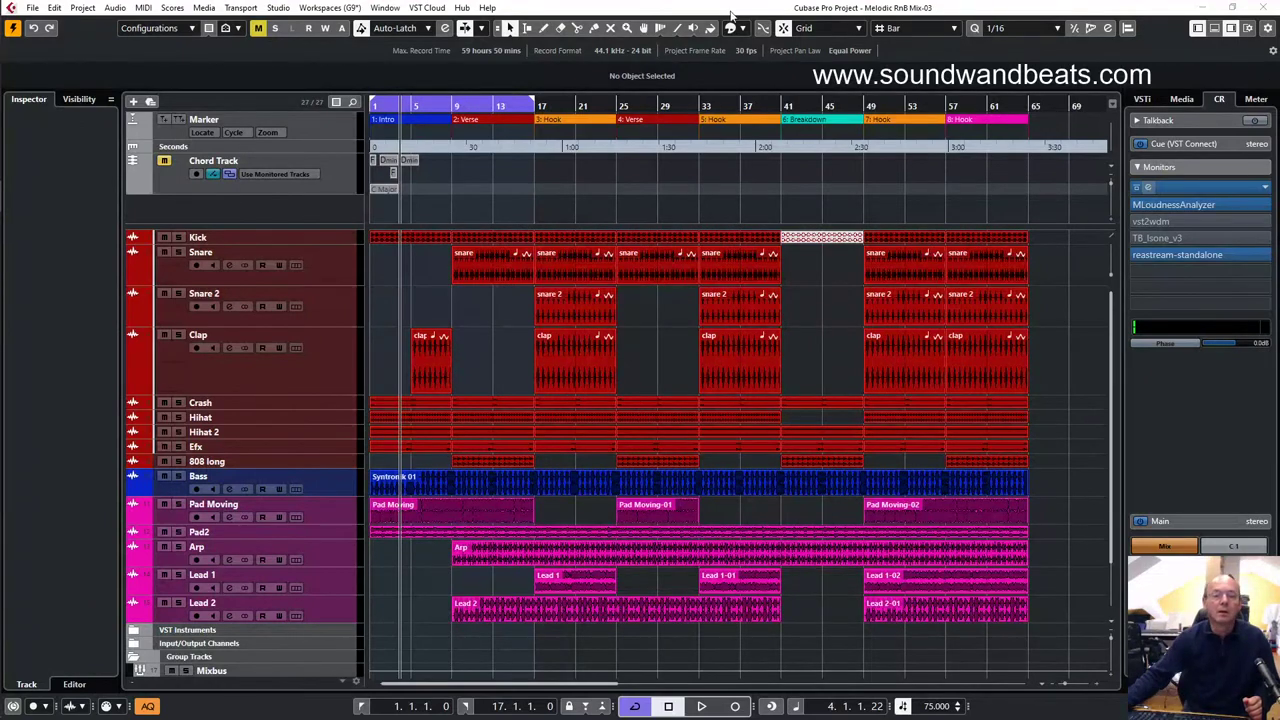
# - Shrink all tracks to a uniform compact height and play the song from the beginning
pyautogui.hotkey('shift', 'g')
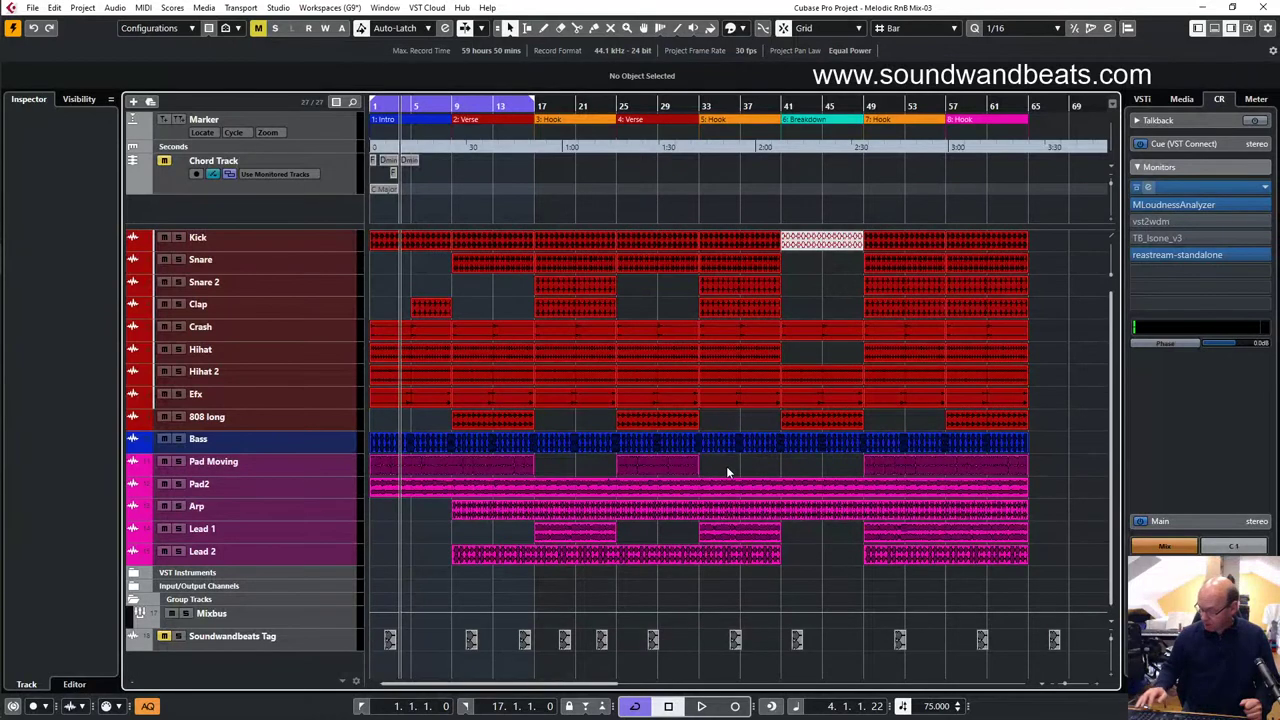
pyautogui.press('Home')
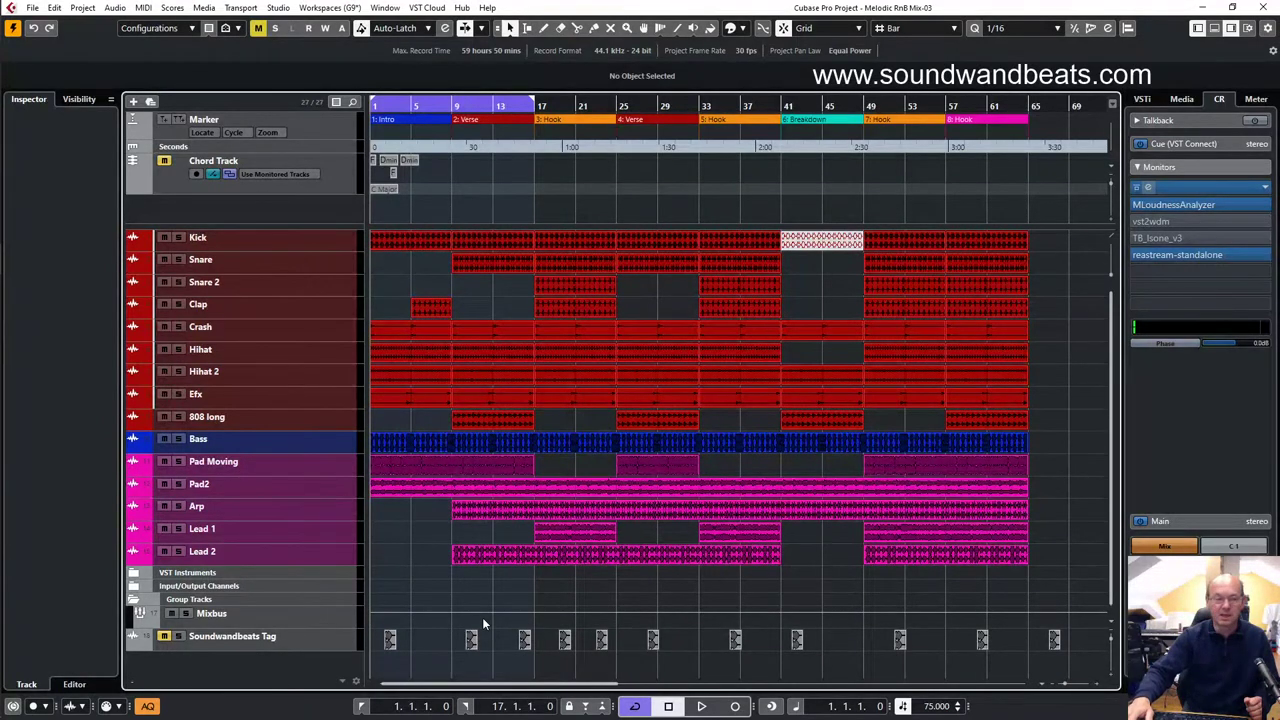
pyautogui.press('space')
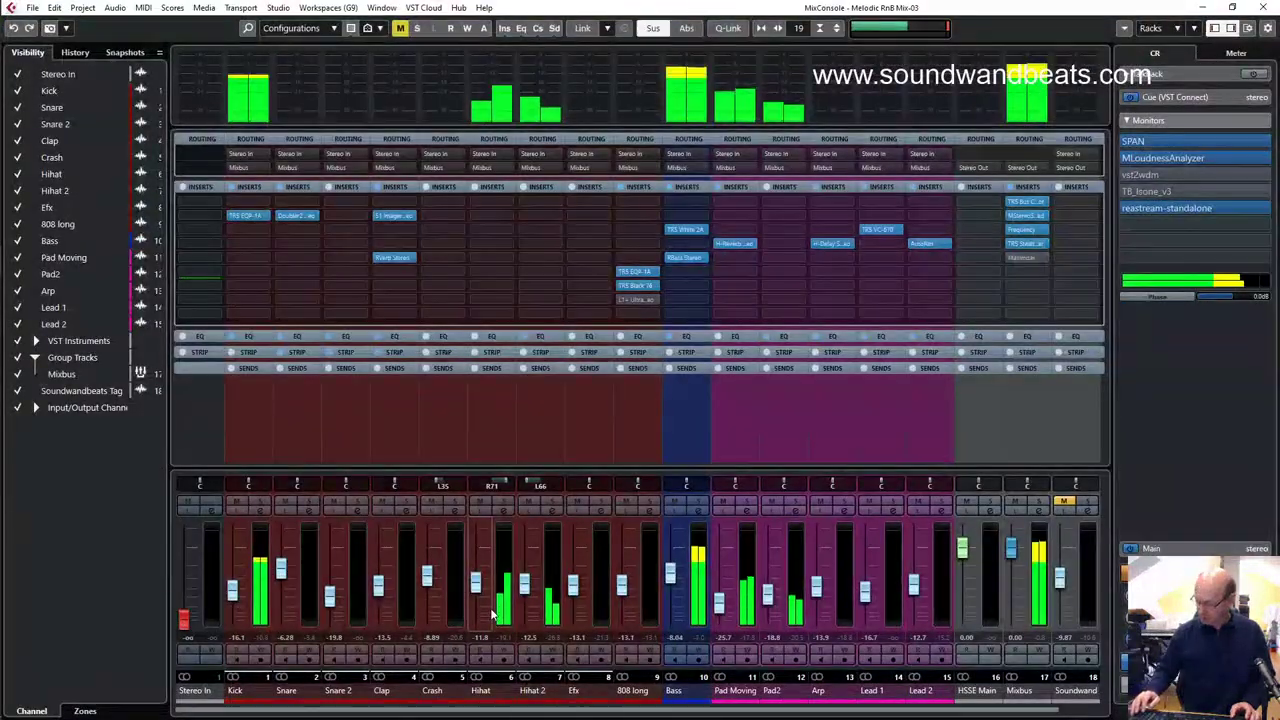
# - Close the MixConsole, bring the SPAN window over the arrangement, and watch the full mix spectrum until playback is stopped
pyautogui.press('F3')
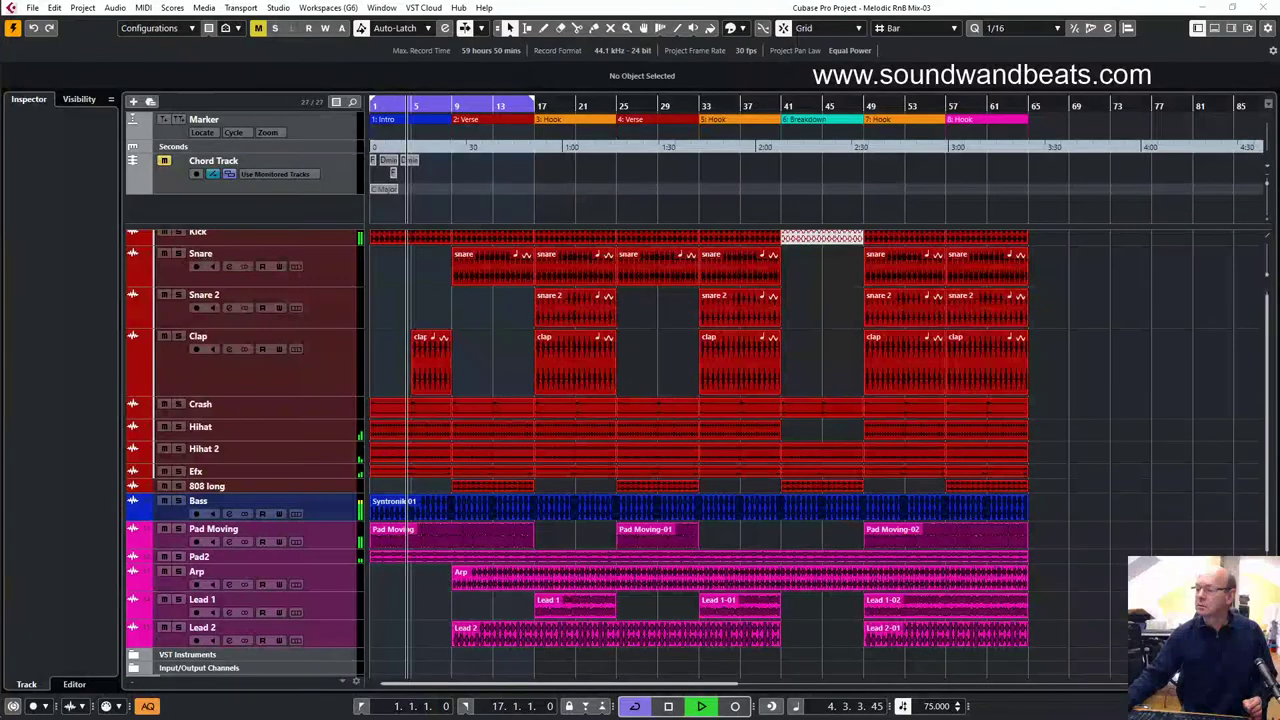
pyautogui.moveTo(1279, 266); pyautogui.dragTo(749, 270)
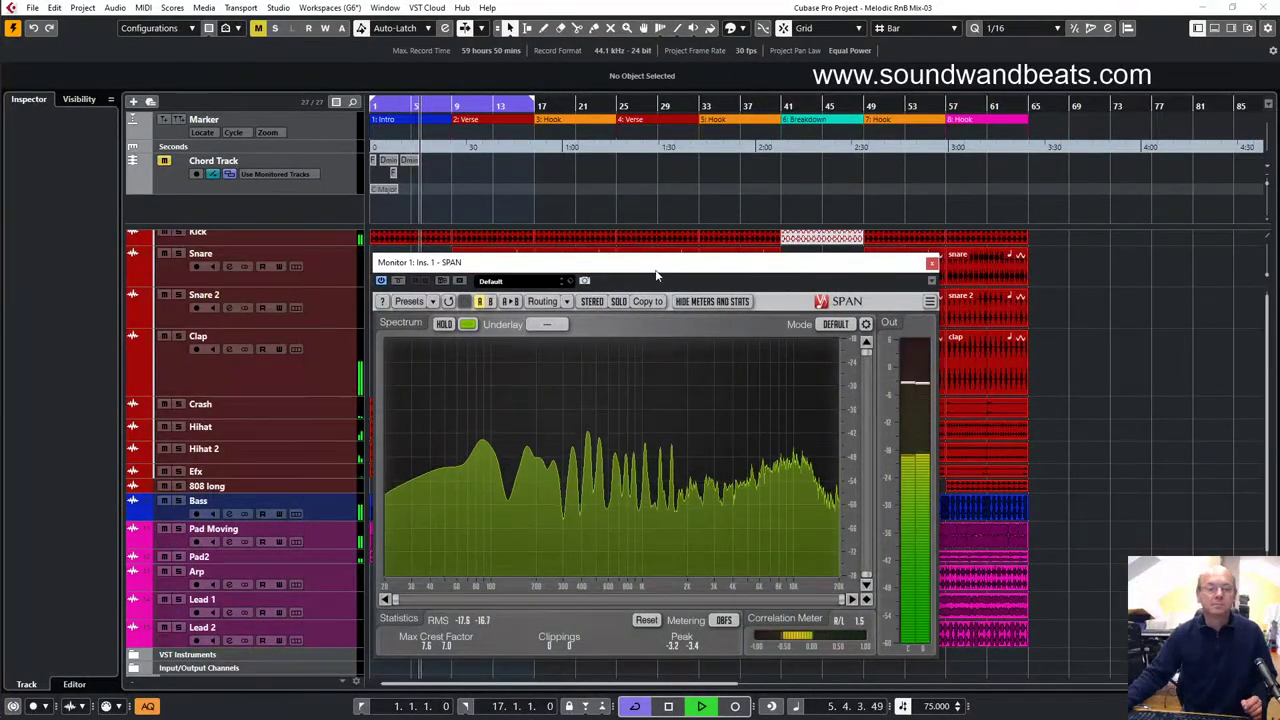
pyautogui.moveTo(655, 275); pyautogui.dragTo(968, 275)
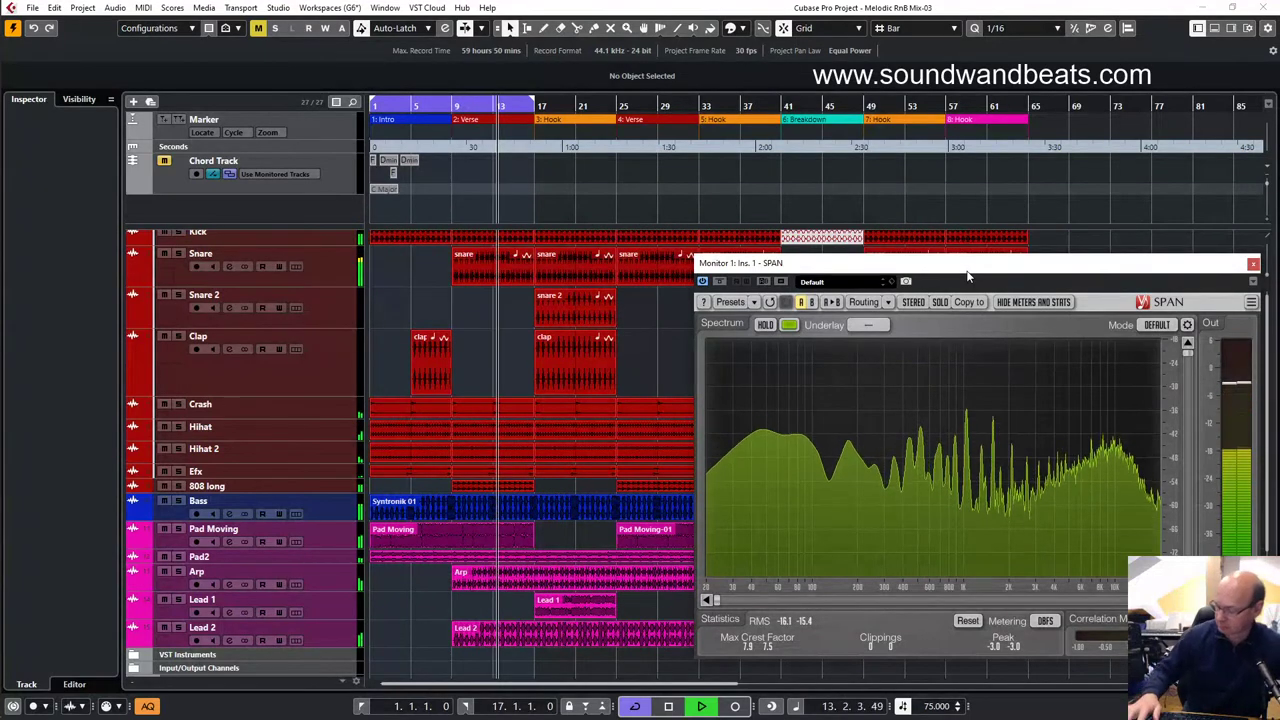
pyautogui.press('space')
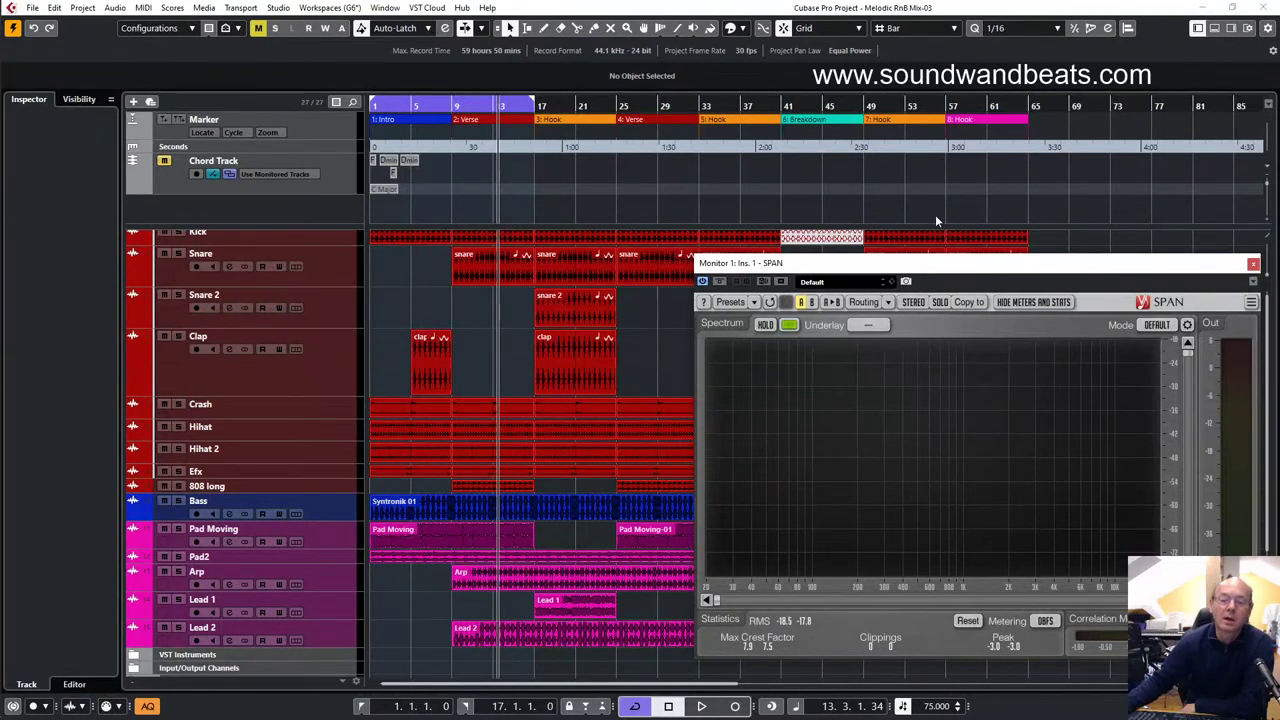
# - Show the project window's right zone and move the SPAN analyzer to the middle of the arrangement
pyautogui.scroll(1, 628, 335)
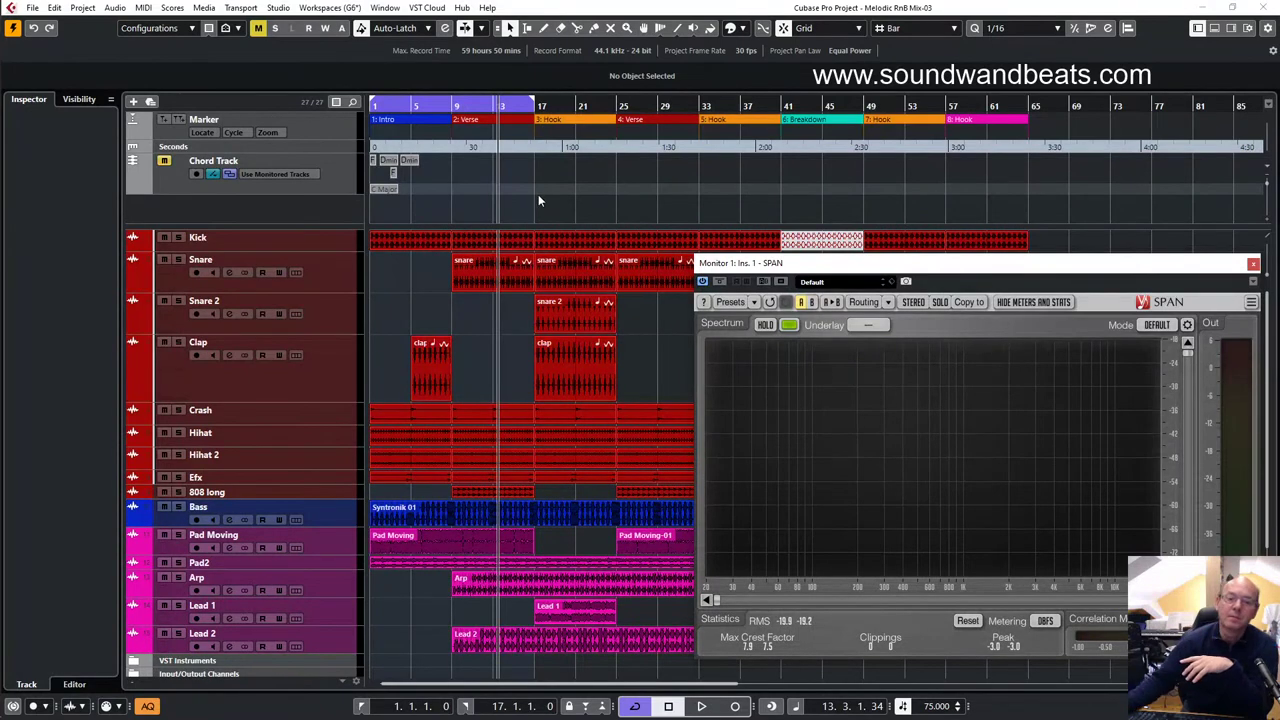
pyautogui.moveTo(1030, 268); pyautogui.dragTo(998, 268)
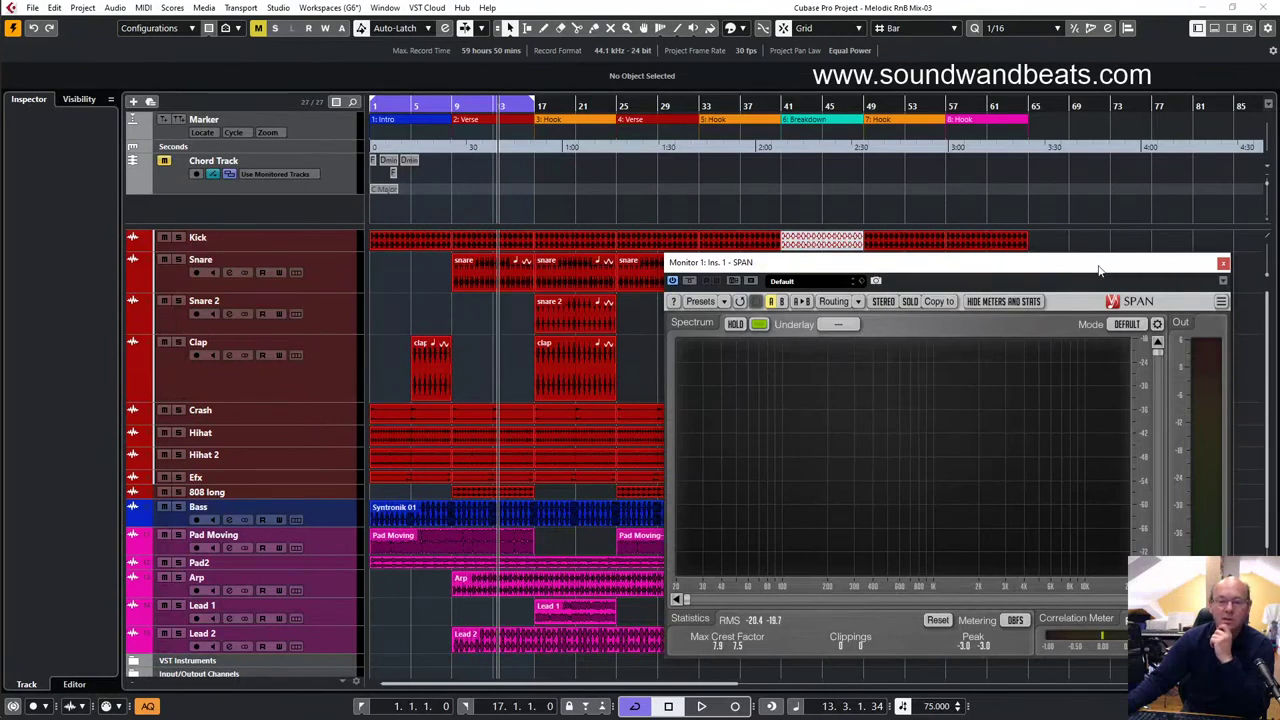
pyautogui.moveTo(1089, 268); pyautogui.dragTo(1092, 250)
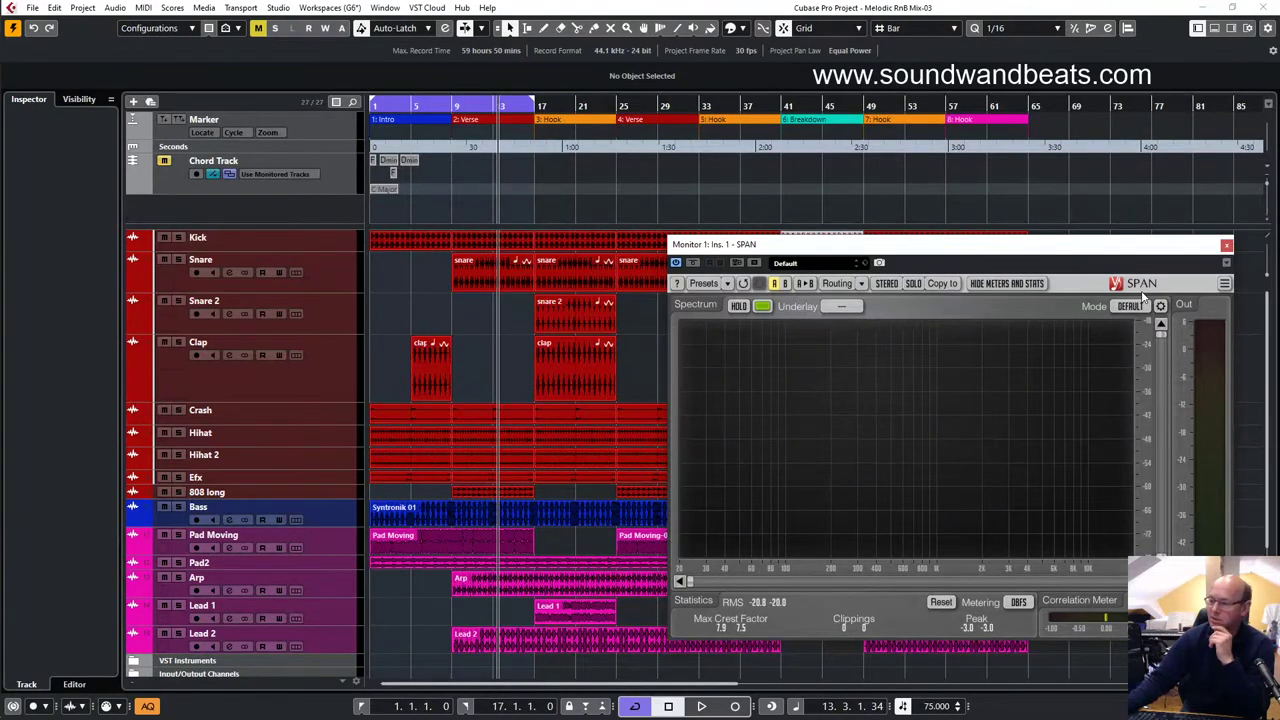
pyautogui.click(1233, 29)
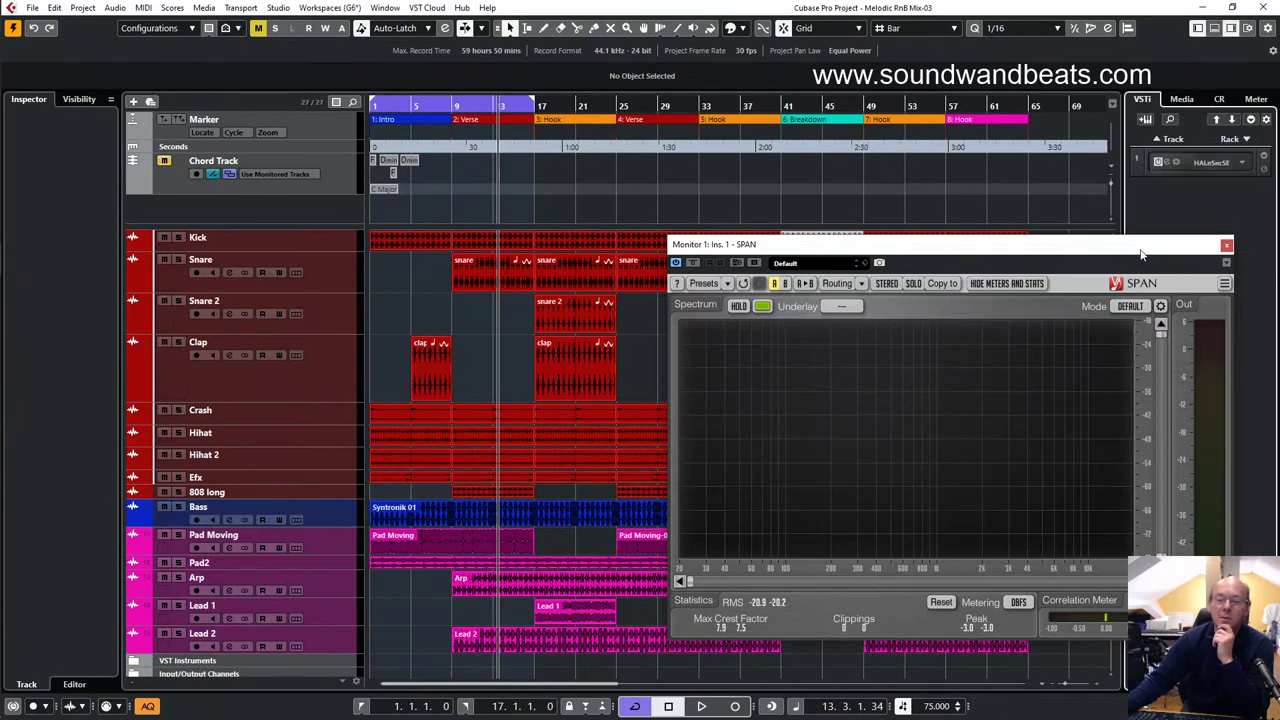
pyautogui.moveTo(1143, 253); pyautogui.dragTo(897, 207)
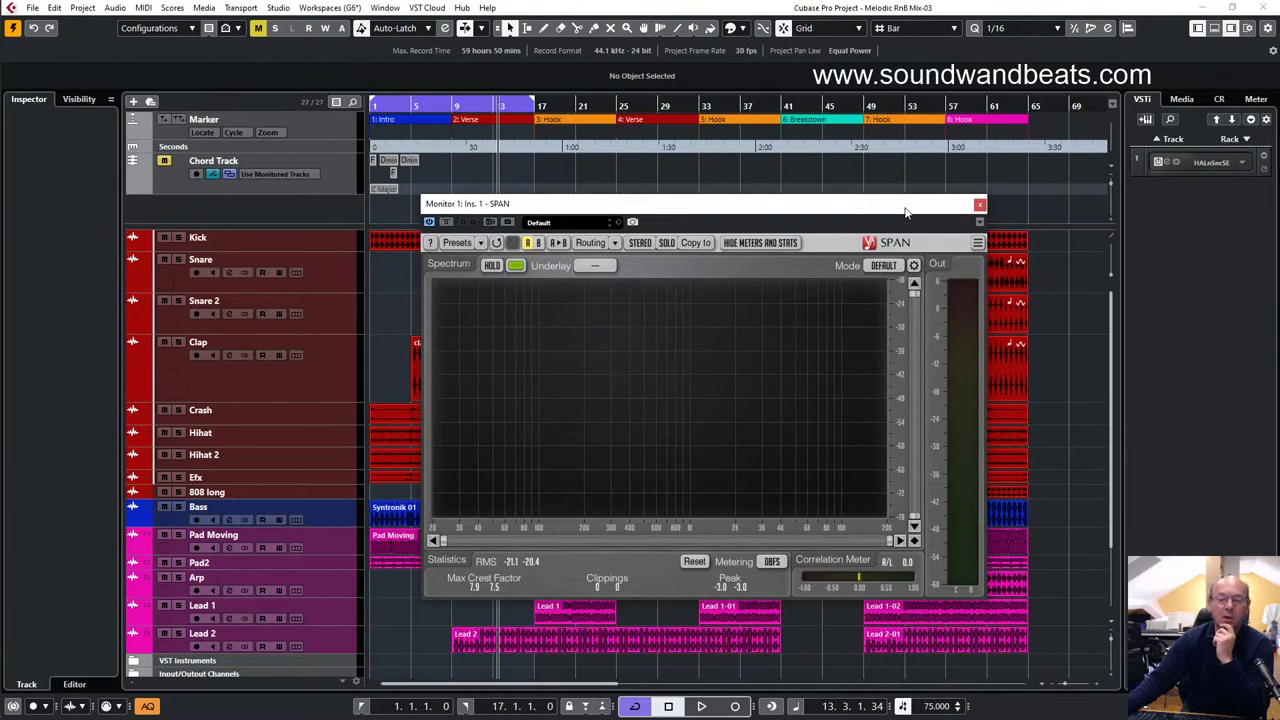
# - Show the mixer channels' inserts below the arrangement and insert Voxengo CurveEQ in the first slot of Stereo Out
pyautogui.click(1215, 28)
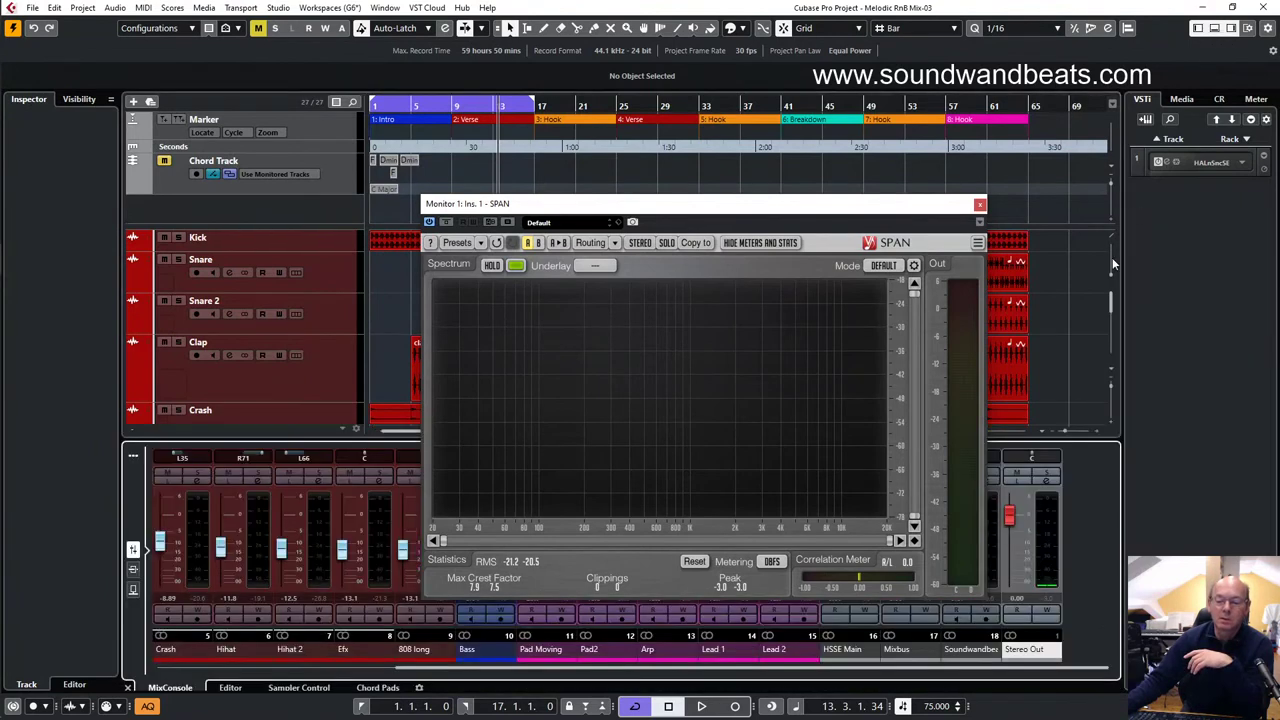
pyautogui.click(132, 571)
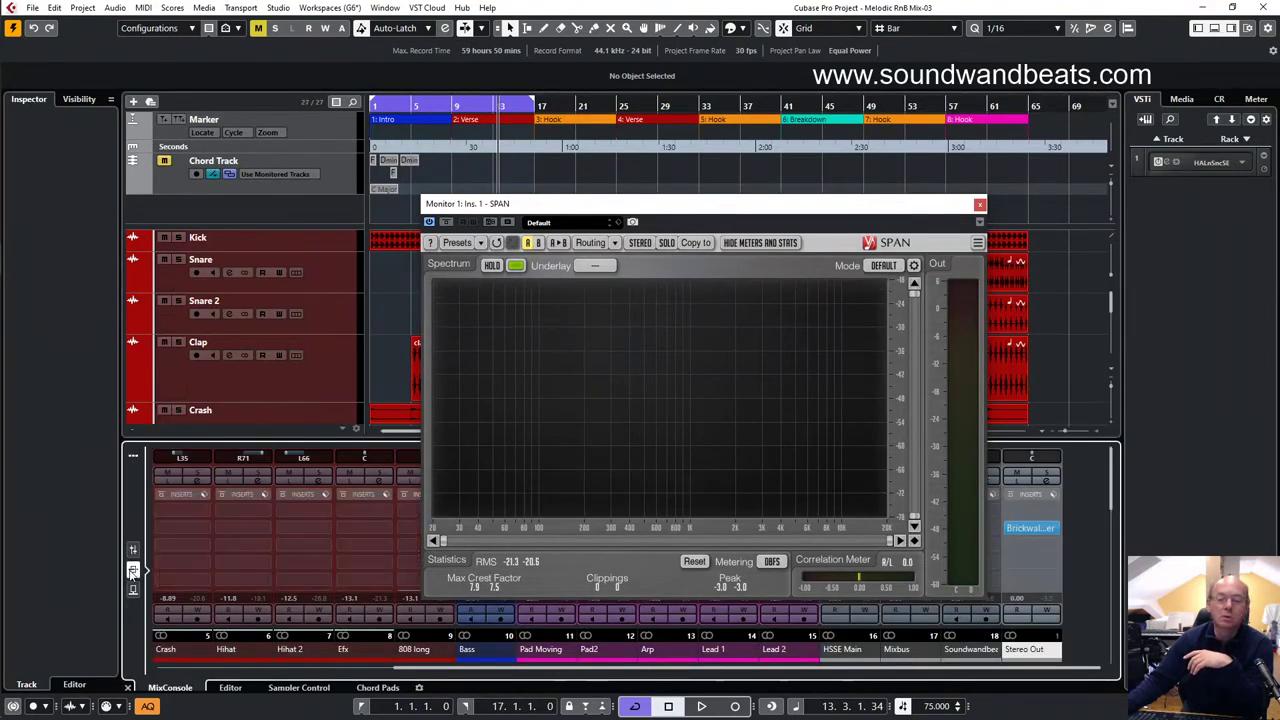
pyautogui.click(1051, 515)
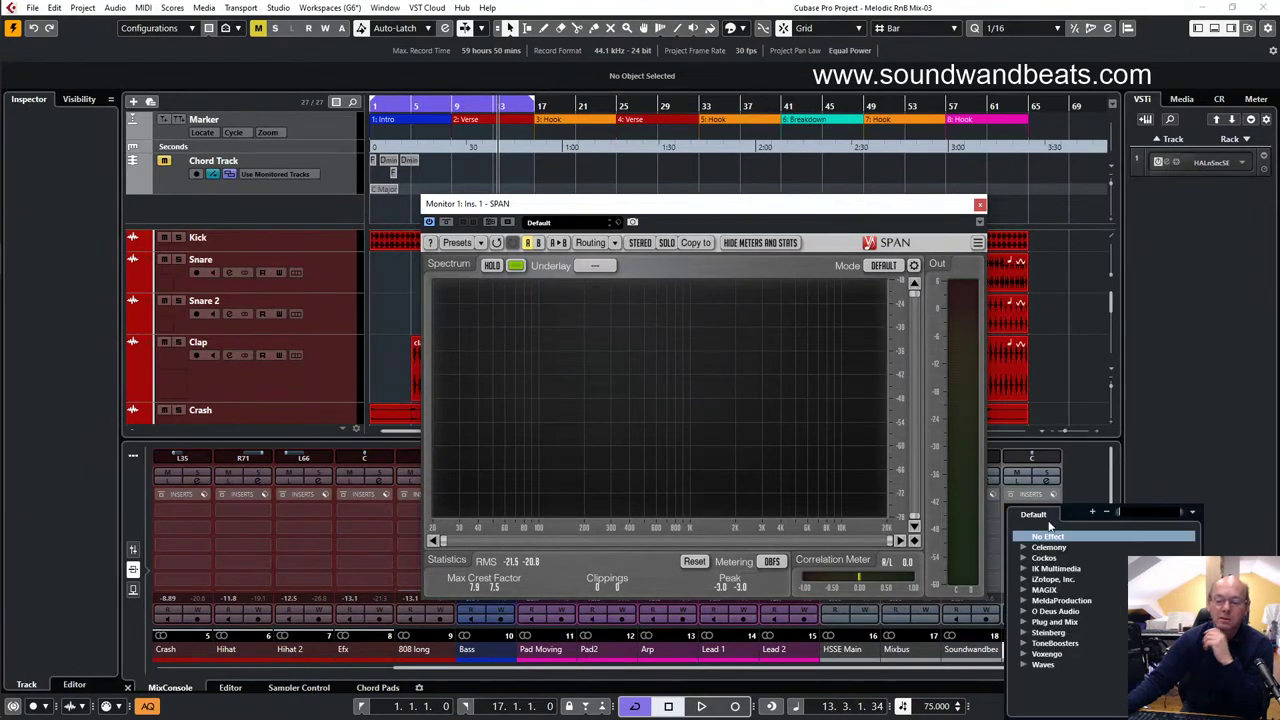
pyautogui.click(1024, 633)
pyautogui.scroll(-2, 1096, 586)
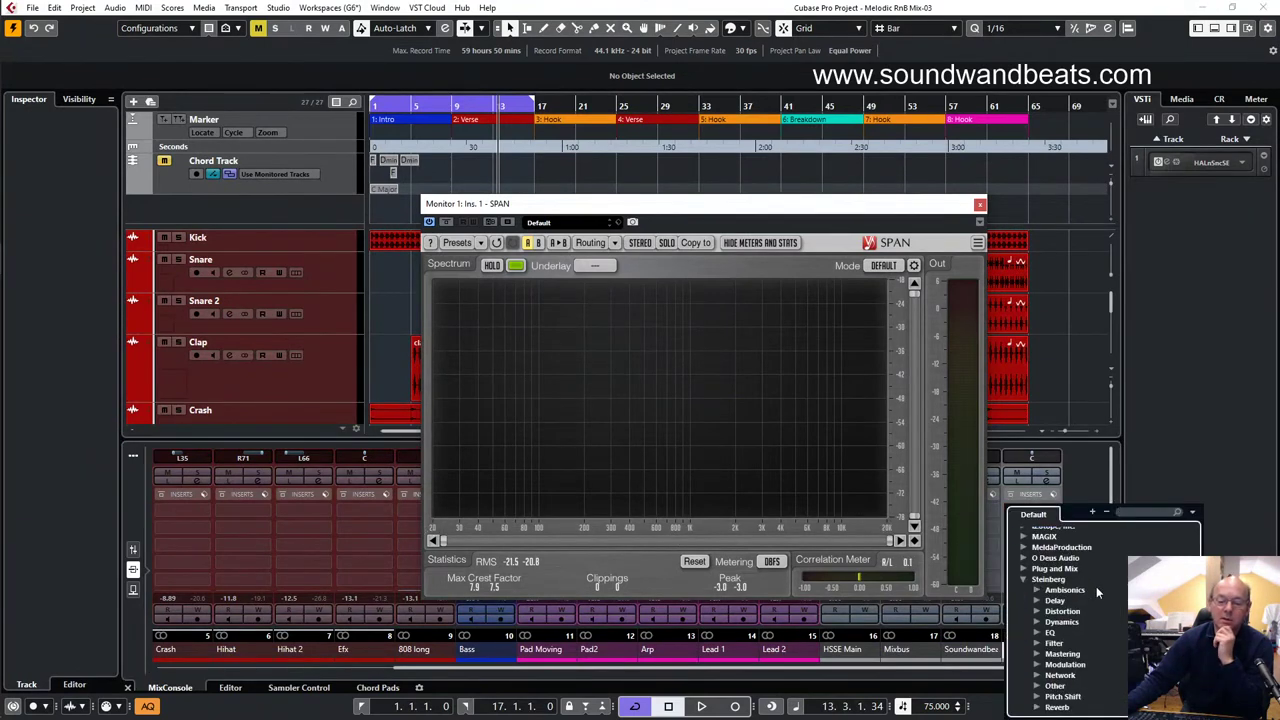
pyautogui.click(1042, 633)
pyautogui.scroll(-3, 1099, 606)
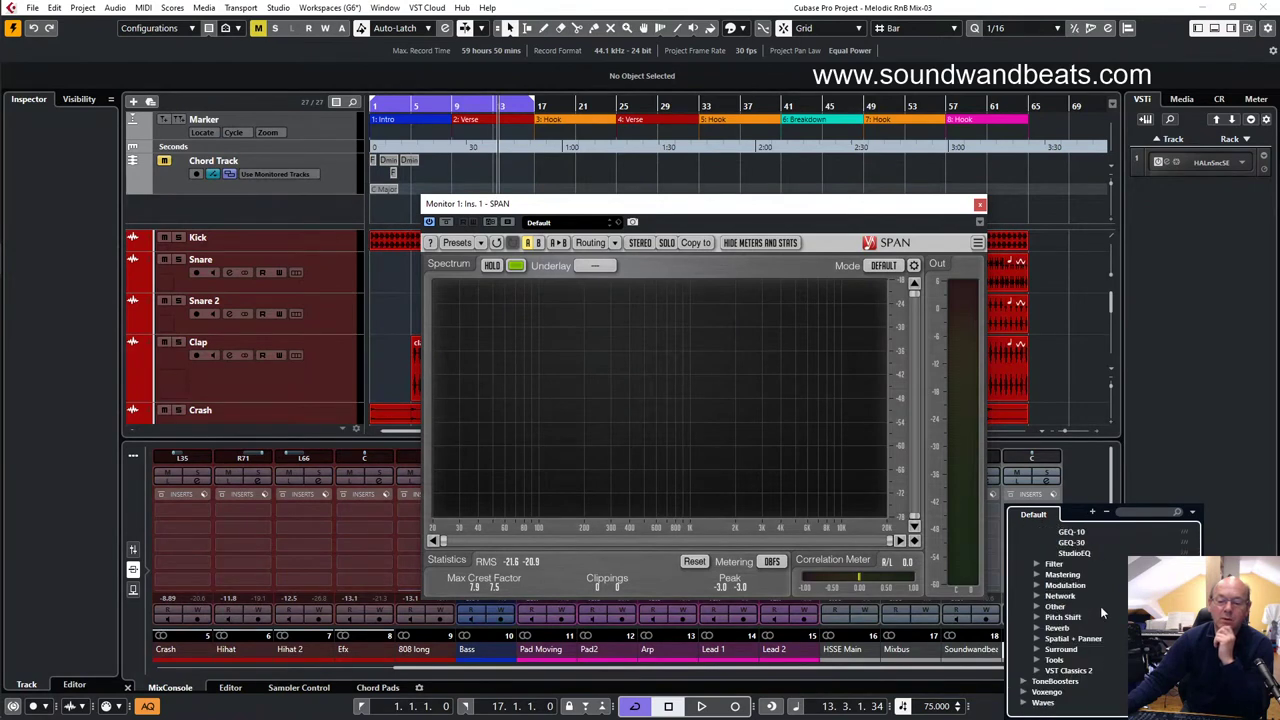
pyautogui.scroll(4, 1094, 640)
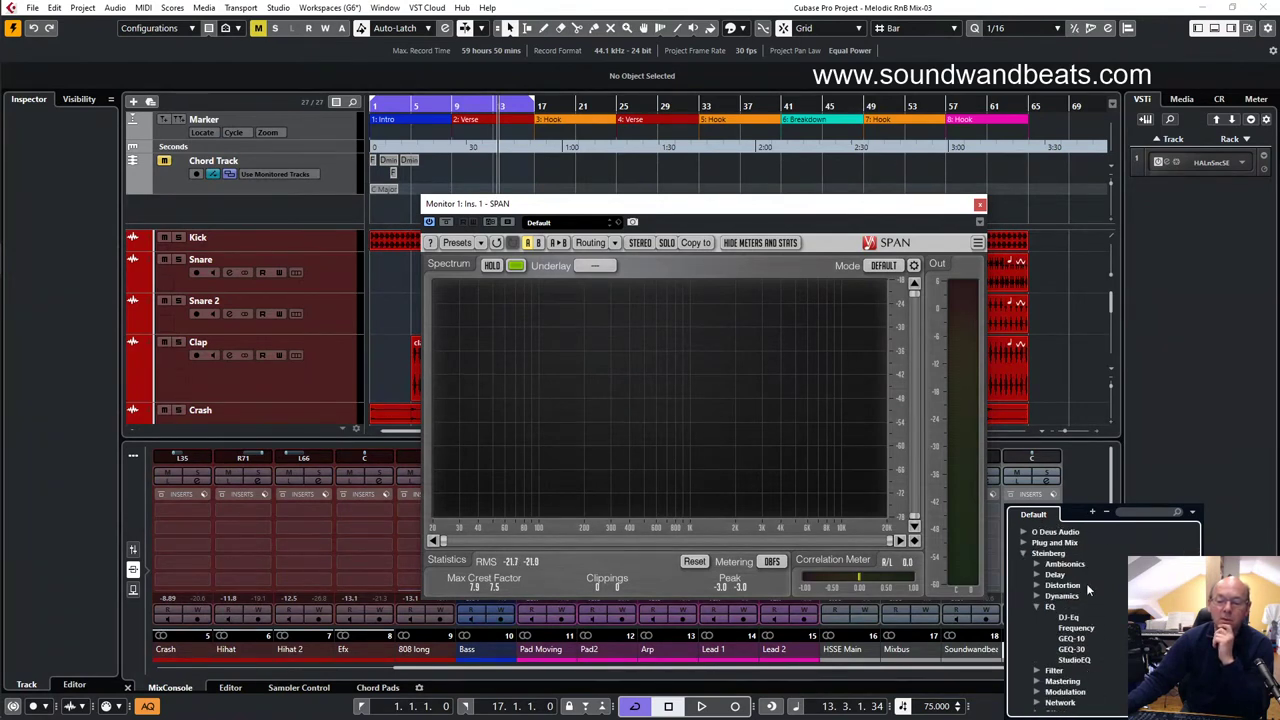
pyautogui.click(1141, 512)
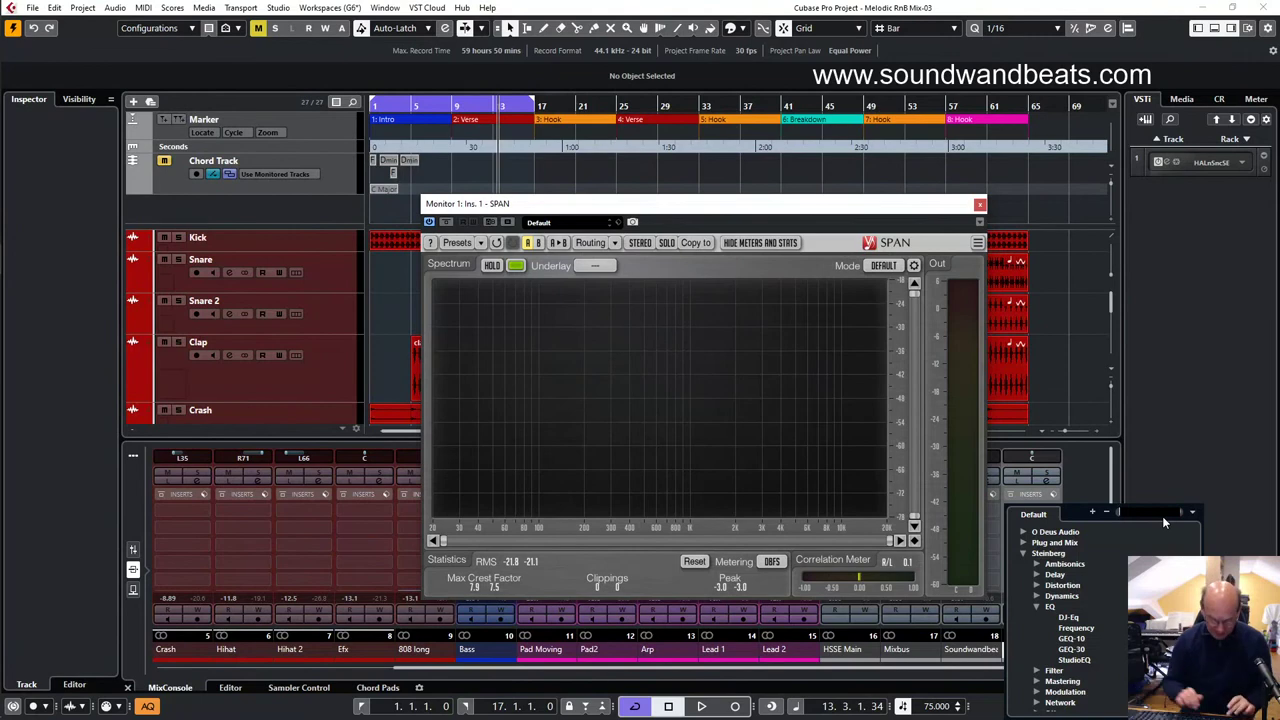
pyautogui.write('curve')
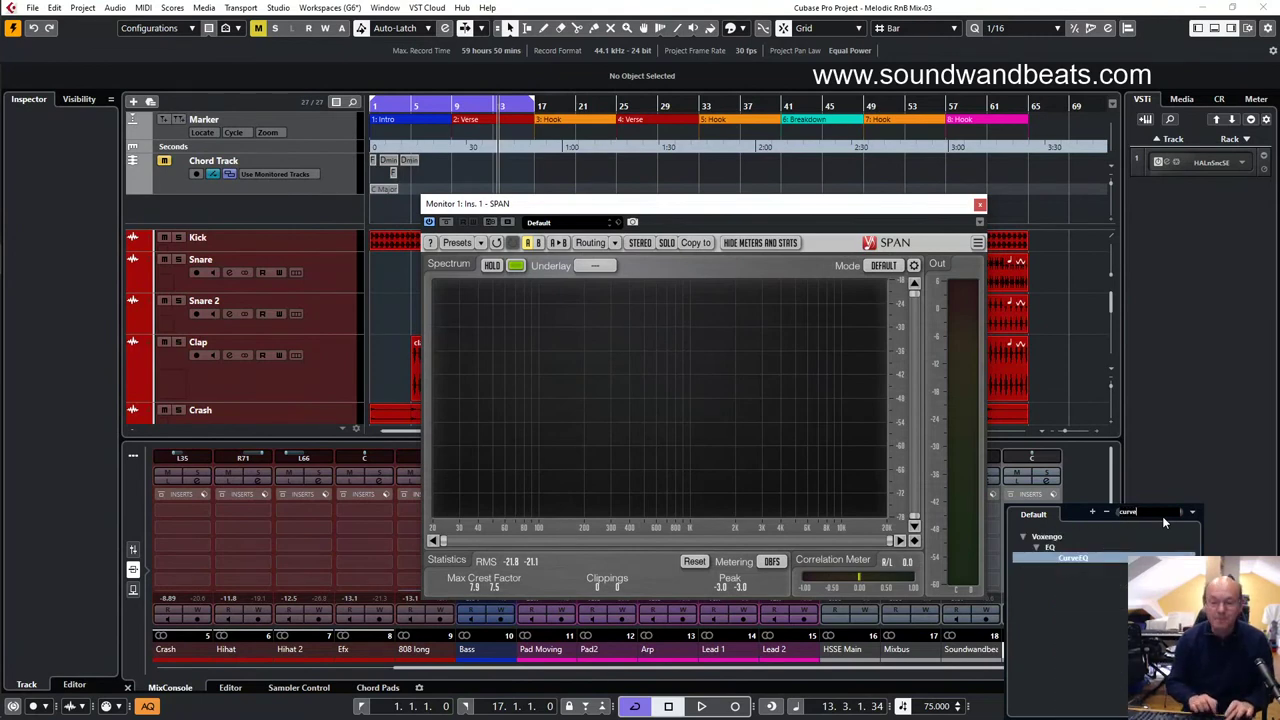
pyautogui.click(1082, 560)
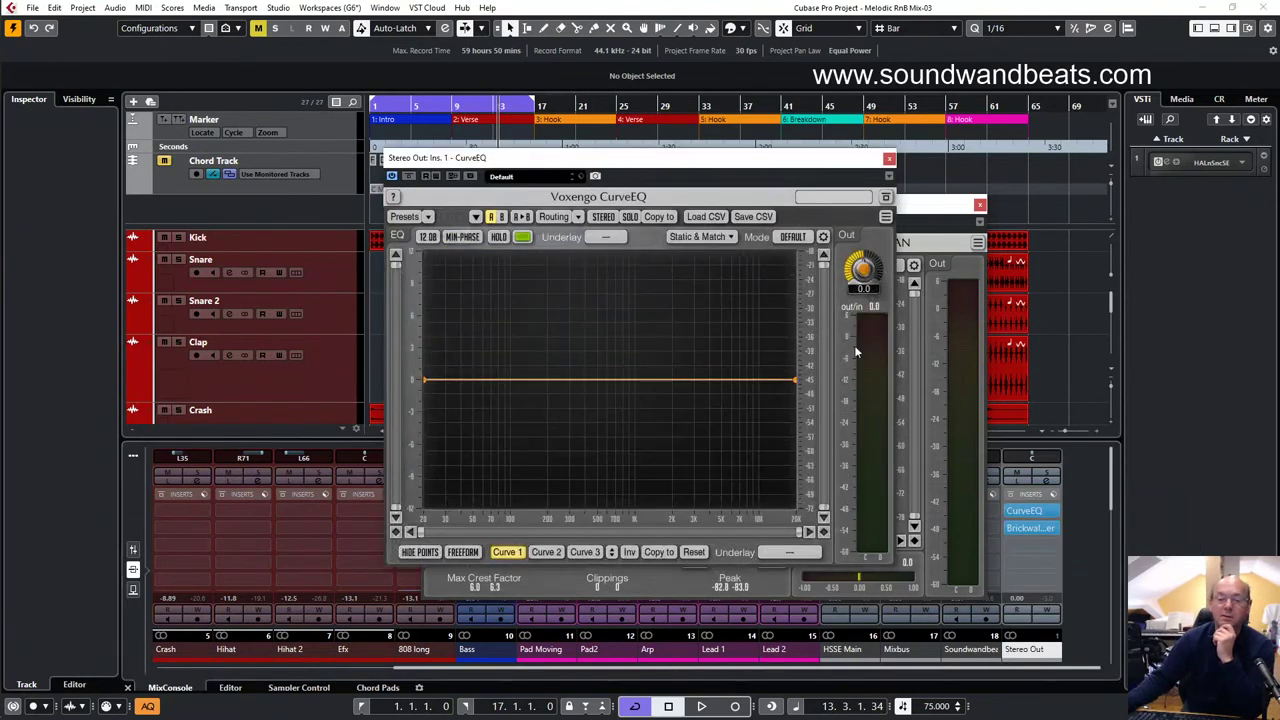
# - Arrange CurveEQ and SPAN side by side and play the mix briefly to compare their spectrum displays
pyautogui.moveTo(802, 168); pyautogui.dragTo(546, 176)
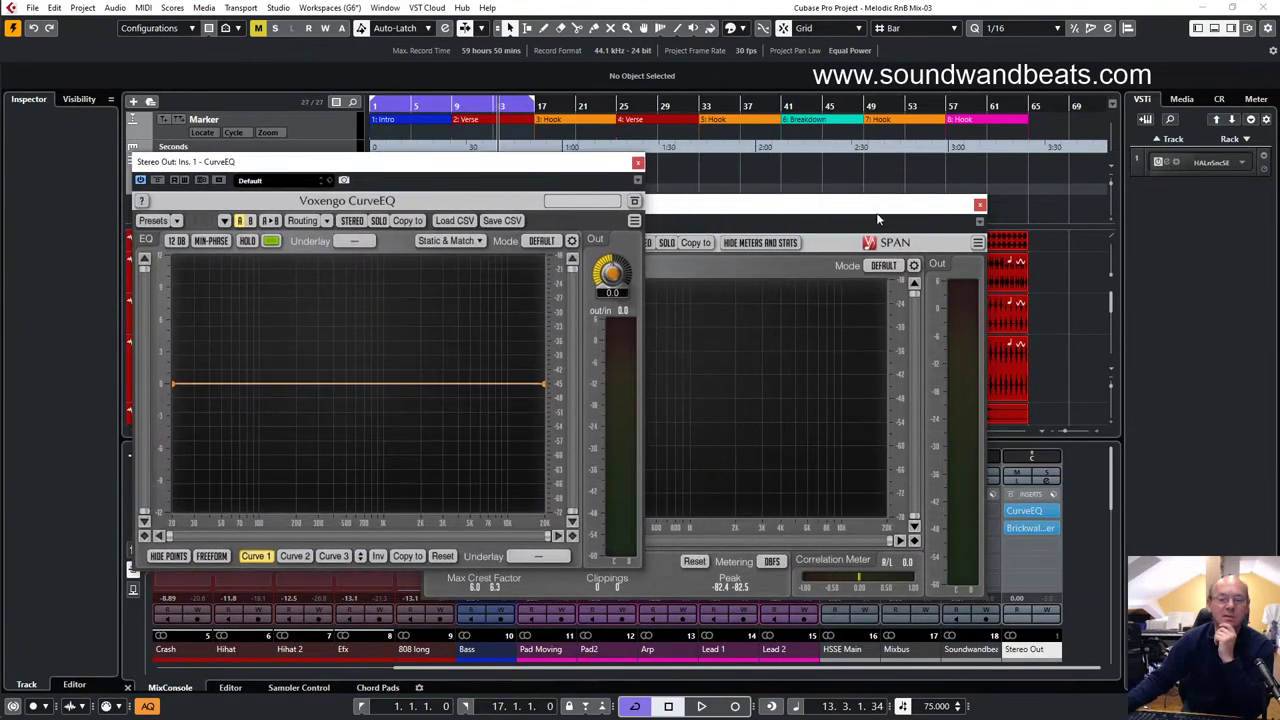
pyautogui.moveTo(875, 212); pyautogui.dragTo(1130, 170)
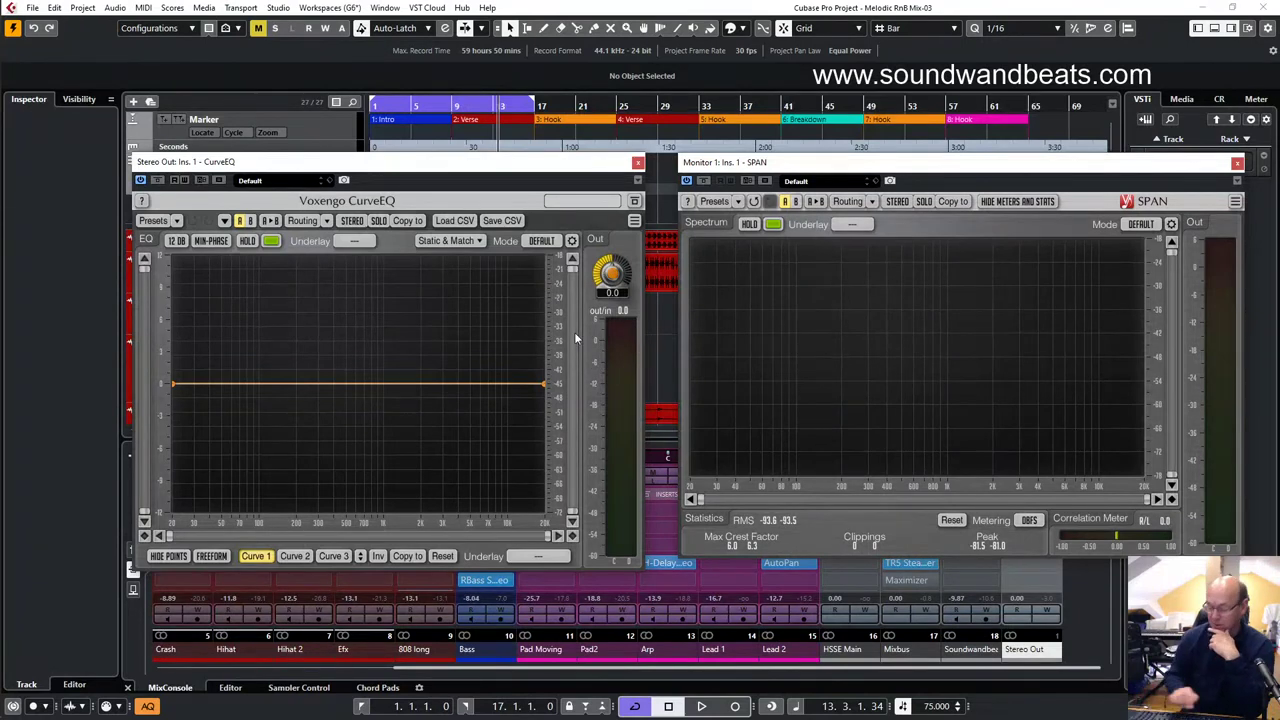
pyautogui.press('space')
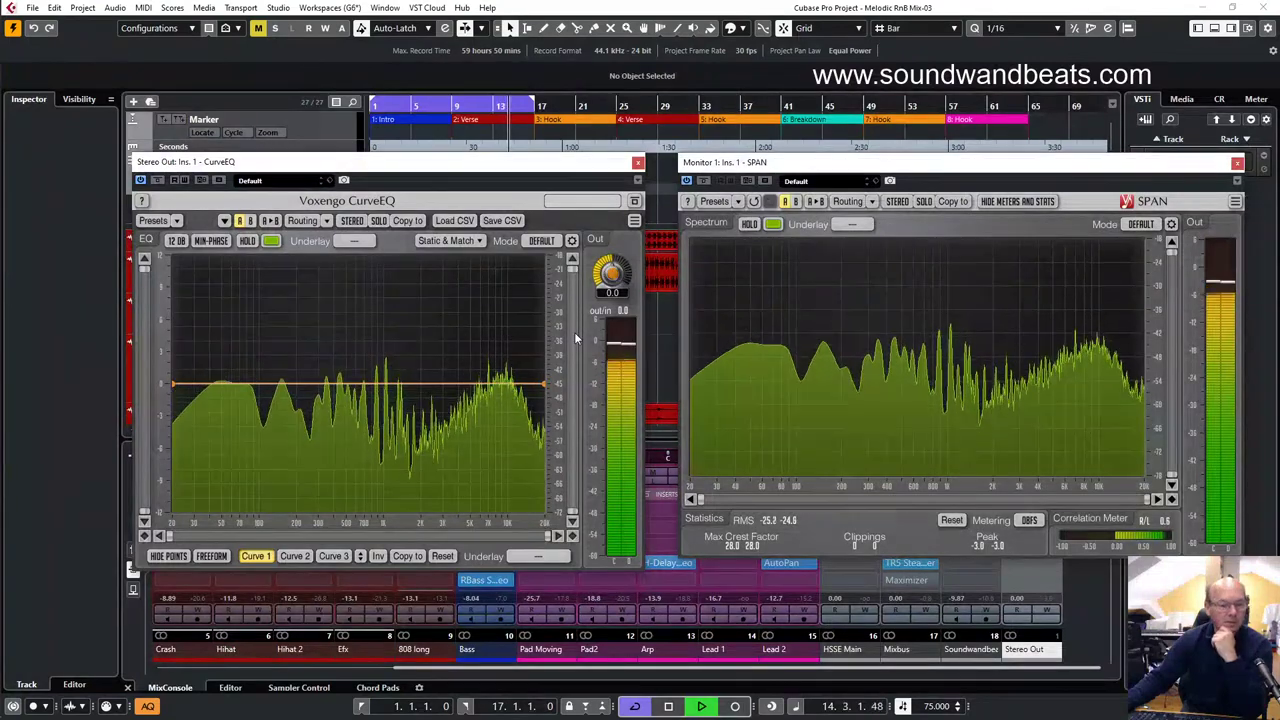
pyautogui.press('space')
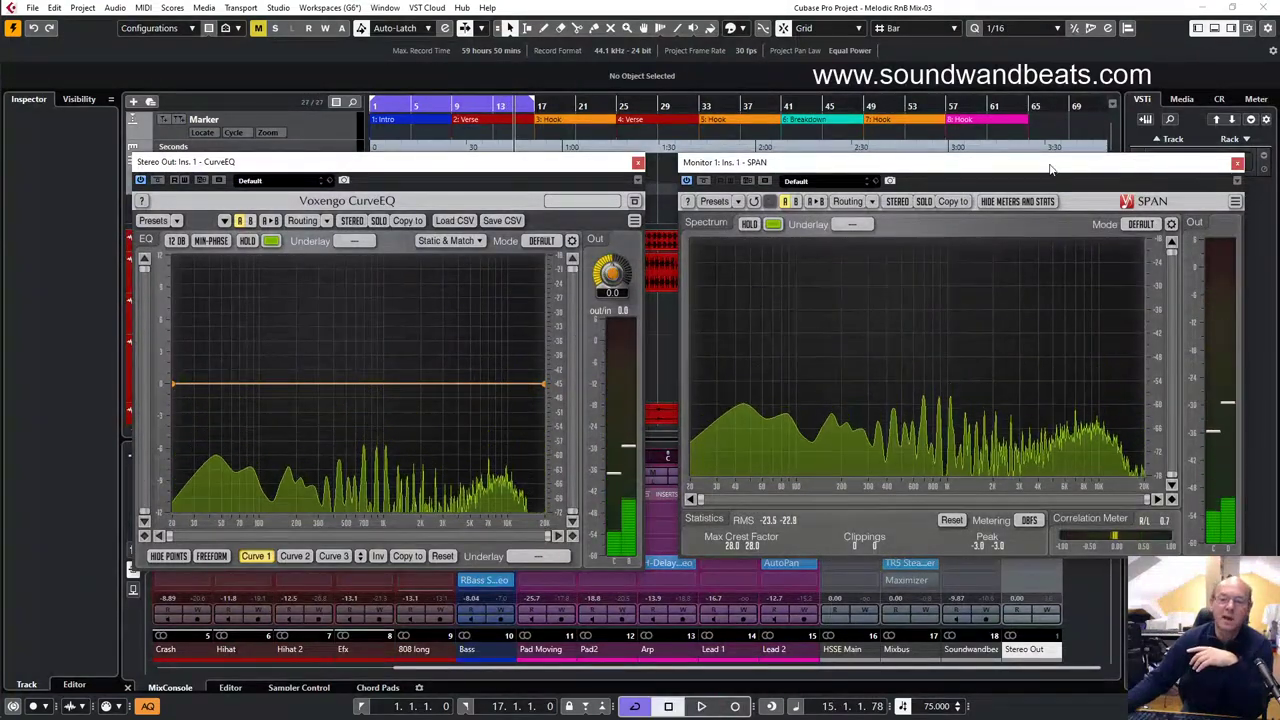
# - Close the CurveEQ window and move SPAN back over the centre of the project
pyautogui.moveTo(1047, 177); pyautogui.dragTo(1049, 157)
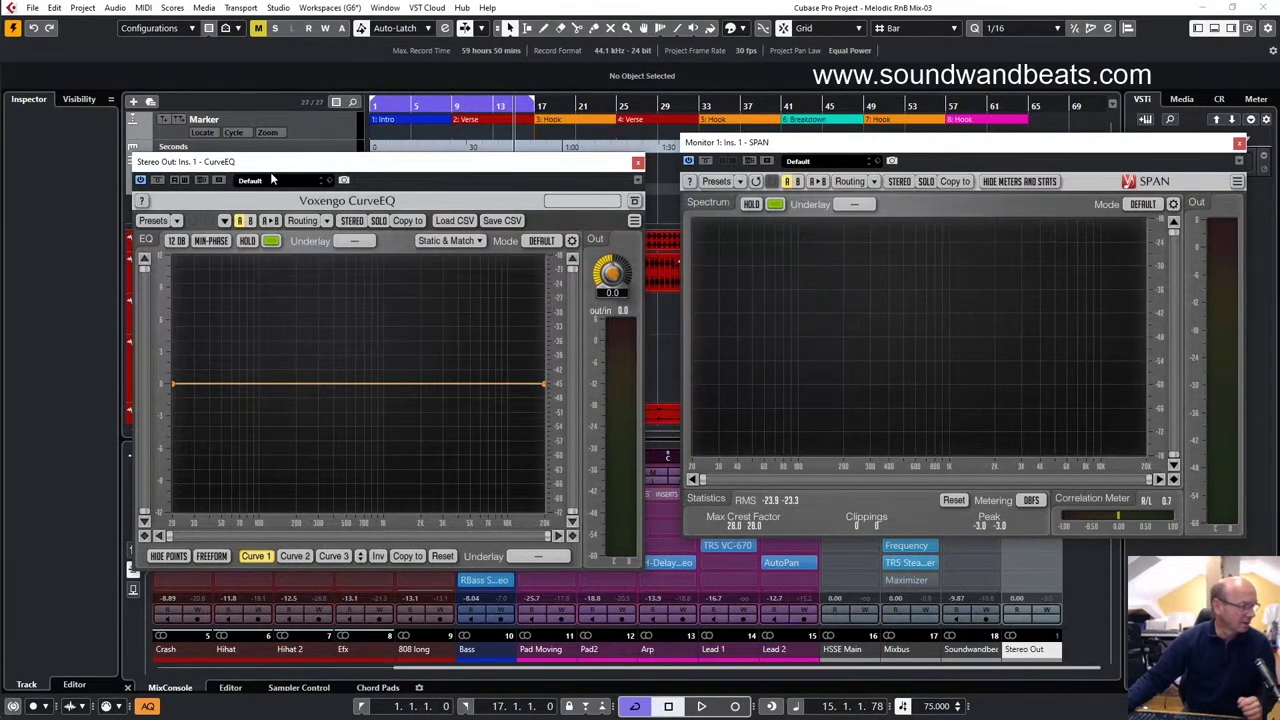
pyautogui.click(638, 162)
pyautogui.moveTo(857, 148); pyautogui.dragTo(650, 168)
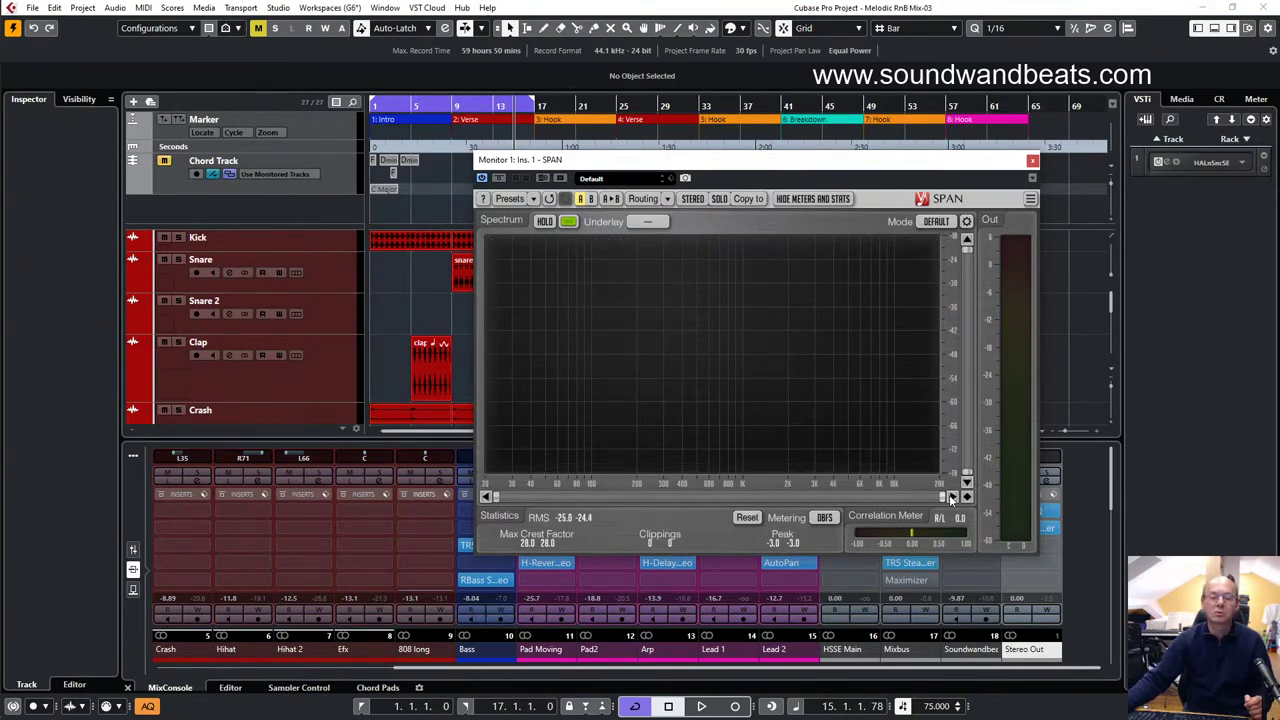
# - Solo the Kick track and play it while examining its low-frequency peak in the SPAN spectrum
pyautogui.click(178, 238)
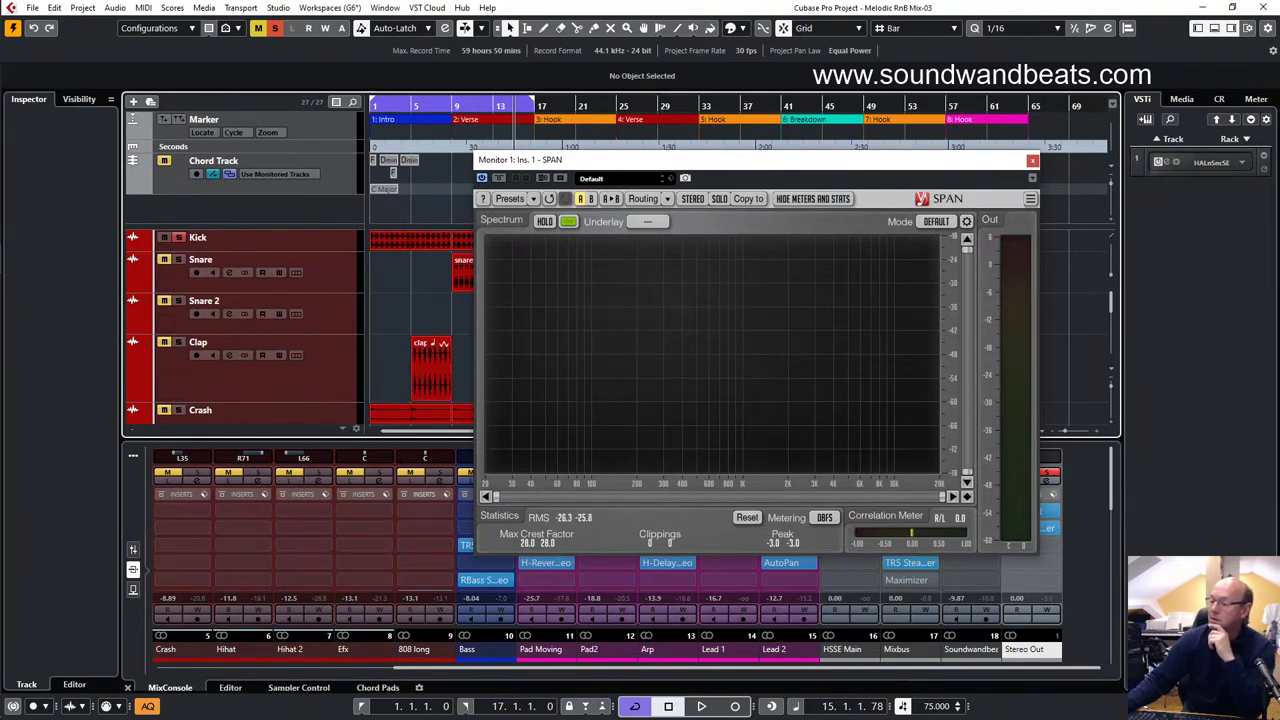
pyautogui.hotkey('alt', 'Tab')
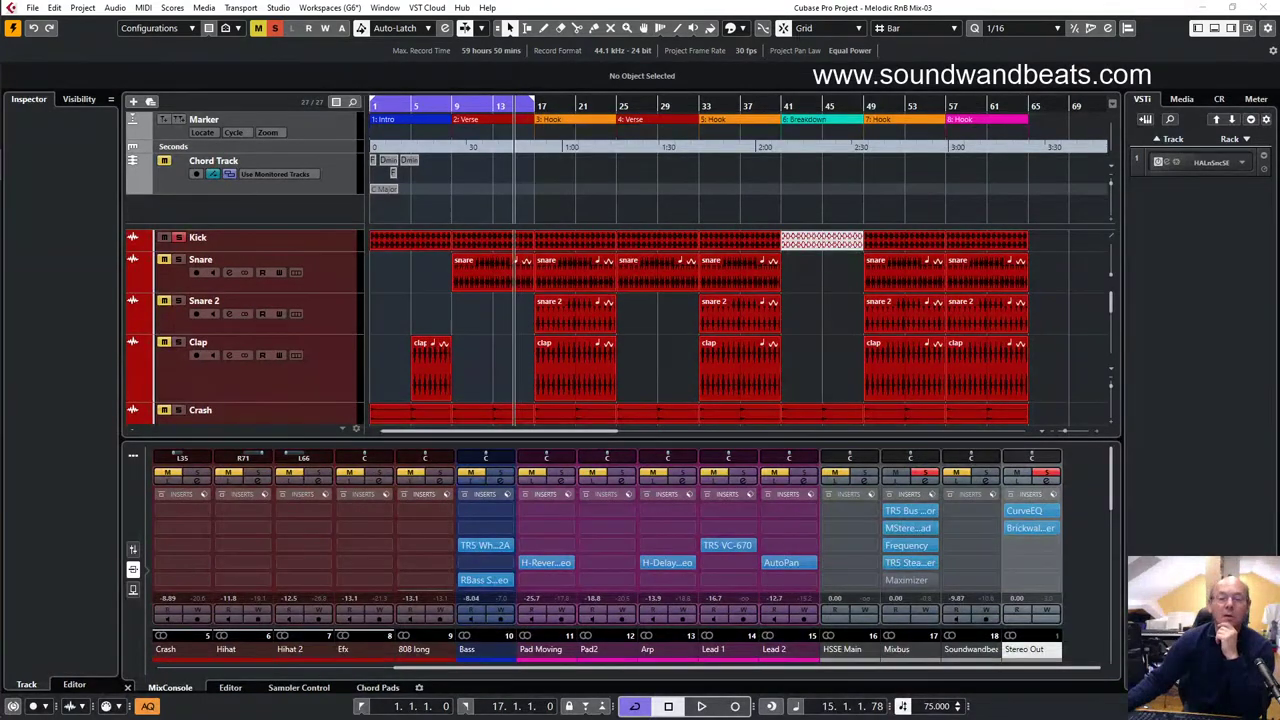
pyautogui.click(681, 8)
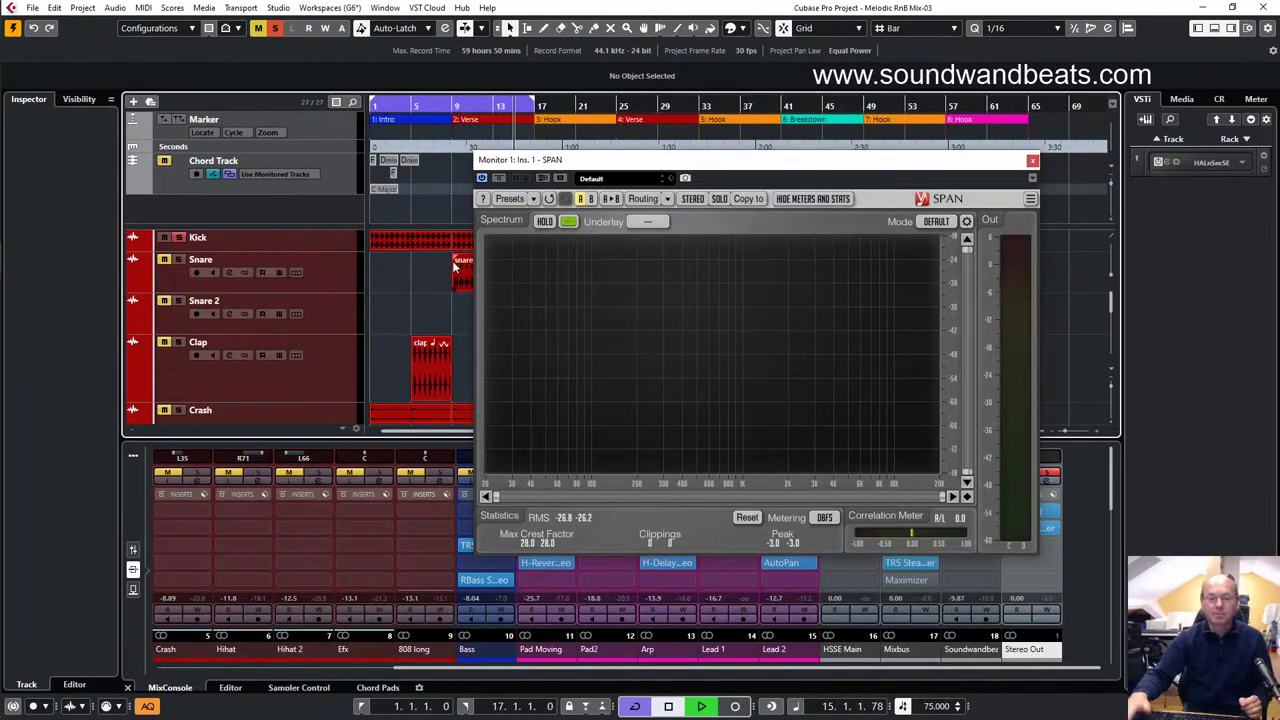
pyautogui.press('space')
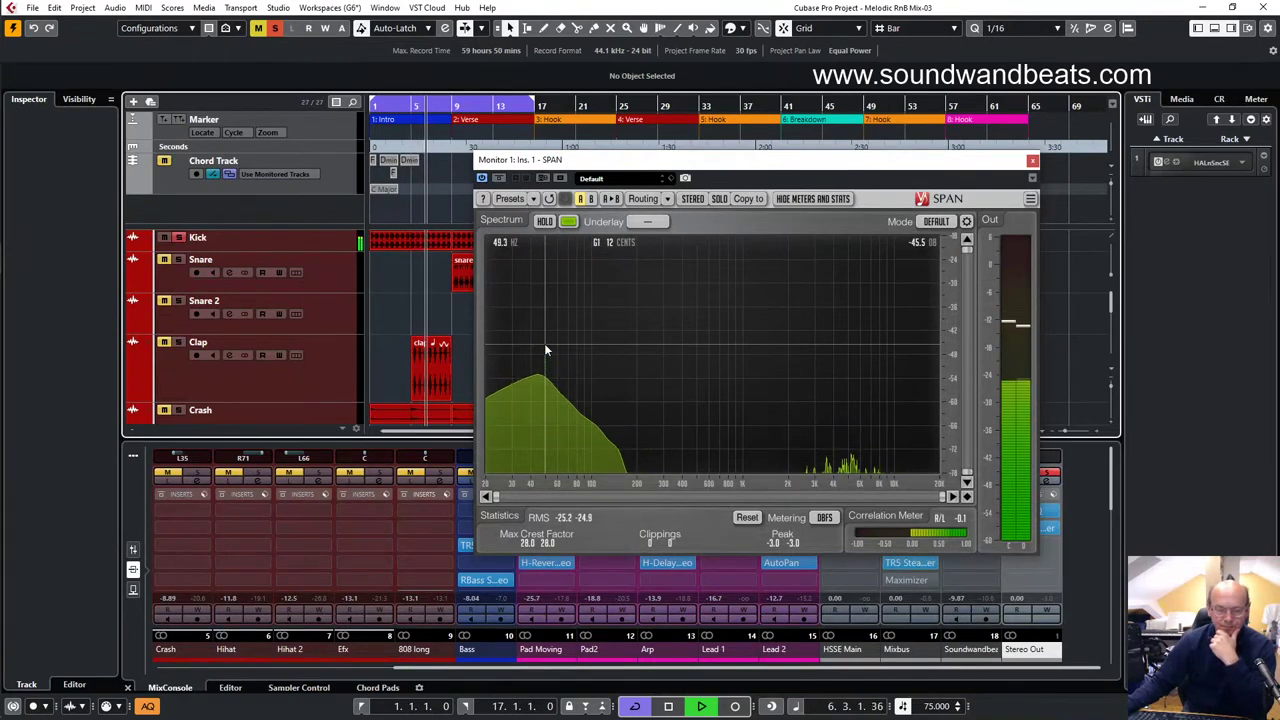
pyautogui.press('space')
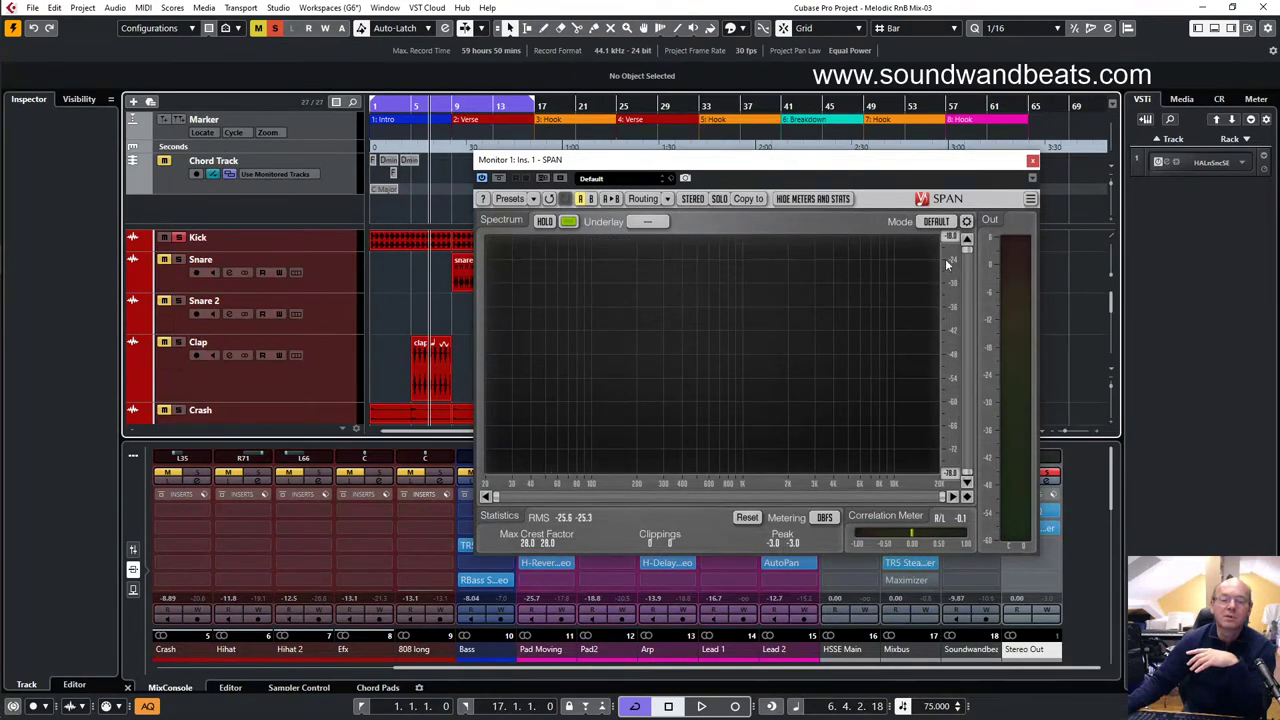
# - Set the Slope to 0 in SPAN's Spectrum Mode Editor and place the editor beside the spectrum
pyautogui.click(966, 221)
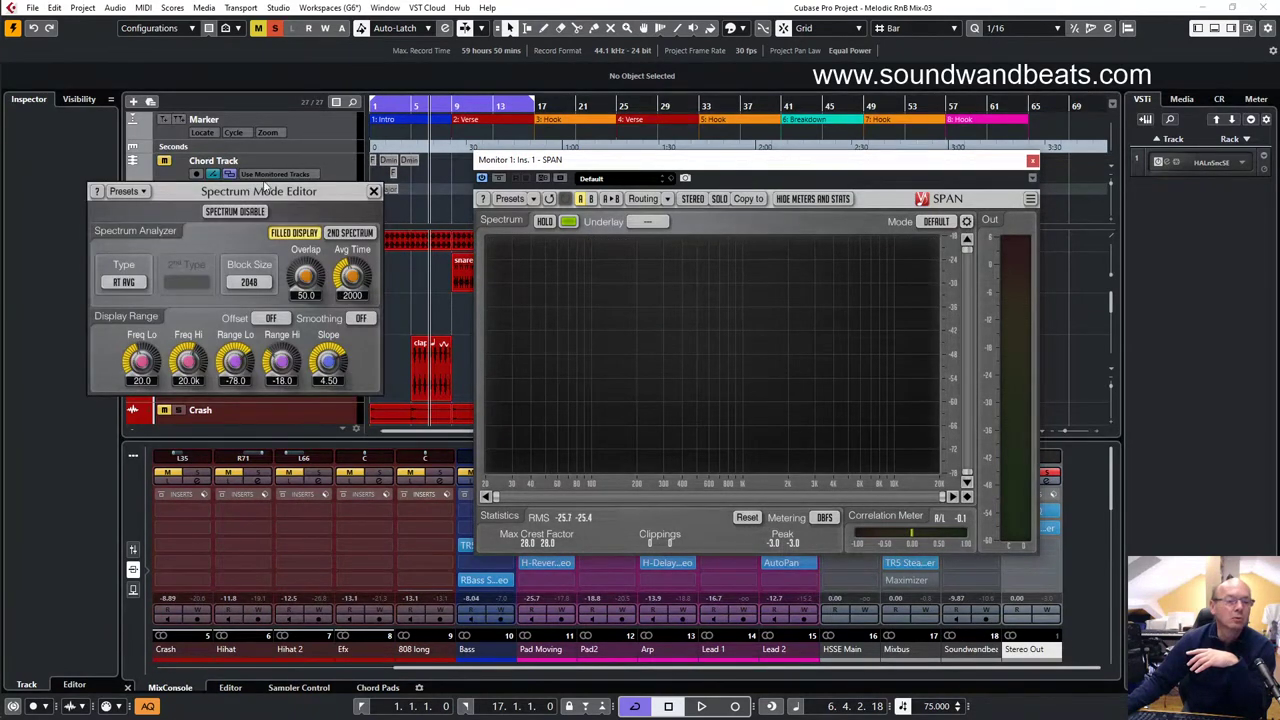
pyautogui.moveTo(267, 192); pyautogui.dragTo(606, 319)
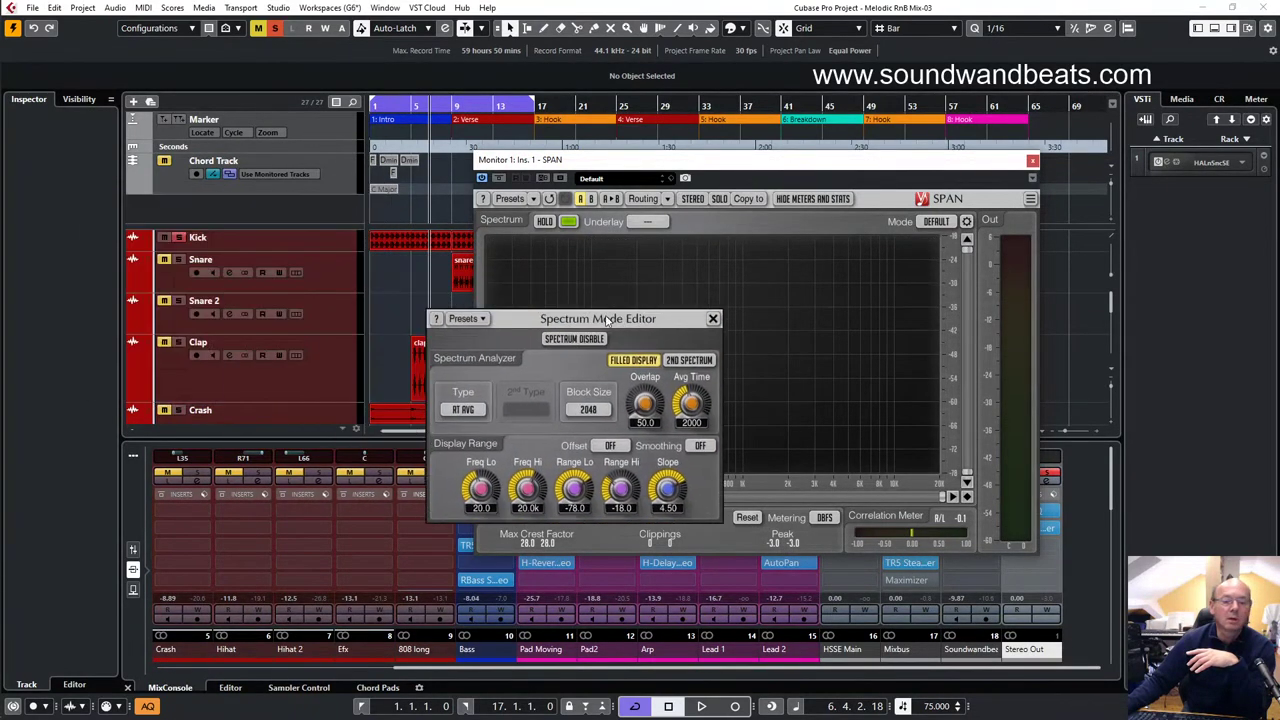
pyautogui.doubleClick(670, 508)
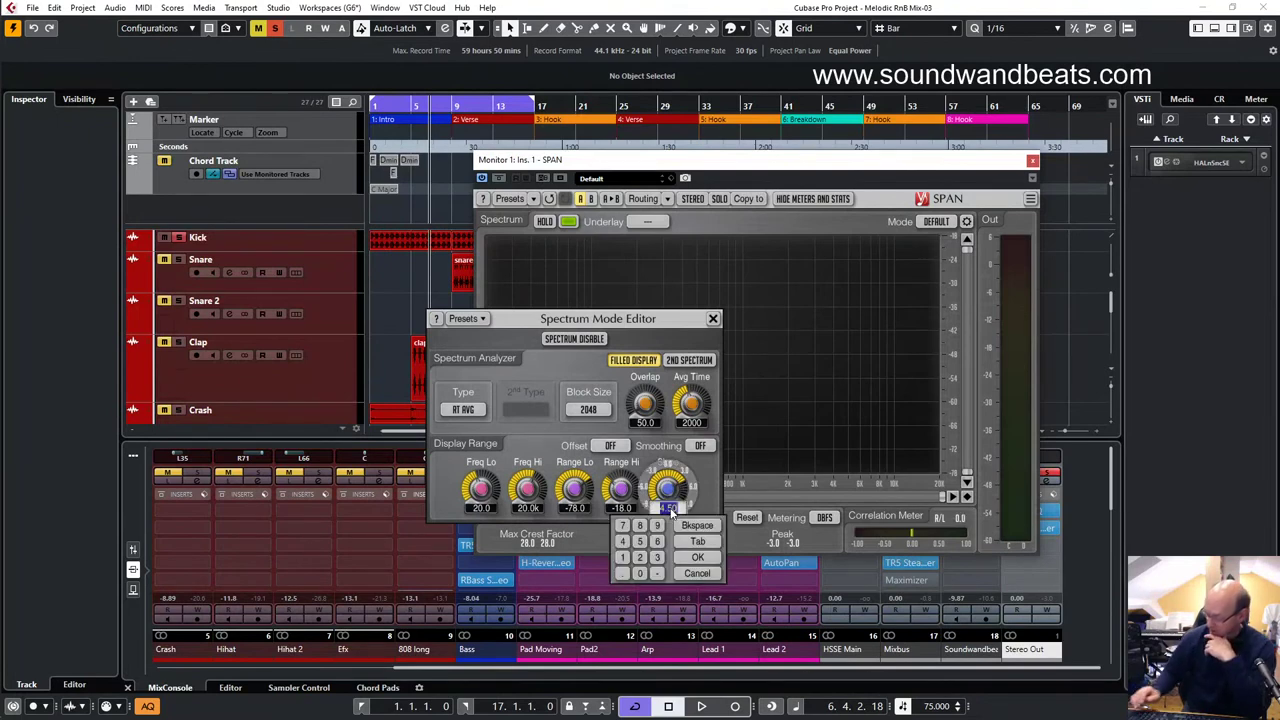
pyautogui.press('Return')
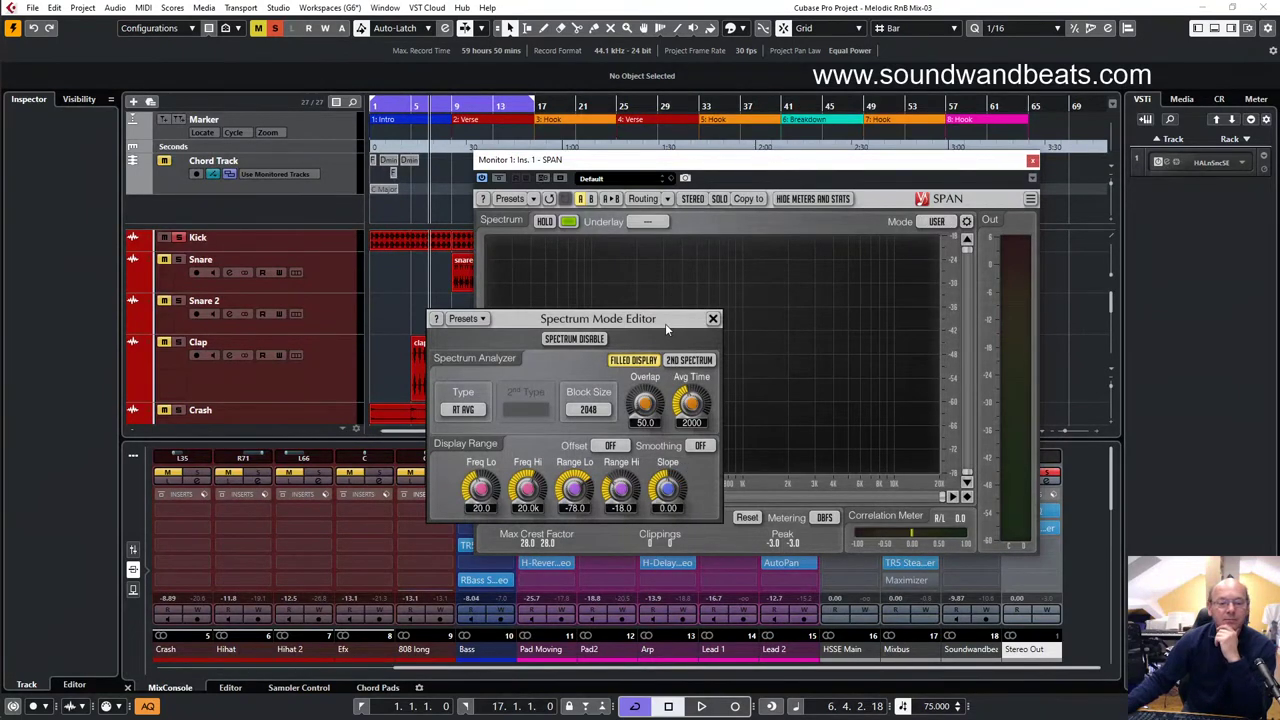
pyautogui.moveTo(663, 327); pyautogui.dragTo(371, 451)
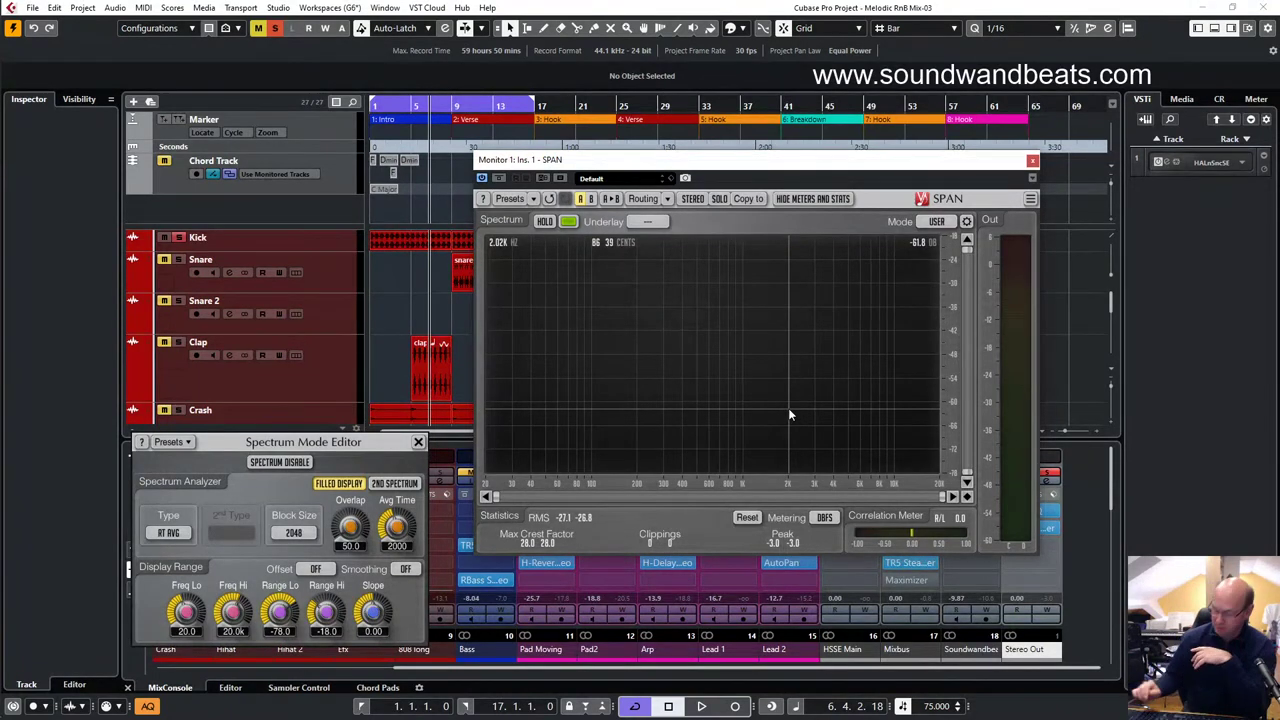
# - Unsolo the Kick track and play the full mix to examine its spectrum in SPAN without slope
pyautogui.click(179, 238)
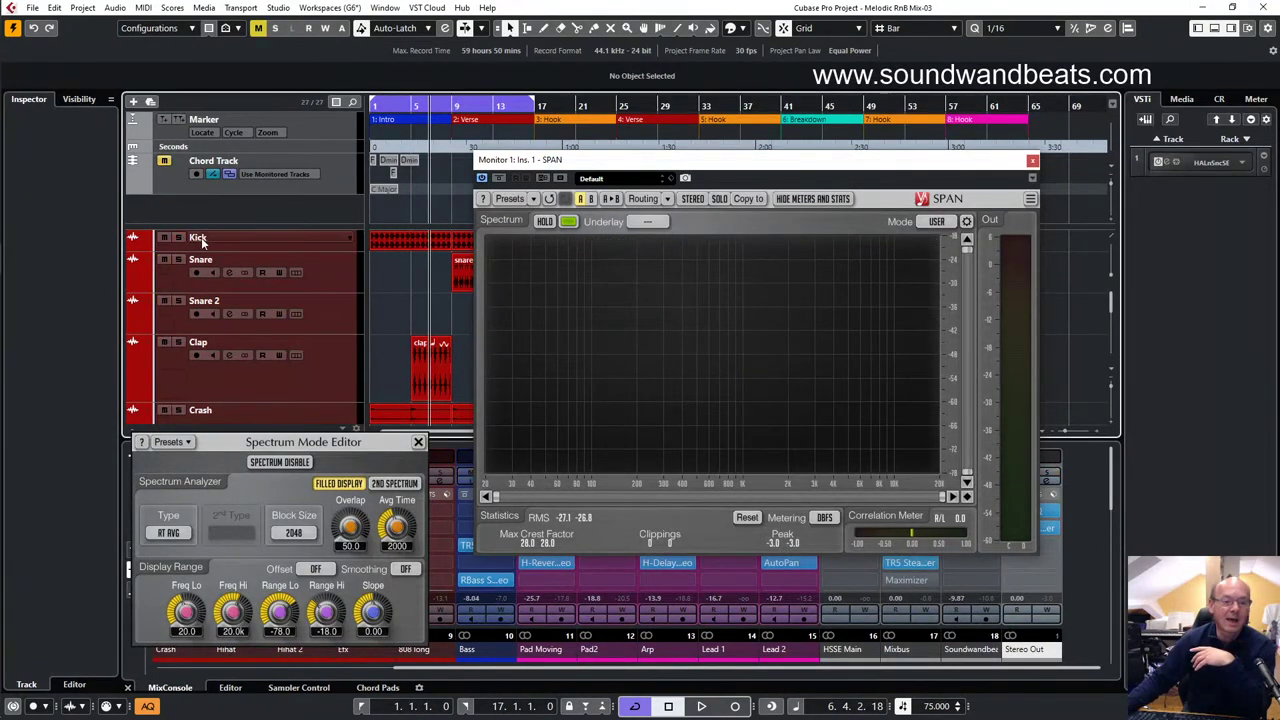
pyautogui.moveTo(731, 164); pyautogui.dragTo(768, 147)
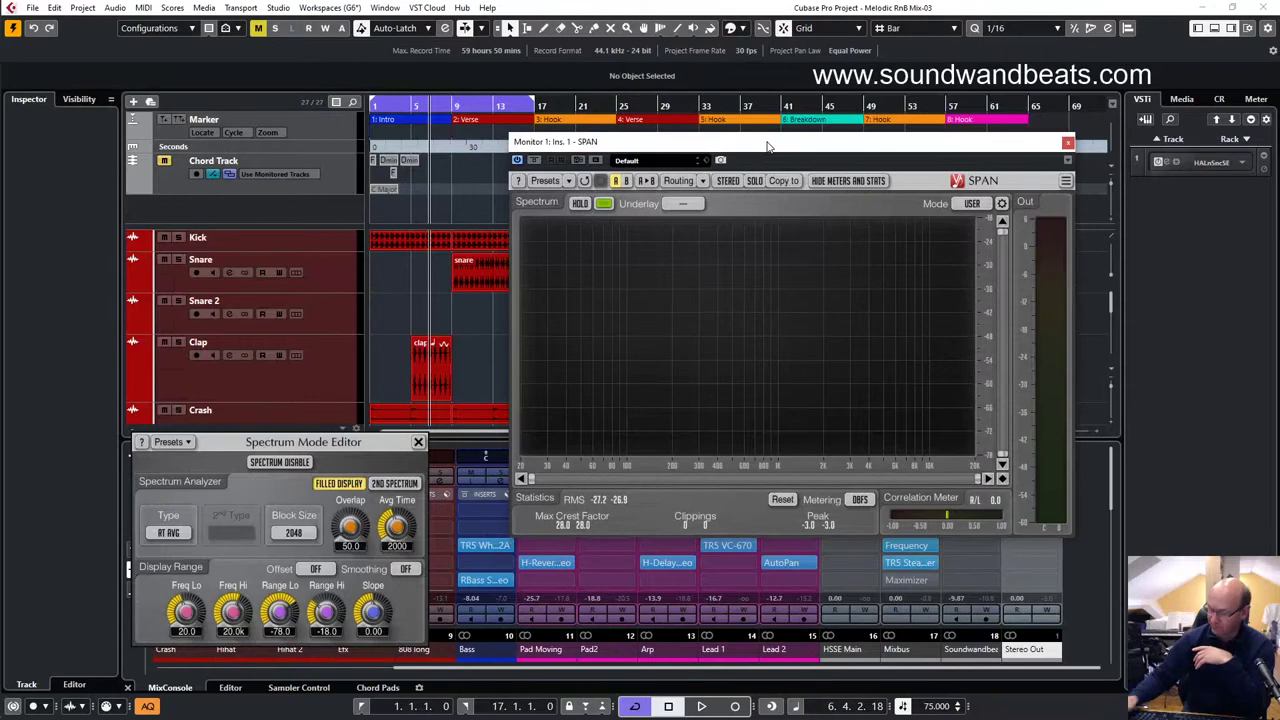
pyautogui.press('space')
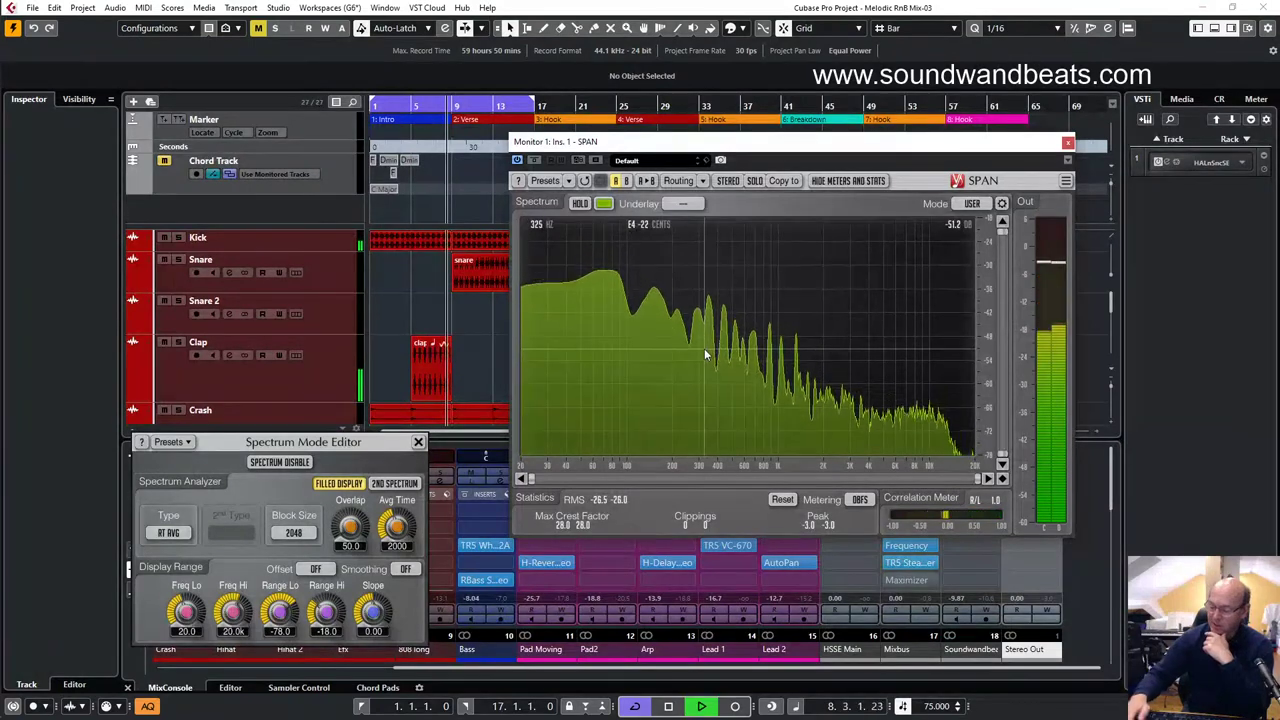
pyautogui.press('space')
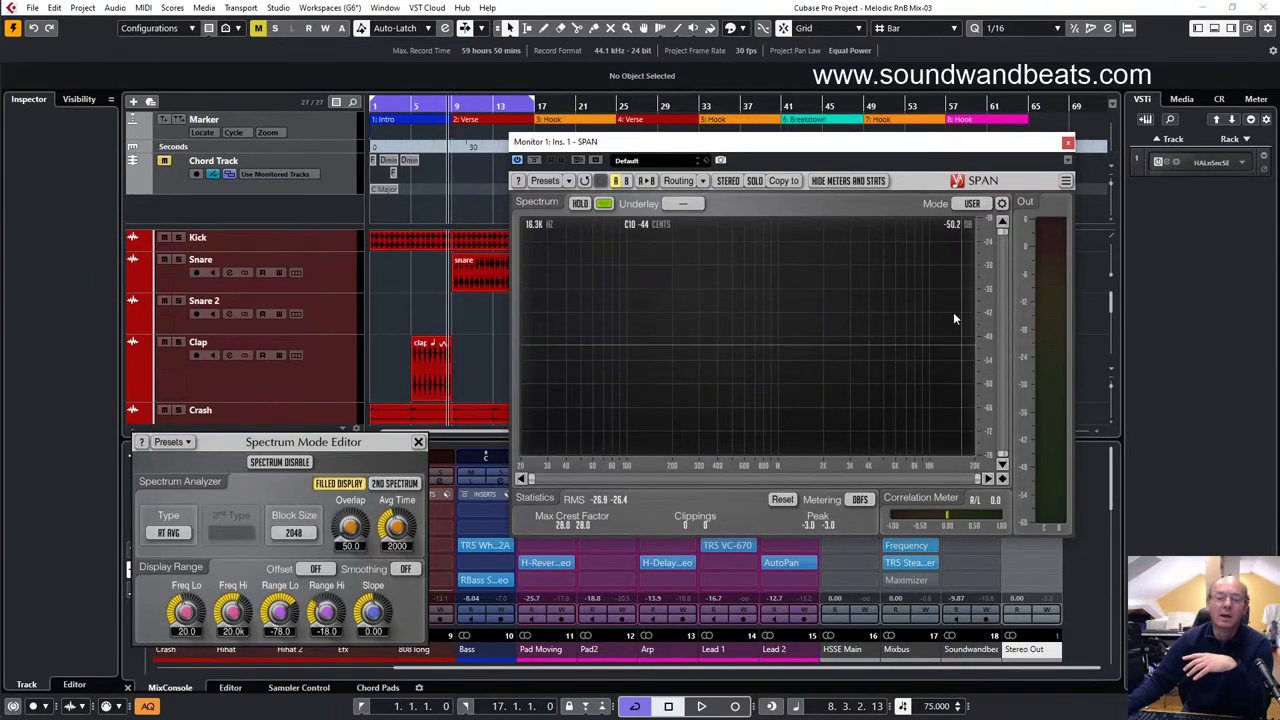
# - Set the Slope to 4.5 in SPAN's Spectrum Mode Editor
pyautogui.click(1002, 203)
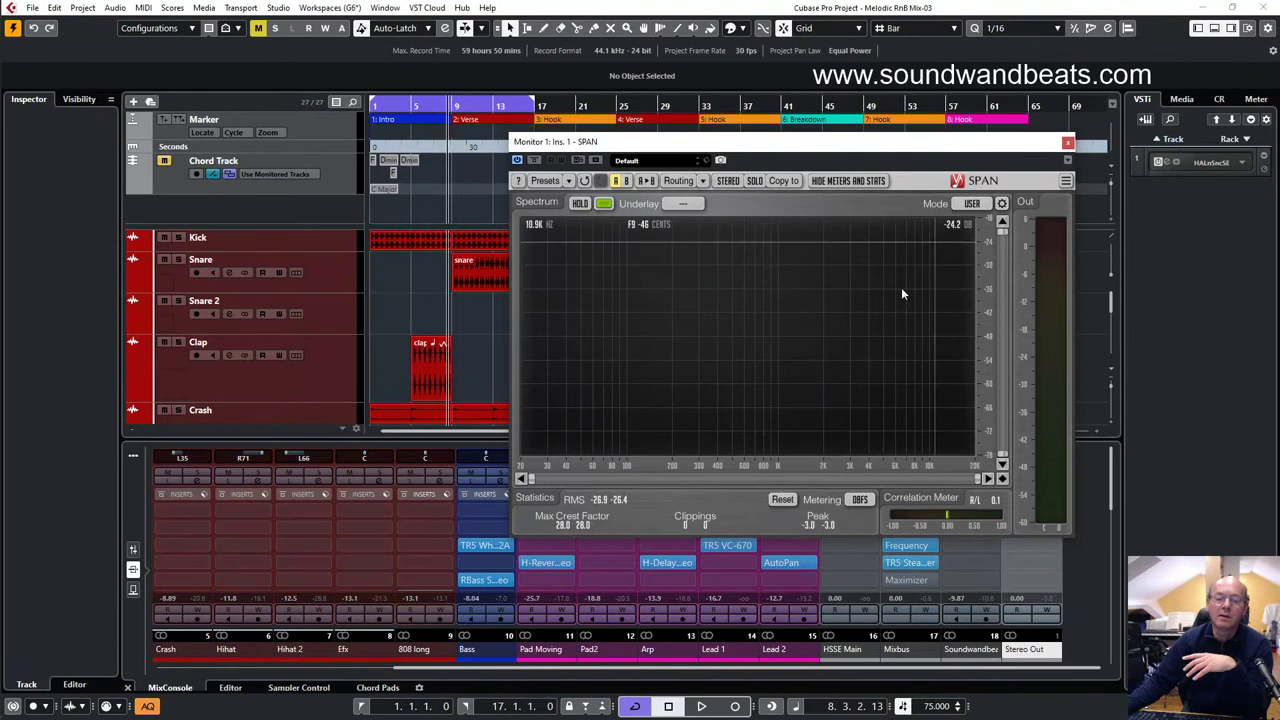
pyautogui.click(1002, 203)
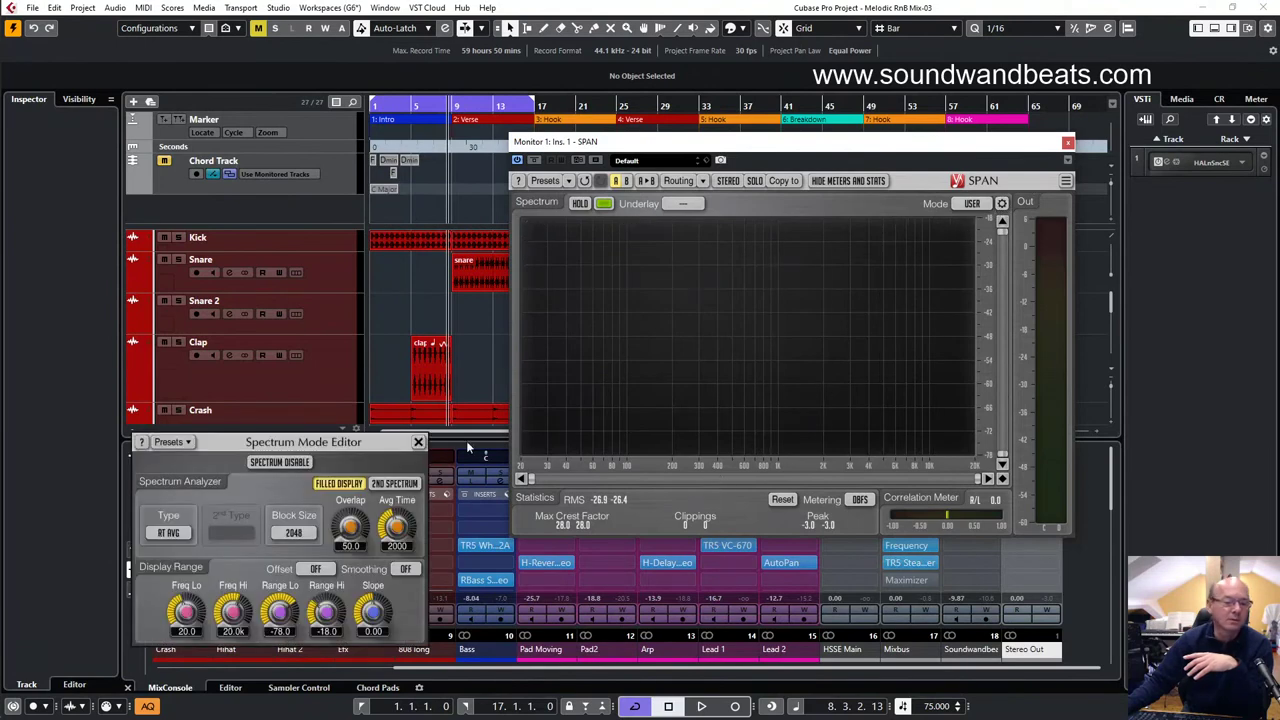
pyautogui.doubleClick(372, 612)
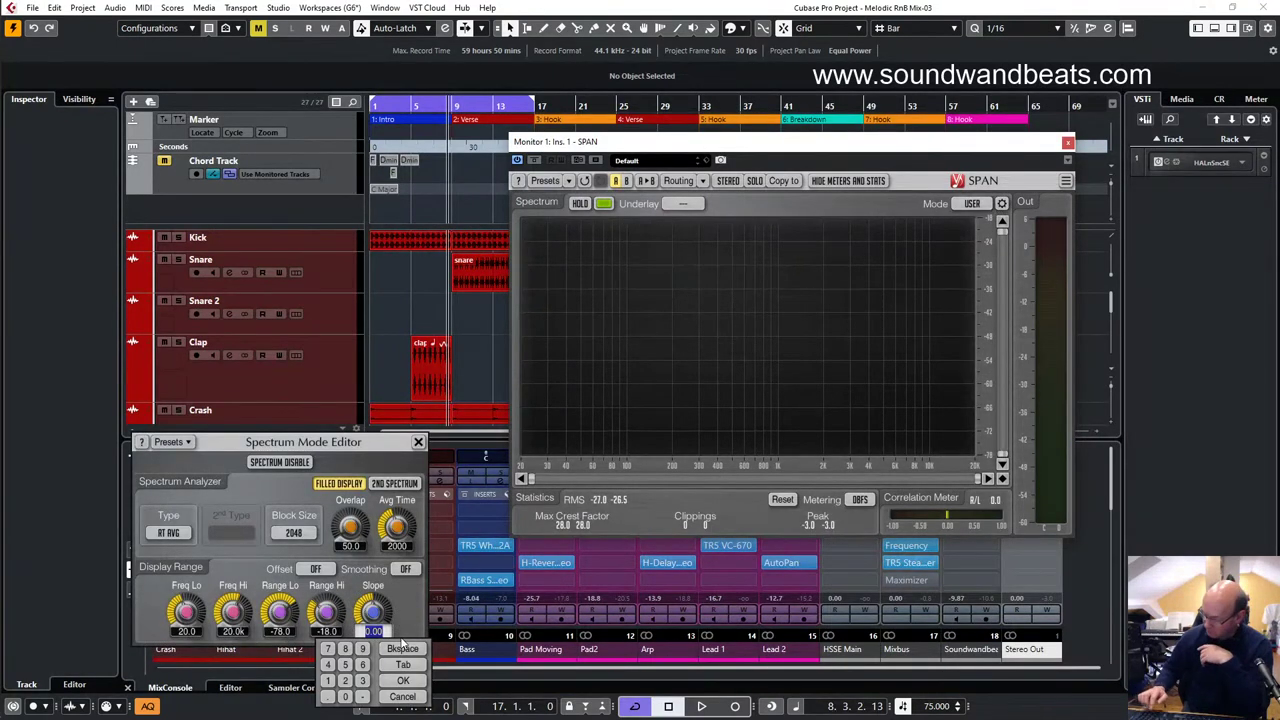
pyautogui.write('4.5')
pyautogui.press('Return')
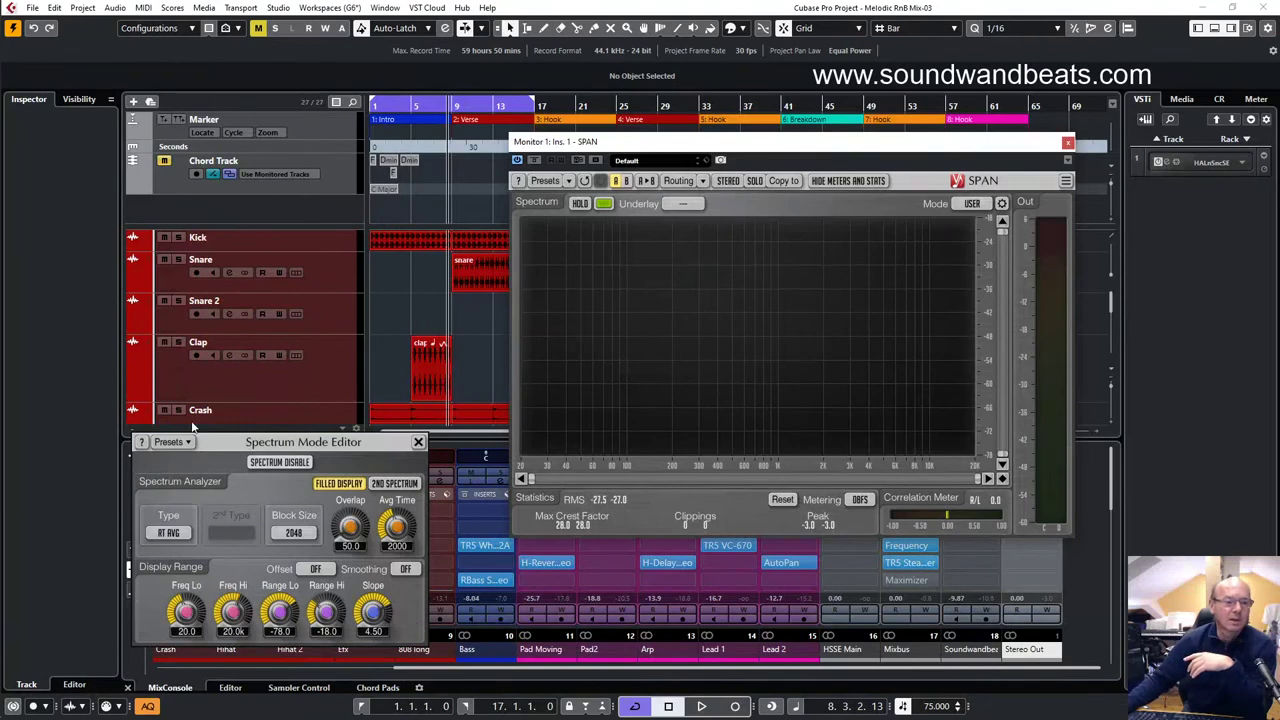
# - Play the soloed Kick, close the Spectrum Mode Editor and add the Snare to the solo to examine both in SPAN
pyautogui.click(178, 237)
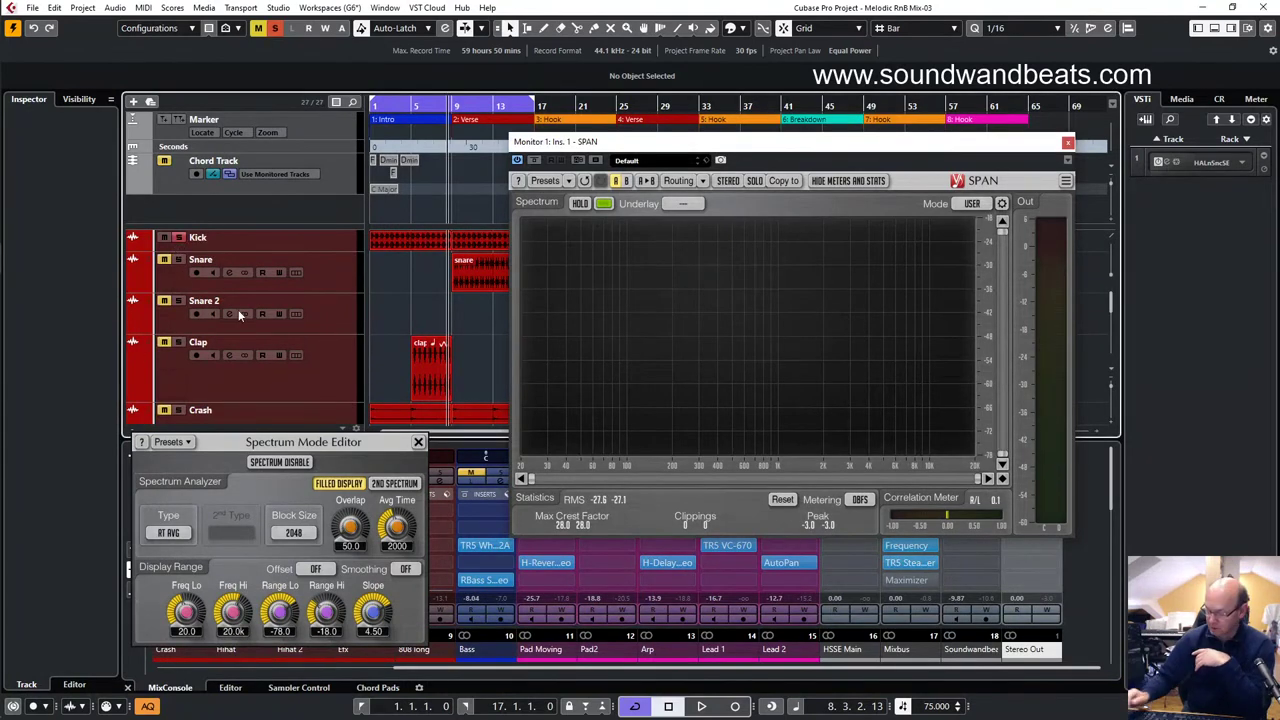
pyautogui.press('space')
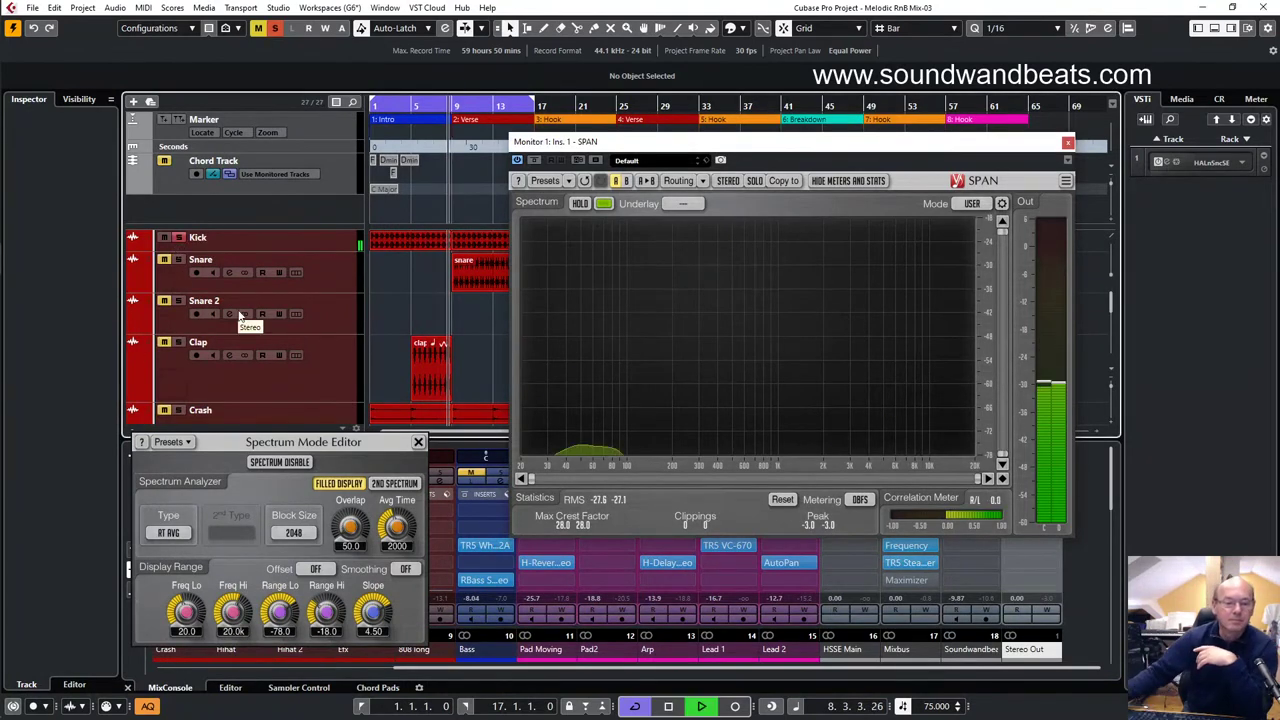
pyautogui.click(418, 441)
pyautogui.moveTo(783, 144); pyautogui.dragTo(866, 76)
pyautogui.click(180, 260)
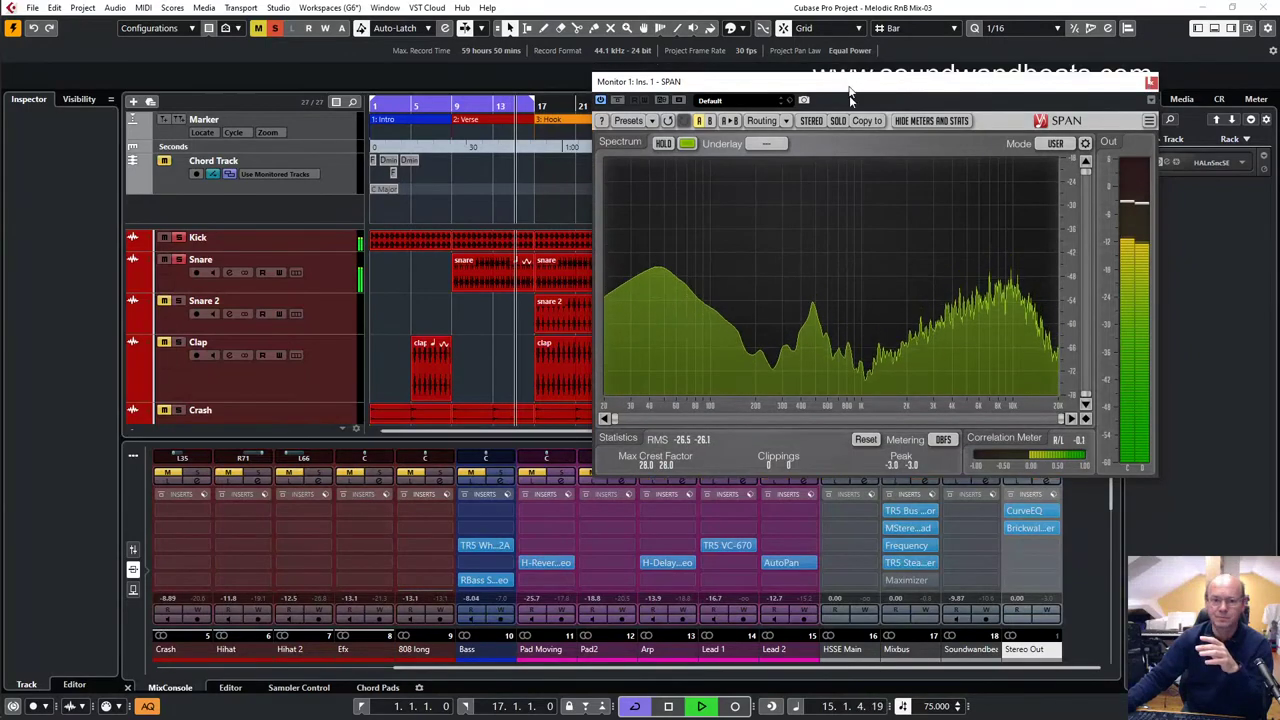
# - Move SPAN clear of the drum tracks and turn off cycling so the soloed drums play on into the hook
pyautogui.moveTo(850, 80); pyautogui.dragTo(940, 178)
pyautogui.press('KP_Divide')
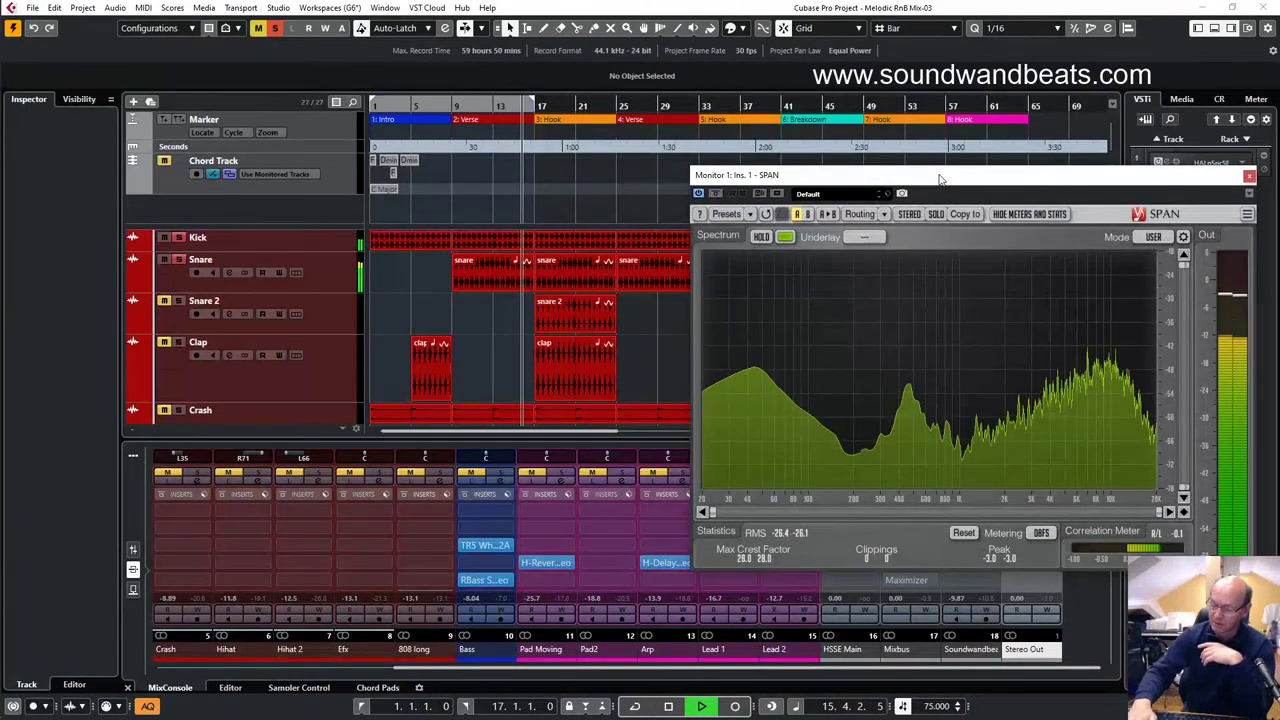
pyautogui.press('KP_Add')
pyautogui.press('space')
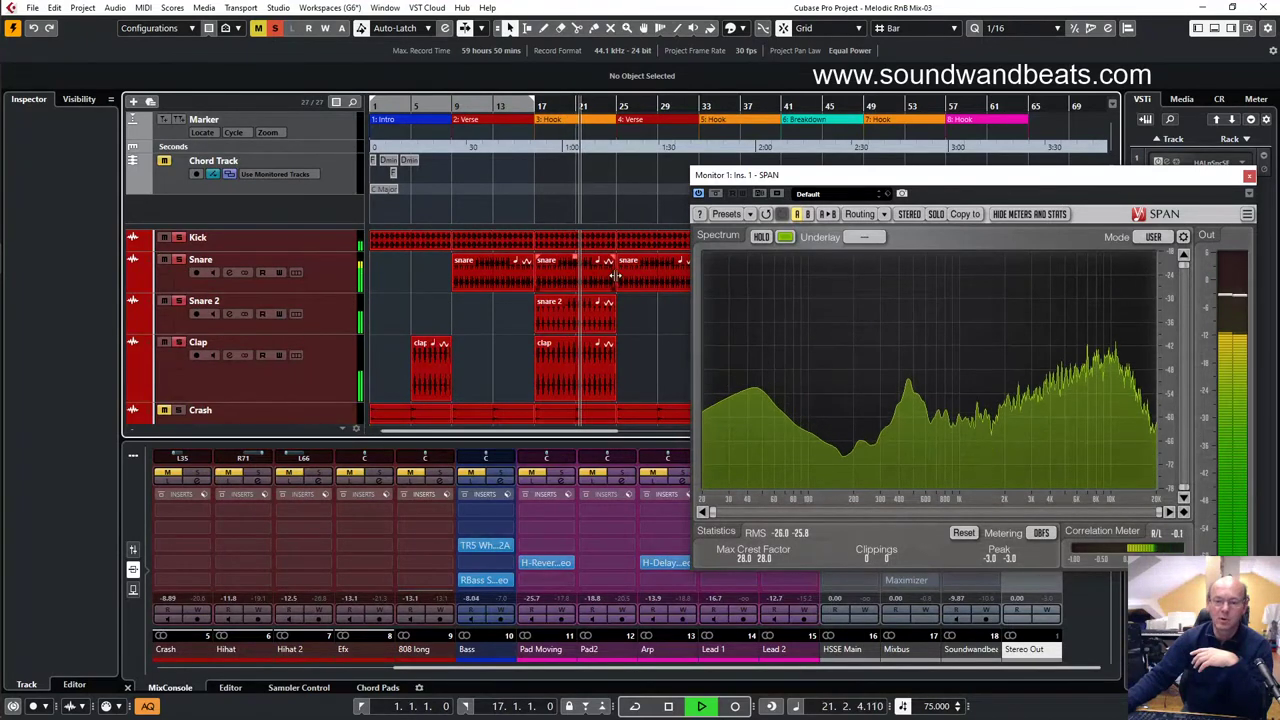
# - Toggle the Bass track's solo alongside the soloed drums and compare the low-frequency peaks in the SPAN spectrum
pyautogui.scroll(-2, 597, 287)
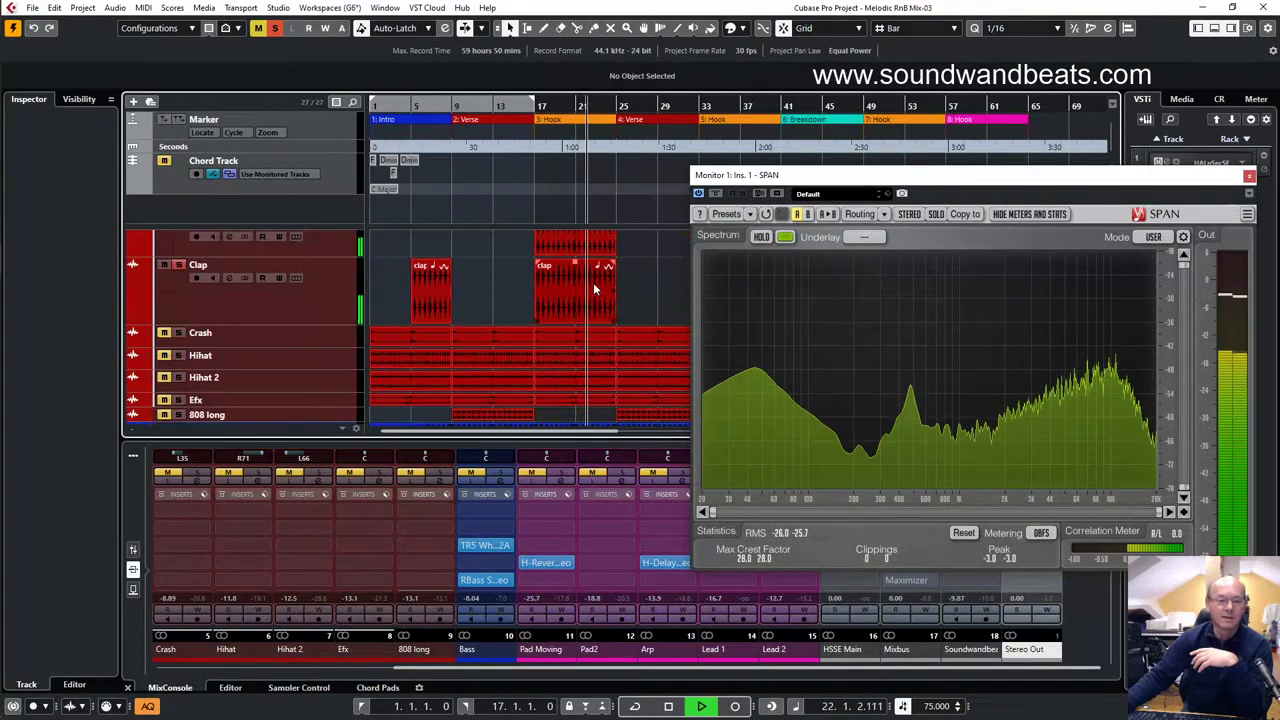
pyautogui.scroll(-1, 307, 345)
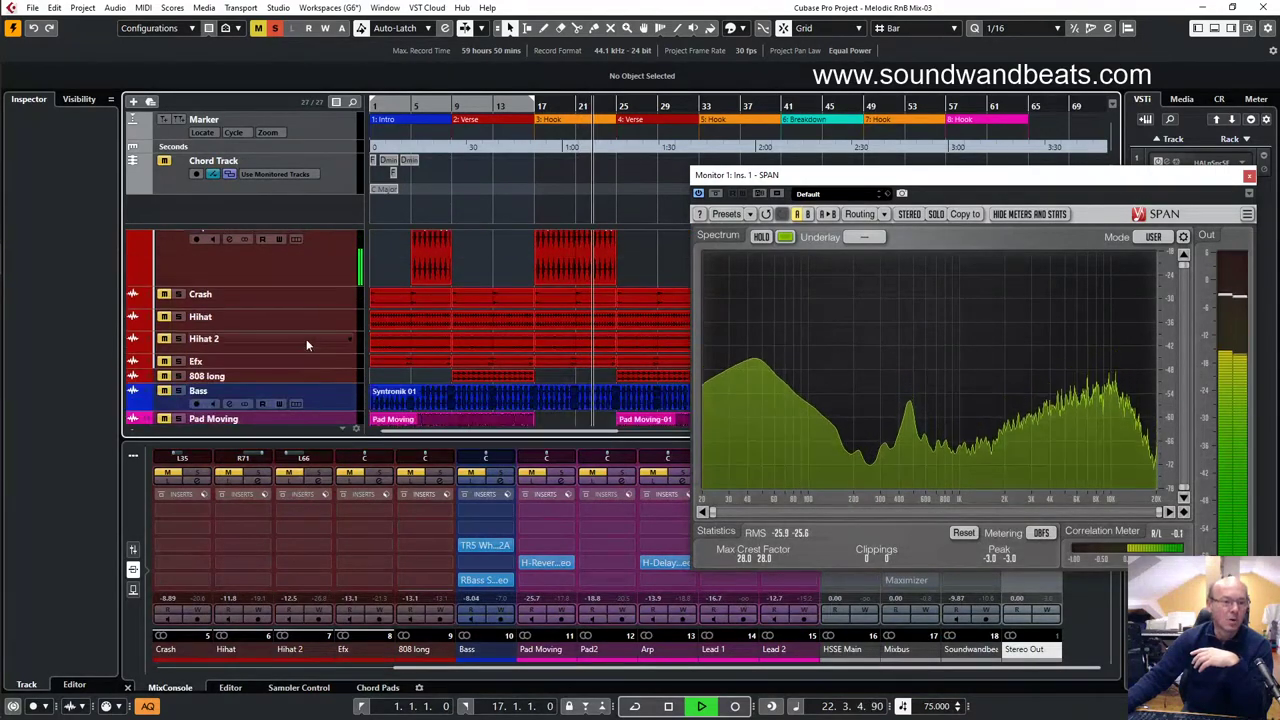
pyautogui.scroll(-1, 306, 339)
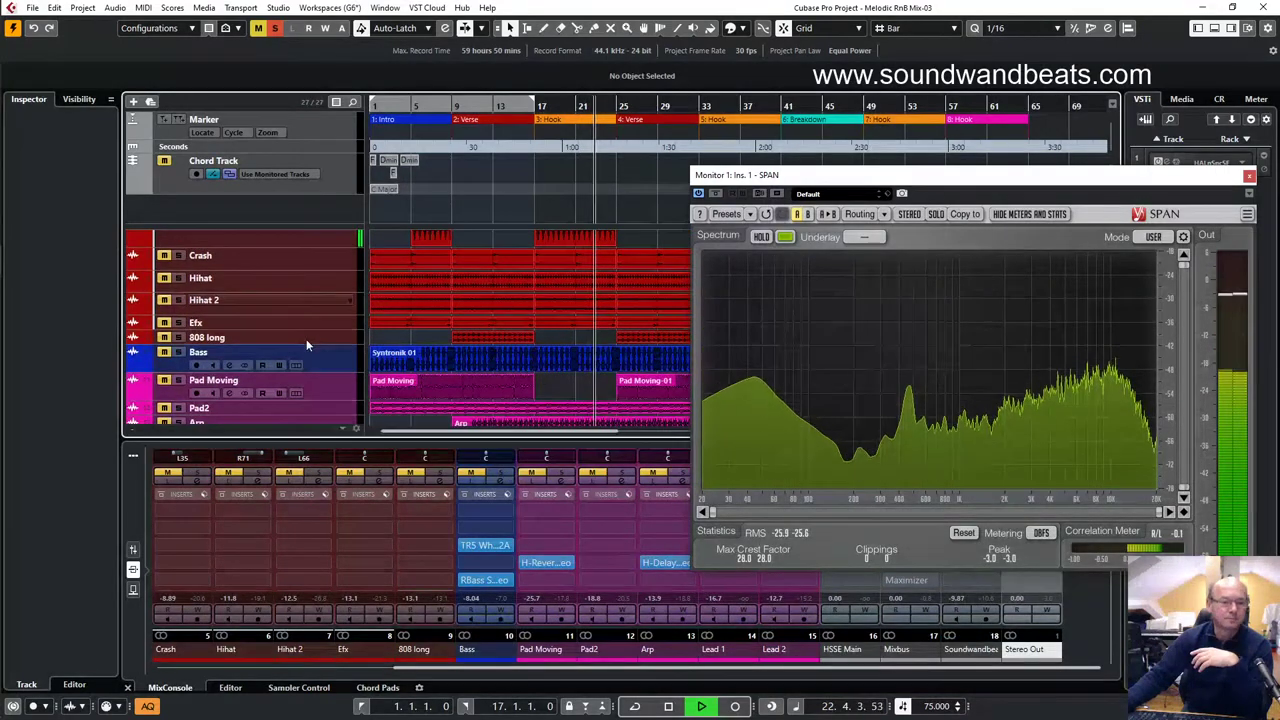
pyautogui.click(178, 354)
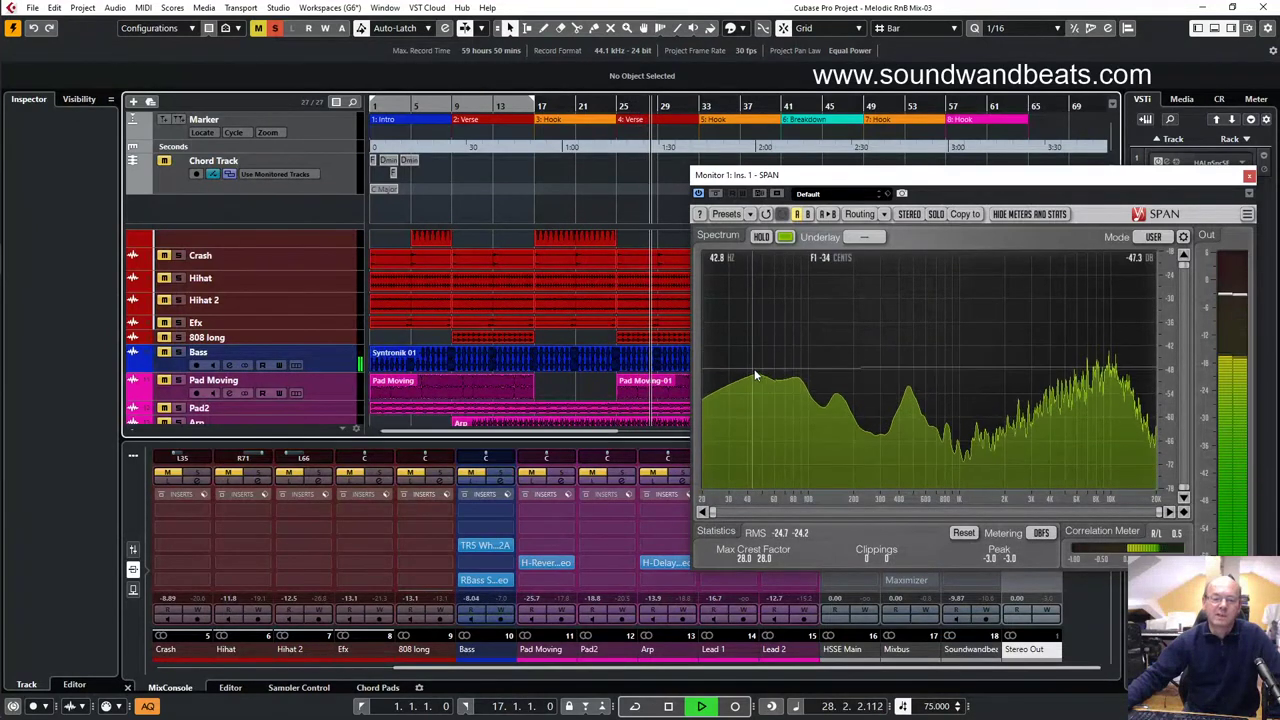
pyautogui.moveTo(755, 373)
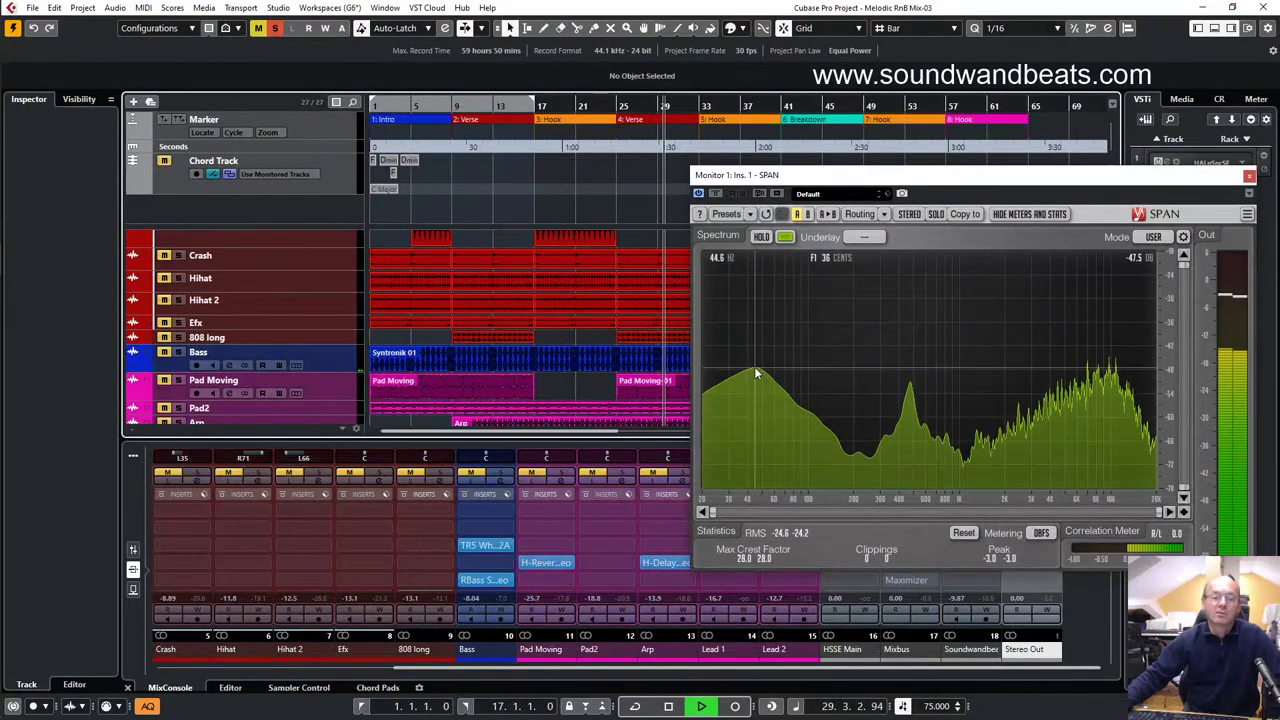
pyautogui.click(179, 353)
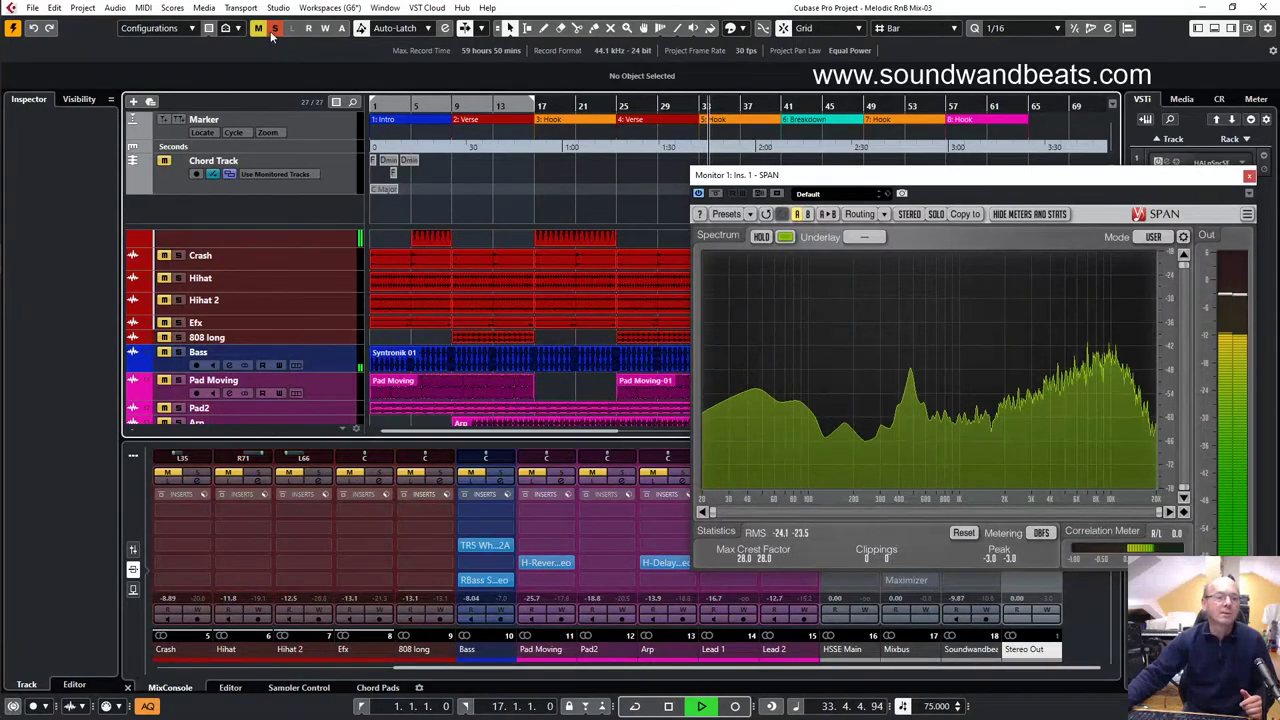
# - Clear all track solos and play the full mix briefly with SPAN over the centre of the project
pyautogui.moveTo(1185, 181); pyautogui.dragTo(944, 159)
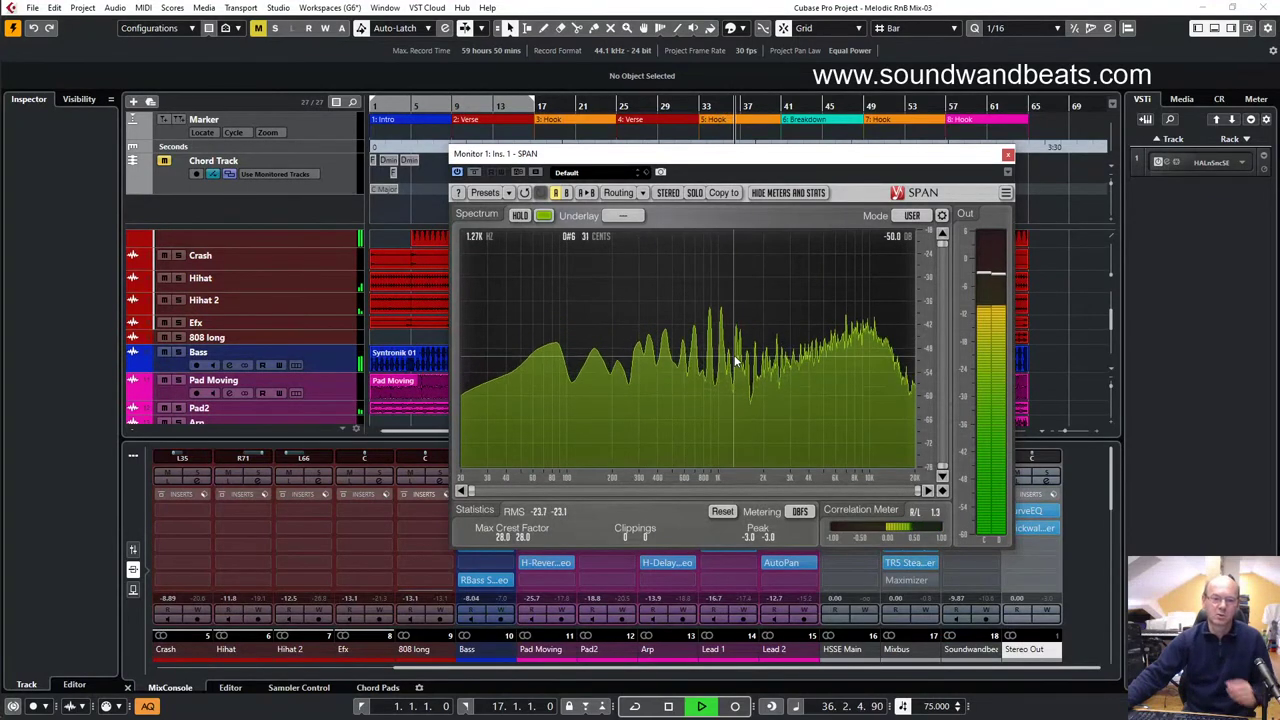
pyautogui.press('space')
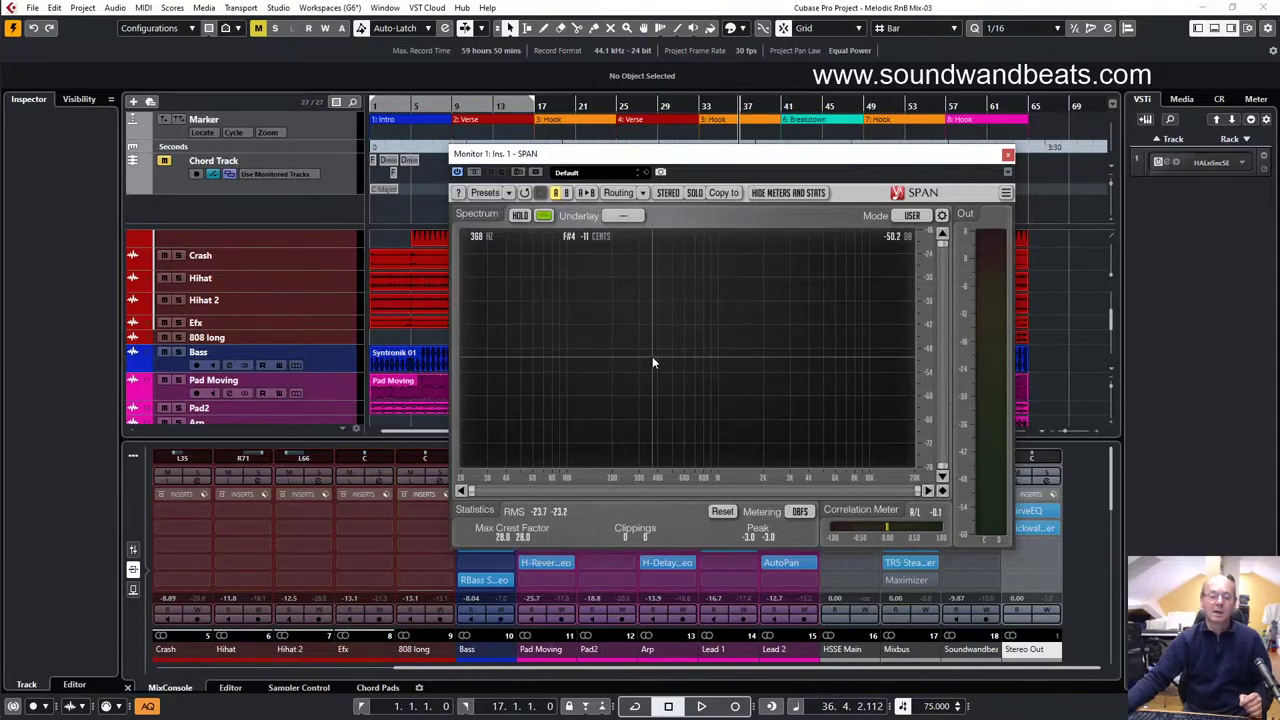
# - Uncover the mixer, inspect the EQ curve in the Mixbus channel's Frequency insert, and close both Frequency and SPAN
pyautogui.moveTo(928, 166); pyautogui.dragTo(813, 158)
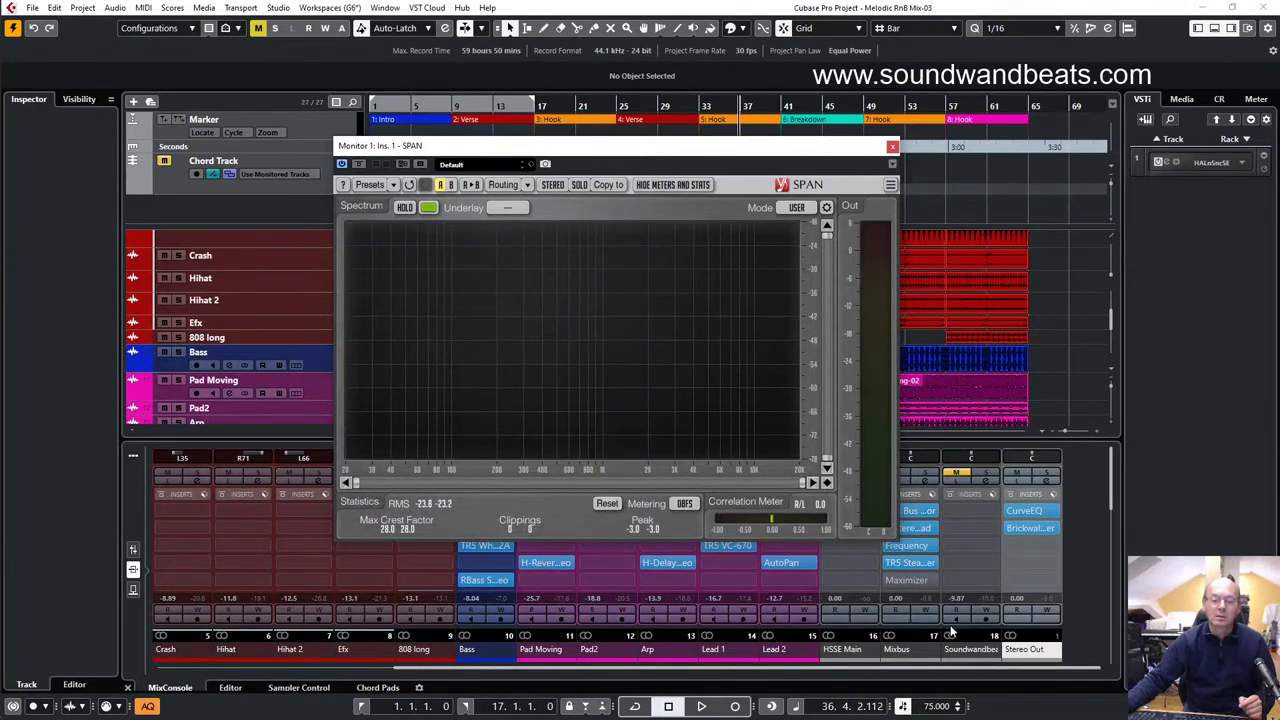
pyautogui.moveTo(808, 151); pyautogui.dragTo(731, 90)
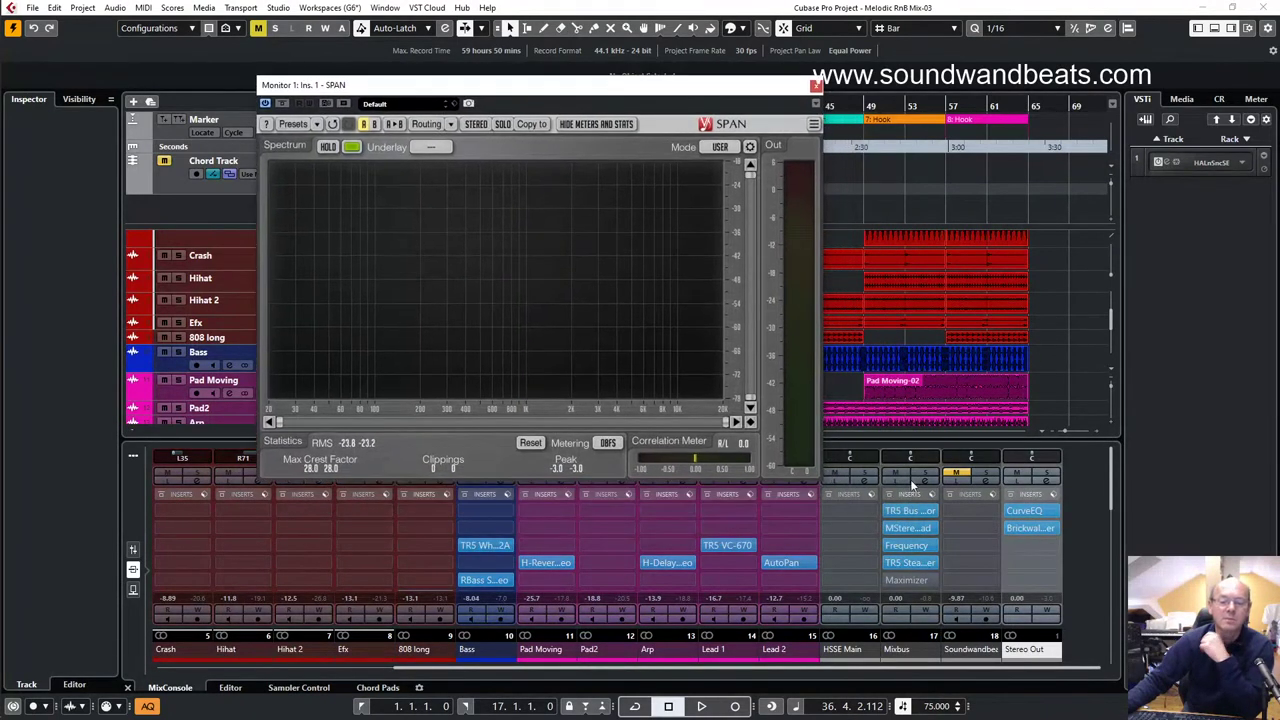
pyautogui.click(902, 546)
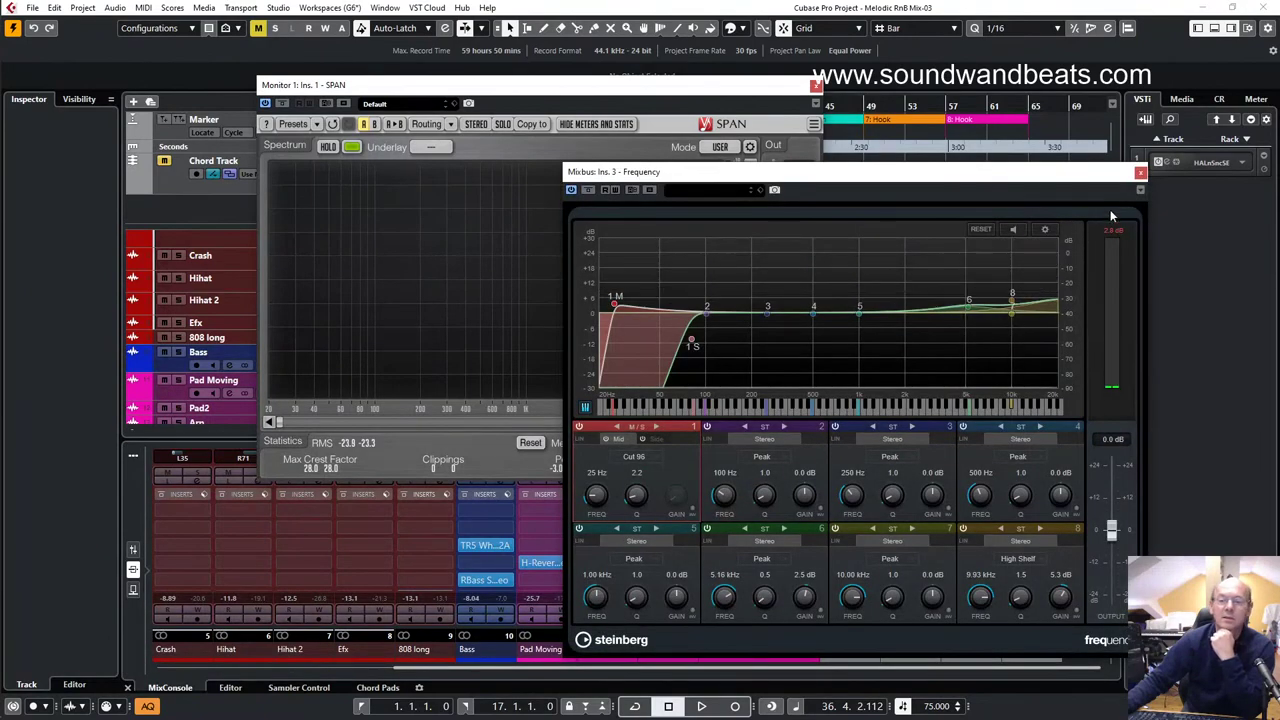
pyautogui.click(1140, 174)
pyautogui.moveTo(723, 100); pyautogui.dragTo(992, 130)
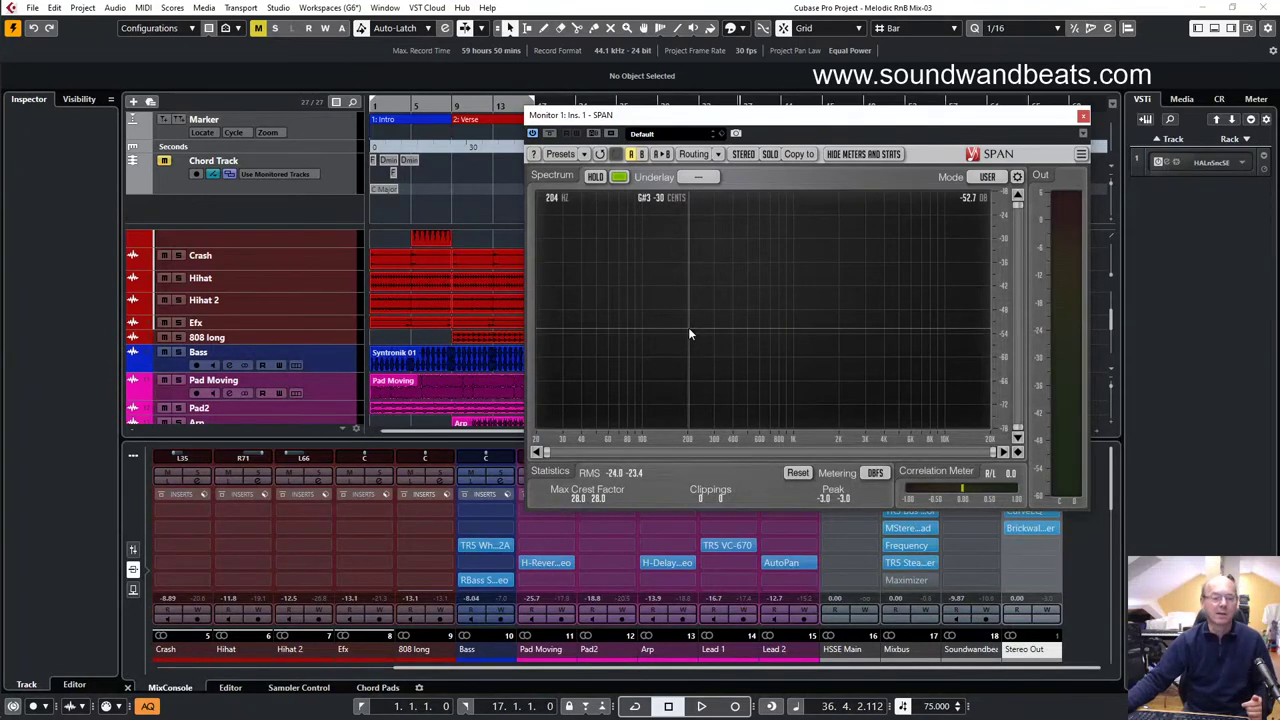
pyautogui.click(1083, 118)
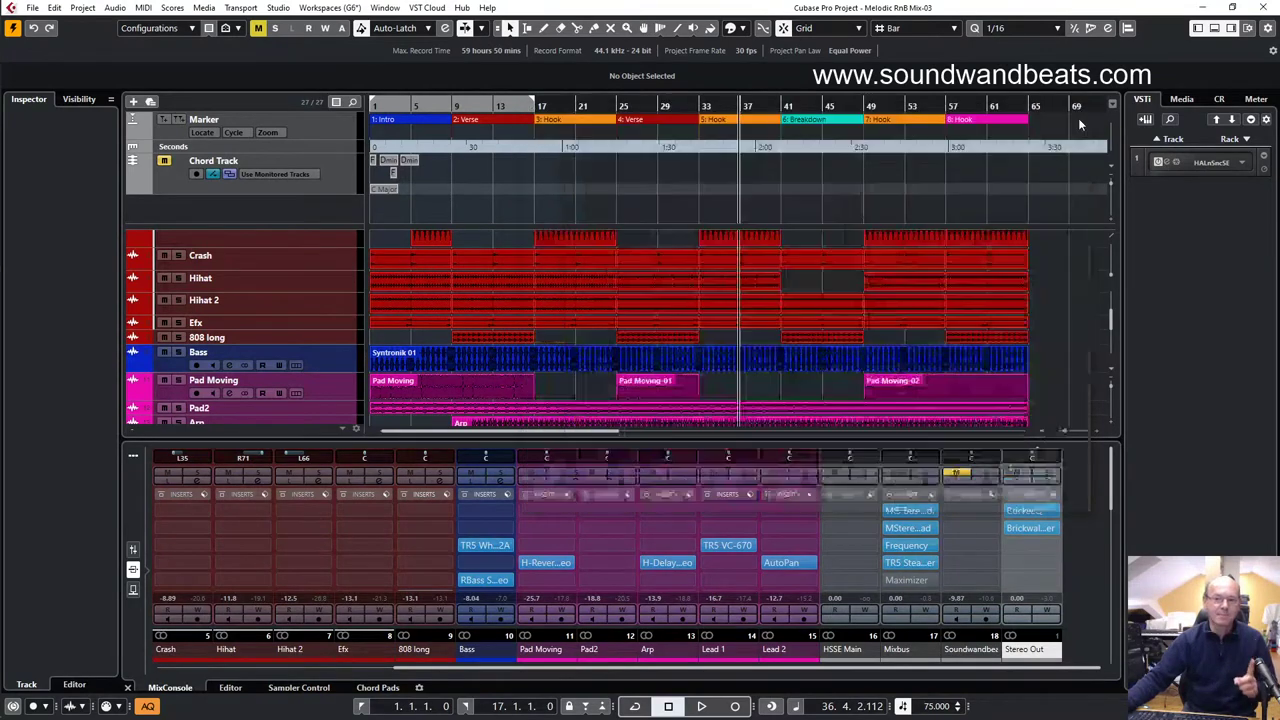
# - Switch to the Melodic RnB Mix-02 project, activate it and enlarge its main track area below the Chord Track
pyautogui.click(387, 8)
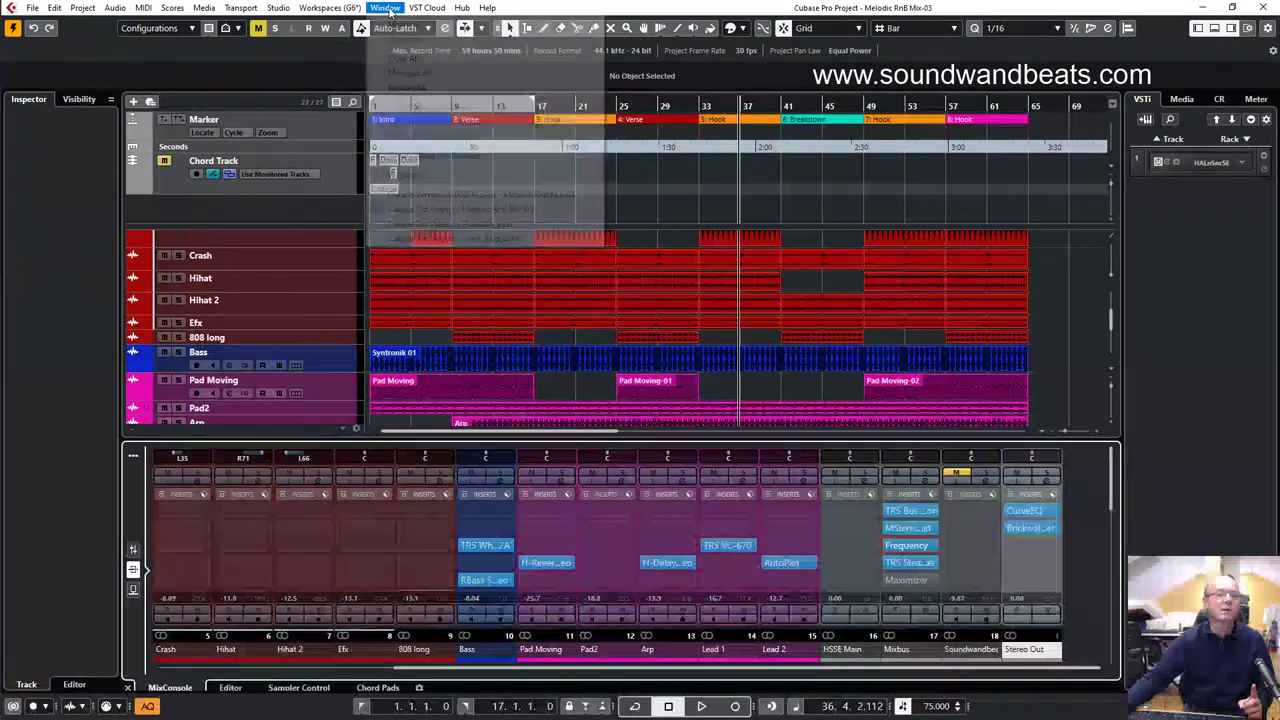
pyautogui.click(430, 194)
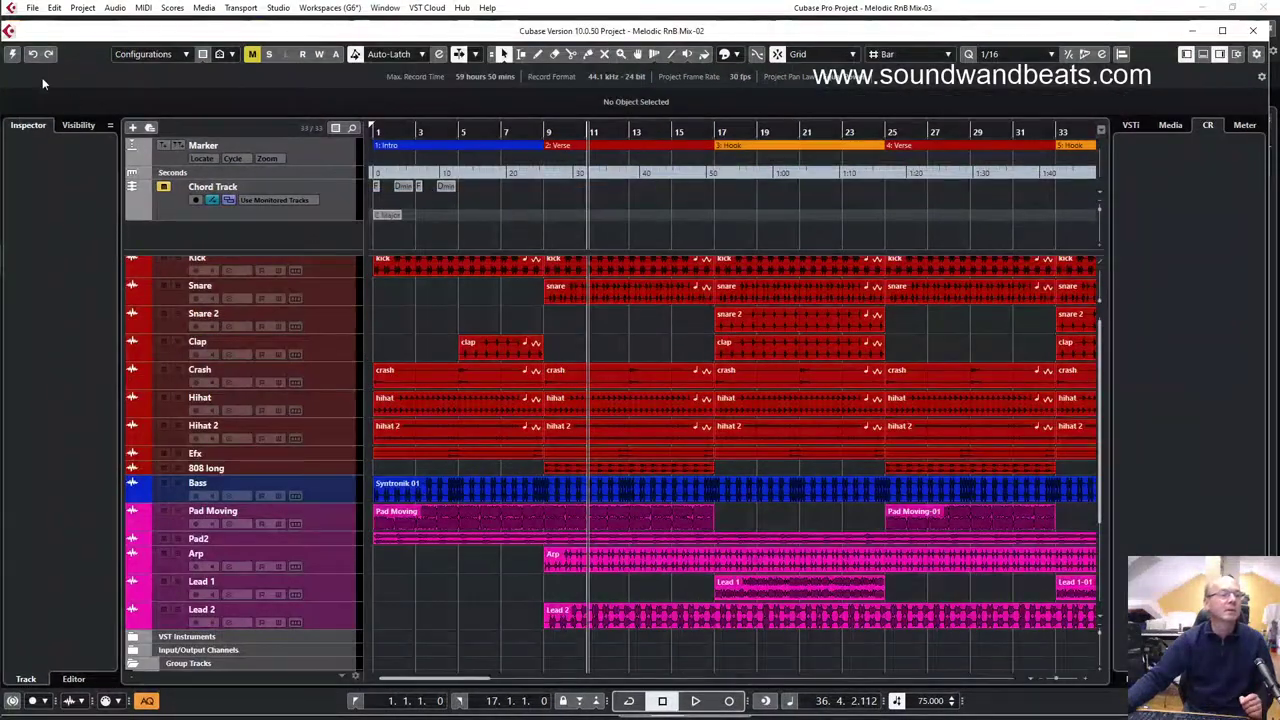
pyautogui.click(12, 54)
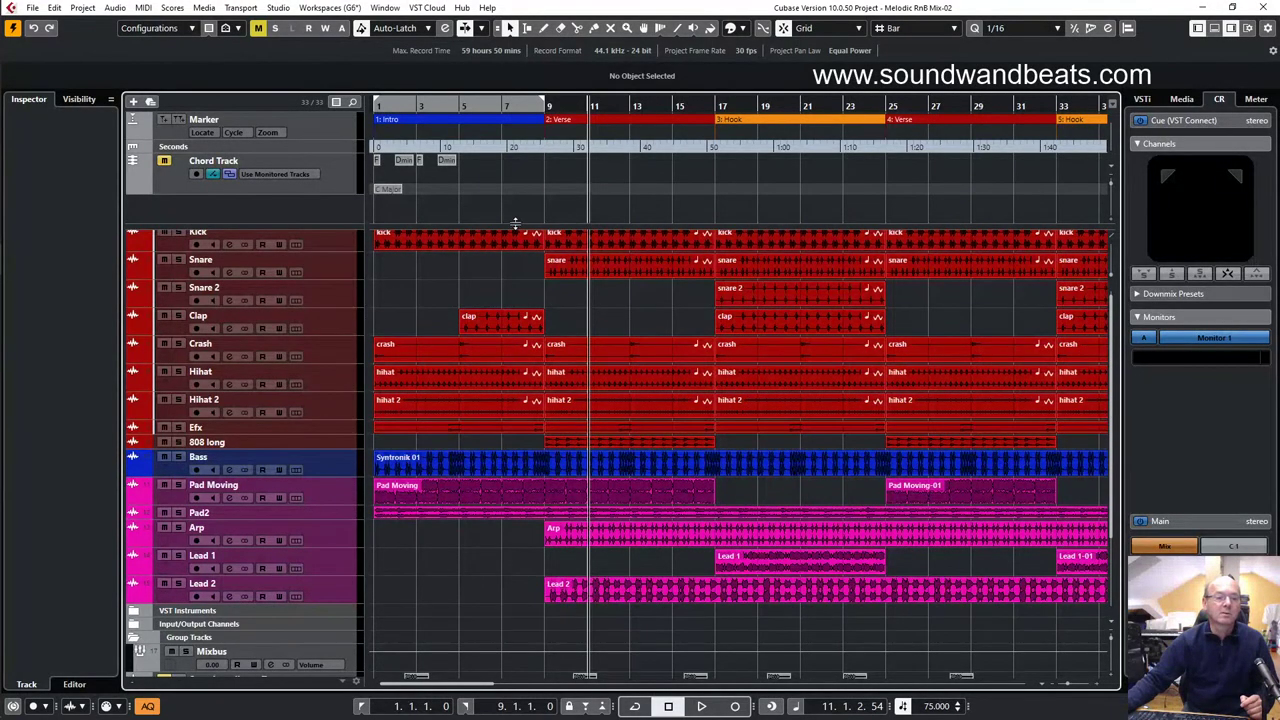
pyautogui.moveTo(515, 226); pyautogui.dragTo(514, 191)
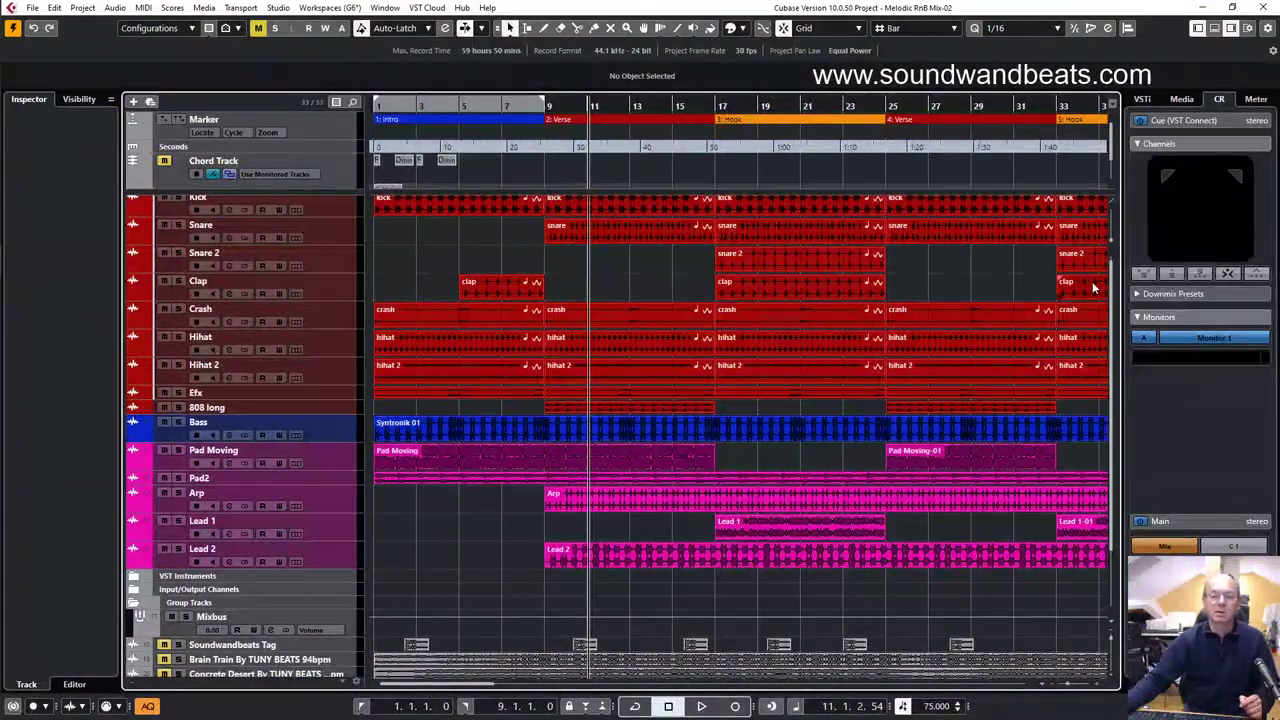
# - Bring the Kick track into view, show the Control Room's monitor inserts and open the MixConsole below the project
pyautogui.moveTo(1112, 271); pyautogui.dragTo(1113, 252)
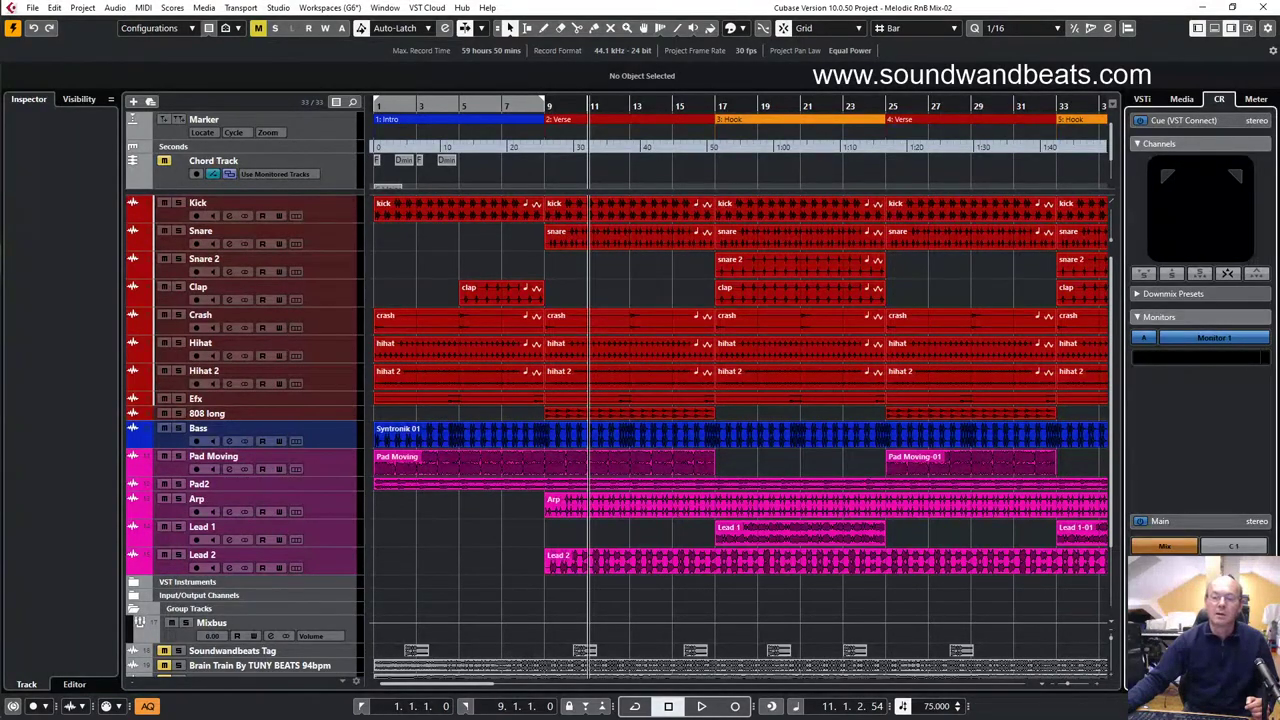
pyautogui.click(1196, 684)
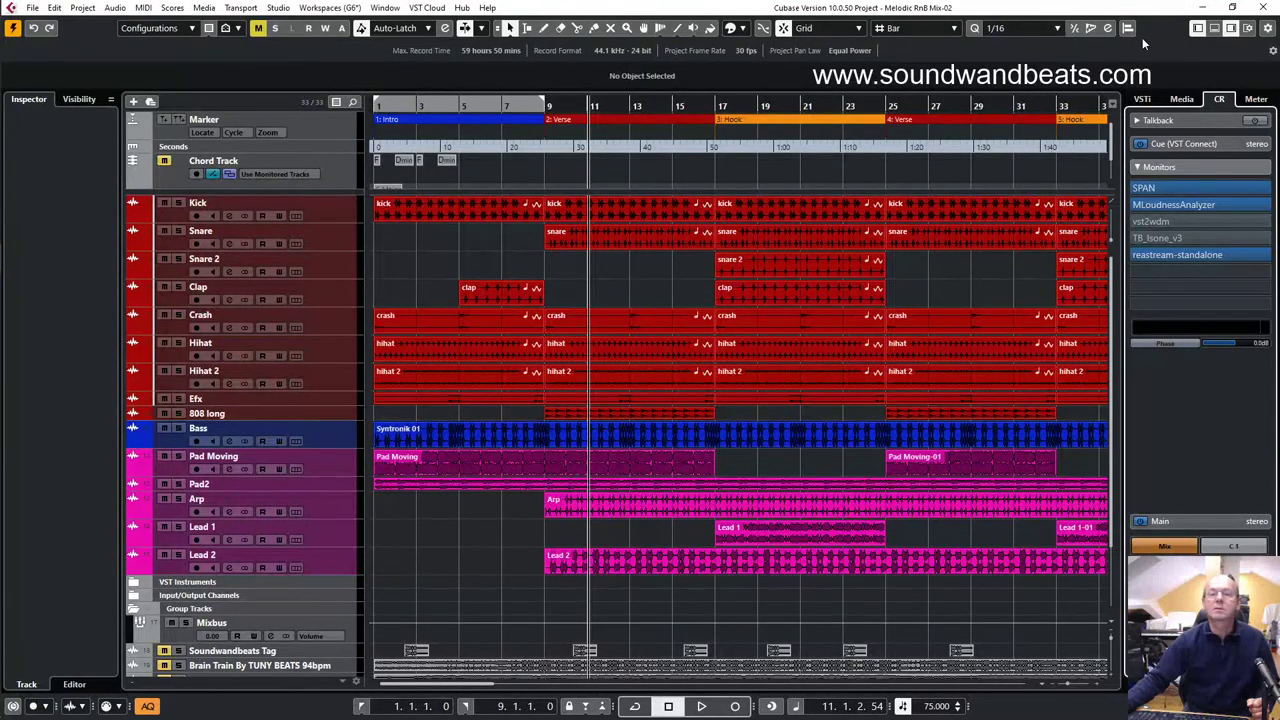
pyautogui.click(1214, 28)
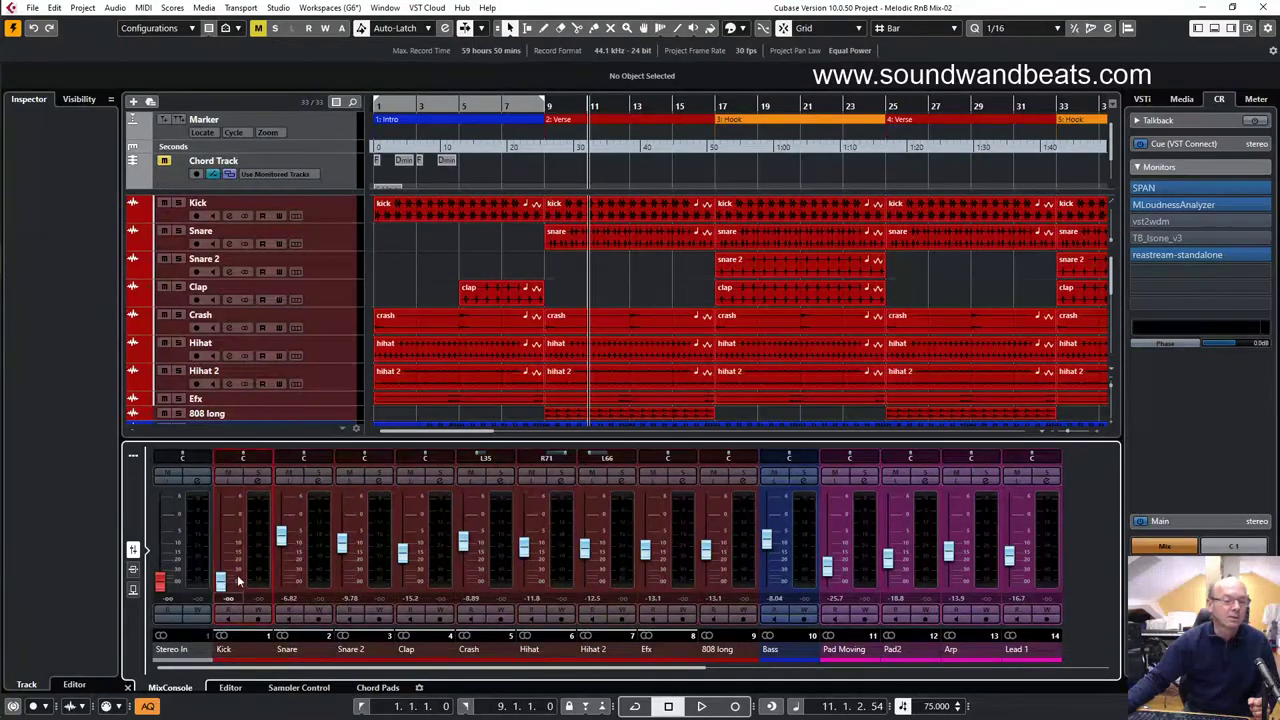
# - Lower the volume faders of all drum, bass, pad, arp and lead channels to minus infinity, track by track through Lead 2
pyautogui.press('Down')
pyautogui.press('Down')
pyautogui.press('Down')
pyautogui.press('Down')
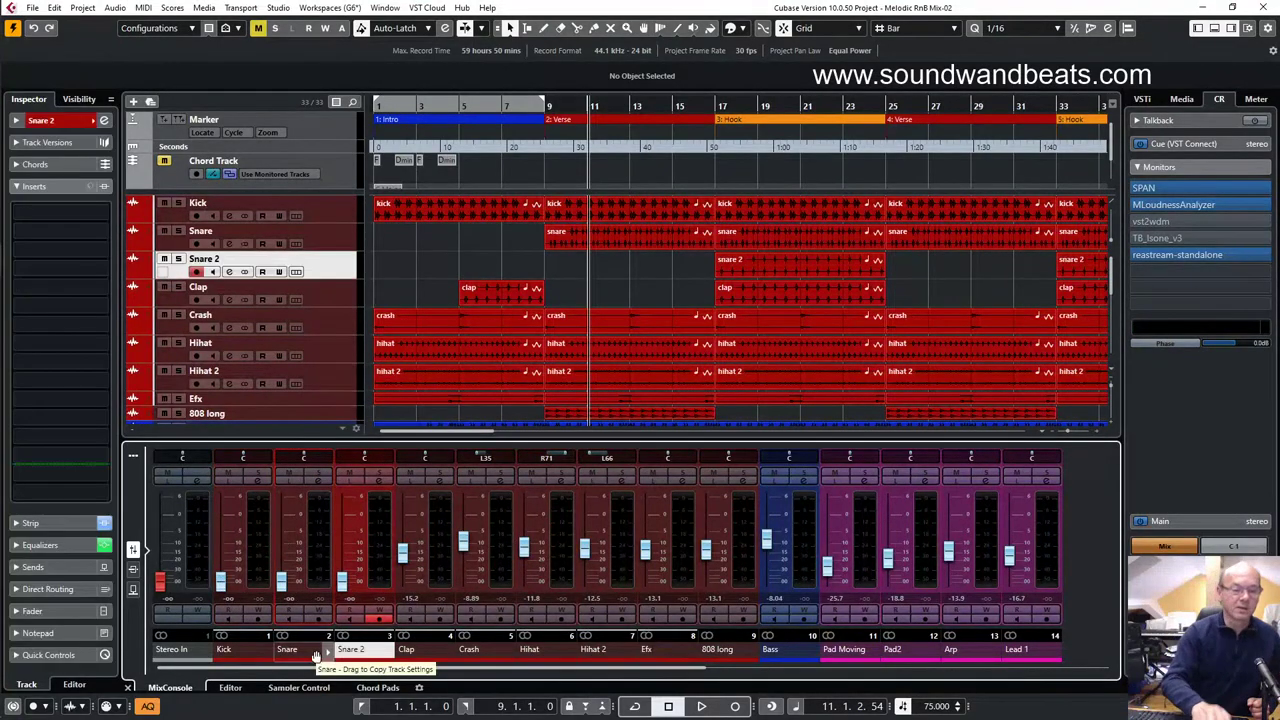
pyautogui.press('Down')
pyautogui.press('Down')
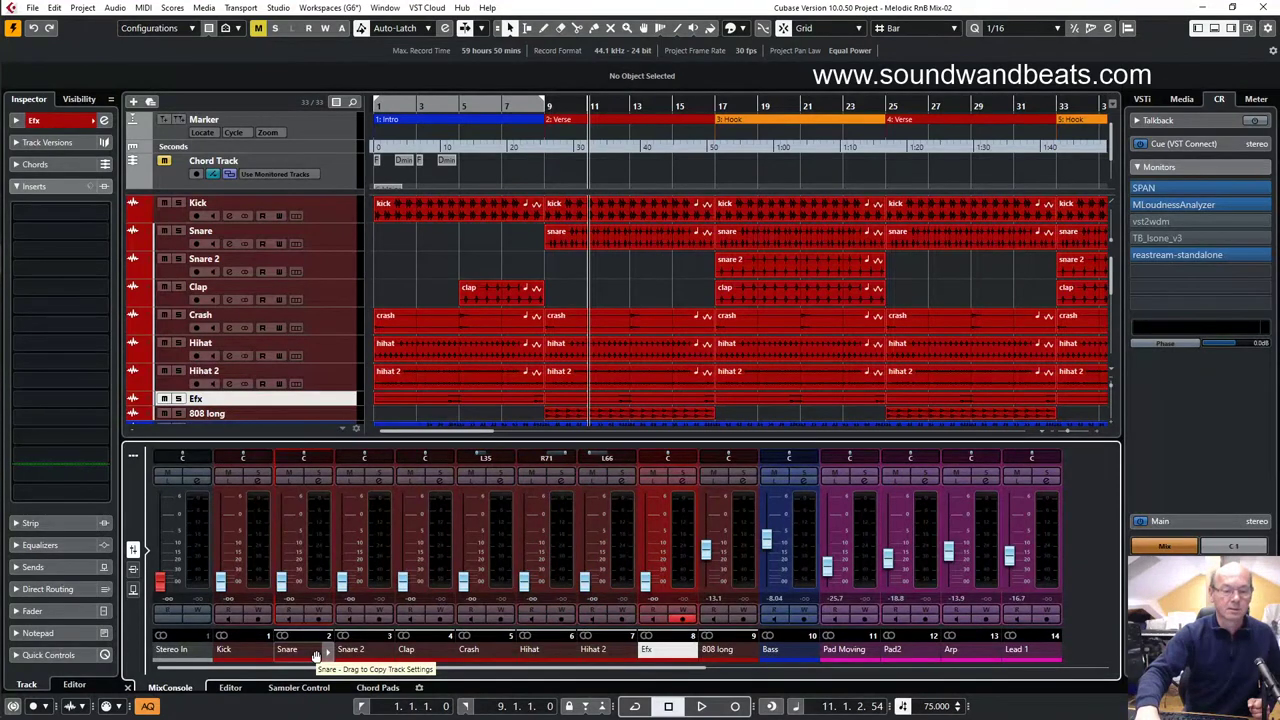
pyautogui.press('Down')
pyautogui.press('Down')
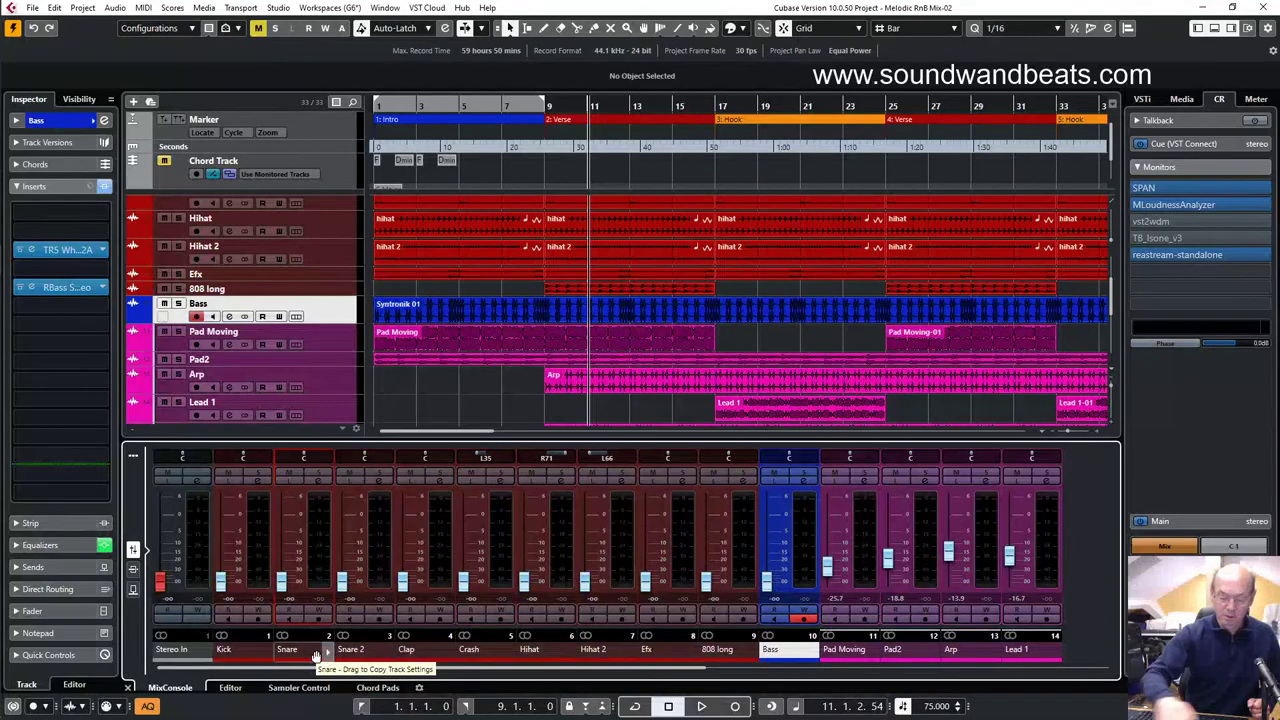
pyautogui.press('Down')
pyautogui.press('Down')
pyautogui.press('Down')
pyautogui.press('Down')
pyautogui.press('Down')
pyautogui.press('Down')
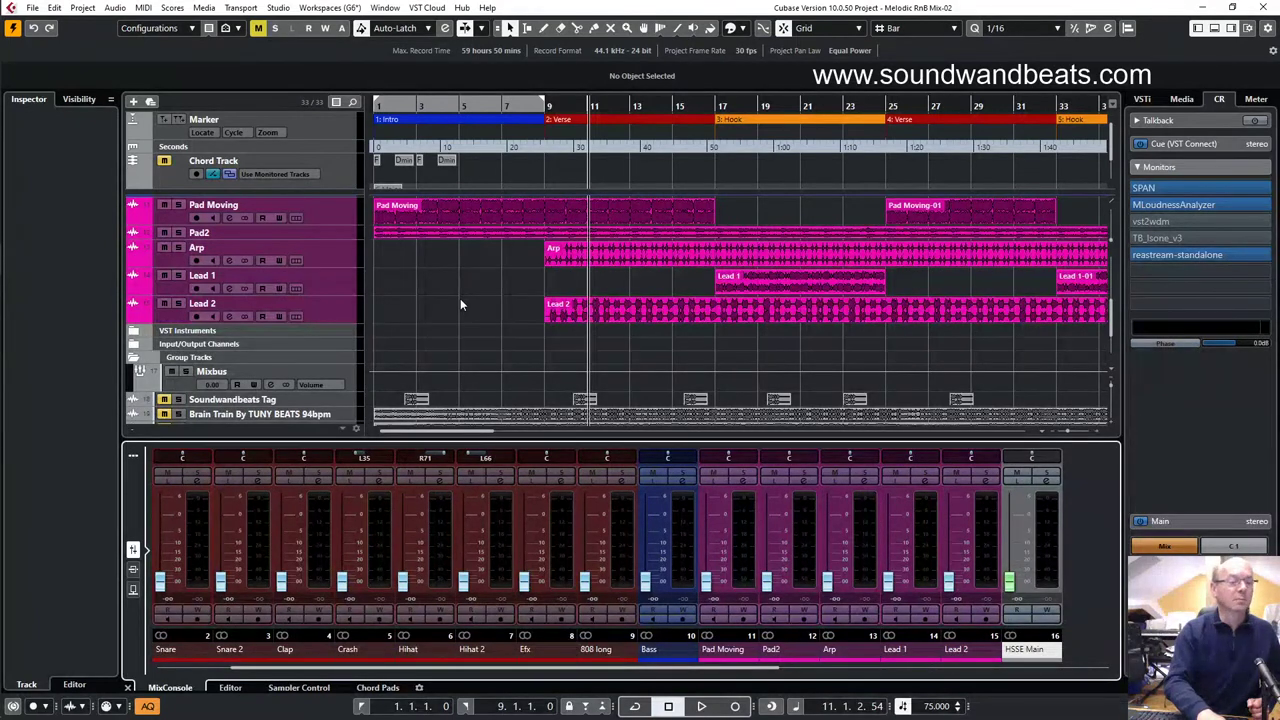
# - Return the cursor to the project start and set the locators to the first Verse marker, bars 9 to 17
pyautogui.press('Home')
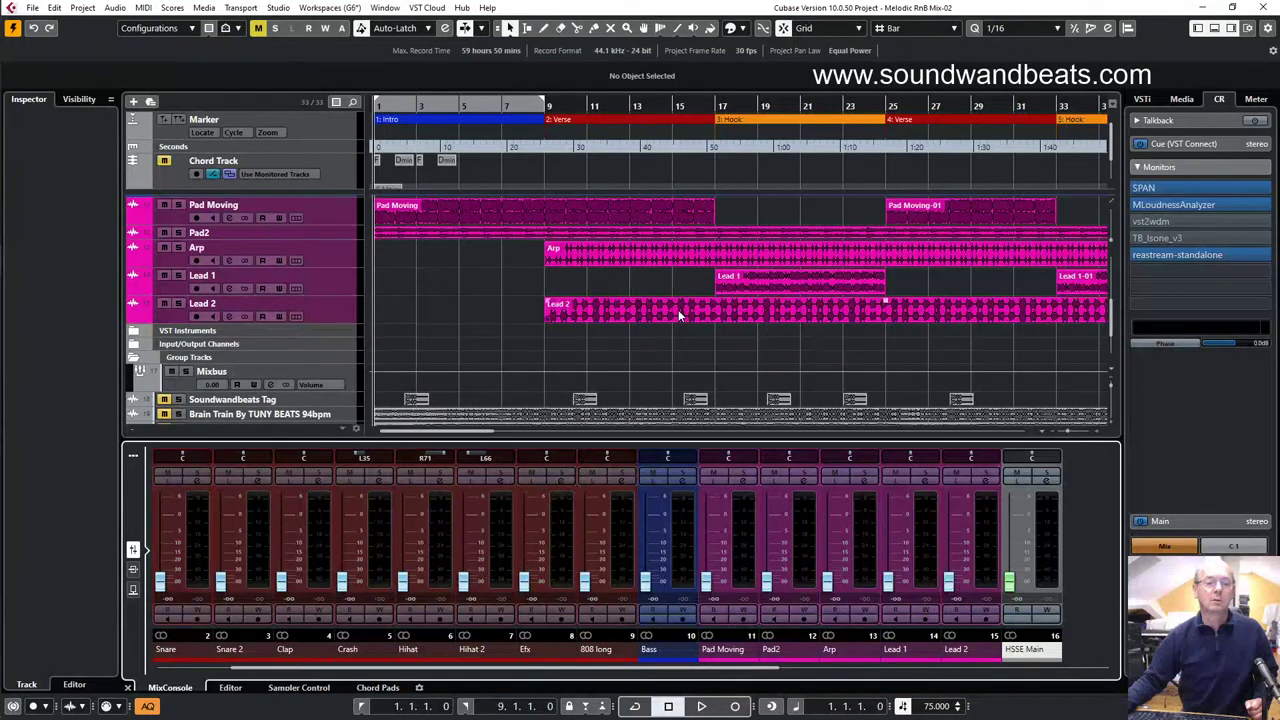
pyautogui.moveTo(1116, 328); pyautogui.dragTo(1114, 276)
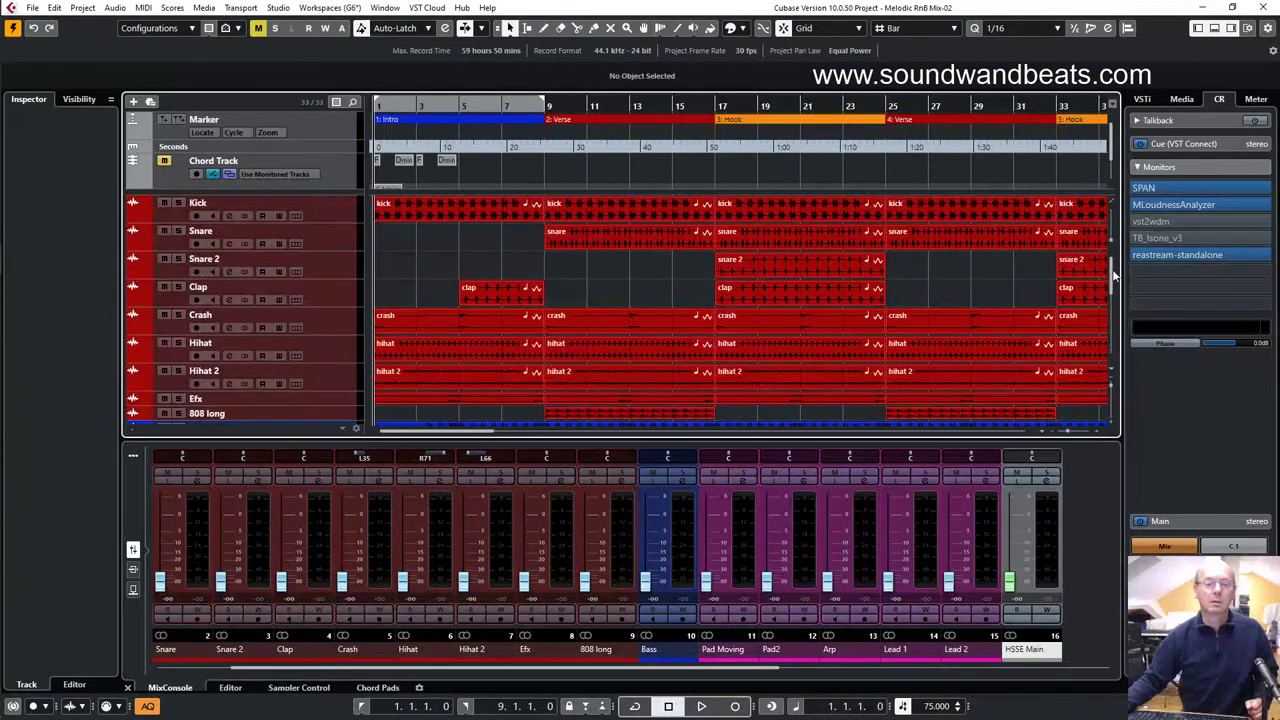
pyautogui.click(644, 127)
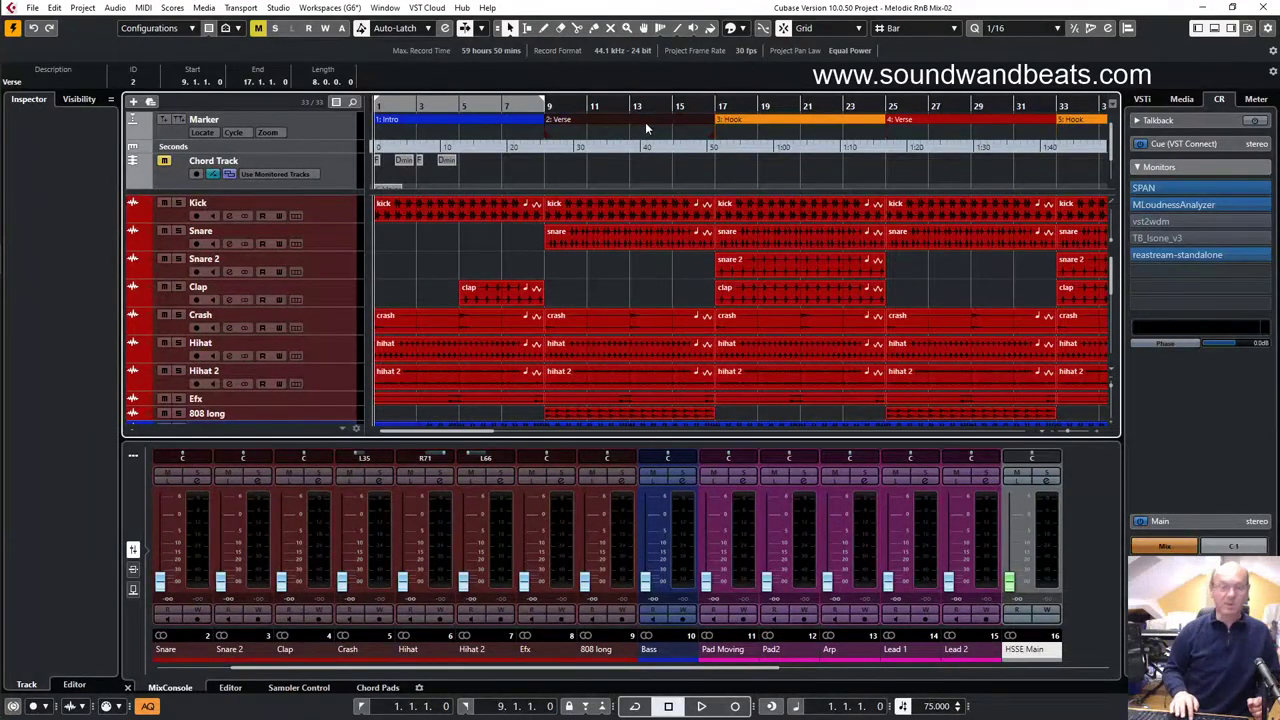
pyautogui.press('p')
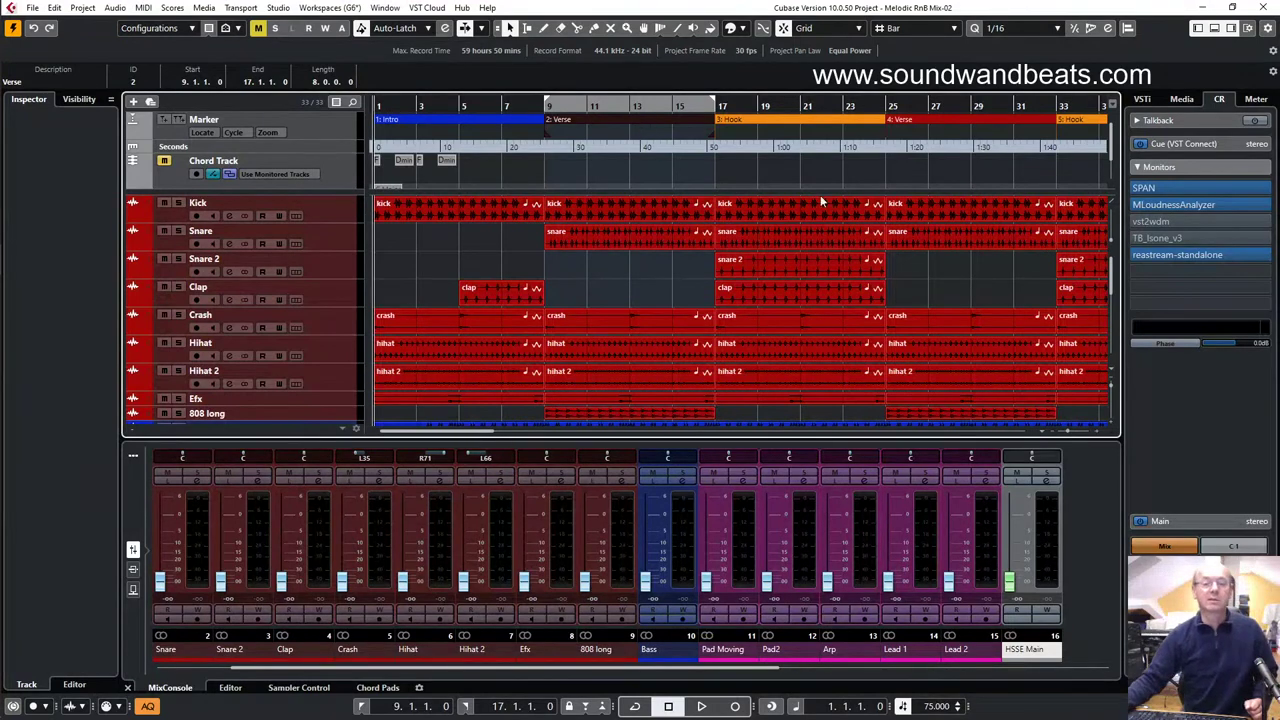
# - Set the locators around the first clap event, then around the Verse kick event from bar 9 to 17
pyautogui.click(511, 294)
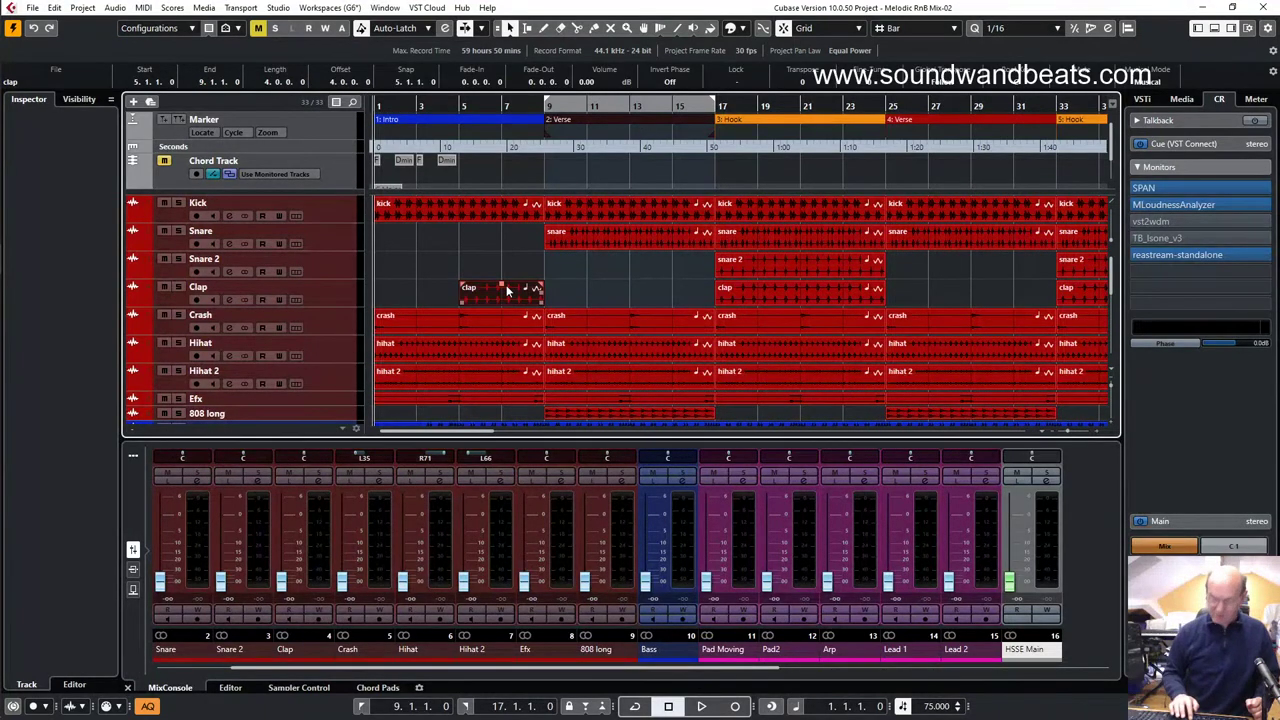
pyautogui.press('p')
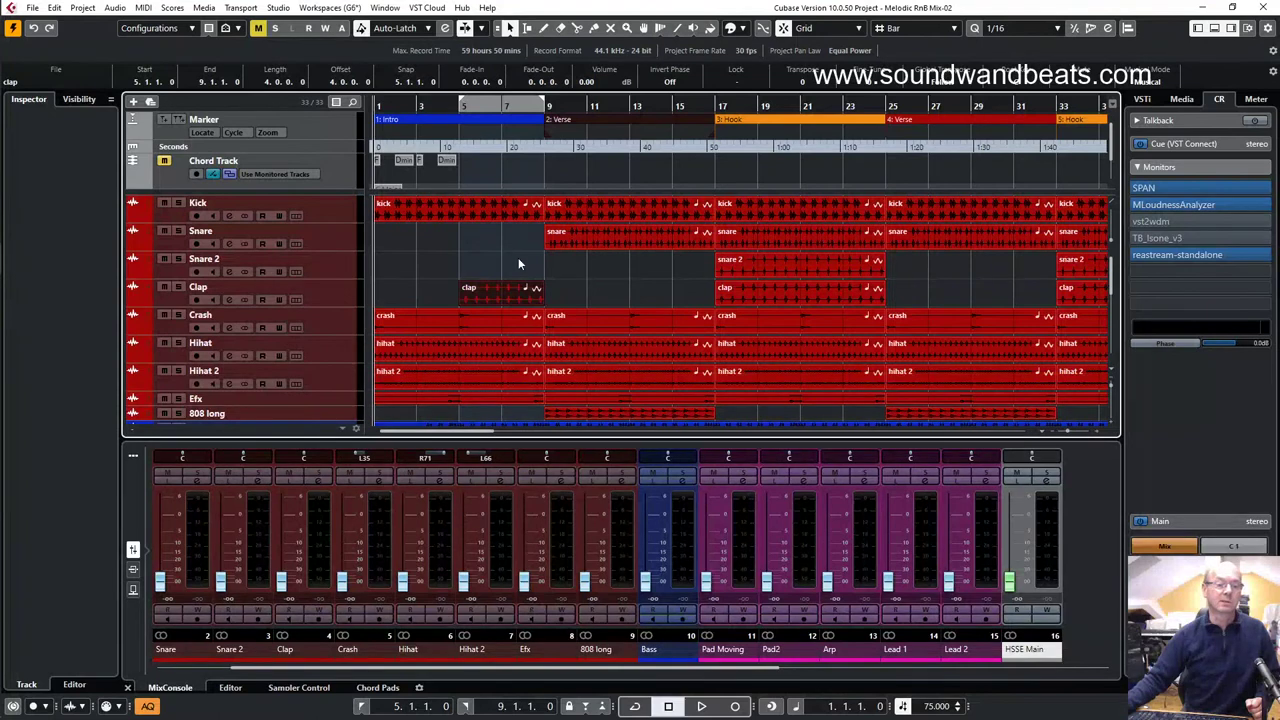
pyautogui.click(631, 216)
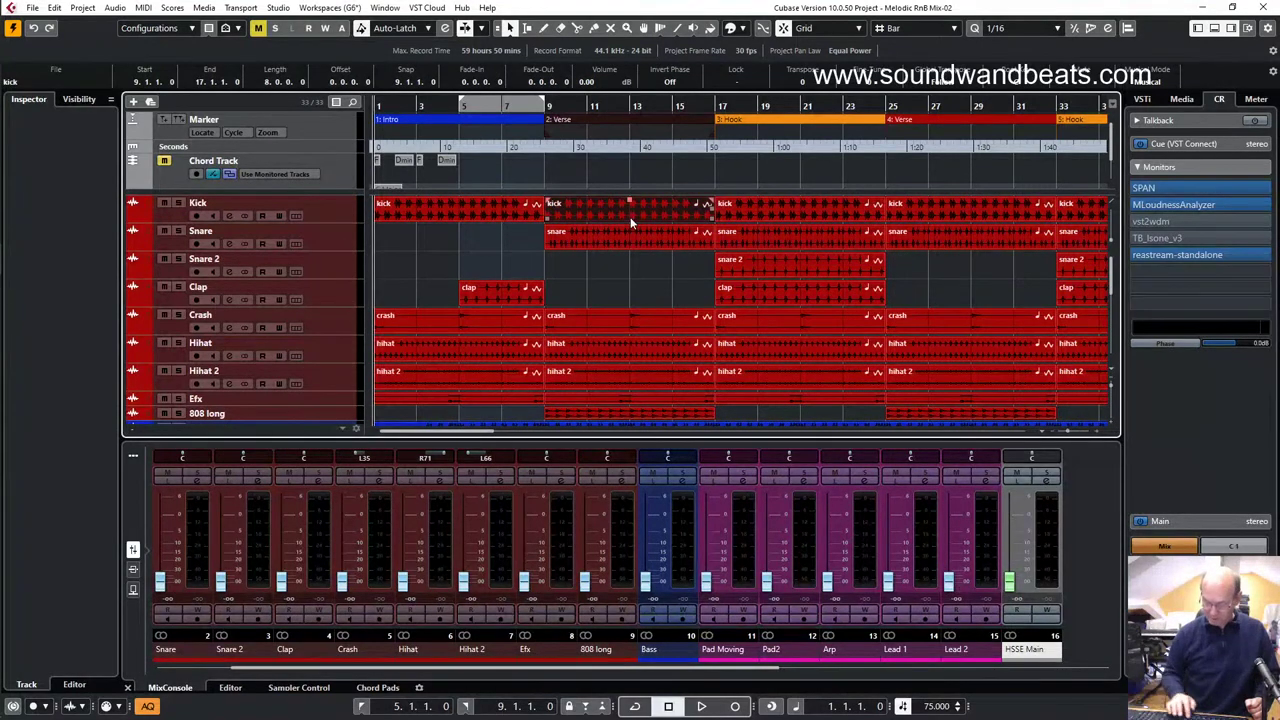
pyautogui.press('p')
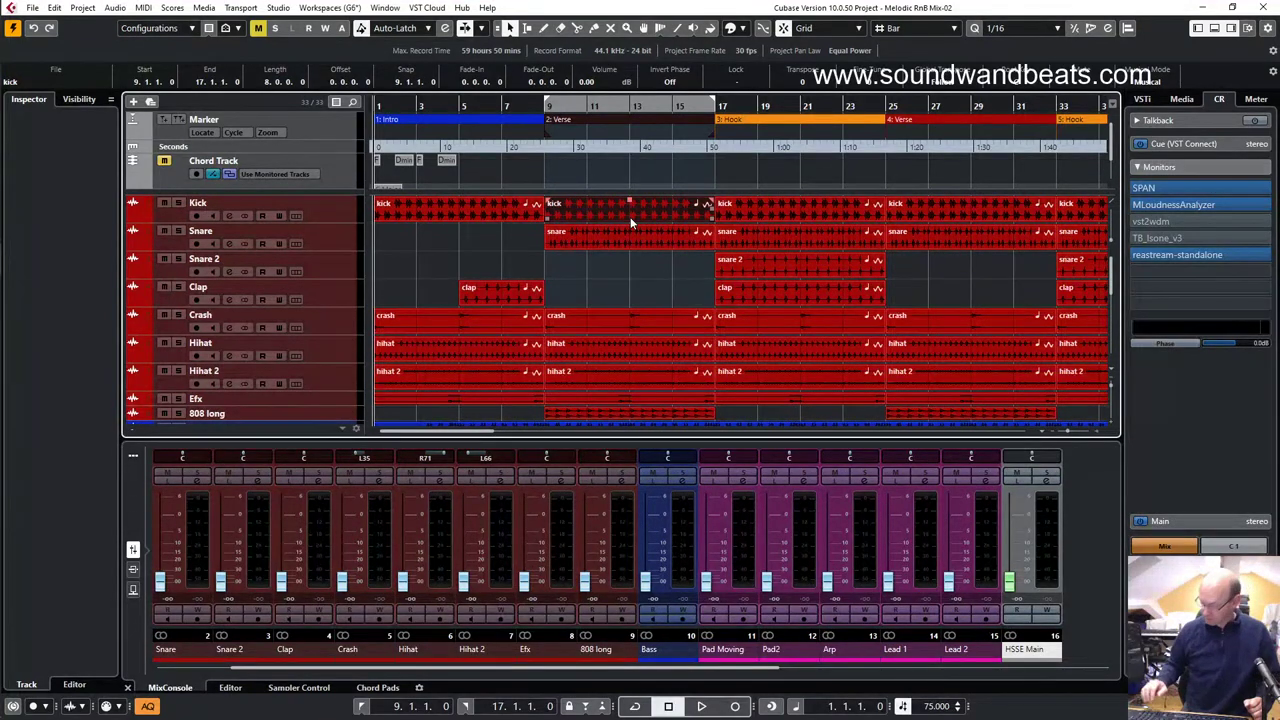
# - Play from the left locator at bar 9 and raise the Kick channel's fader to -9.74 dB
pyautogui.press('KP_1')
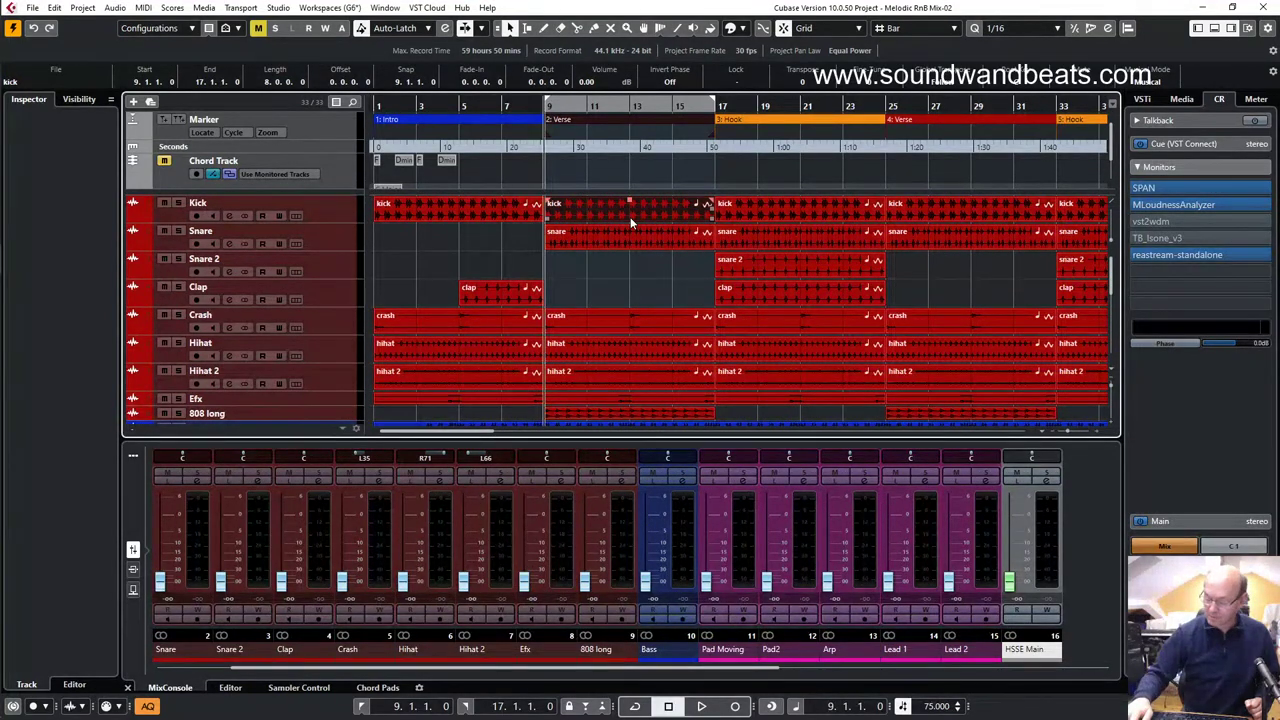
pyautogui.press('space')
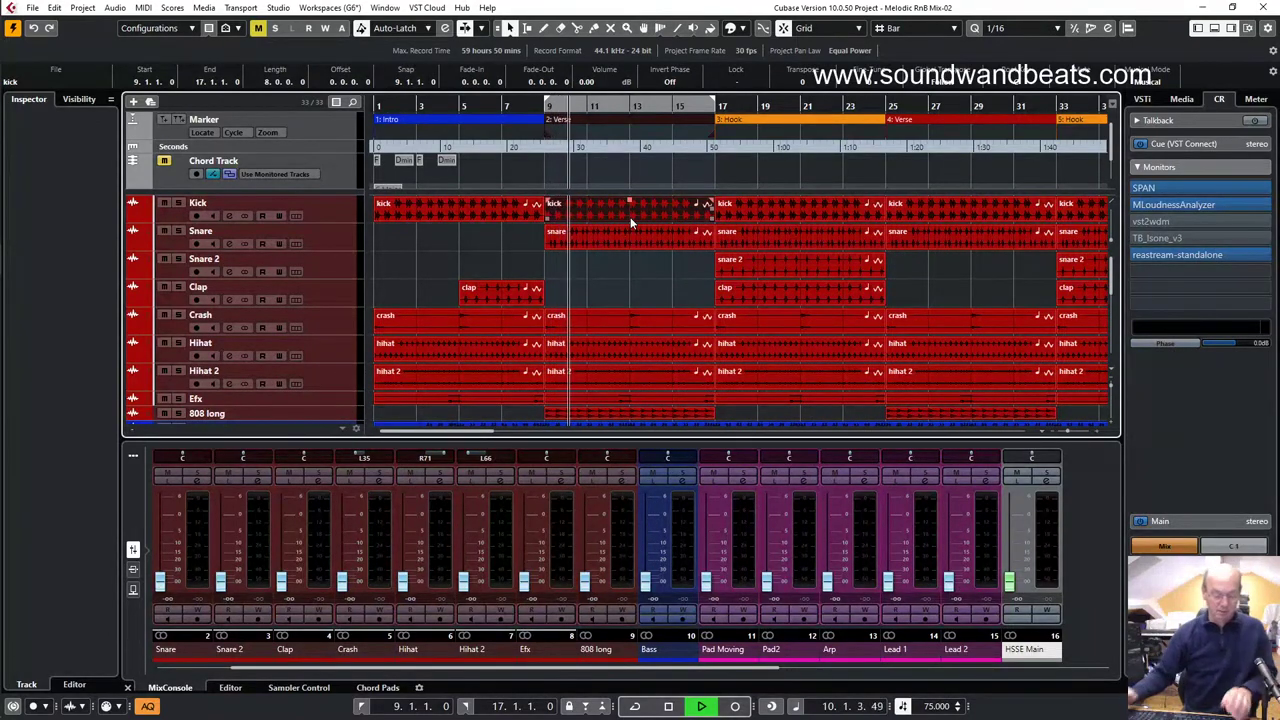
pyautogui.click(630, 217)
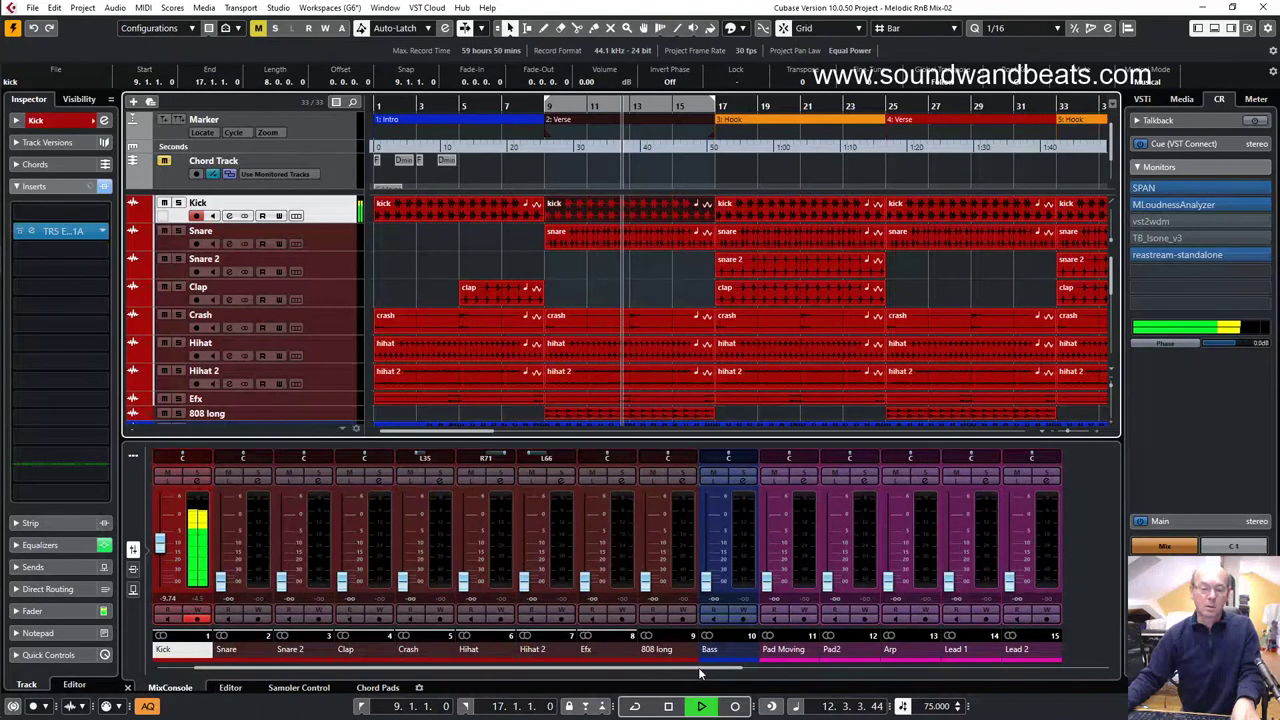
pyautogui.moveTo(700, 668)
pyautogui.mouseDown()
pyautogui.moveTo(1092, 672)
pyautogui.moveTo(675, 671)
pyautogui.mouseUp()
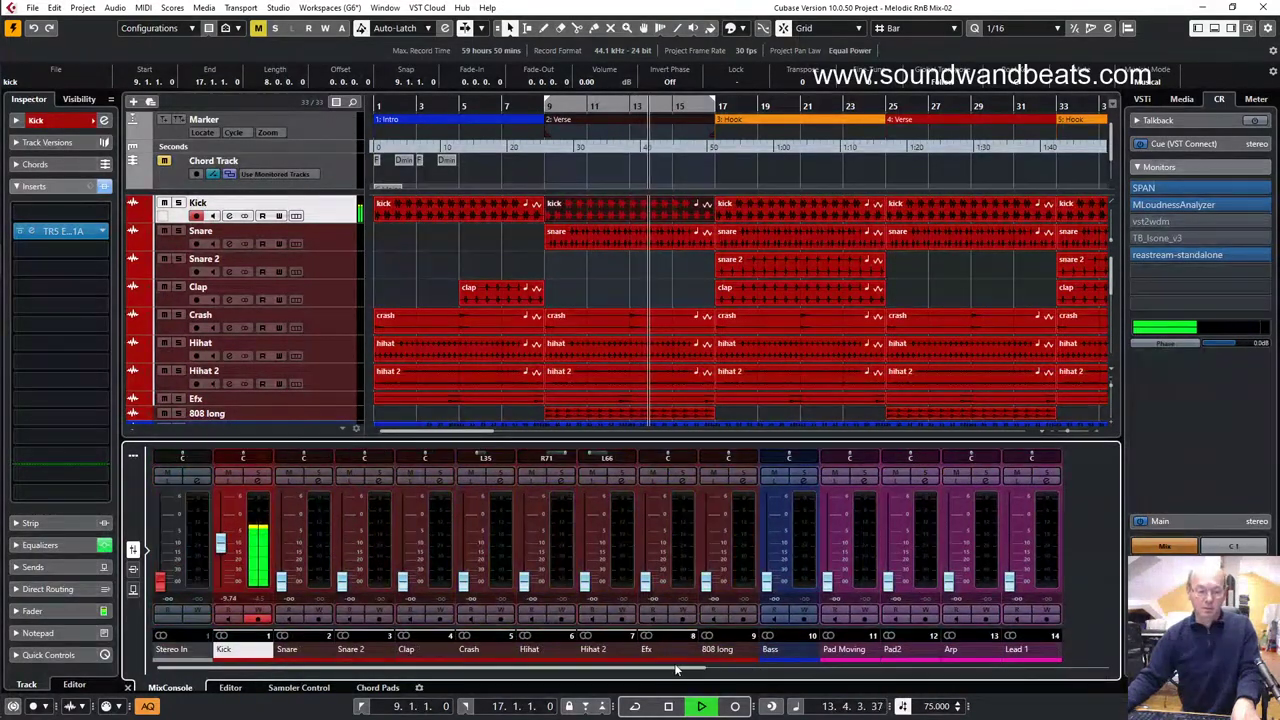
# - Hide the lower mixer and place the SPAN window over the arrangement, leaving the track list uncovered while the kick plays
pyautogui.press('F3')
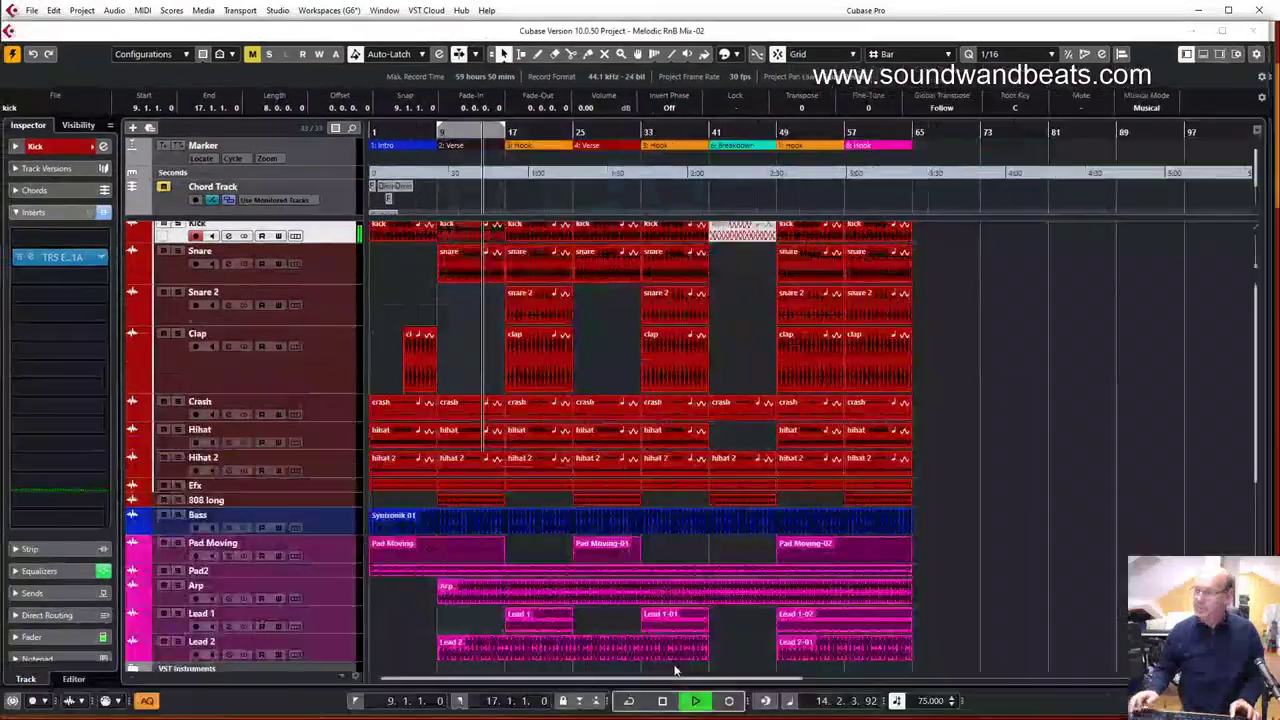
pyautogui.press('F3')
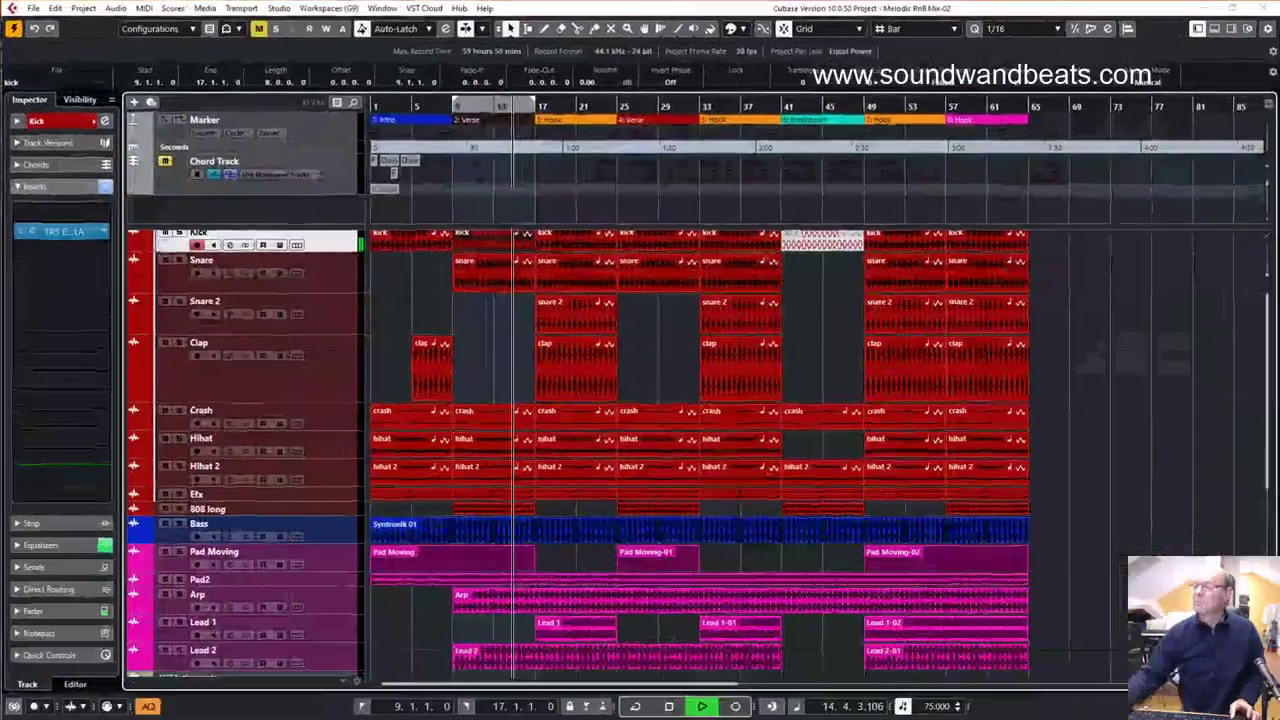
pyautogui.moveTo(1279, 240); pyautogui.dragTo(1031, 194)
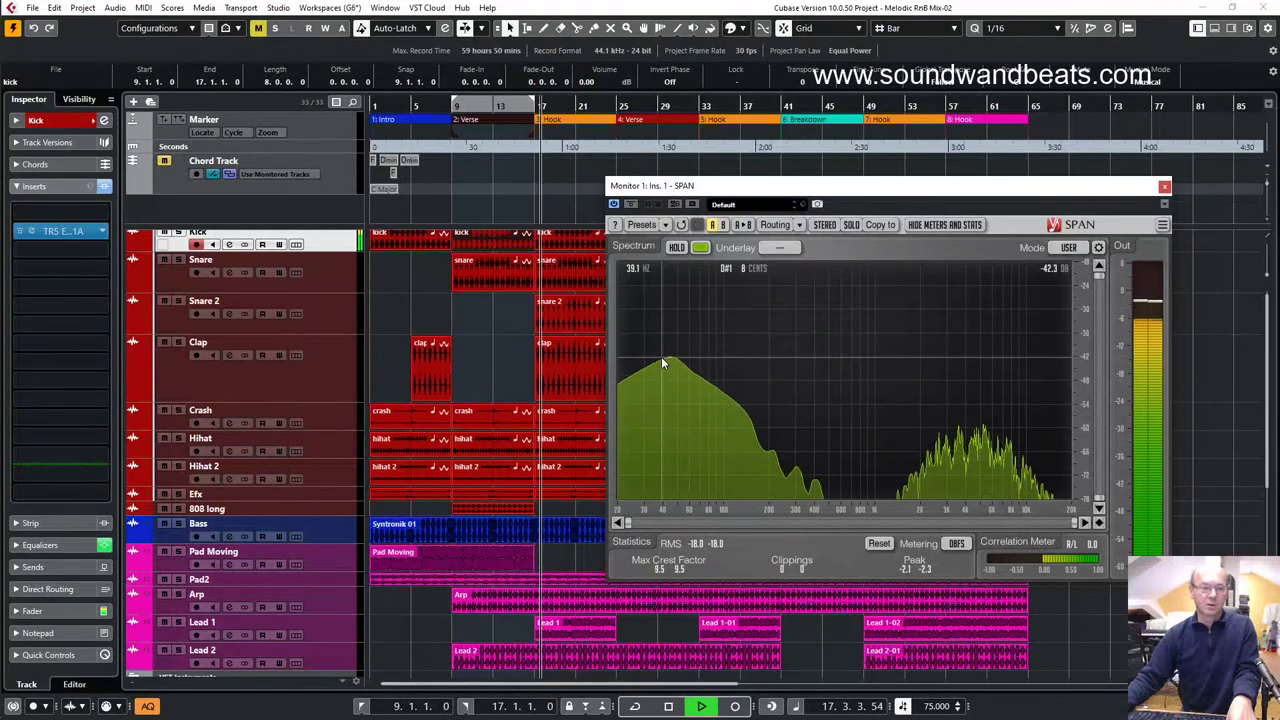
pyautogui.moveTo(826, 196); pyautogui.dragTo(952, 221)
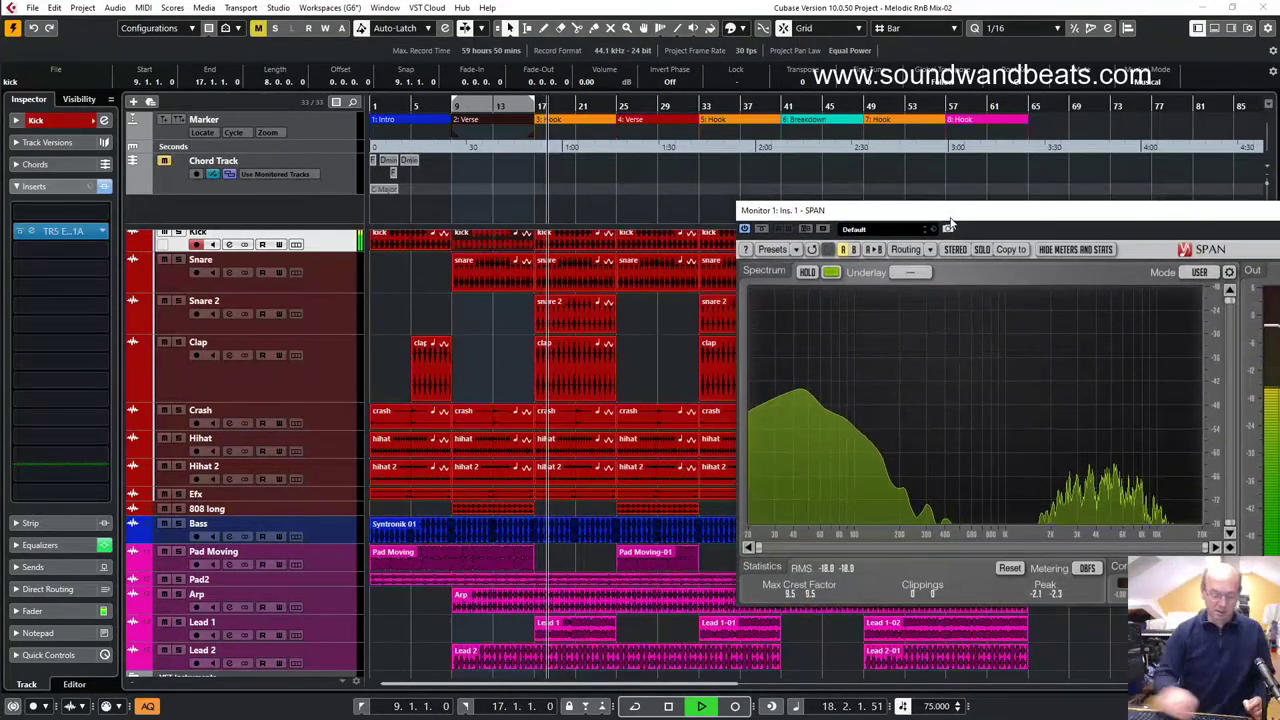
# - Bring in the Snare, Snare 2 and Clap levels one by one against the kick while watching SPAN
pyautogui.press('Down')
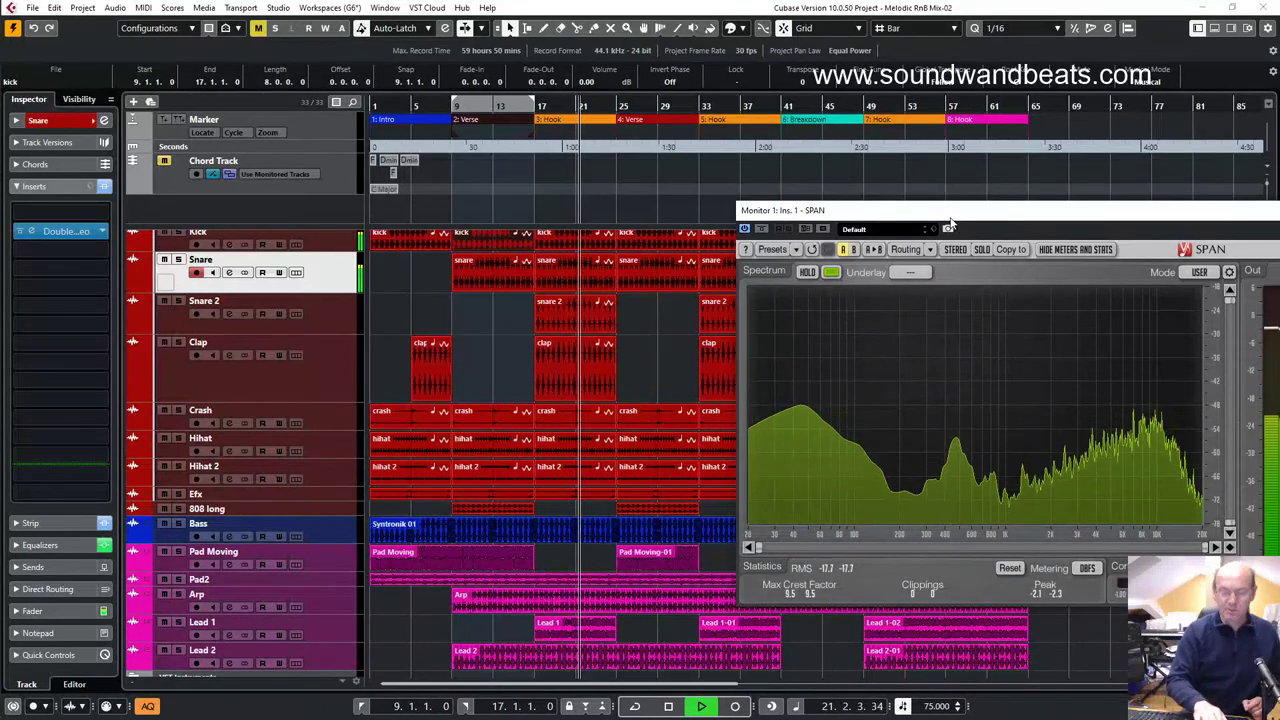
pyautogui.press('Down')
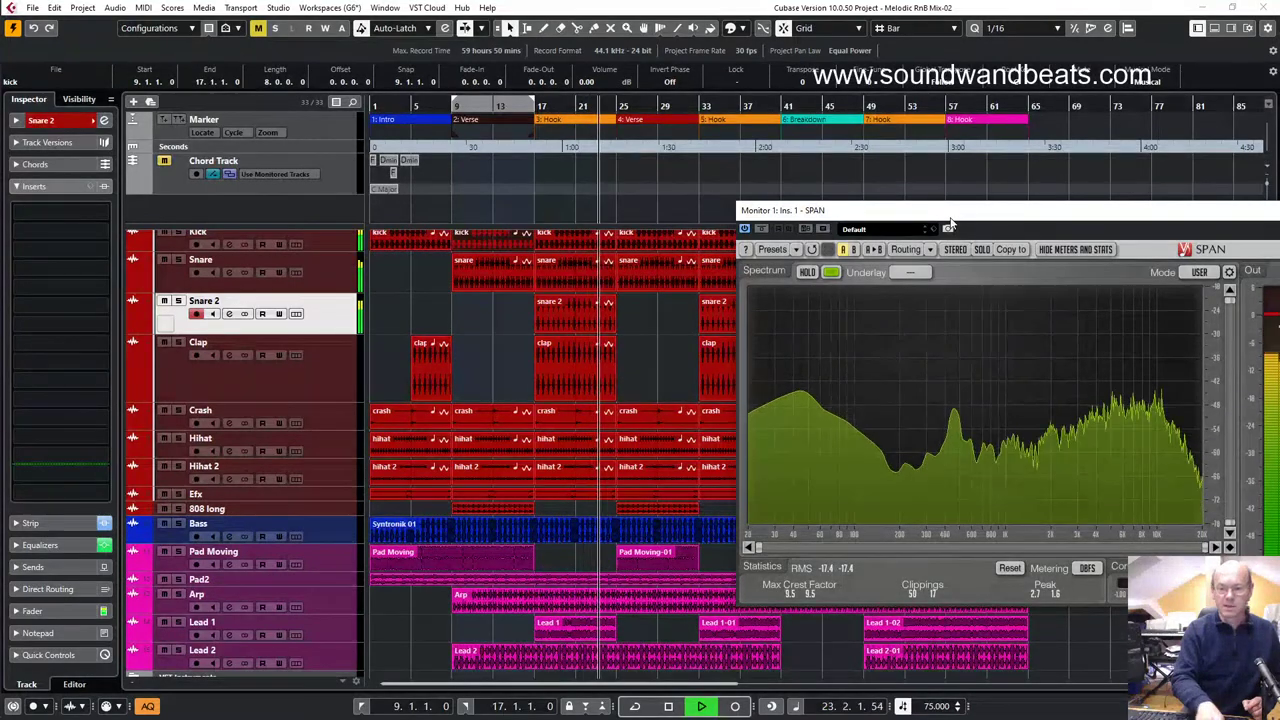
pyautogui.press('Down')
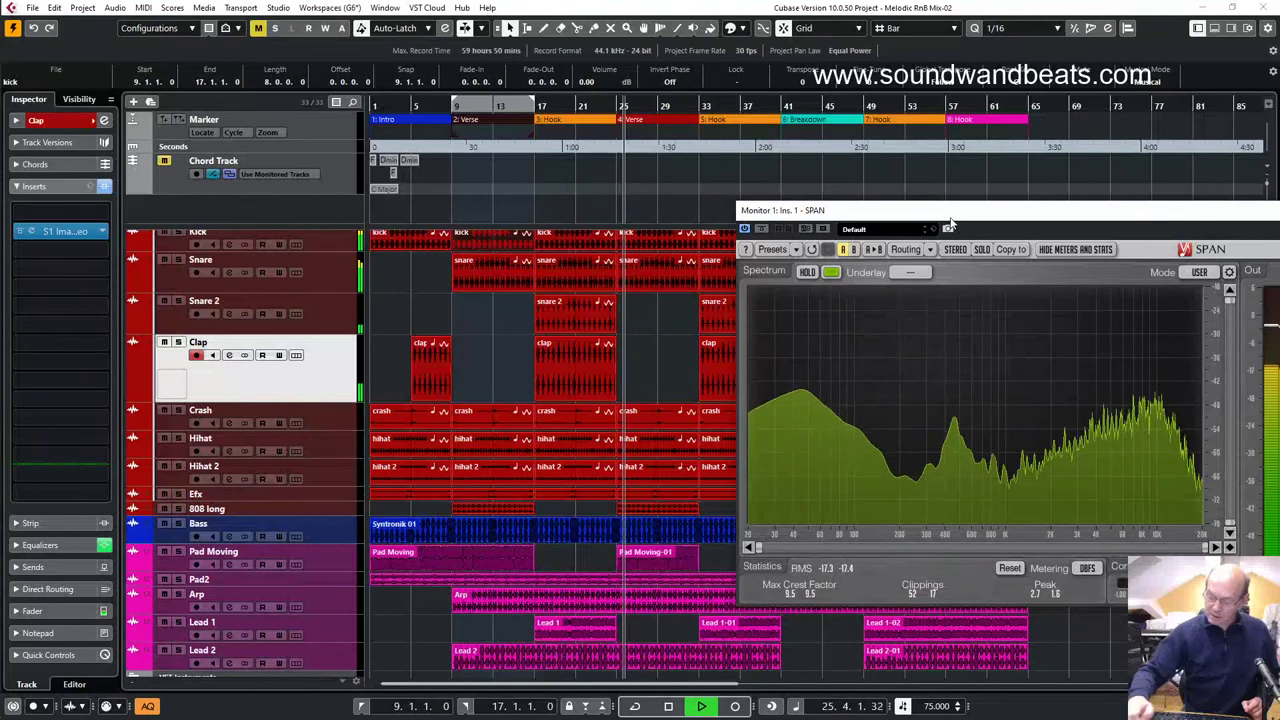
# - Loop the Verse from bar 9 and bring in the Crash, Hihat, Hihat 2 and Efx levels one after another
pyautogui.press('KP_Divide')
pyautogui.press('KP_1')
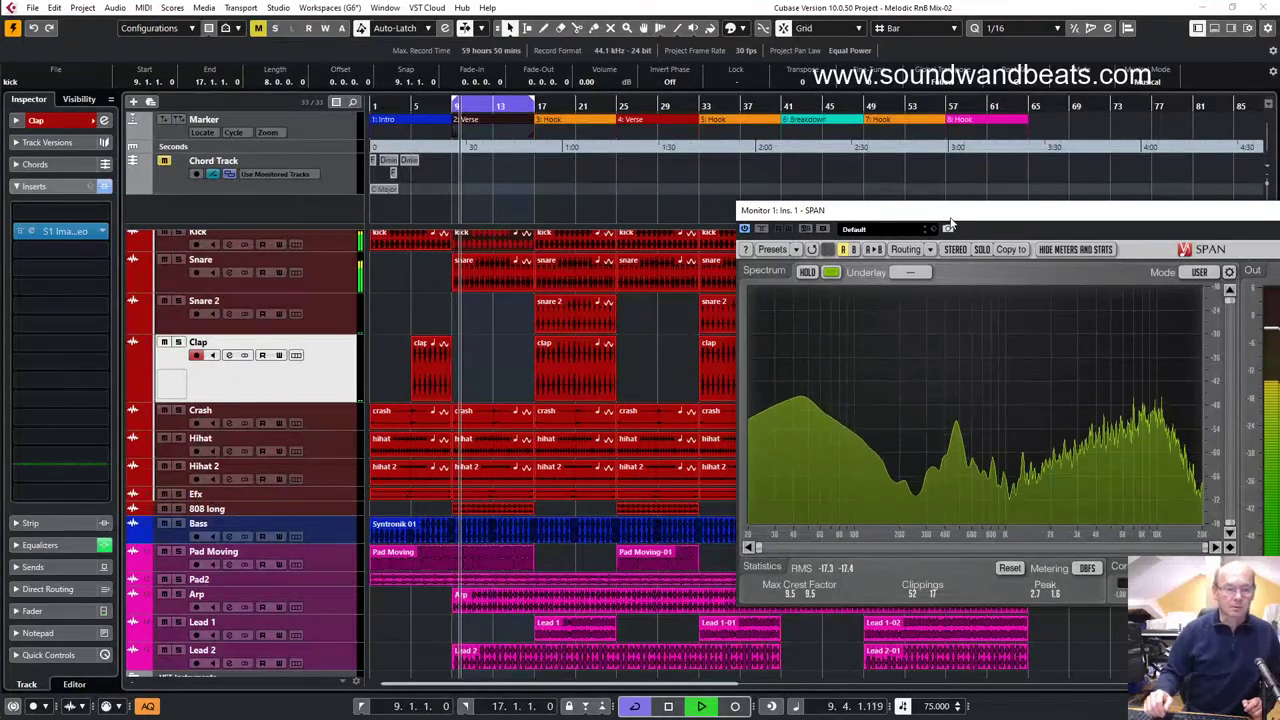
pyautogui.press('Down')
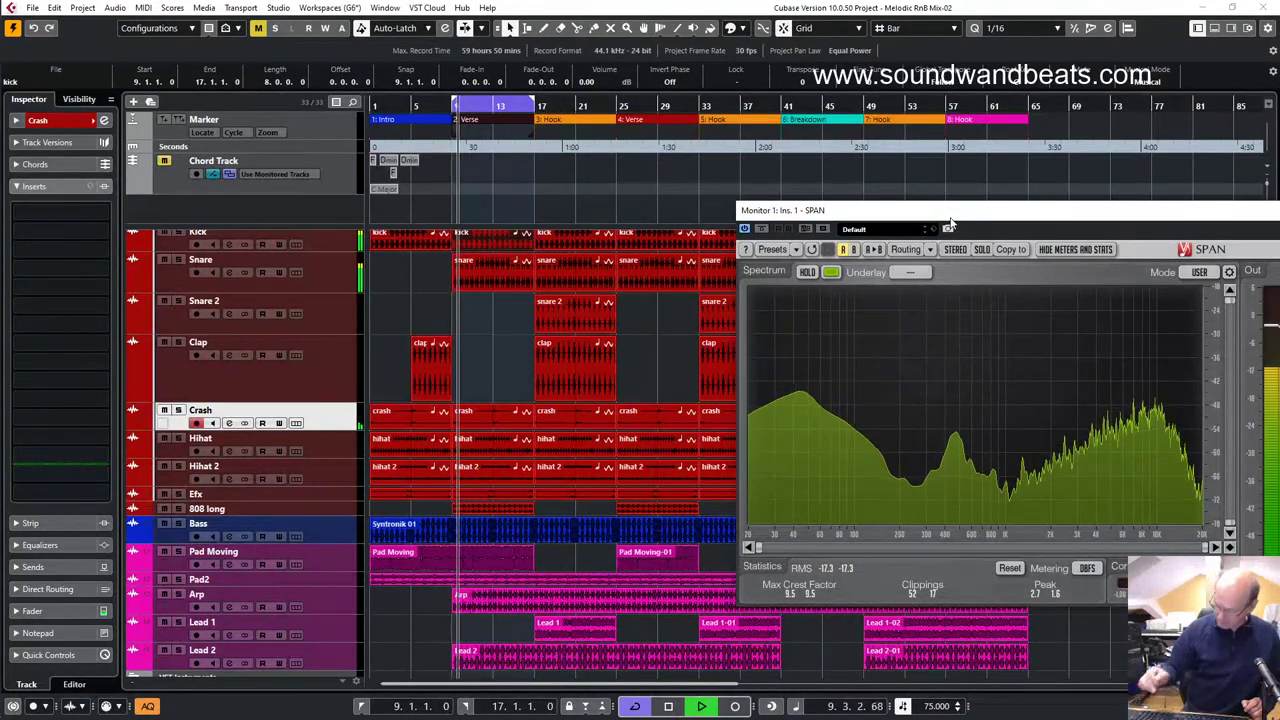
pyautogui.press('Down')
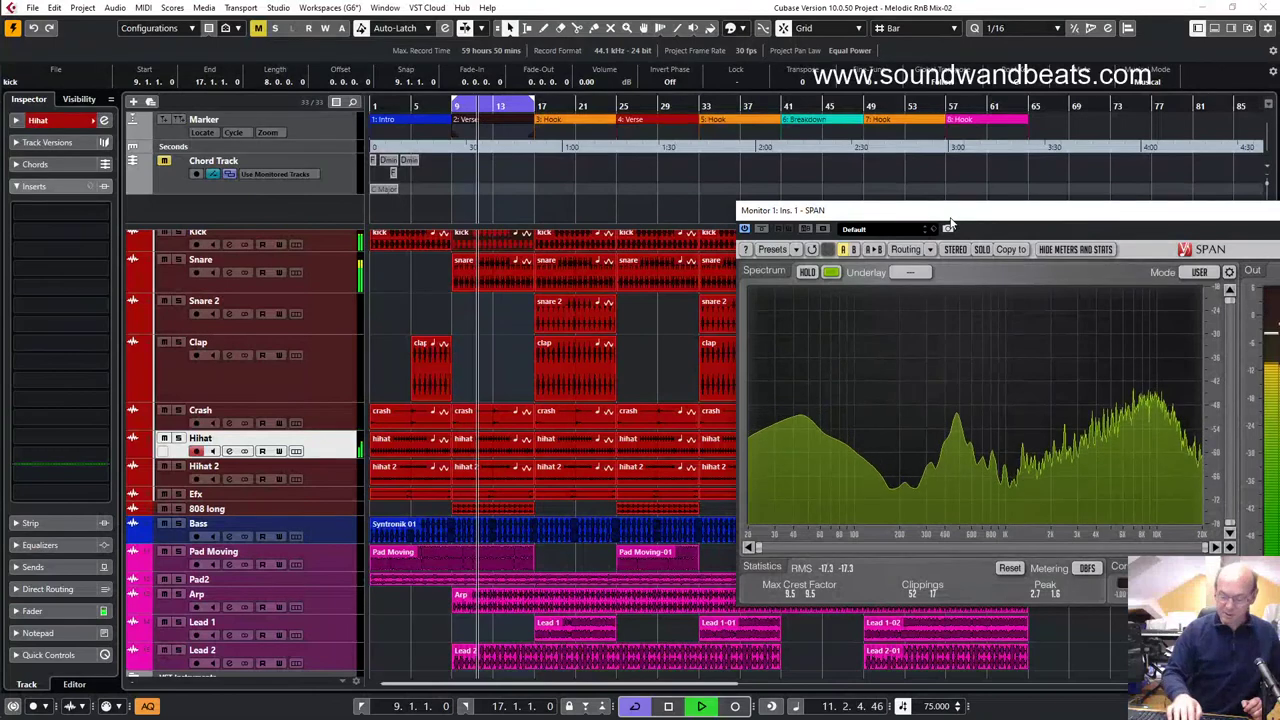
pyautogui.press('Down')
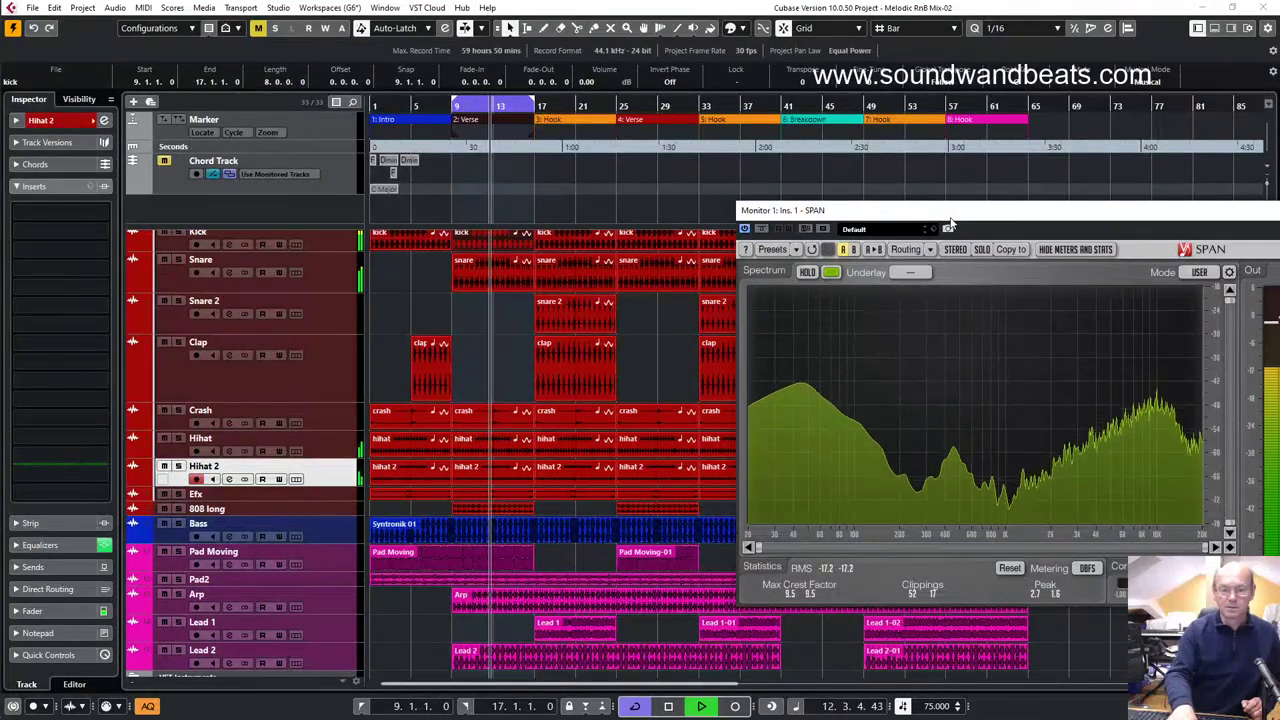
pyautogui.press('Down')
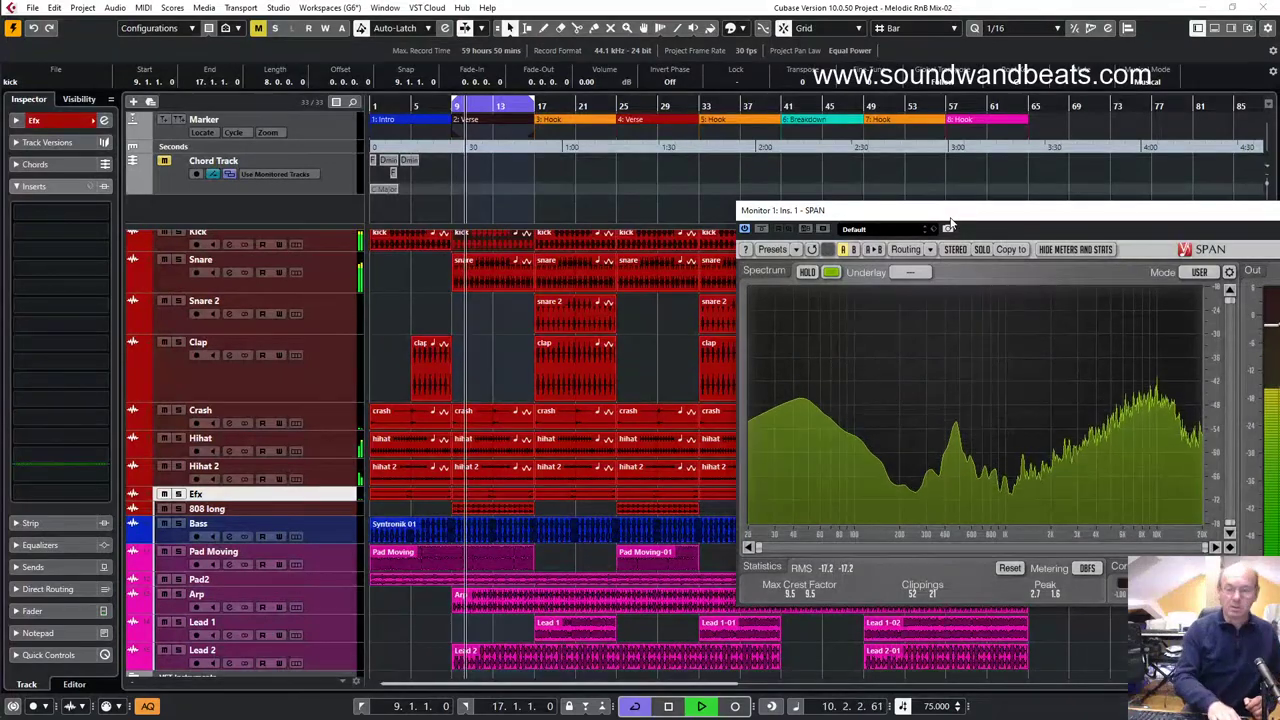
# - Bring in the 808 long, check its spectrum in solo and with the drums, and select the Bass track
pyautogui.press('Down')
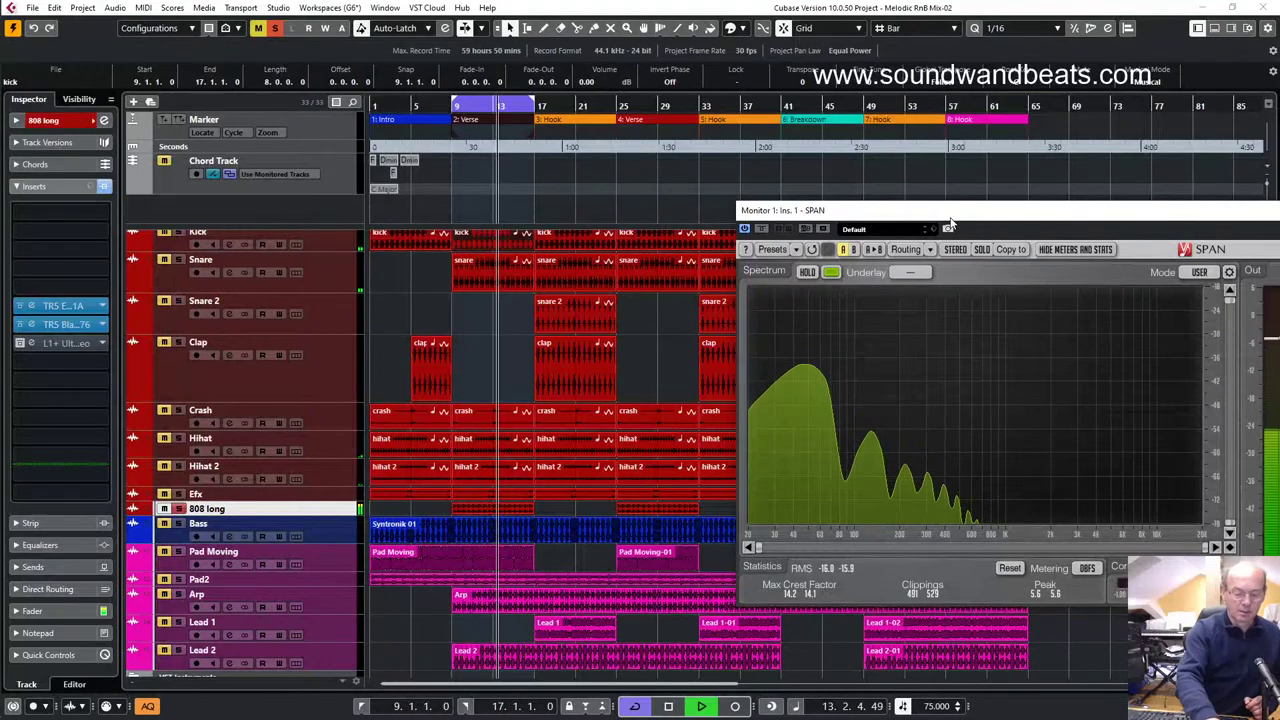
pyautogui.press('space')
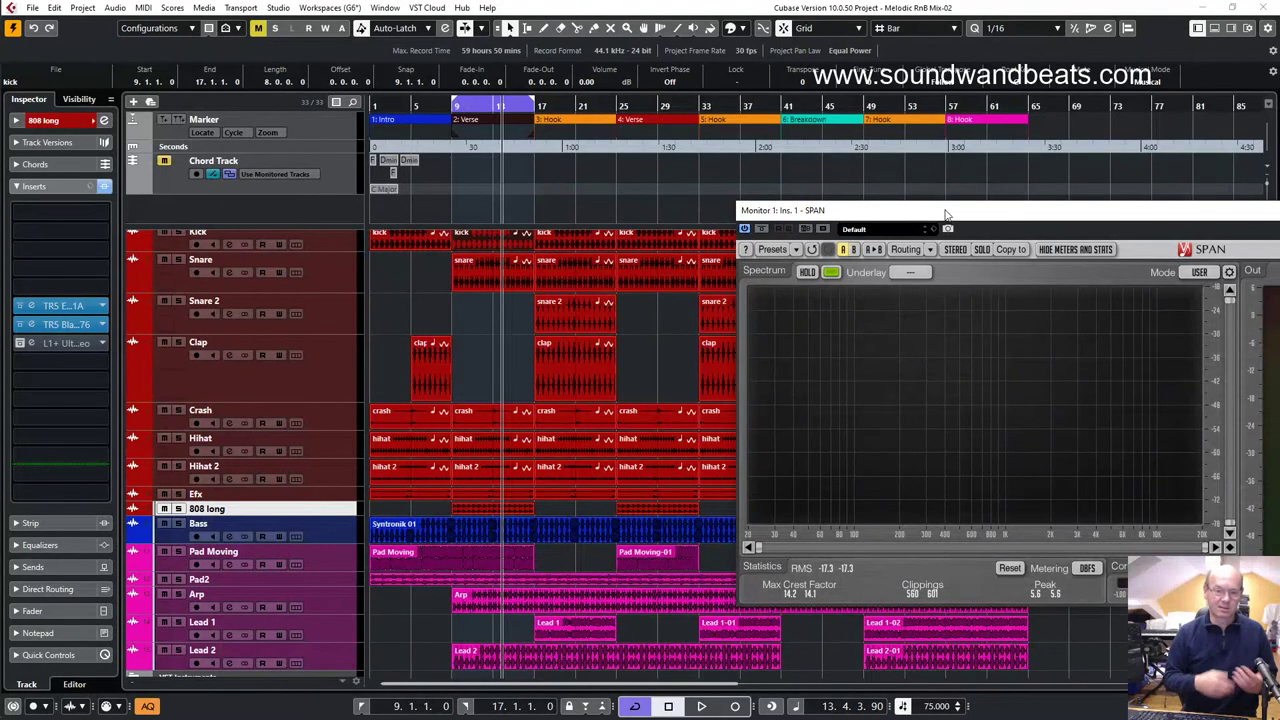
pyautogui.press('space')
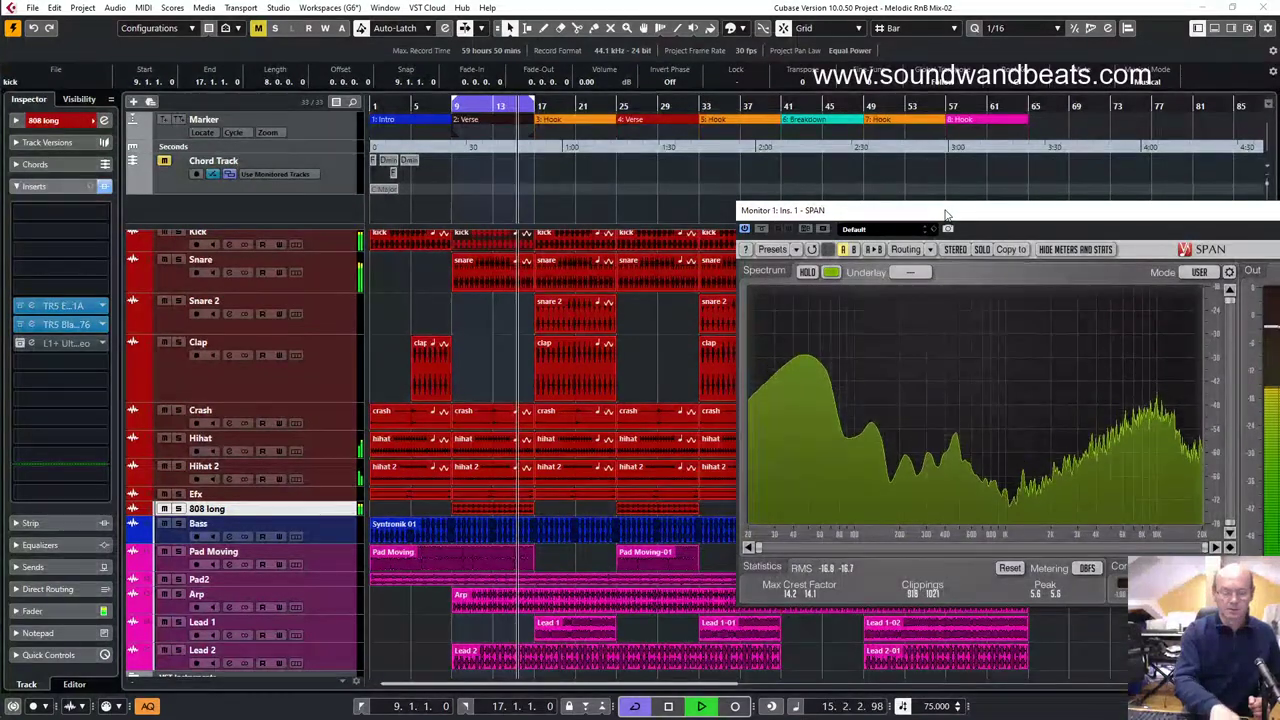
pyautogui.press('Down')
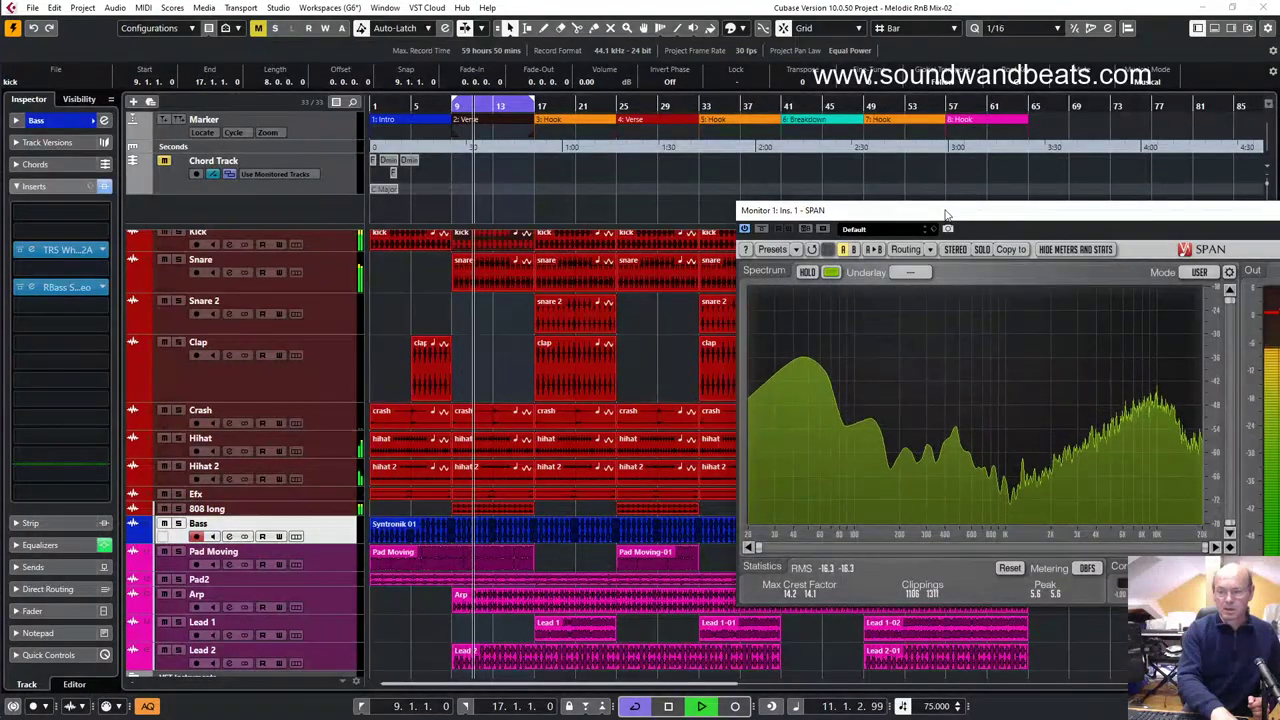
# - Bring in the Bass level against the drums and 808 in the looped Verse while watching SPAN
pyautogui.press('space')
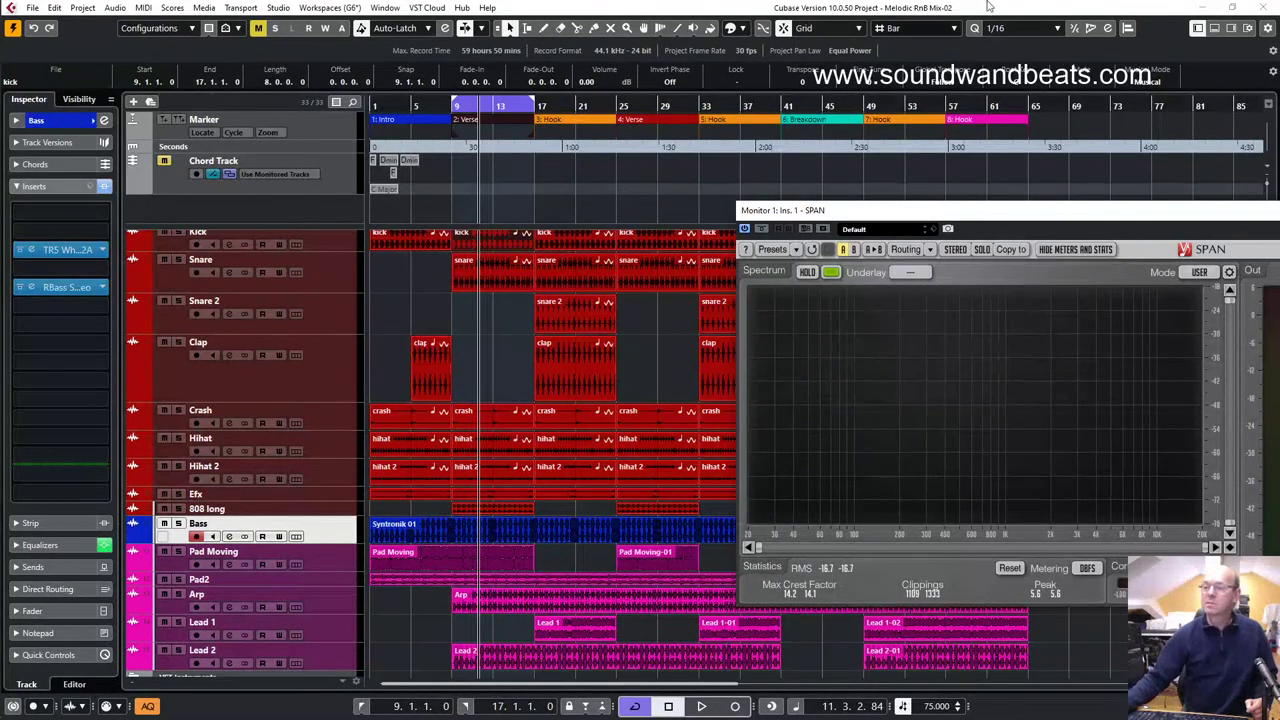
pyautogui.hotkey('ctrl', 'w')
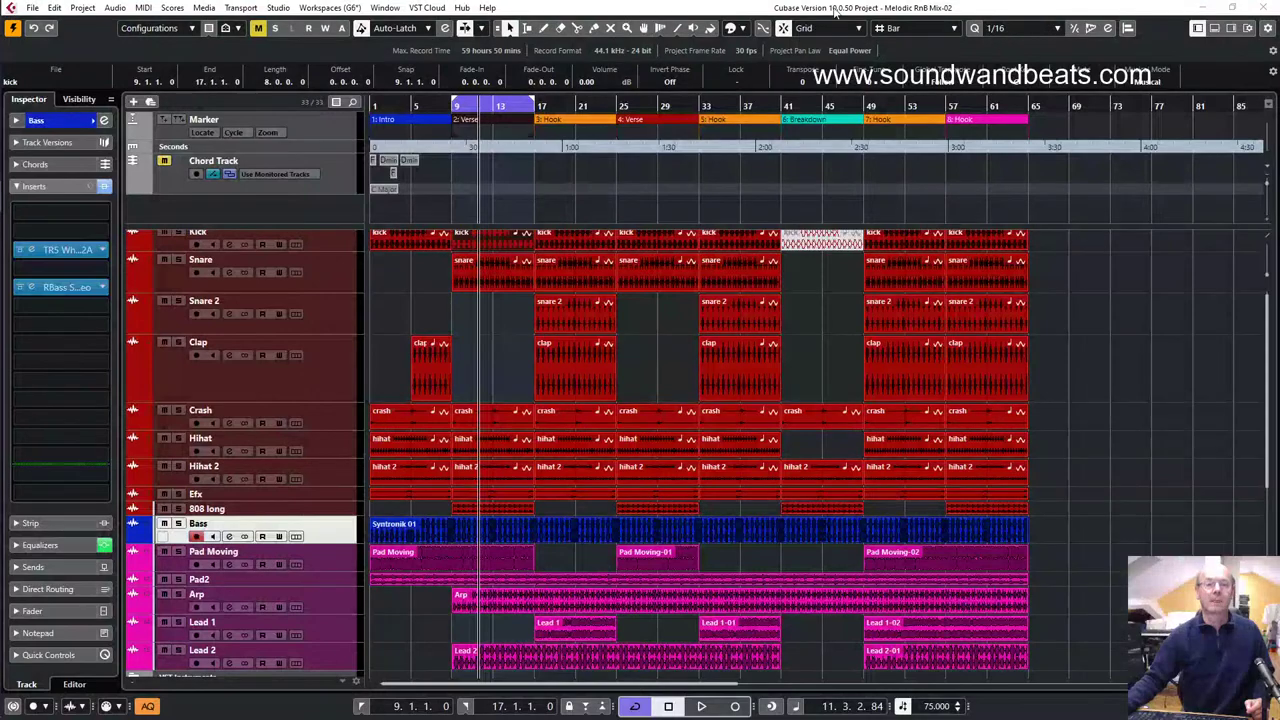
pyautogui.click(764, 4)
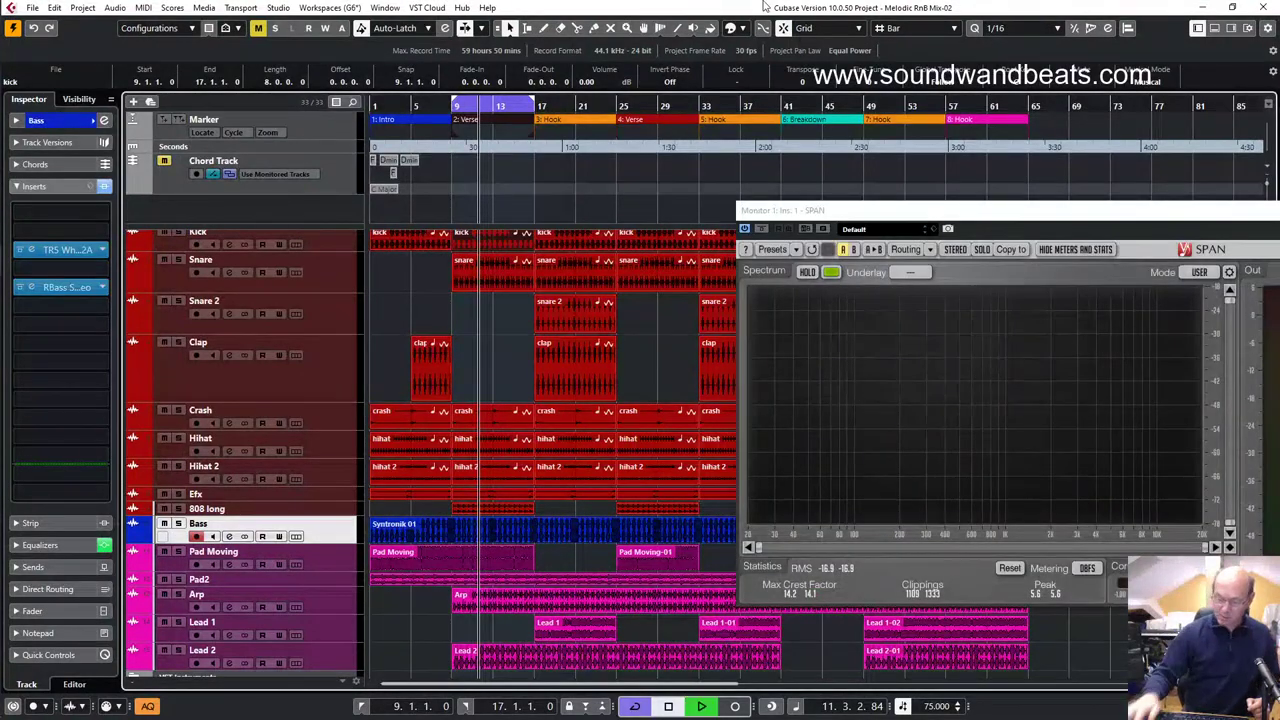
pyautogui.press('space')
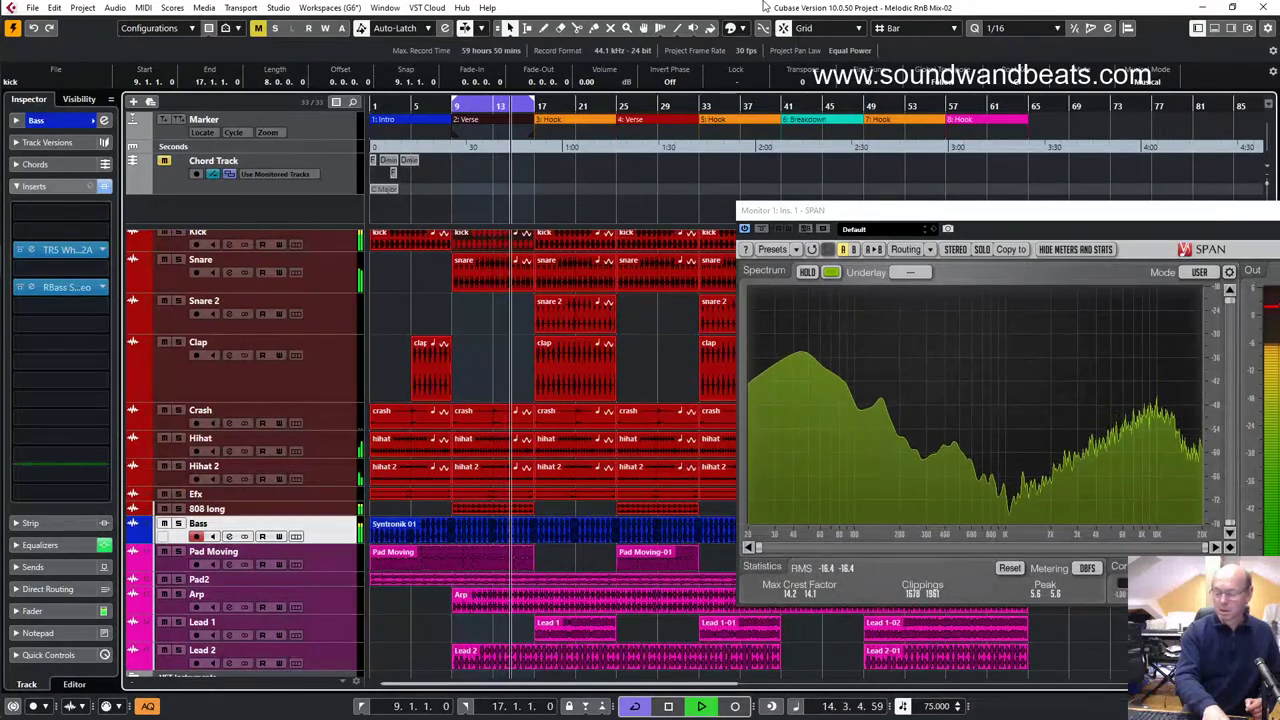
pyautogui.press('space')
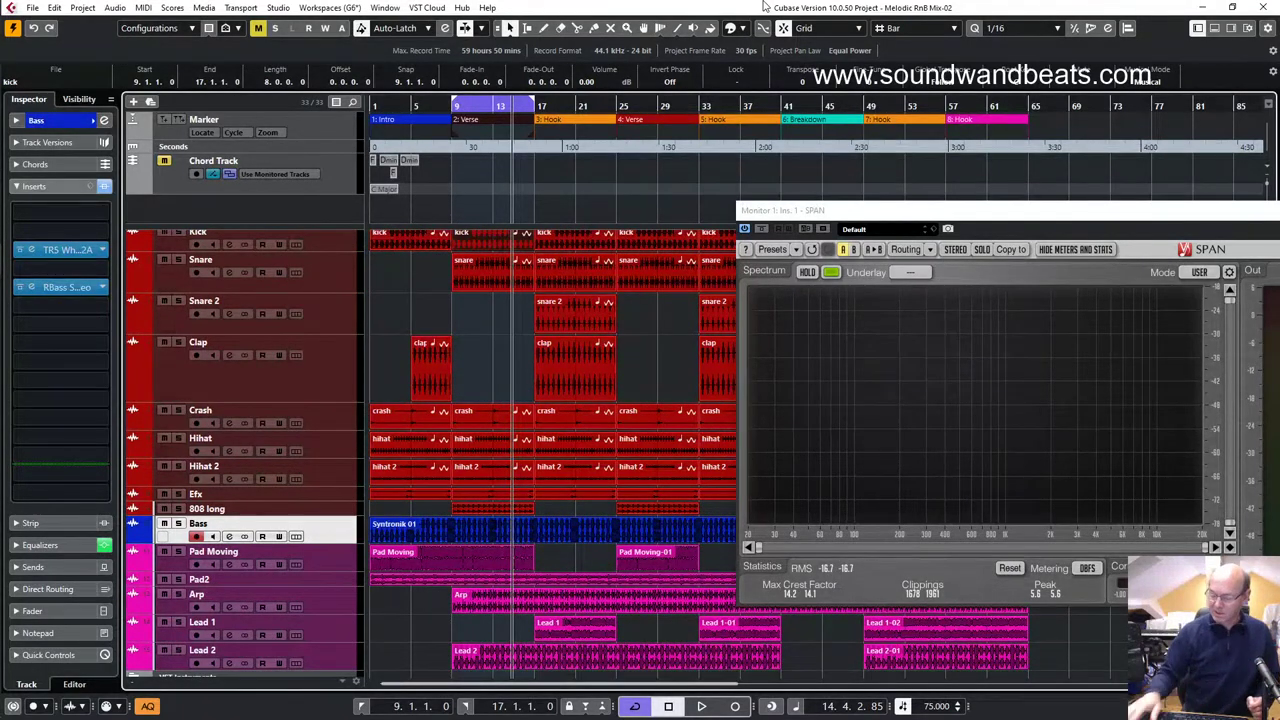
pyautogui.press('space')
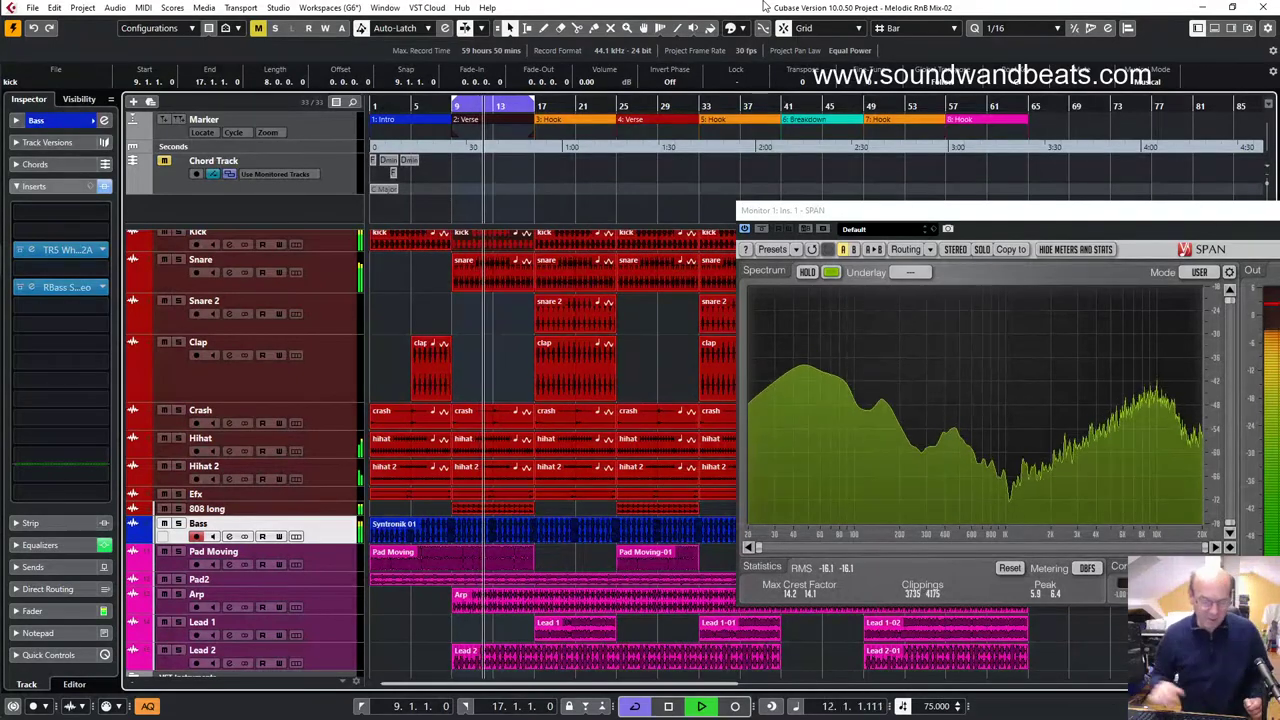
# - Bring in the Pad Moving and Pad2 levels over the Verse loop, keeping SPAN on screen
pyautogui.press('Down')
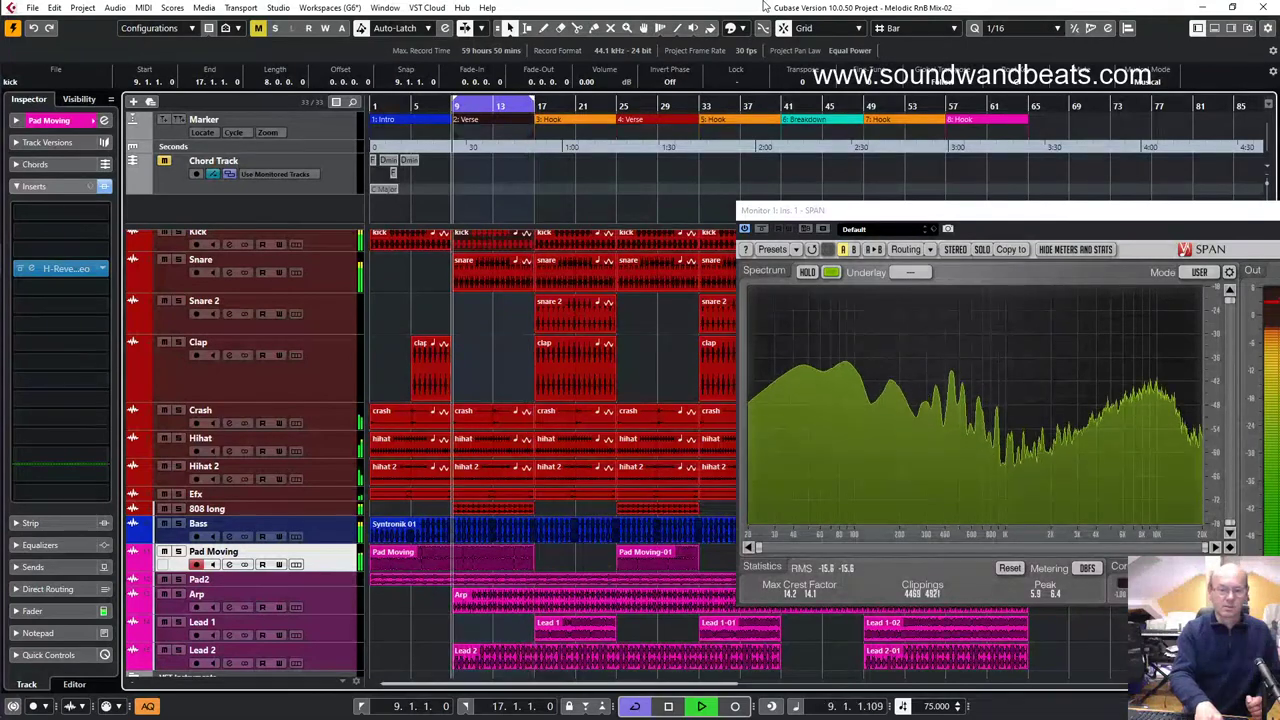
pyautogui.press('Down')
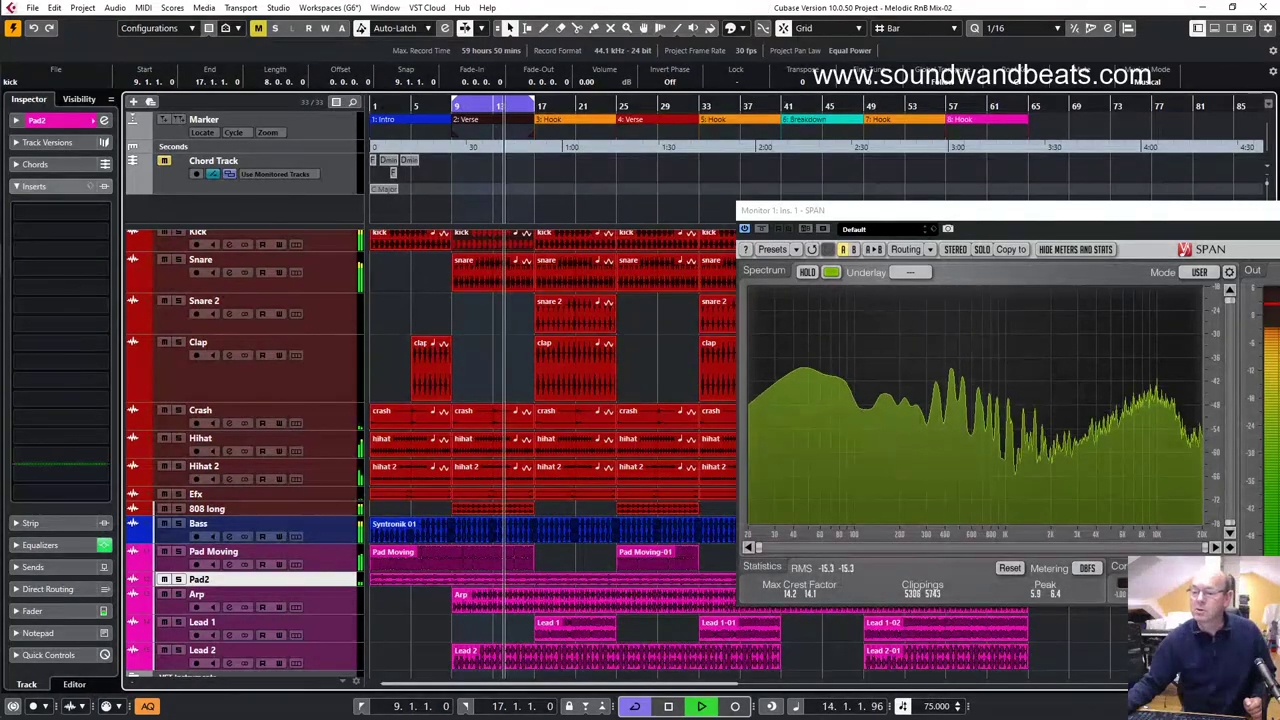
pyautogui.hotkey('ctrl', 'w')
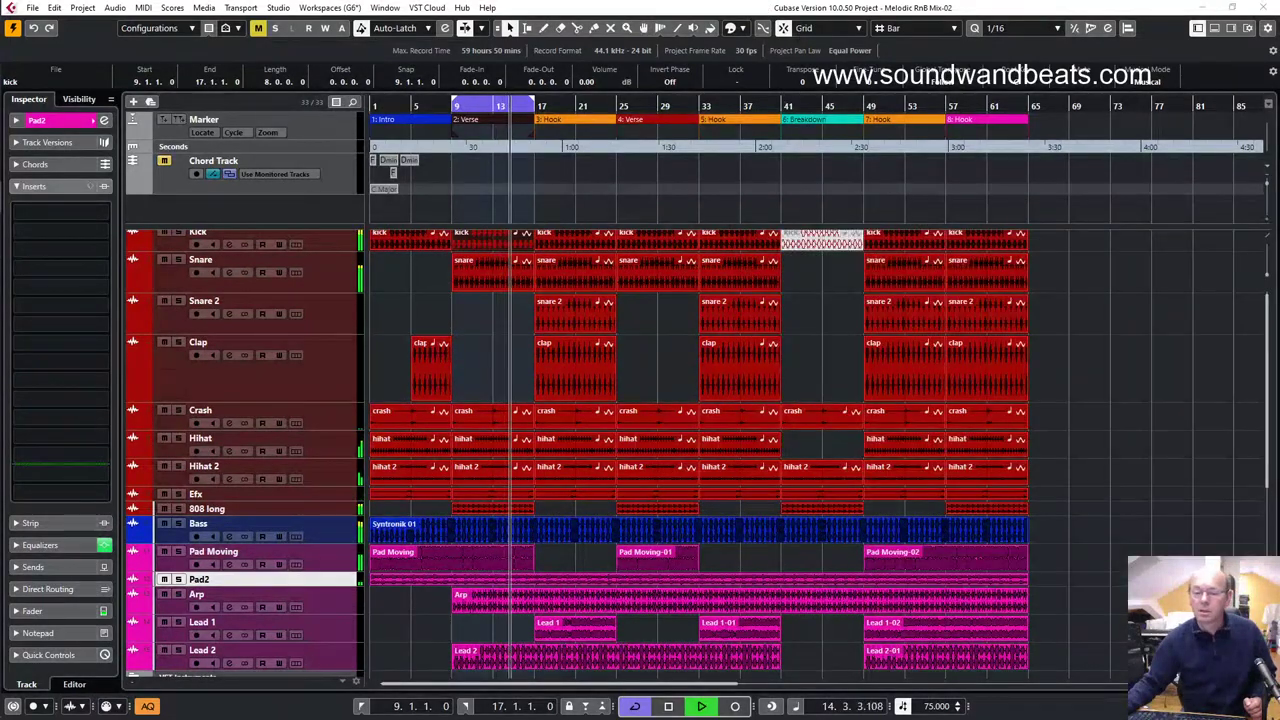
pyautogui.click(984, 6)
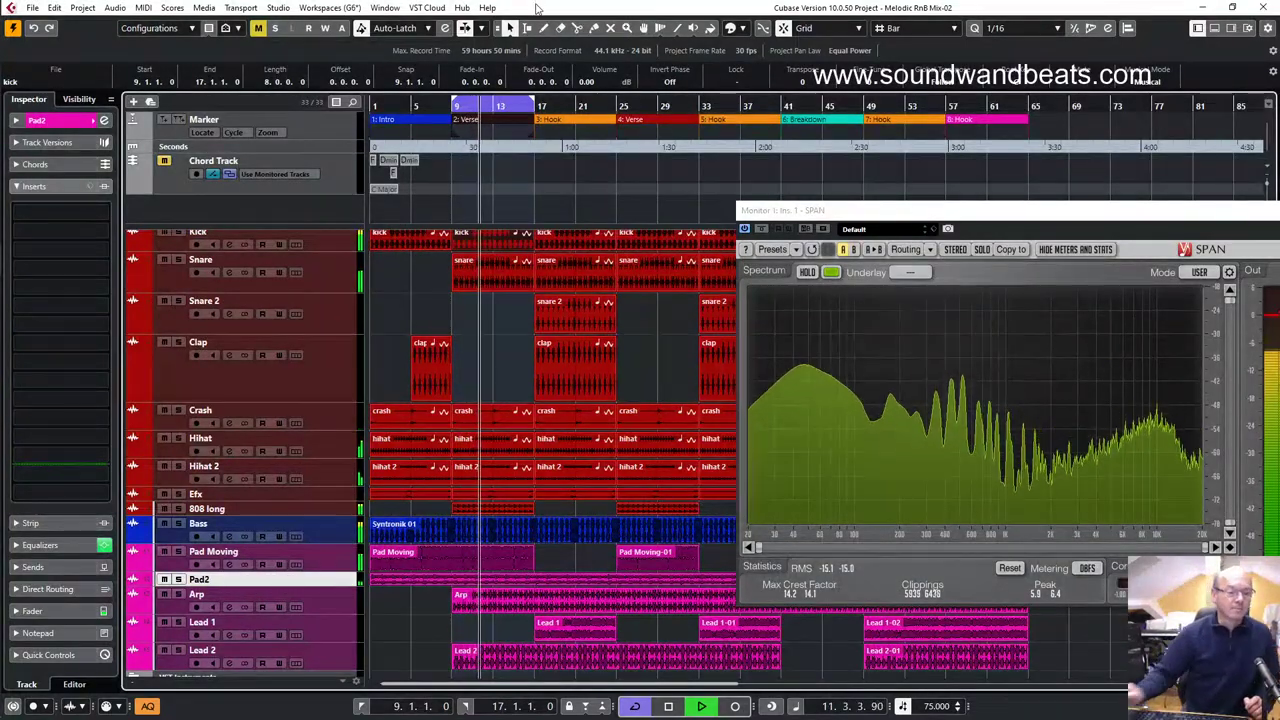
# - Bring in the Arp and Lead 2 levels over the Verse loop, skipping Lead 1
pyautogui.press('Down')
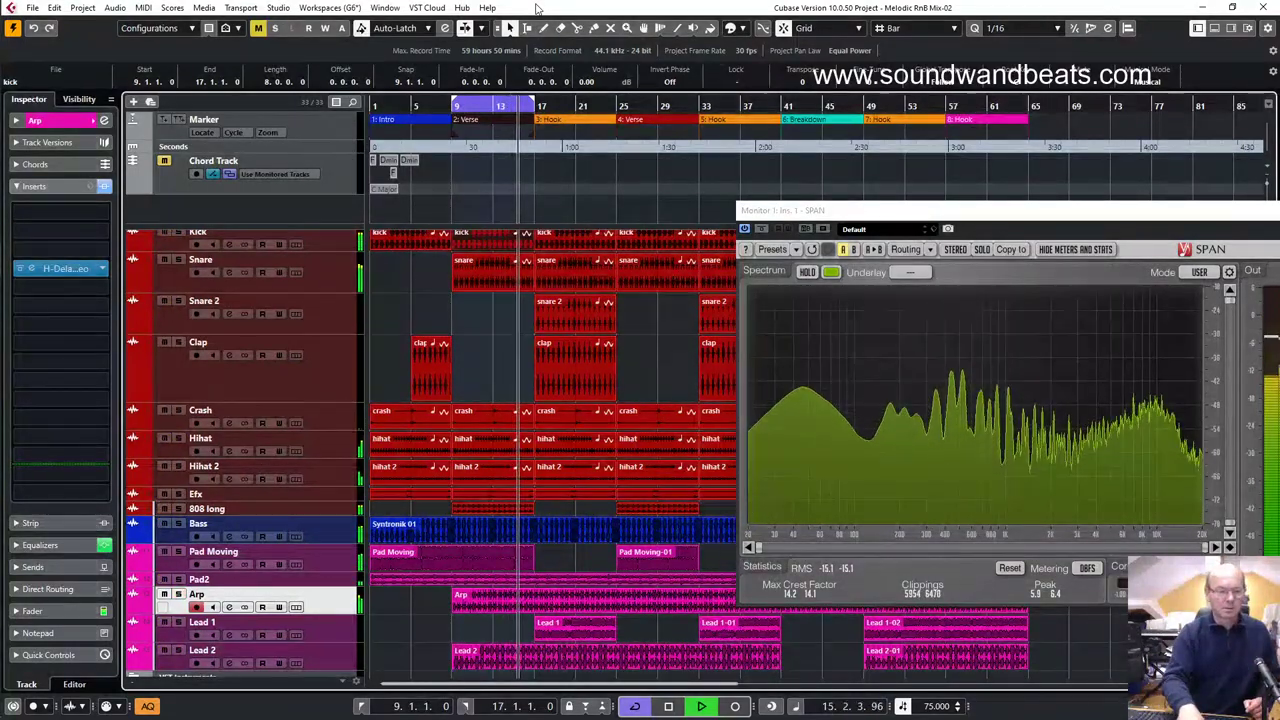
pyautogui.press('Down')
pyautogui.press('Down')
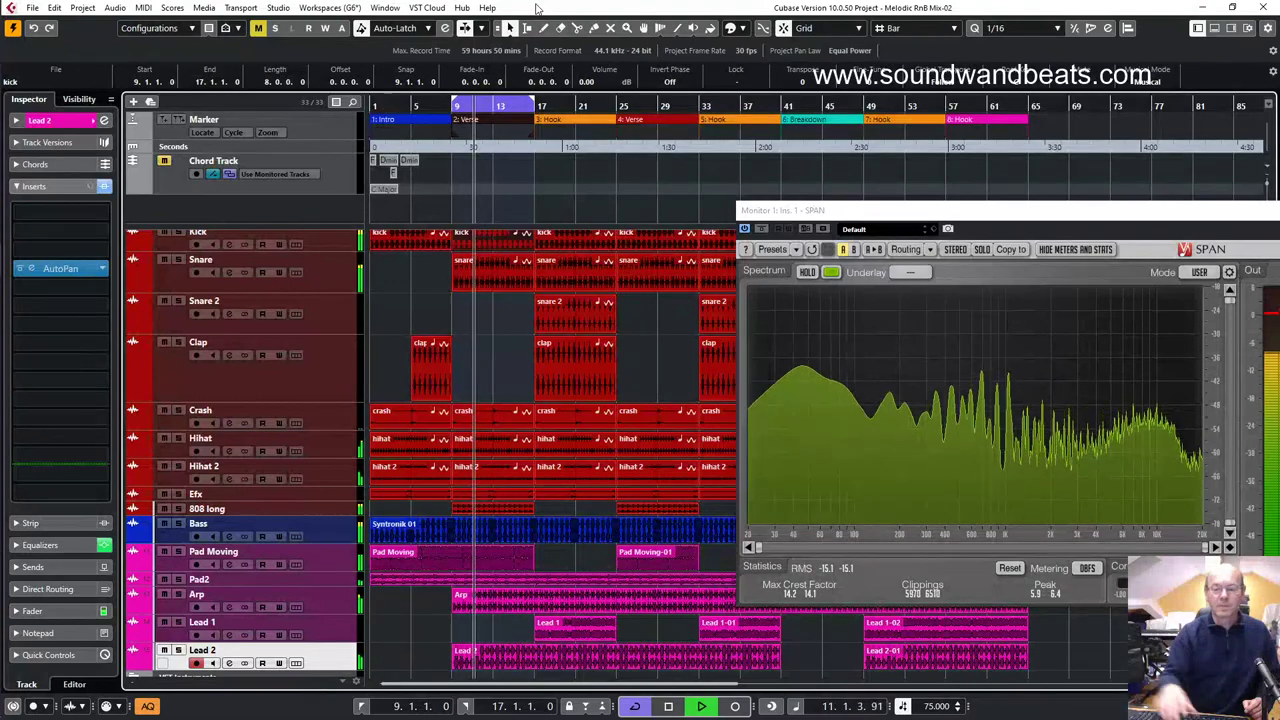
pyautogui.scroll(-3, 610, 321)
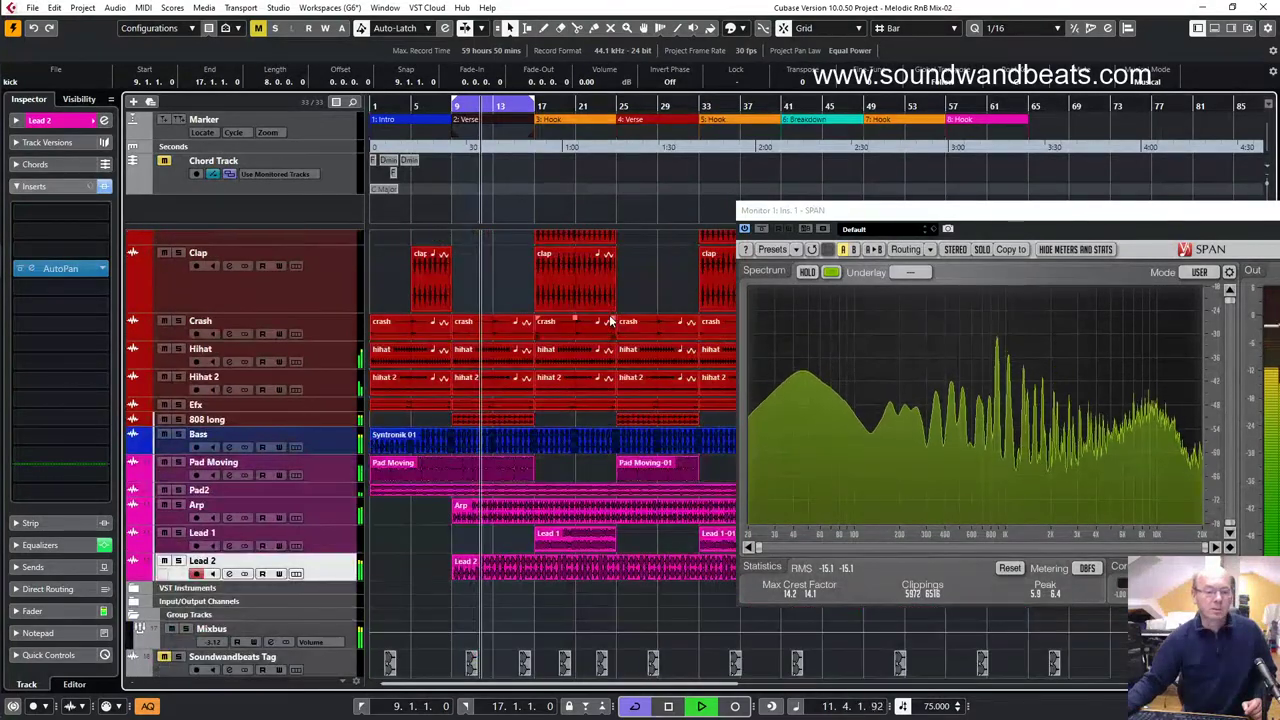
pyautogui.scroll(3, 611, 322)
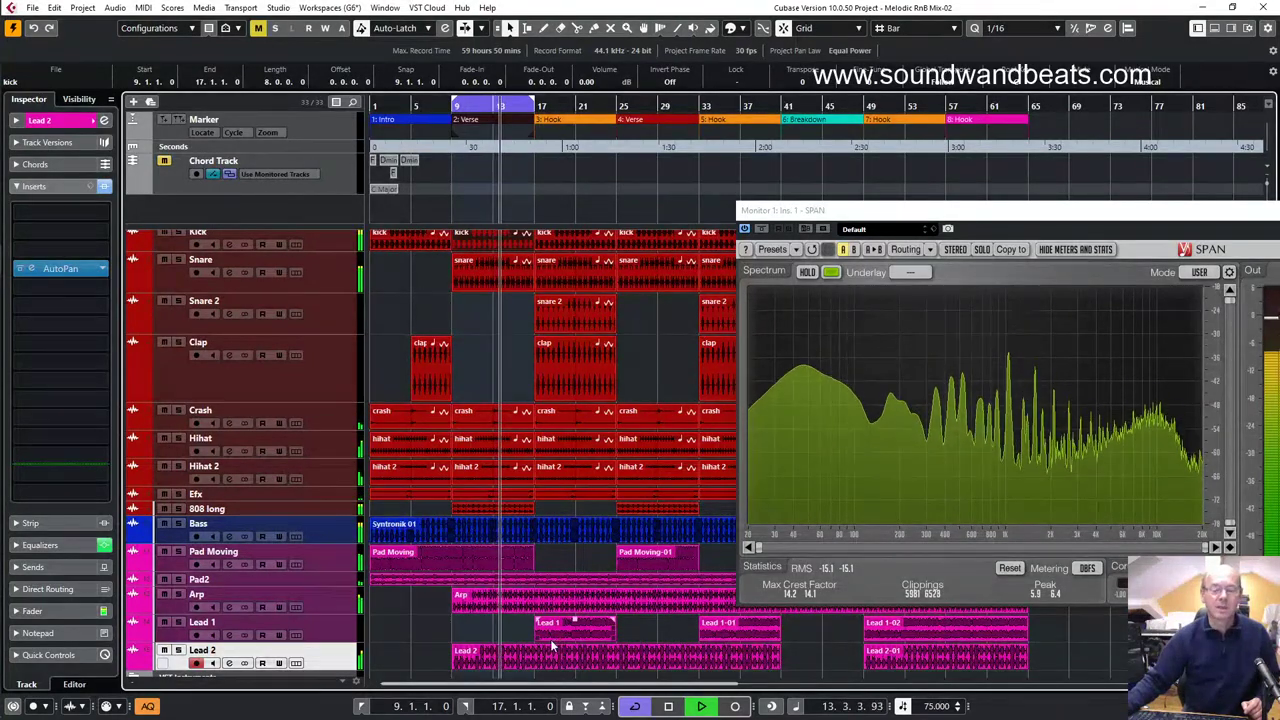
# - Loop the Hook from bar 17 to 25 and bring in the Lead 1 level against the full mix
pyautogui.click(581, 118)
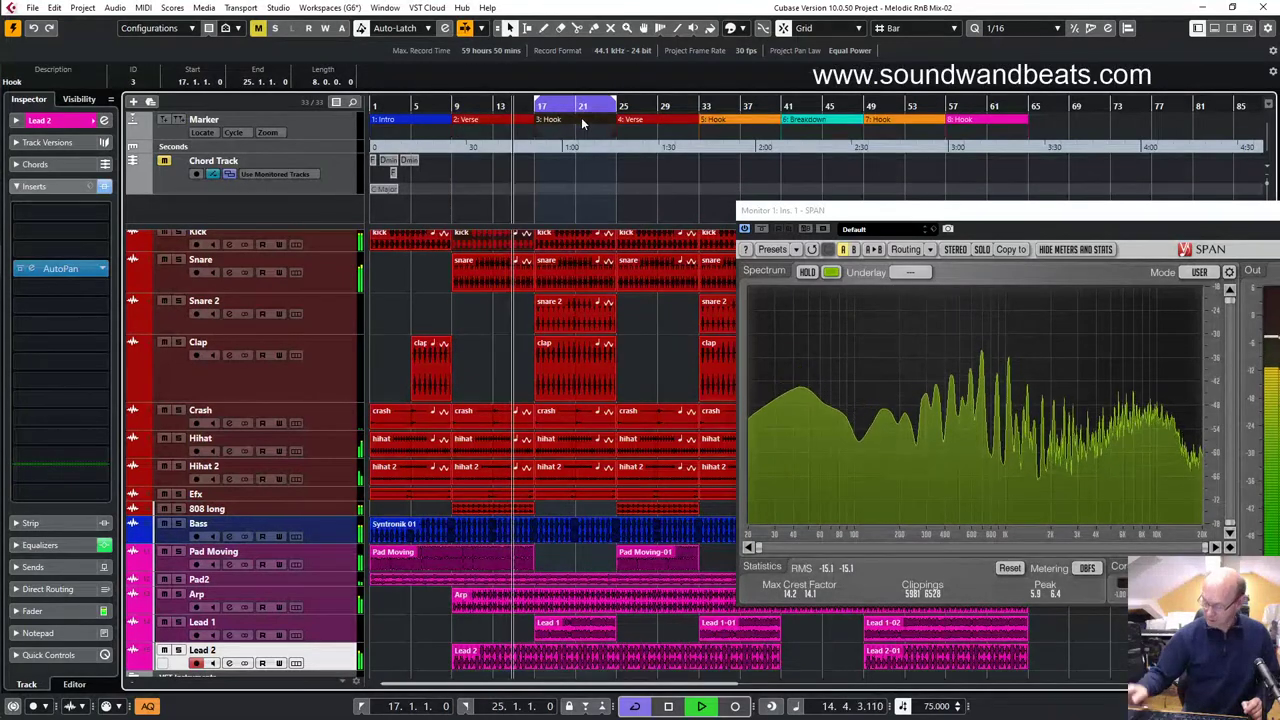
pyautogui.press('KP_1')
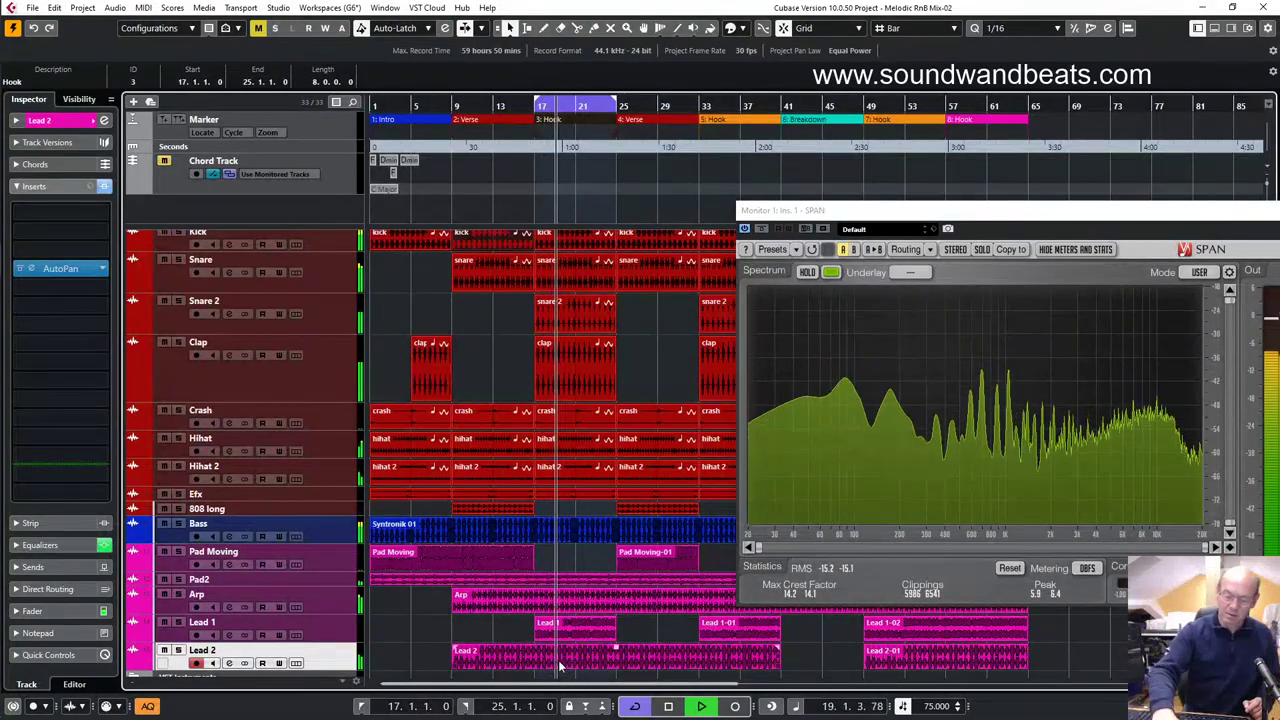
pyautogui.press('Up')
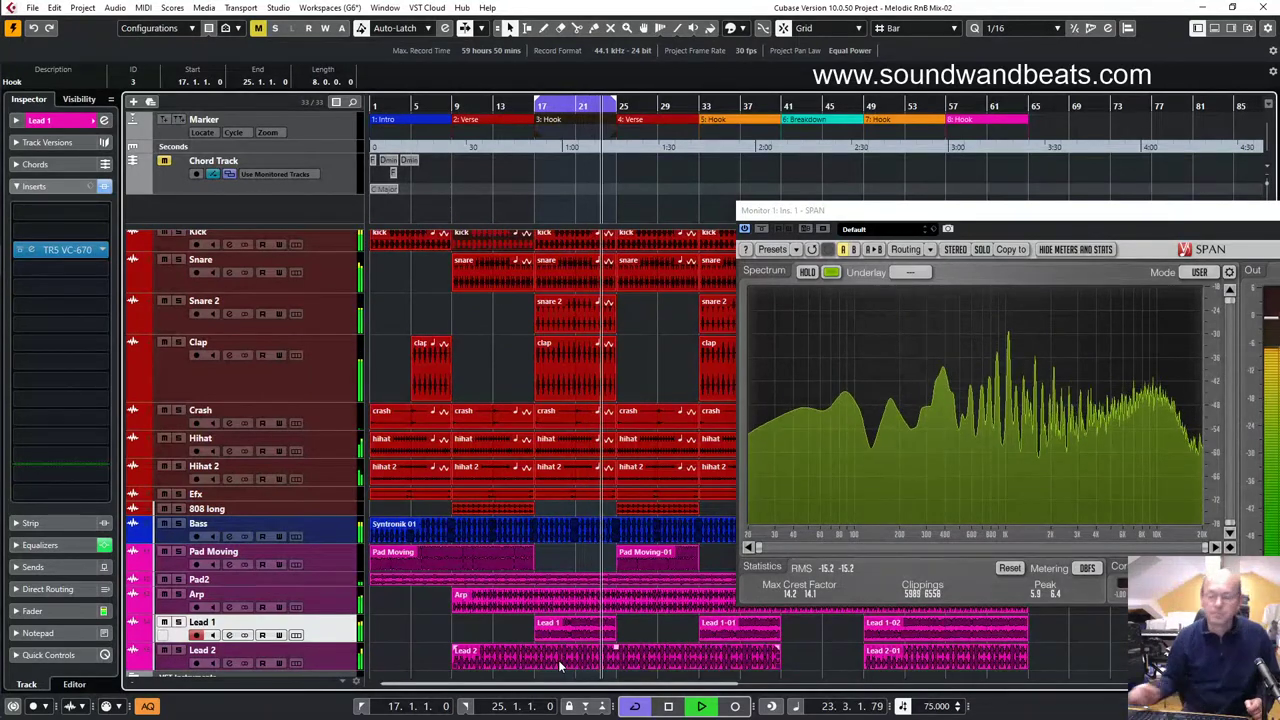
pyautogui.press('space')
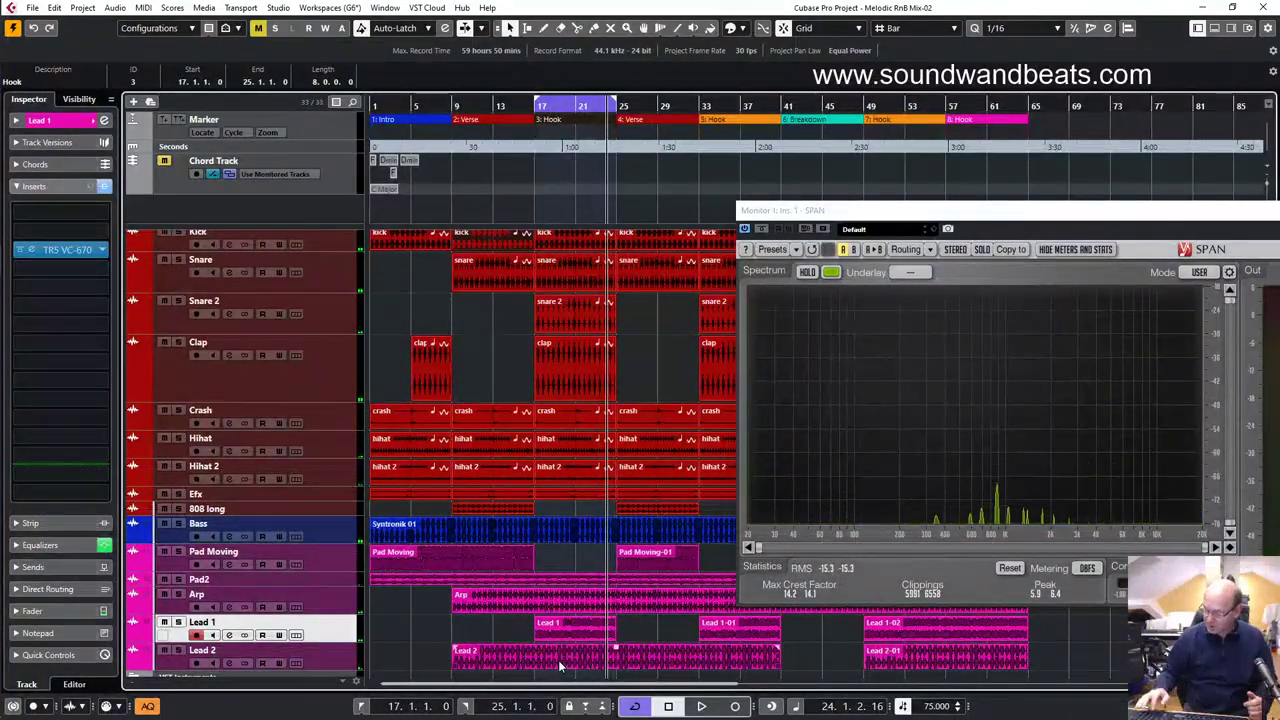
pyautogui.press('KP_1')
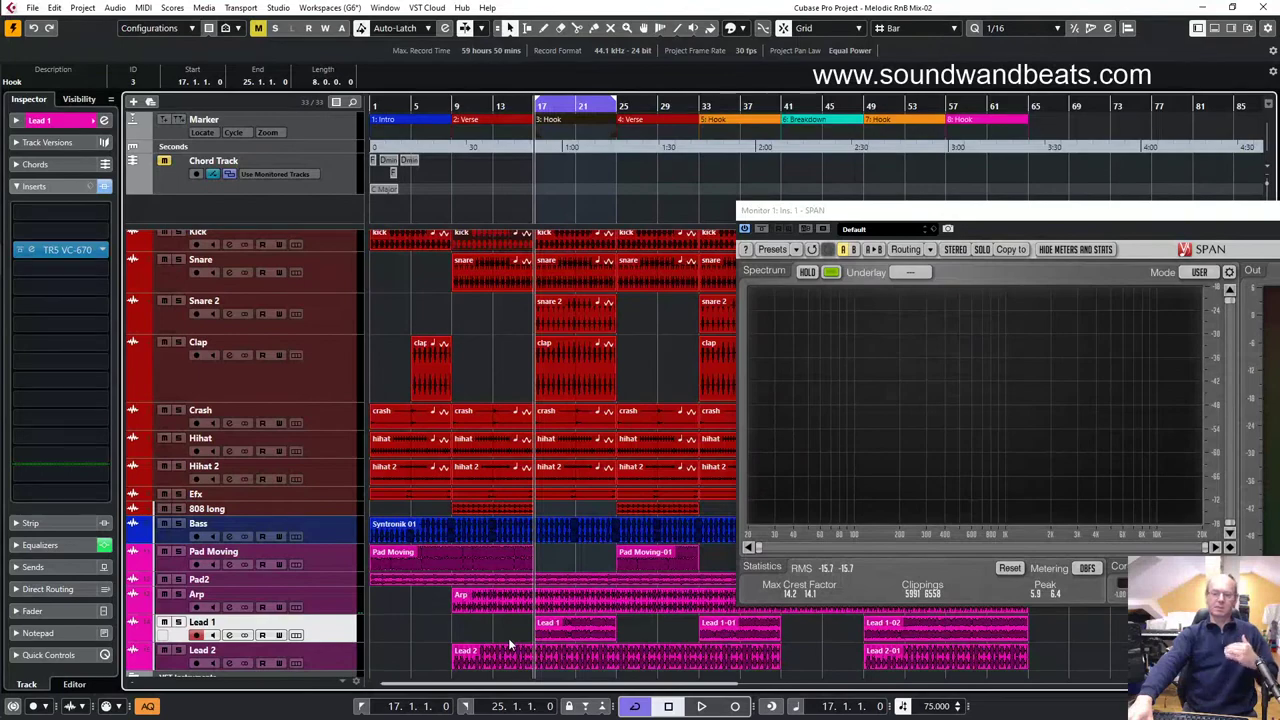
pyautogui.press('space')
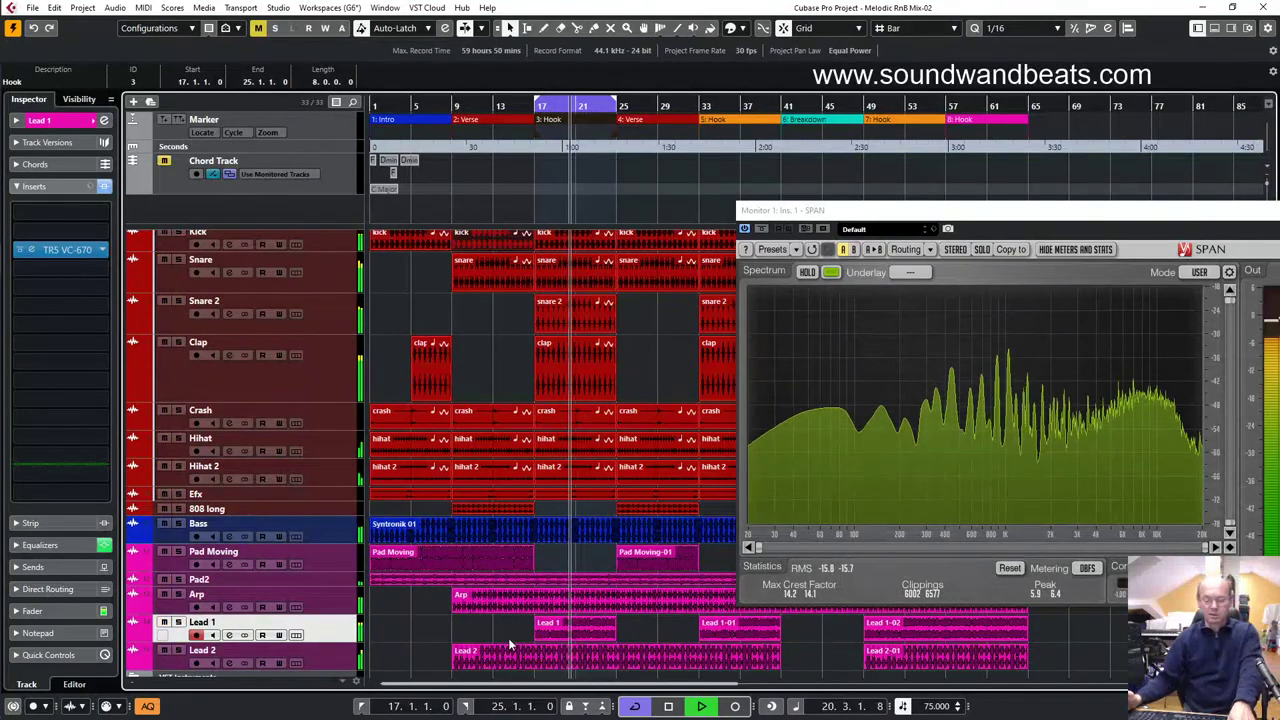
# - Select the Kick track and reposition the SPAN window so its output meters are fully in view
pyautogui.press('Home')
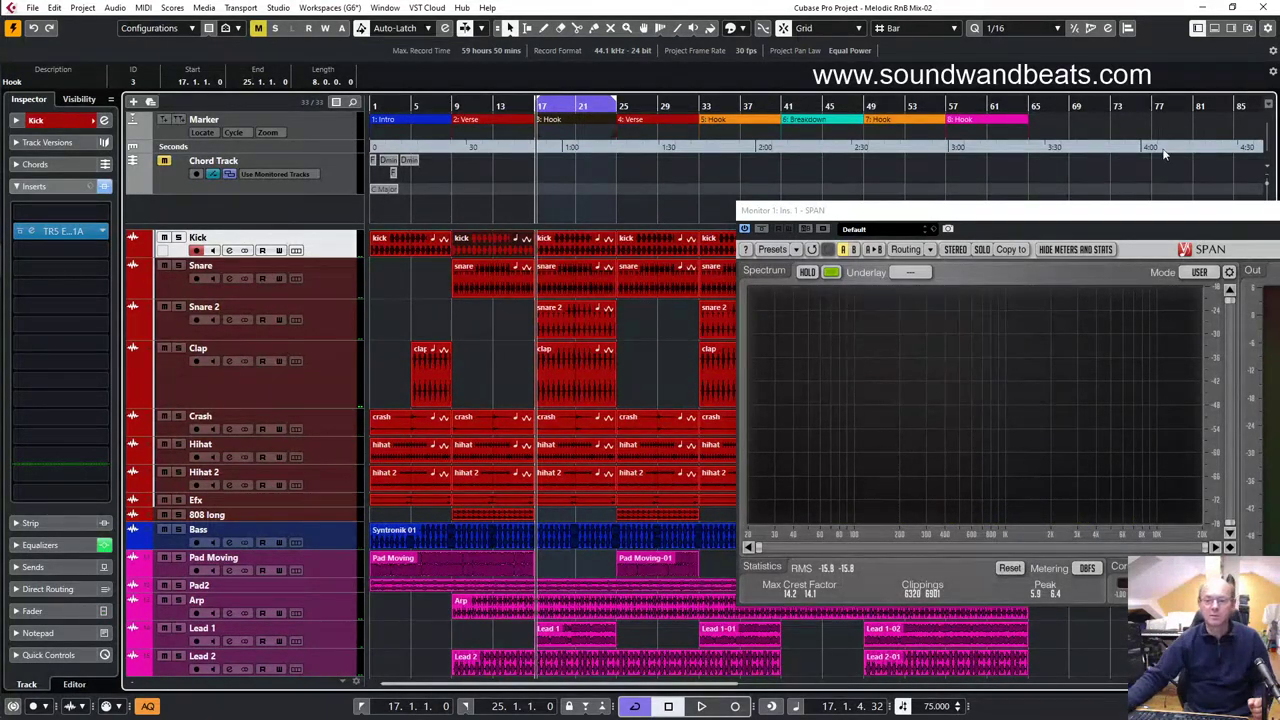
pyautogui.moveTo(1170, 216); pyautogui.dragTo(1120, 193)
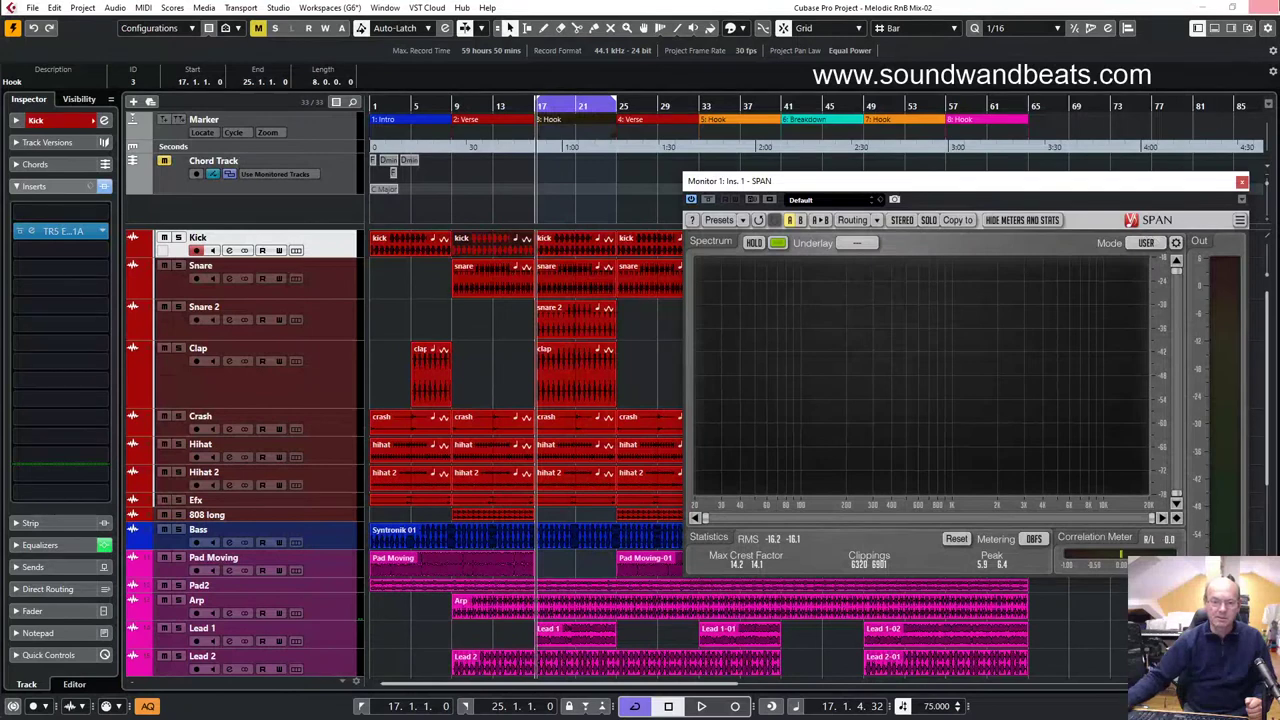
pyautogui.moveTo(1078, 188); pyautogui.dragTo(1065, 190)
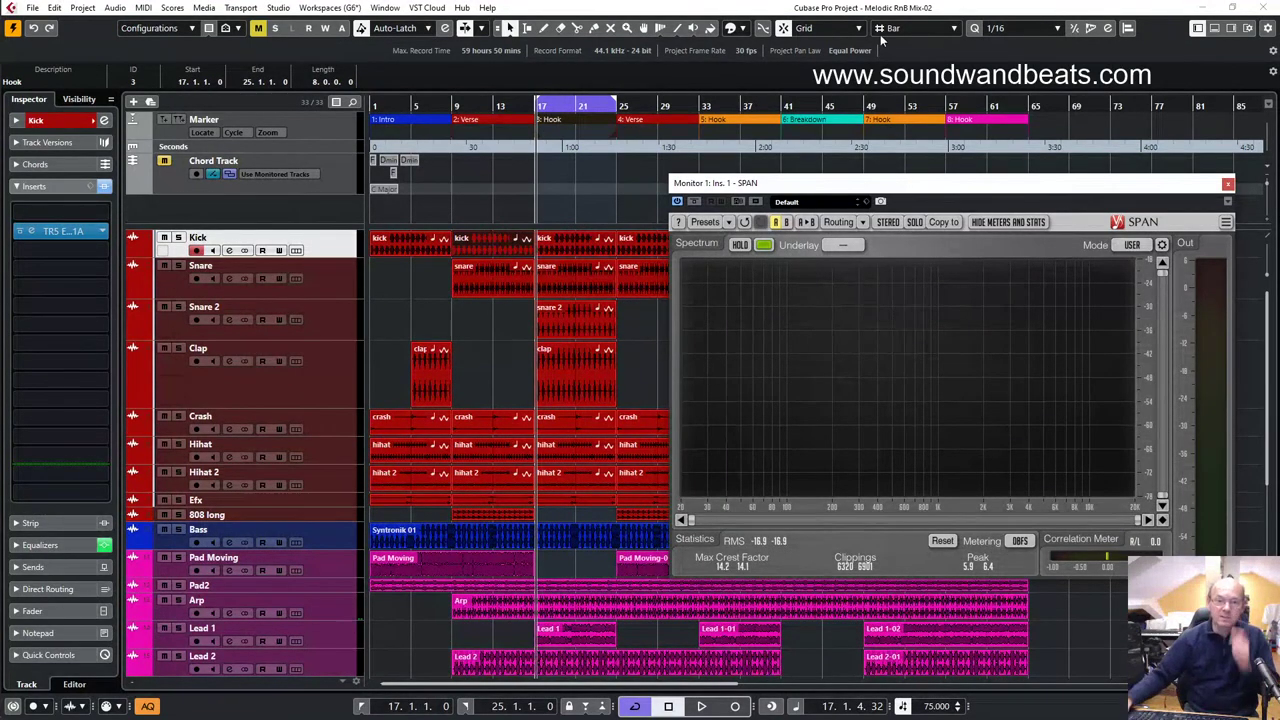
pyautogui.moveTo(1015, 192); pyautogui.dragTo(993, 192)
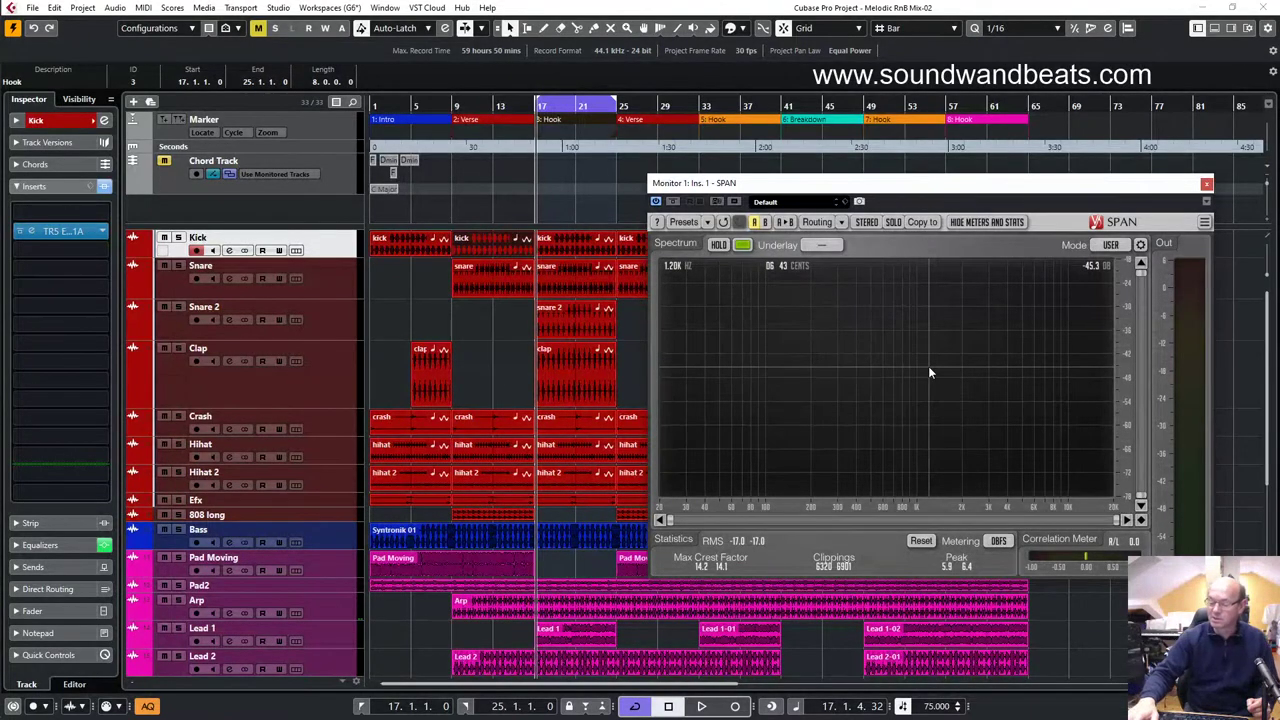
# - Play the Hook loop and check the Lead 1 level within the full mix in SPAN
pyautogui.press('space')
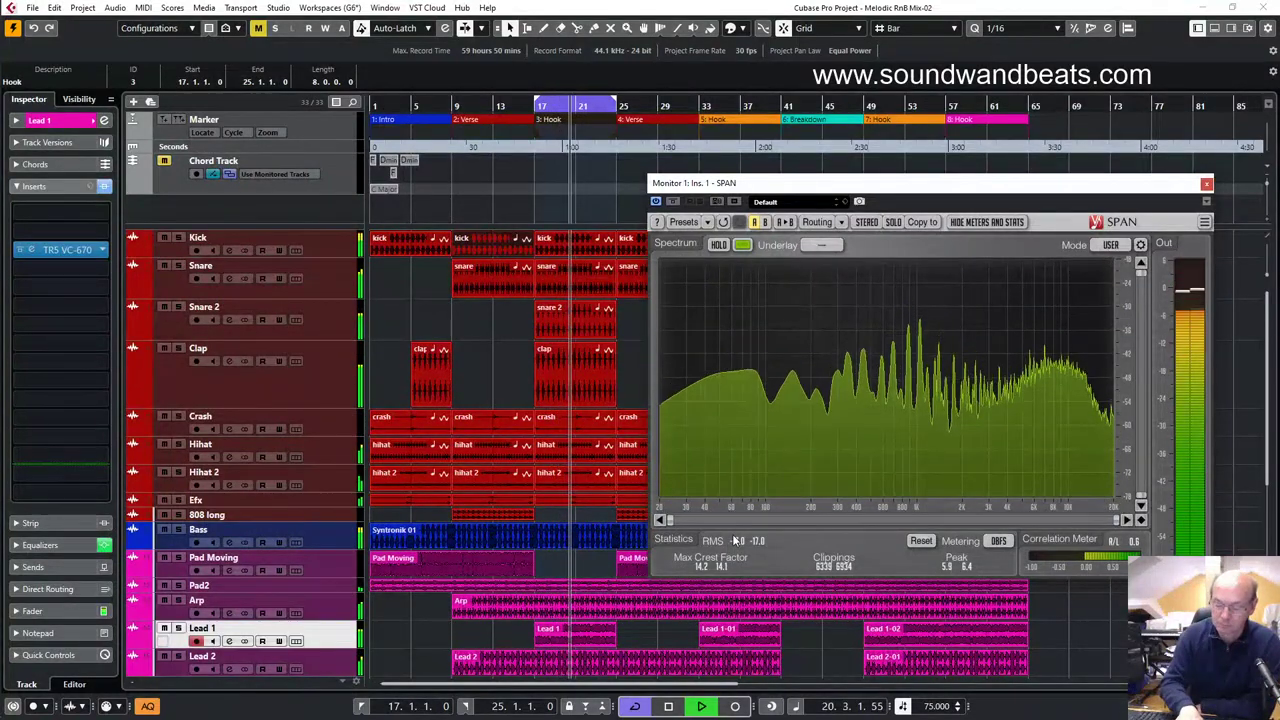
pyautogui.press('Down')
pyautogui.press('Up')
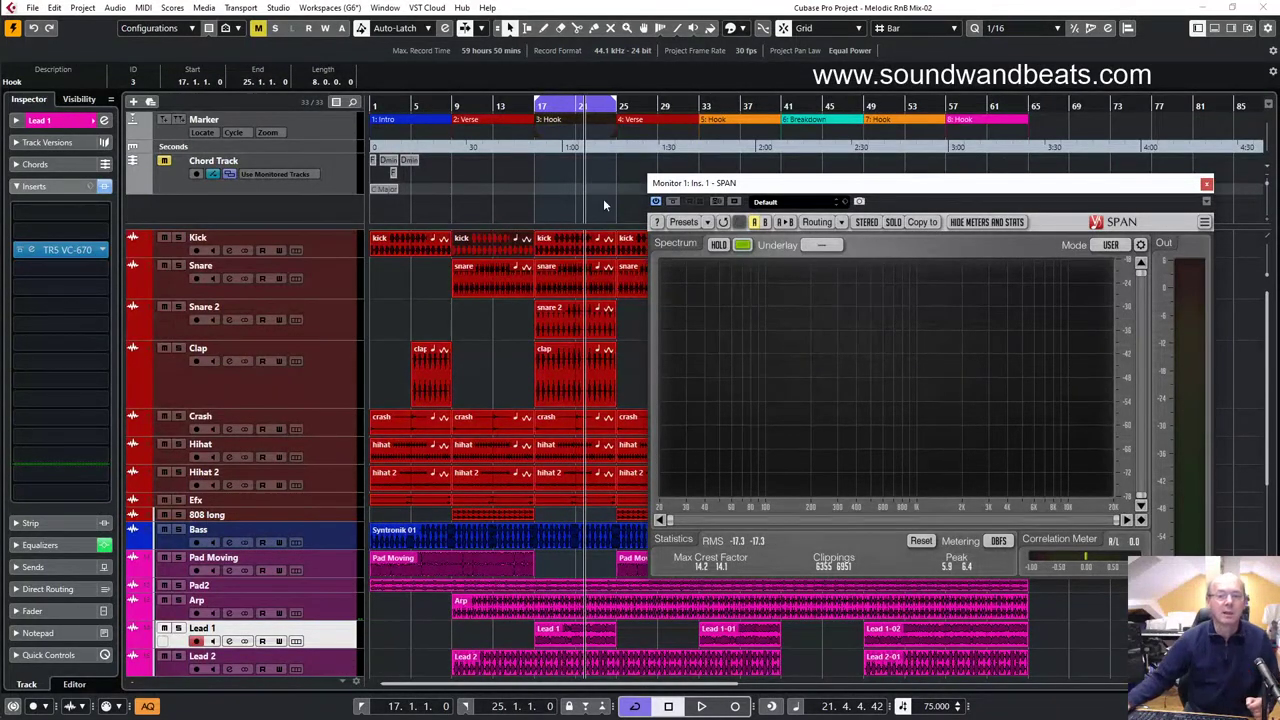
# - Close SPAN and switch to the open Place2Be_start project, activated and maximized
pyautogui.click(1207, 186)
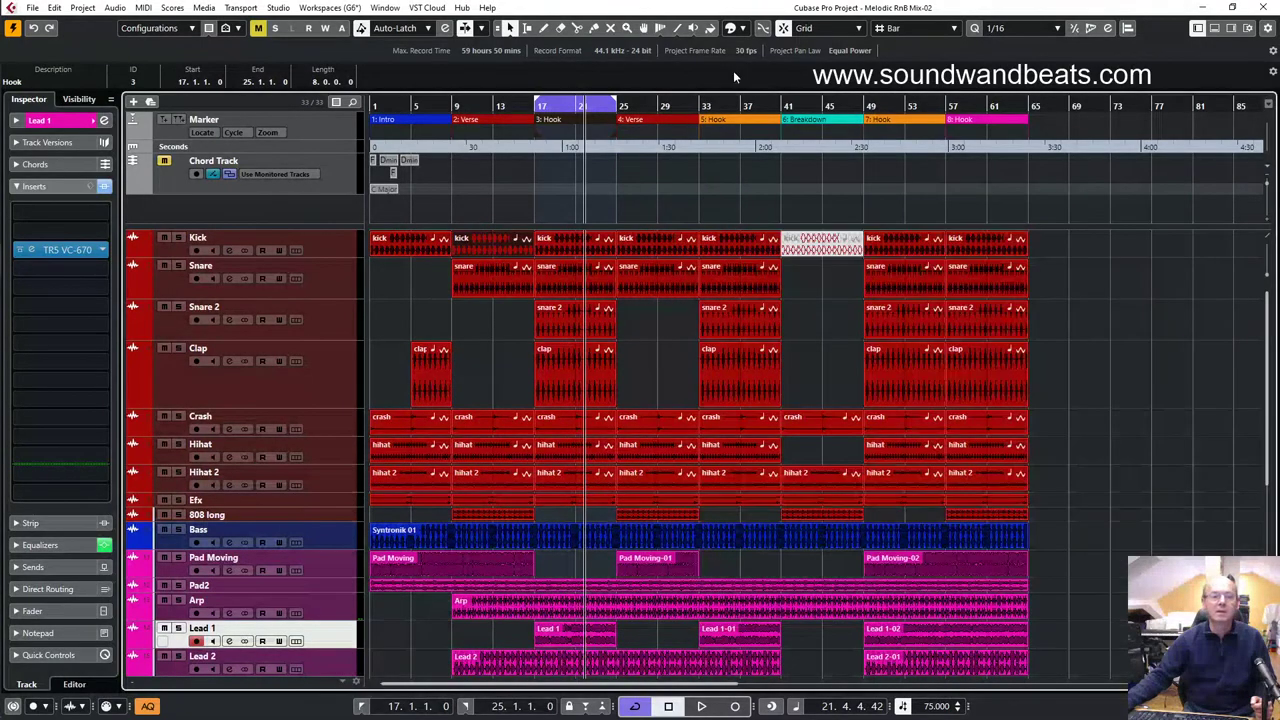
pyautogui.click(428, 8)
pyautogui.moveTo(386, 8)
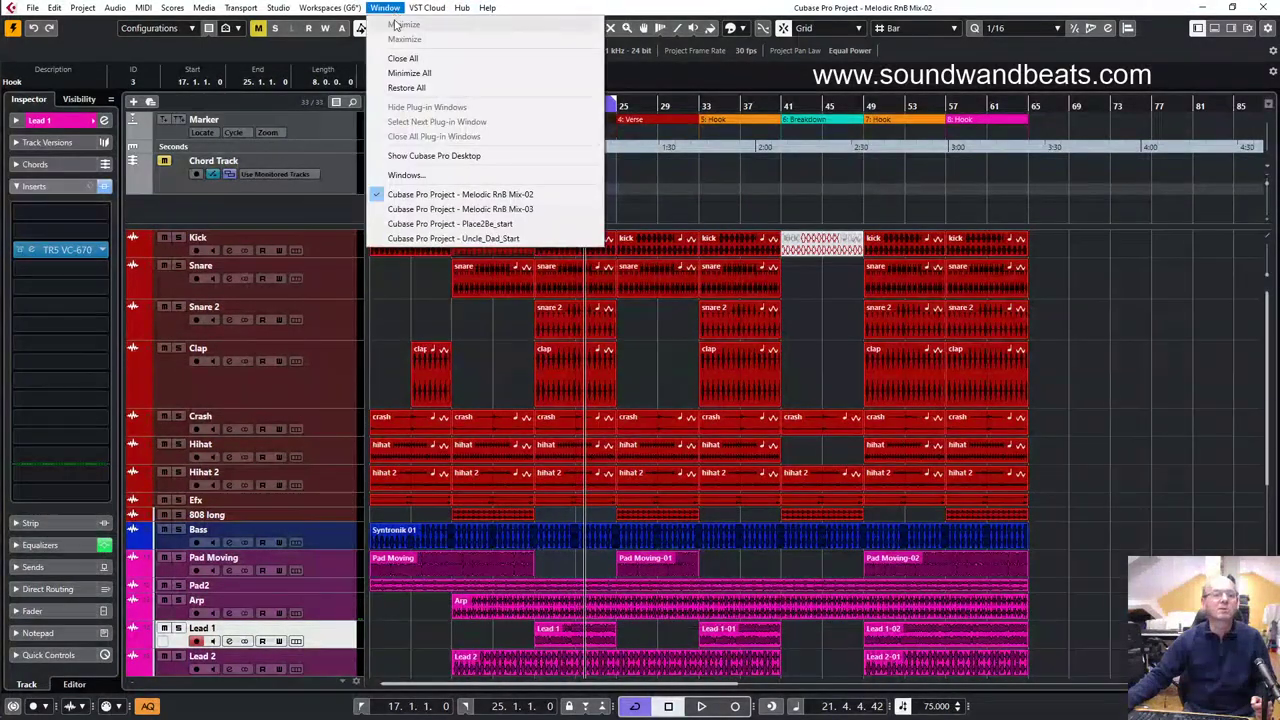
pyautogui.click(449, 223)
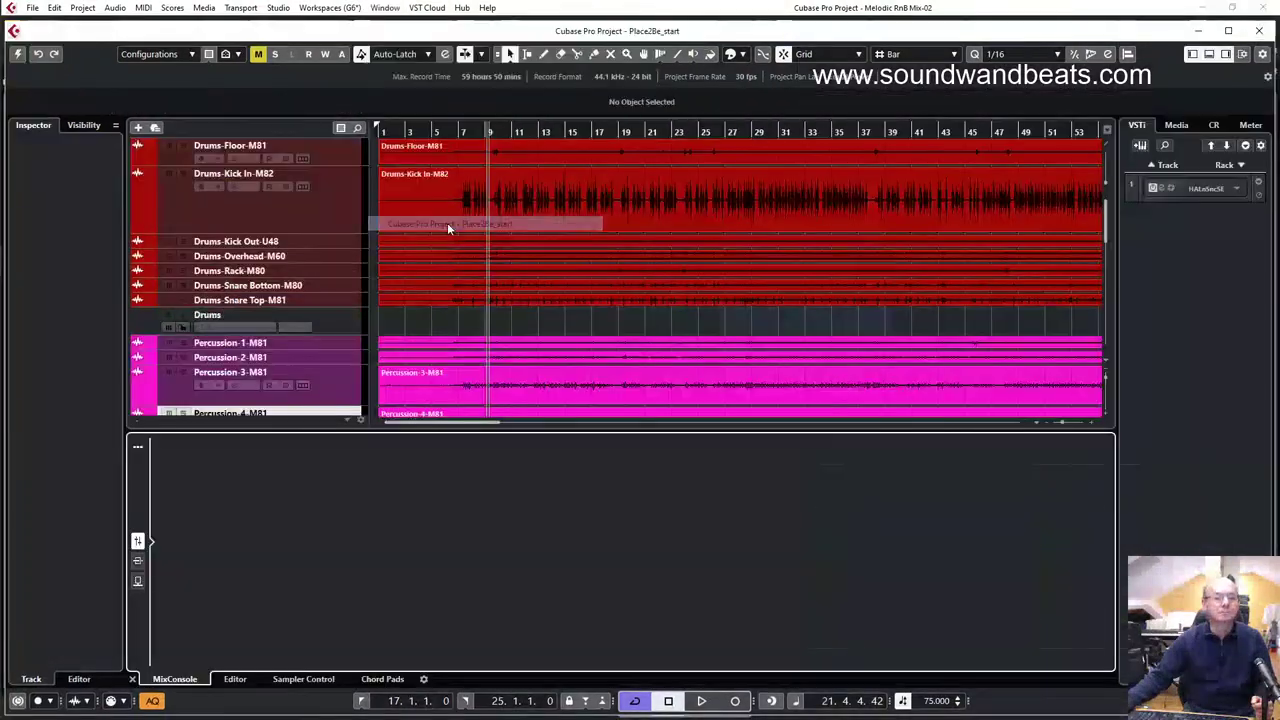
pyautogui.click(17, 53)
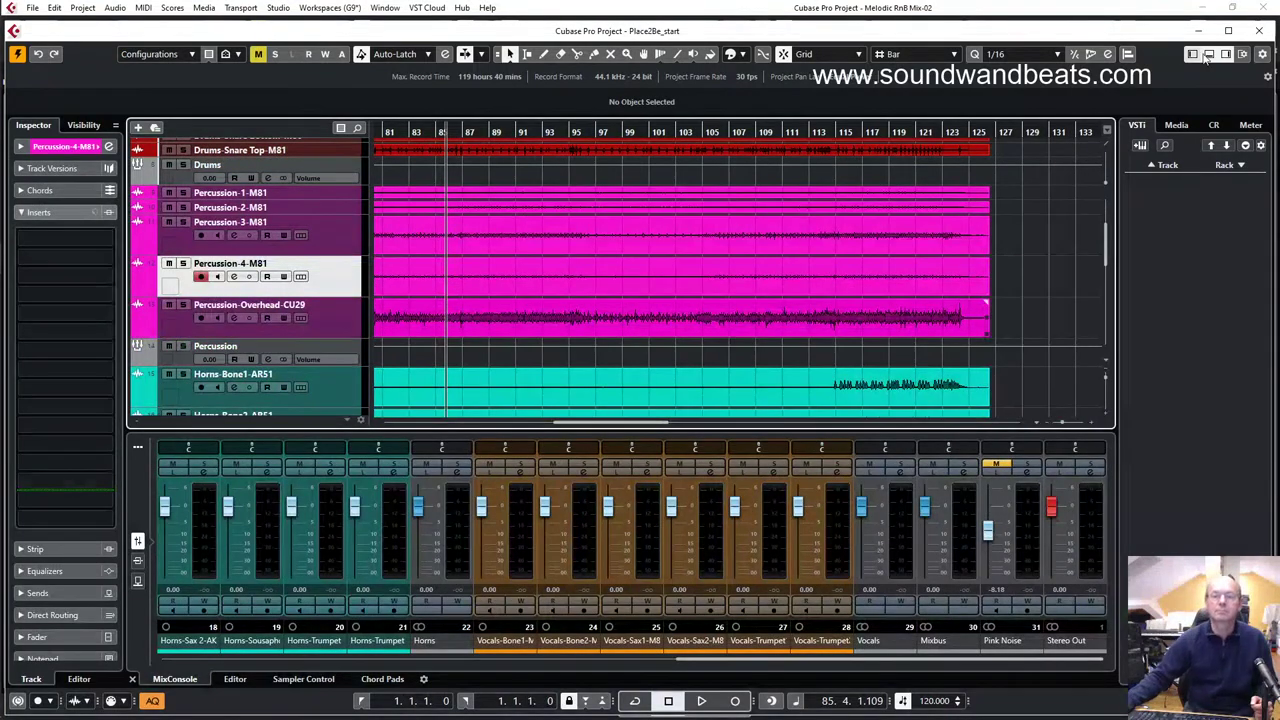
pyautogui.click(1226, 31)
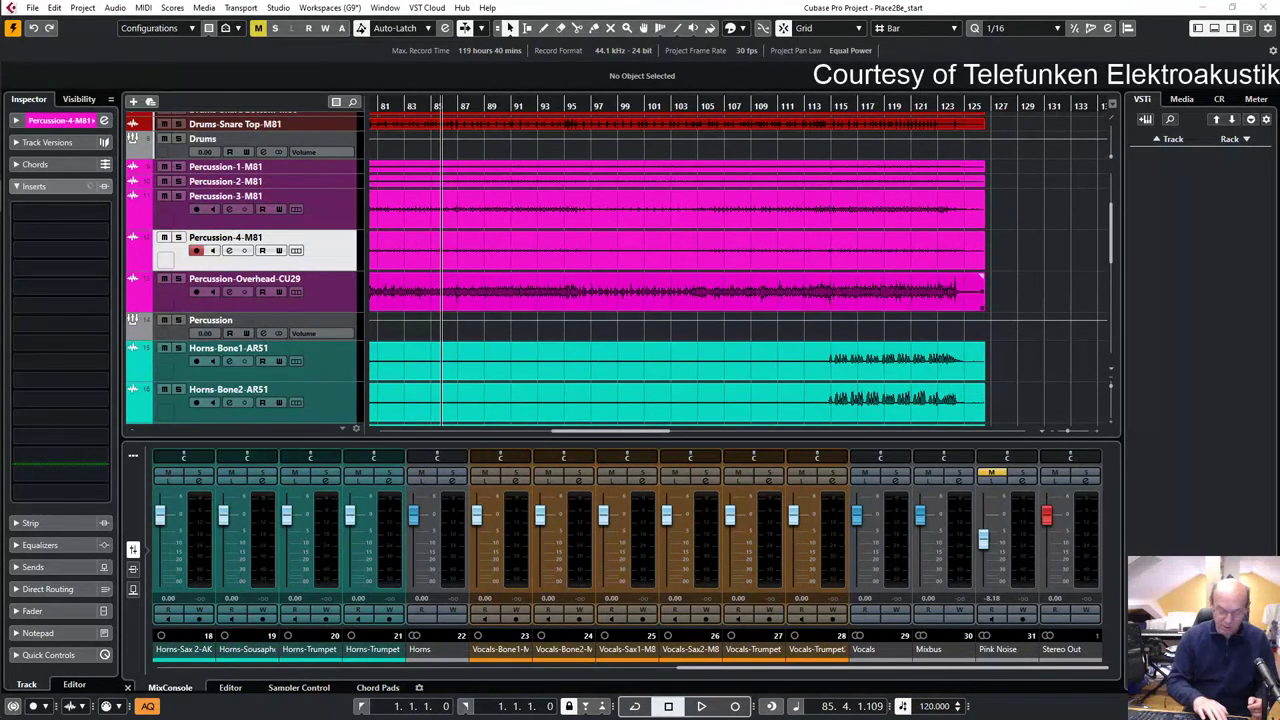
# - Hide the lower mixer and show the start of the arrangement from bar 1 with the drum tracks
pyautogui.click(721, 9)
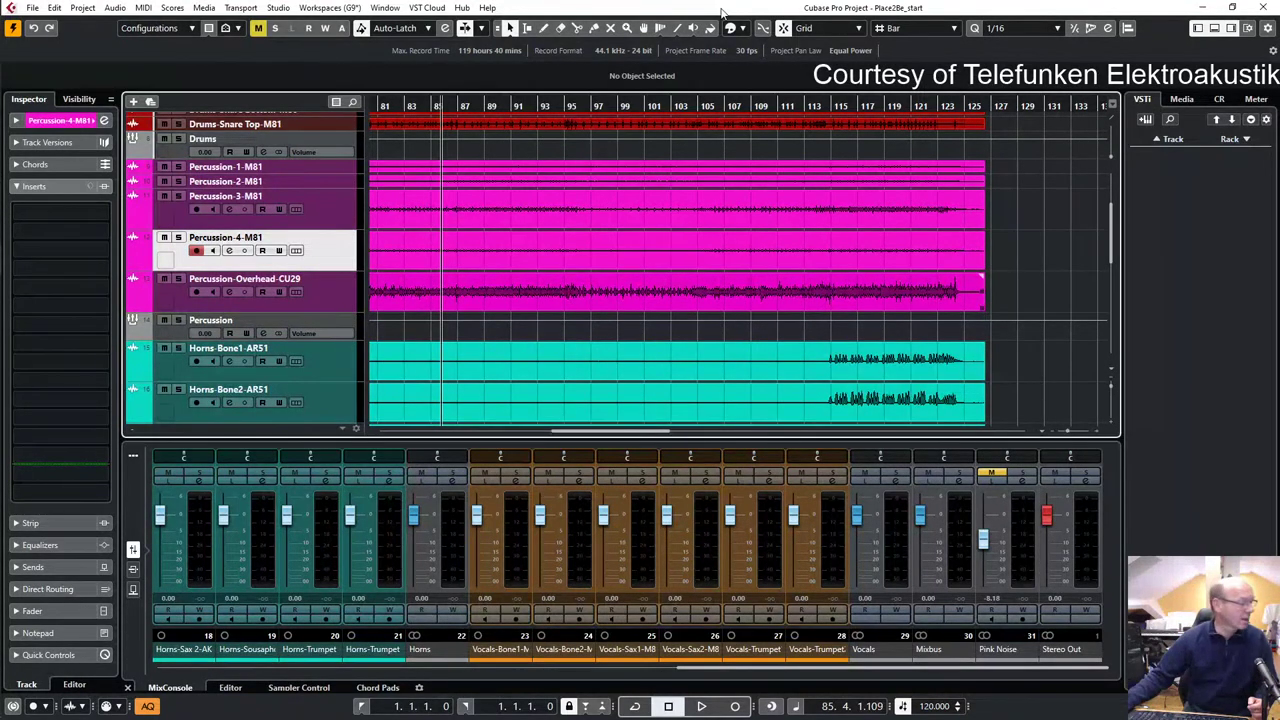
pyautogui.press('F3')
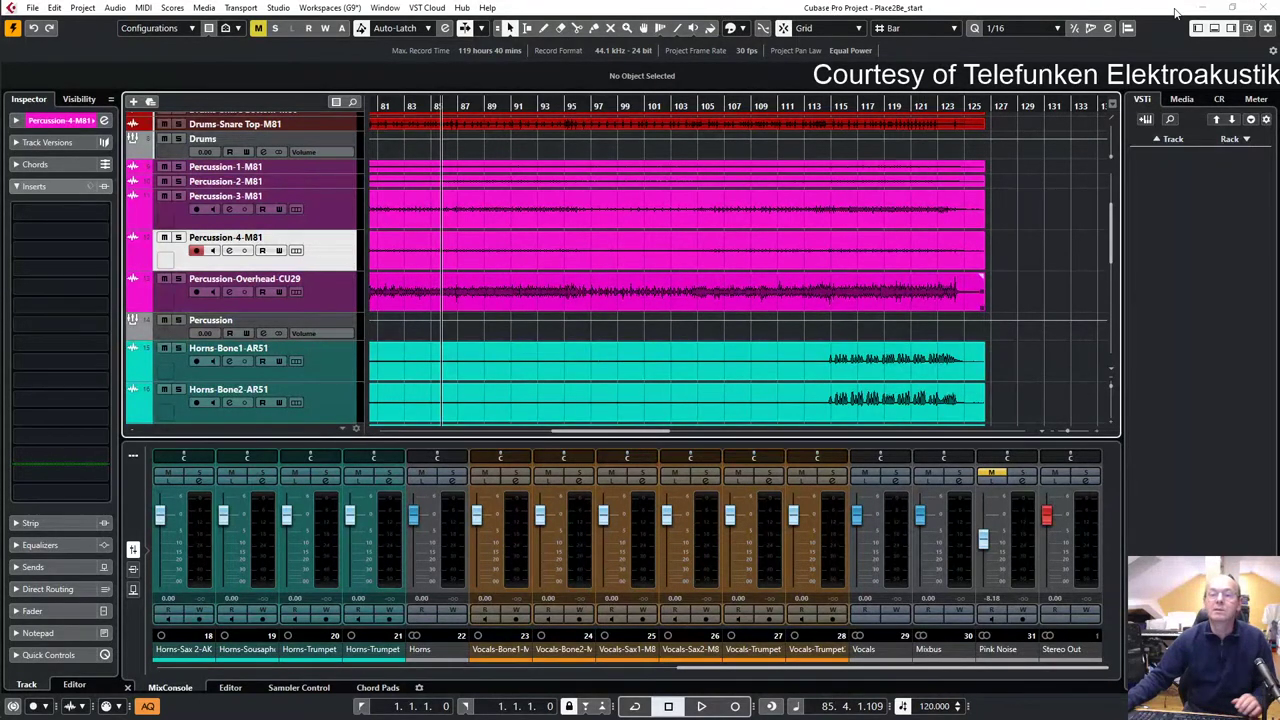
pyautogui.click(1213, 28)
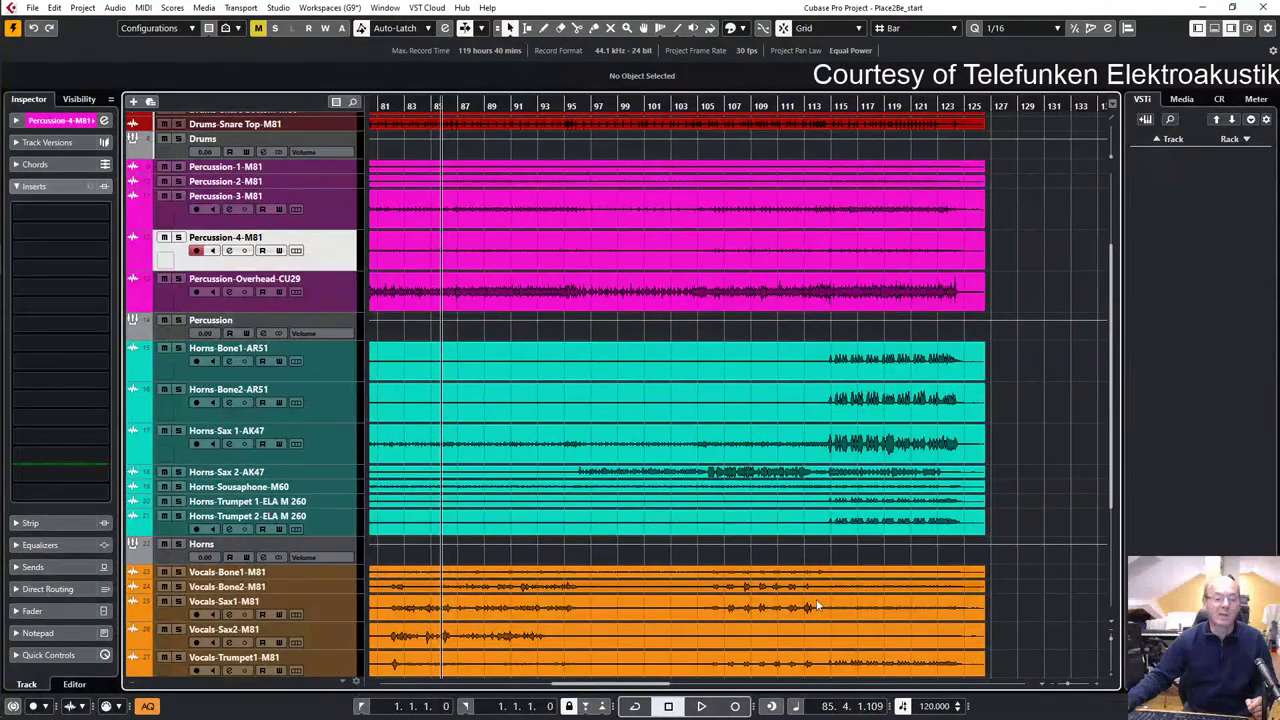
pyautogui.moveTo(633, 690); pyautogui.dragTo(465, 696)
pyautogui.scroll(5, 629, 310)
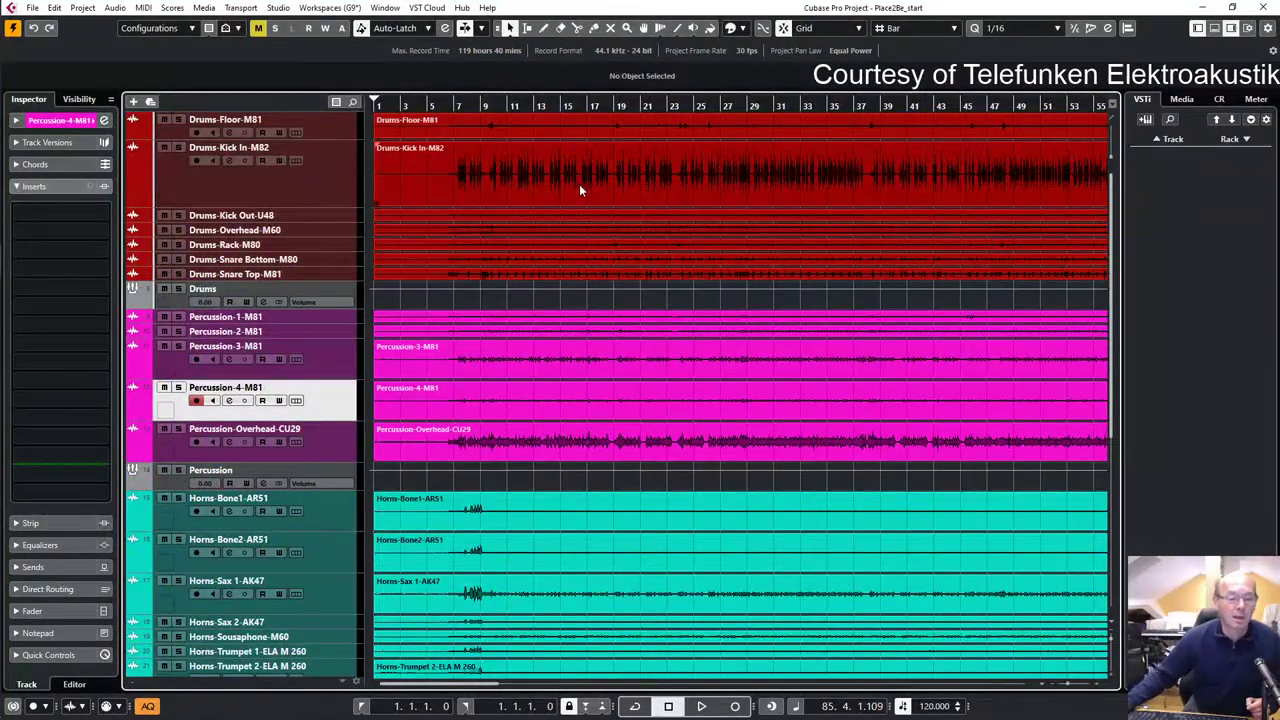
# - Play the Pink Noise track briefly while checking its level on the master meter, and mute it again
pyautogui.scroll(-4, 677, 335)
pyautogui.scroll(-8, 620, 470)
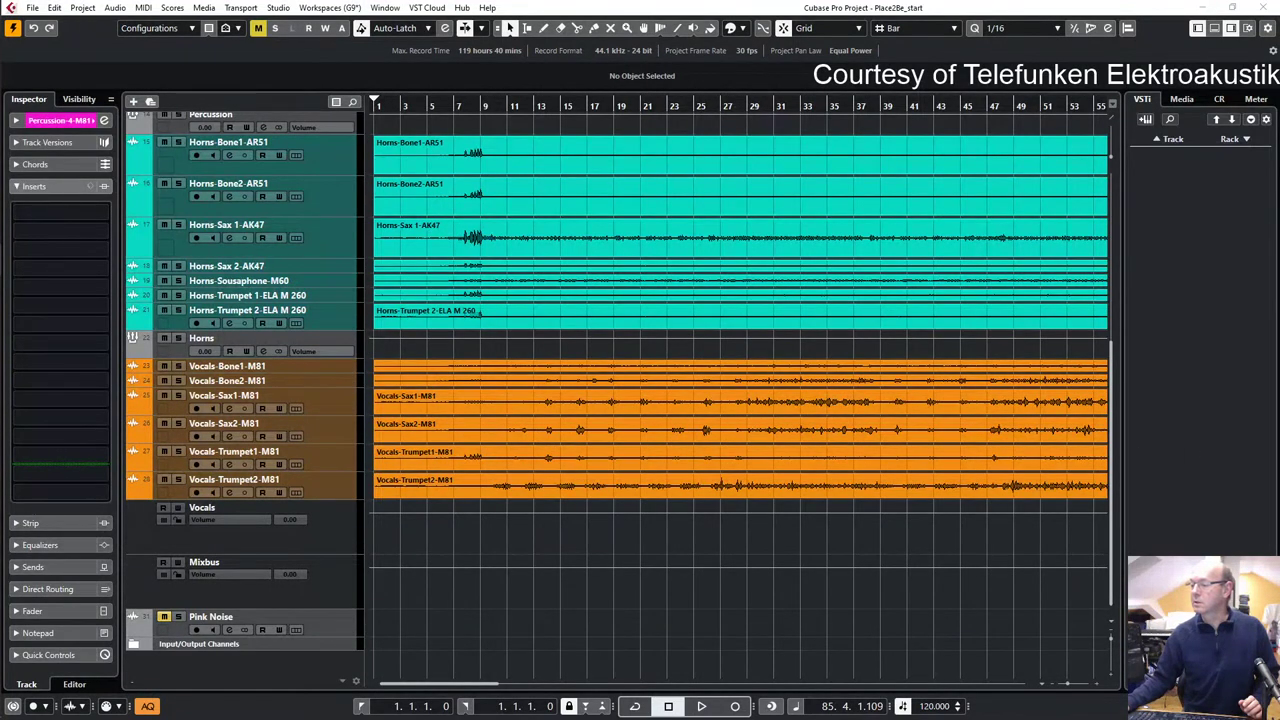
pyautogui.press('m')
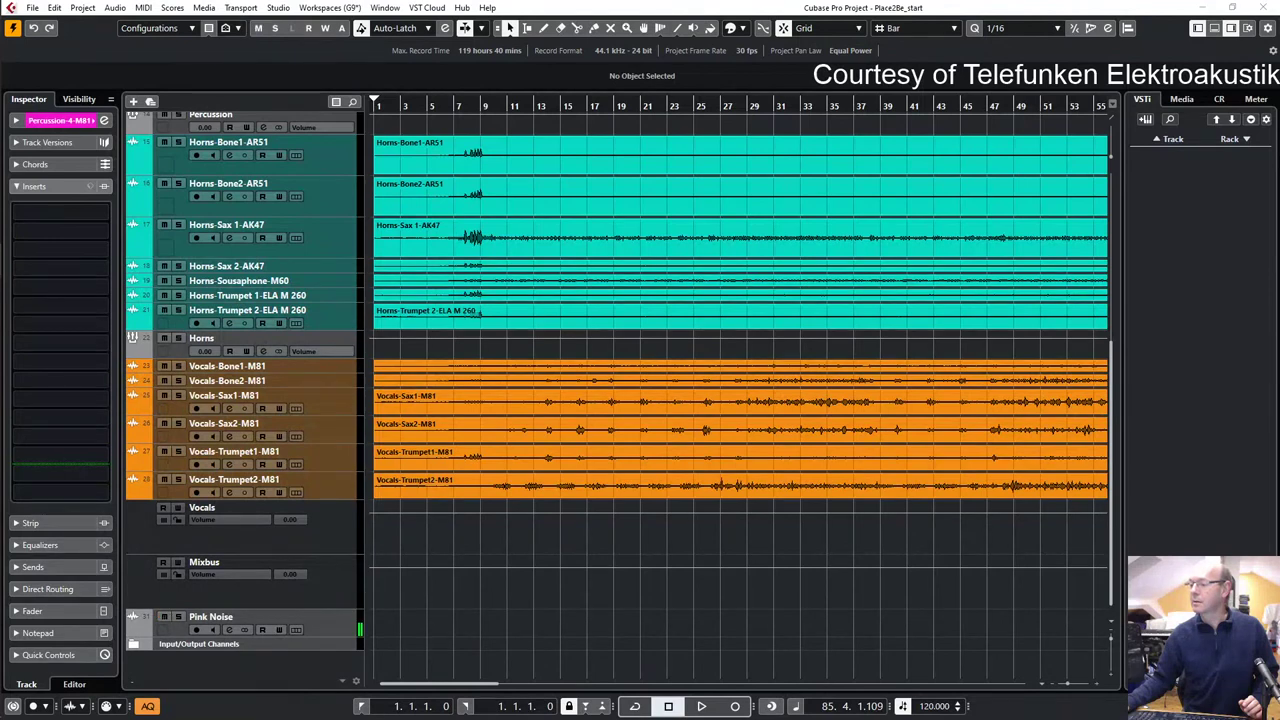
pyautogui.click(1219, 97)
pyautogui.click(1247, 97)
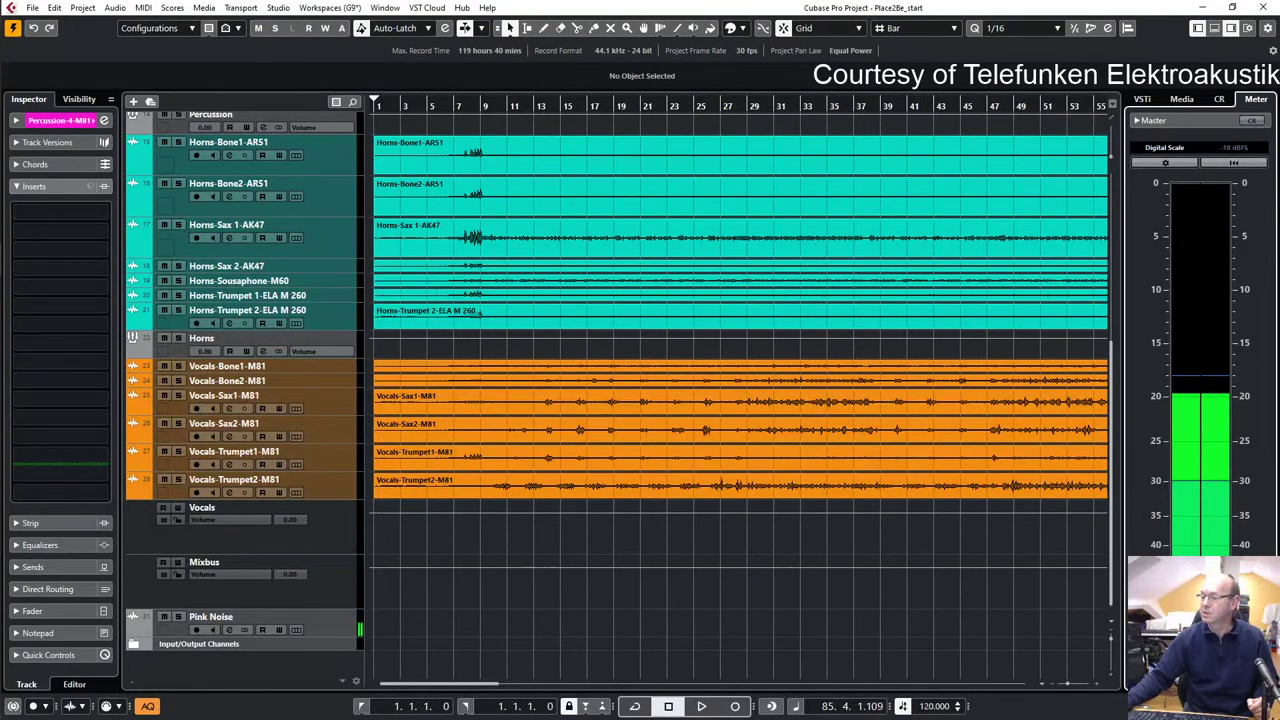
pyautogui.press('m')
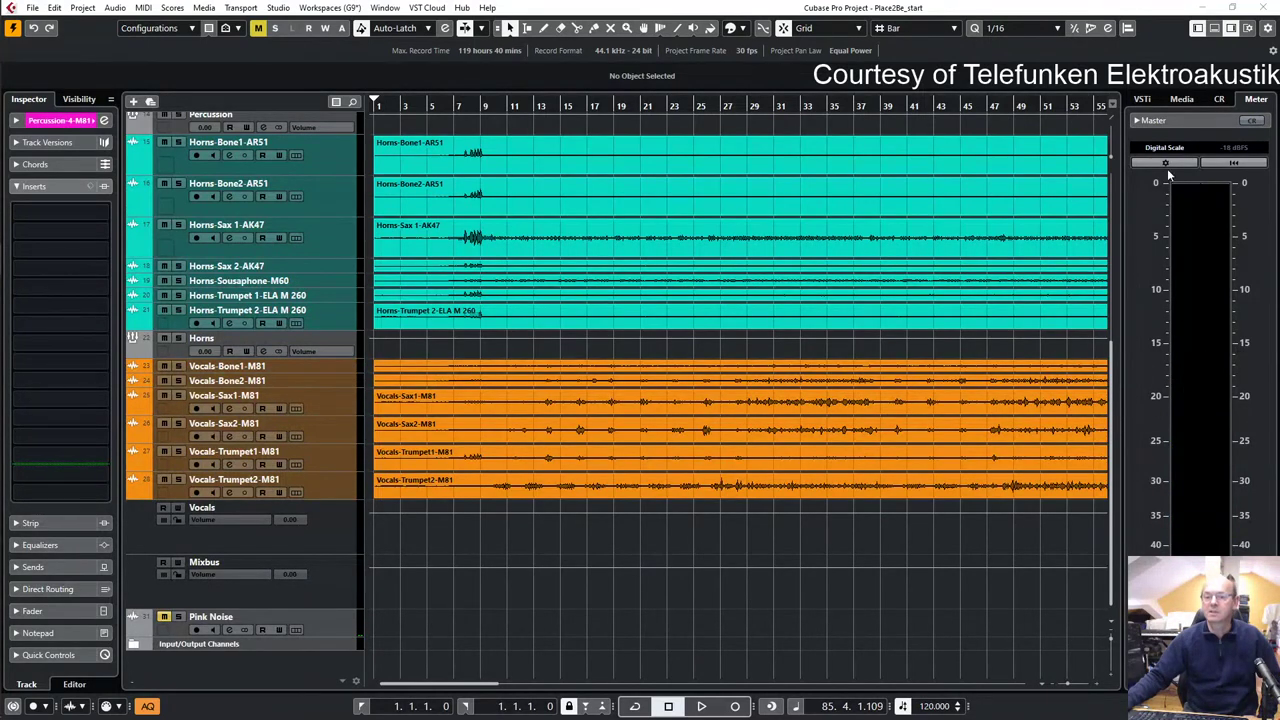
# - Set the master meter to the K-20 Scale and check the pink noise level on it by briefly unmuting the track
pyautogui.click(1198, 150)
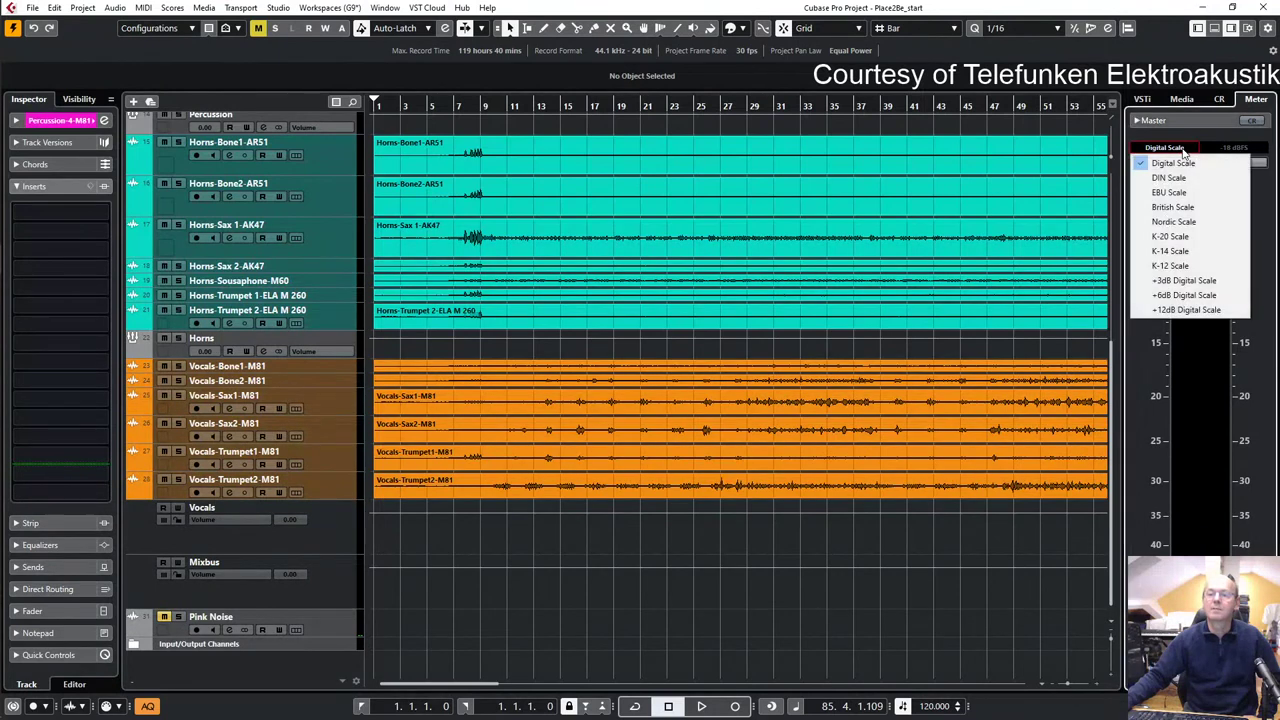
pyautogui.click(1176, 236)
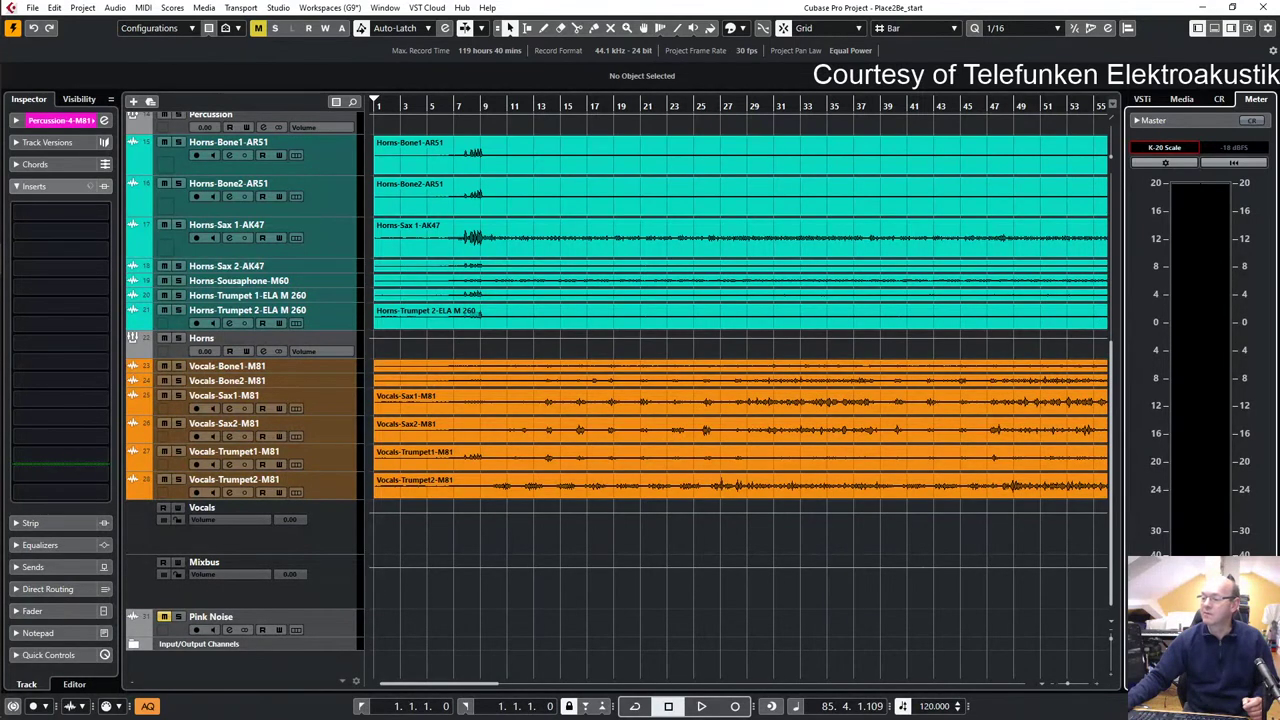
pyautogui.click(164, 617)
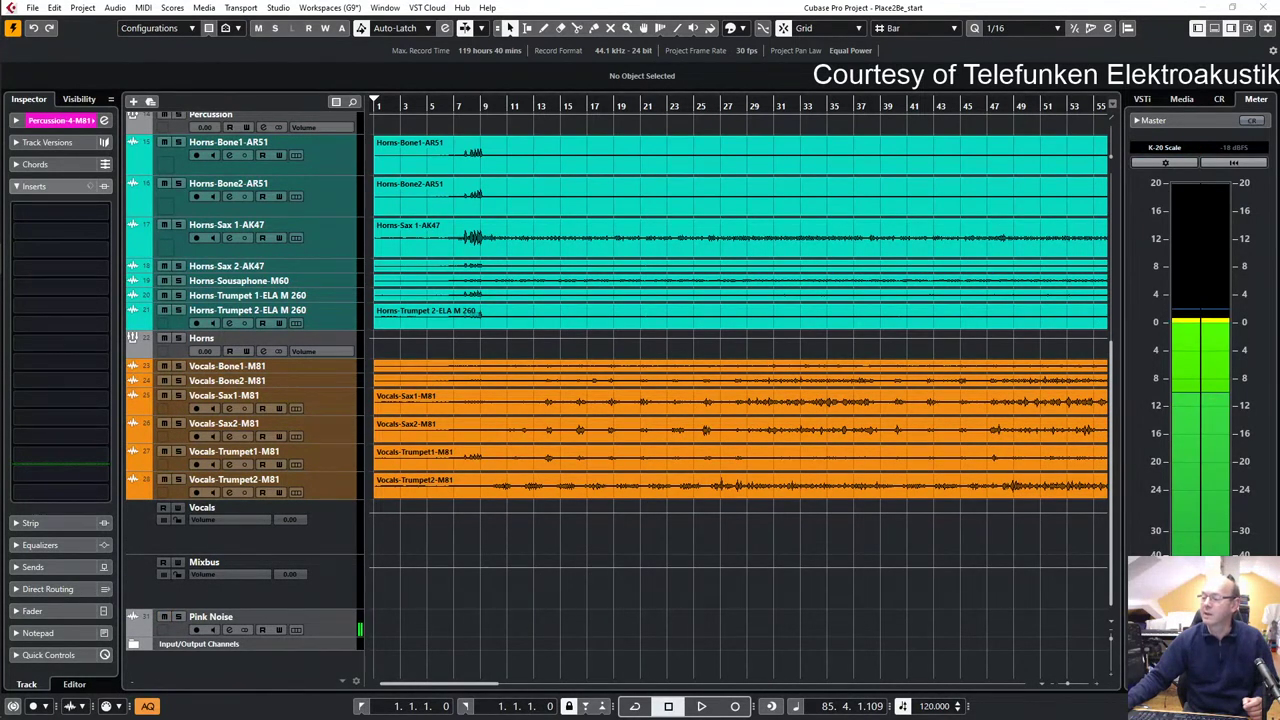
pyautogui.click(164, 617)
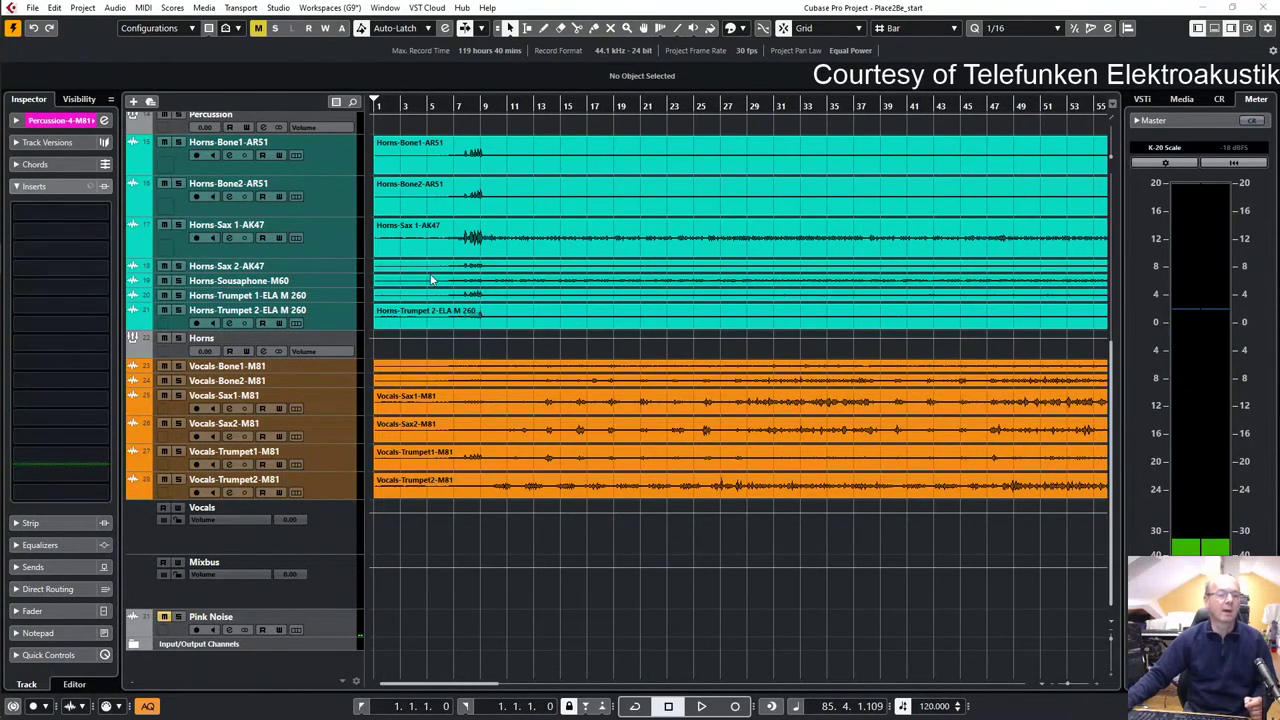
# - Select the Drums group track and show the MixConsole below the arrangement with the drum channels in view
pyautogui.scroll(6, 461, 256)
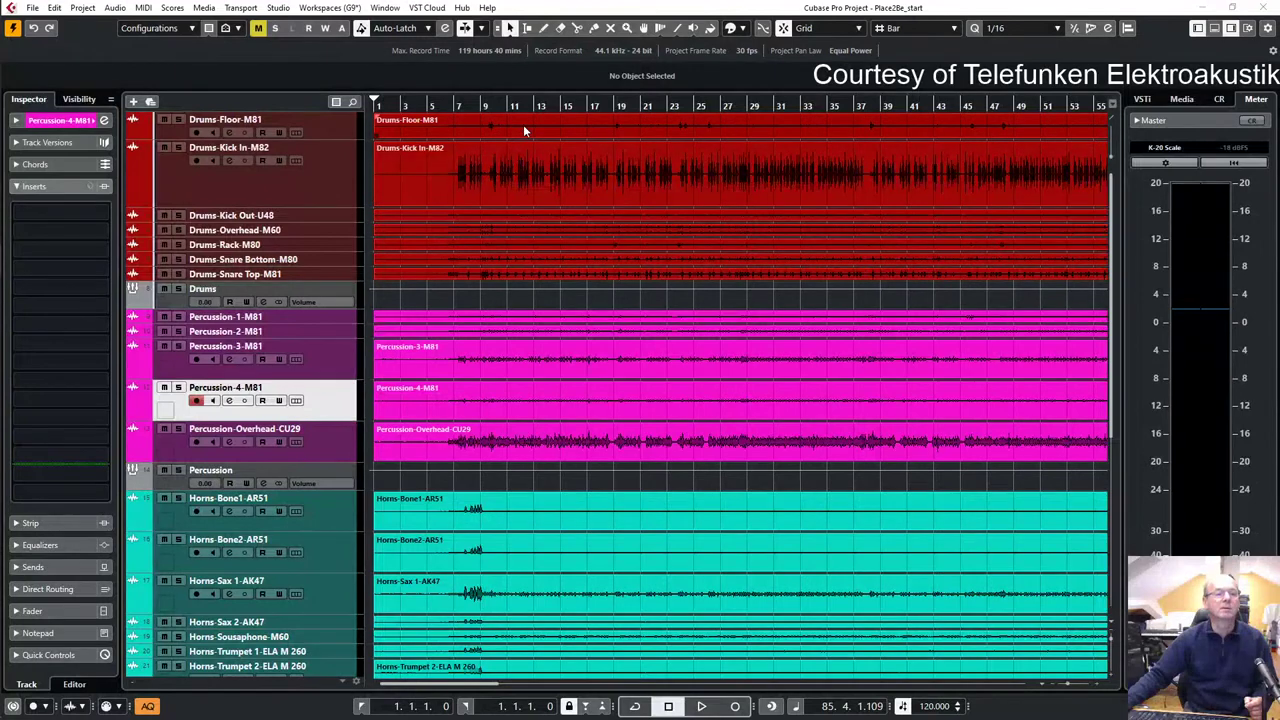
pyautogui.click(181, 305)
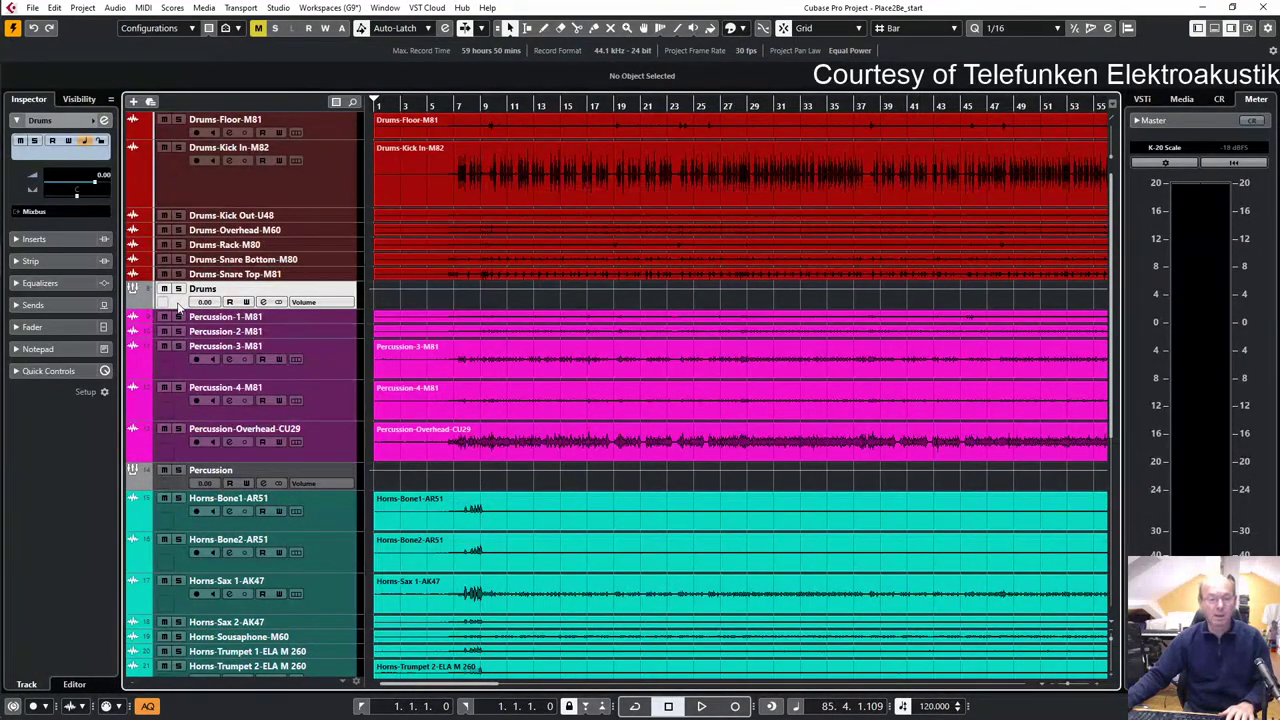
pyautogui.click(1214, 29)
pyautogui.click(1214, 29)
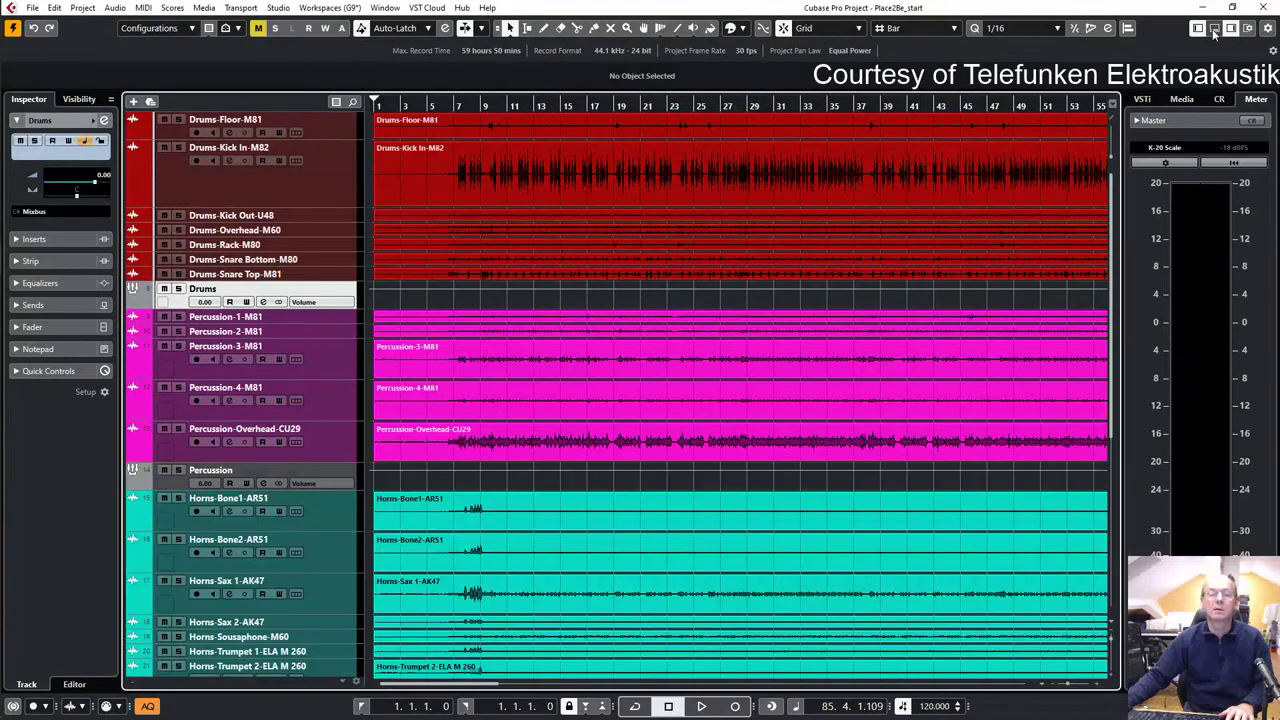
pyautogui.click(1214, 29)
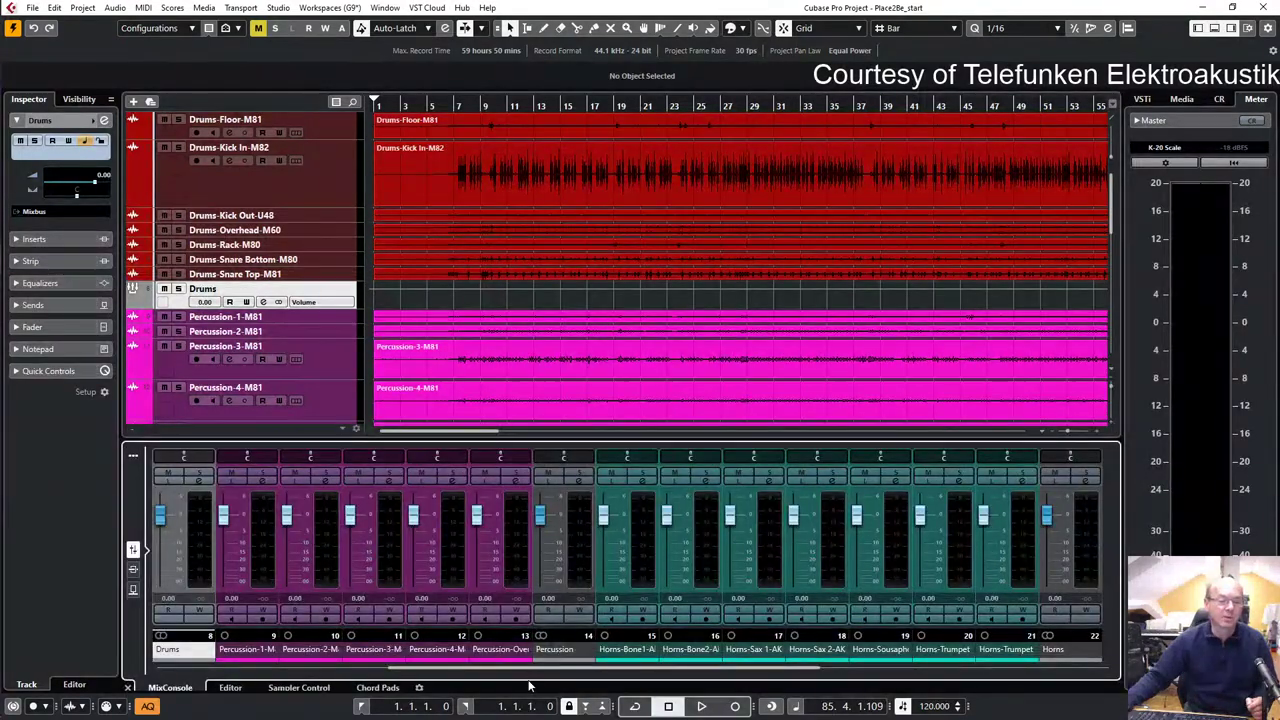
pyautogui.moveTo(543, 669); pyautogui.dragTo(650, 674)
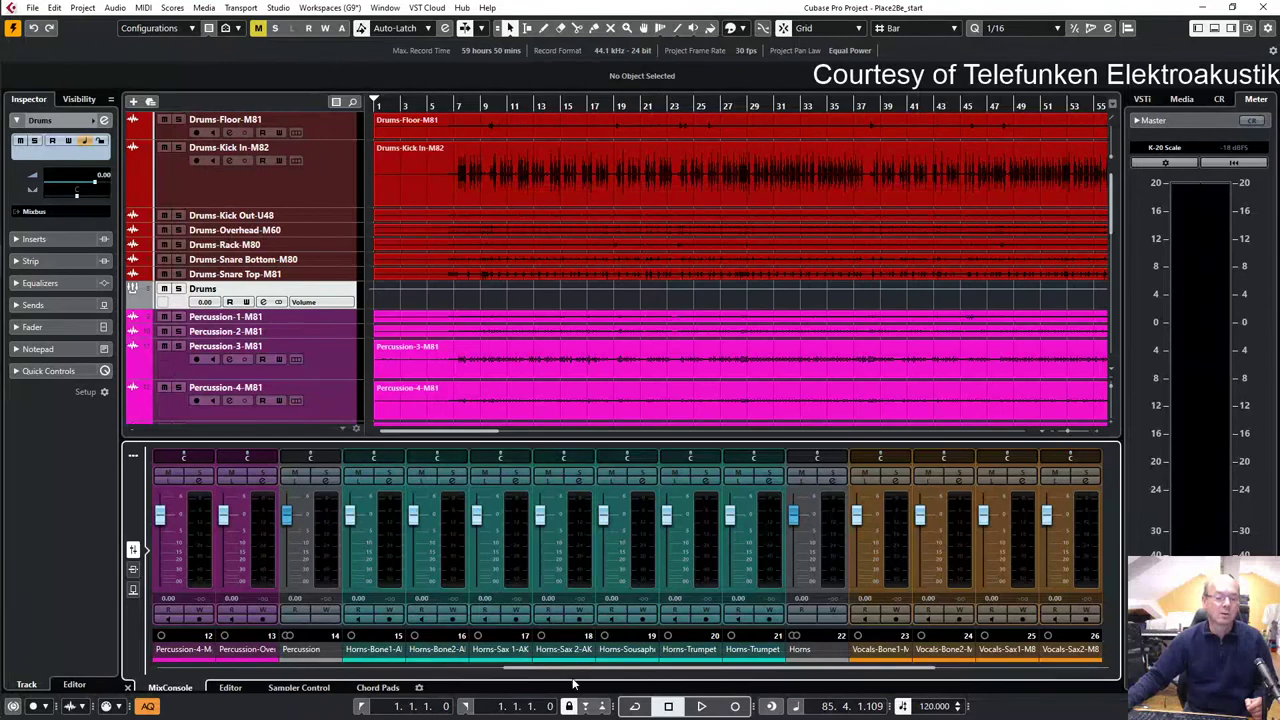
pyautogui.moveTo(584, 672); pyautogui.dragTo(232, 666)
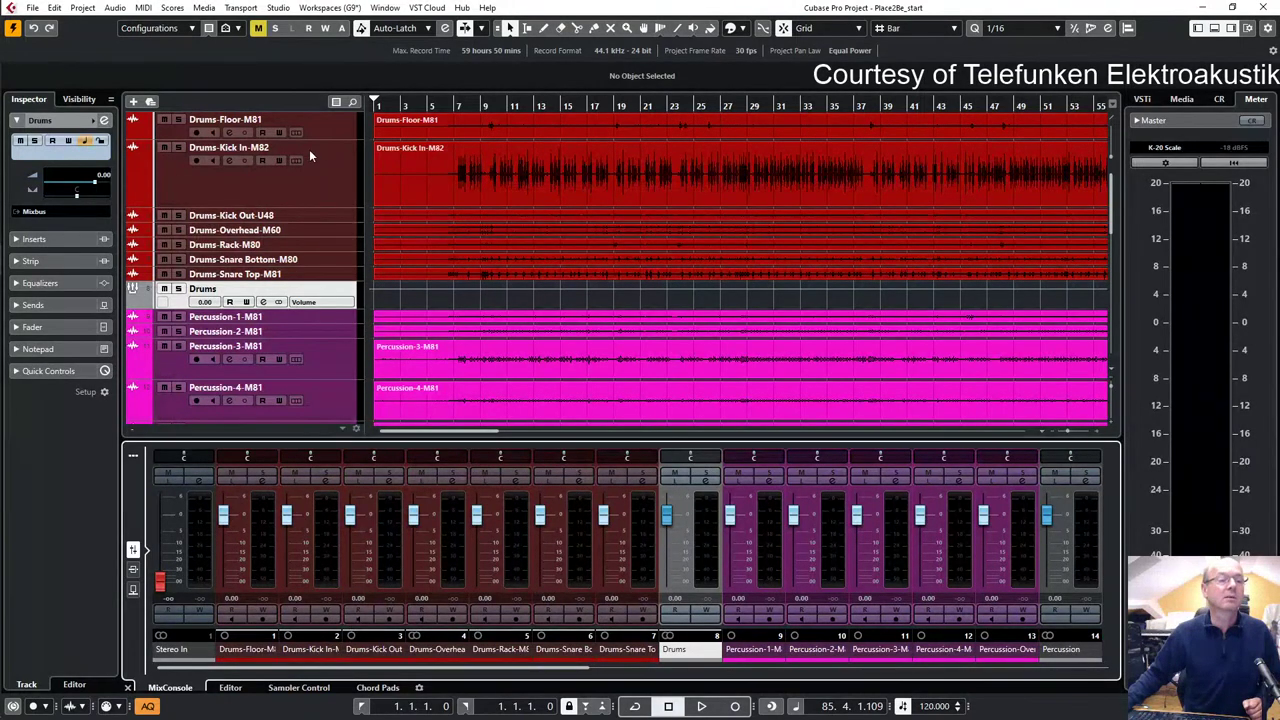
# - Go through the drum tracks from Kick In to Rack and pan Drums-Rack-M80 to L36
pyautogui.click(336, 147)
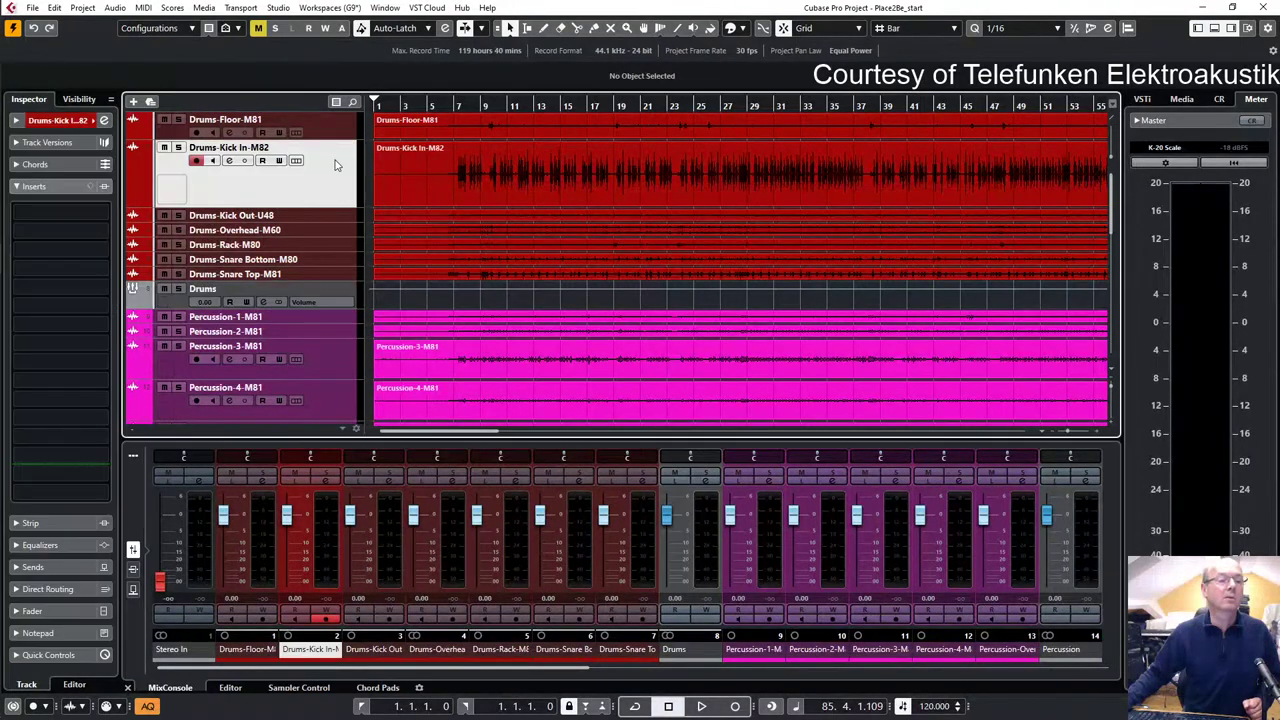
pyautogui.click(326, 229)
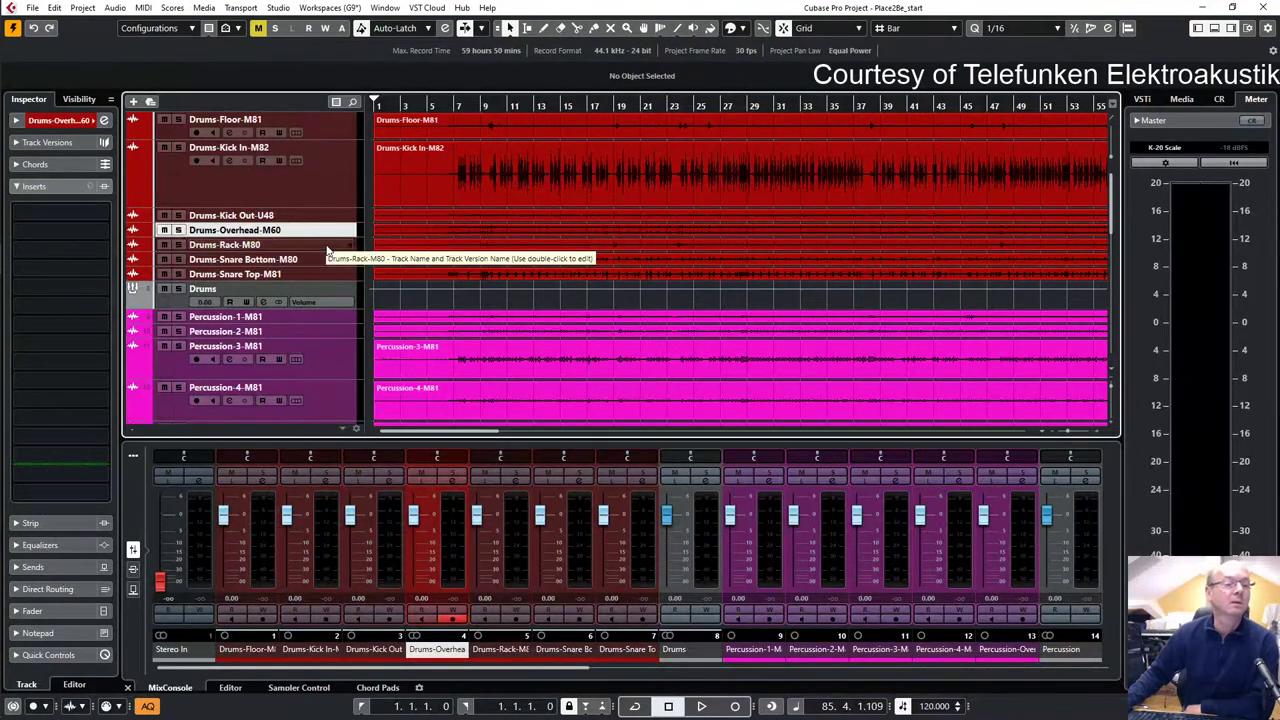
pyautogui.click(327, 249)
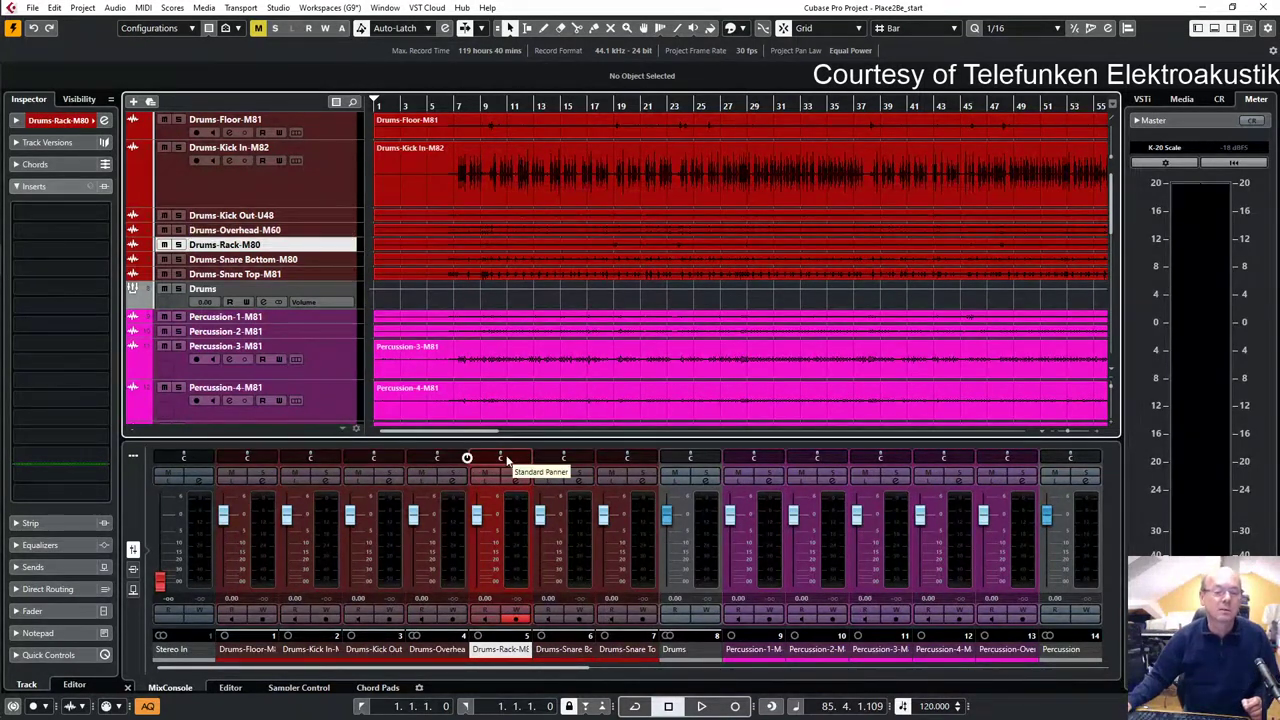
pyautogui.moveTo(507, 460); pyautogui.dragTo(490, 459)
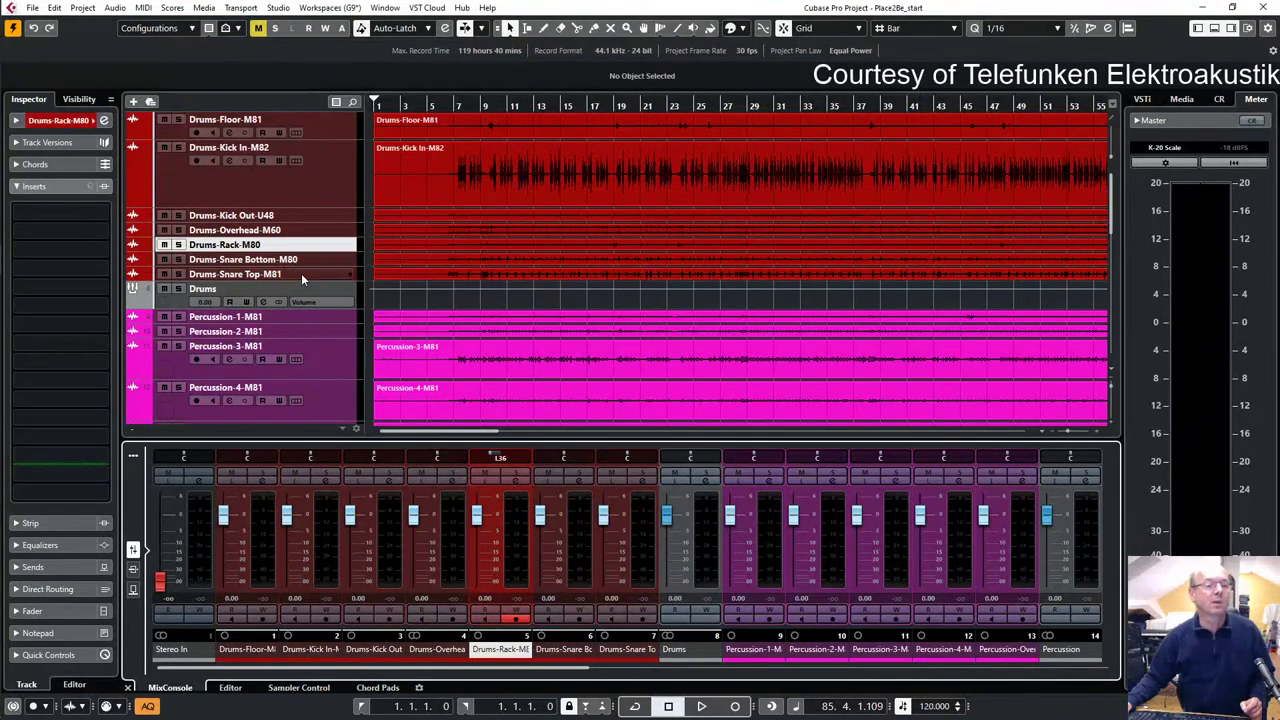
# - Pan Percussion-1 to L27, Percussion-2 to R48, Percussion-3 to L43 and Percussion-4 to R64, and select Percussion-Overhead-CU29
pyautogui.scroll(-2, 321, 272)
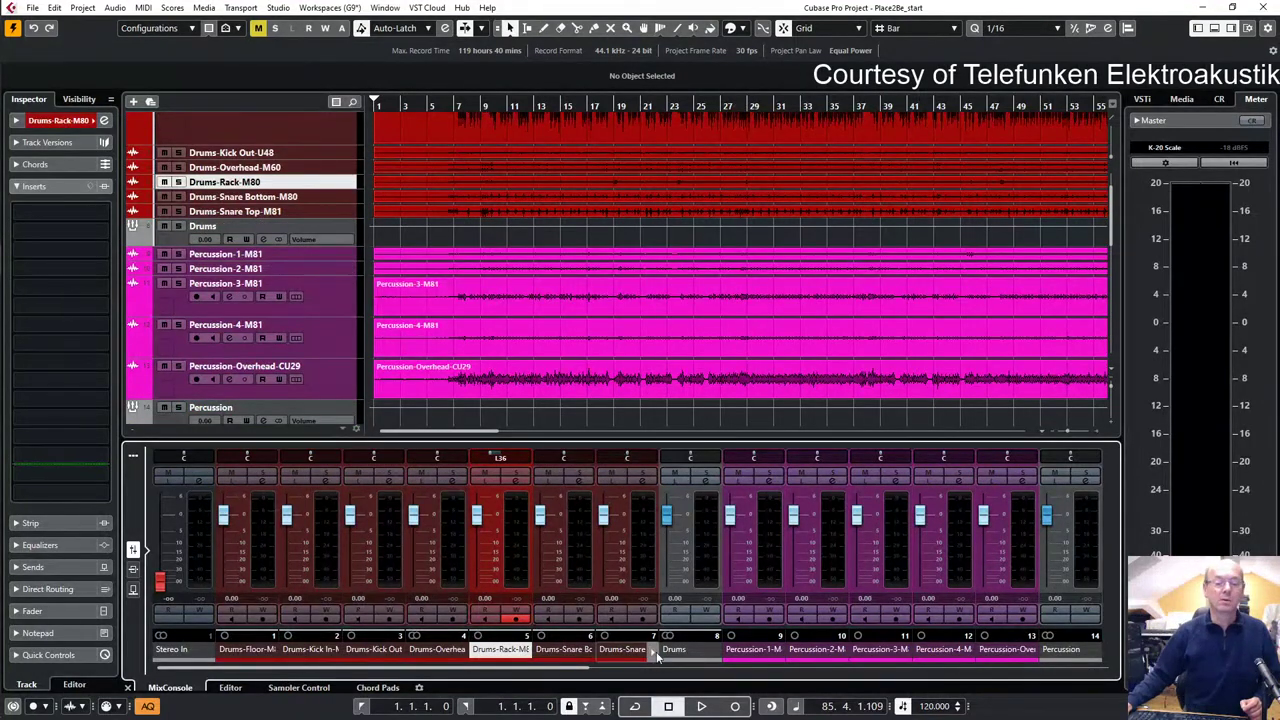
pyautogui.moveTo(757, 460); pyautogui.dragTo(962, 458)
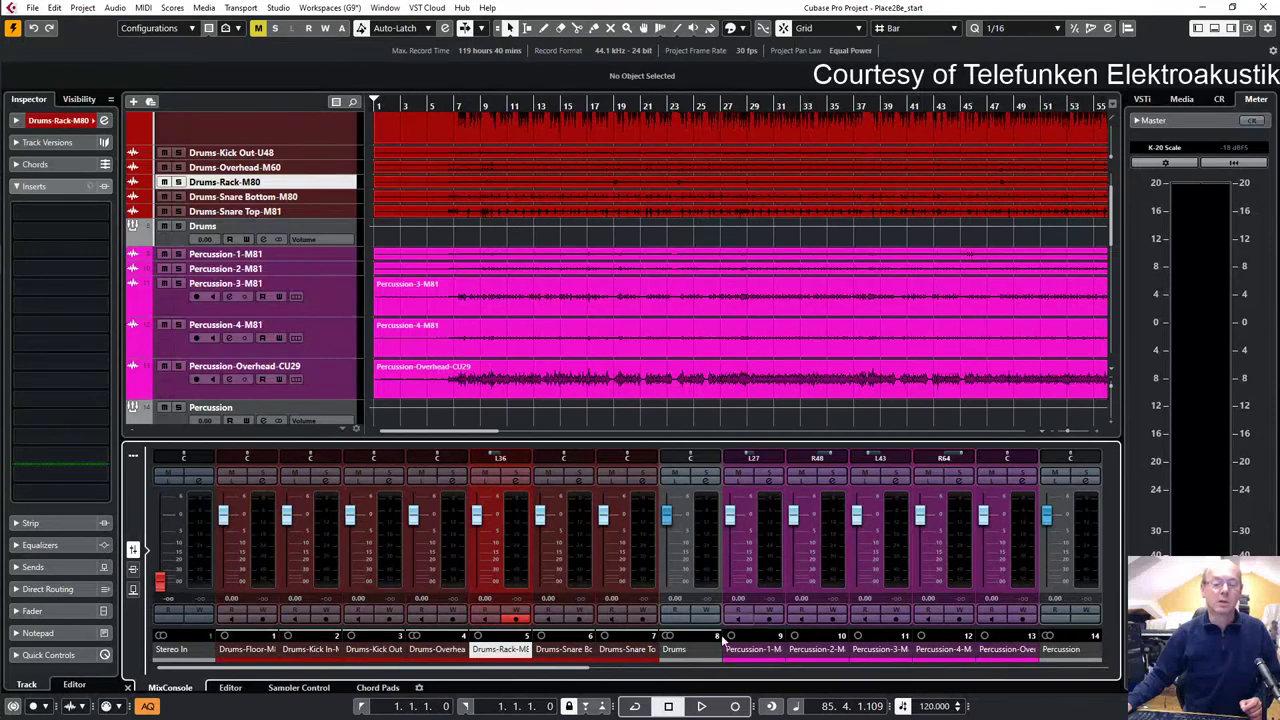
pyautogui.click(345, 385)
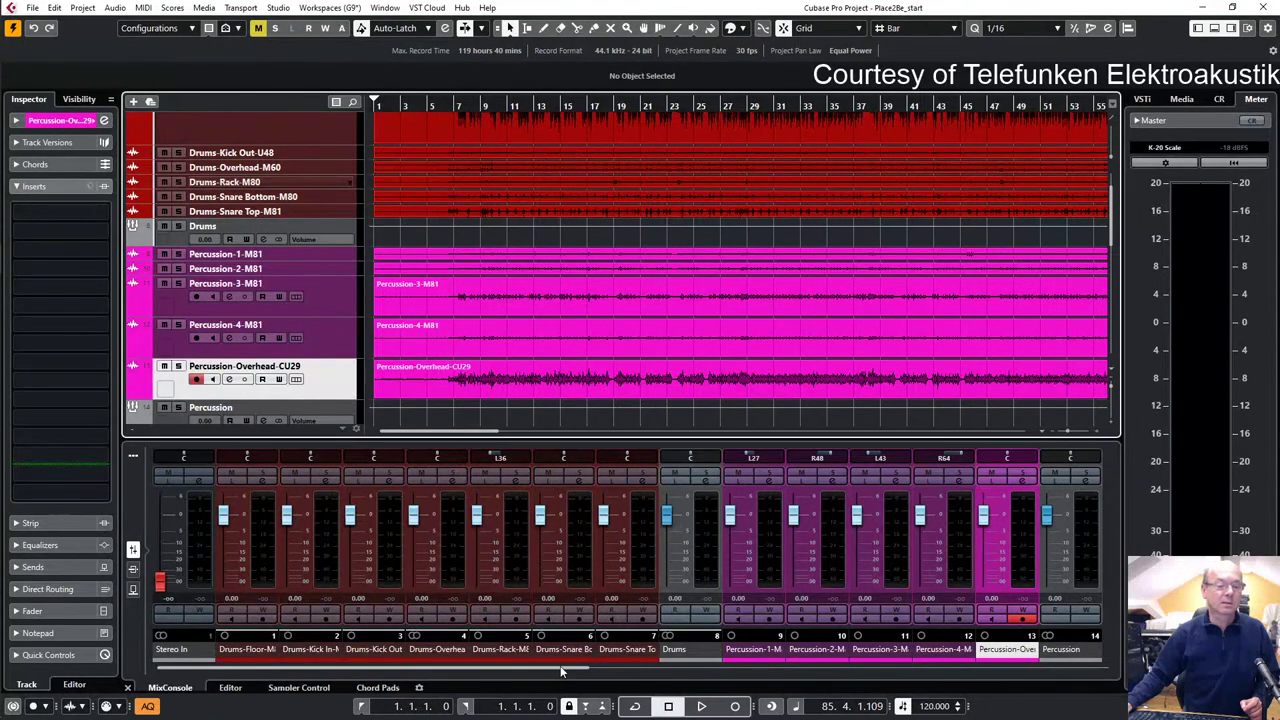
# - Pan Horns-Bone1 and Vocals-Bone1 hard left, and Horns-Bone2 and Vocals-Bone2 hard right
pyautogui.moveTo(561, 672); pyautogui.dragTo(872, 680)
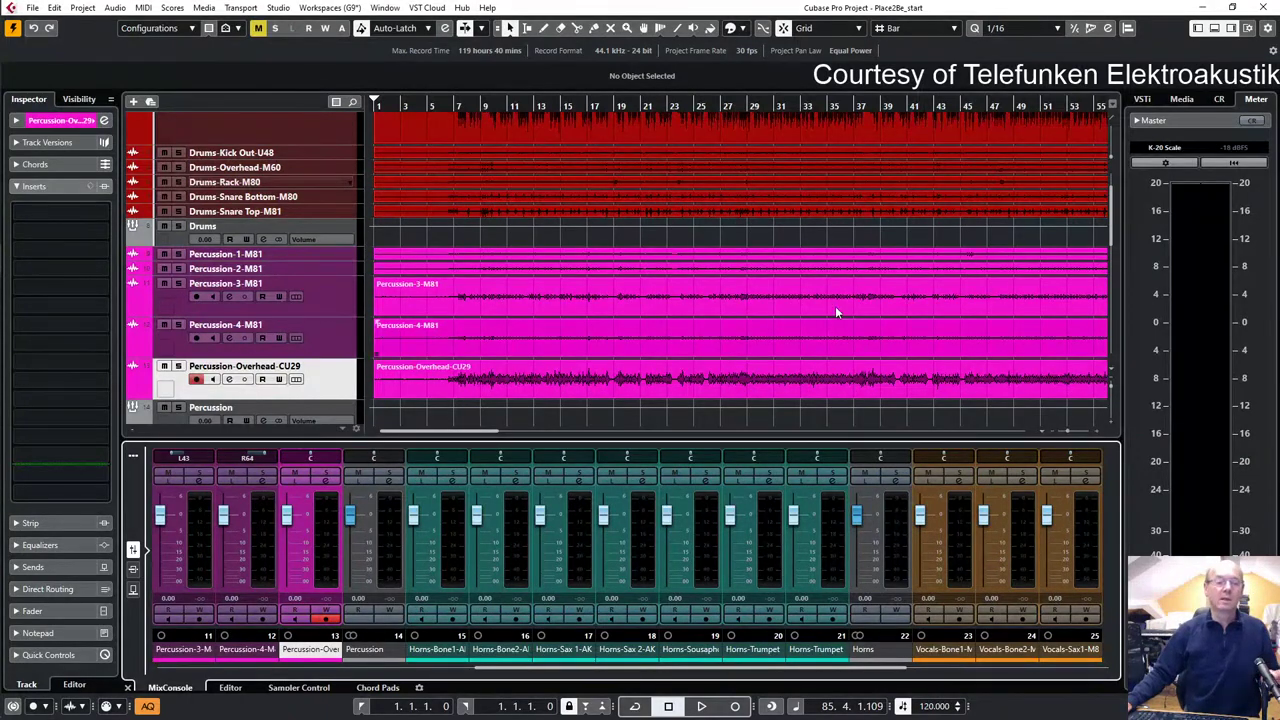
pyautogui.scroll(-5, 838, 312)
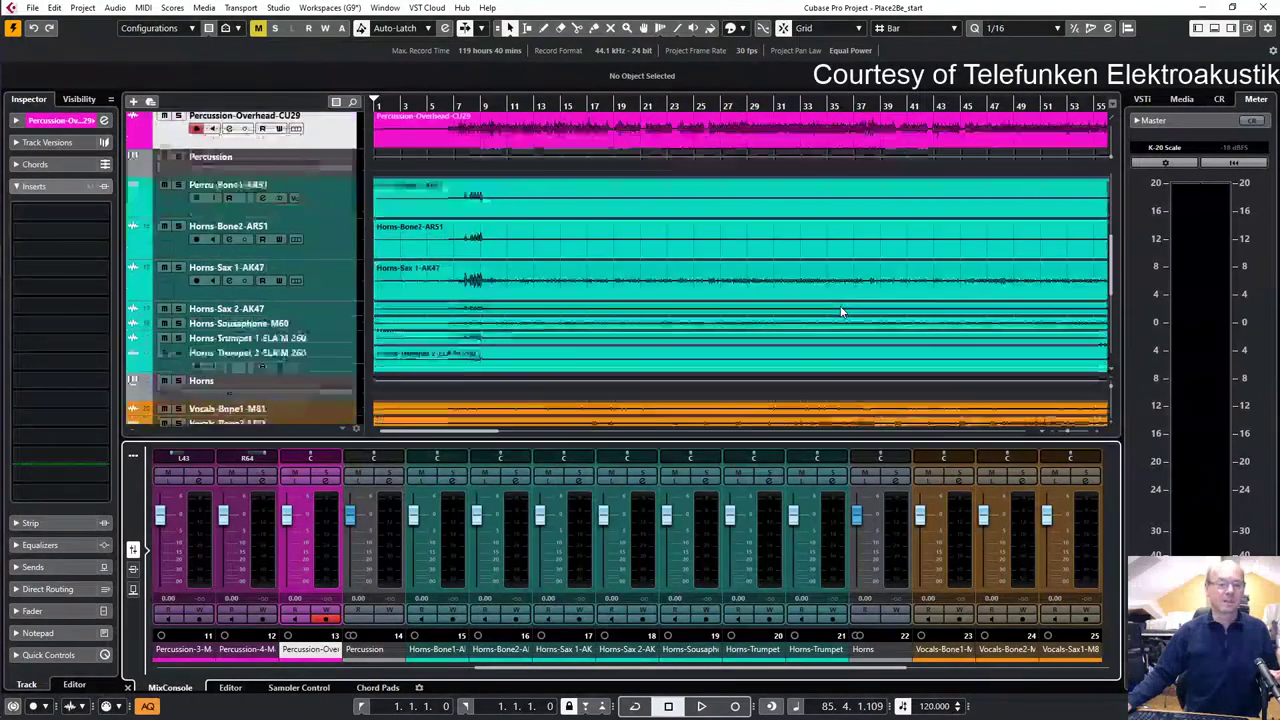
pyautogui.scroll(-2, 850, 312)
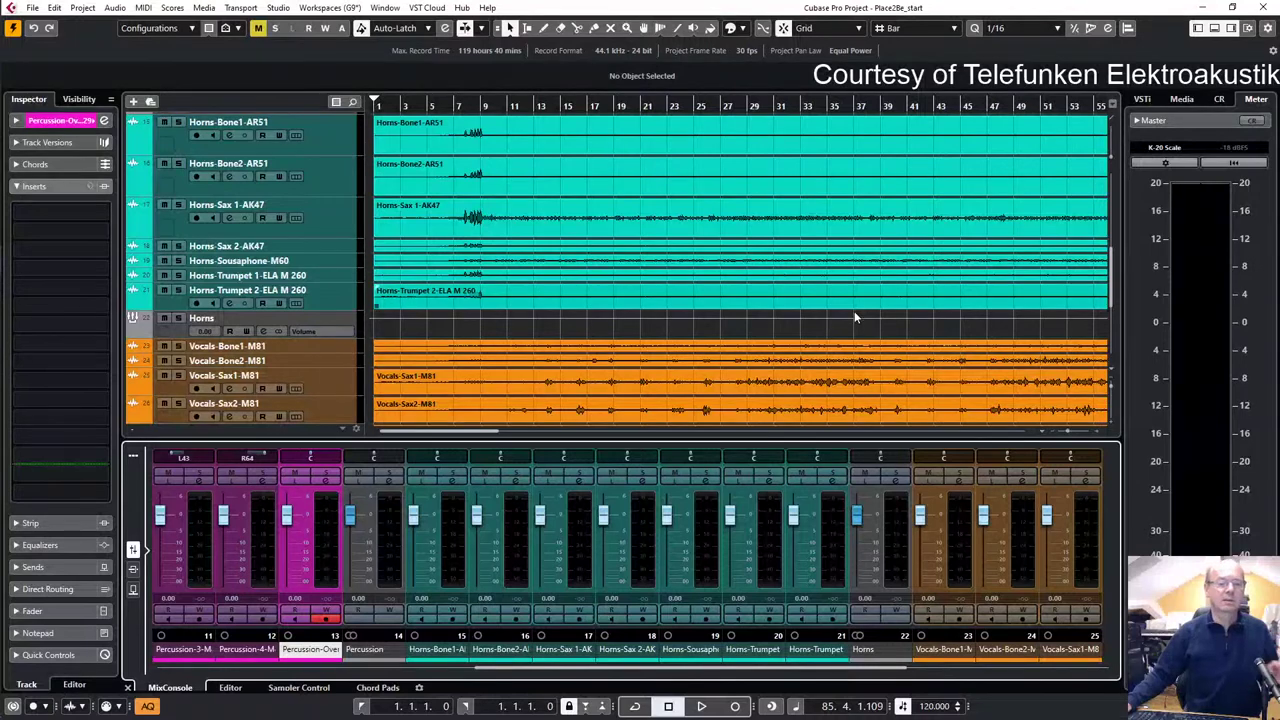
pyautogui.scroll(-3, 855, 317)
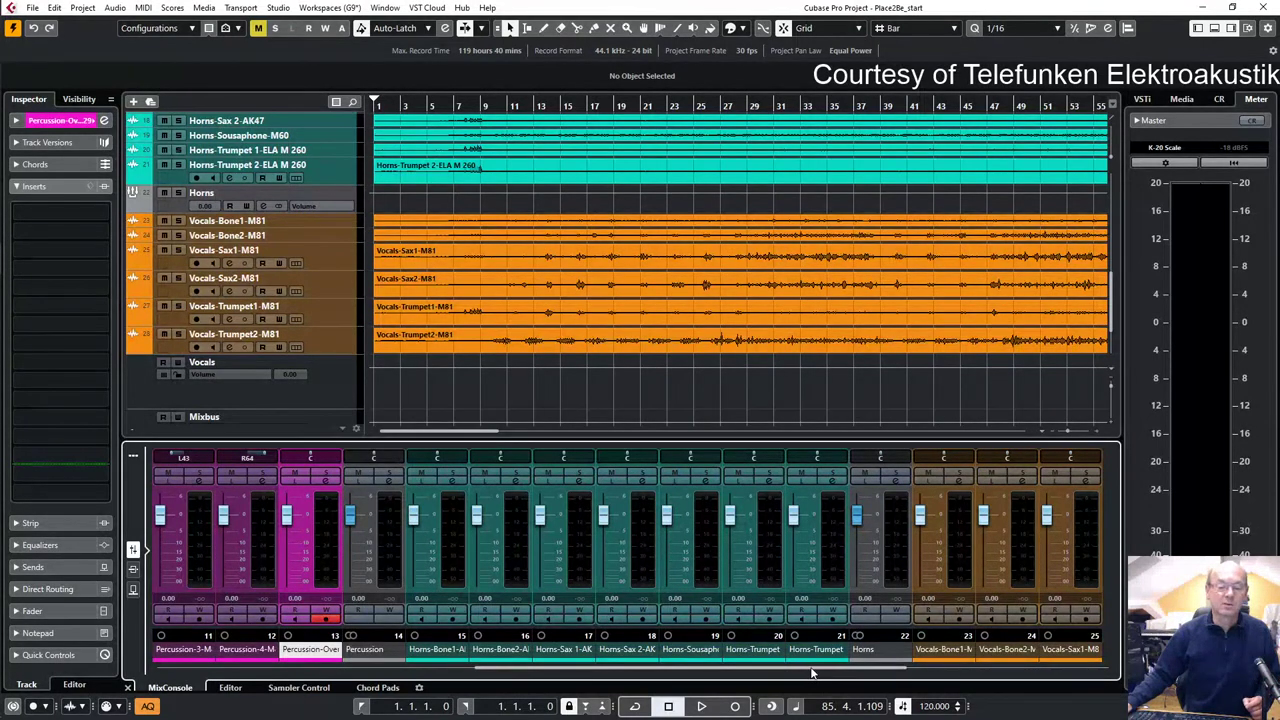
pyautogui.moveTo(811, 671); pyautogui.dragTo(891, 671)
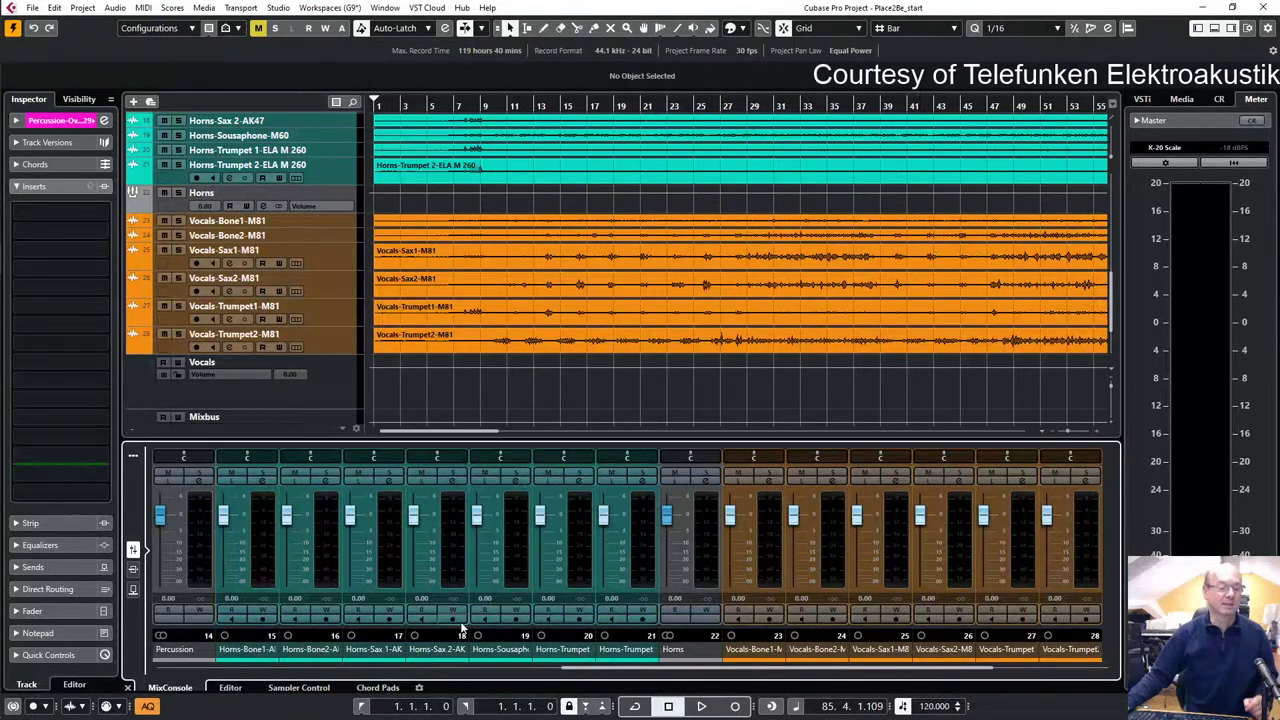
pyautogui.moveTo(247, 457); pyautogui.dragTo(201, 463)
pyautogui.moveTo(310, 457); pyautogui.dragTo(359, 459)
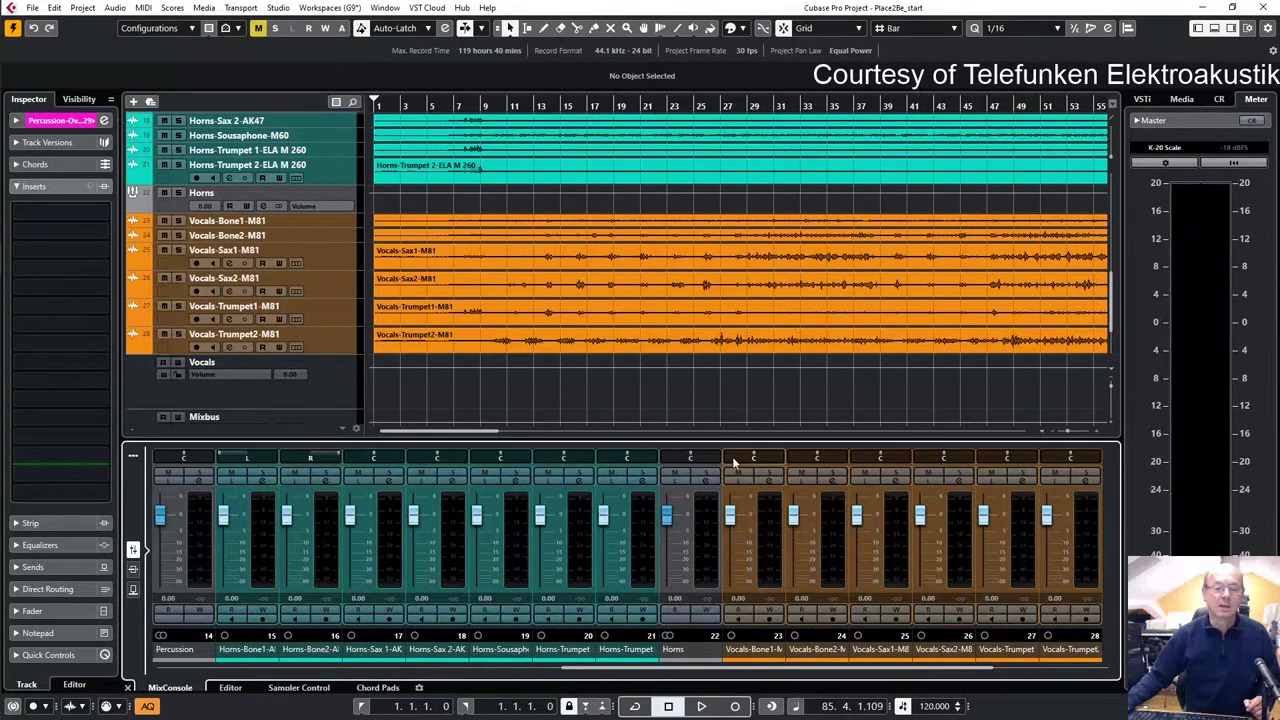
pyautogui.moveTo(753, 457); pyautogui.dragTo(705, 460)
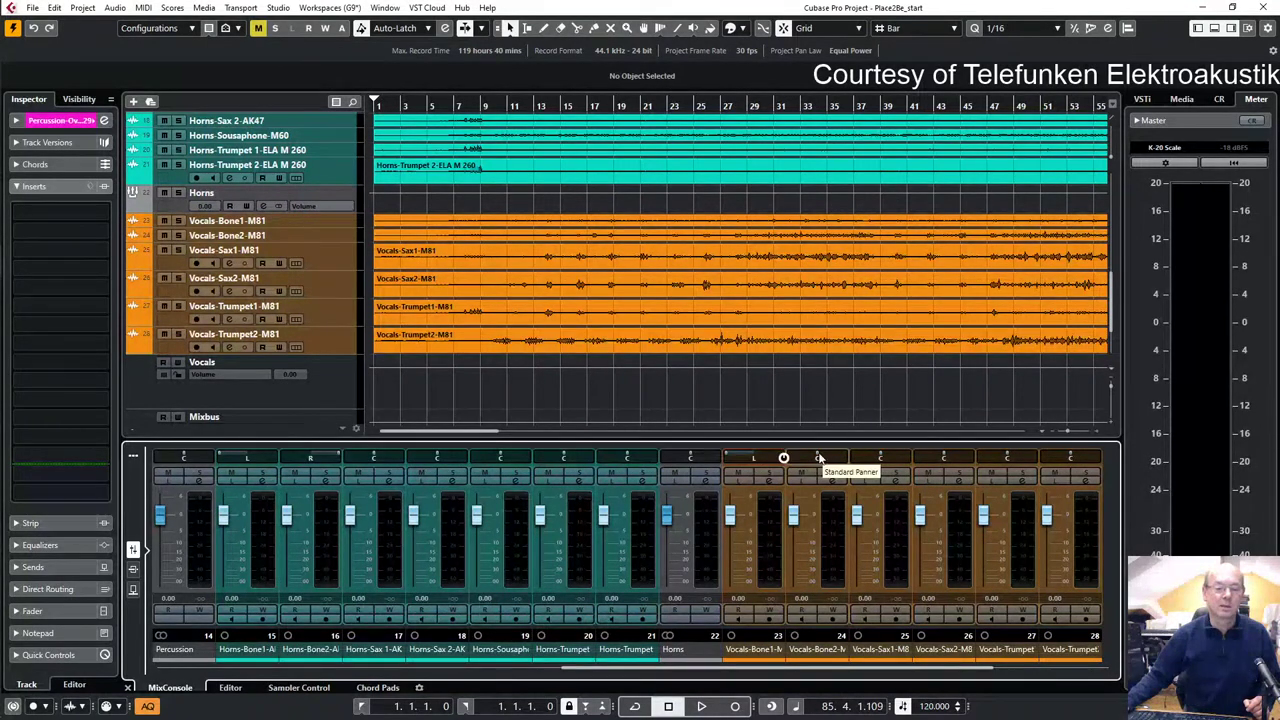
pyautogui.moveTo(818, 457); pyautogui.dragTo(850, 452)
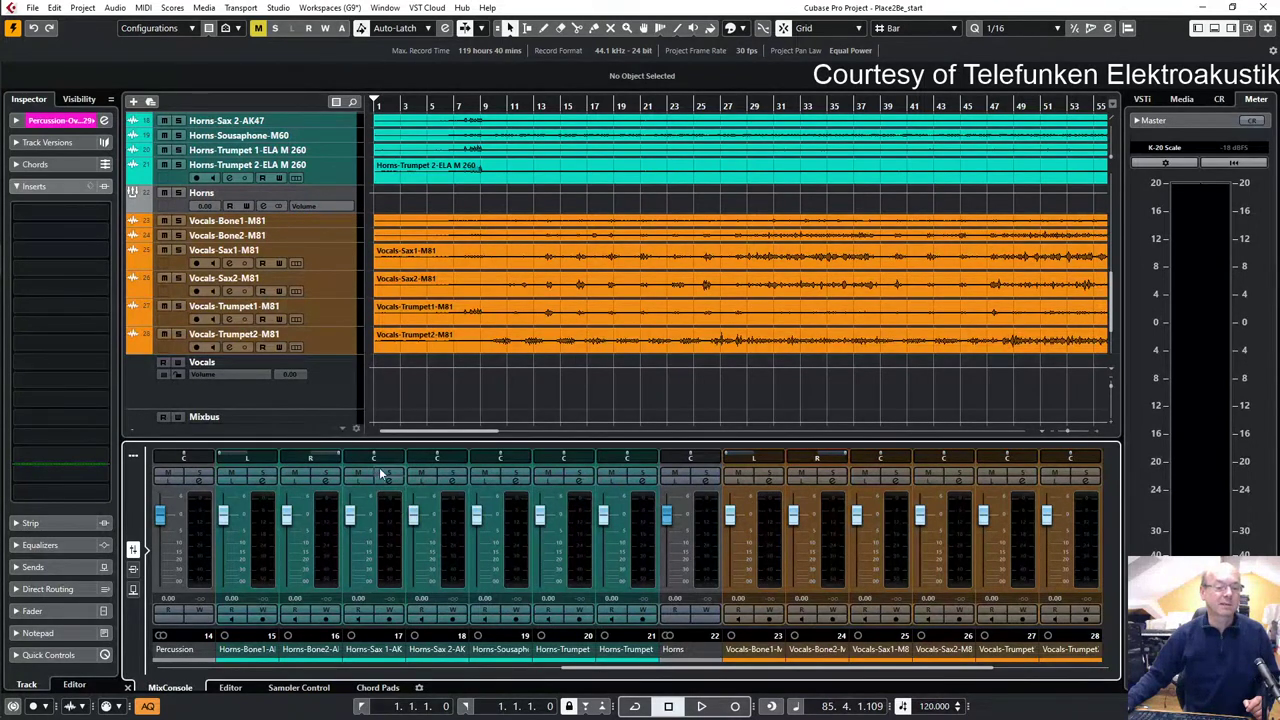
# - Pan Horns-Sax 1 to L50, Horns-Sax 2 to R59, Vocals-Sax1 to L50, Vocals-Sax2 to R52 and Horns-Sousaphone to L39
pyautogui.moveTo(375, 457); pyautogui.dragTo(340, 458)
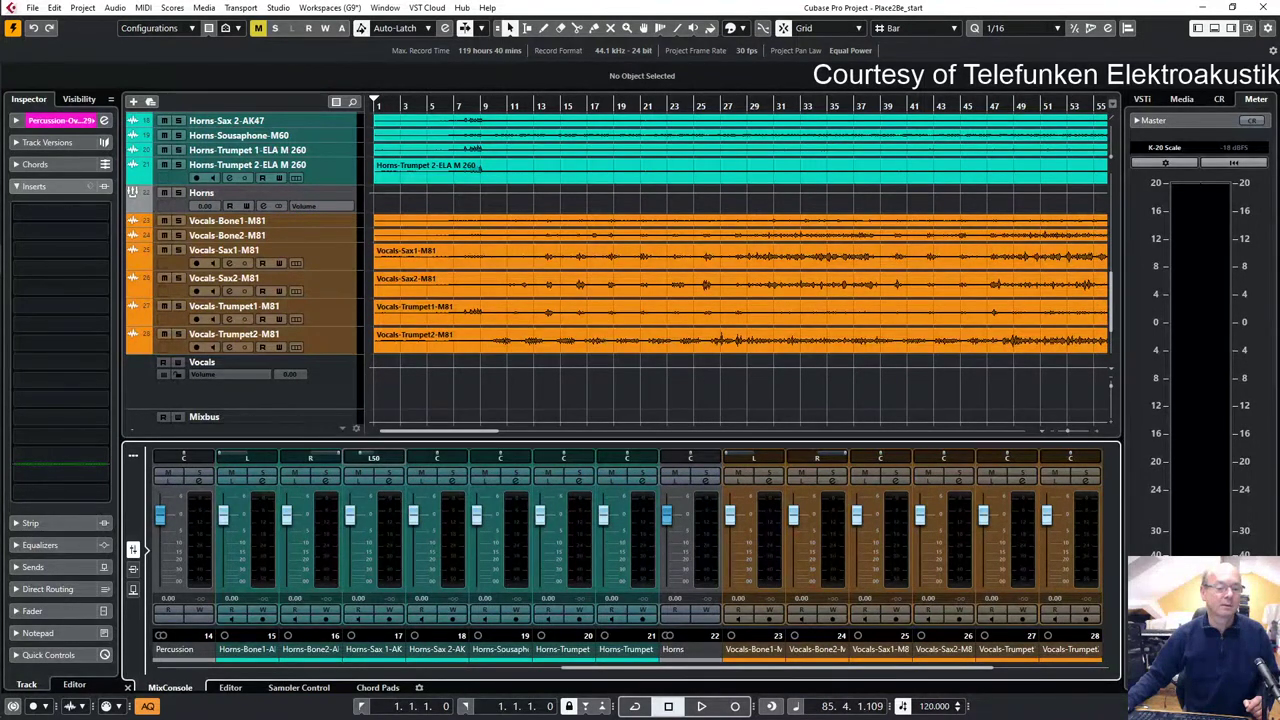
pyautogui.moveTo(437, 457); pyautogui.dragTo(472, 457)
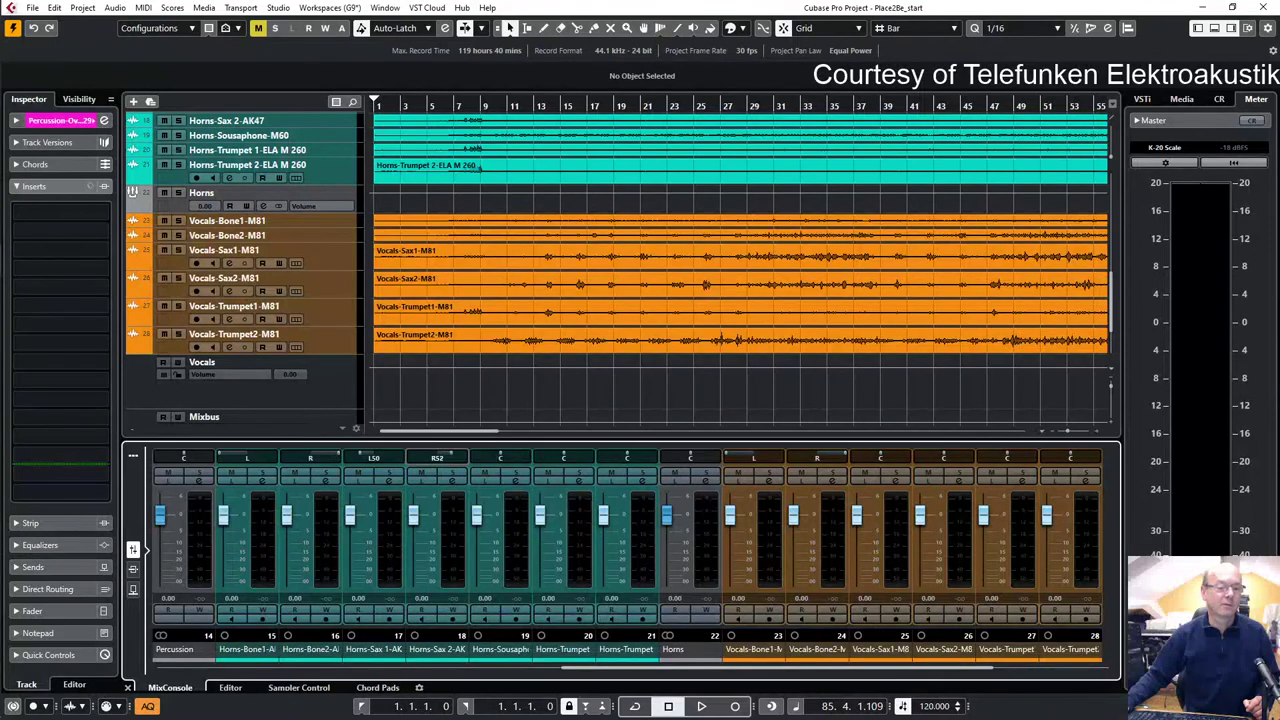
pyautogui.moveTo(884, 457); pyautogui.dragTo(956, 457)
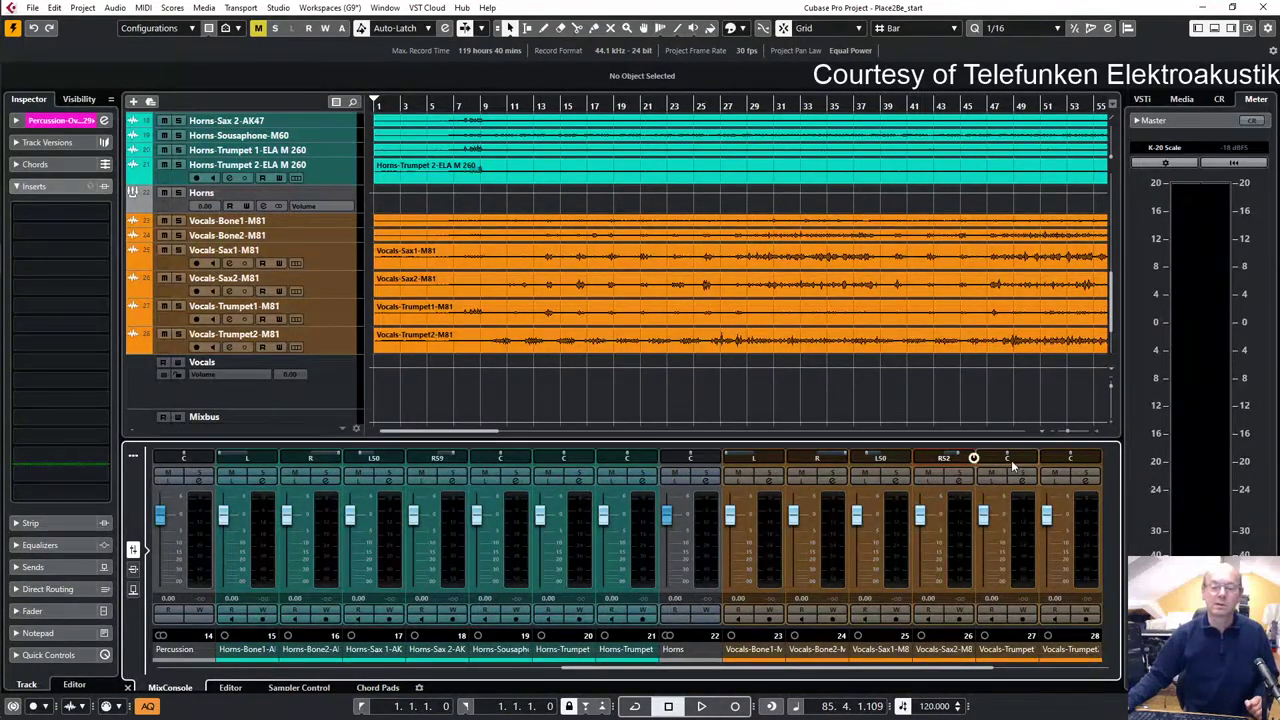
pyautogui.moveTo(513, 459); pyautogui.dragTo(490, 459)
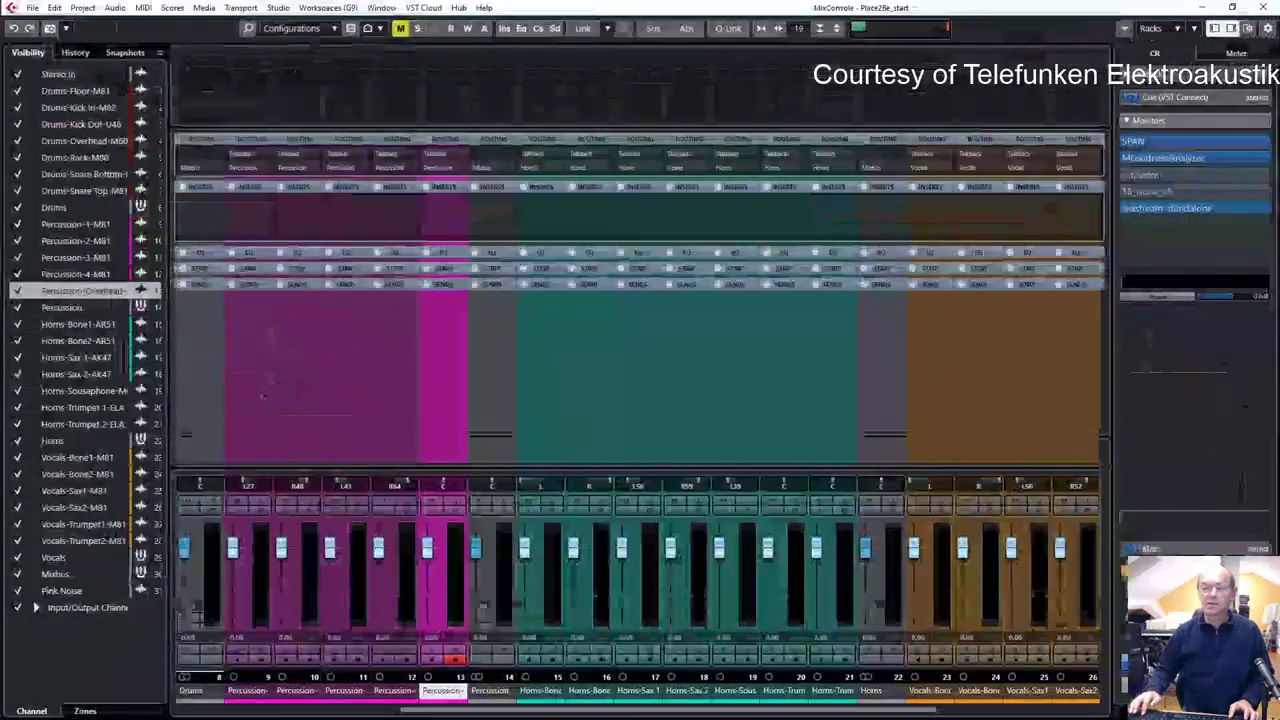
# - Save a snapshot of the current mixer settings in the full MixConsole
pyautogui.click(64, 31)
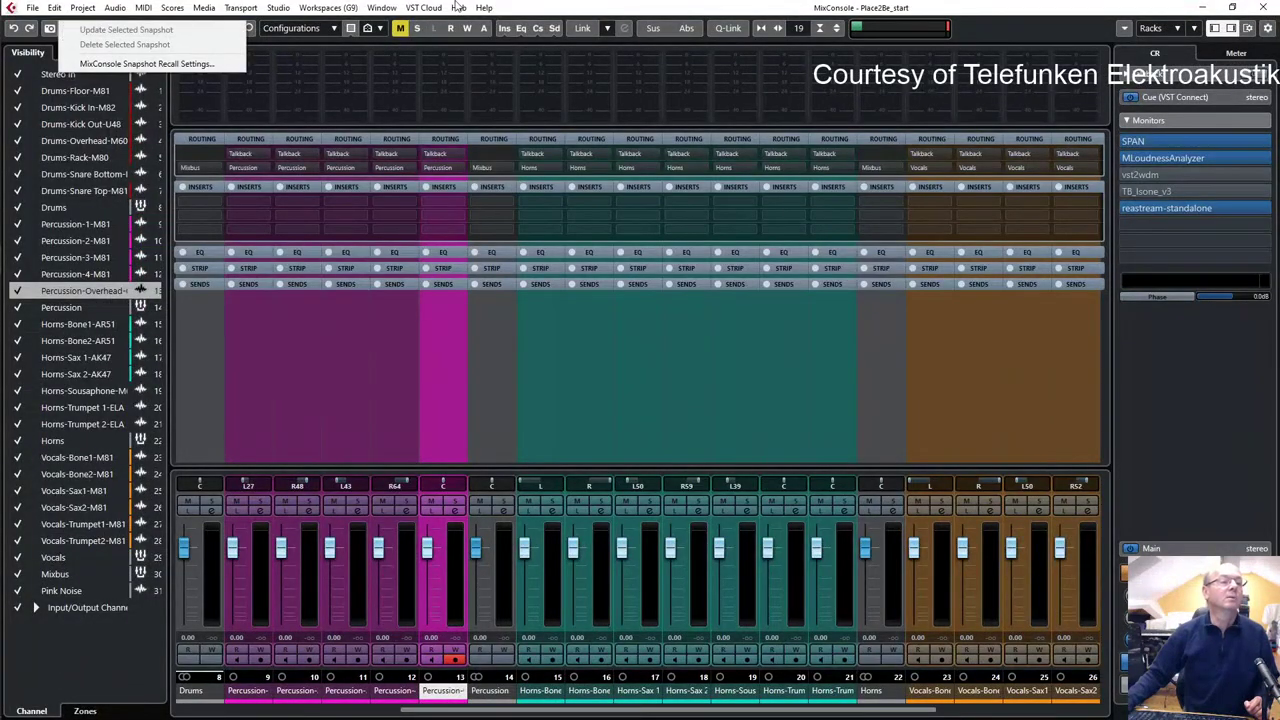
pyautogui.click(64, 31)
pyautogui.click(50, 29)
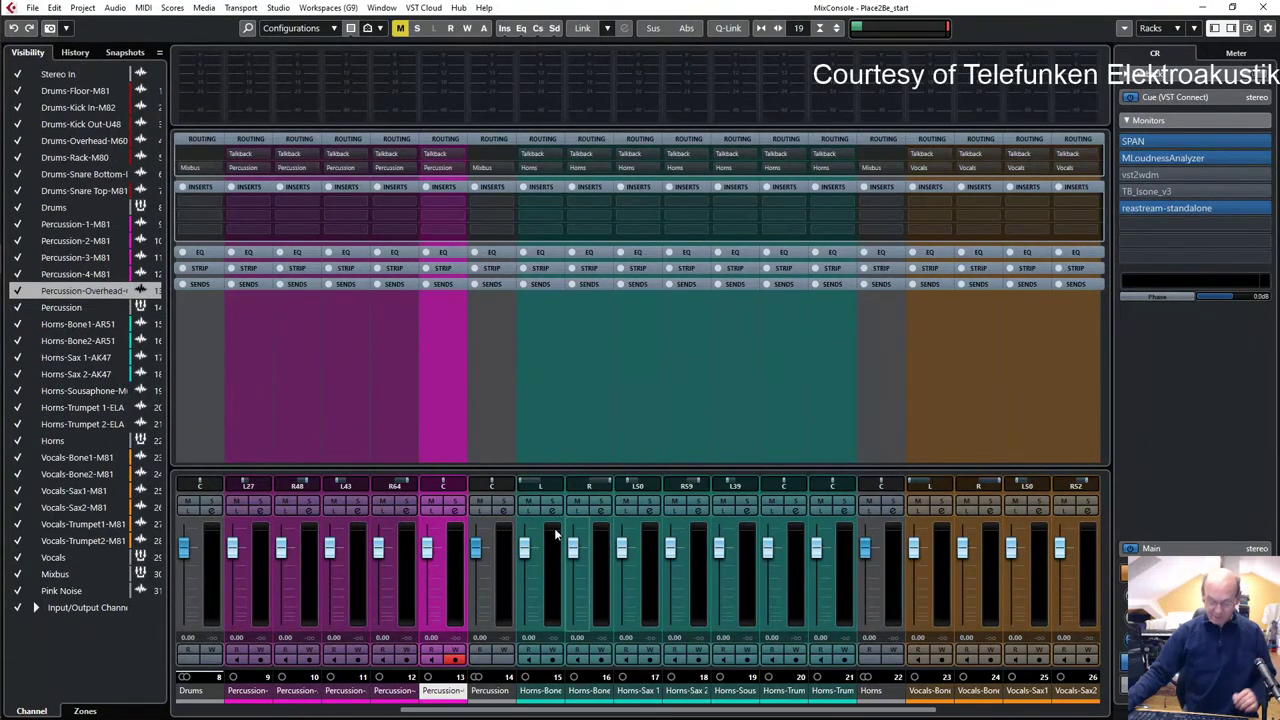
# - Narrow the MixConsole channel strips so that 27 channels fit in view, starting from Stereo In
pyautogui.press('g')
pyautogui.press('g')
pyautogui.press('g')
pyautogui.press('g')
pyautogui.press('g')
pyautogui.press('g')
pyautogui.press('g')
pyautogui.press('g')
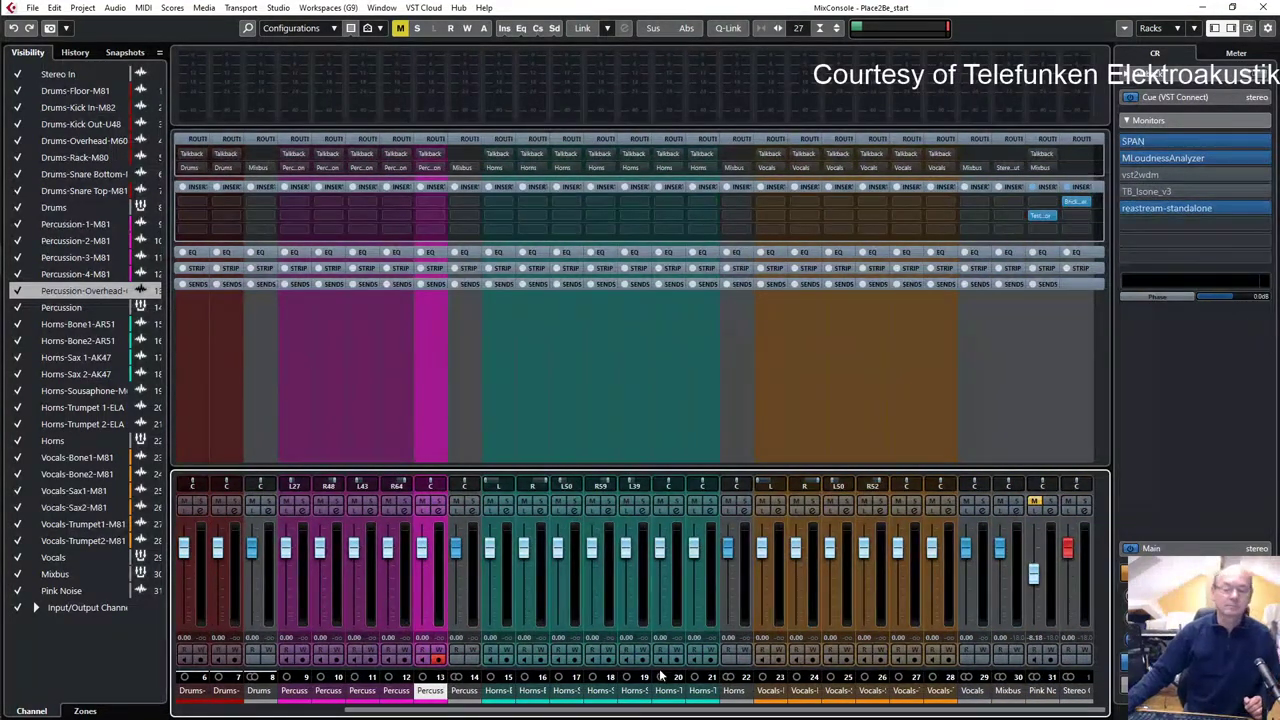
pyautogui.moveTo(660, 711); pyautogui.dragTo(510, 711)
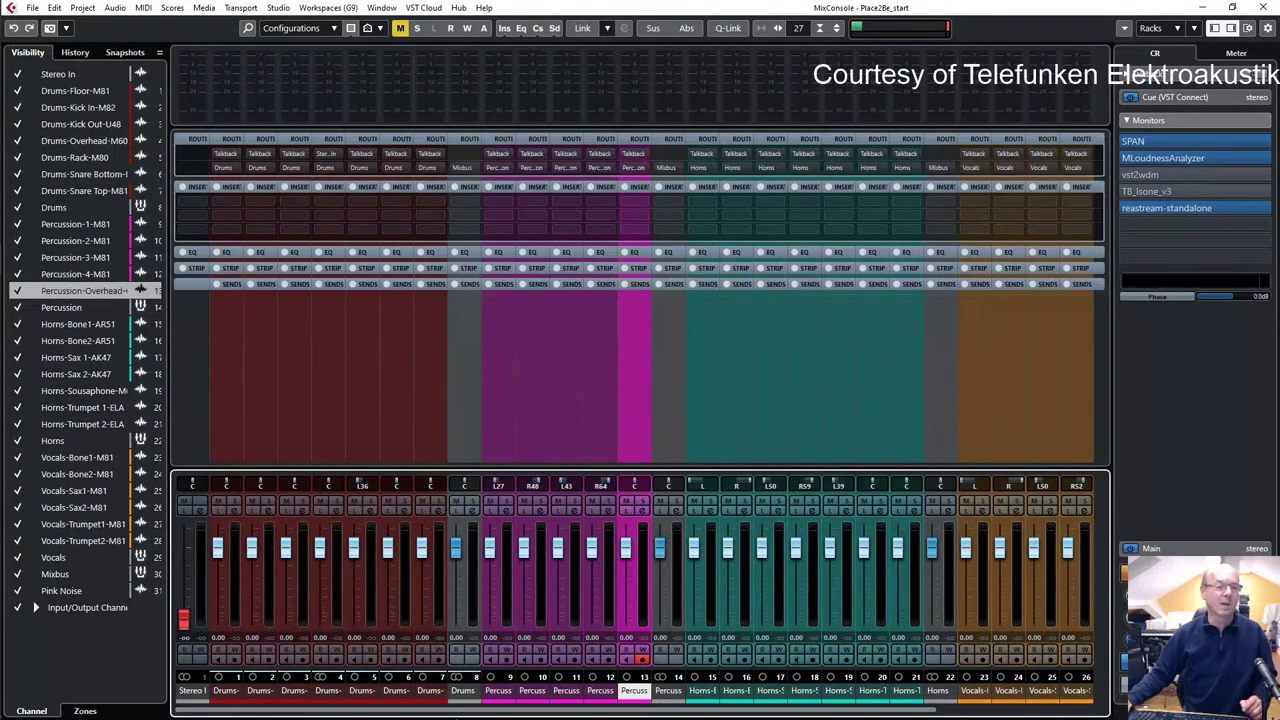
# - Update Snapshot 1 with the current mixer settings
pyautogui.click(64, 30)
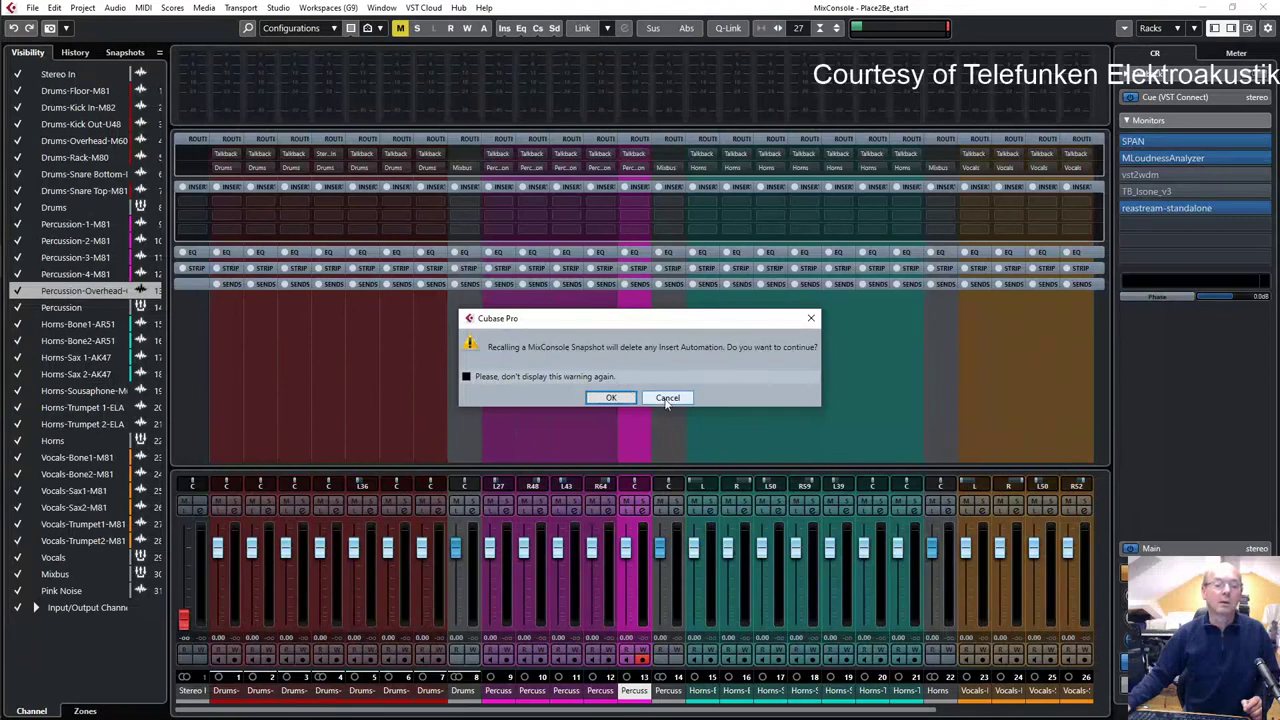
pyautogui.click(611, 397)
pyautogui.click(65, 28)
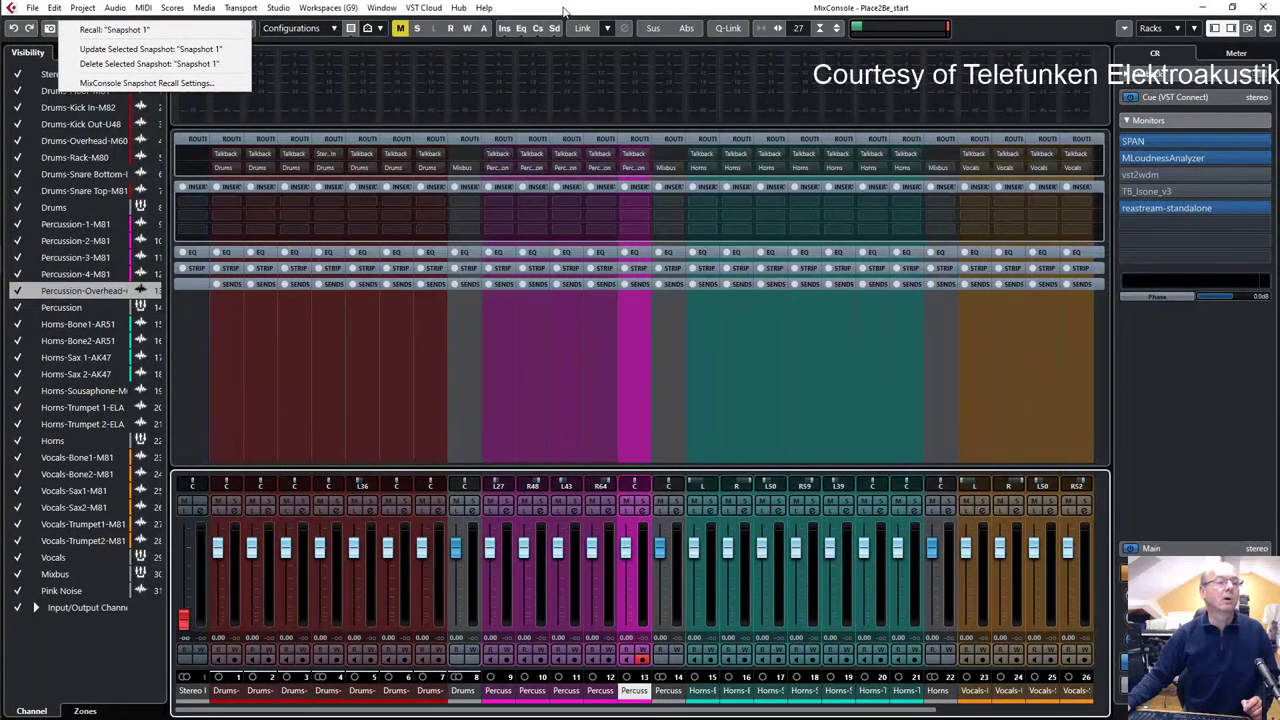
pyautogui.click(540, 14)
pyautogui.click(66, 28)
pyautogui.click(97, 47)
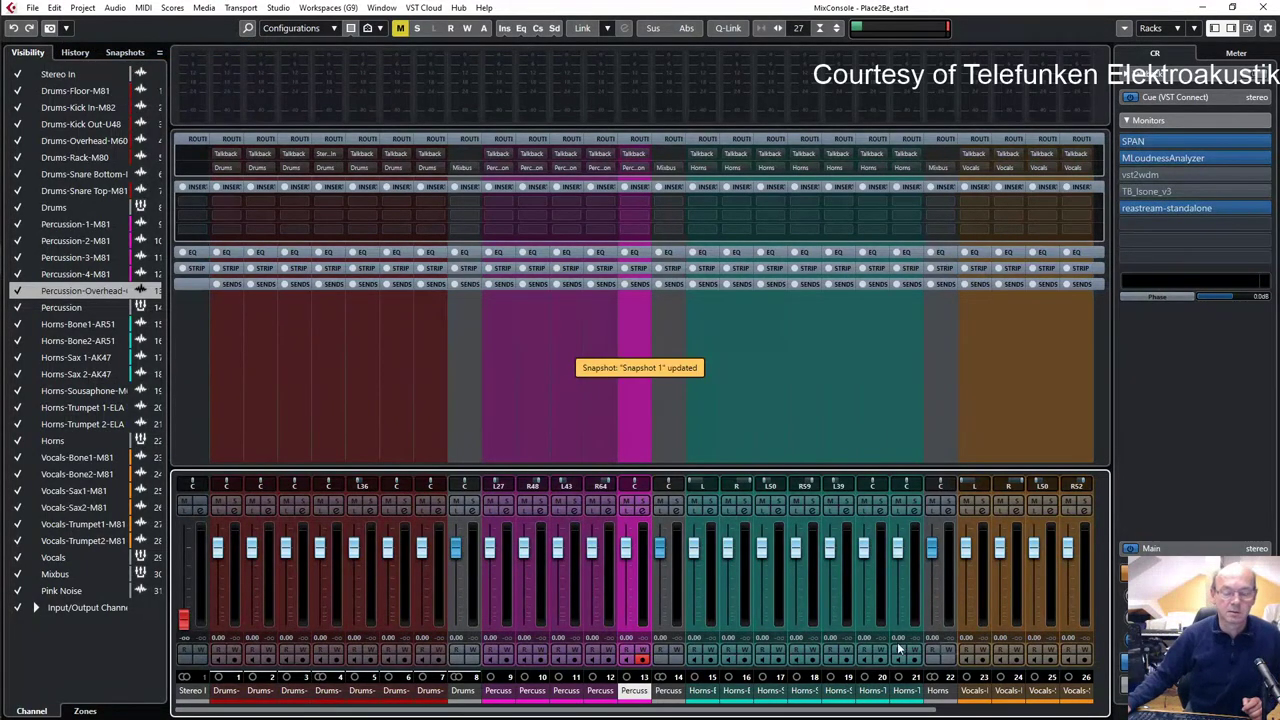
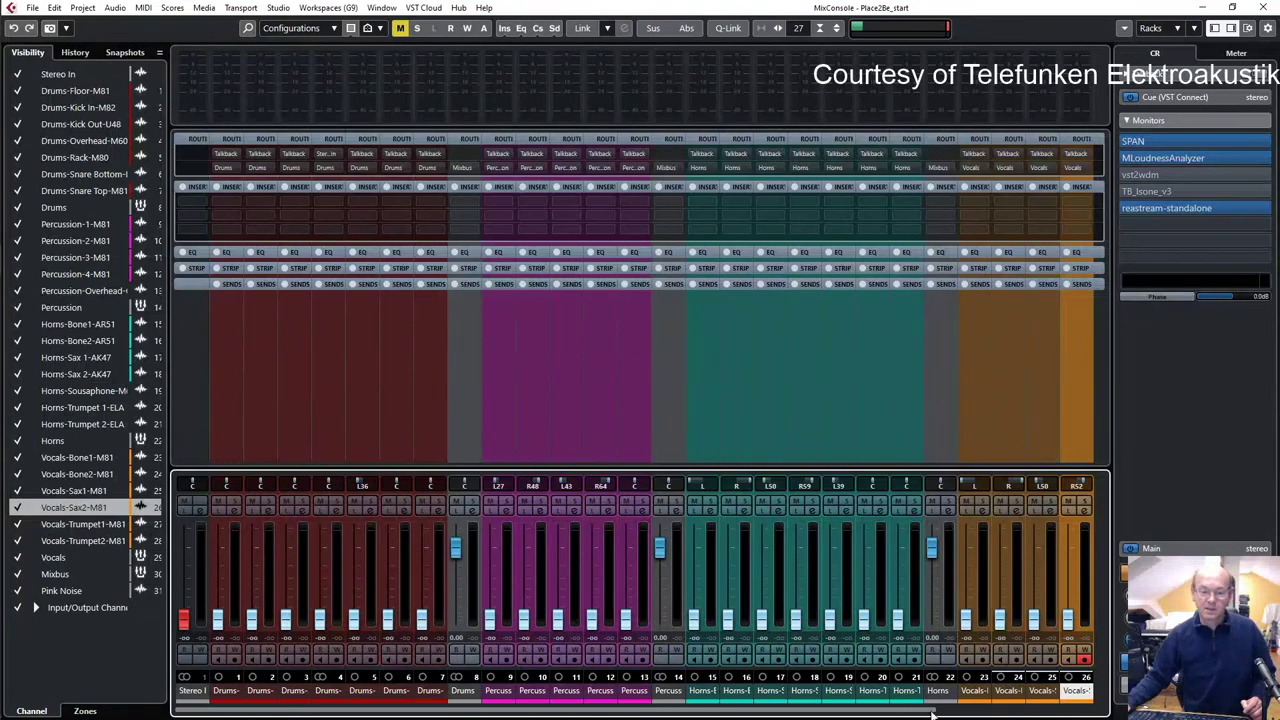
# - Pull the faders of Vocals-Trumpet1 and Vocals-Trumpet2 down to minus infinity
pyautogui.moveTo(920, 714); pyautogui.dragTo(1088, 716)
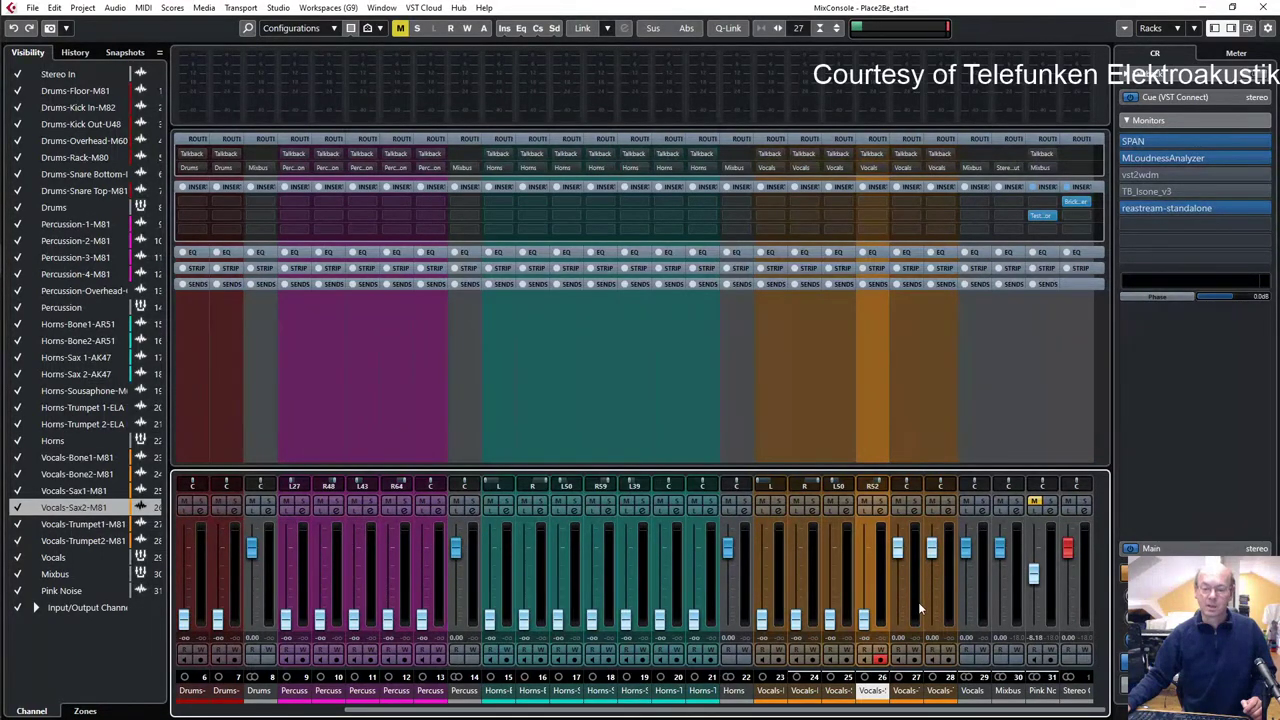
pyautogui.press('Right')
pyautogui.press('Right')
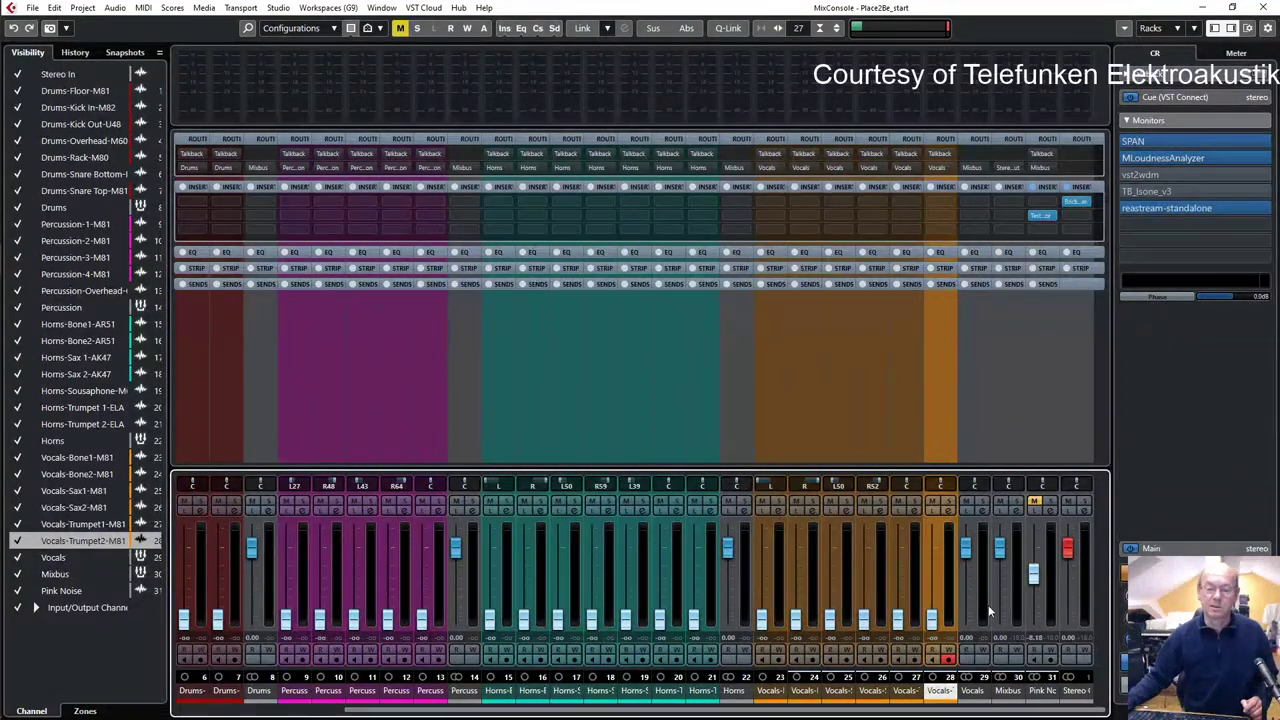
# - Unmute and solo the Pink Noise channel, and raise the Stereo Out fader to 4.90 dB
pyautogui.click(1037, 505)
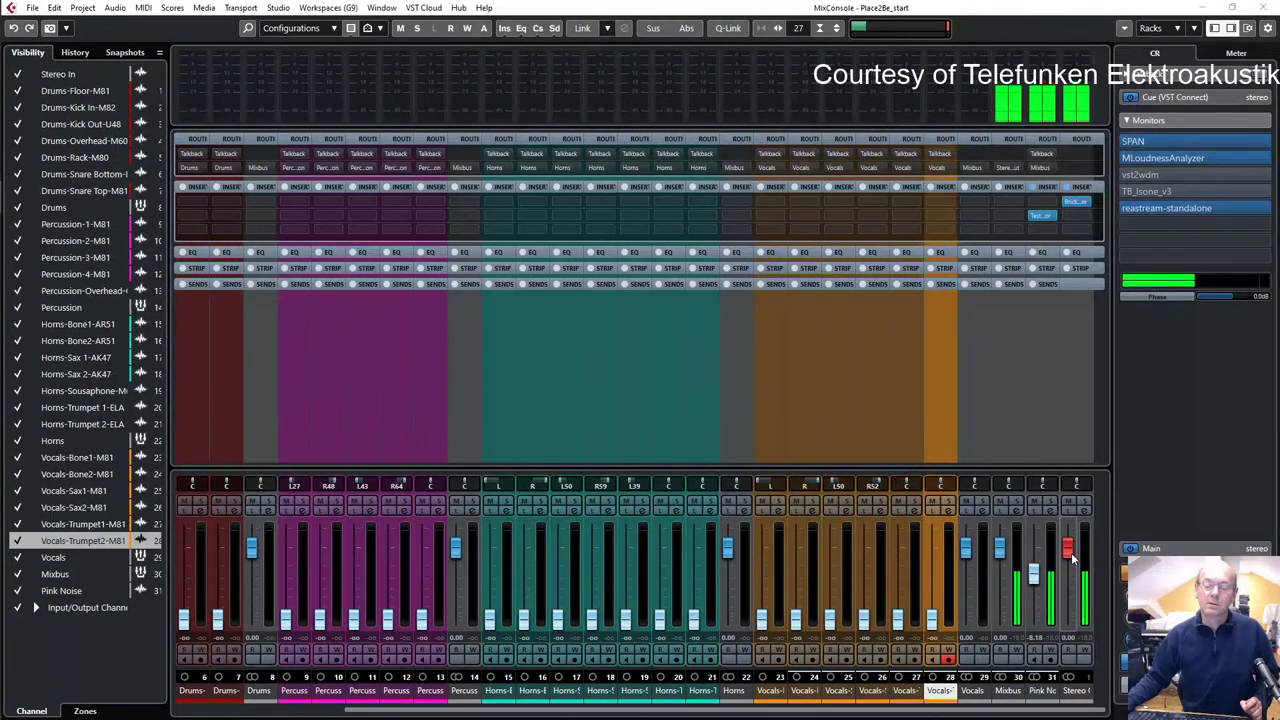
pyautogui.moveTo(1071, 552); pyautogui.dragTo(1071, 547)
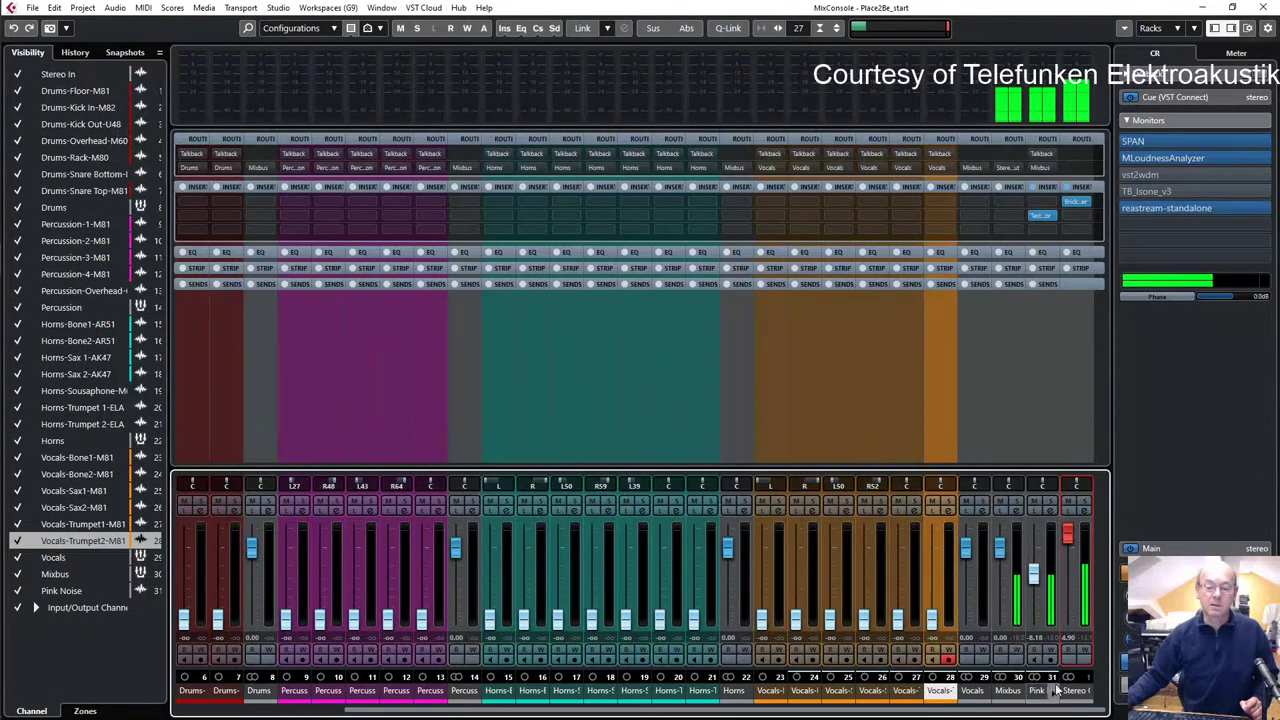
pyautogui.click(1049, 501)
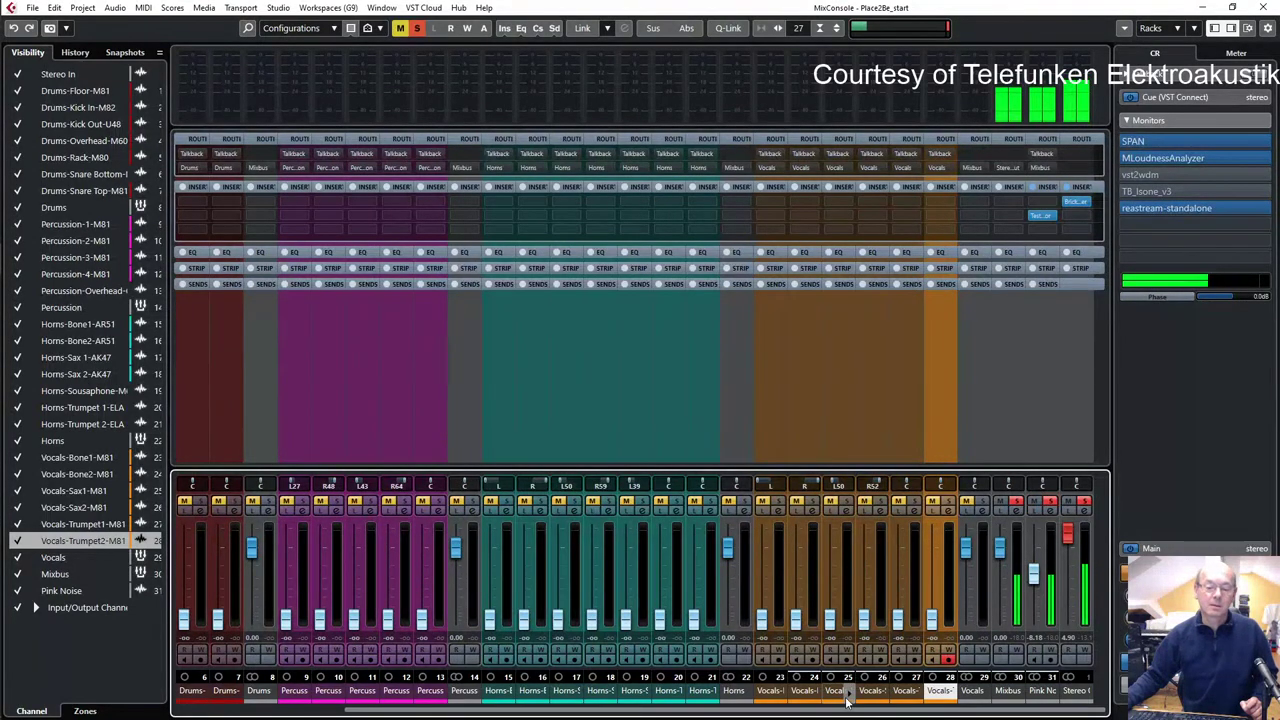
# - Return to the project window, set the locators to bars 20 and 43, and move the playhead to the left locator
pyautogui.moveTo(810, 716); pyautogui.dragTo(598, 718)
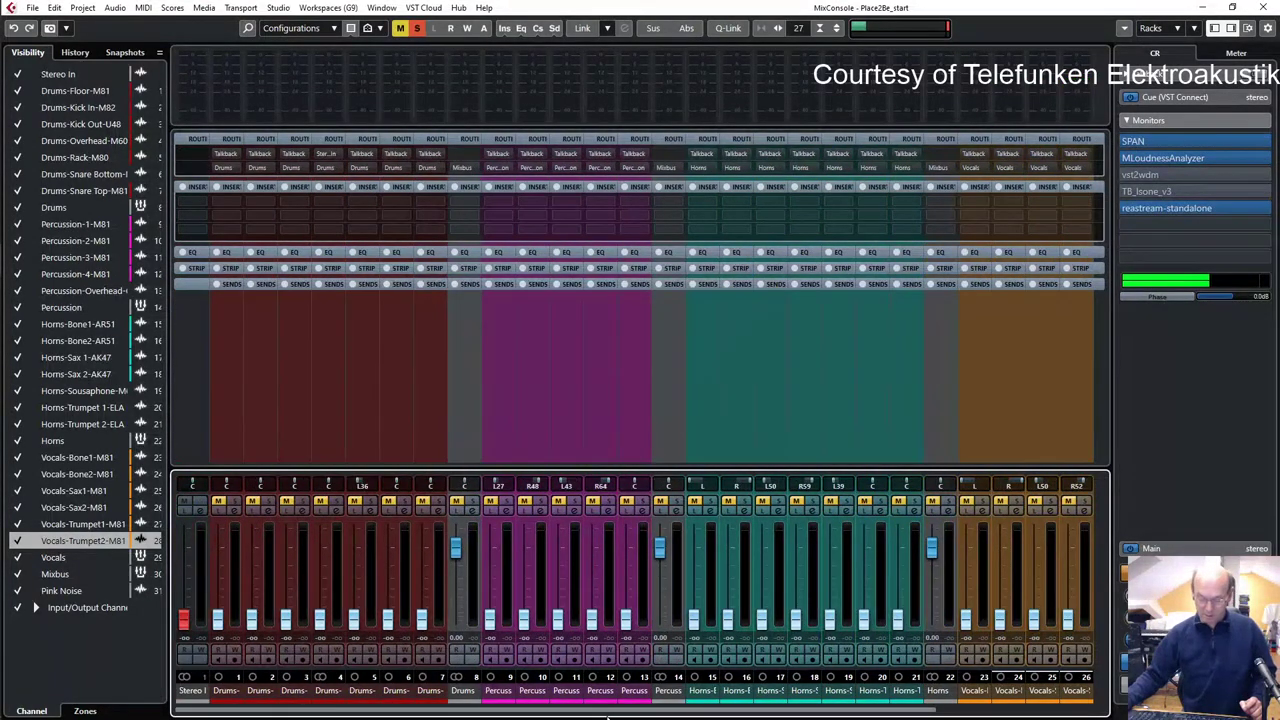
pyautogui.press('F3')
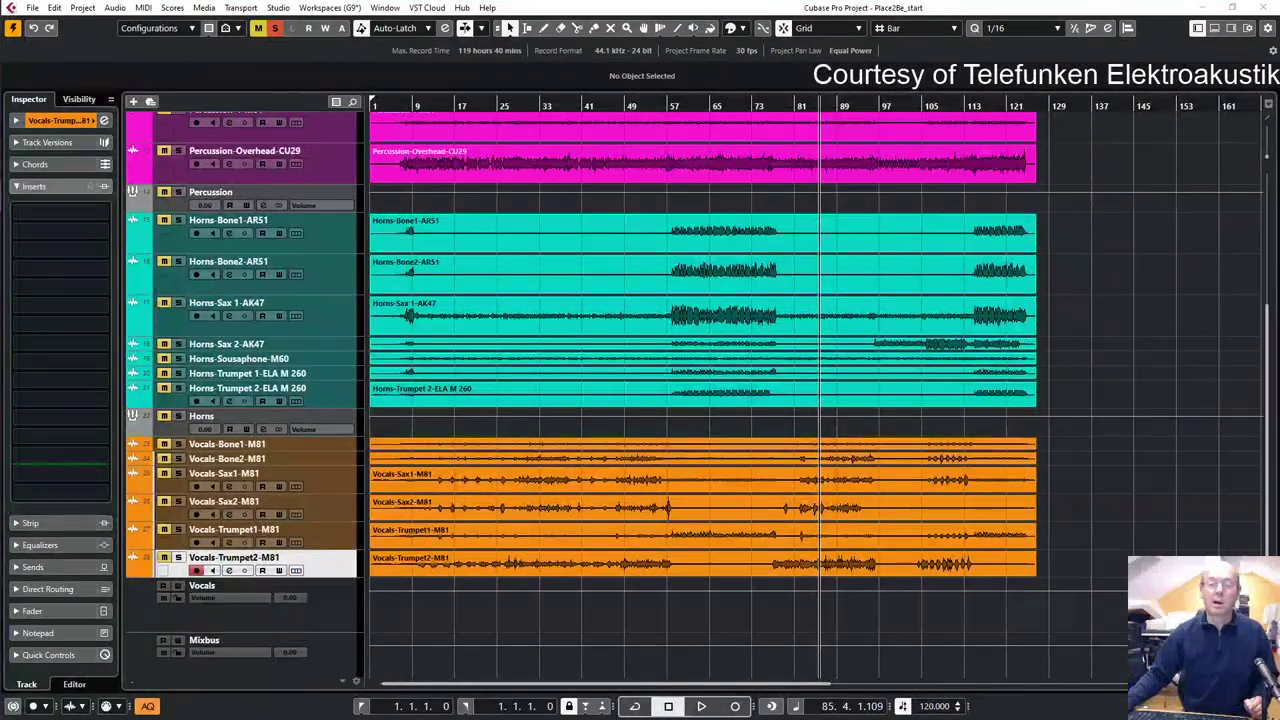
pyautogui.scroll(5, 1247, 179)
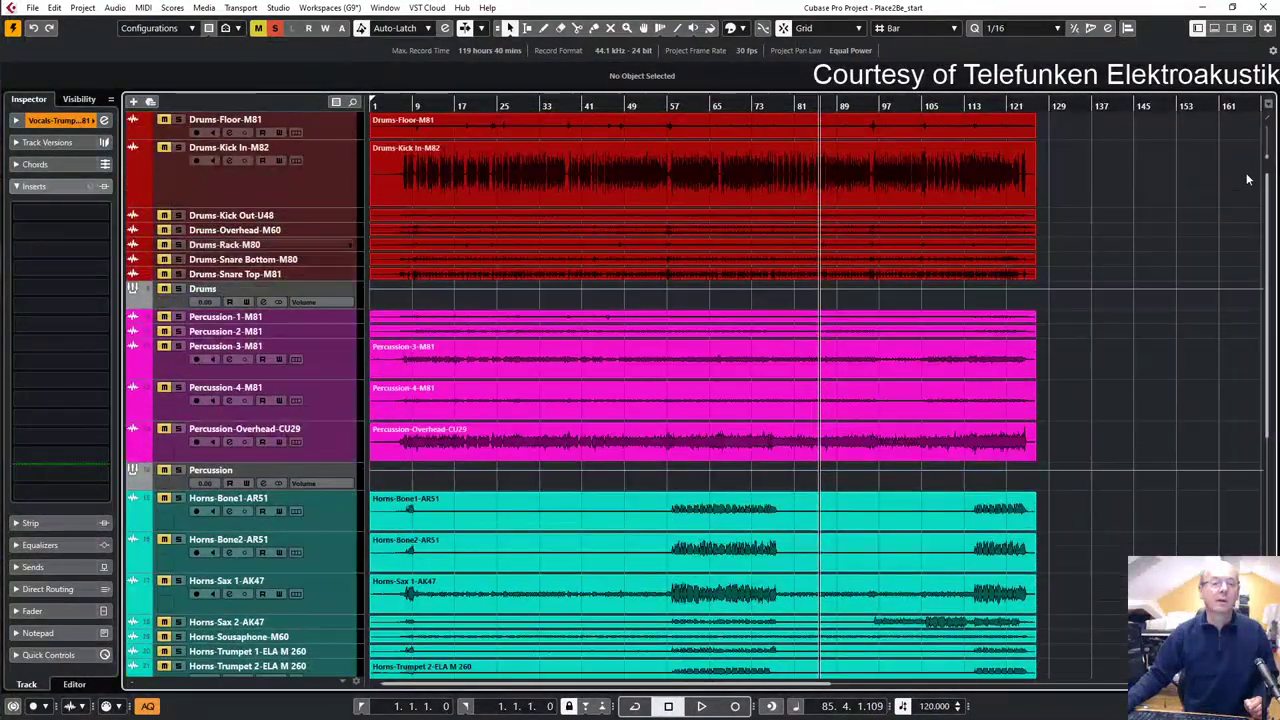
pyautogui.scroll(-4, 1247, 183)
pyautogui.scroll(4, 1250, 181)
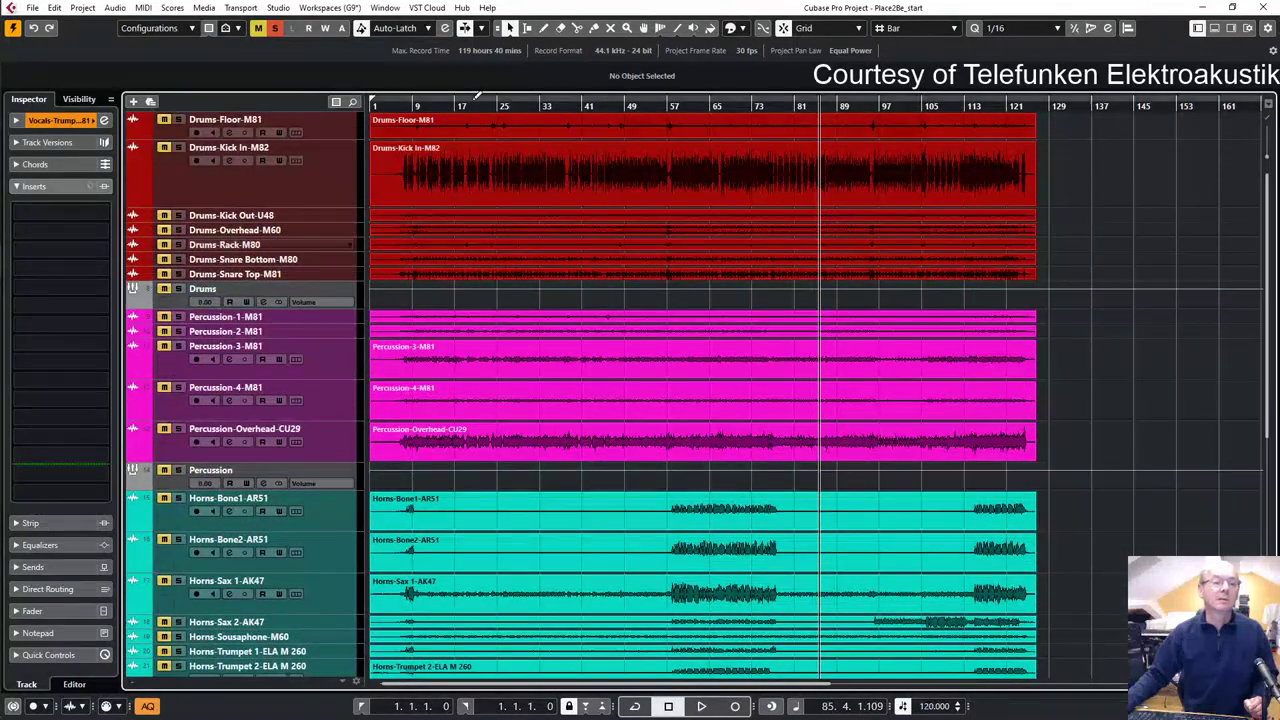
pyautogui.moveTo(477, 100); pyautogui.dragTo(535, 100)
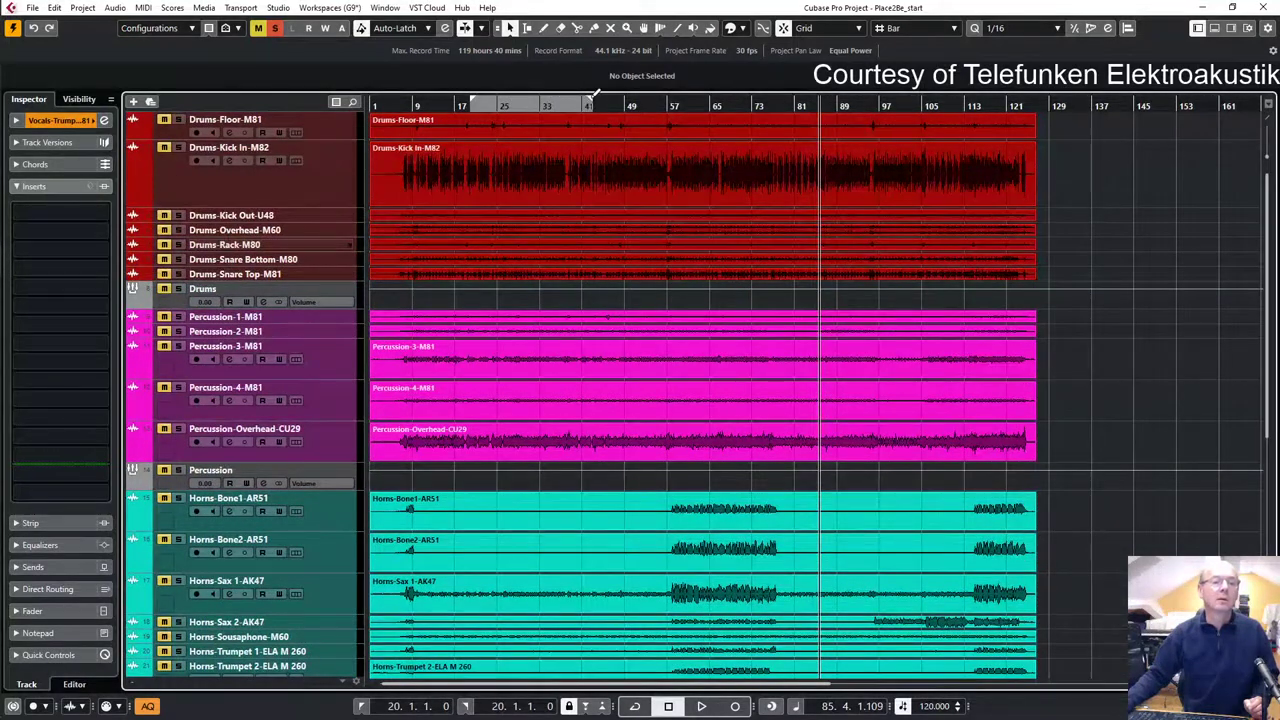
pyautogui.press('KP_1')
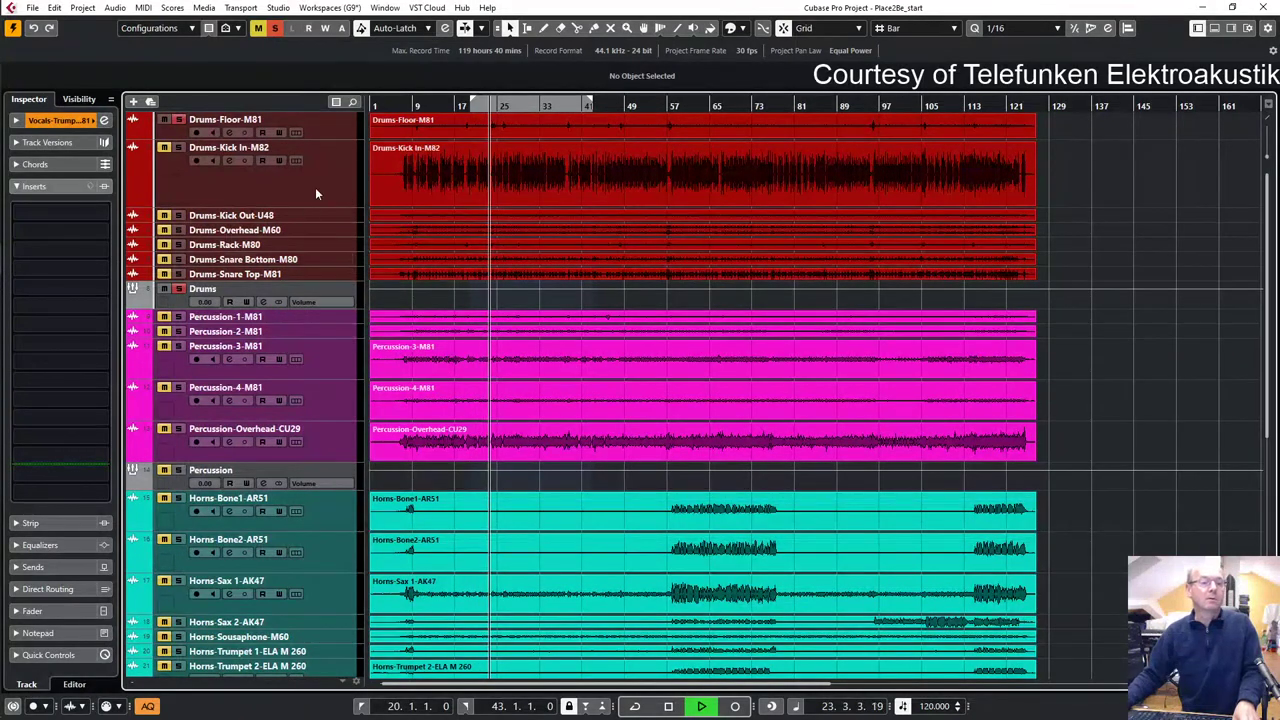
# - Play the range and balance Drums-Floor, Kick In, Kick Out and Drums-Overhead one at a time against the pink noise
pyautogui.click(327, 123)
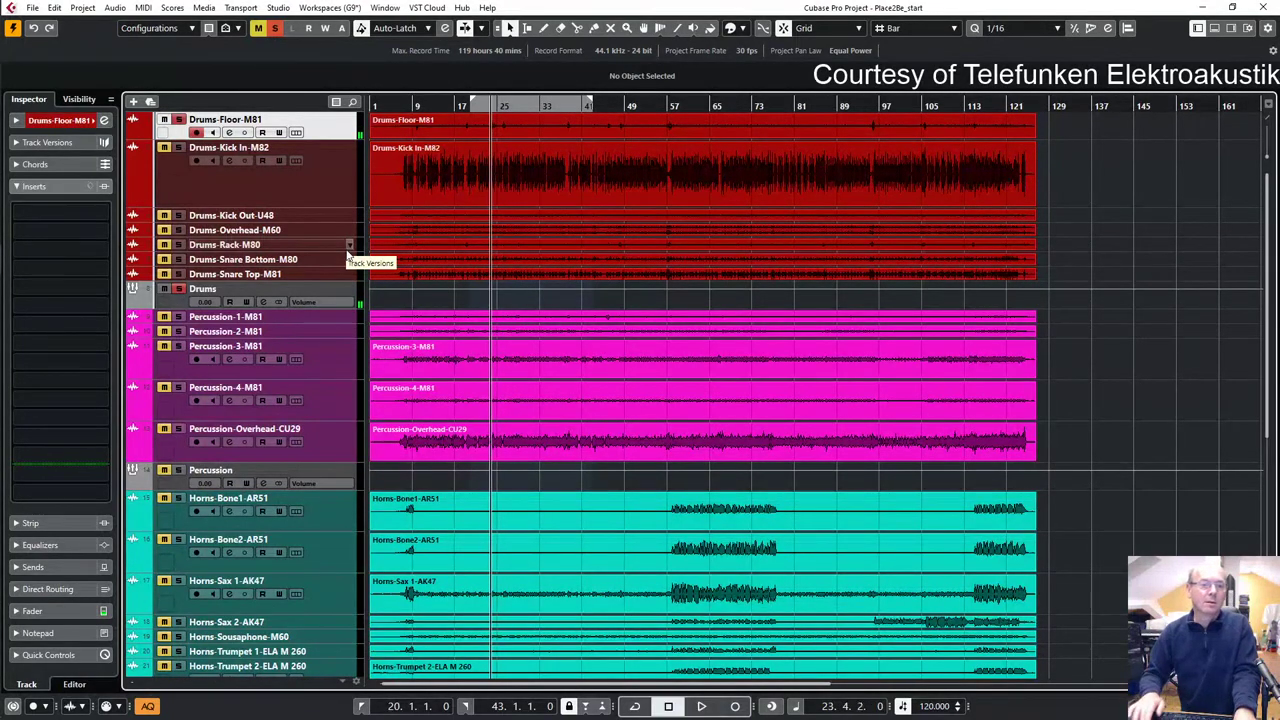
pyautogui.press('space')
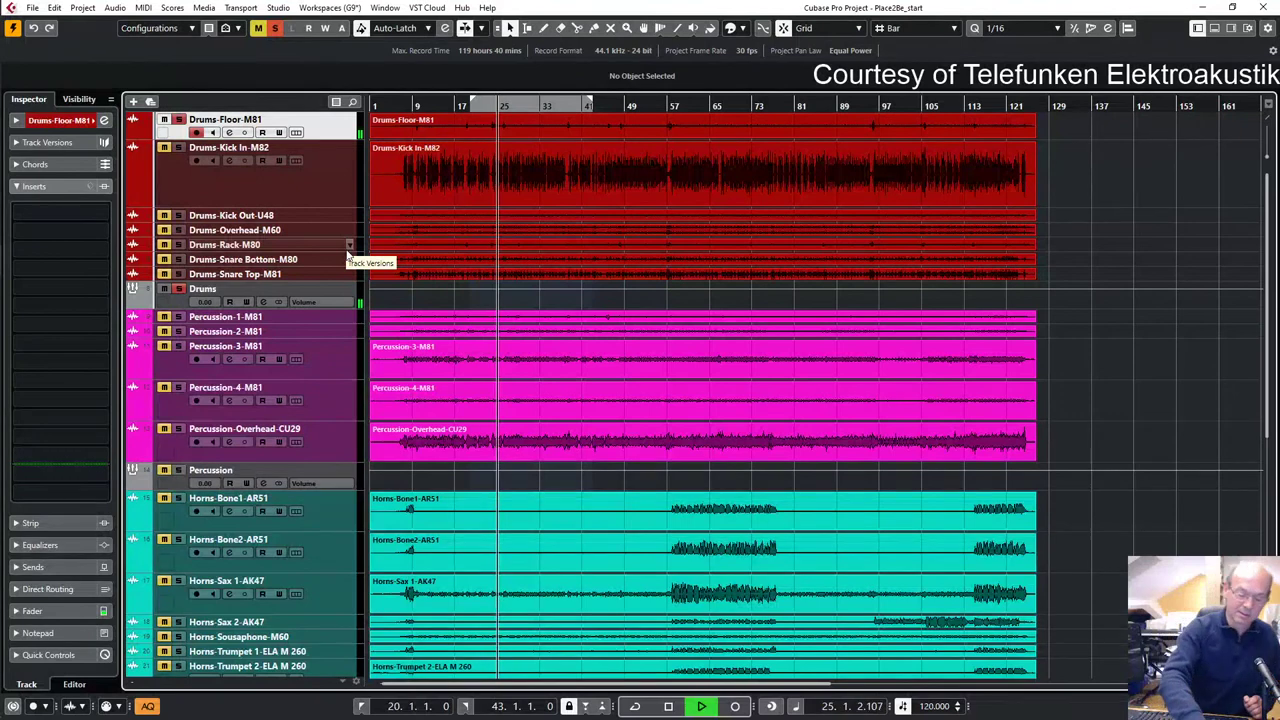
pyautogui.press('Down')
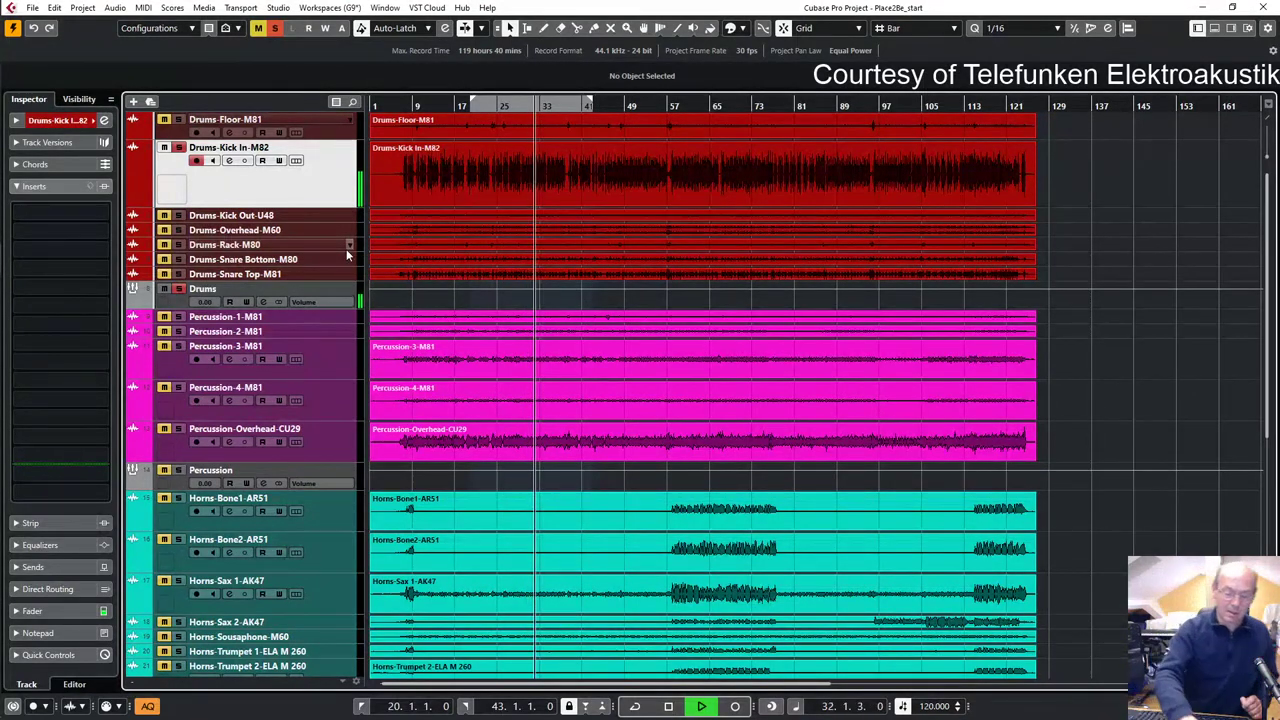
pyautogui.press('Down')
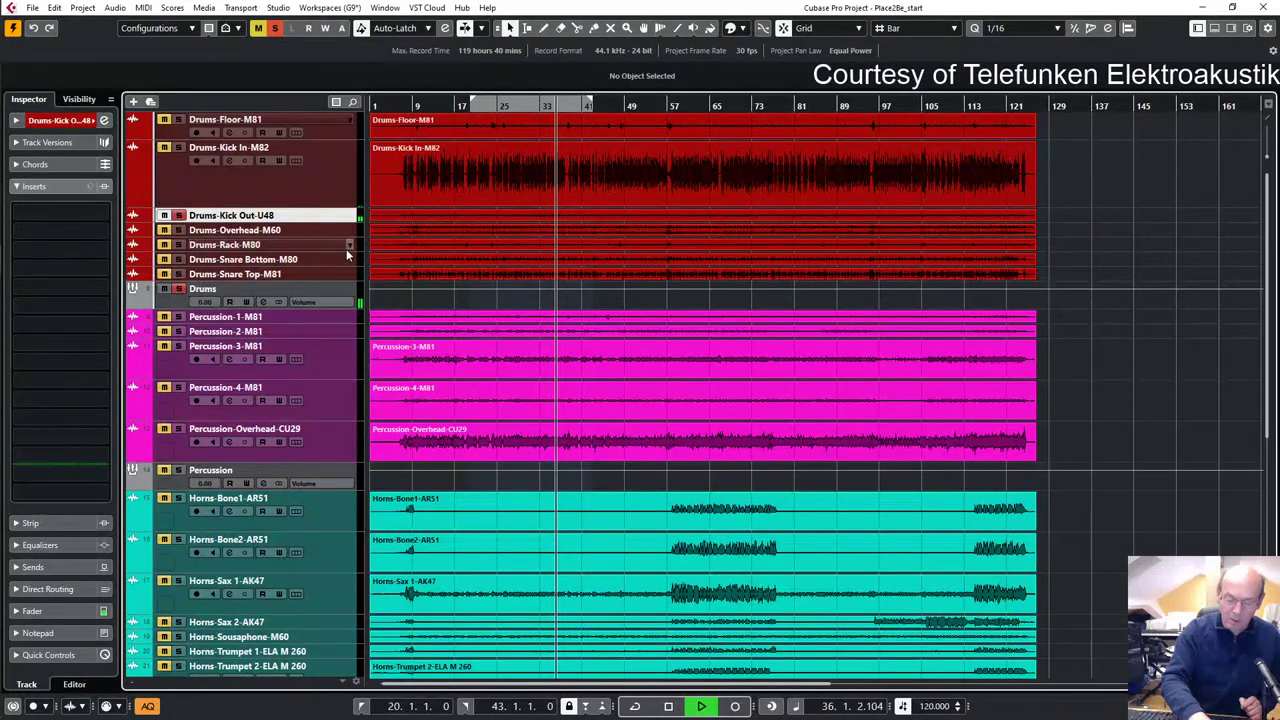
pyautogui.press('Down')
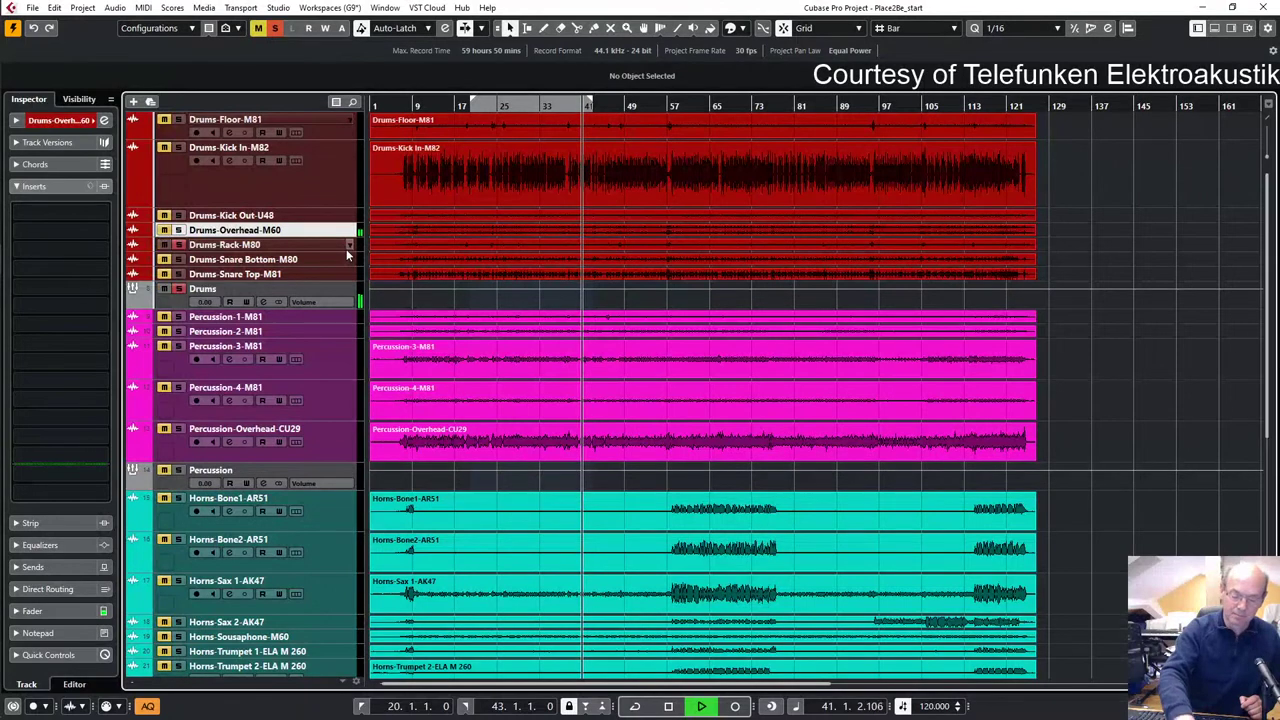
# - Balance Drums-Rack, Snare Bottom and Snare Top in turn against the pink noise, restarting playback near the left locator
pyautogui.click(346, 249)
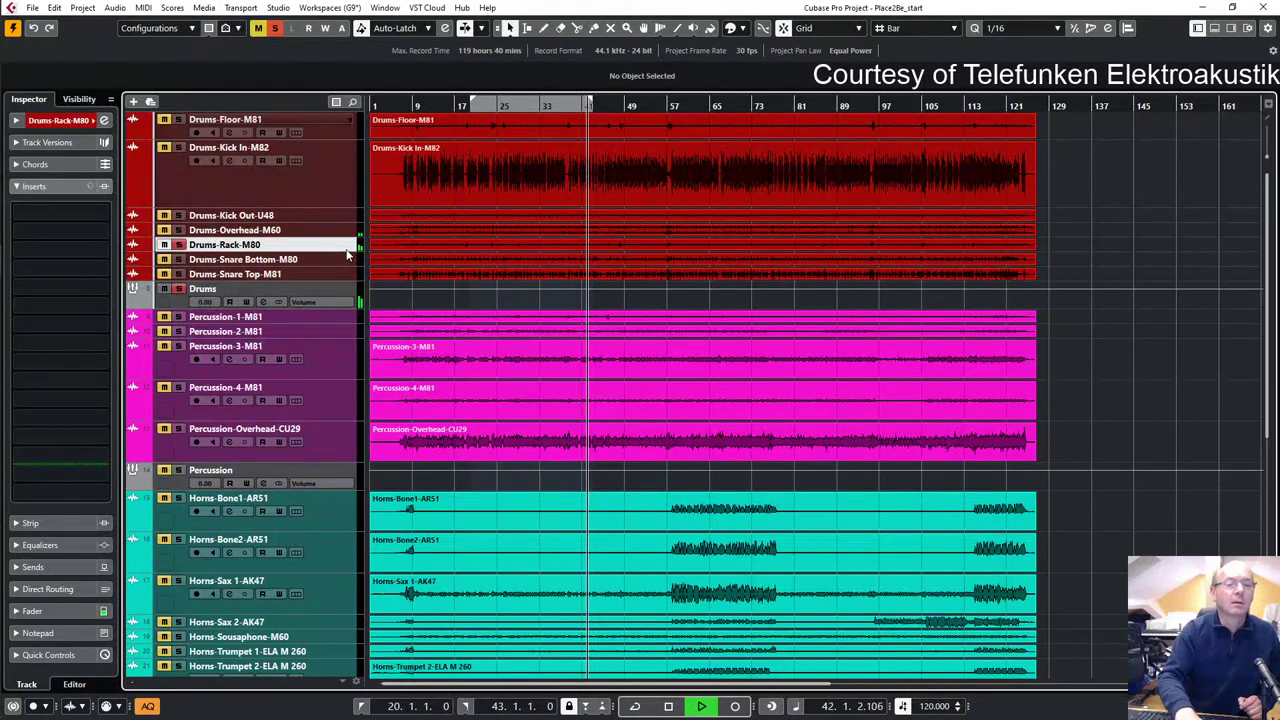
pyautogui.press('space')
pyautogui.press('KP_Subtract')
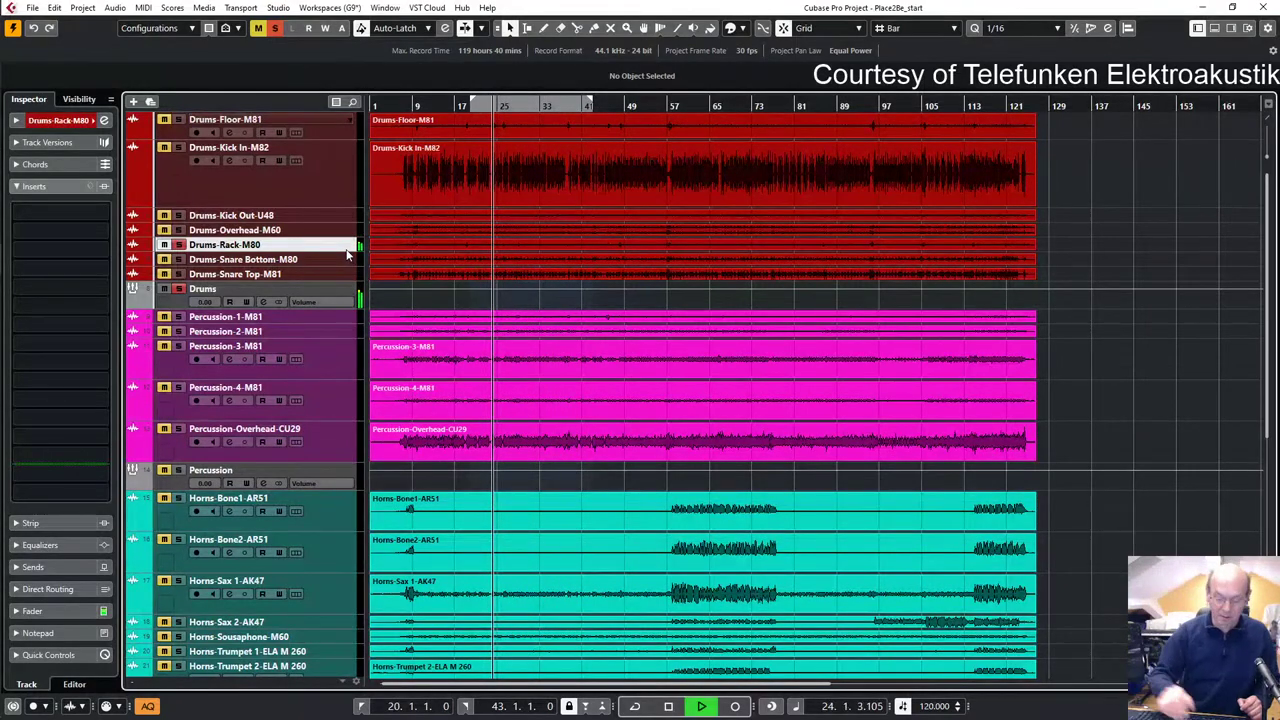
pyautogui.press('space')
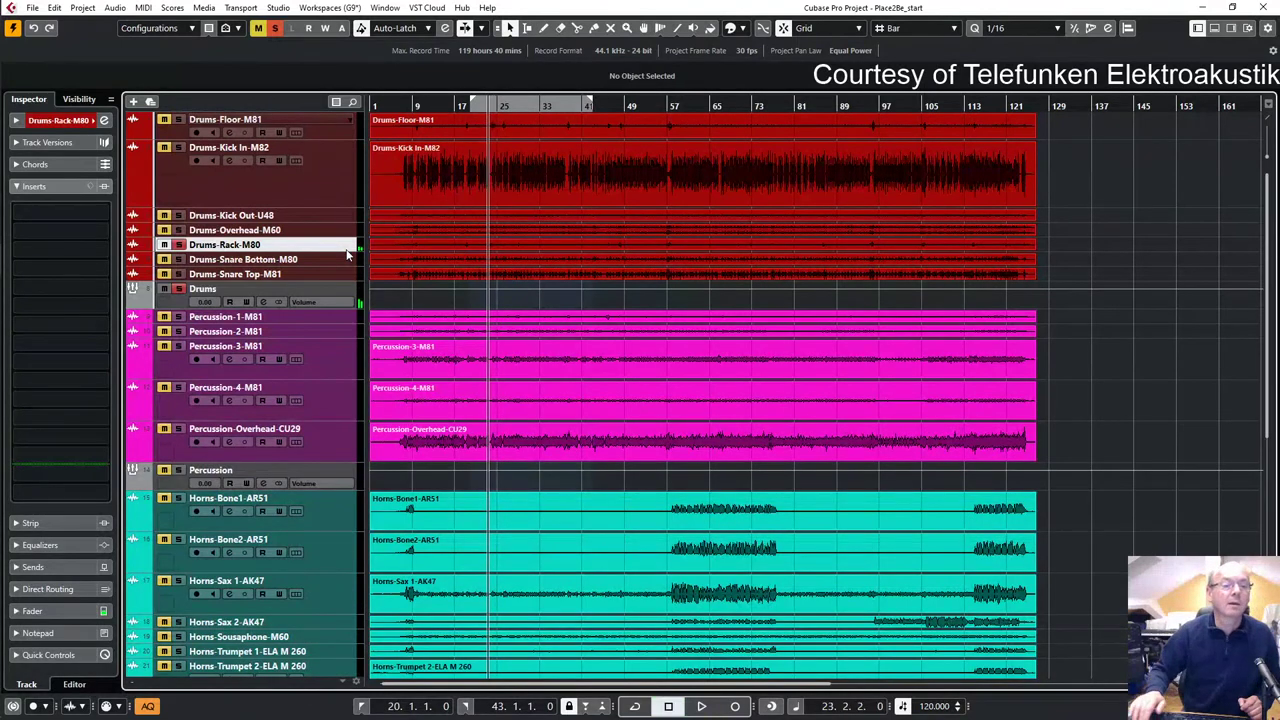
pyautogui.press('space')
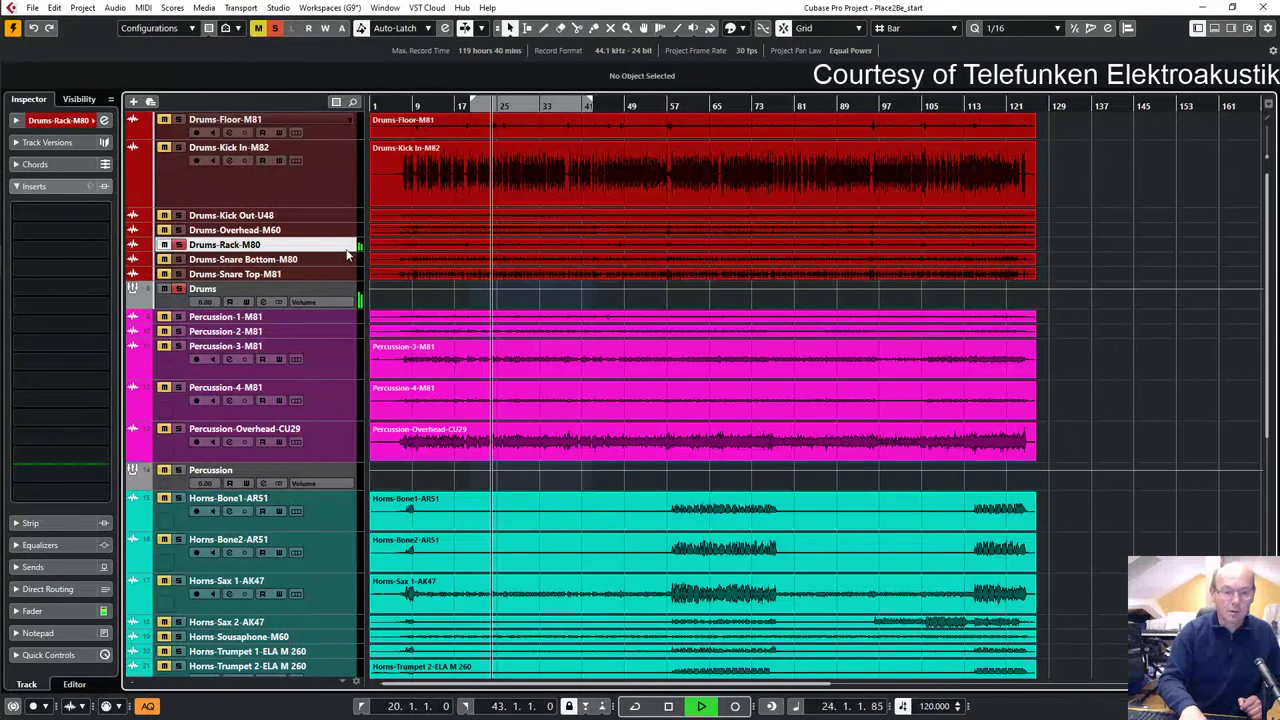
pyautogui.click(347, 257)
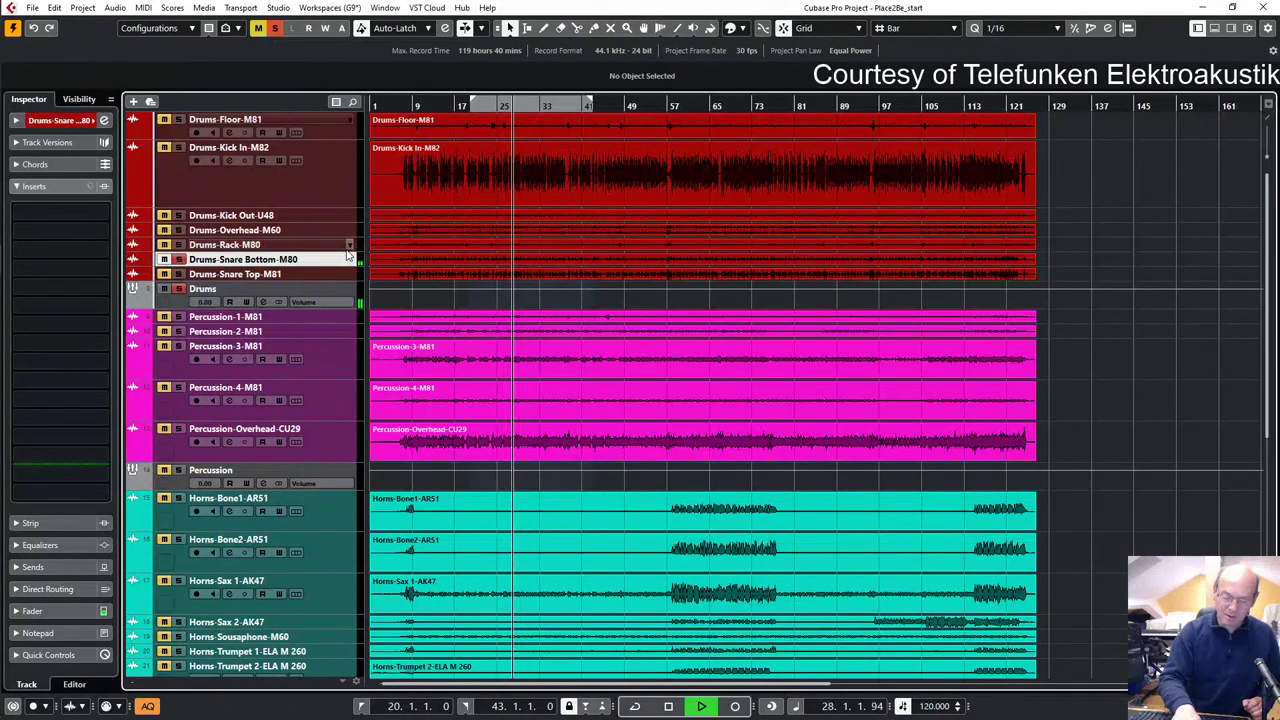
pyautogui.press('Down')
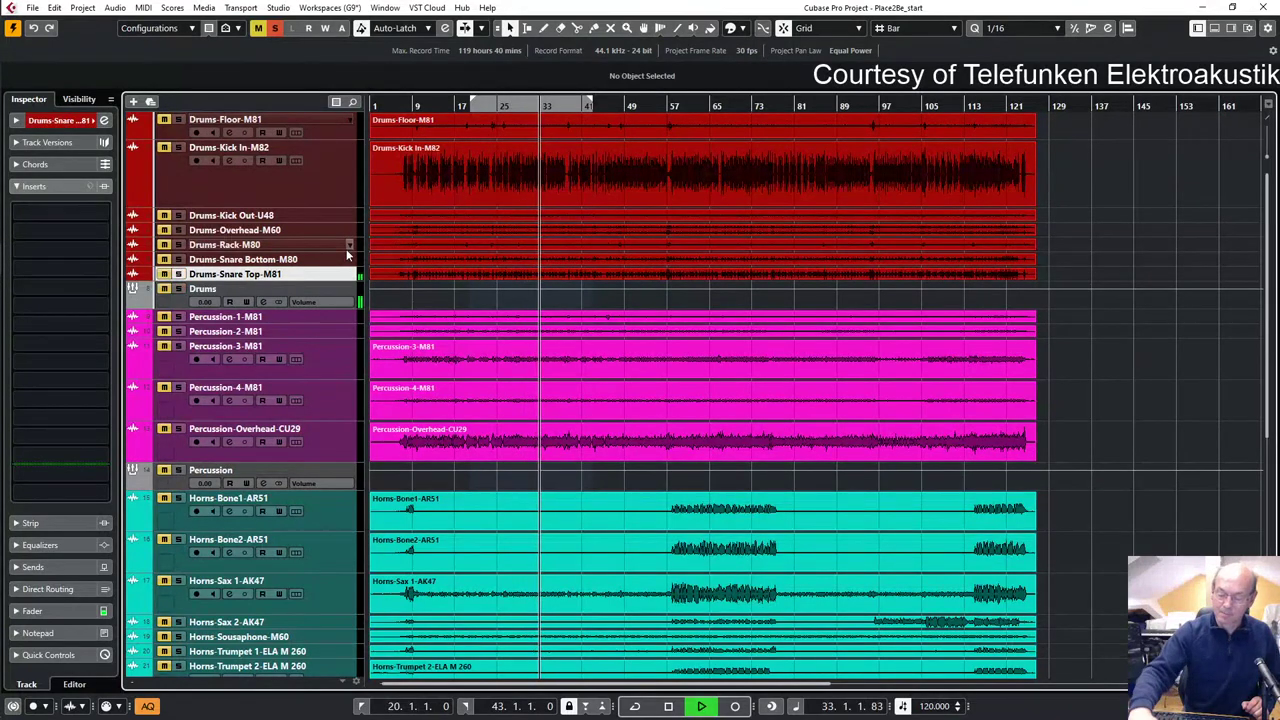
# - Balance Percussion-1 through Percussion-4 and Percussion-Overhead one after another against the pink noise during playback
pyautogui.click(302, 316)
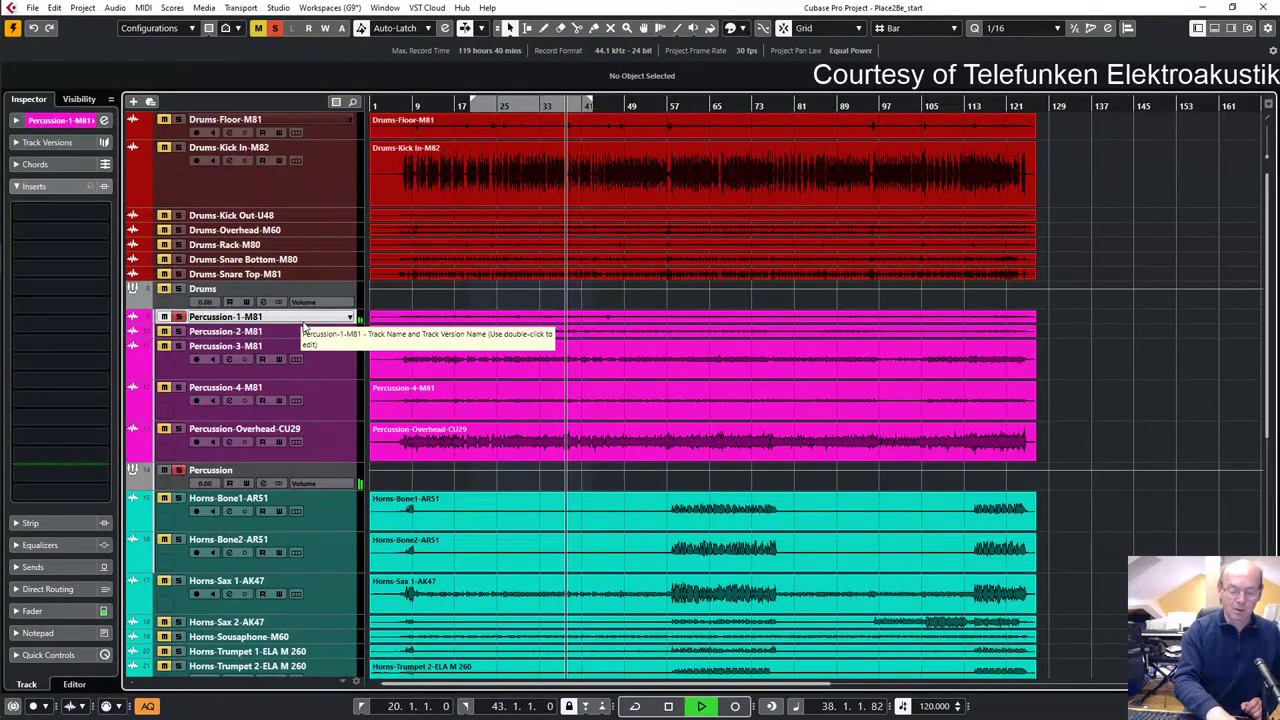
pyautogui.click(305, 329)
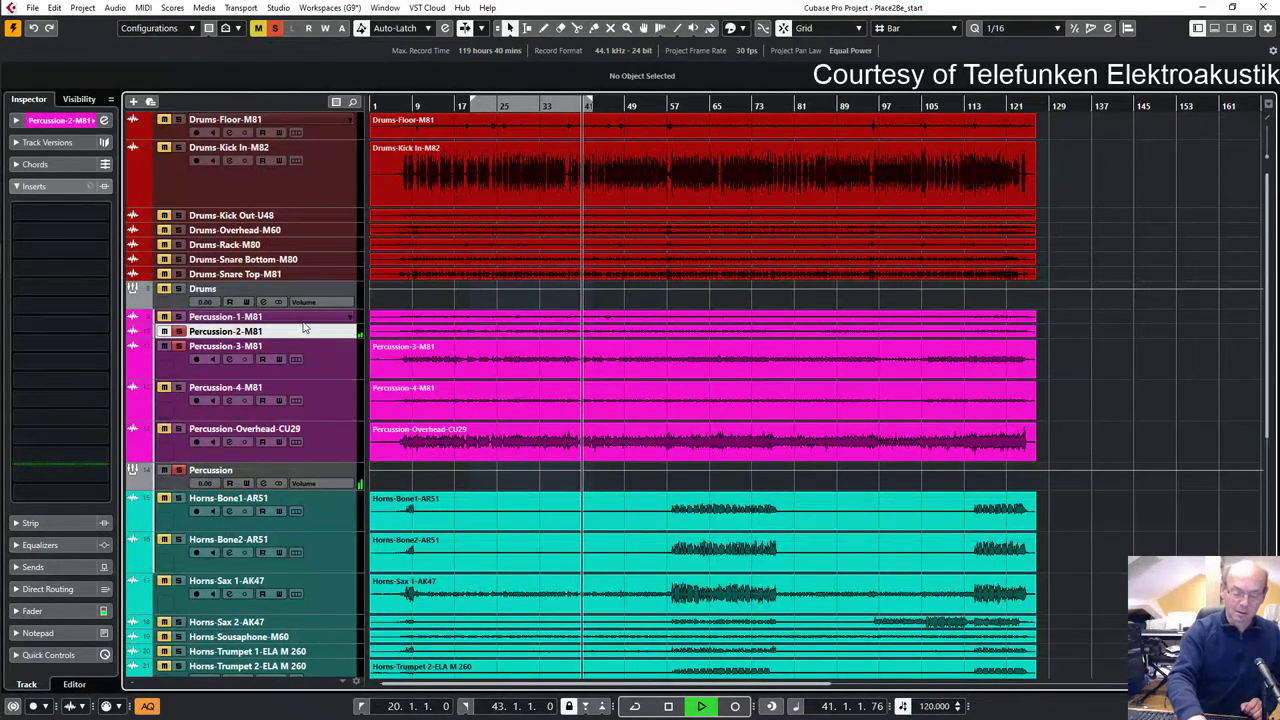
pyautogui.press('Down')
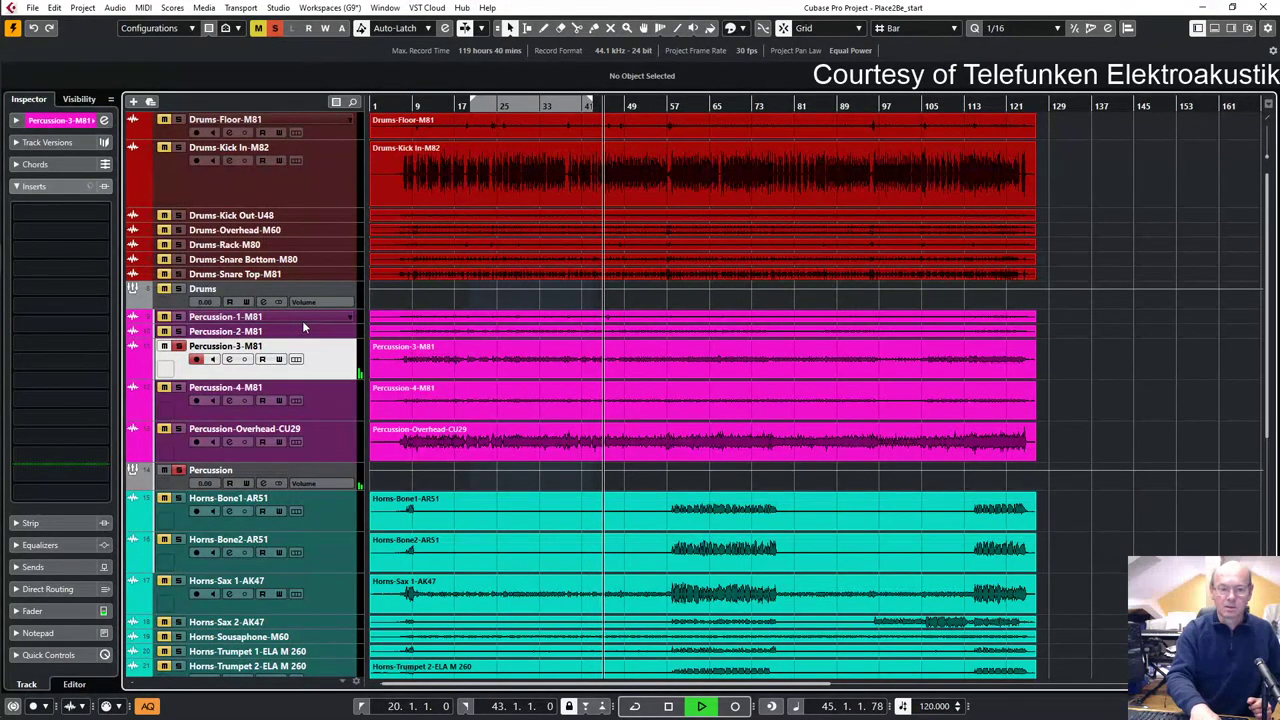
pyautogui.press('Down')
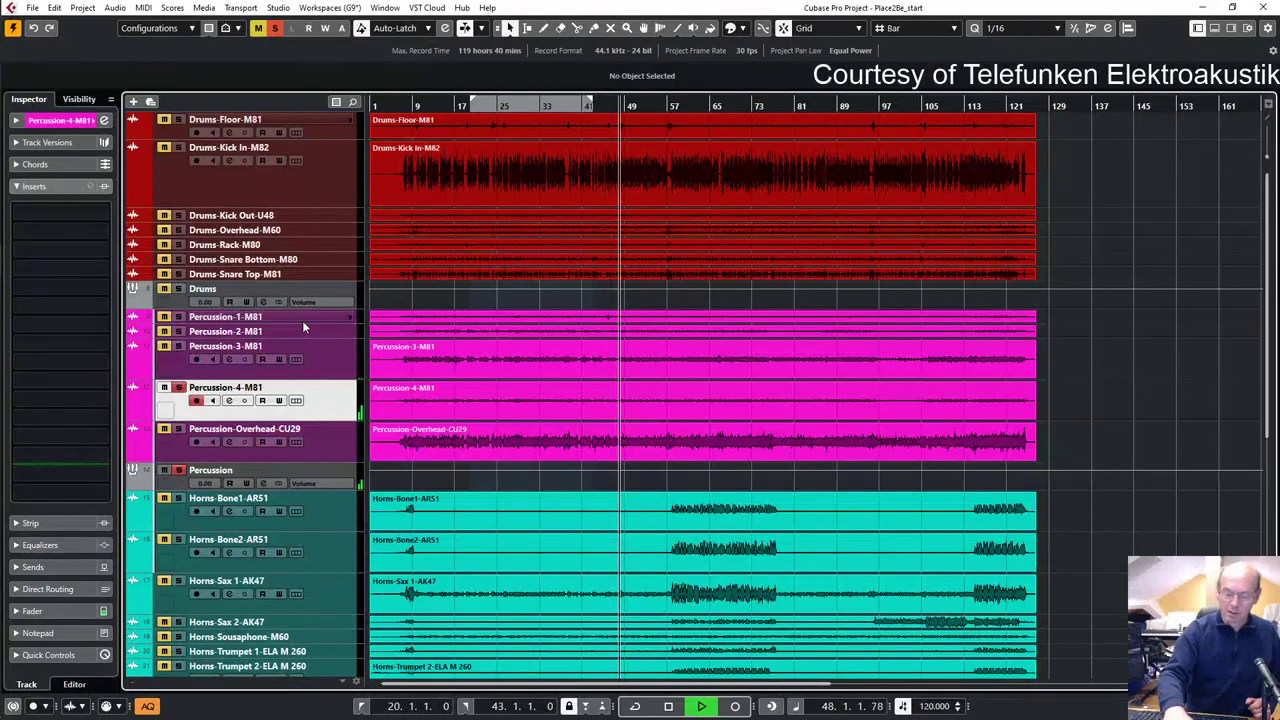
pyautogui.press('m')
pyautogui.press('Down')
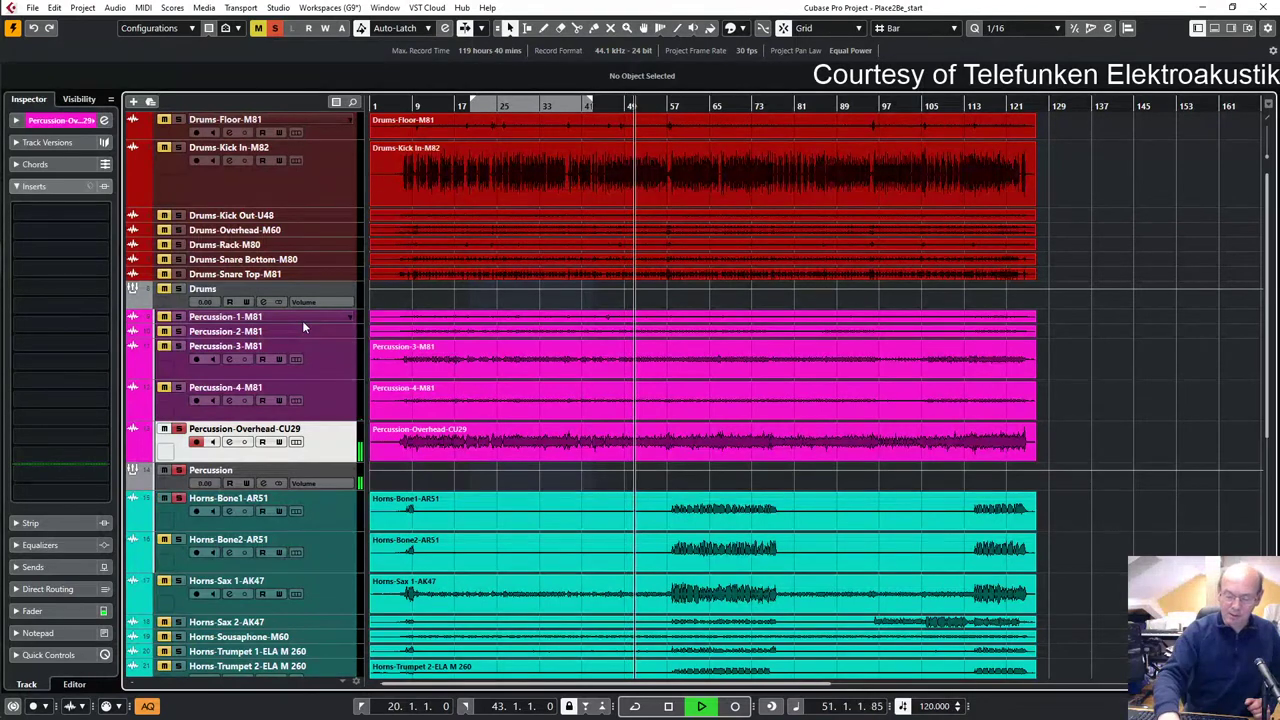
pyautogui.press('m')
# - Turn on cycle playback for bars 20 to 43, restart from the left locator, and balance Vocals-Bone1 against the pink noise
pyautogui.press('Down')
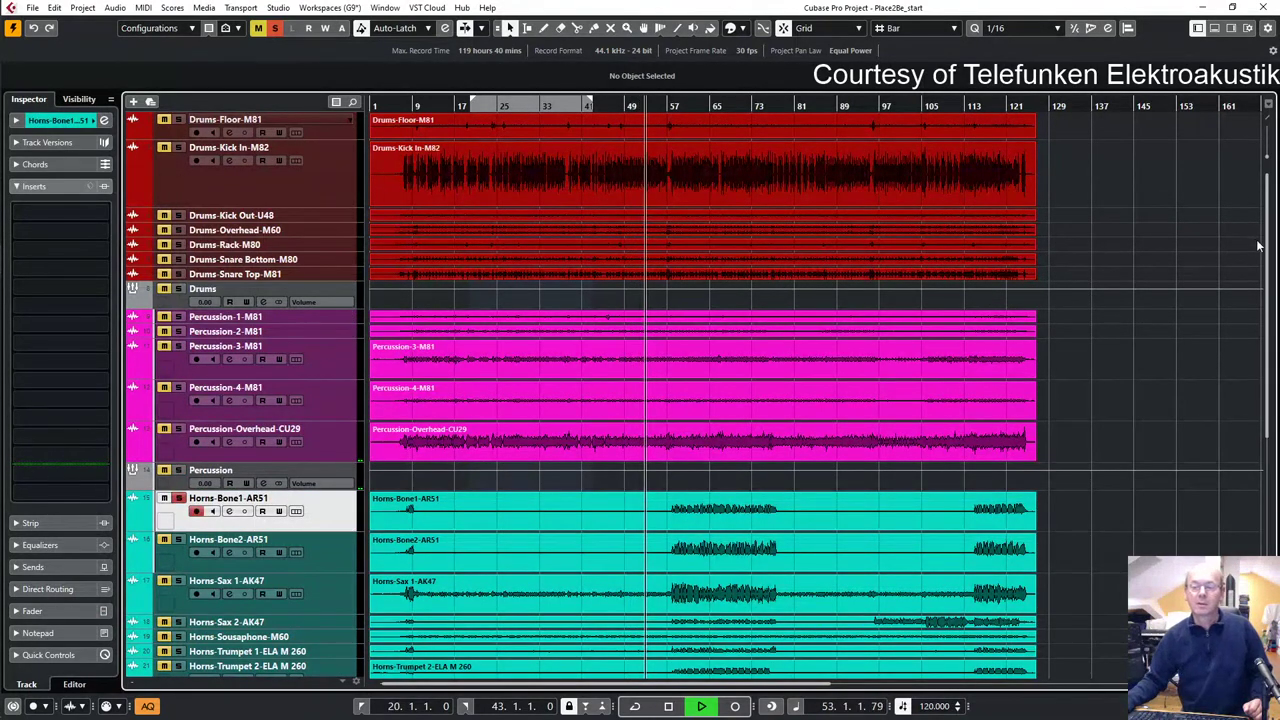
pyautogui.press('KP_Divide')
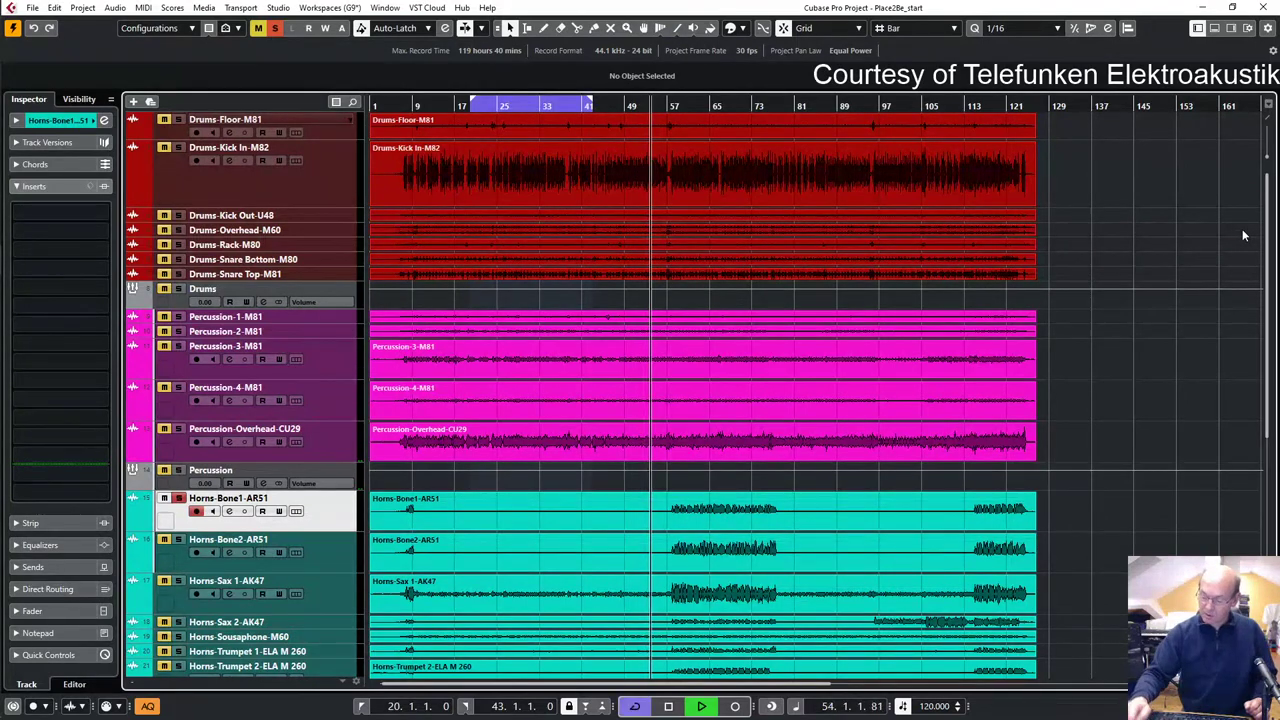
pyautogui.press('KP_1')
pyautogui.scroll(-6, 837, 268)
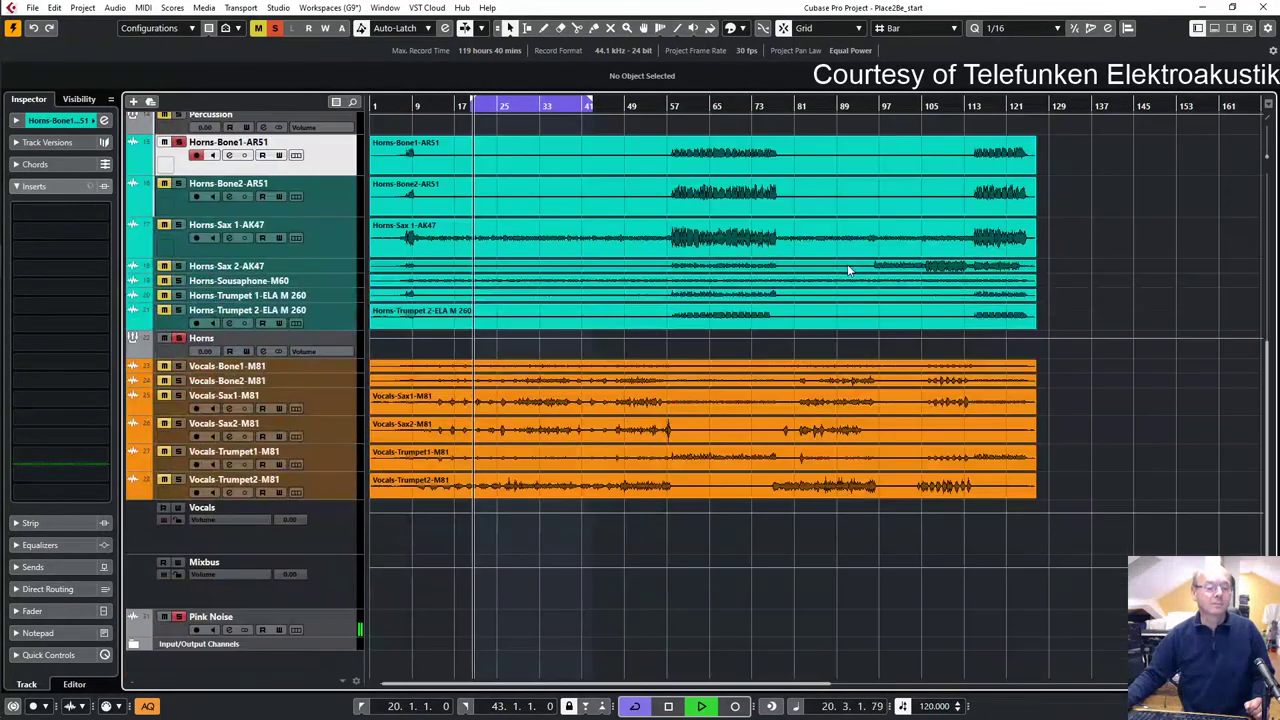
pyautogui.click(340, 367)
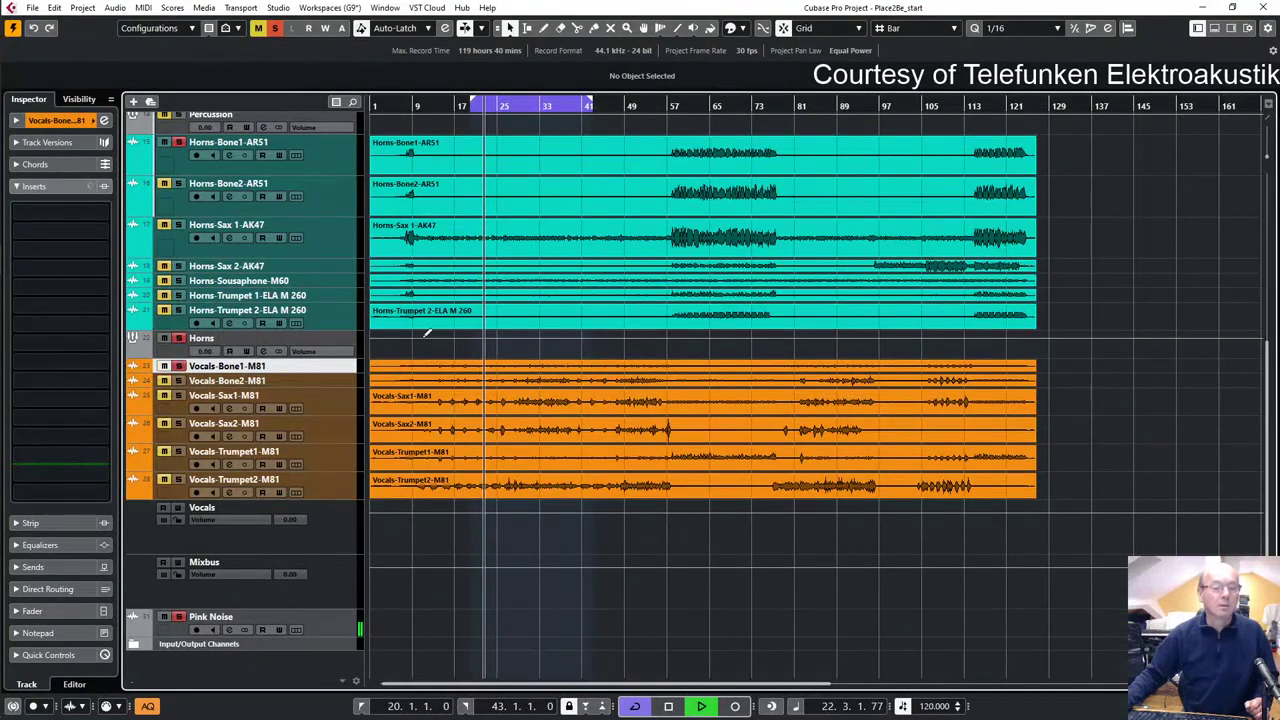
pyautogui.scroll(5, 190, 365)
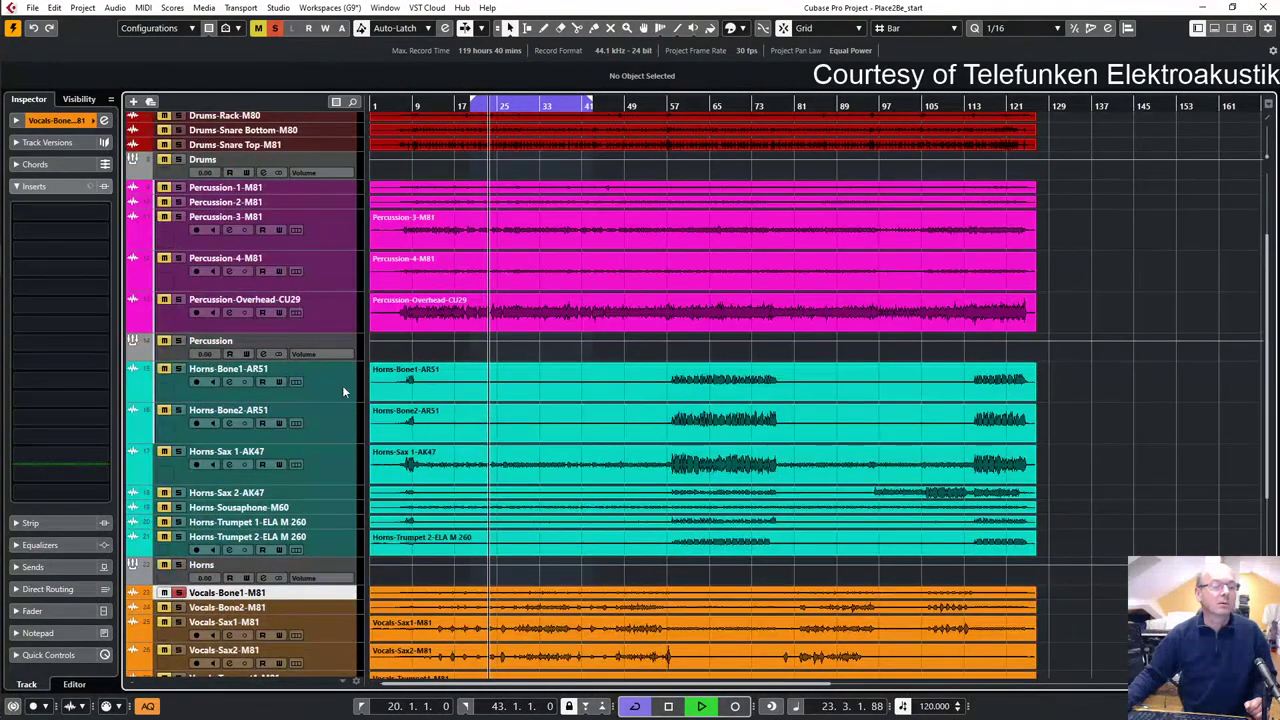
pyautogui.scroll(-5, 342, 385)
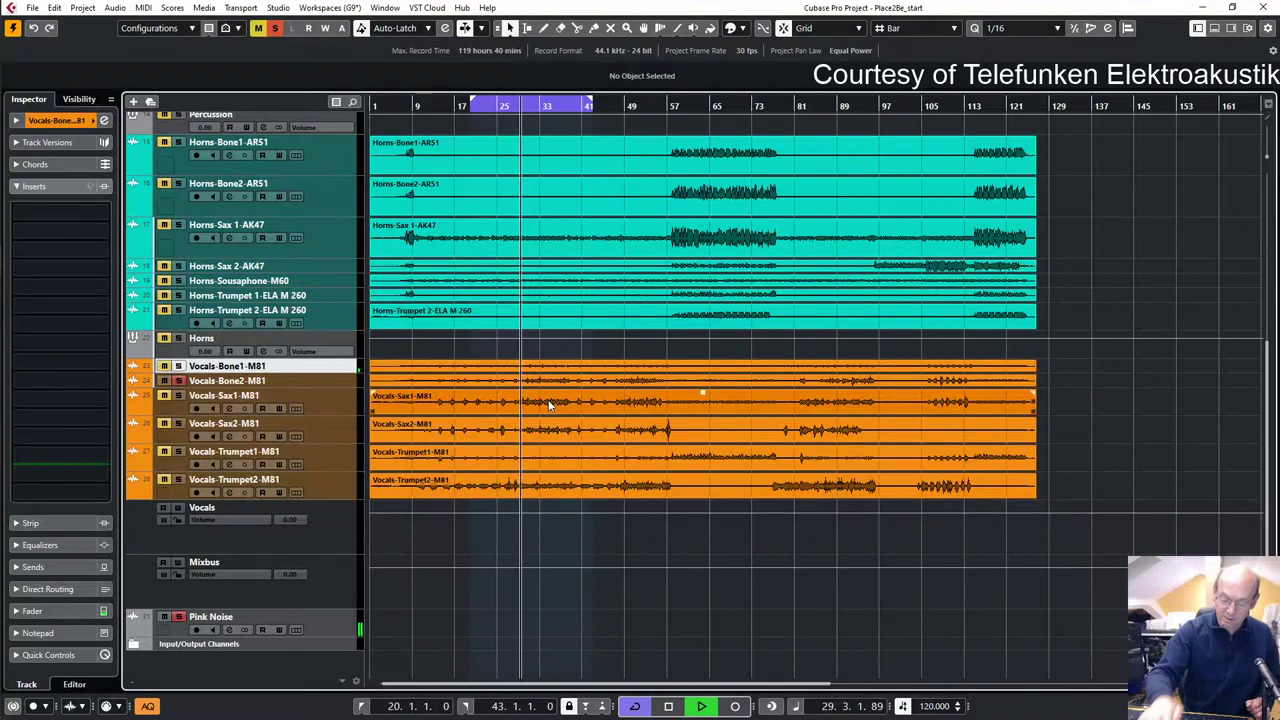
# - Balance Vocals-Bone2, Sax1, Sax2, Trumpet1 and Trumpet2 one after another against the pink noise during cycled playback
pyautogui.press('Down')
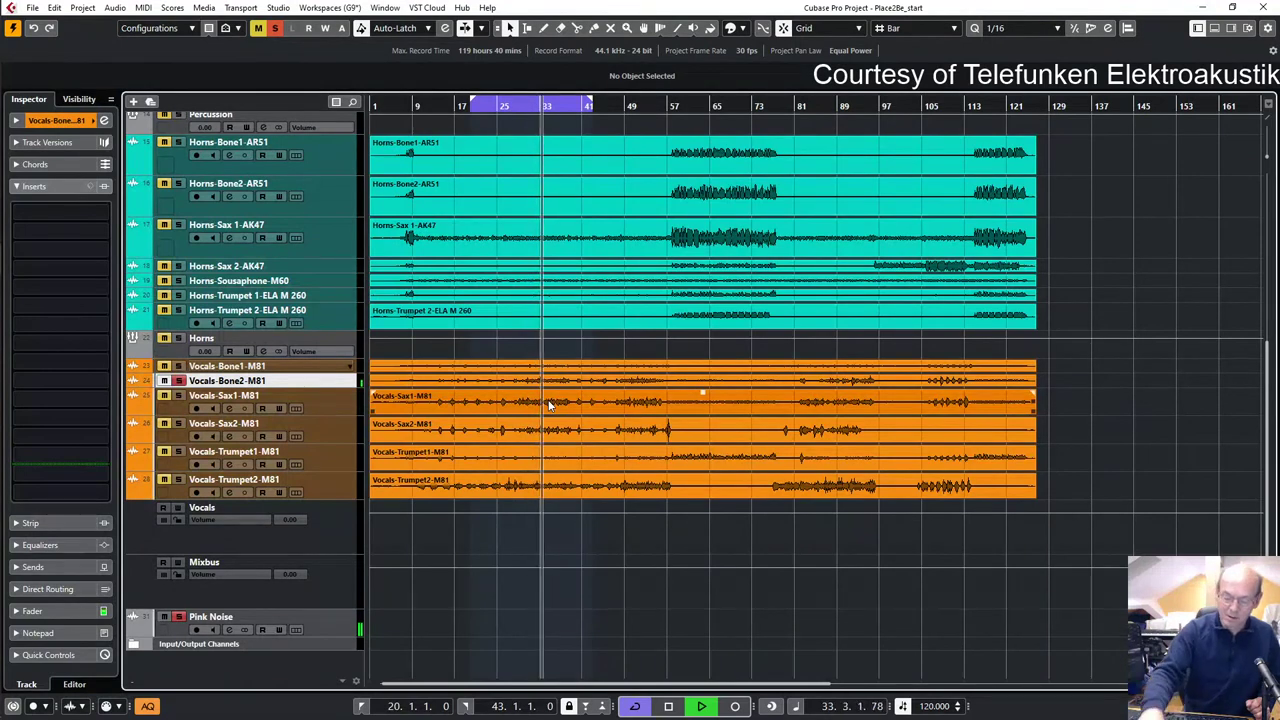
pyautogui.press('Down')
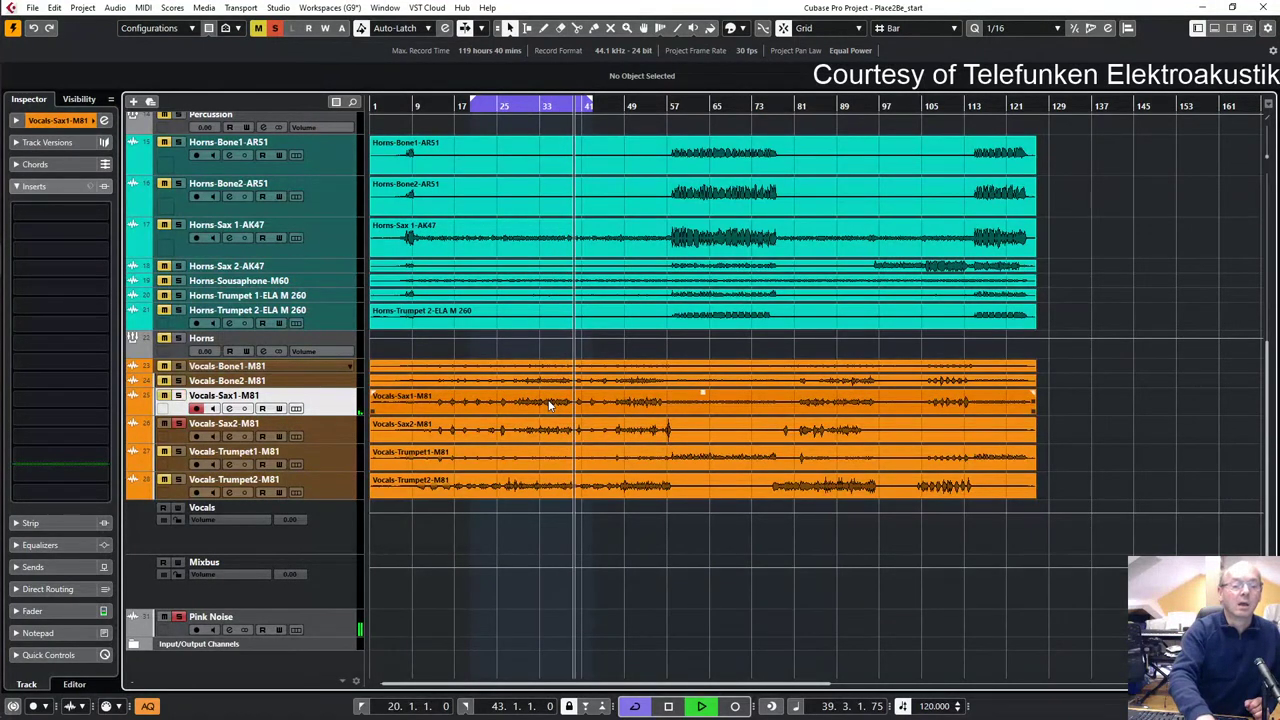
pyautogui.press('Down')
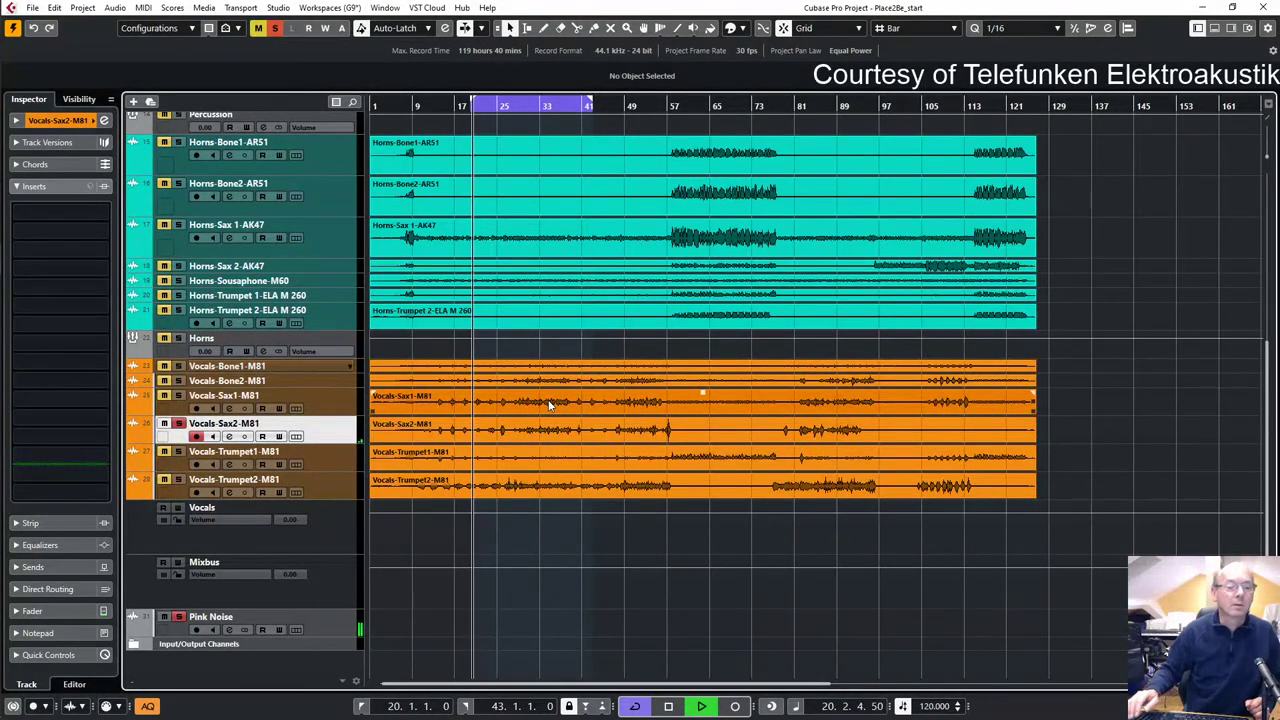
pyautogui.press('space')
pyautogui.press('KP_Add')
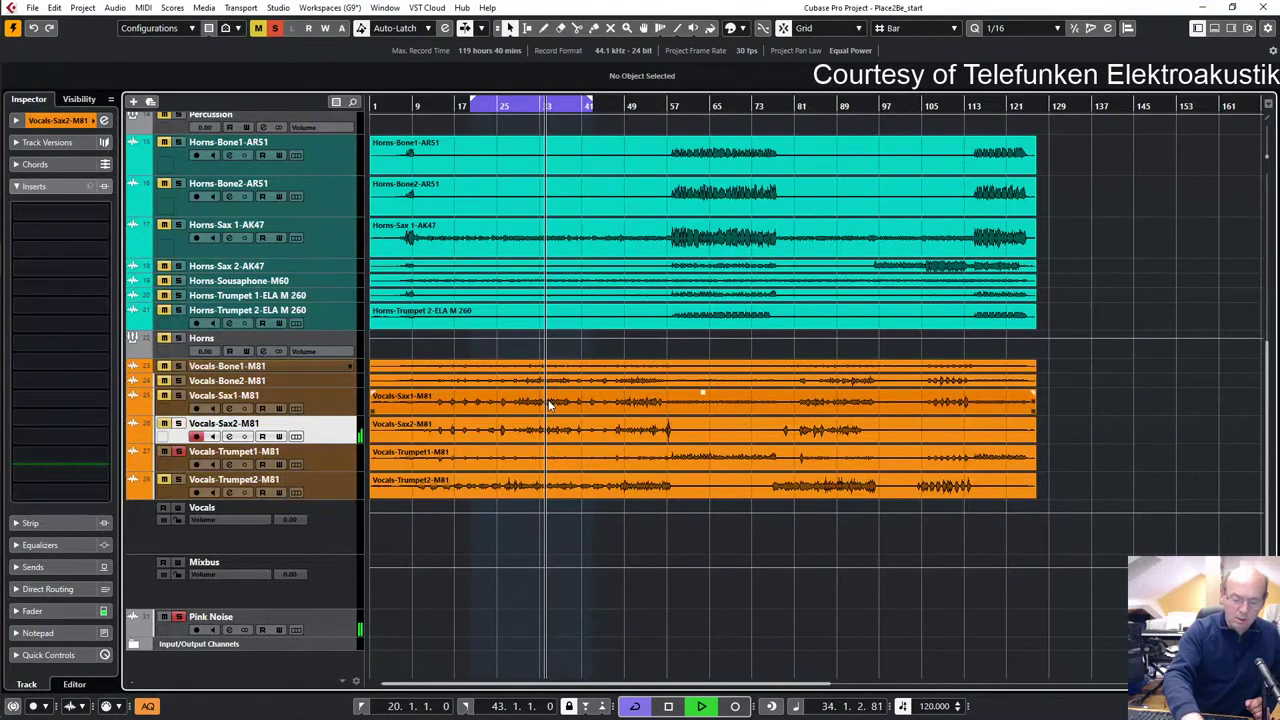
pyautogui.press('Down')
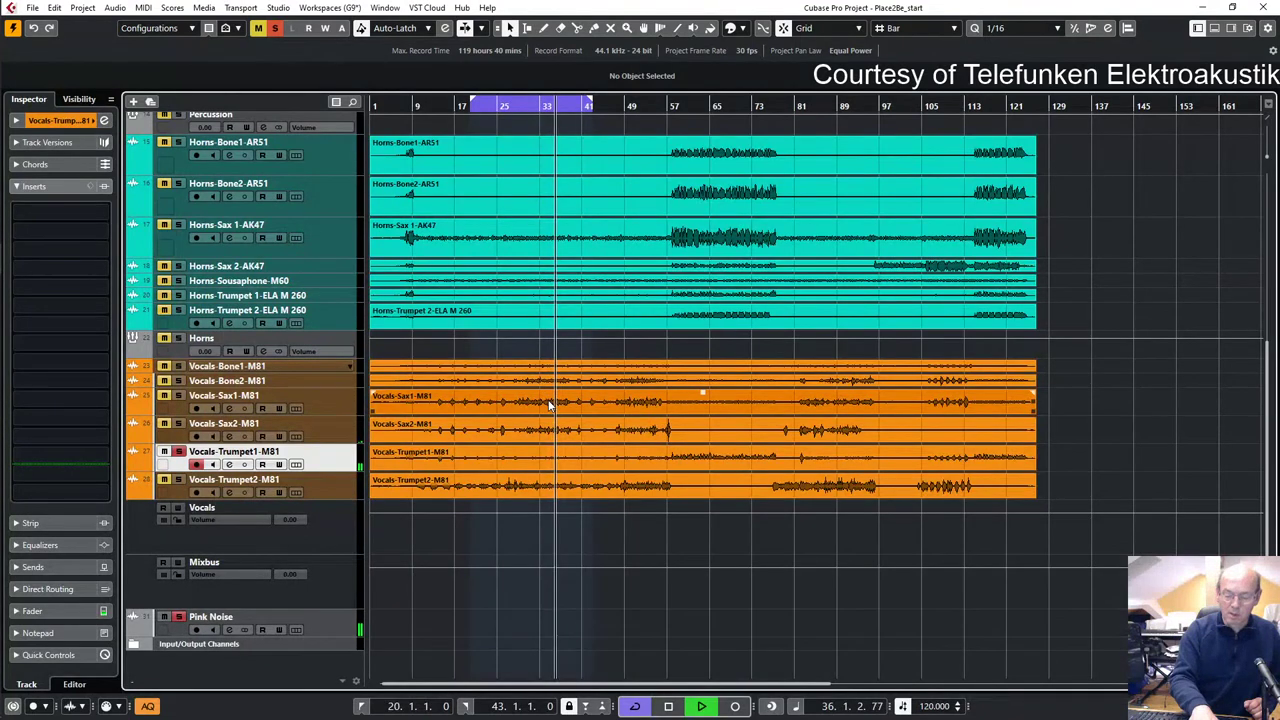
pyautogui.press('Down')
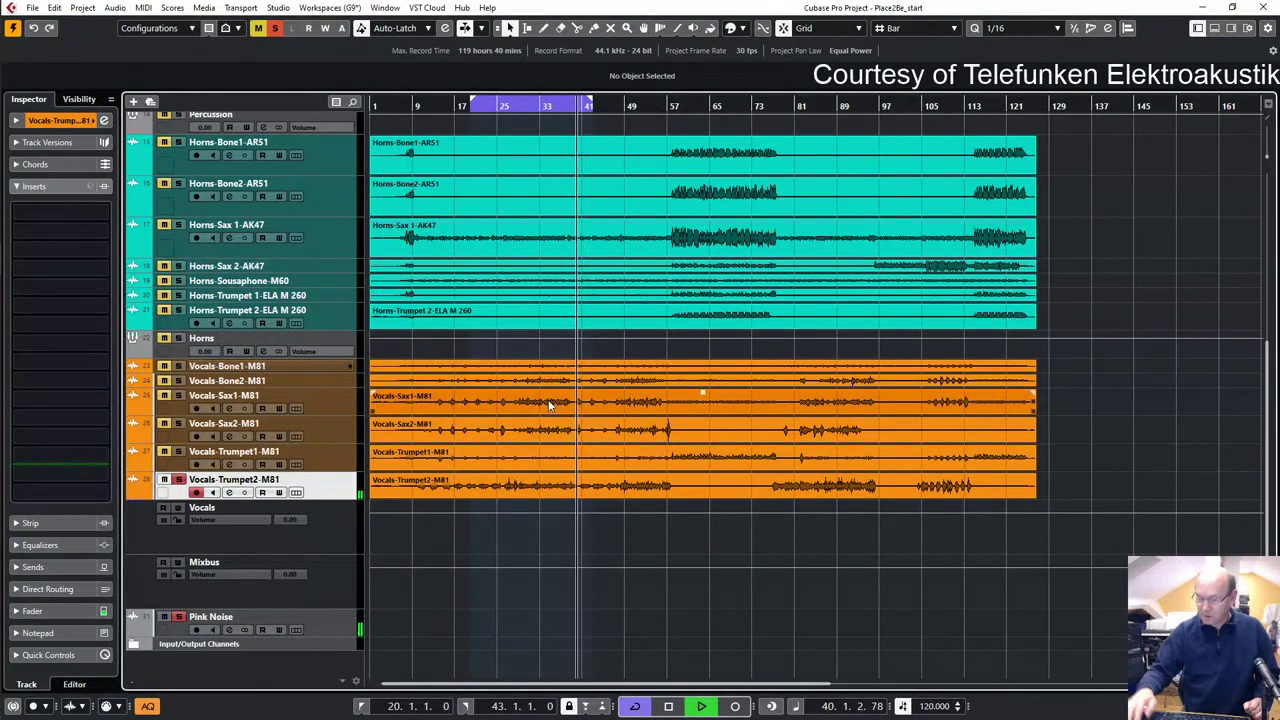
# - Move the cycle range to the horn section, with locators at bars 62 and 79, and jump playback there
pyautogui.scroll(5, 448, 382)
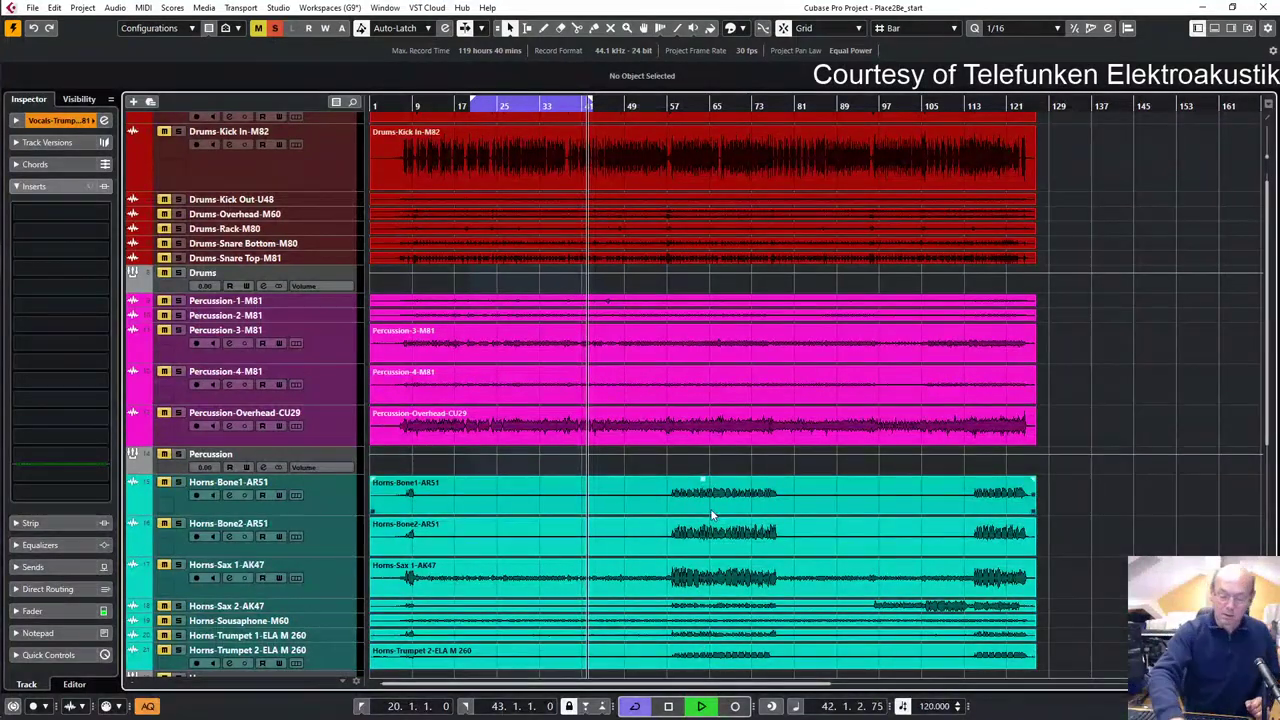
pyautogui.moveTo(568, 106); pyautogui.dragTo(745, 118)
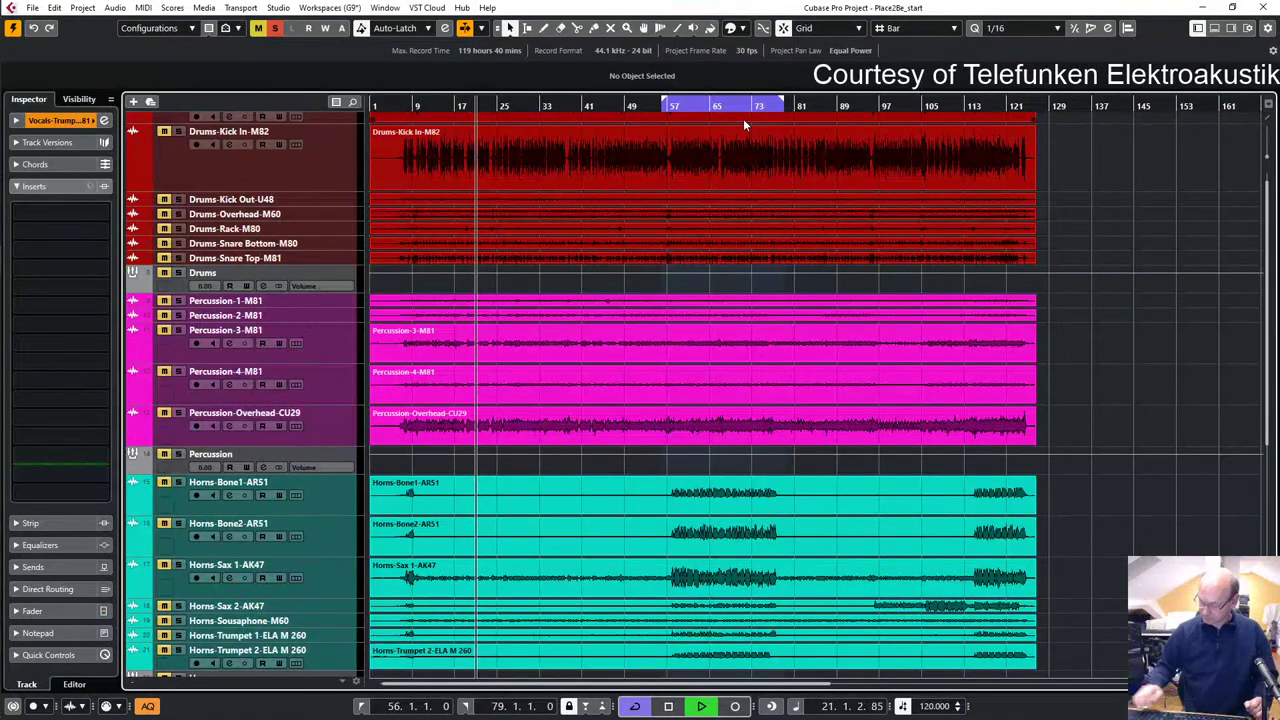
pyautogui.press('KP_1')
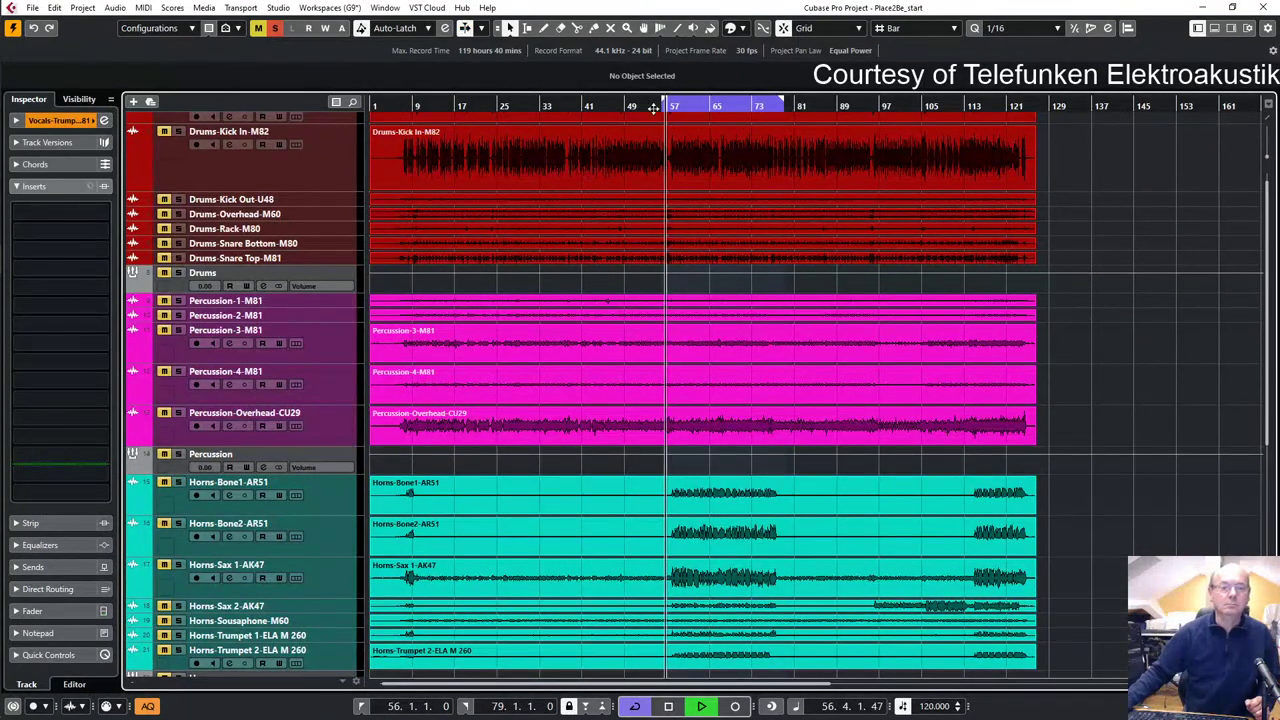
pyautogui.moveTo(664, 104); pyautogui.dragTo(696, 96)
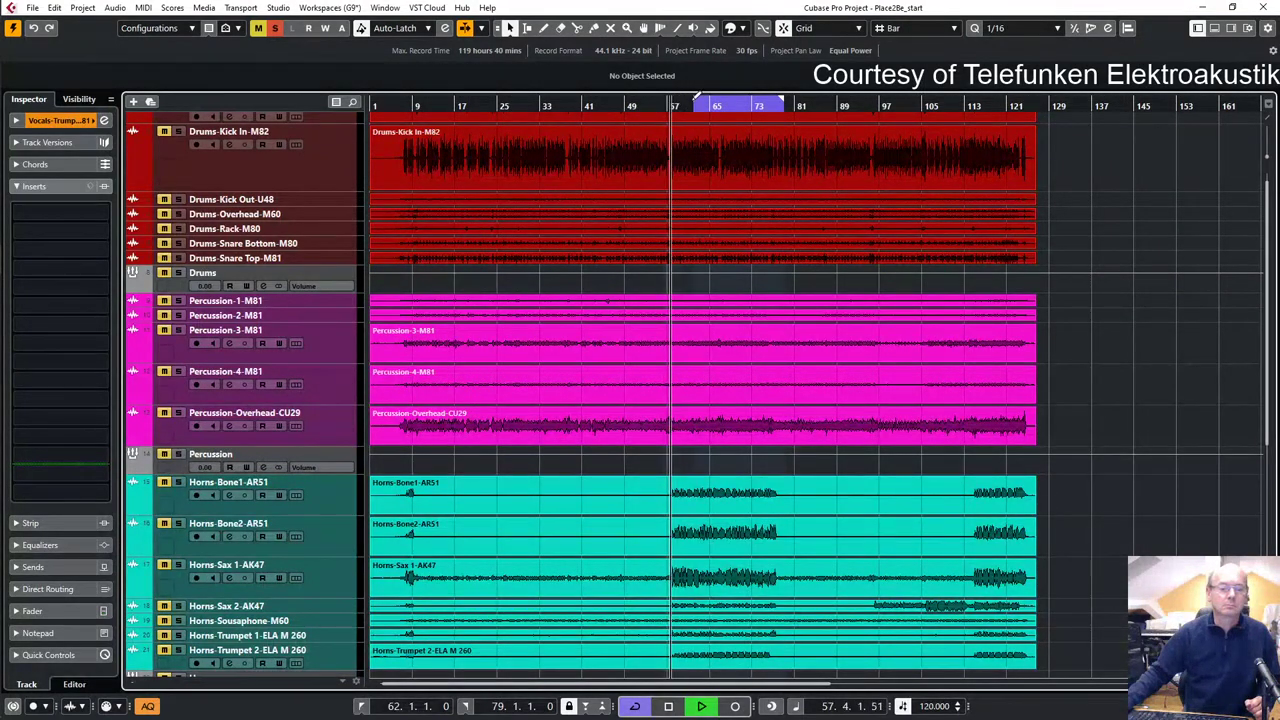
# - Balance Horns-Bone1, Bone2, Sax 1 and Sax 2 in turn against the pink noise during playback
pyautogui.click(322, 505)
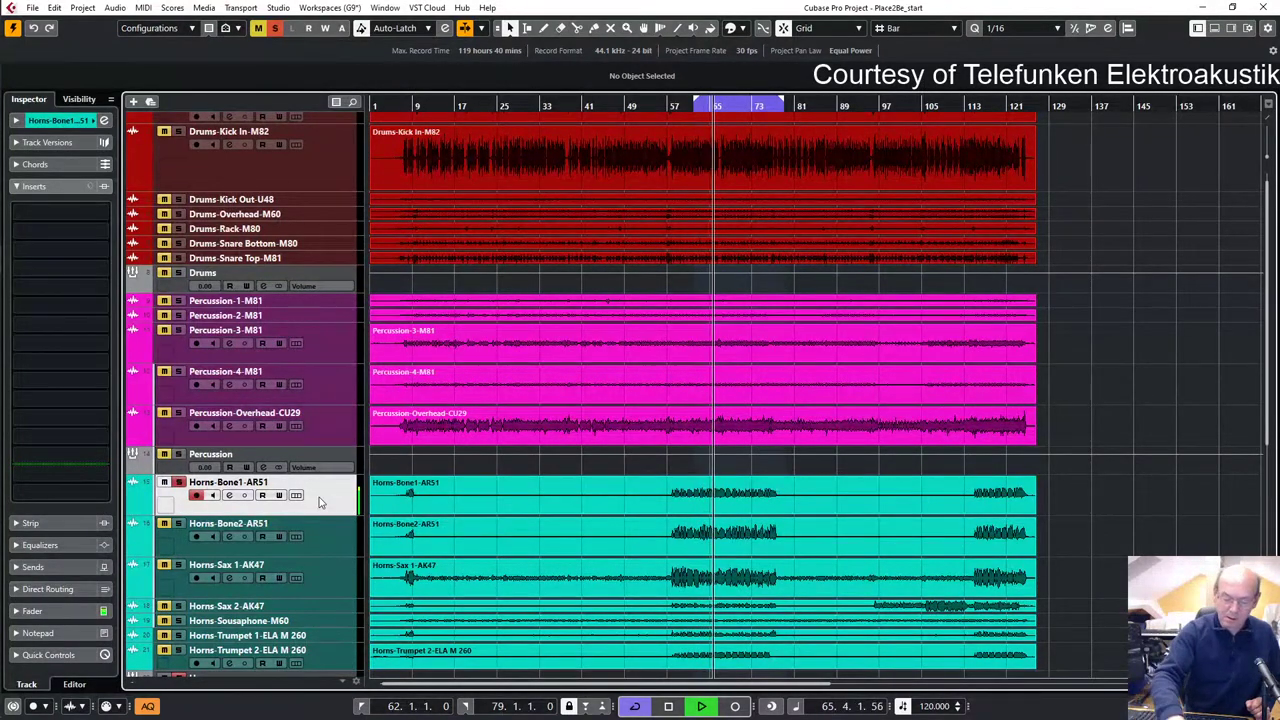
pyautogui.press('Down')
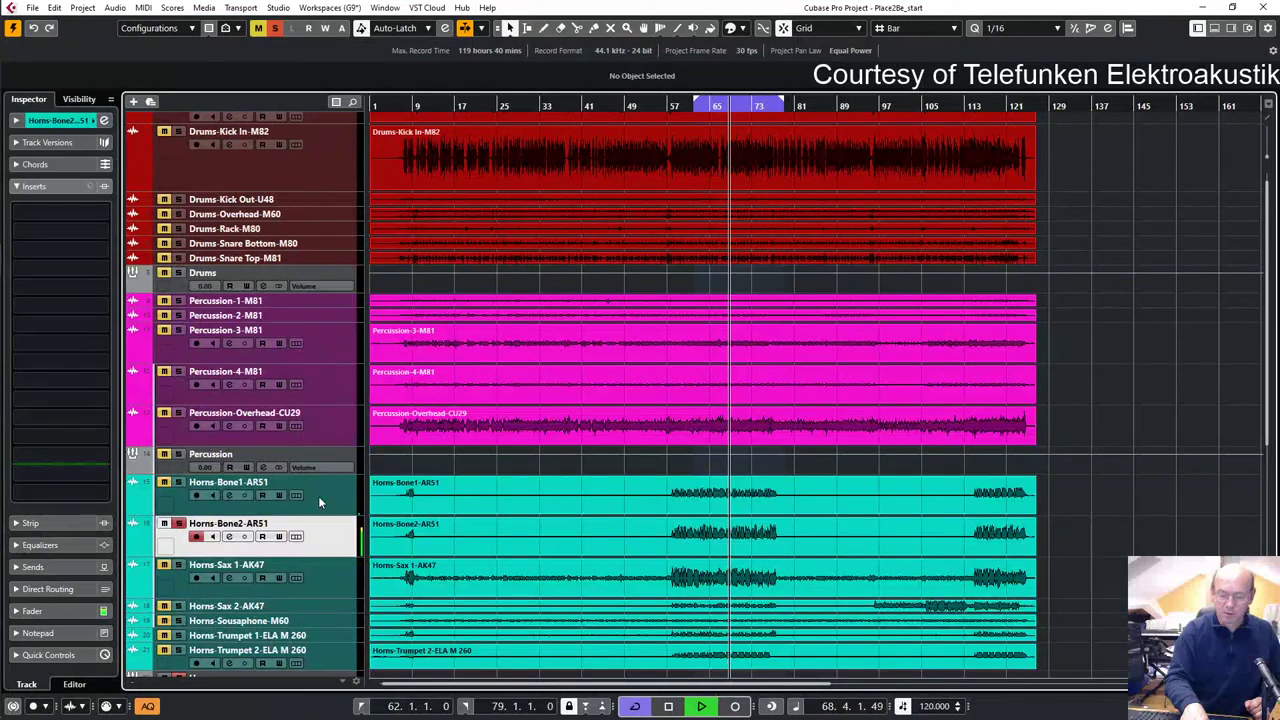
pyautogui.press('Down')
pyautogui.press('Down')
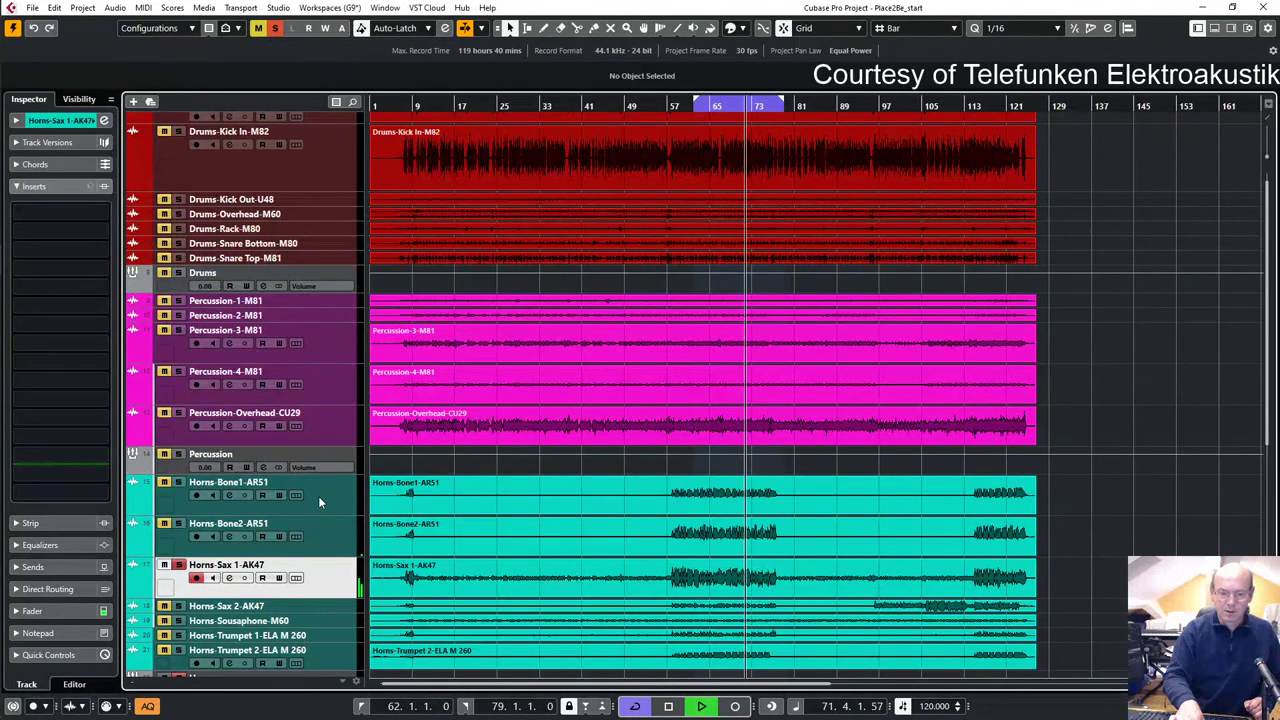
pyautogui.press('Down')
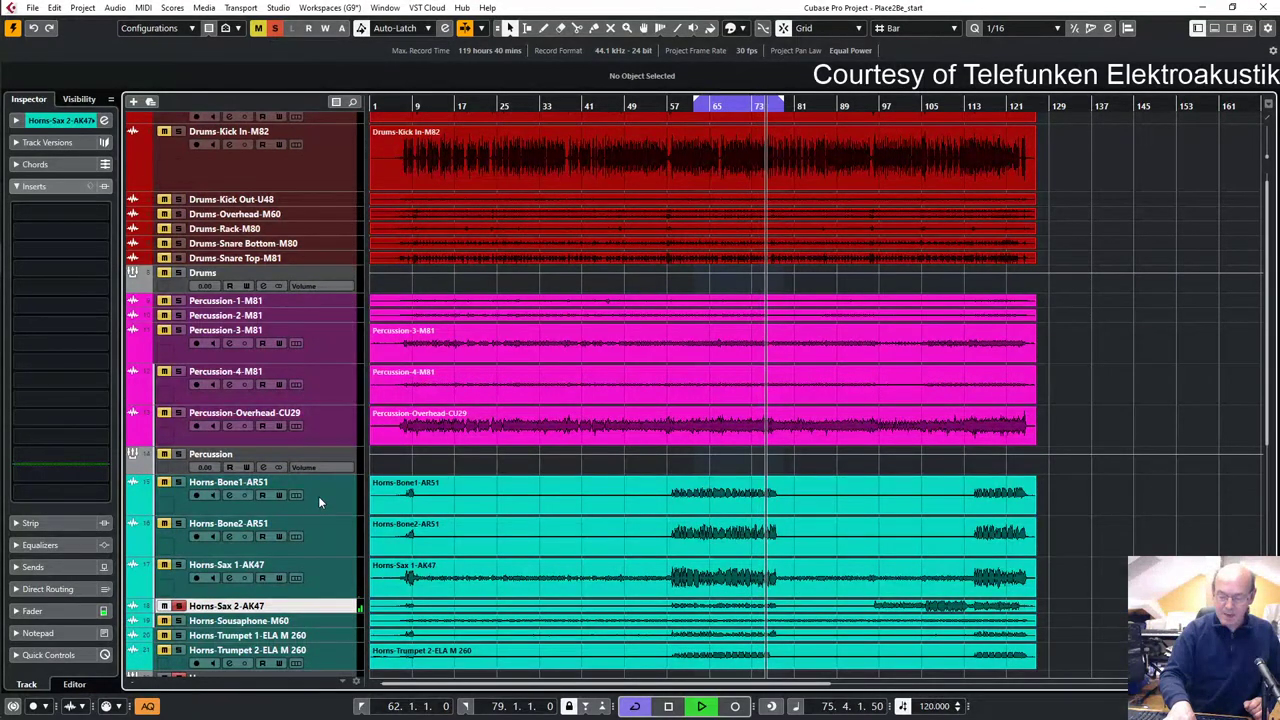
# - Balance Horns-Sousaphone, Trumpet 1 and Trumpet 2 against the pink noise, soloing each track in turn
pyautogui.press('Down')
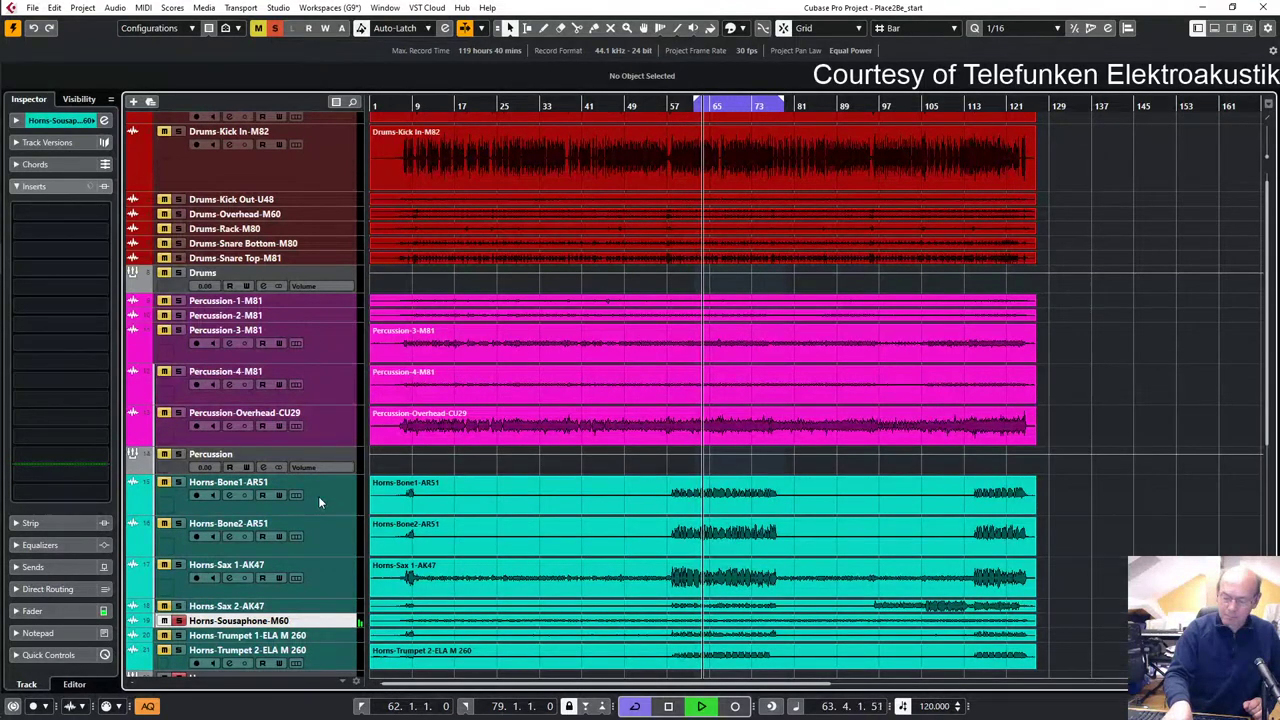
pyautogui.press('Down')
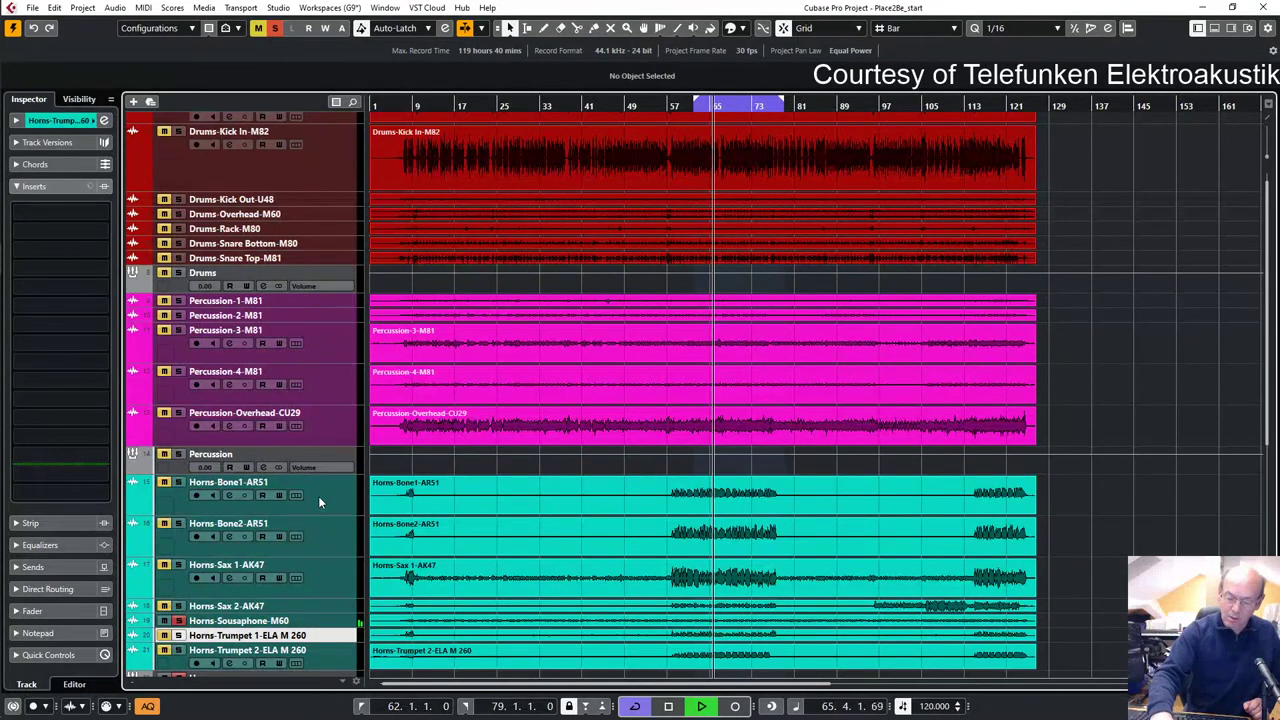
pyautogui.press('s')
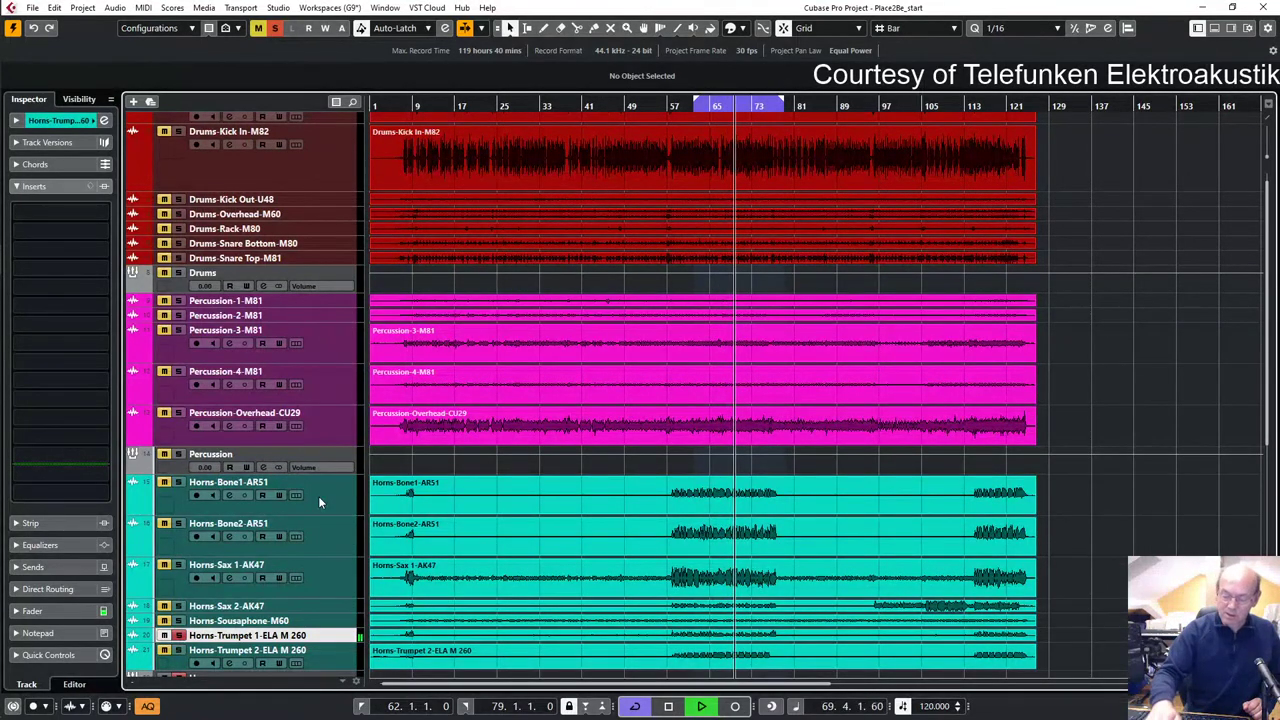
pyautogui.press('Down')
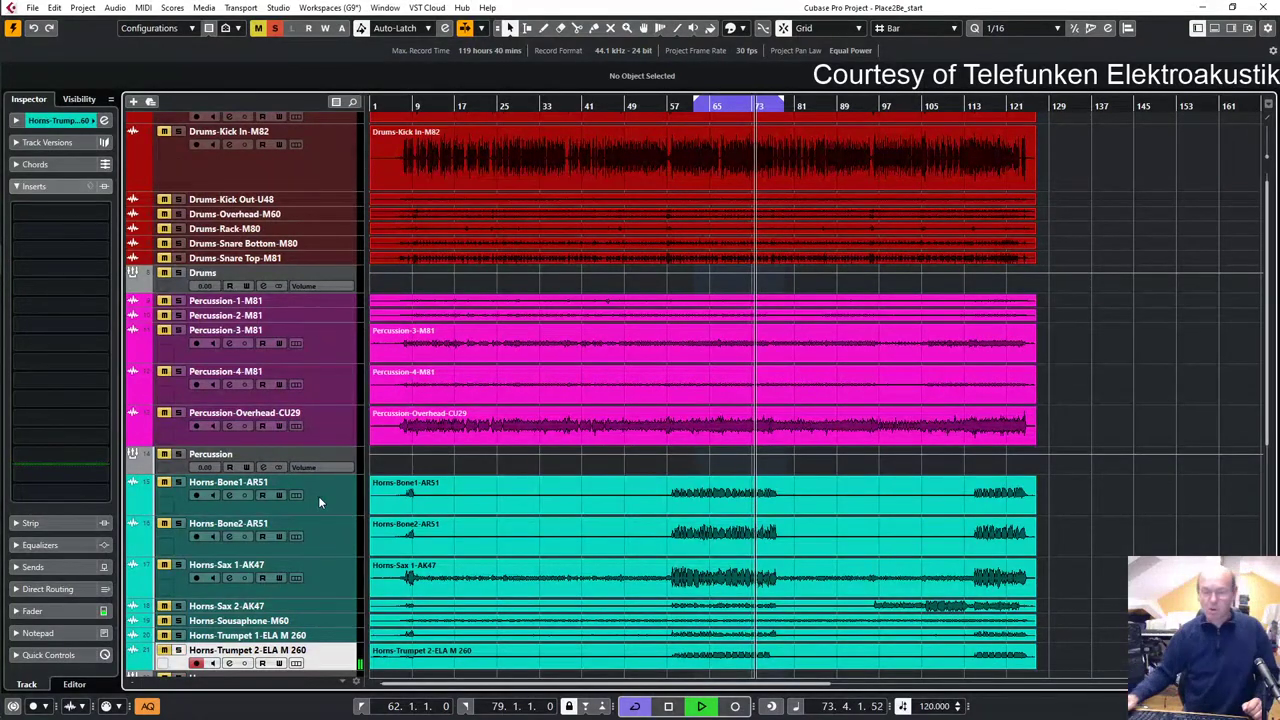
# - Take the Pink Noise track out of solo, leave it muted, and stop playback
pyautogui.scroll(-5, 1125, 362)
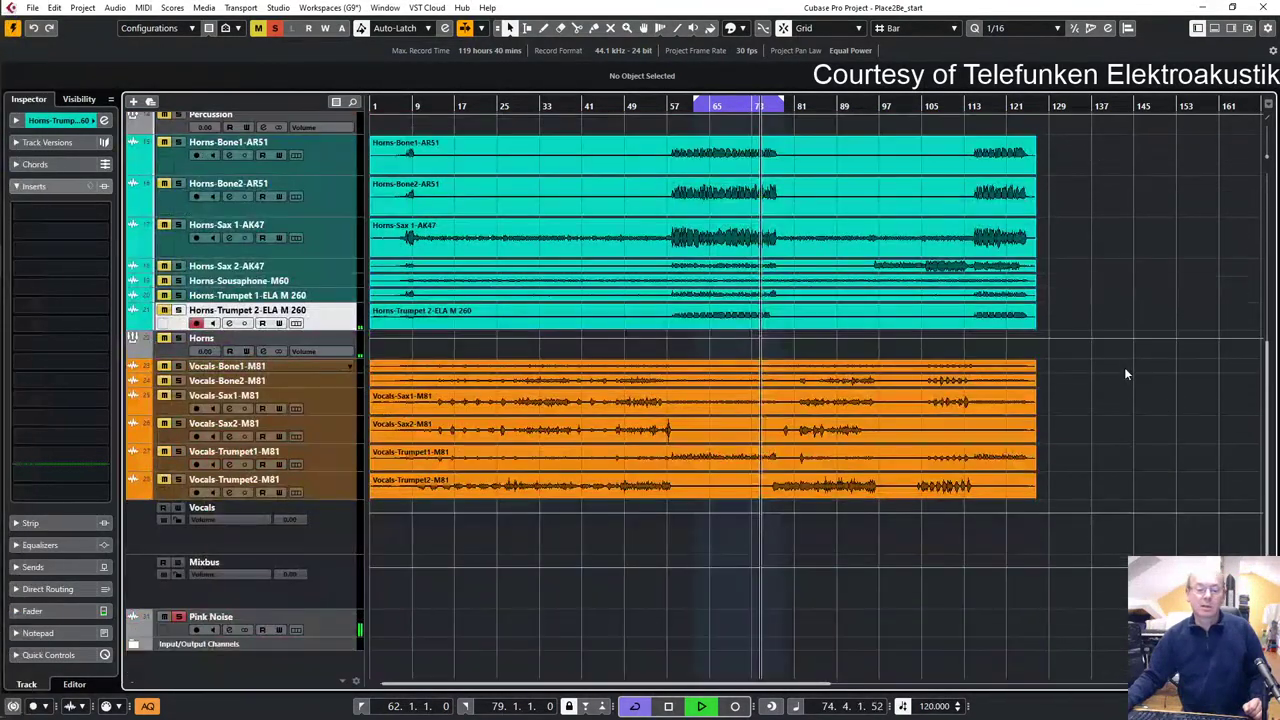
pyautogui.click(179, 617)
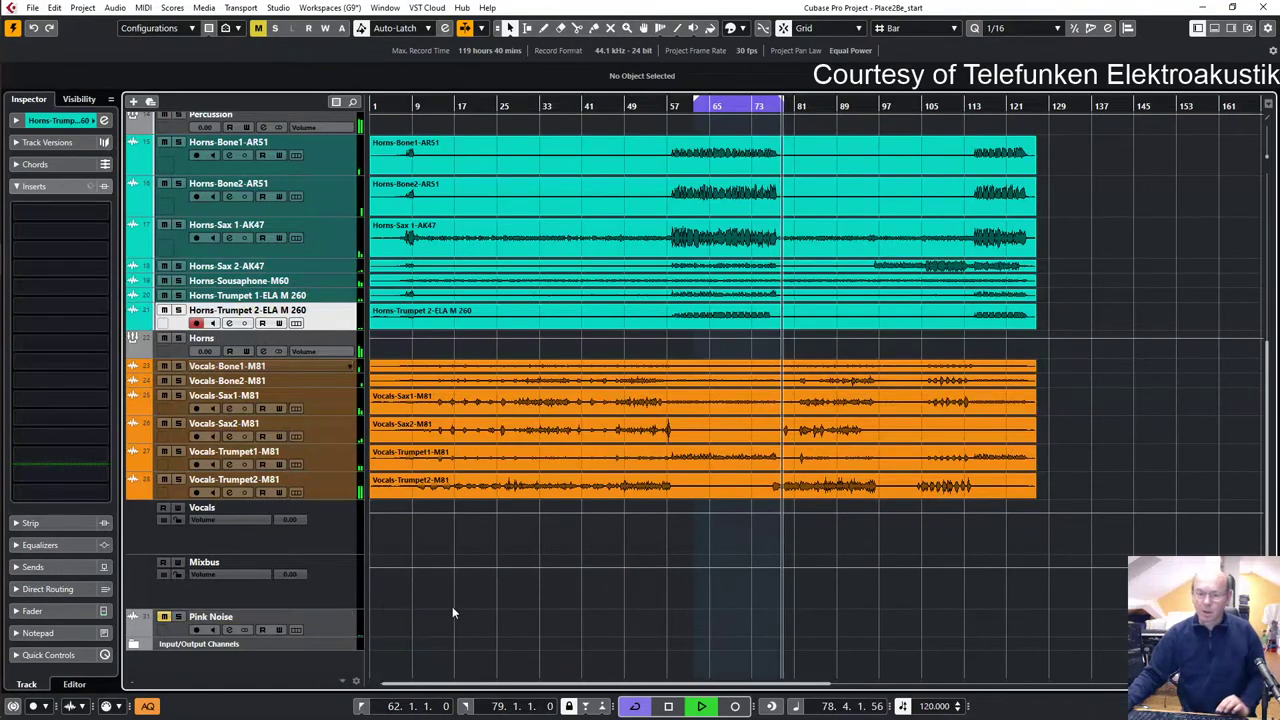
pyautogui.press('space')
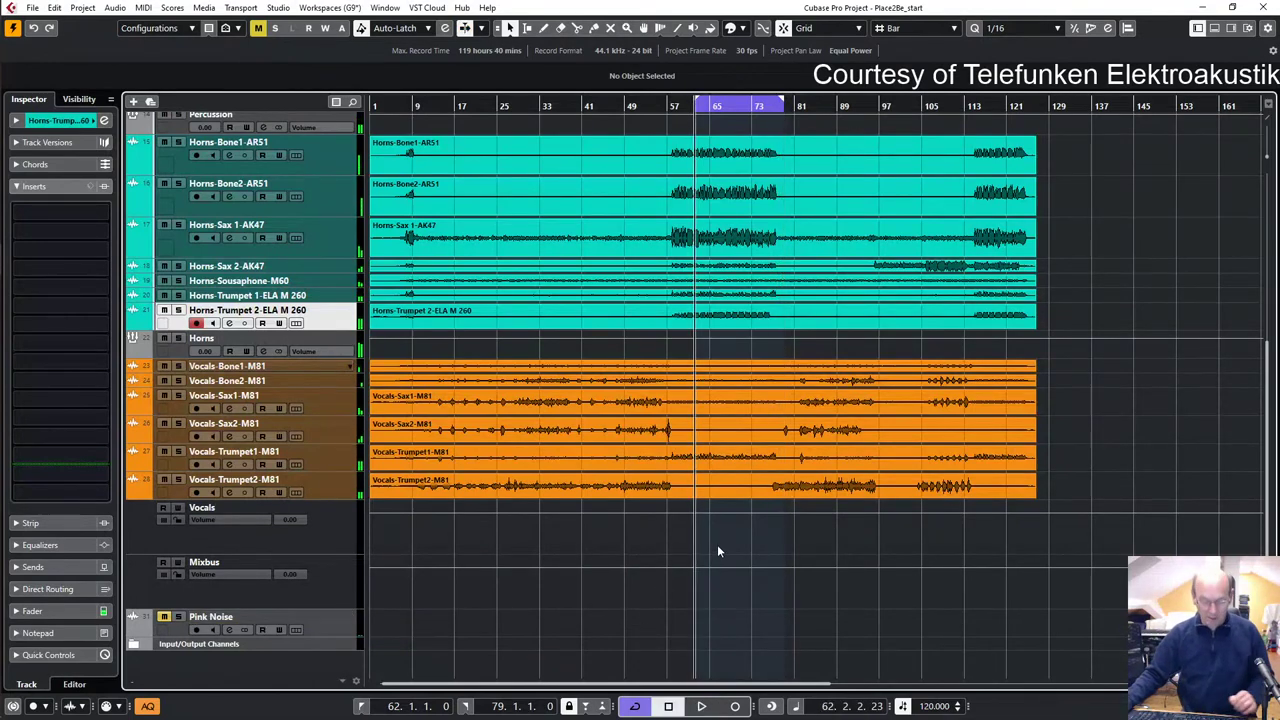
# - Review the fader levels of all channels in the MixConsole, from the drums to the stereo output, and return to the project window
pyautogui.press('F3')
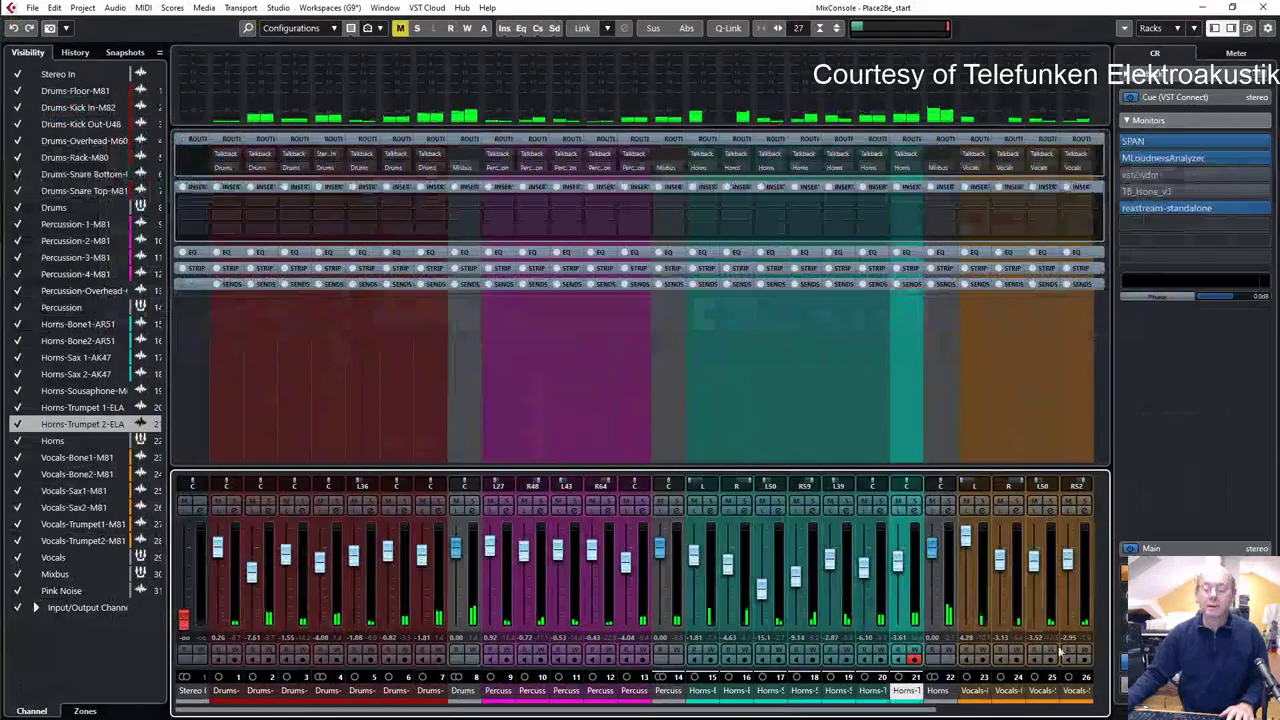
pyautogui.moveTo(920, 711); pyautogui.dragTo(1097, 713)
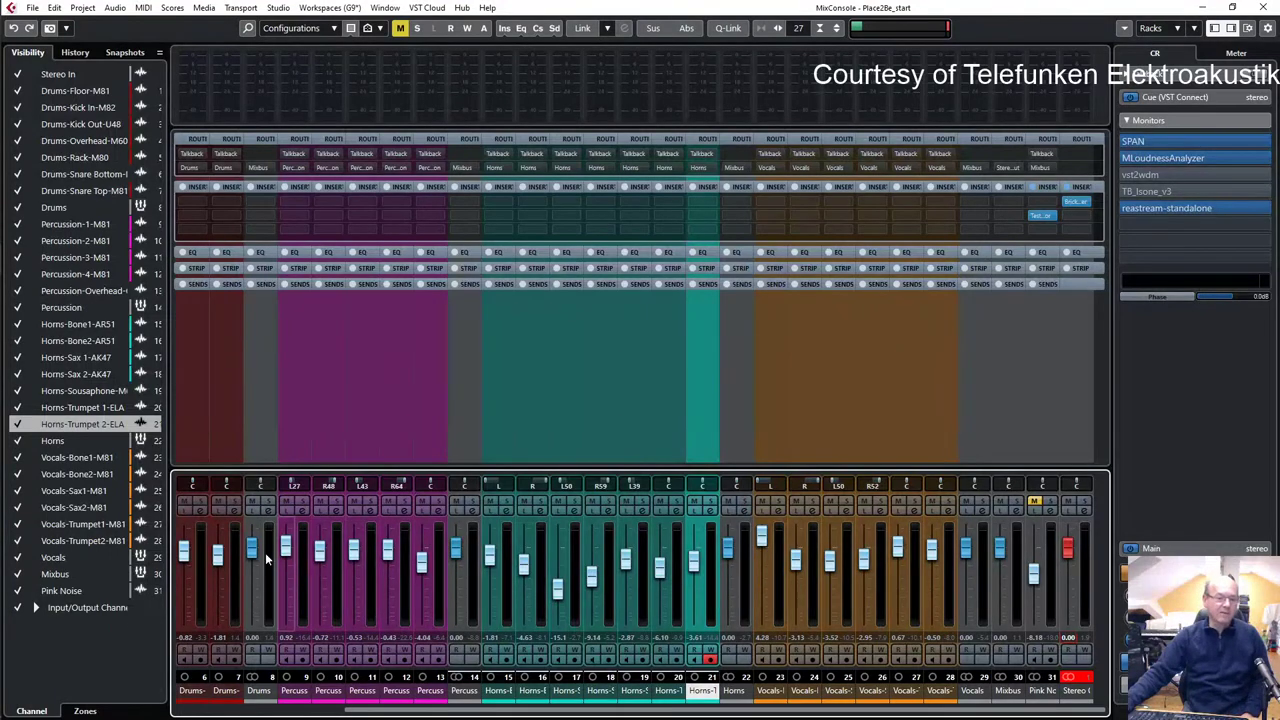
pyautogui.moveTo(380, 712); pyautogui.dragTo(213, 712)
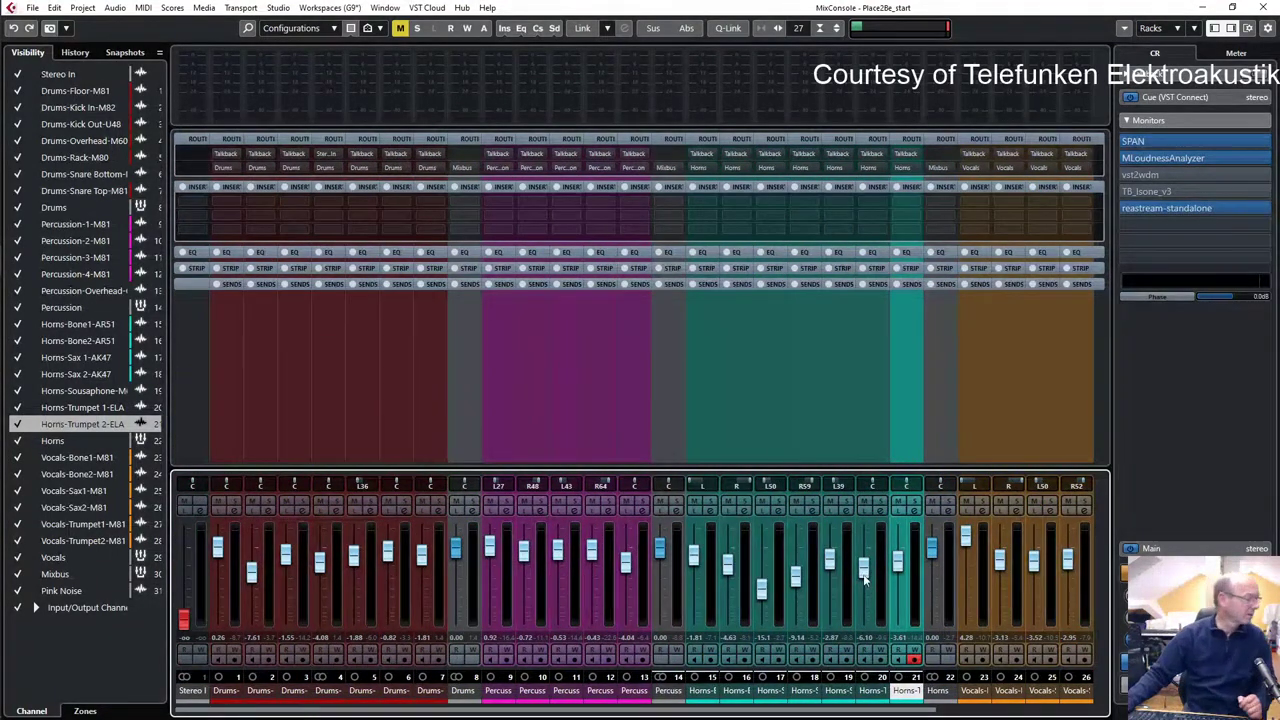
pyautogui.press('F3')
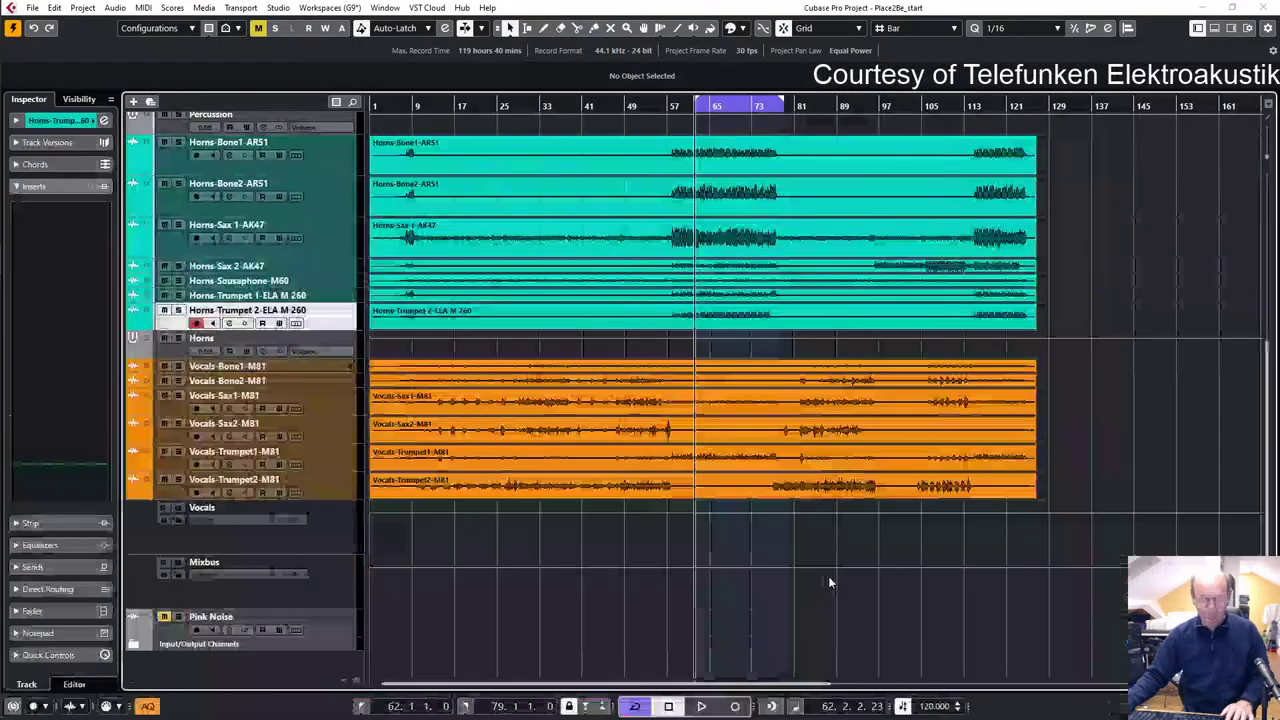
# - Set the locators to bars 26 and 43 and play the full mix from the left locator
pyautogui.moveTo(755, 690); pyautogui.dragTo(650, 690)
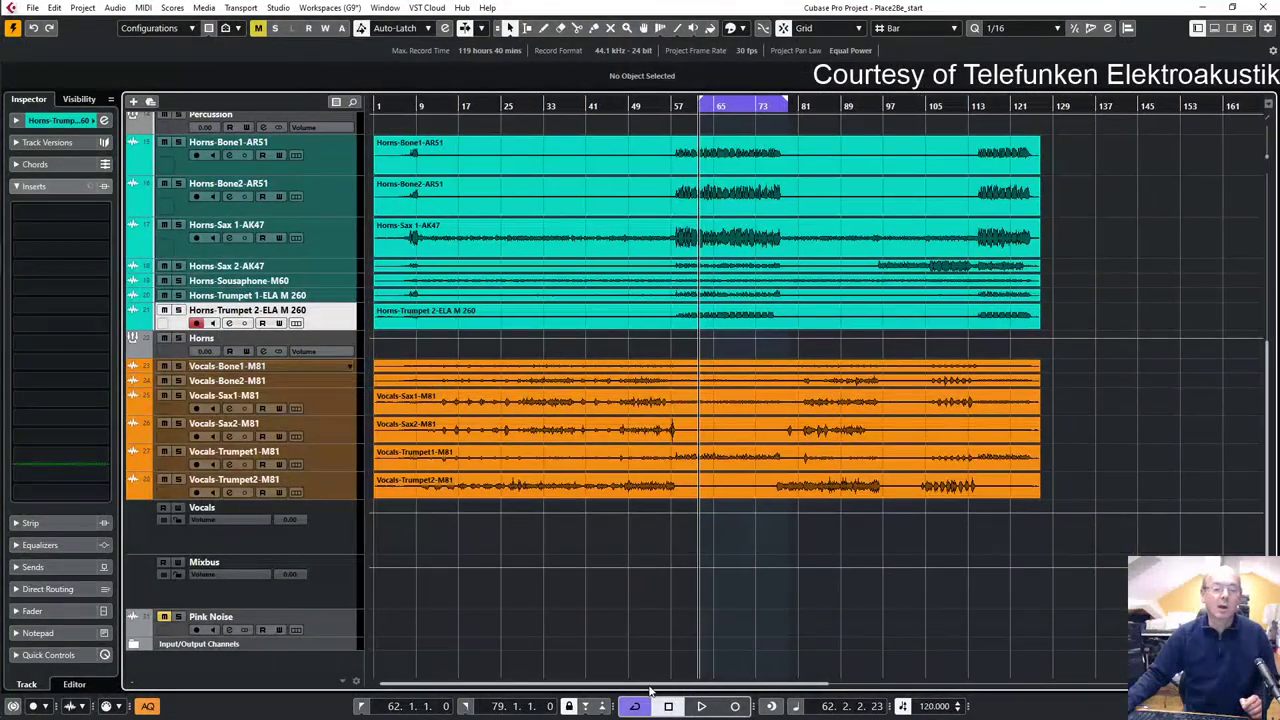
pyautogui.scroll(5, 604, 283)
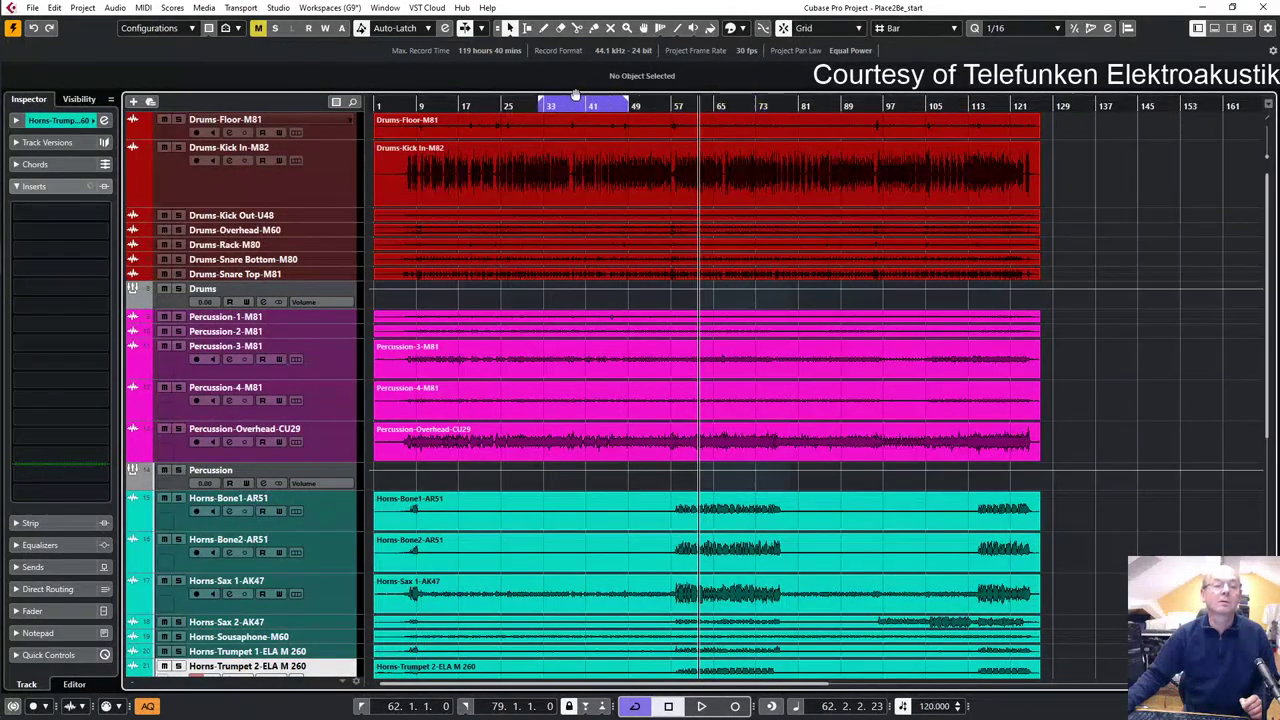
pyautogui.press('KP_1')
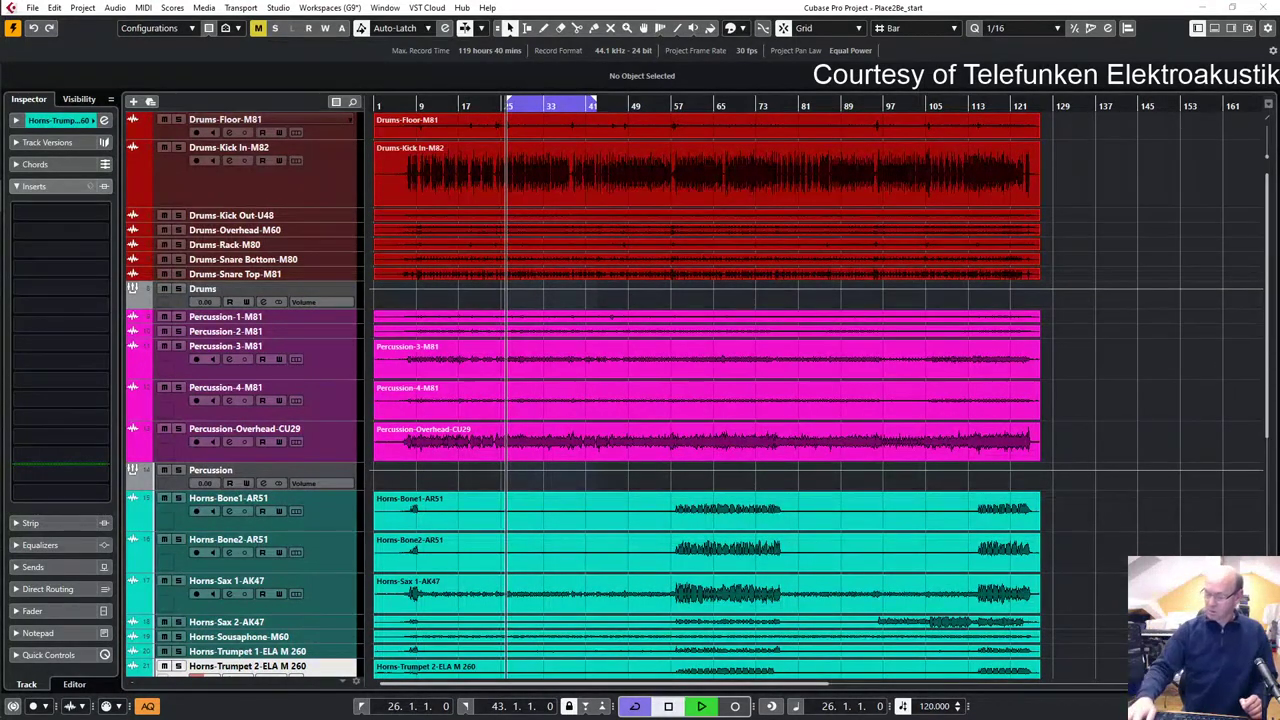
pyautogui.press('space')
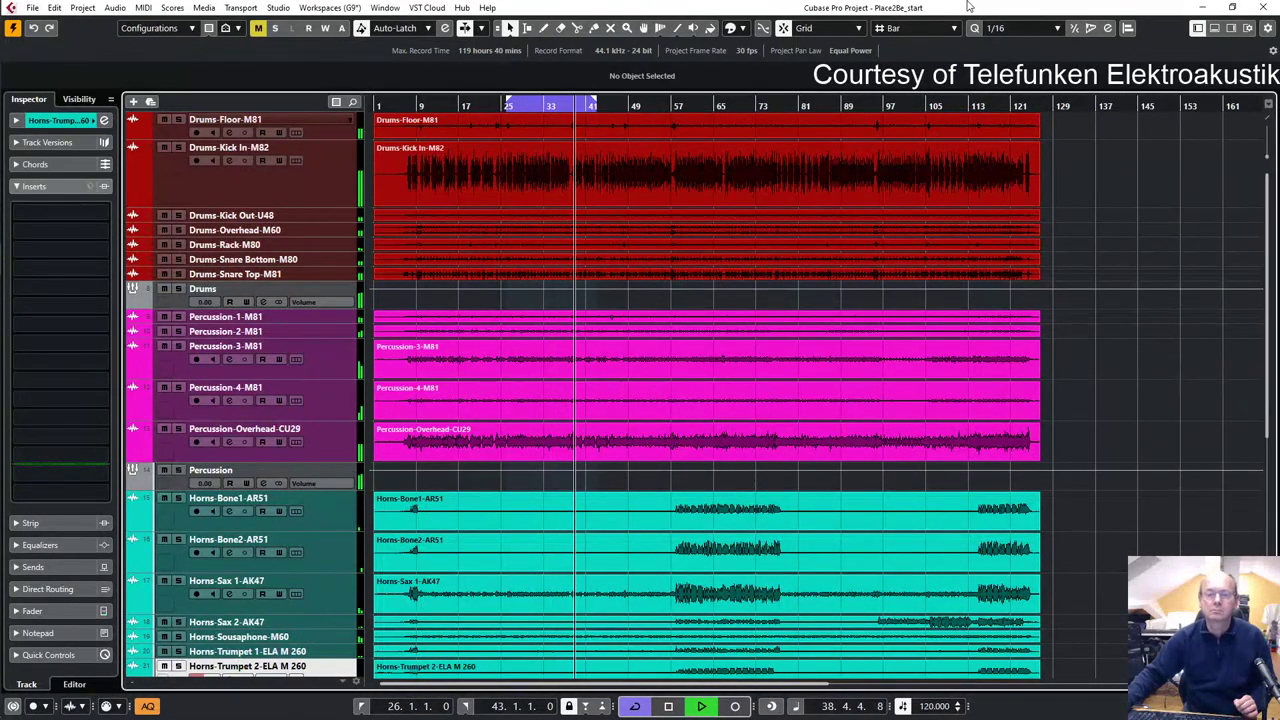
# - Set the Mixbus fader to about 1.10 dB in the MixConsole while the mix plays, and return to the project window
pyautogui.press('F3')
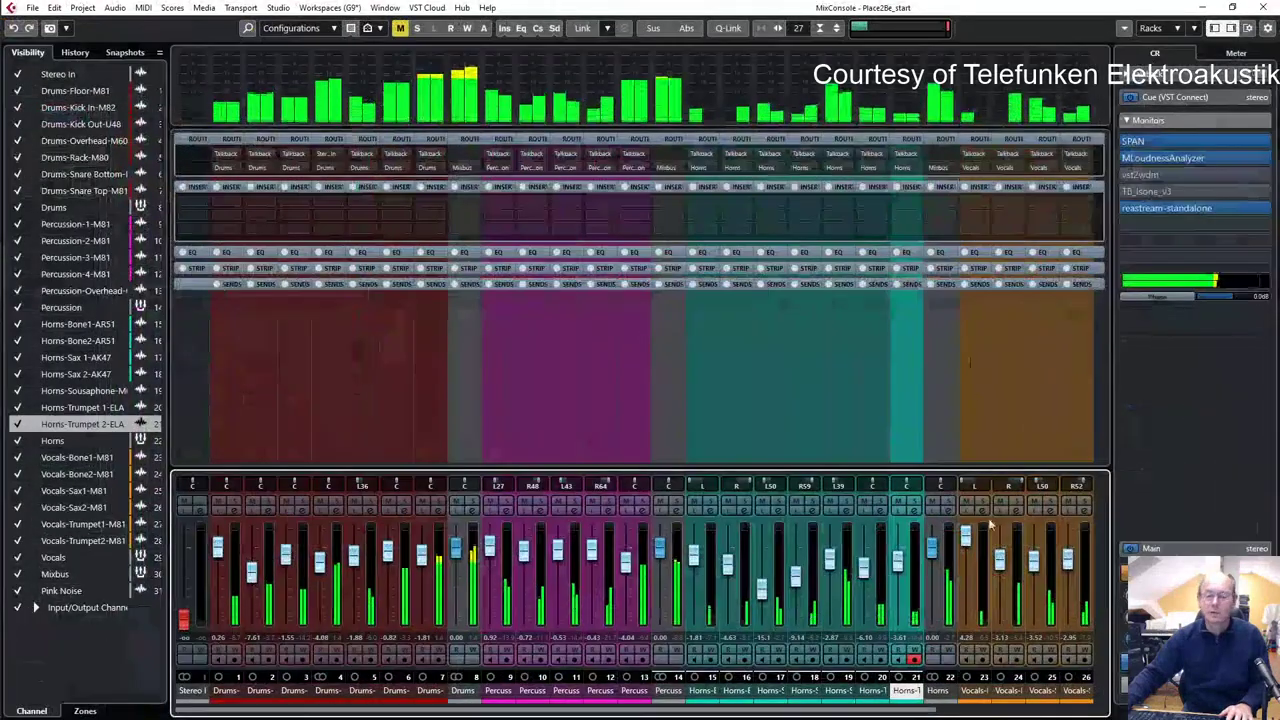
pyautogui.moveTo(923, 709); pyautogui.dragTo(1100, 711)
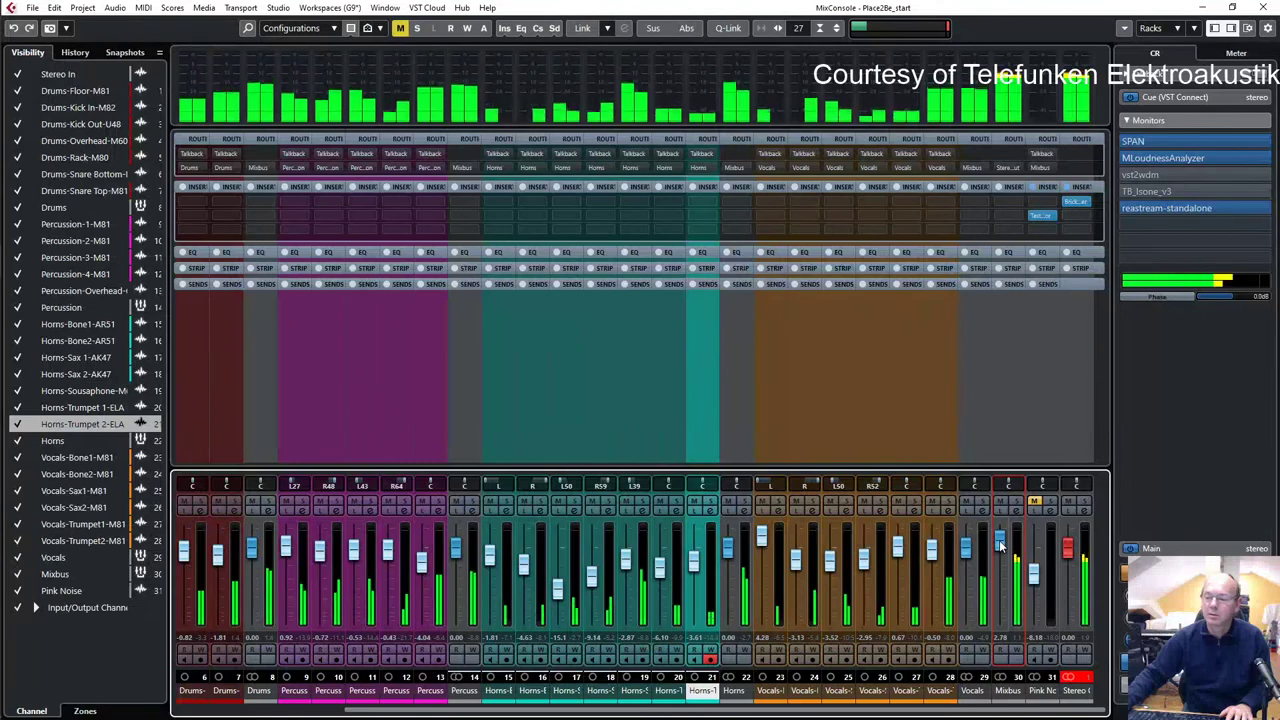
pyautogui.moveTo(1000, 545); pyautogui.dragTo(1001, 552)
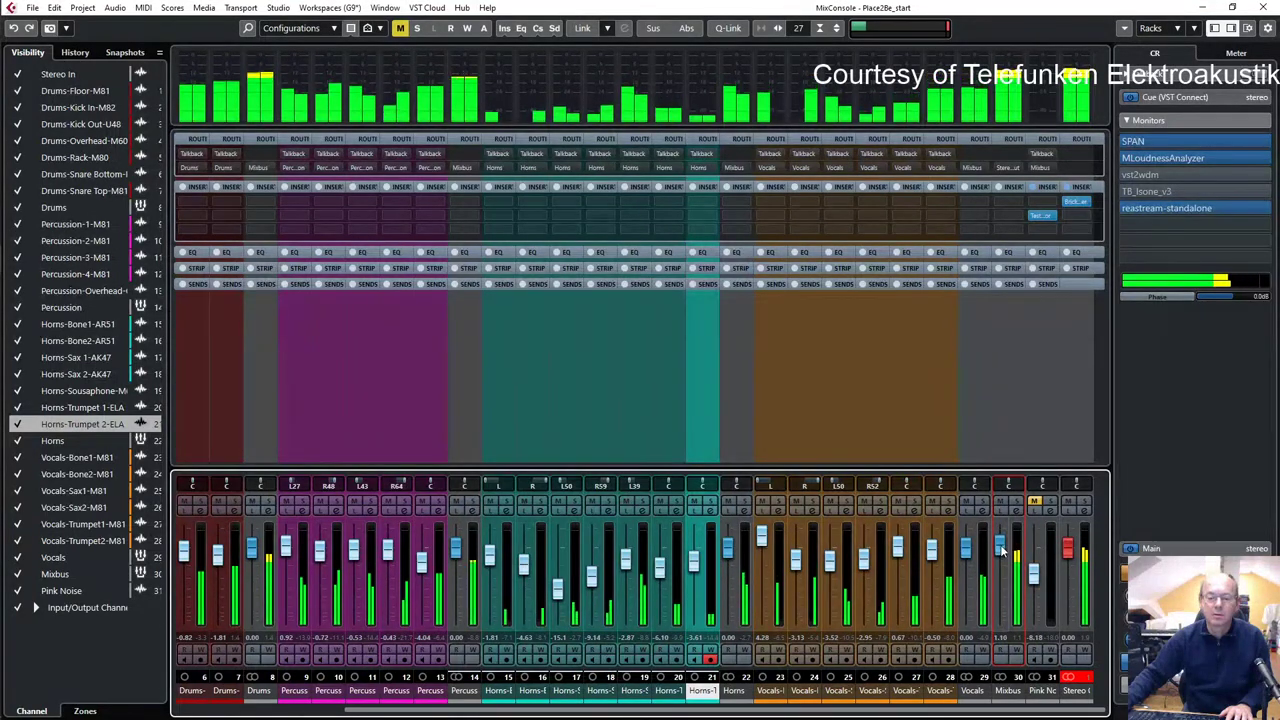
pyautogui.press('F3')
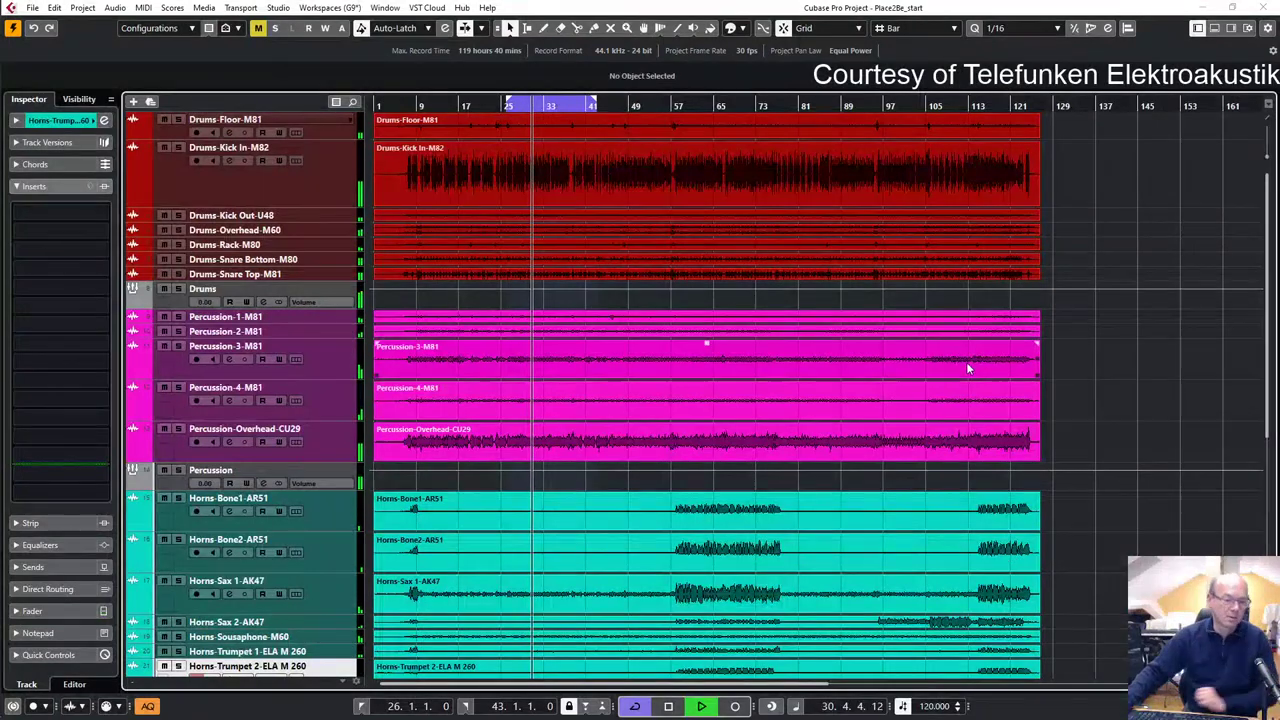
# - Stop playback, place the project cursor at bar 63, and move the cycle range so it starts at bar 57, where the horns play
pyautogui.scroll(-5, 1187, 338)
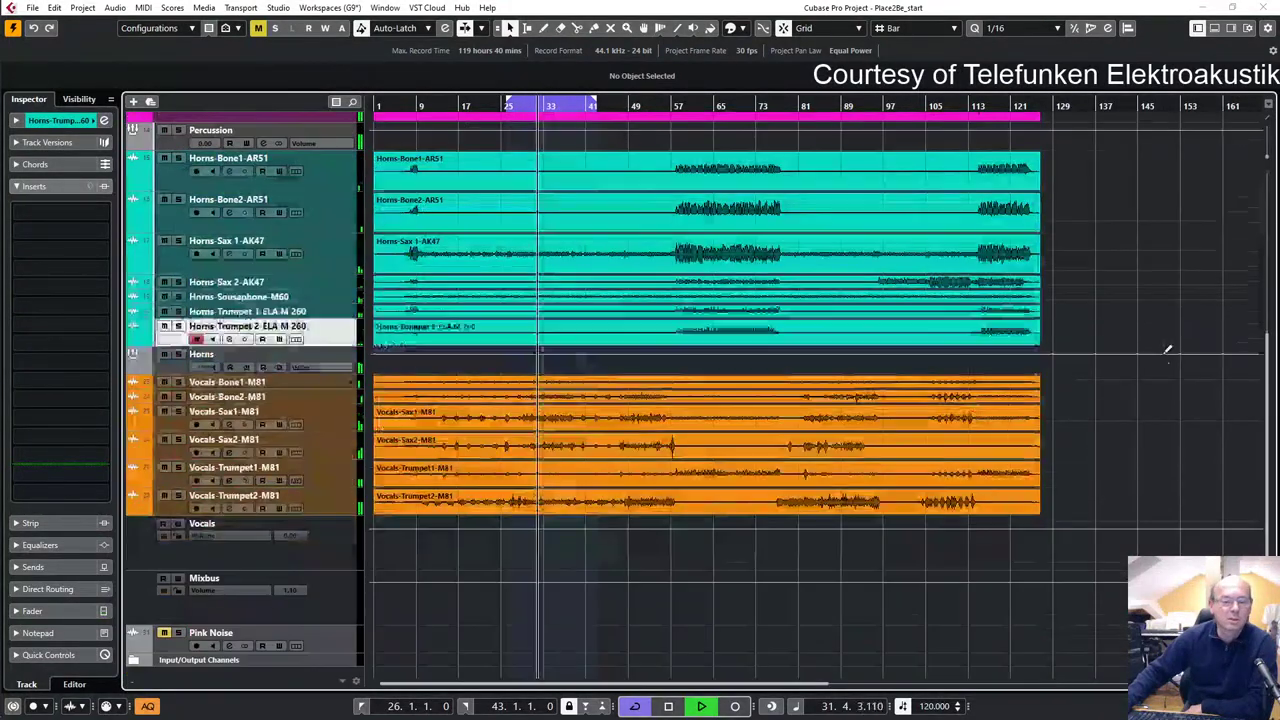
pyautogui.scroll(5, 1170, 349)
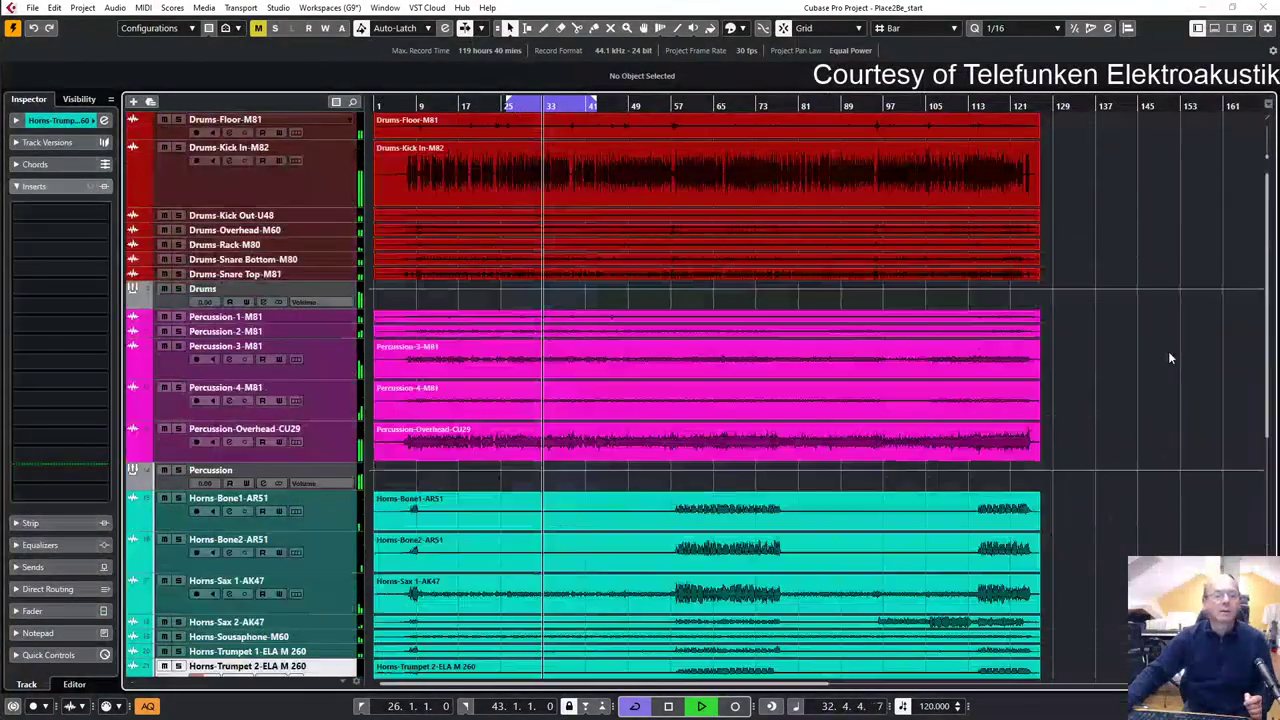
pyautogui.press('space')
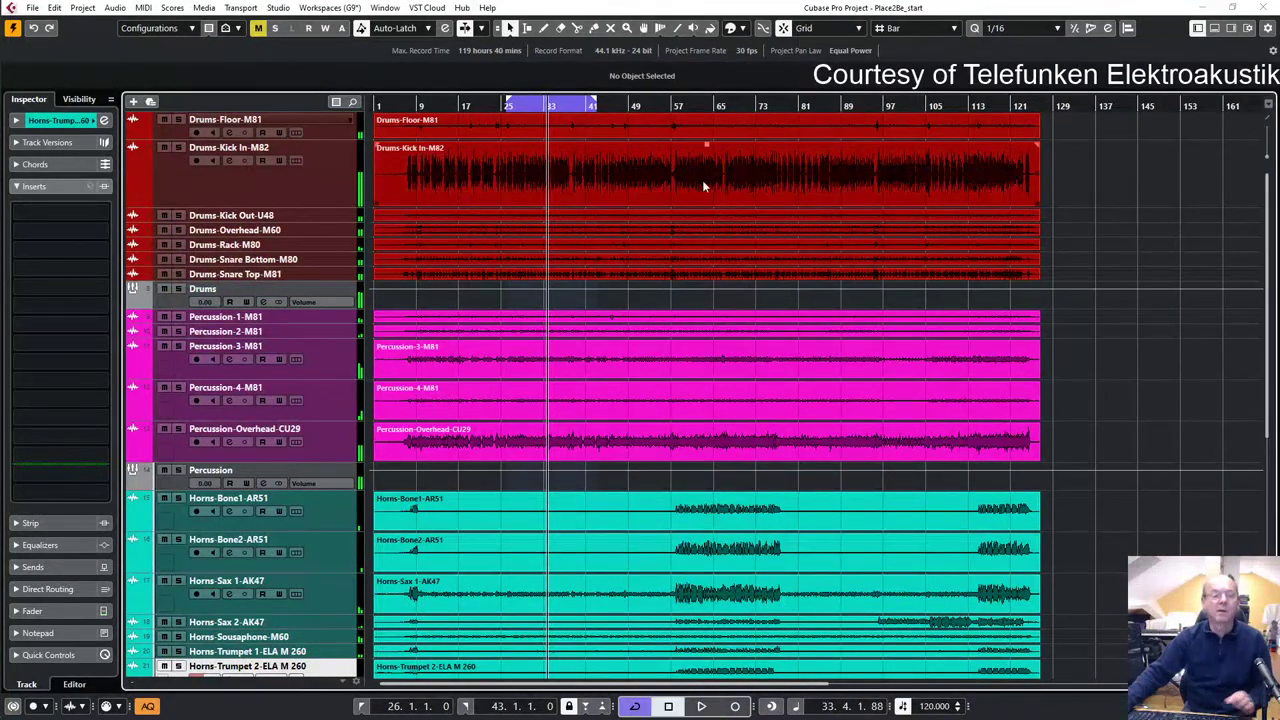
pyautogui.moveTo(559, 105); pyautogui.dragTo(702, 104)
pyautogui.moveTo(578, 103); pyautogui.dragTo(734, 105)
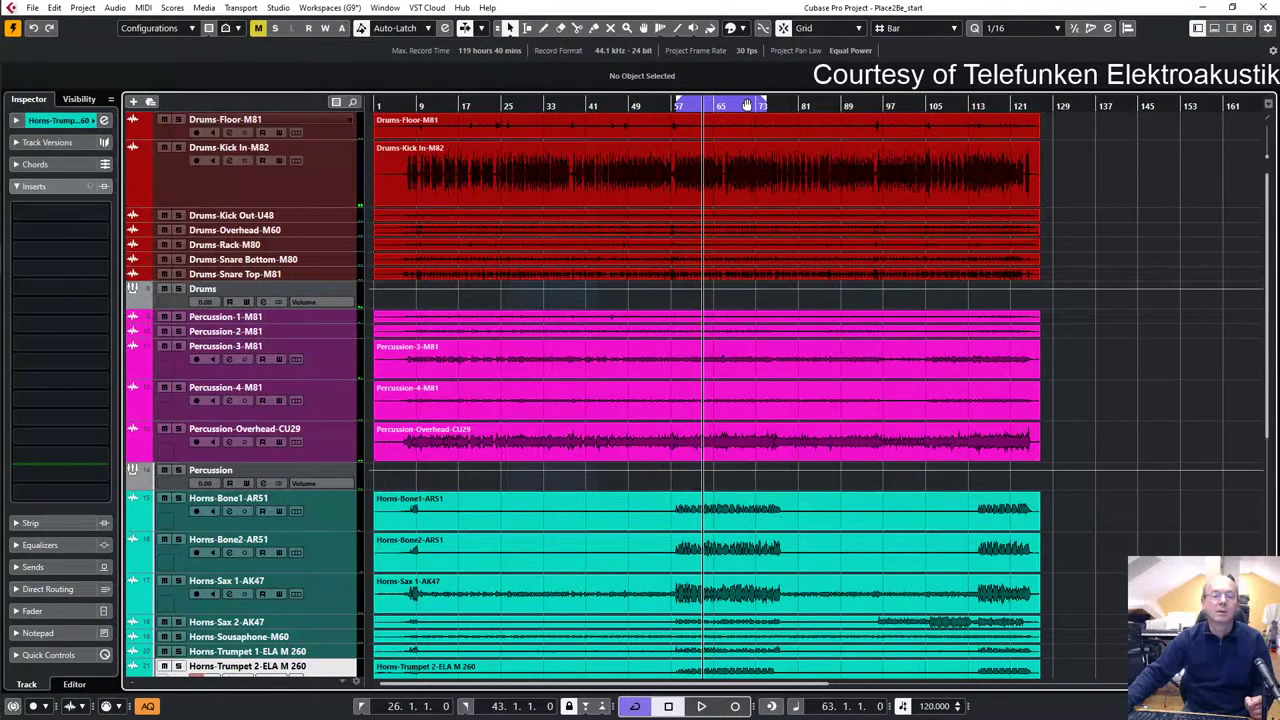
# - Start playback from bar 54, extend the end of the cycle range to bar 78, and stop playback
pyautogui.press('KP_1')
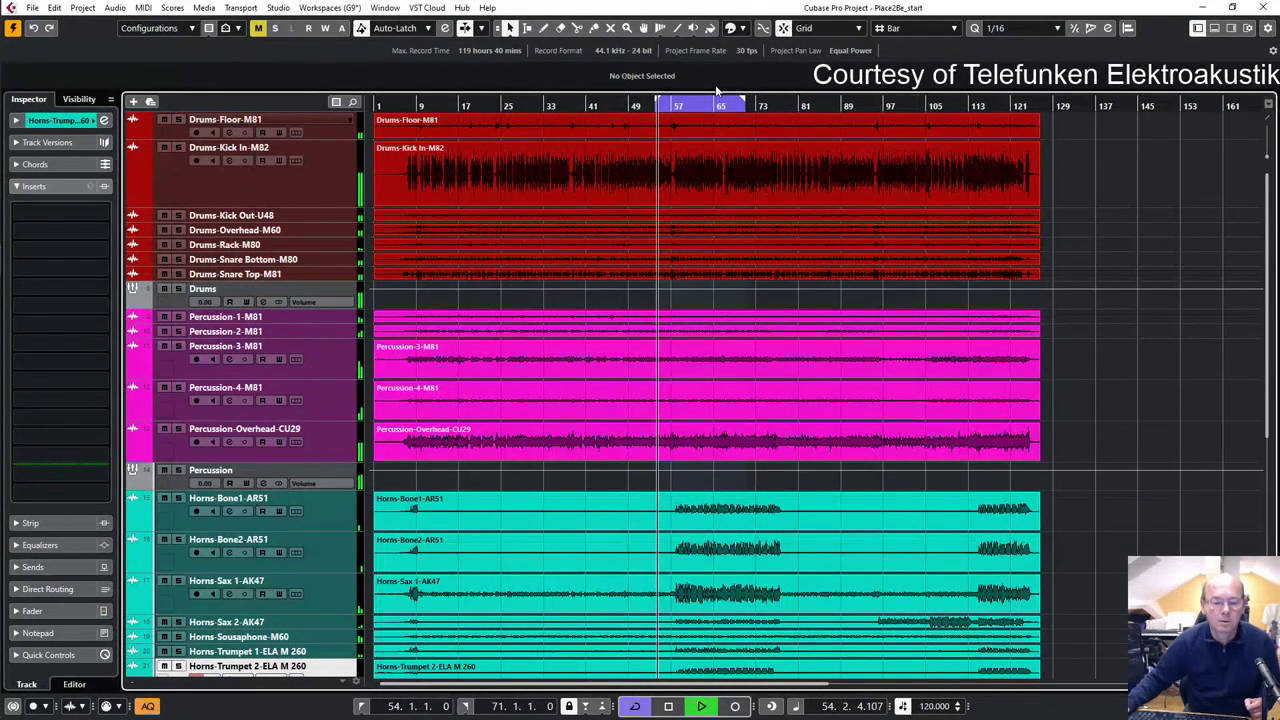
pyautogui.moveTo(743, 105); pyautogui.dragTo(764, 103)
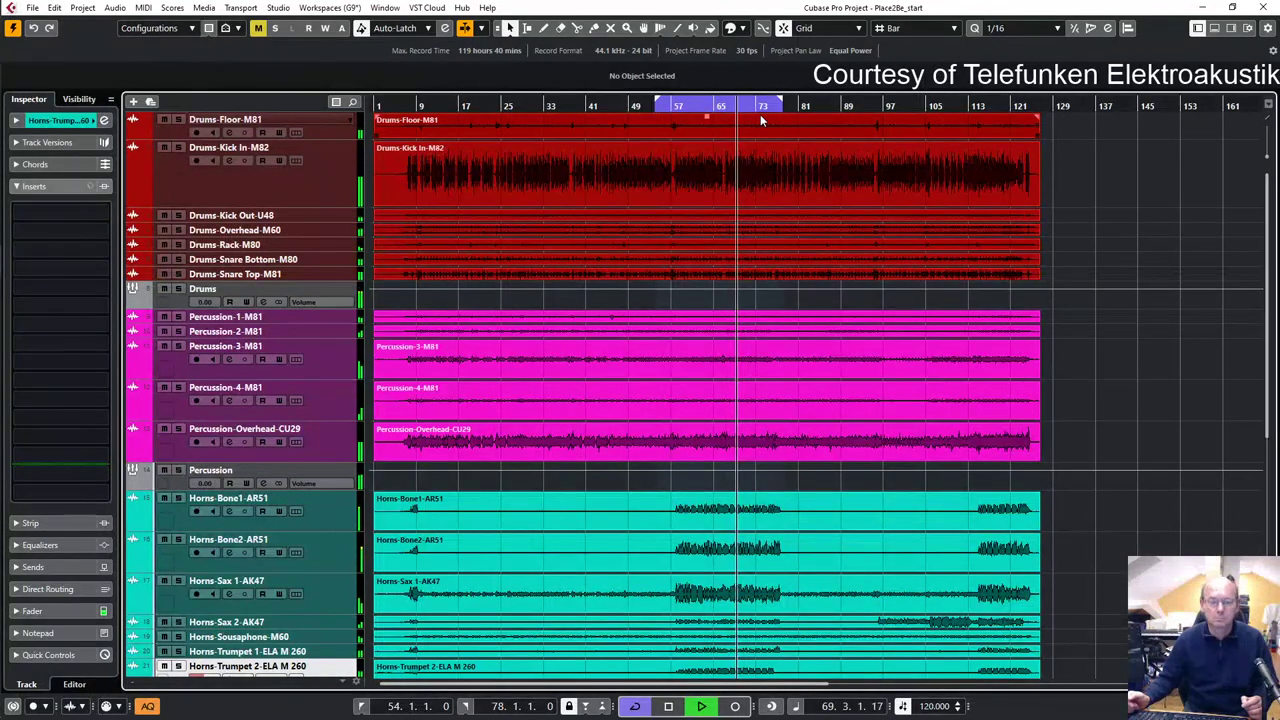
pyautogui.press('space')
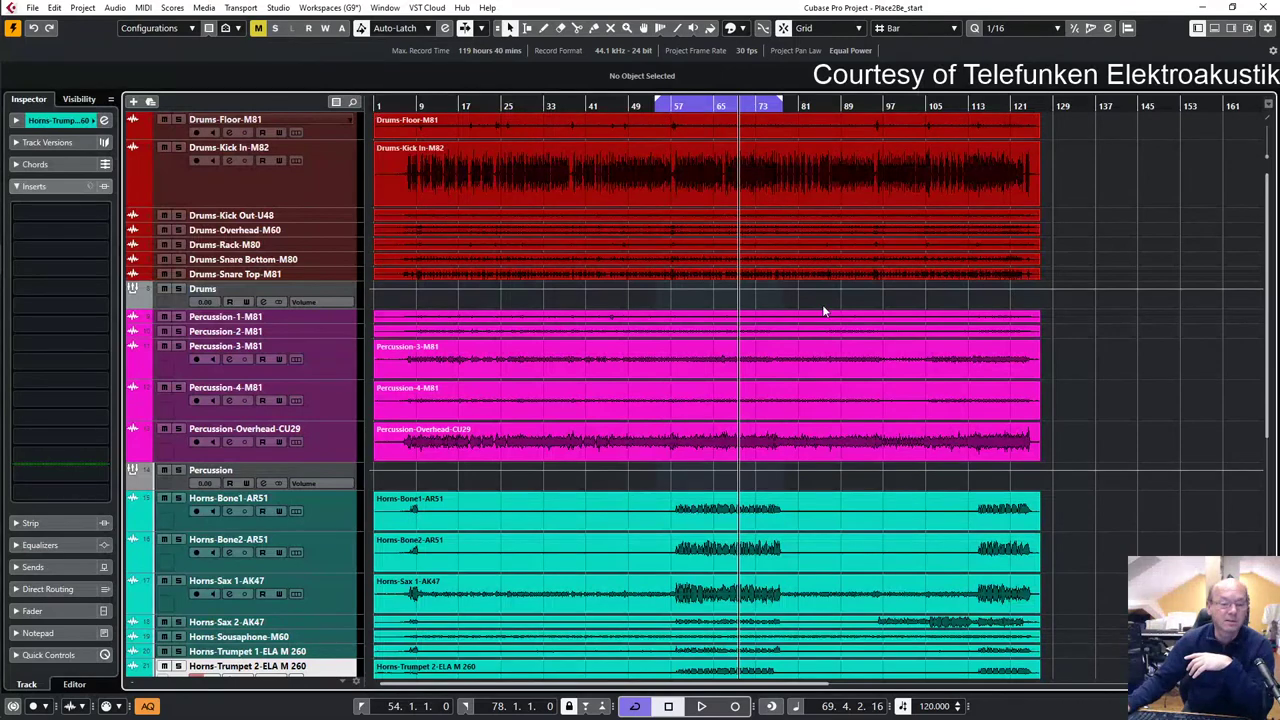
# - Return the playback position to the project start at bar 1 and play the song from there
pyautogui.scroll(-5, 822, 304)
pyautogui.scroll(3, 1038, 334)
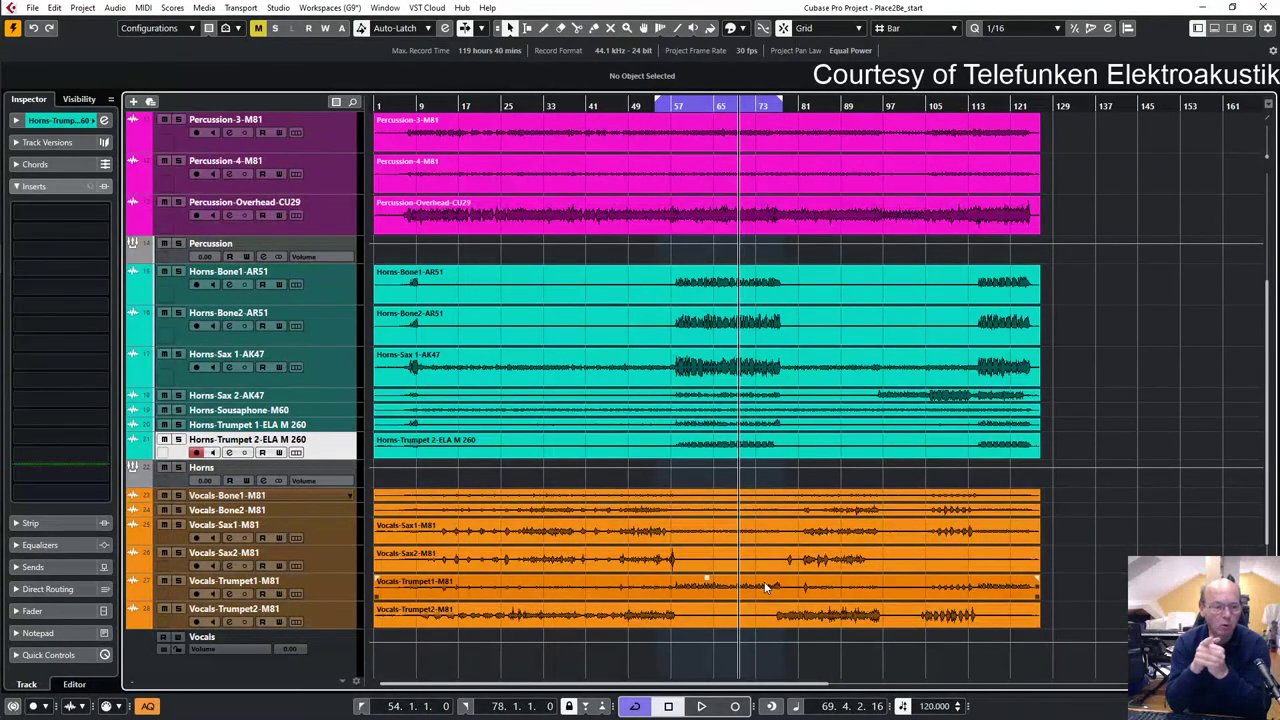
pyautogui.press('space')
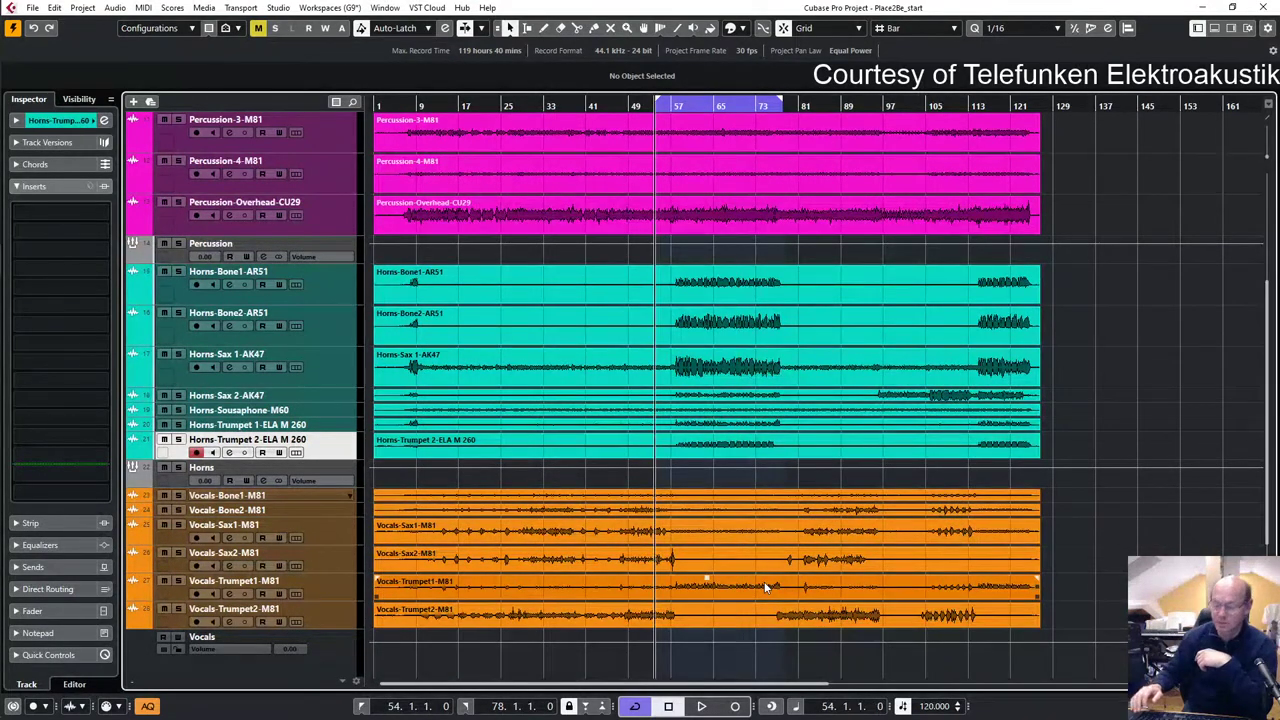
pyautogui.press('Home')
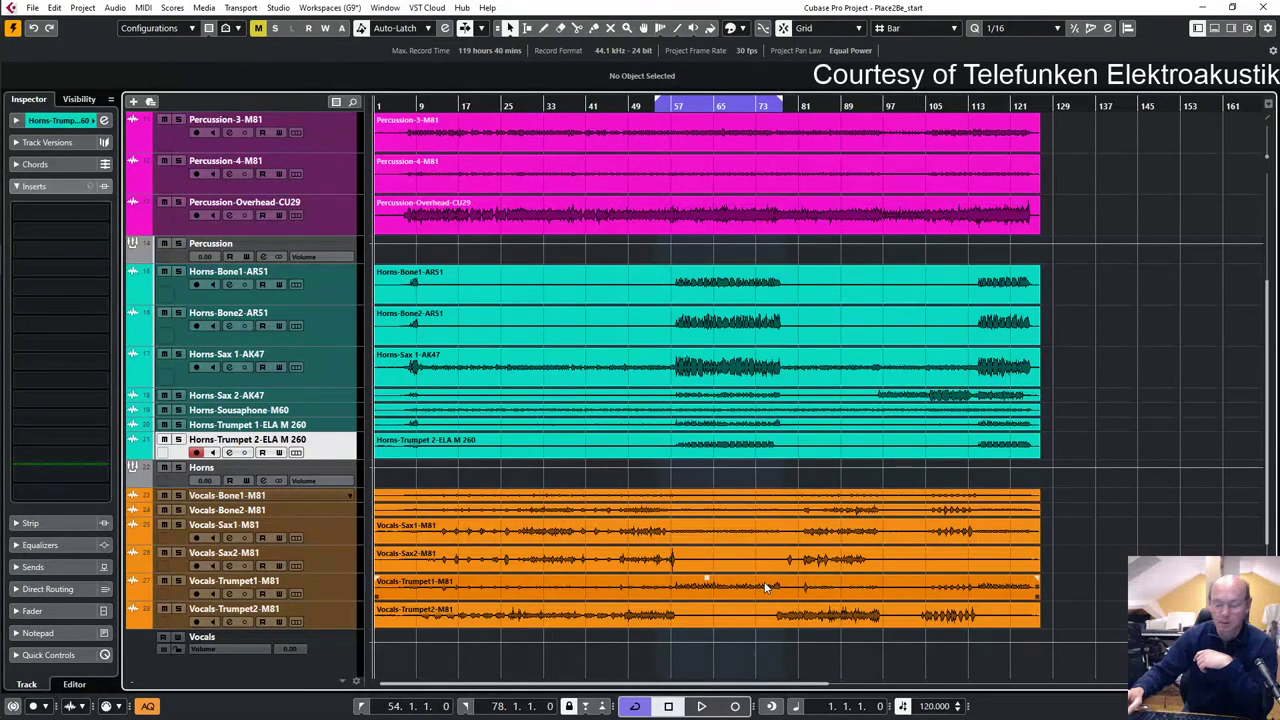
pyautogui.press('space')
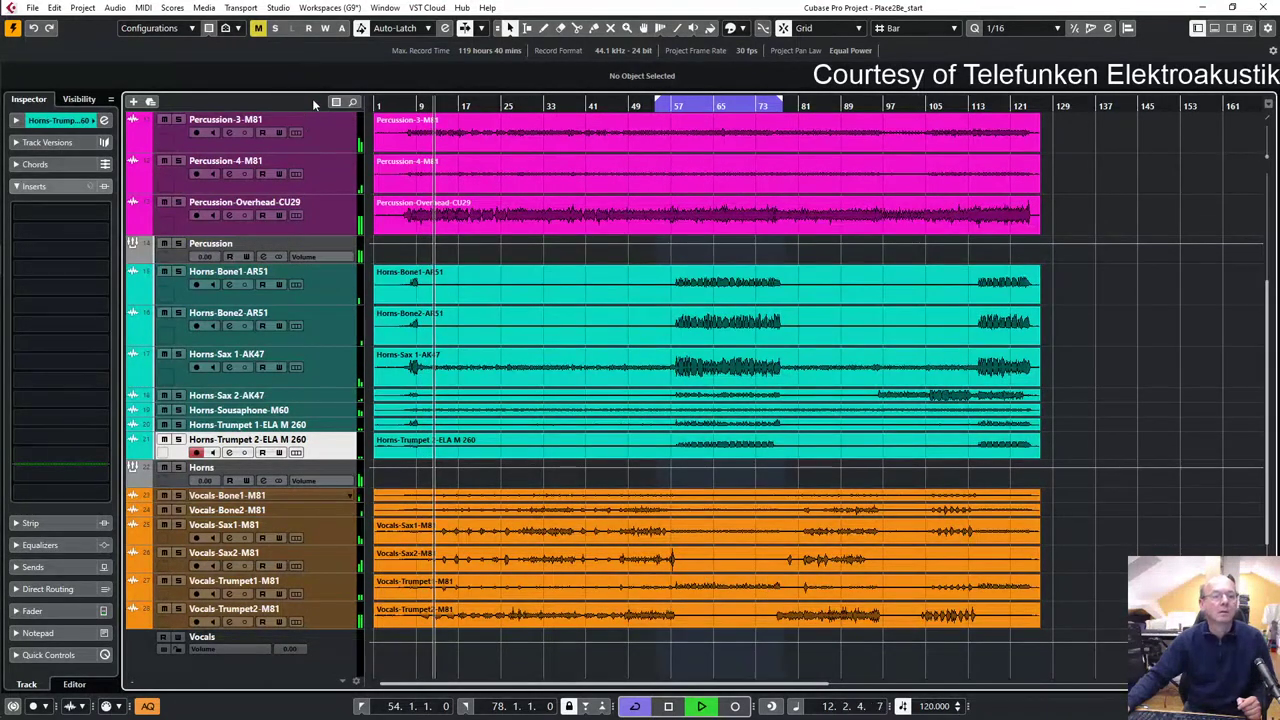
# - Recall Snapshot 1 in the MixConsole while the song plays, accept deleting insert automation, and return to the project window
pyautogui.press('F3')
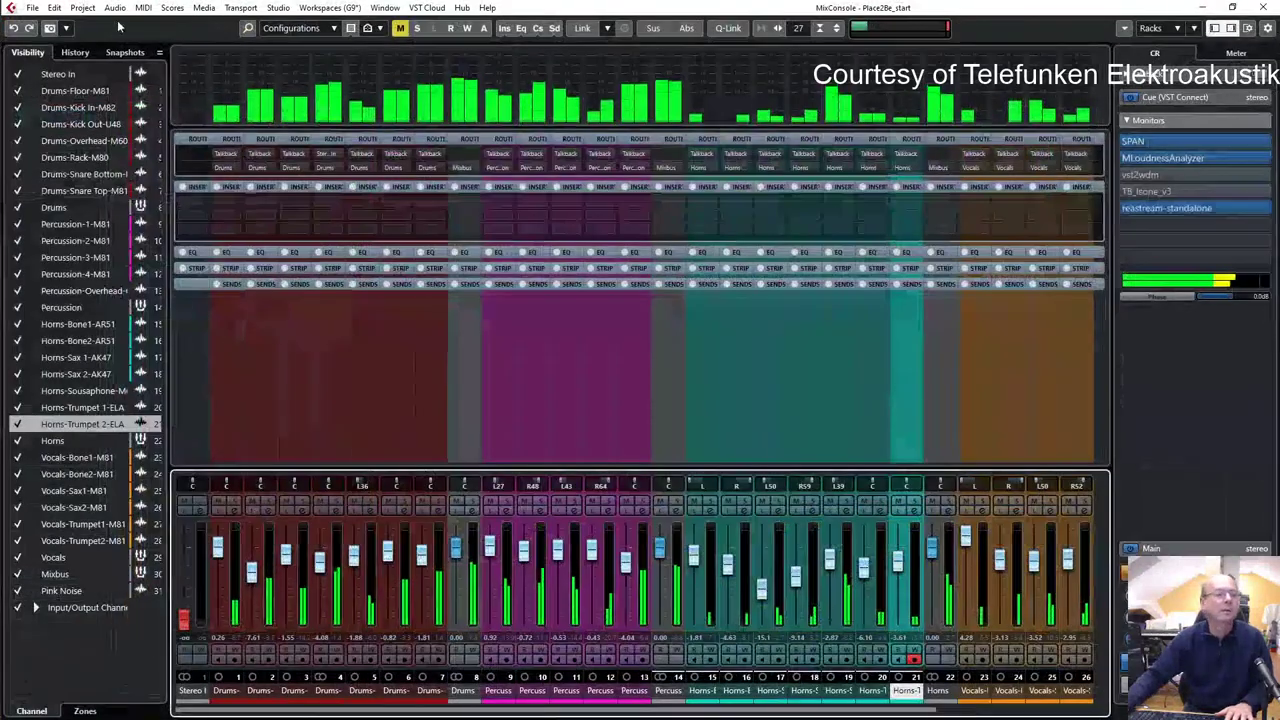
pyautogui.click(49, 27)
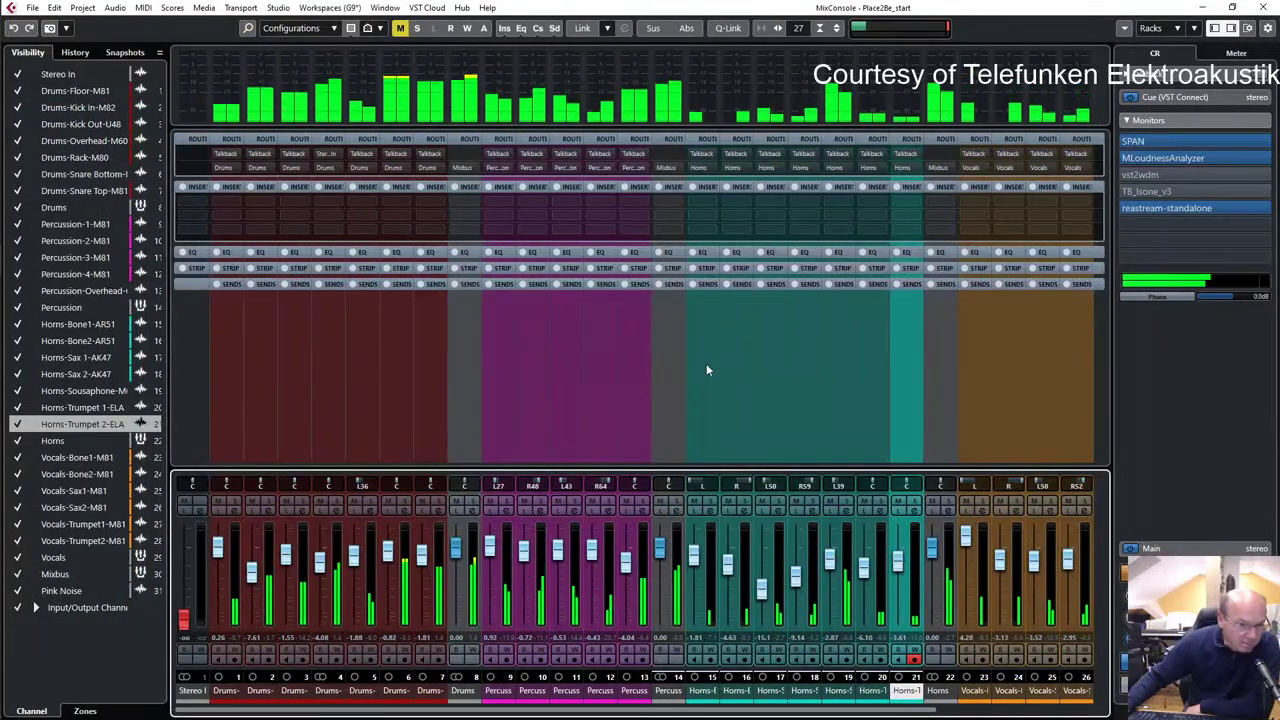
pyautogui.click(66, 28)
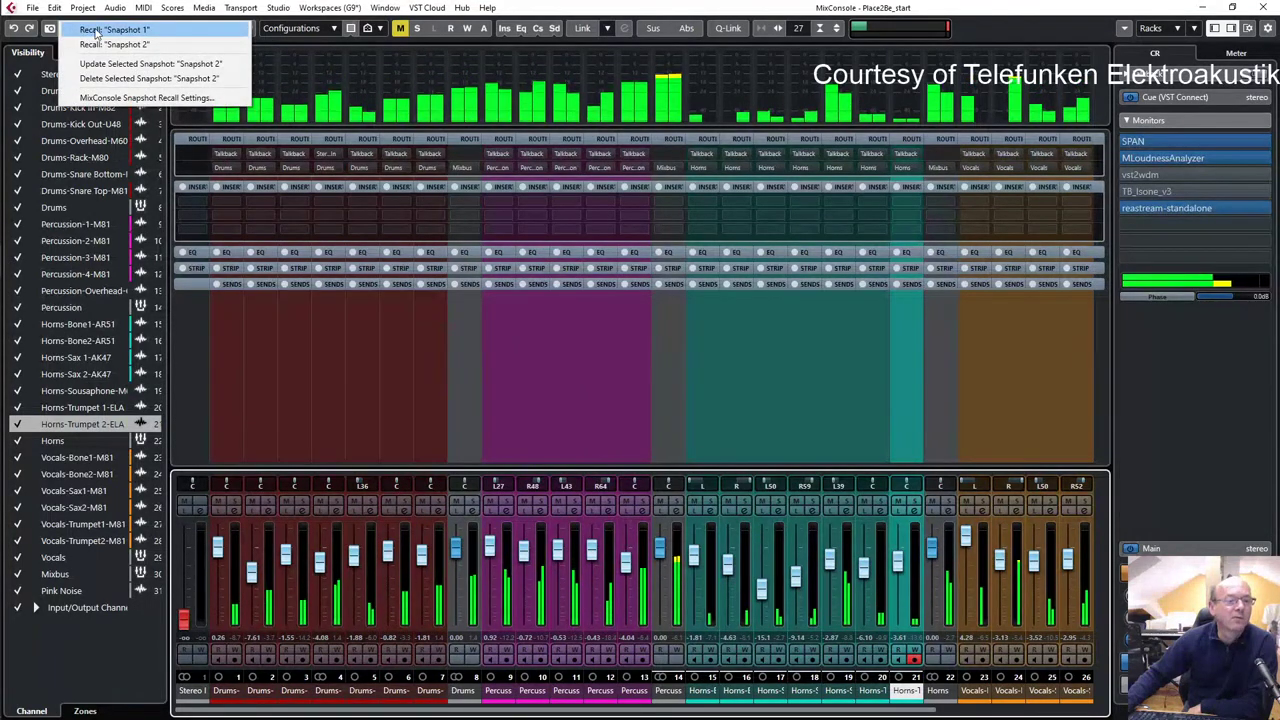
pyautogui.click(96, 30)
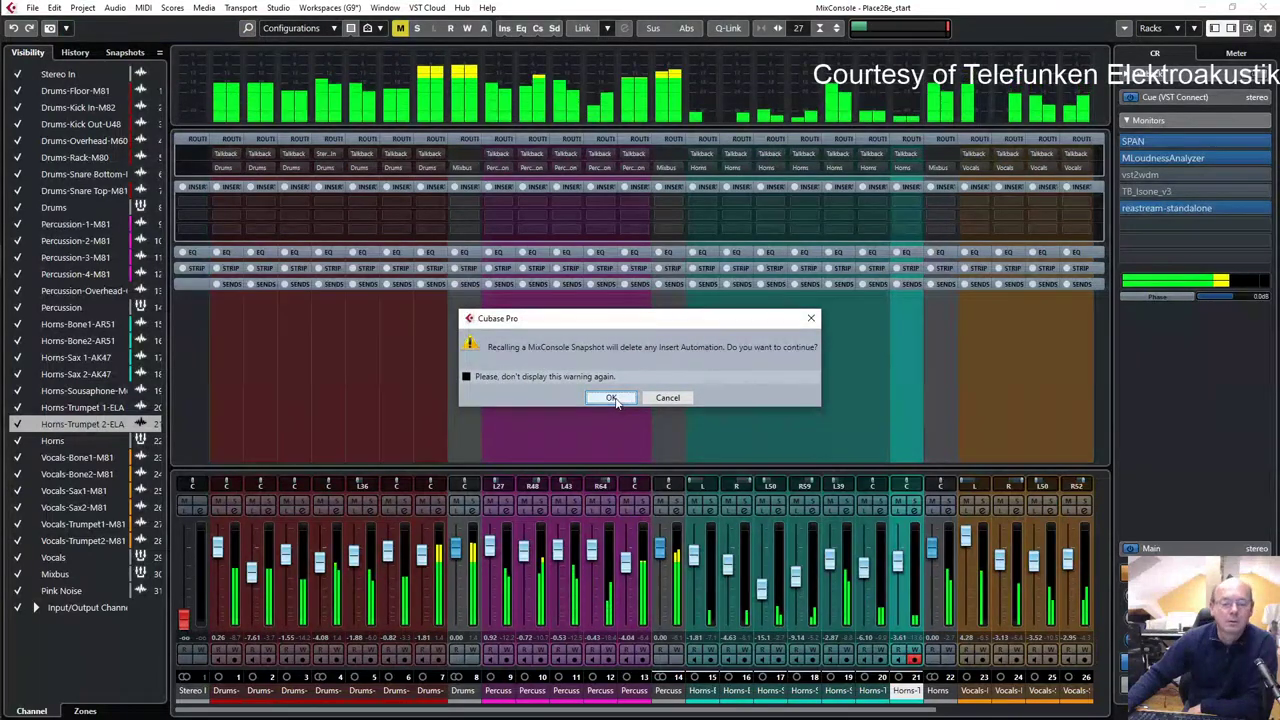
pyautogui.click(612, 398)
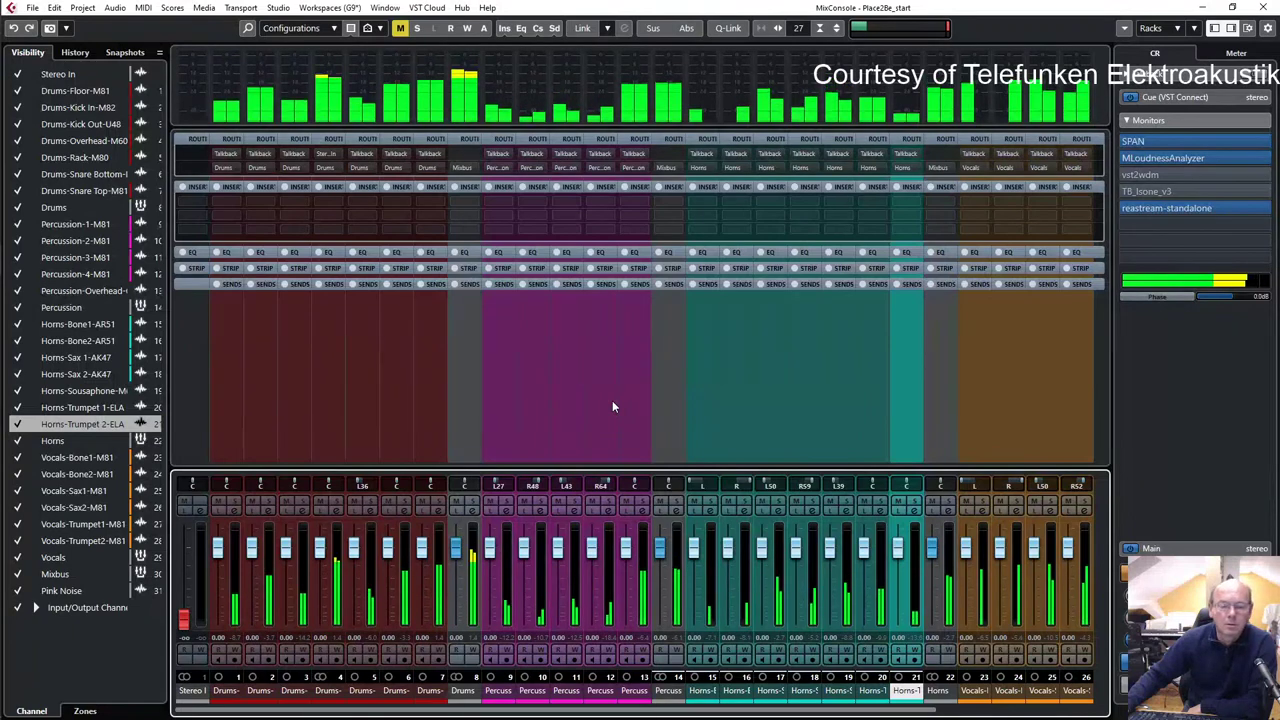
pyautogui.press('F3')
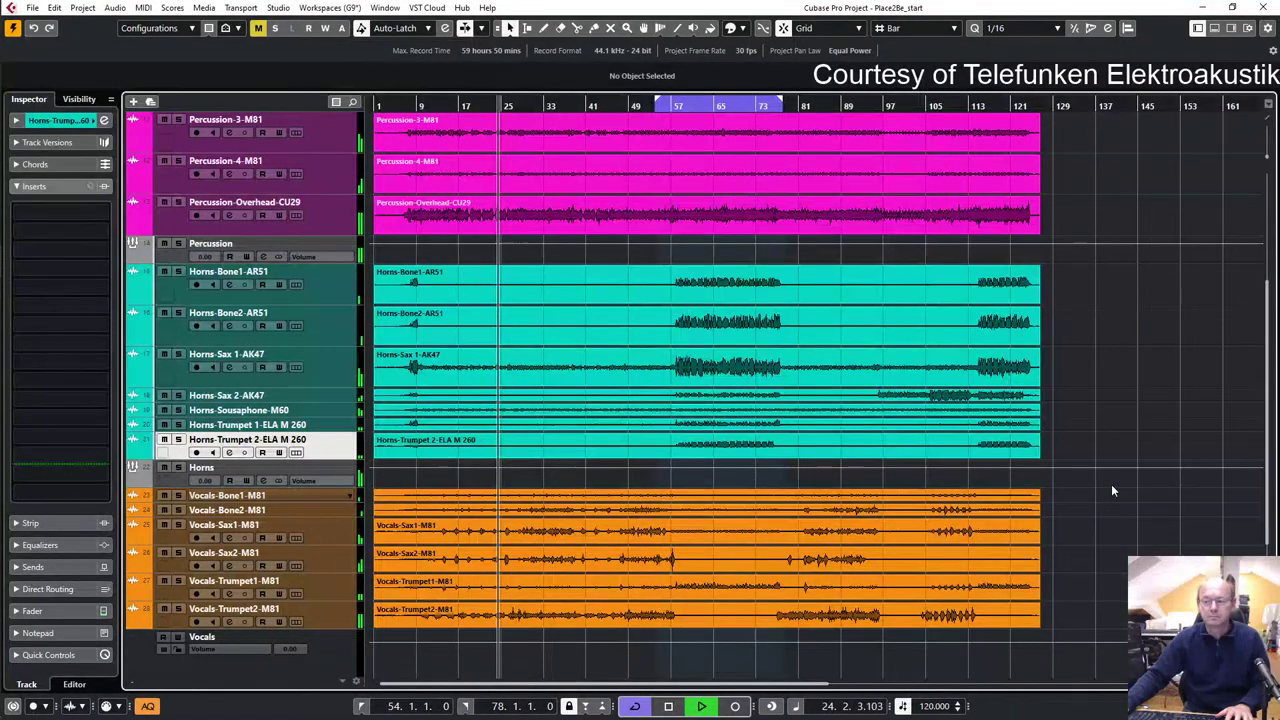
# - Recall Snapshot 2 in the MixConsole and accept deleting insert automation while playback continues
pyautogui.scroll(3, 1170, 373)
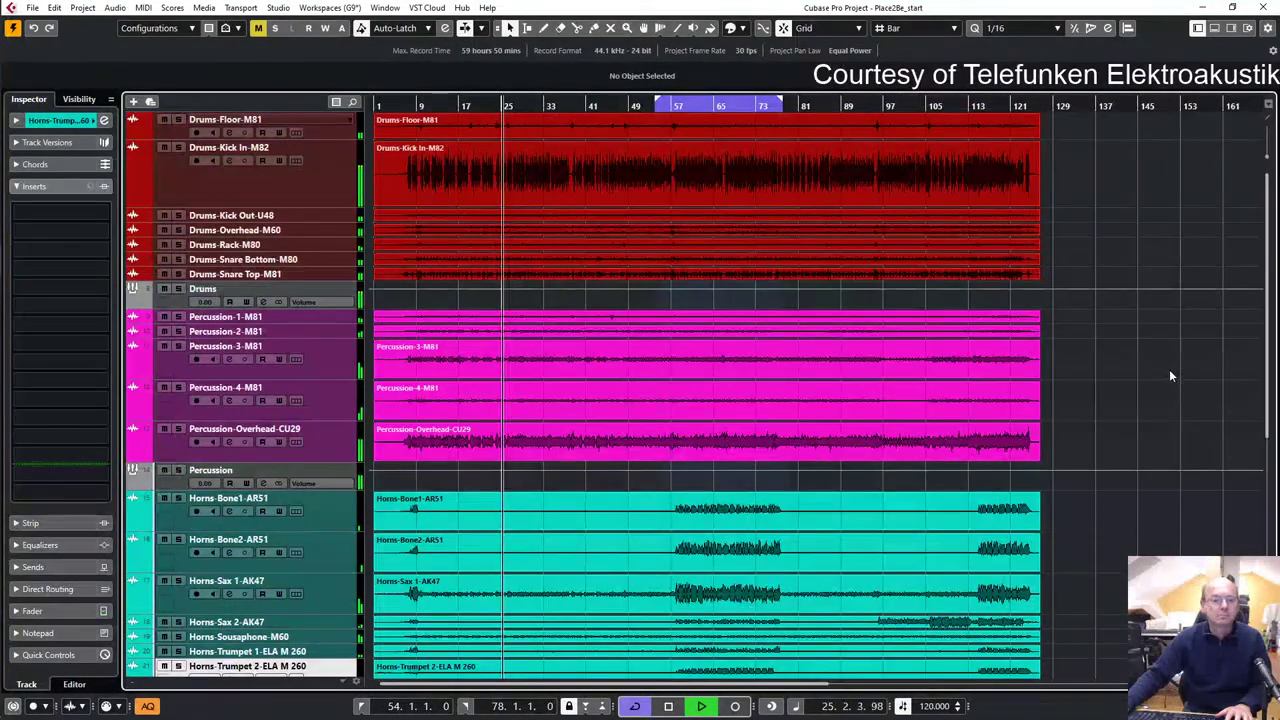
pyautogui.scroll(-5, 1173, 375)
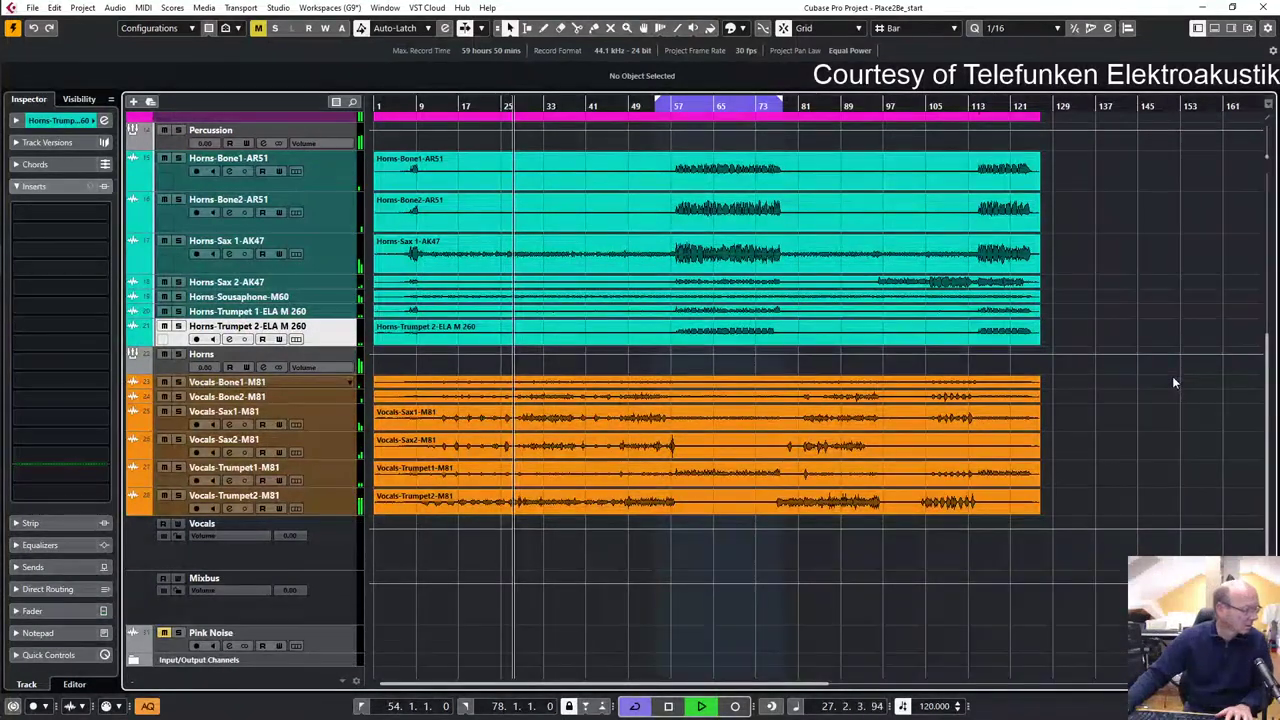
pyautogui.scroll(4, 1170, 375)
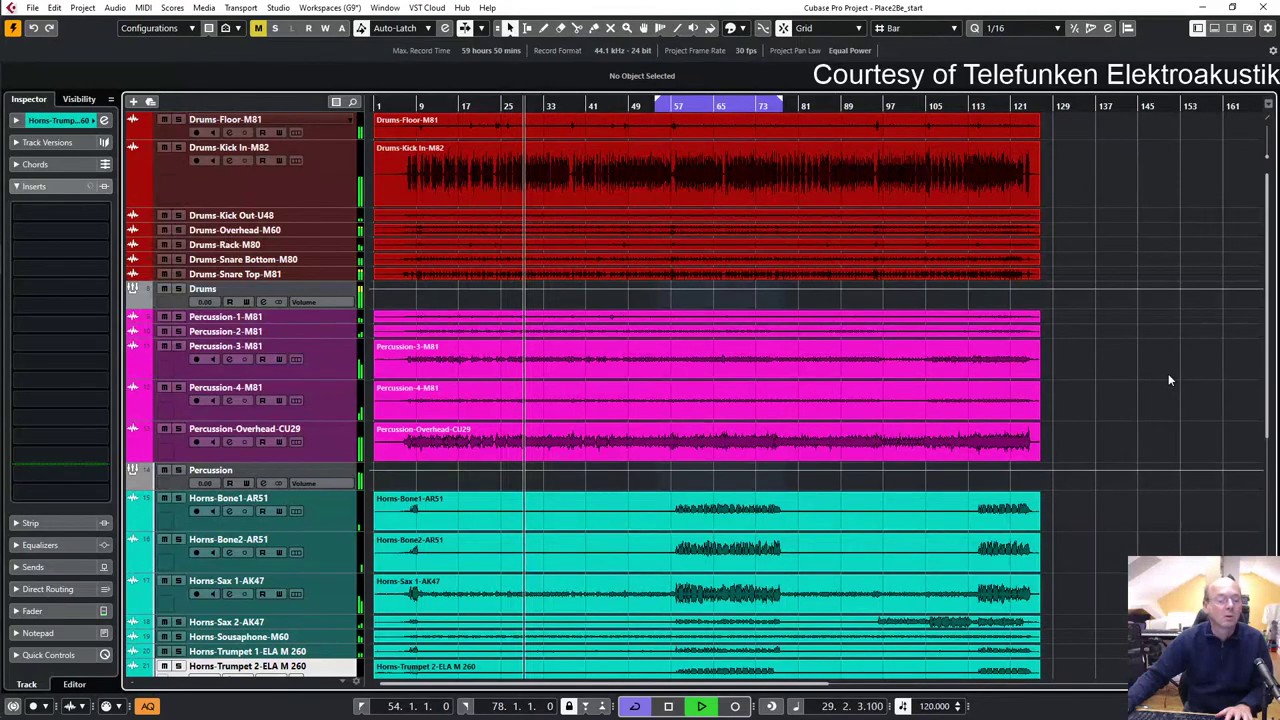
pyautogui.press('F3')
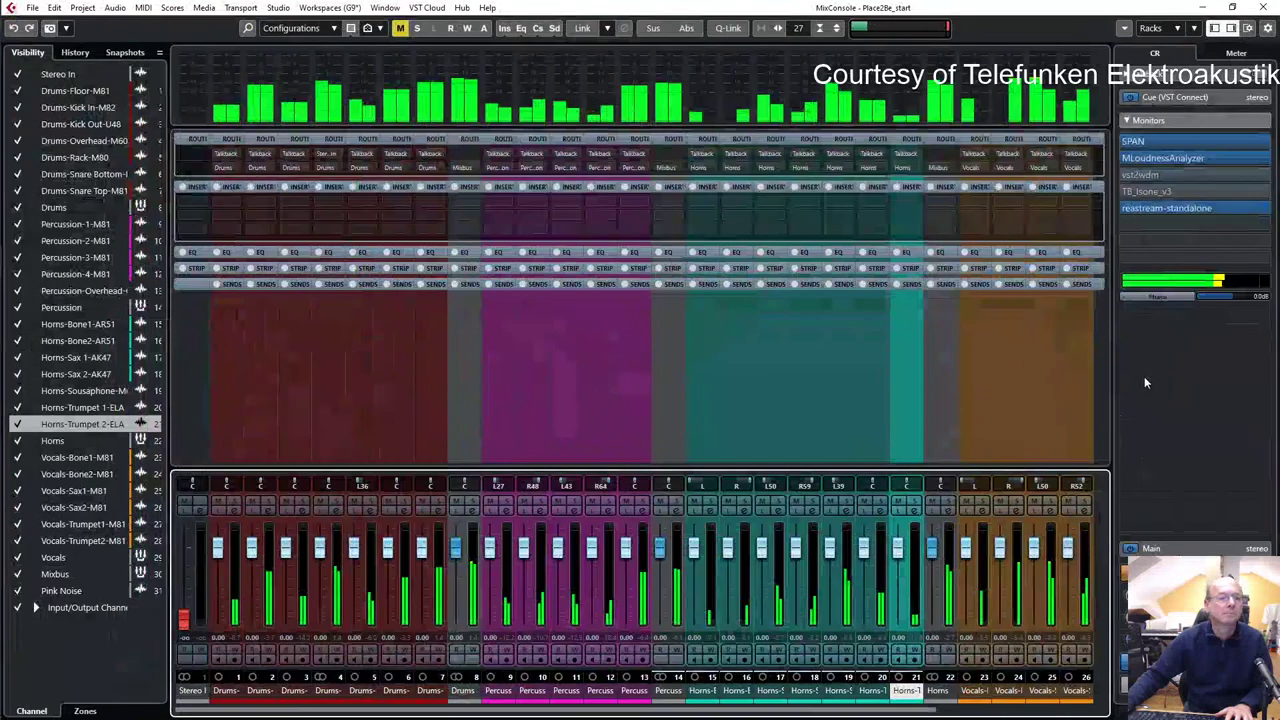
pyautogui.click(66, 30)
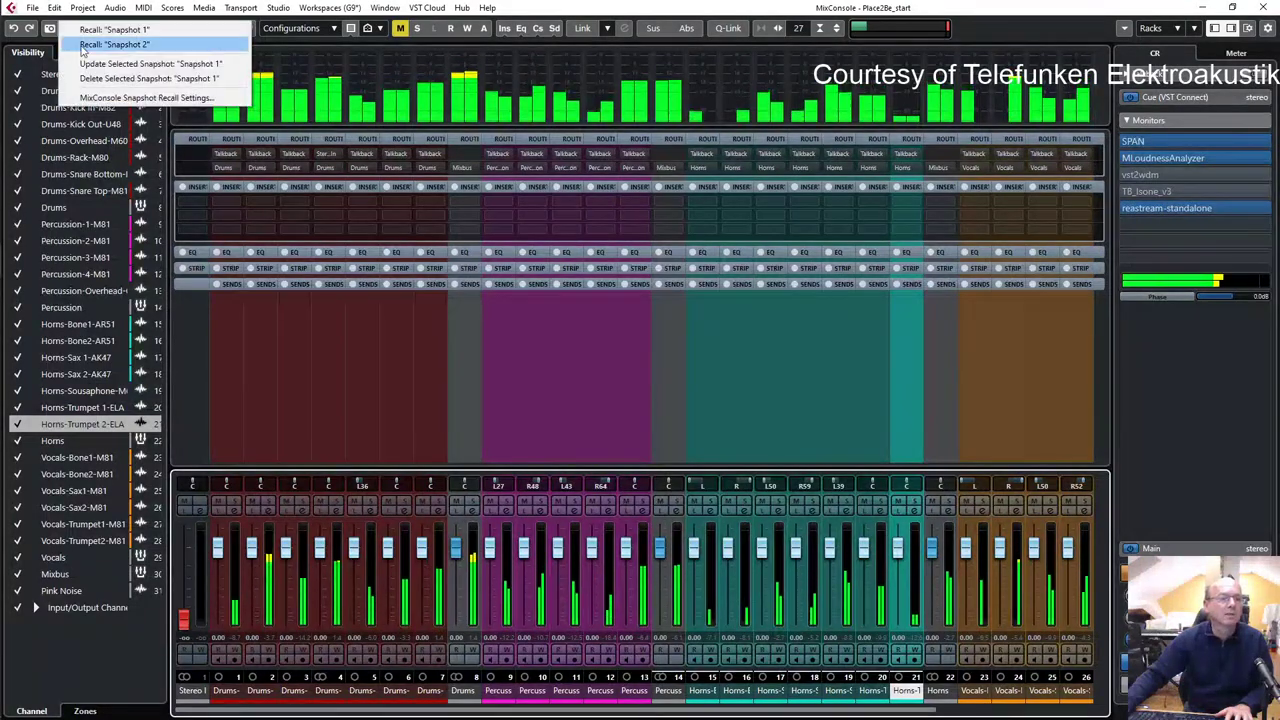
pyautogui.click(114, 45)
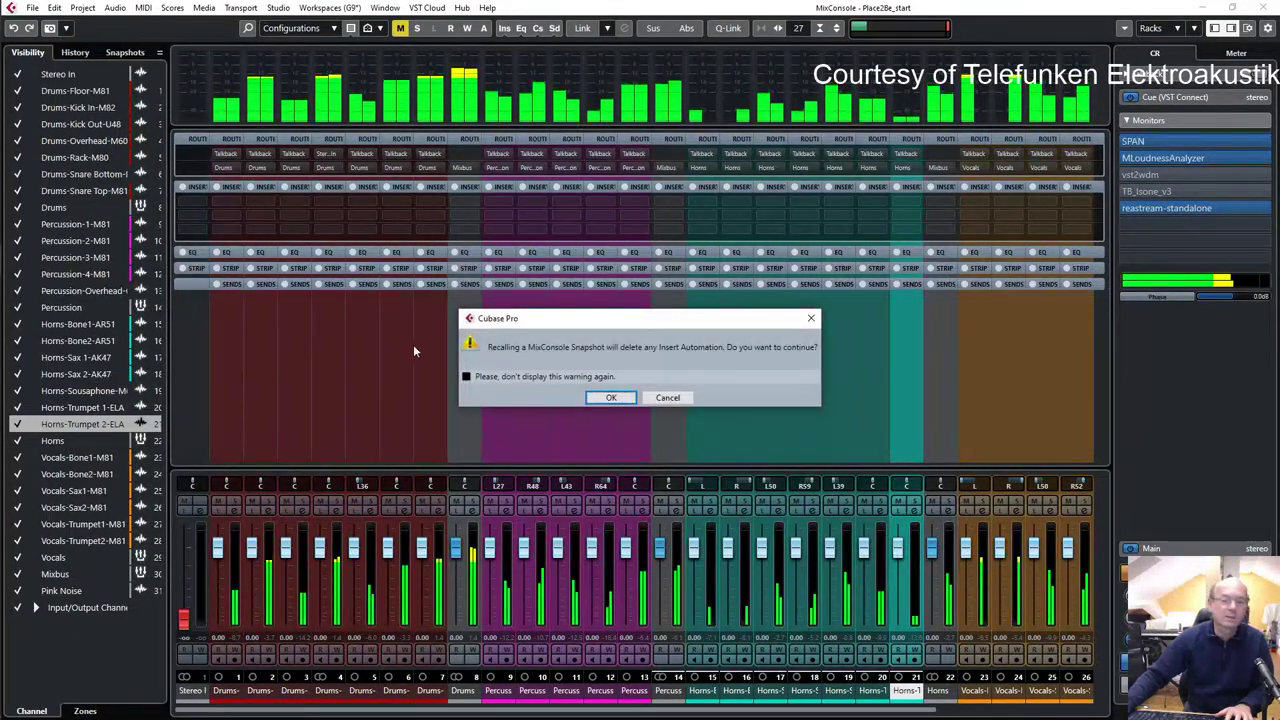
pyautogui.click(600, 396)
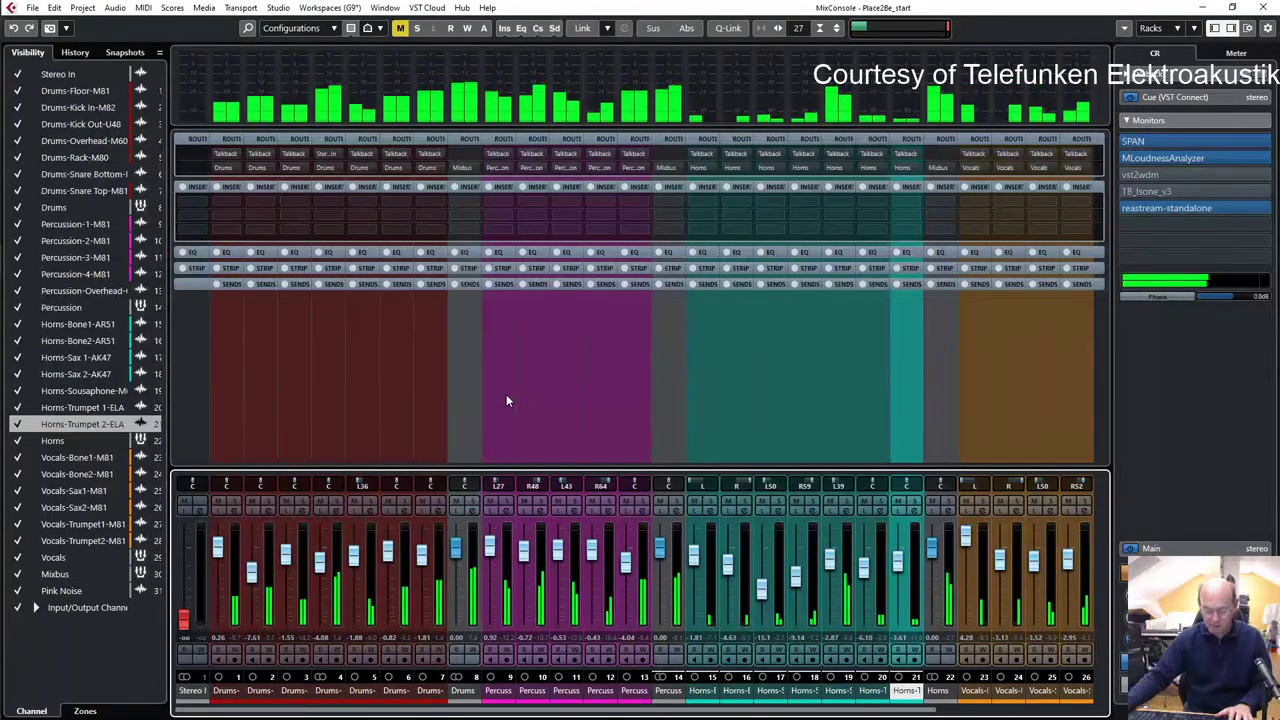
# - Restart playback from the left locator at bar 54 and recall MixConsole Snapshot 1, accepting the deletion of insert automation
pyautogui.press('F3')
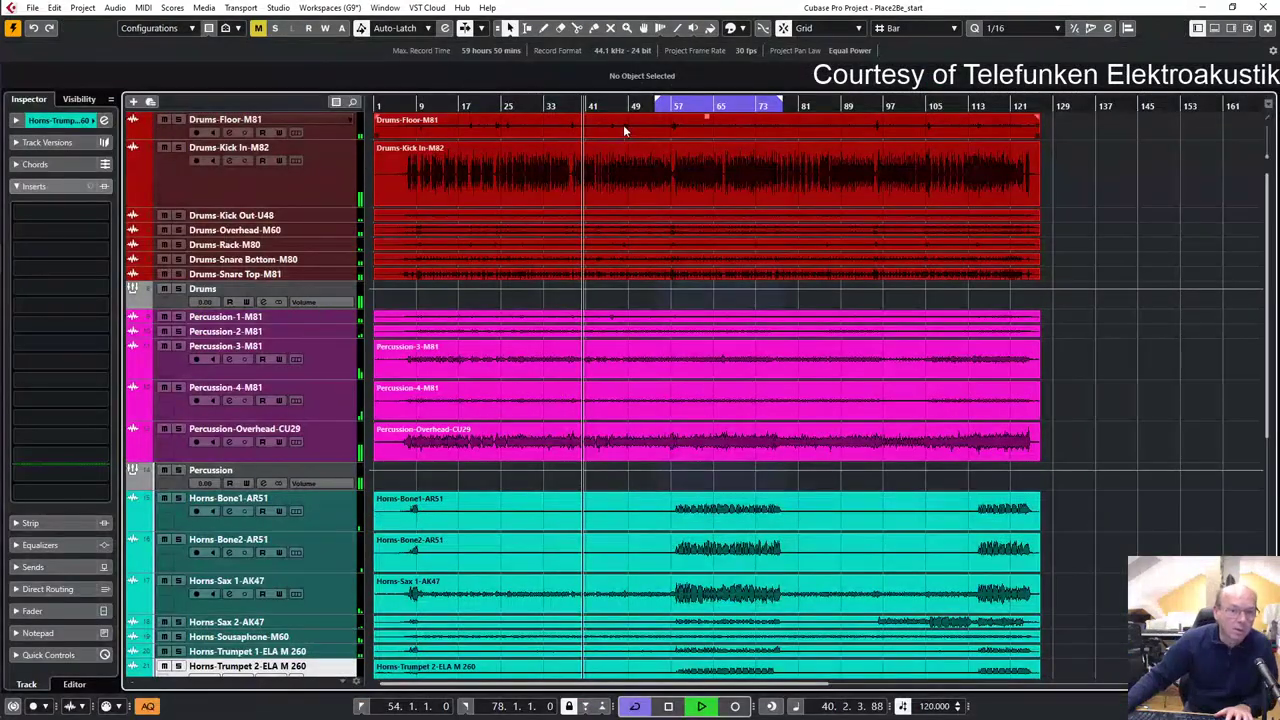
pyautogui.press('KP_1')
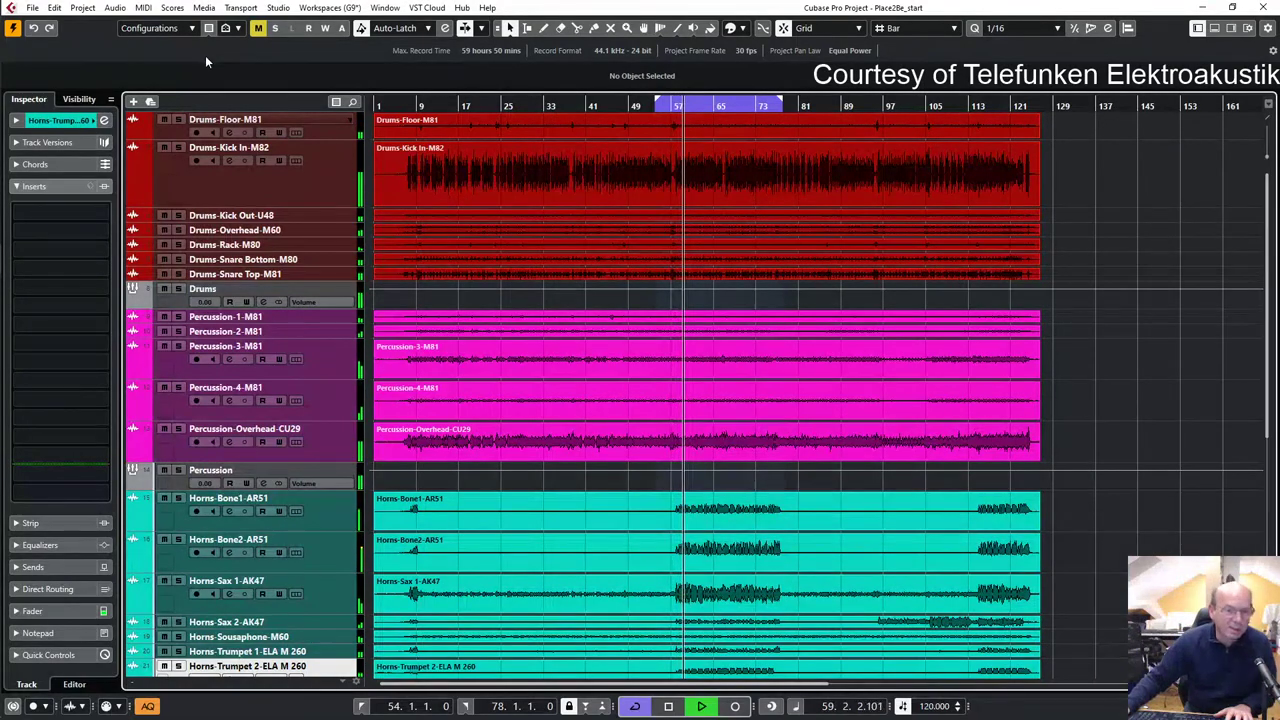
pyautogui.press('F3')
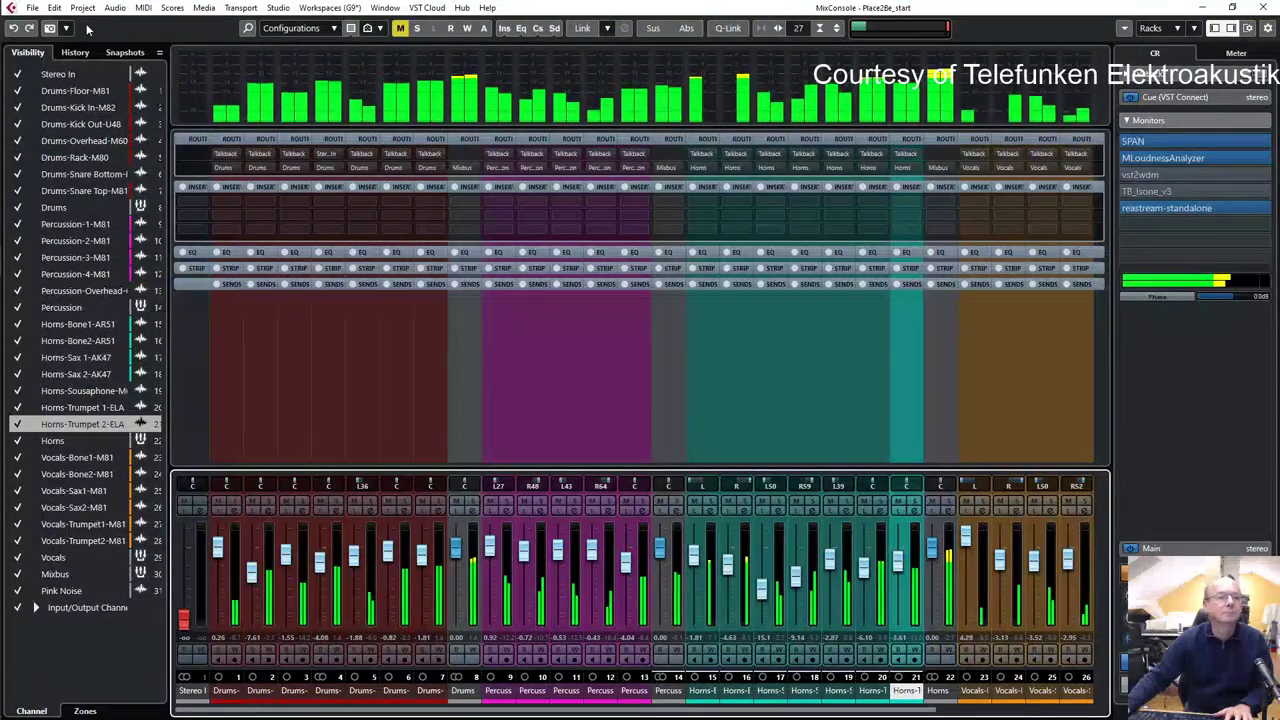
pyautogui.click(50, 27)
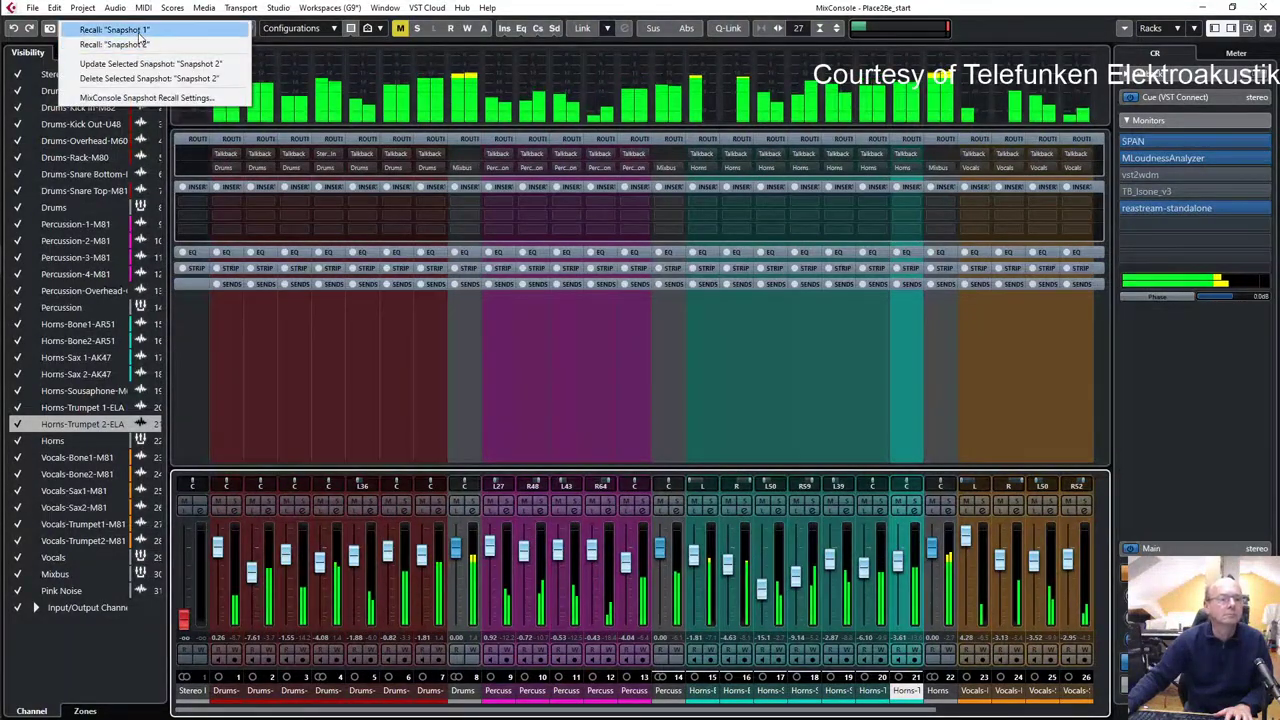
pyautogui.click(113, 29)
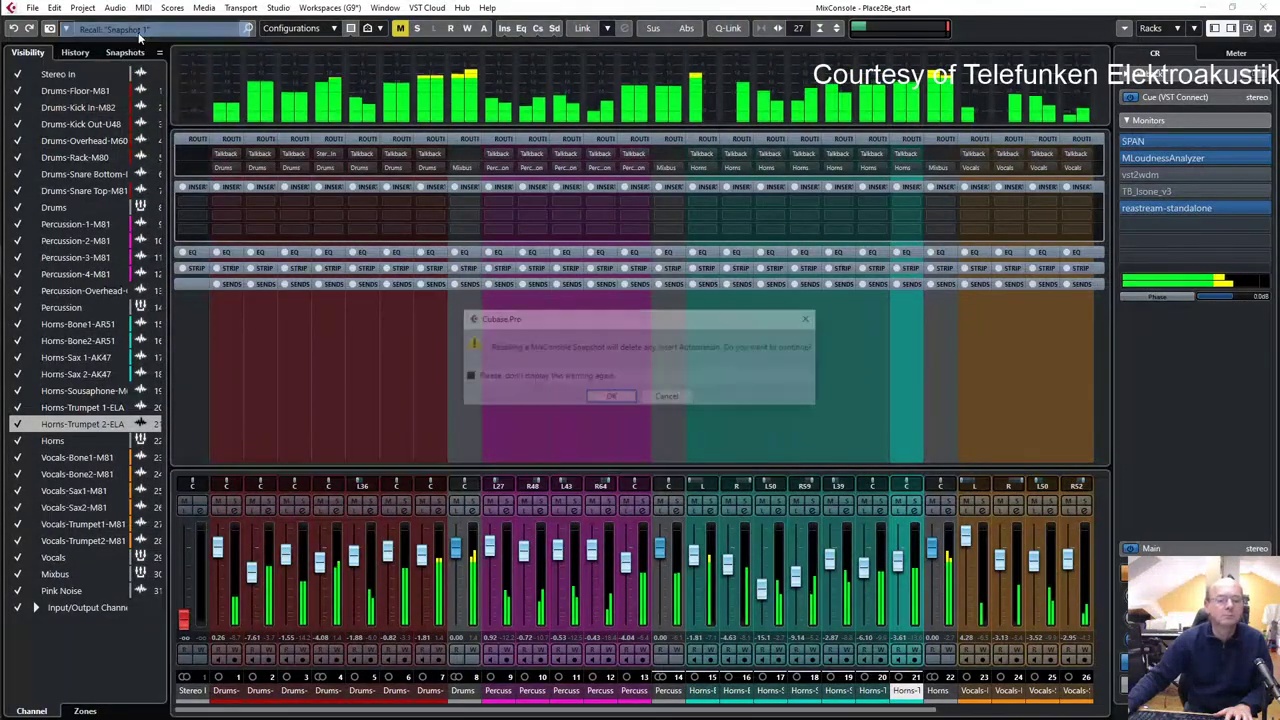
pyautogui.click(624, 397)
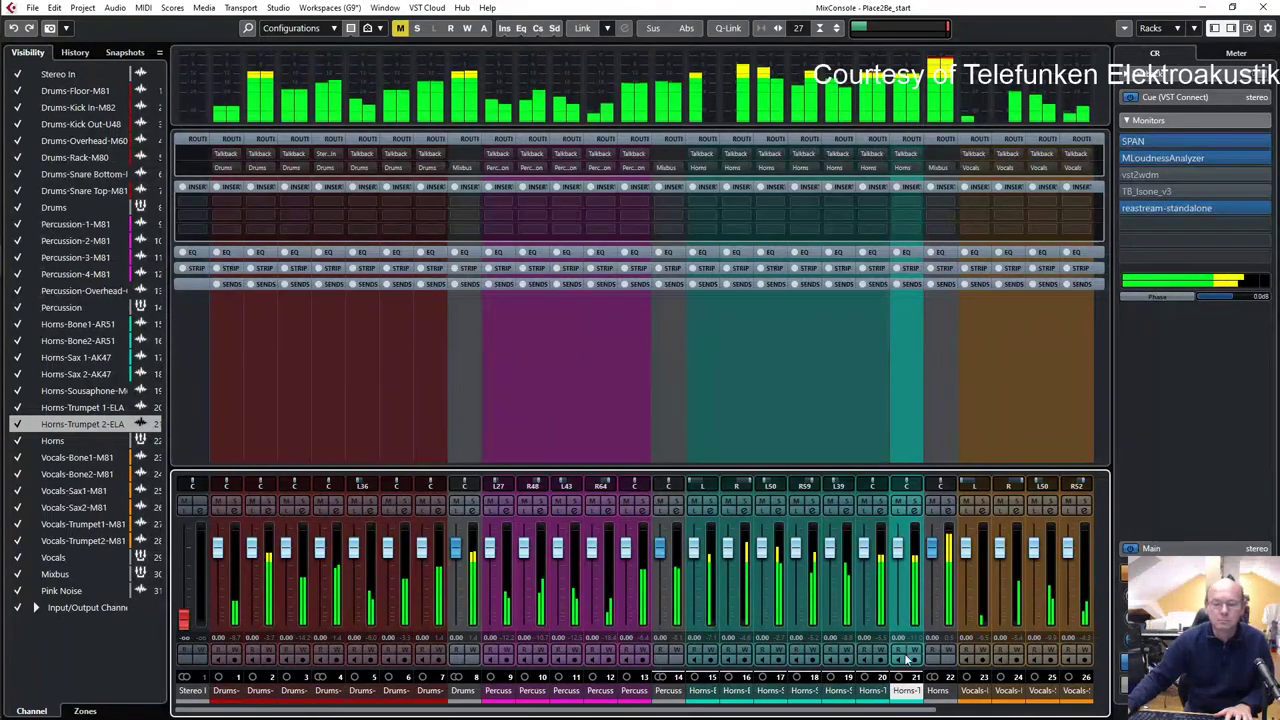
# - Lower the Mixbus channel's fader to about -2.52 dB
pyautogui.hscroll(2, 611, 497)
pyautogui.hscroll(1, 640, 400)
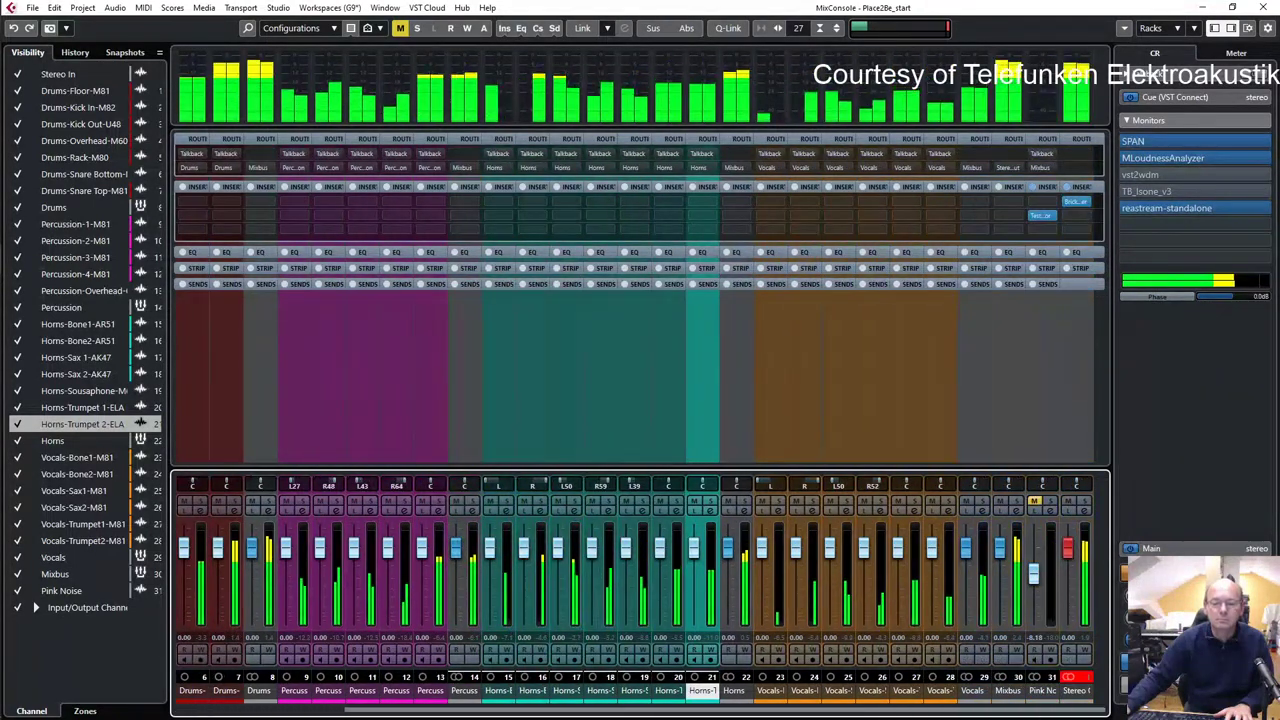
pyautogui.moveTo(1000, 547); pyautogui.dragTo(1000, 557)
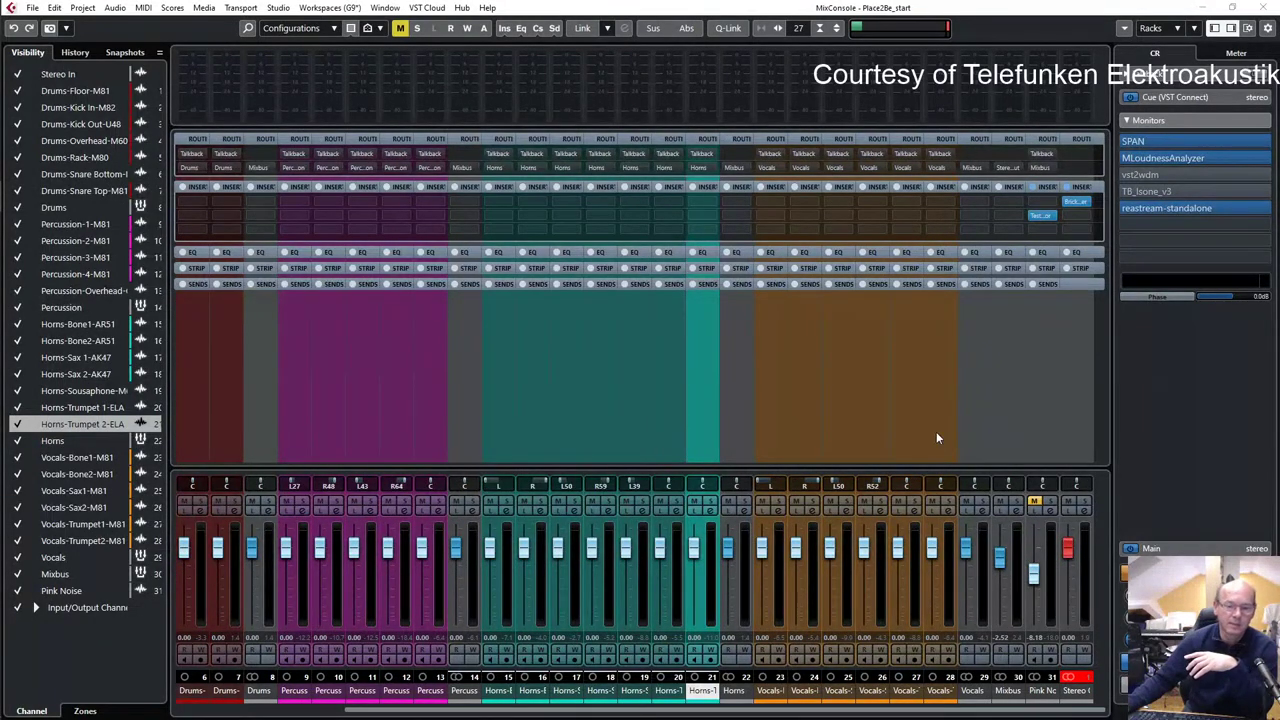
# - Recall MixConsole Snapshot 2 and accept deleting insert automation
pyautogui.click(67, 33)
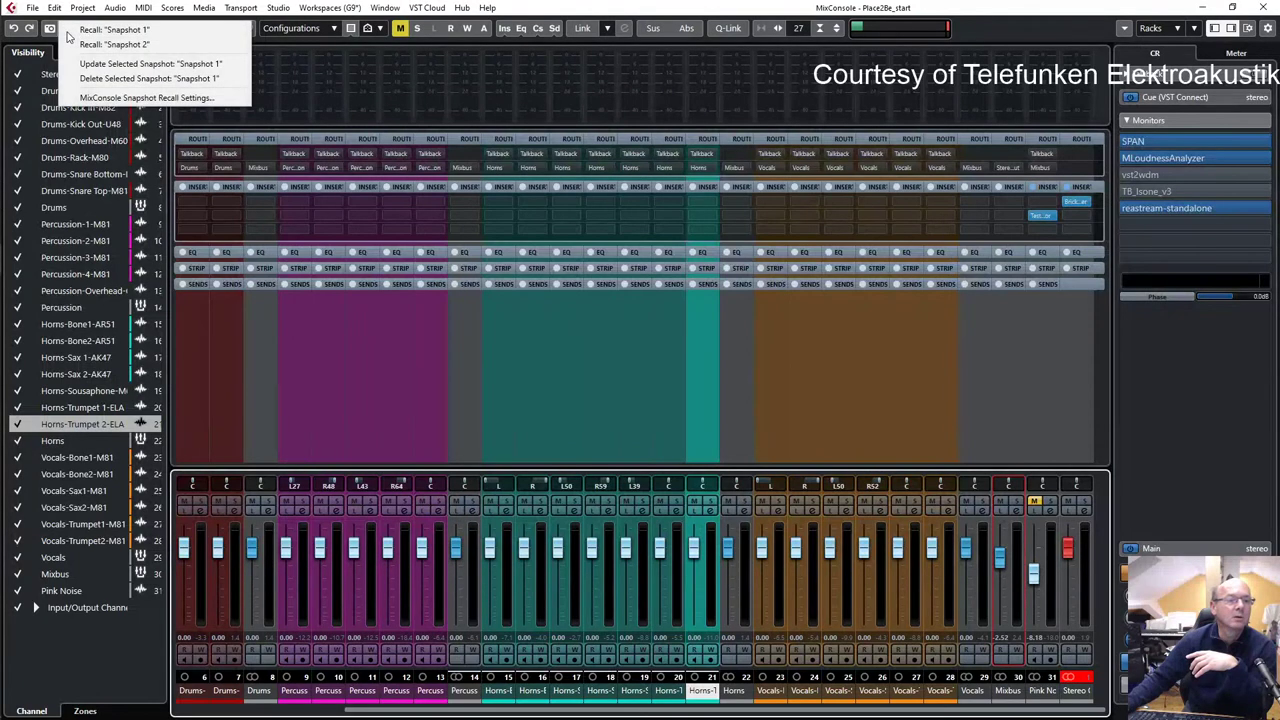
pyautogui.click(88, 45)
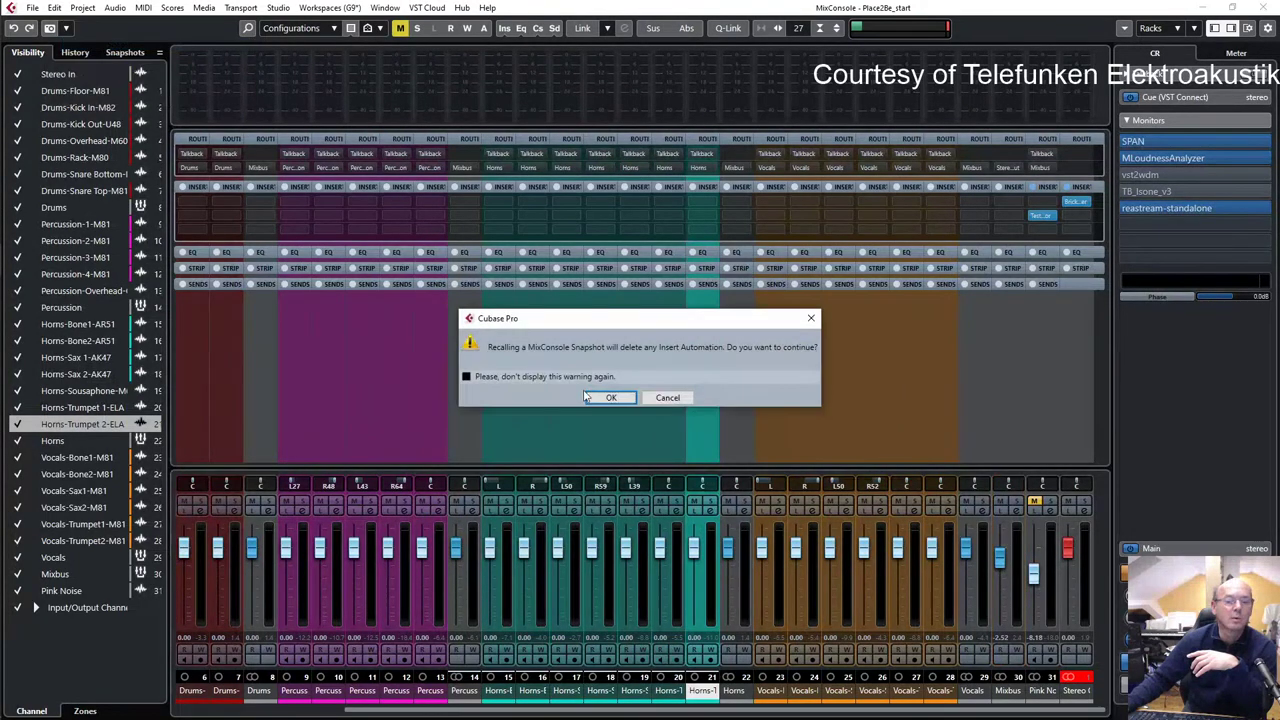
pyautogui.click(603, 397)
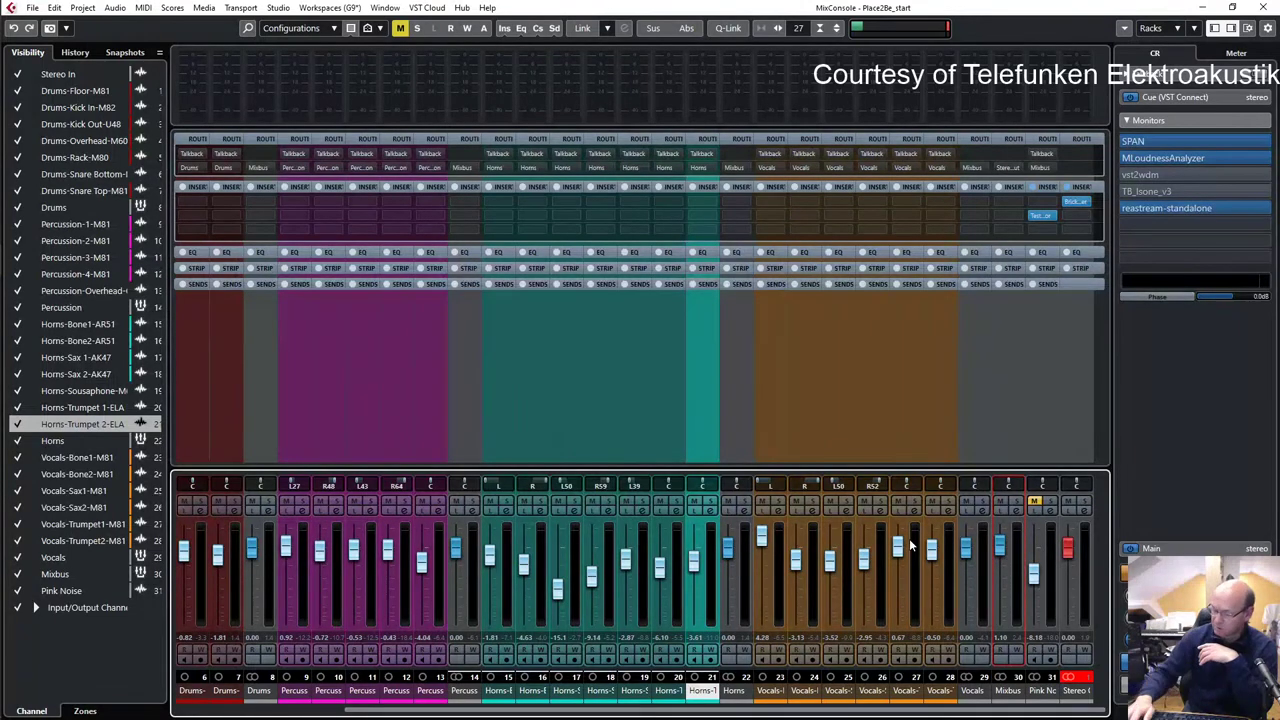
# - Play the recalled mix, stop it from the project window, and bring the MixConsole back up
pyautogui.press('space')
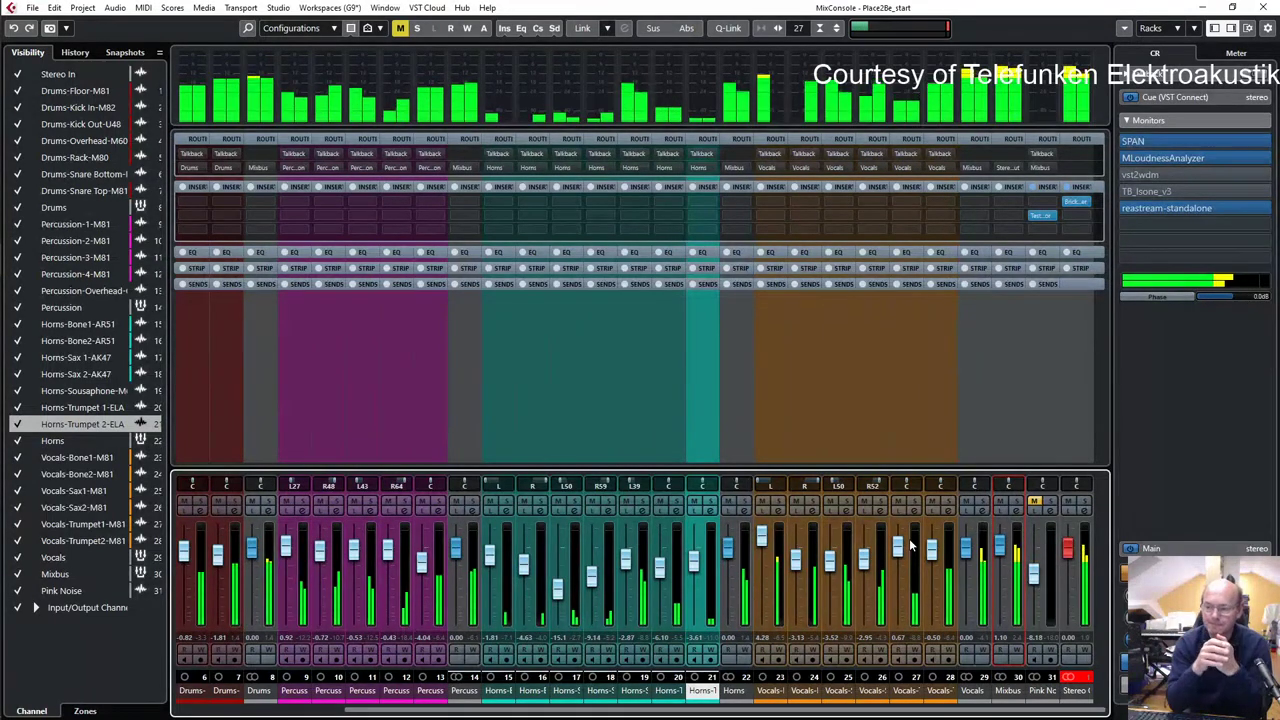
pyautogui.press('F3')
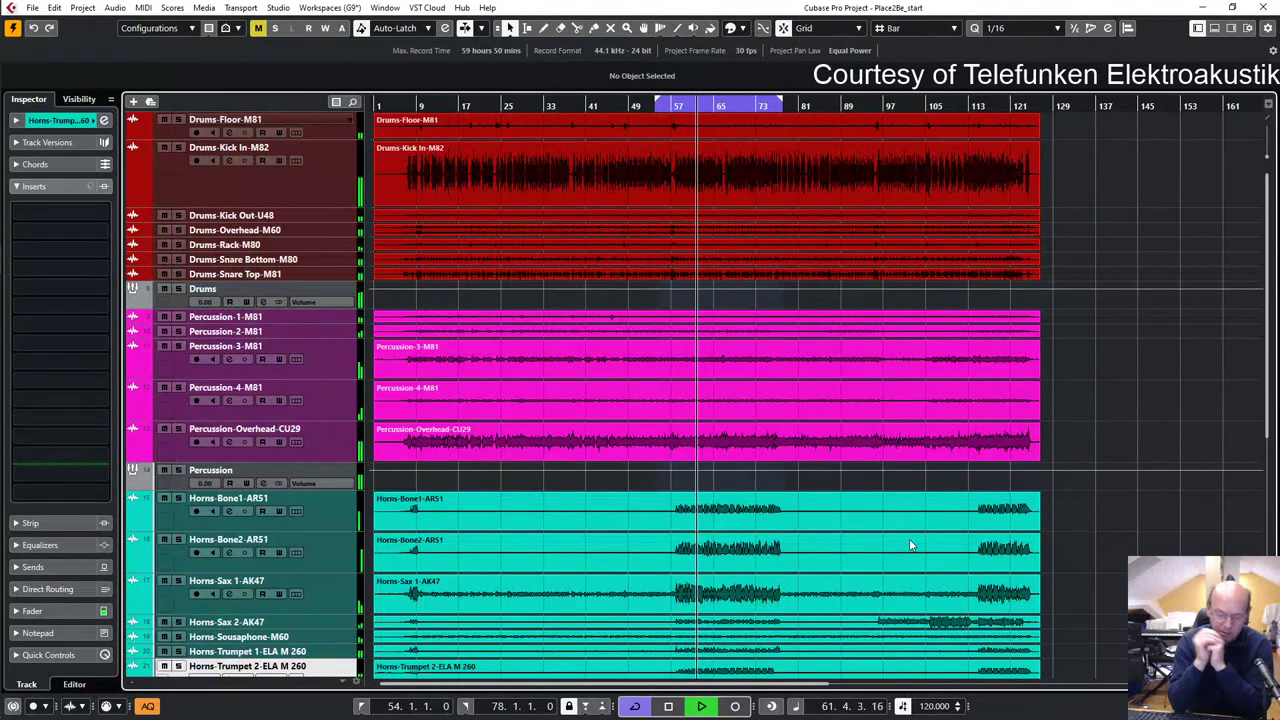
pyautogui.press('space')
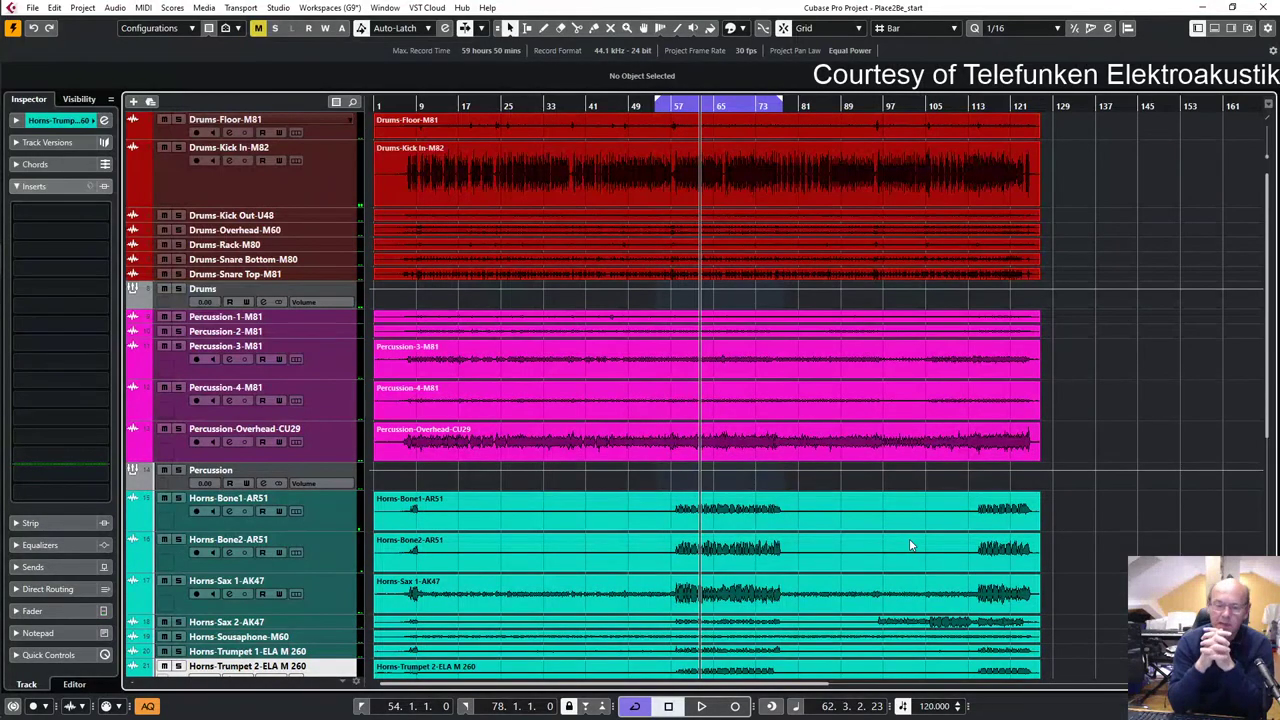
pyautogui.press('F3')
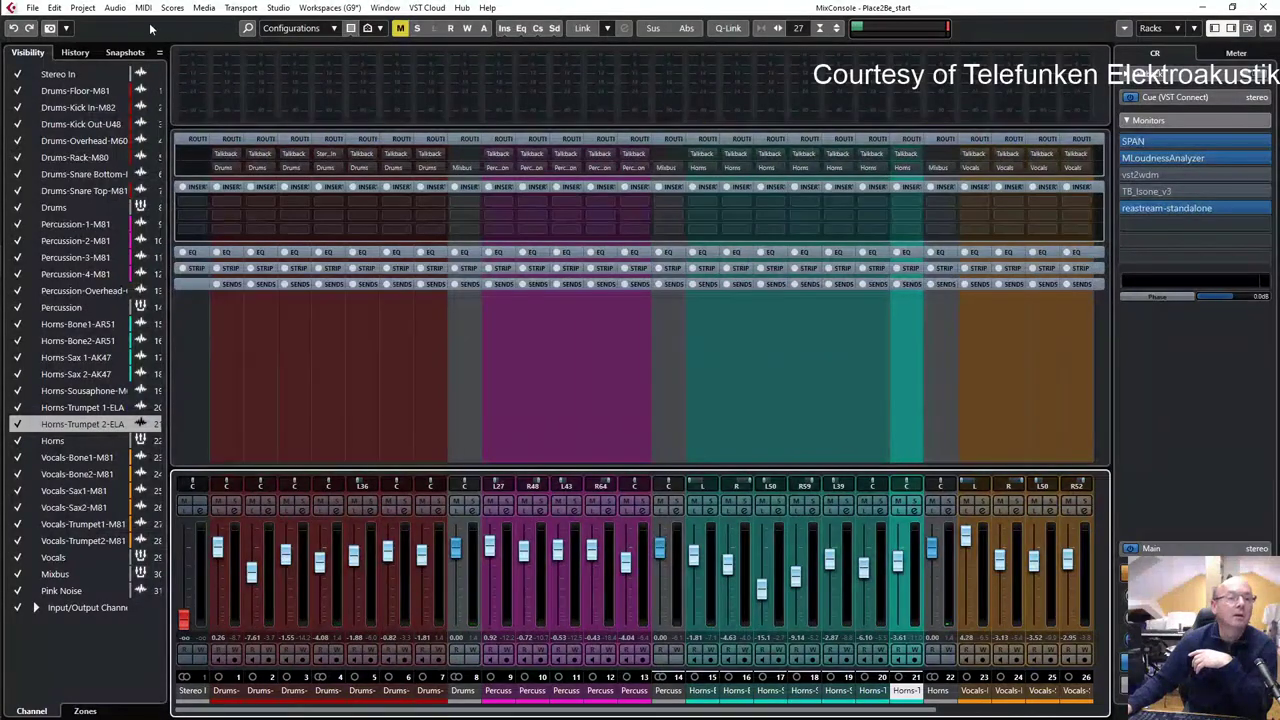
# - Recall the MixConsole snapshot that has every channel fader at 0.00, accepting the deletion of insert automation
pyautogui.click(64, 31)
pyautogui.click(72, 31)
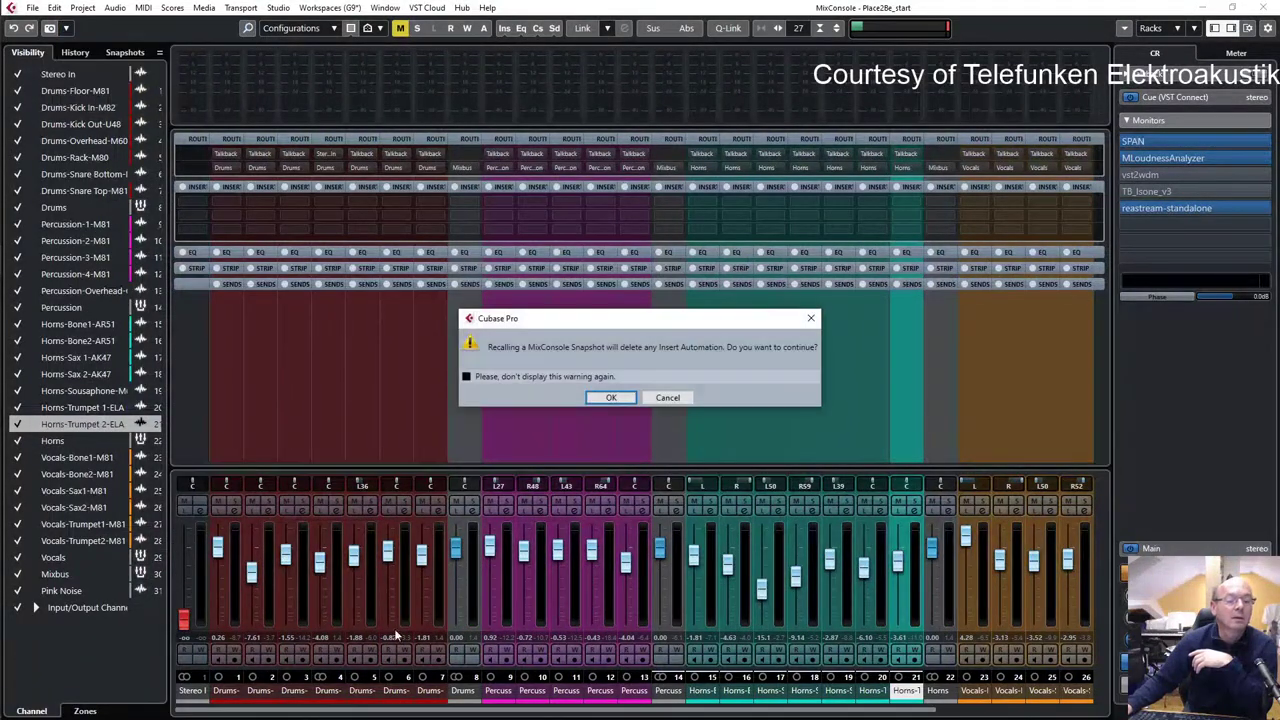
pyautogui.click(612, 398)
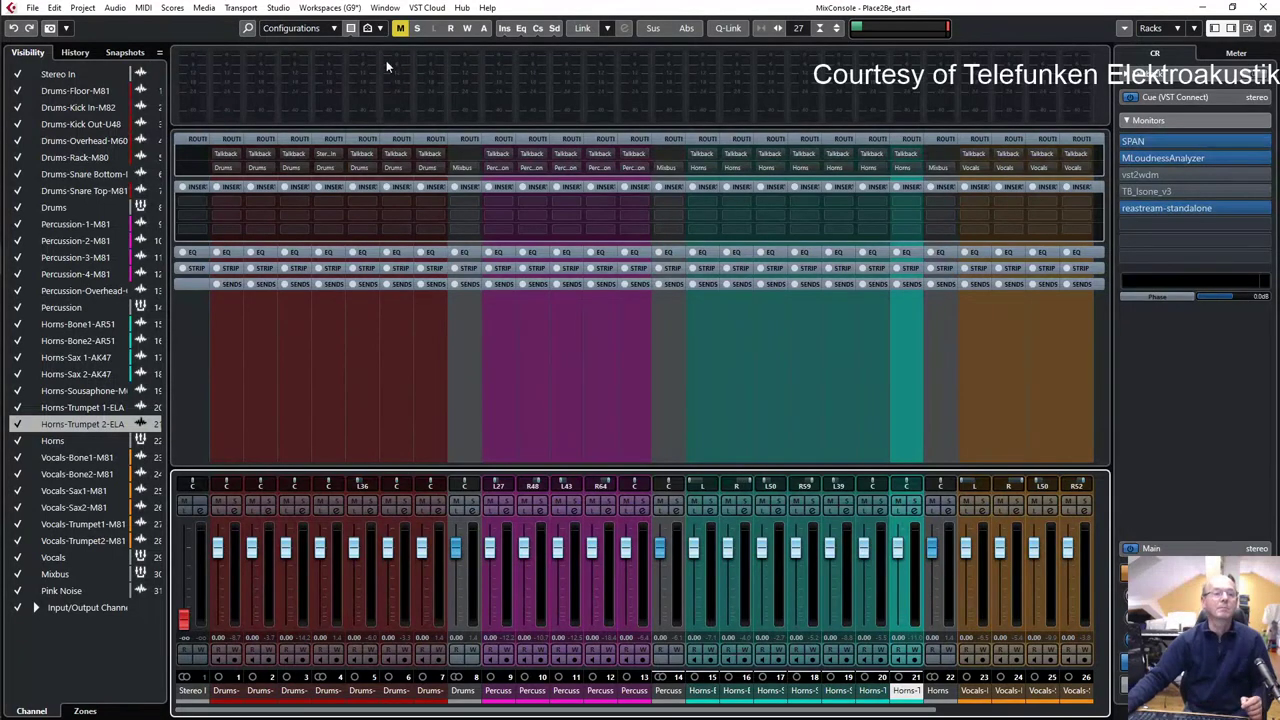
# - Switch to the Uncle_Dad_Start project and activate it
pyautogui.click(386, 8)
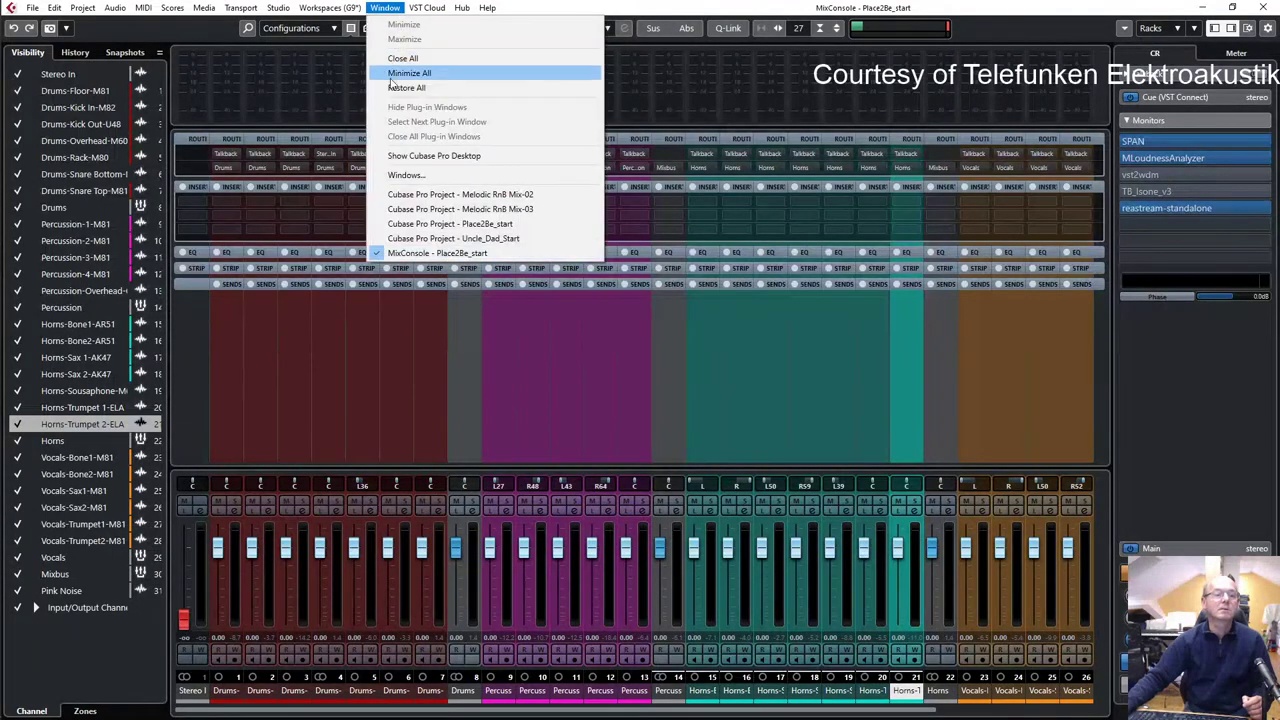
pyautogui.click(418, 238)
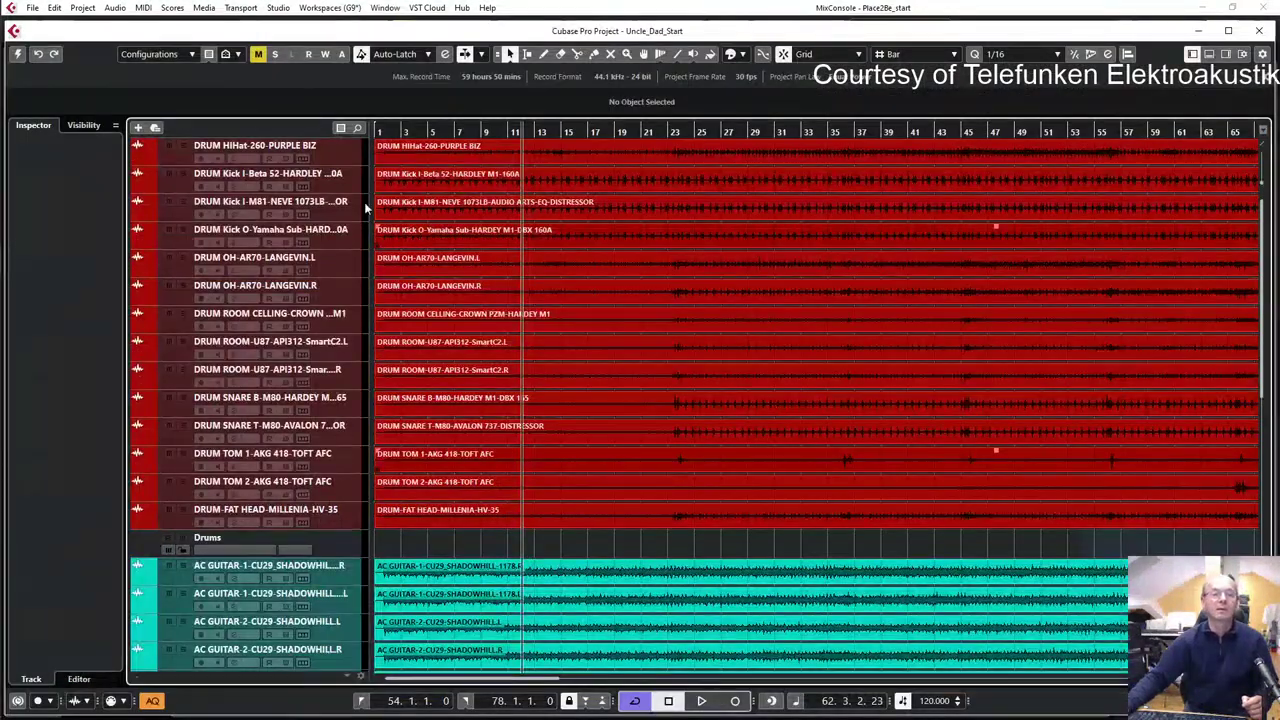
pyautogui.click(15, 56)
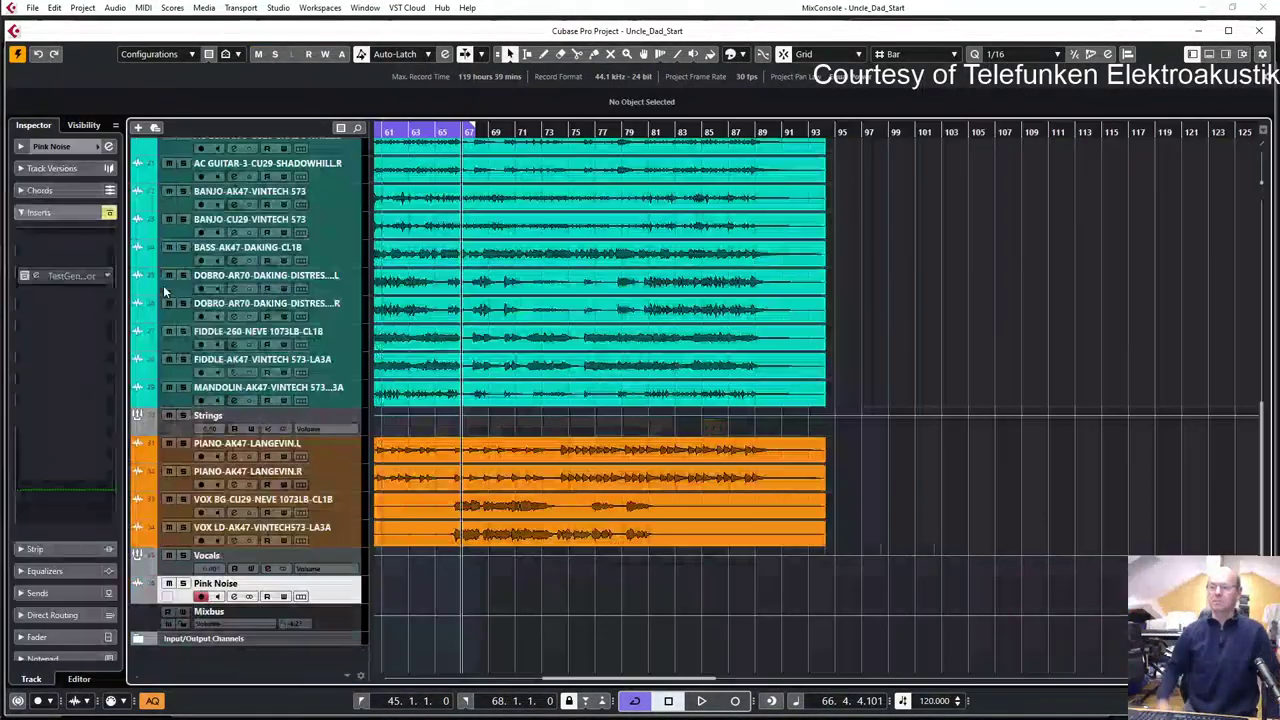
# - Look through the drum, string, piano and vocal tracks to review the song's track layout and recorded parts
pyautogui.scroll(10, 895, 432)
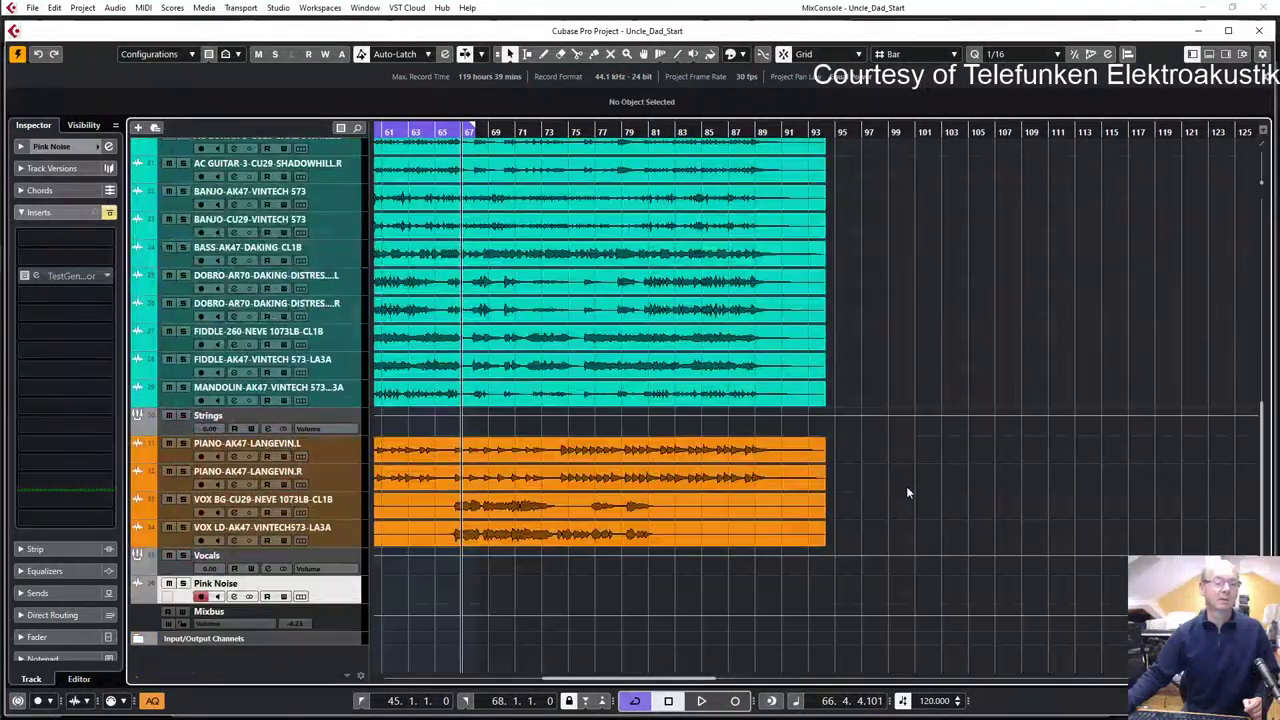
pyautogui.scroll(10, 906, 486)
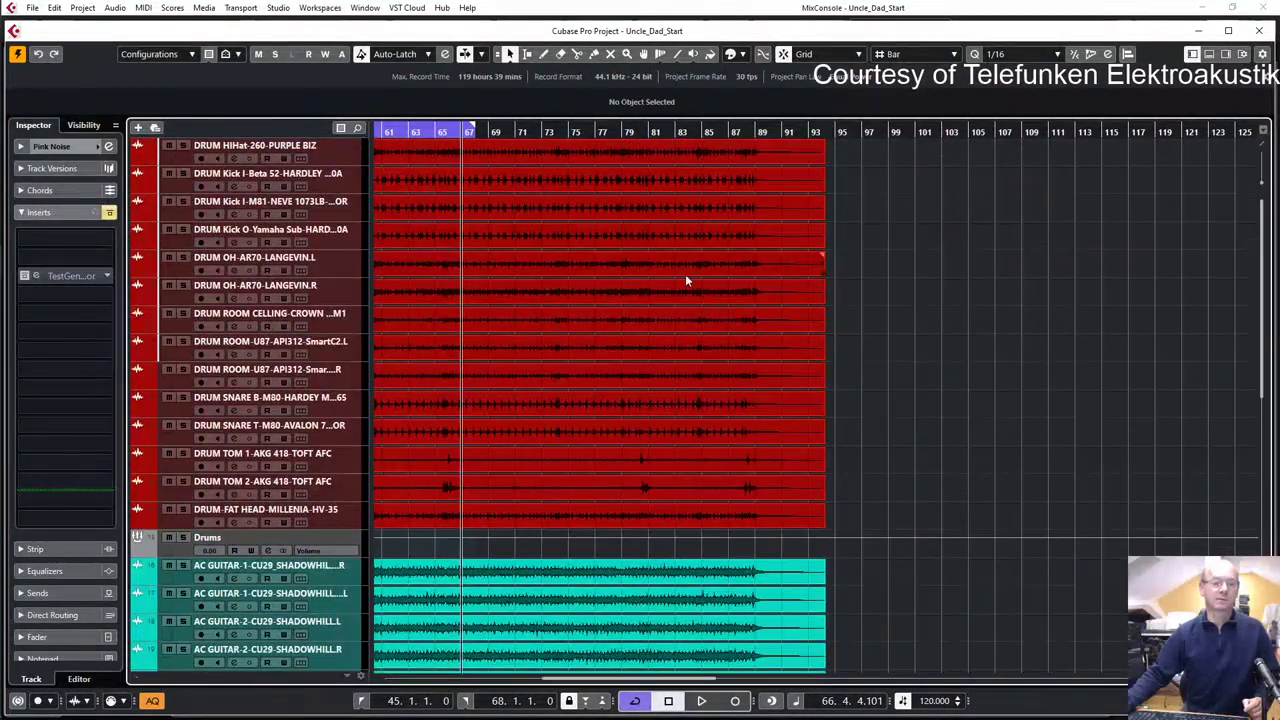
pyautogui.moveTo(664, 683); pyautogui.dragTo(568, 690)
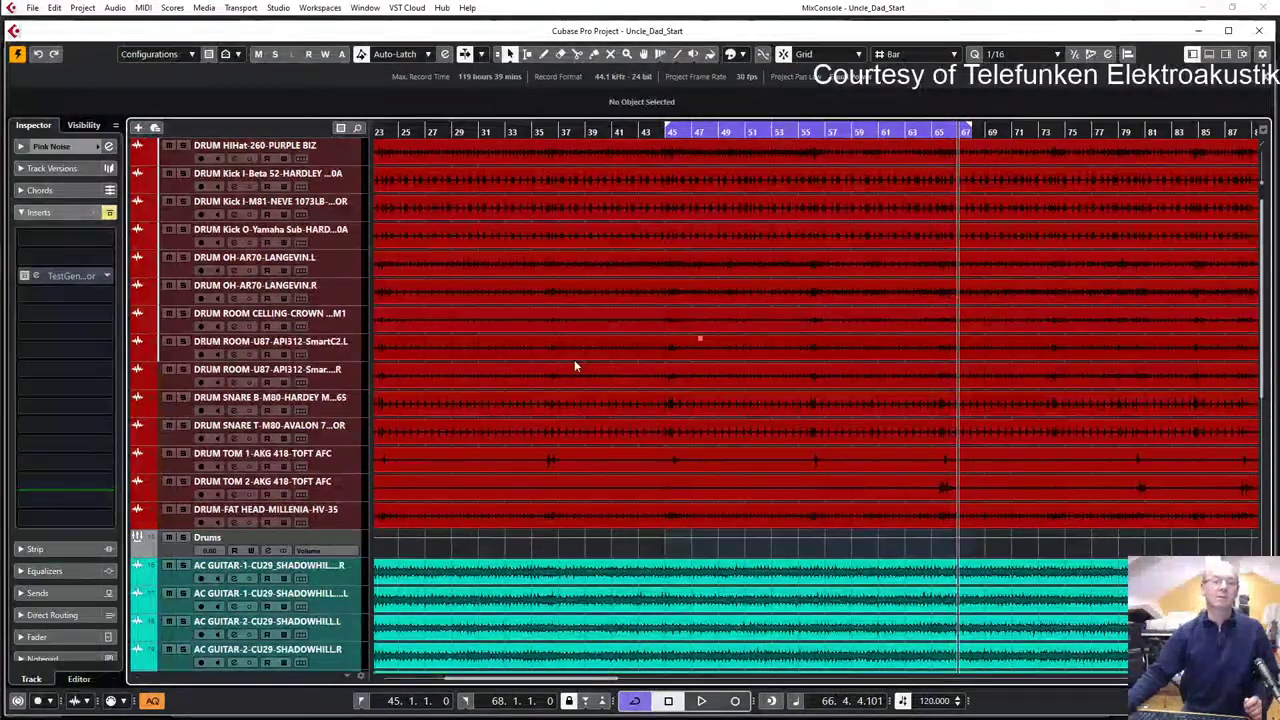
pyautogui.scroll(-10, 806, 311)
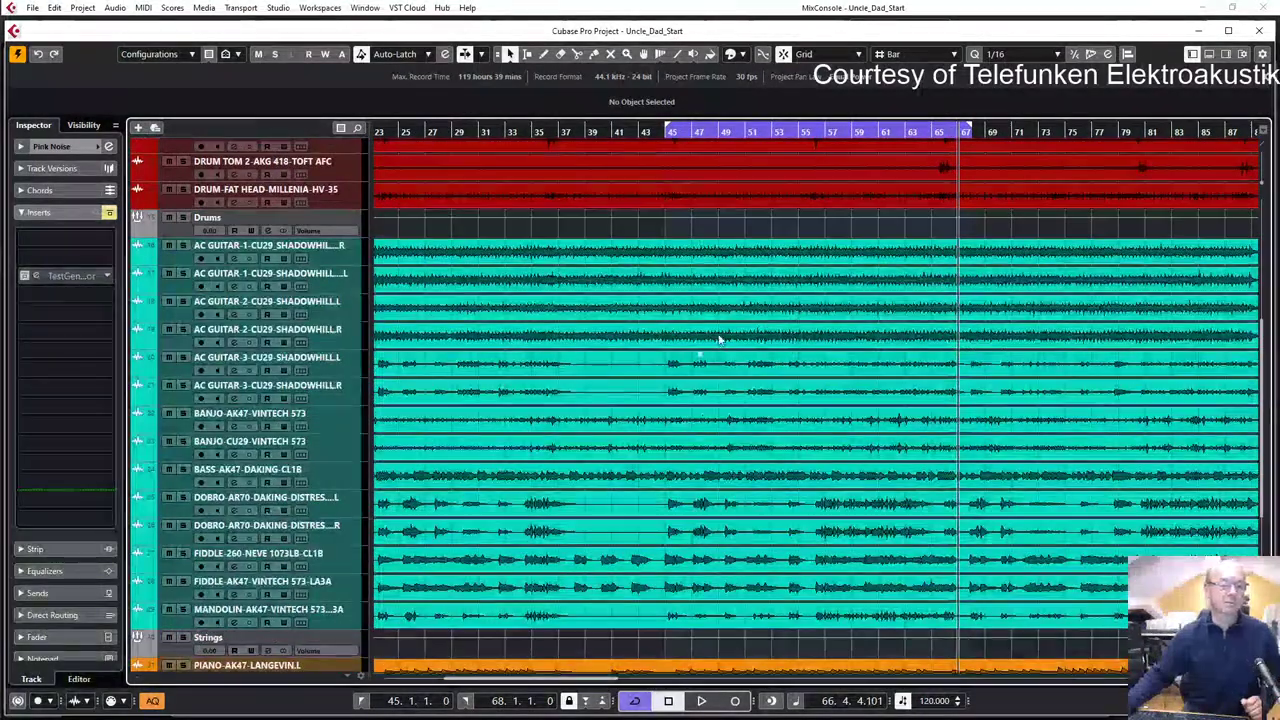
pyautogui.scroll(-4, 829, 409)
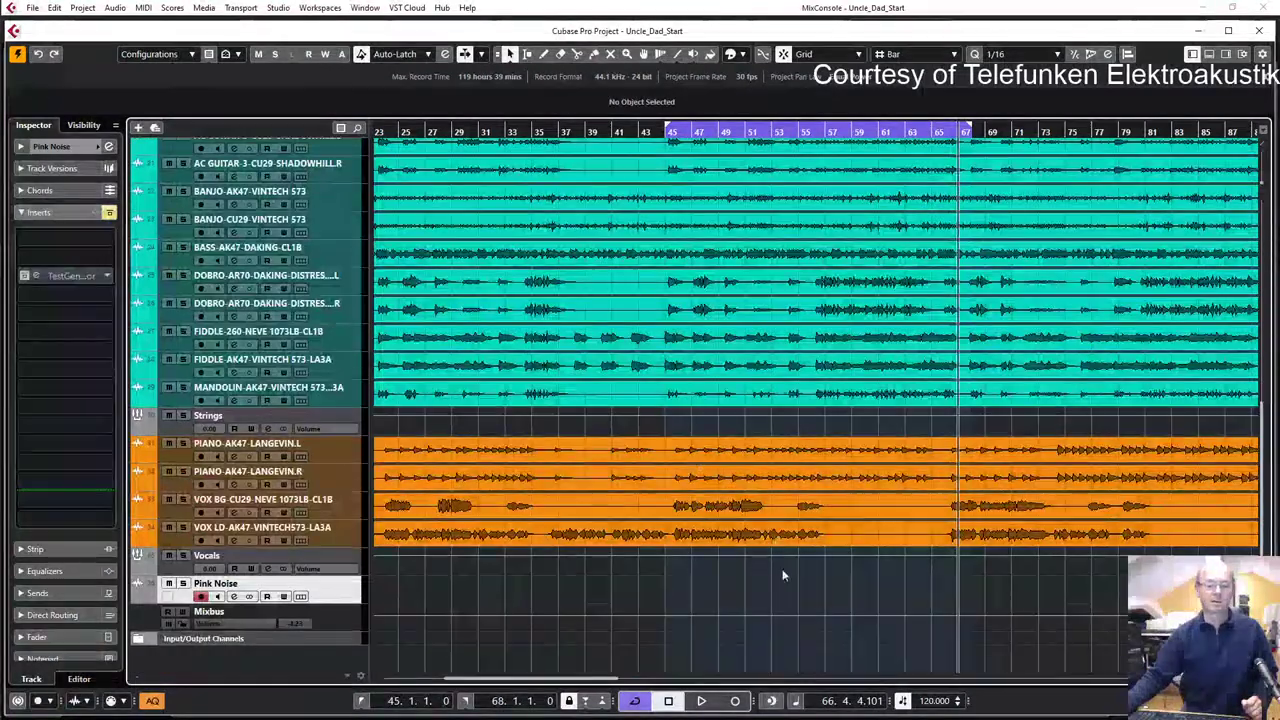
pyautogui.scroll(4, 968, 497)
pyautogui.scroll(5, 968, 497)
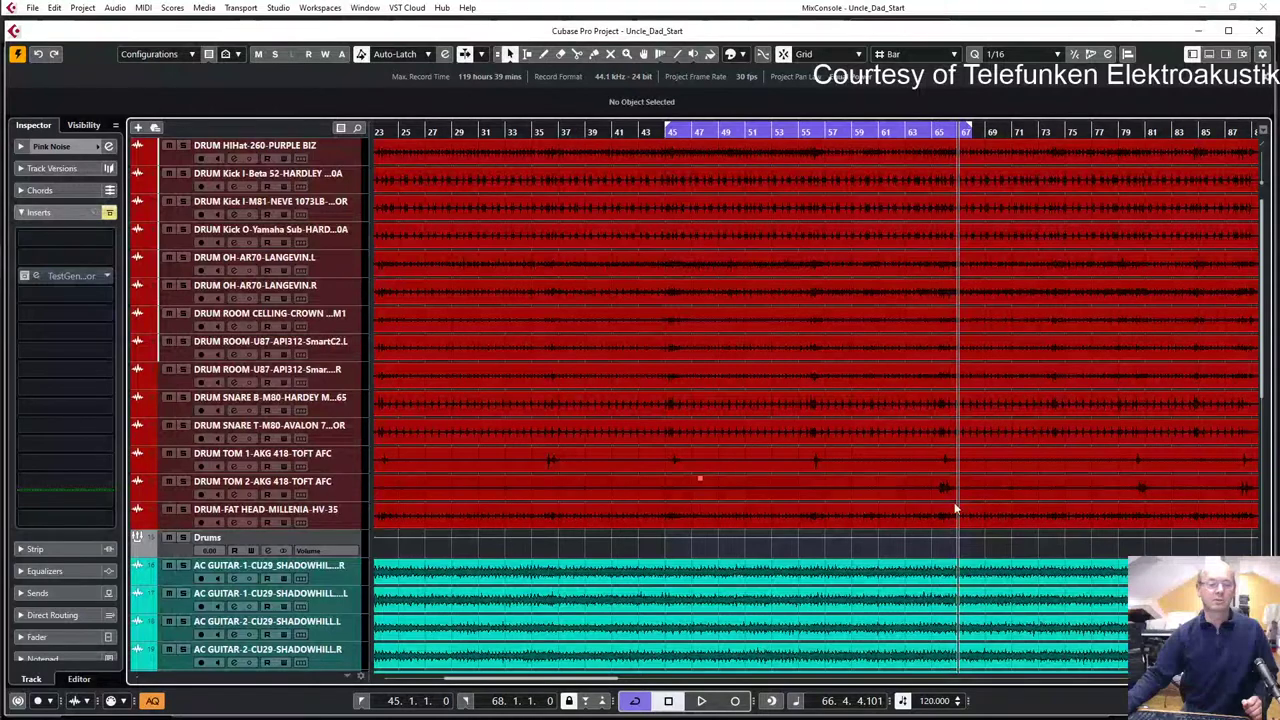
# - Select the hi-hat track, maximize the project window and show the MixConsole below the arrangement at its first channels
pyautogui.click(344, 162)
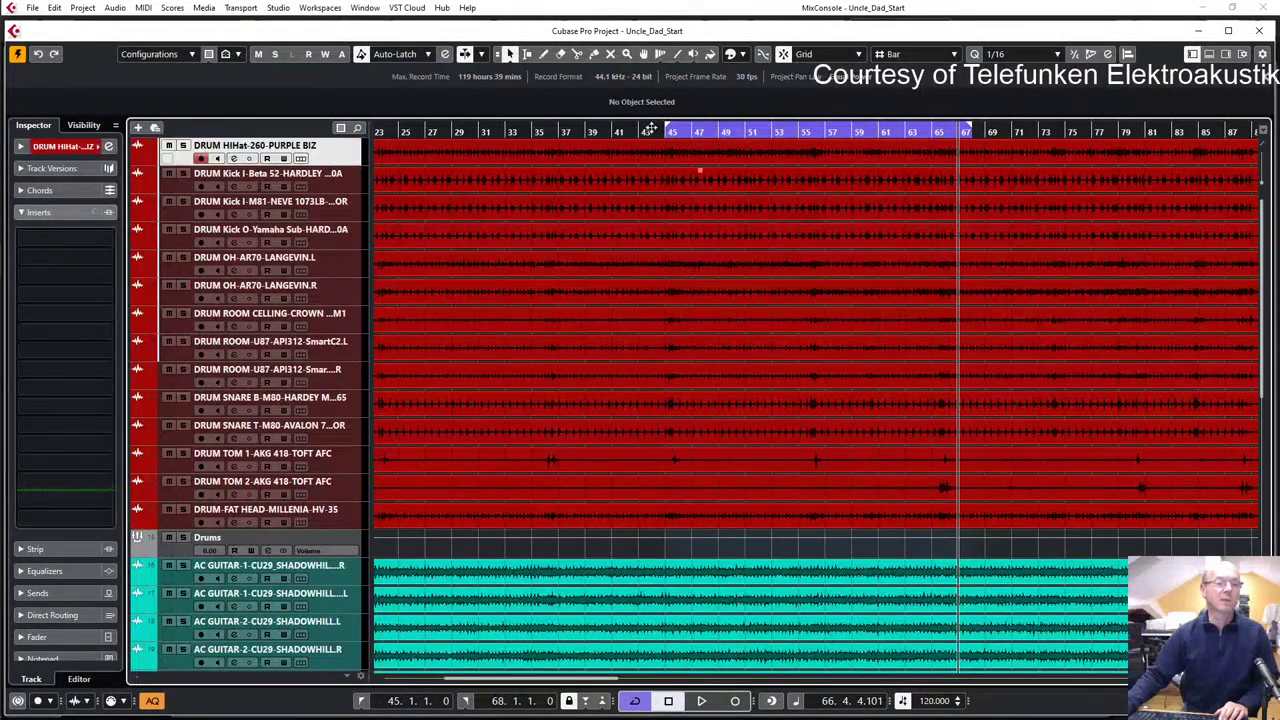
pyautogui.click(1228, 30)
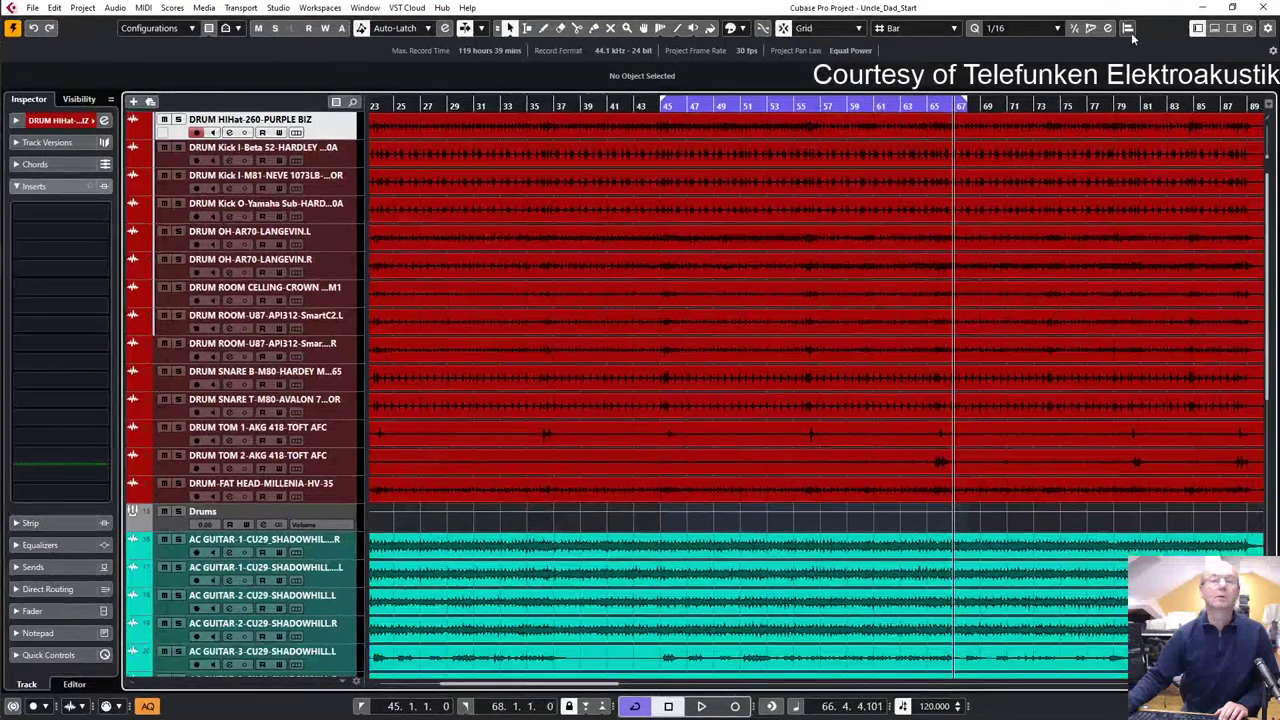
pyautogui.click(1212, 30)
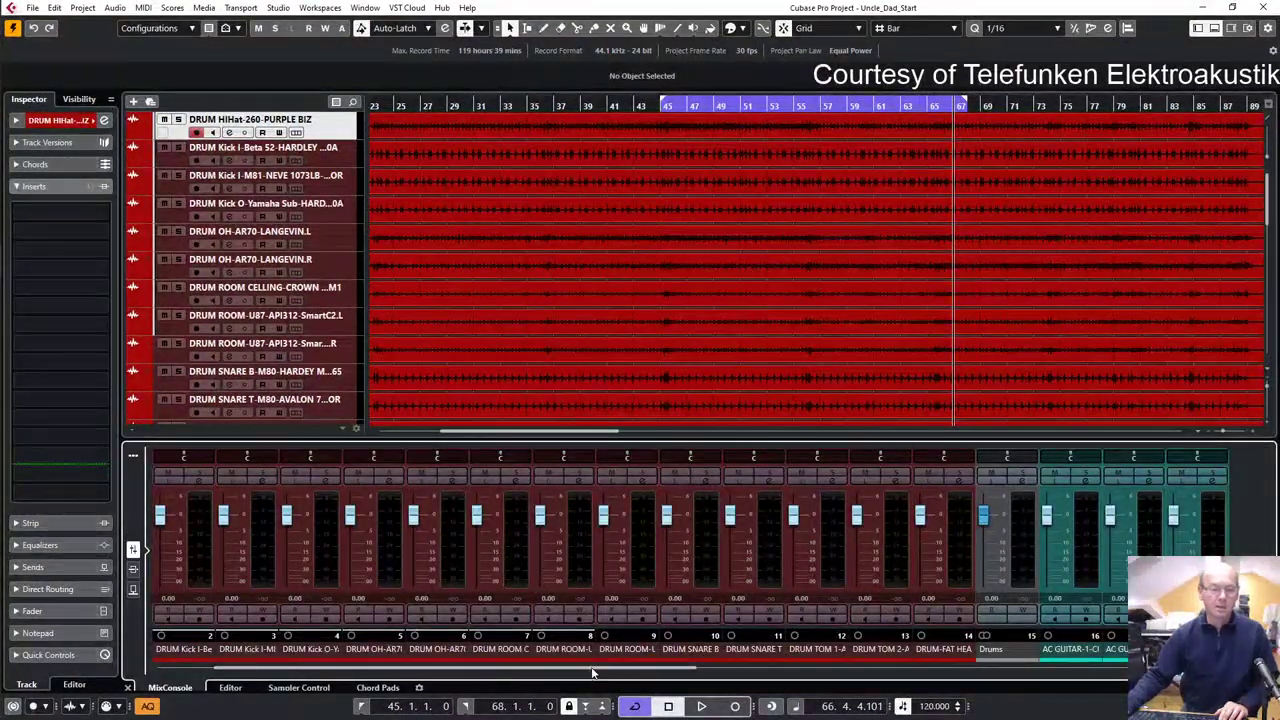
pyautogui.moveTo(592, 674); pyautogui.dragTo(492, 679)
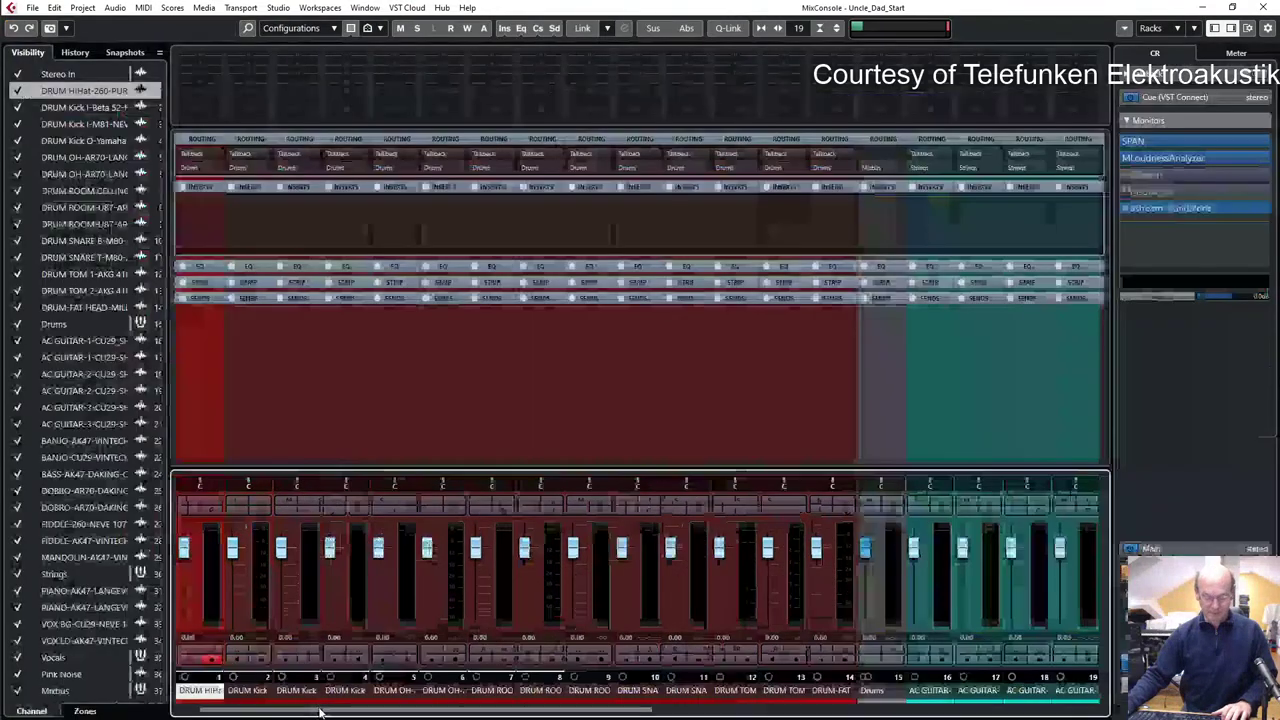
# - In the full MixConsole, add the Pre (Filters/Gain/Phase) rack and expand it for all channels
pyautogui.press('F3')
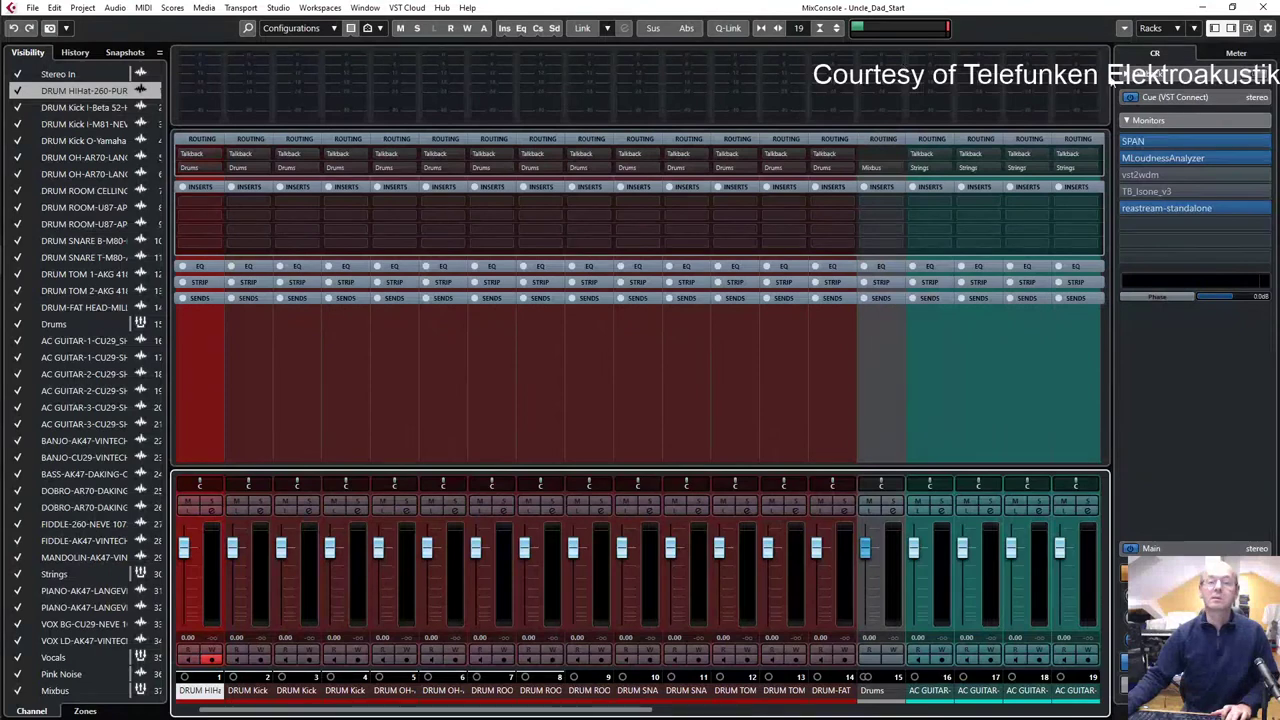
pyautogui.click(1155, 29)
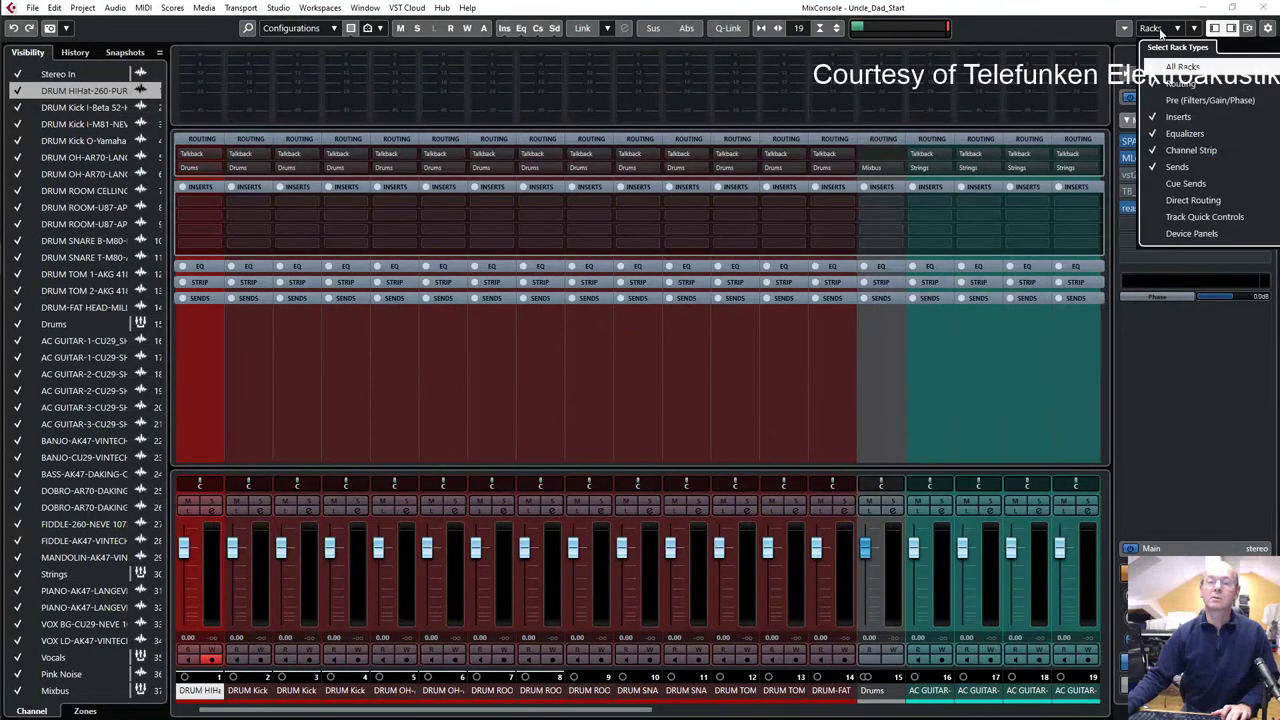
pyautogui.click(1187, 101)
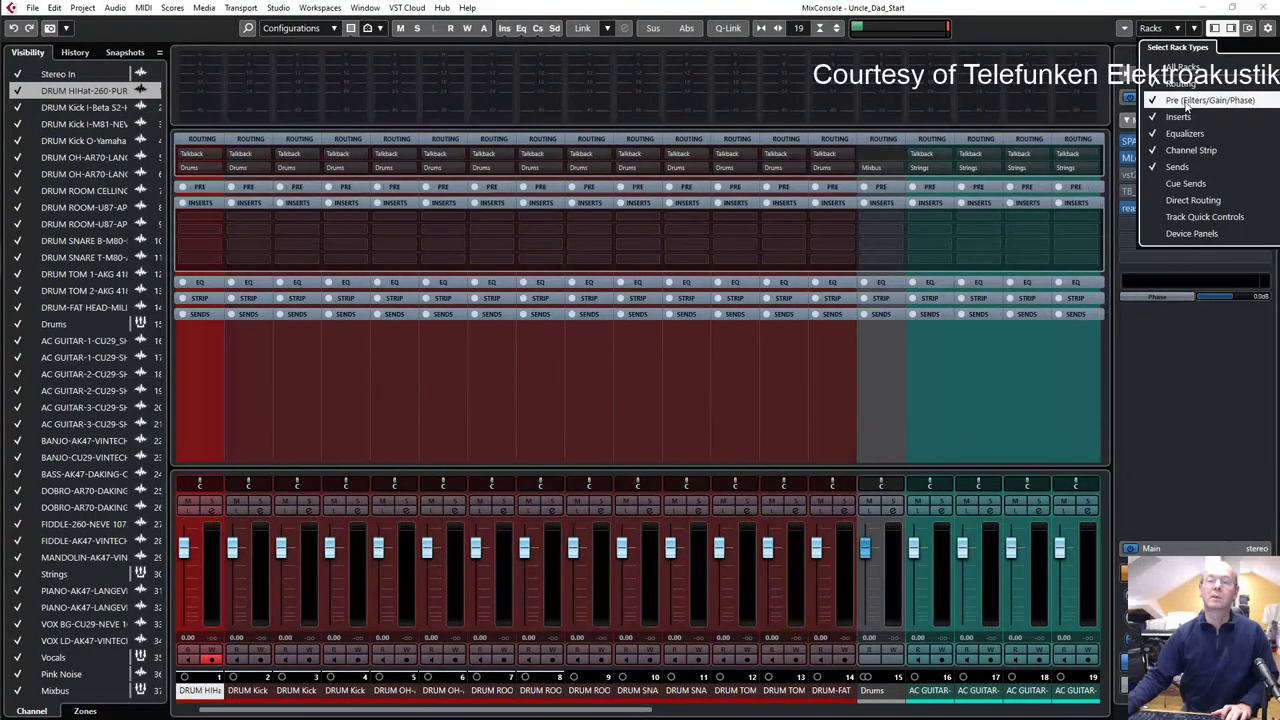
pyautogui.click(826, 196)
pyautogui.click(835, 187)
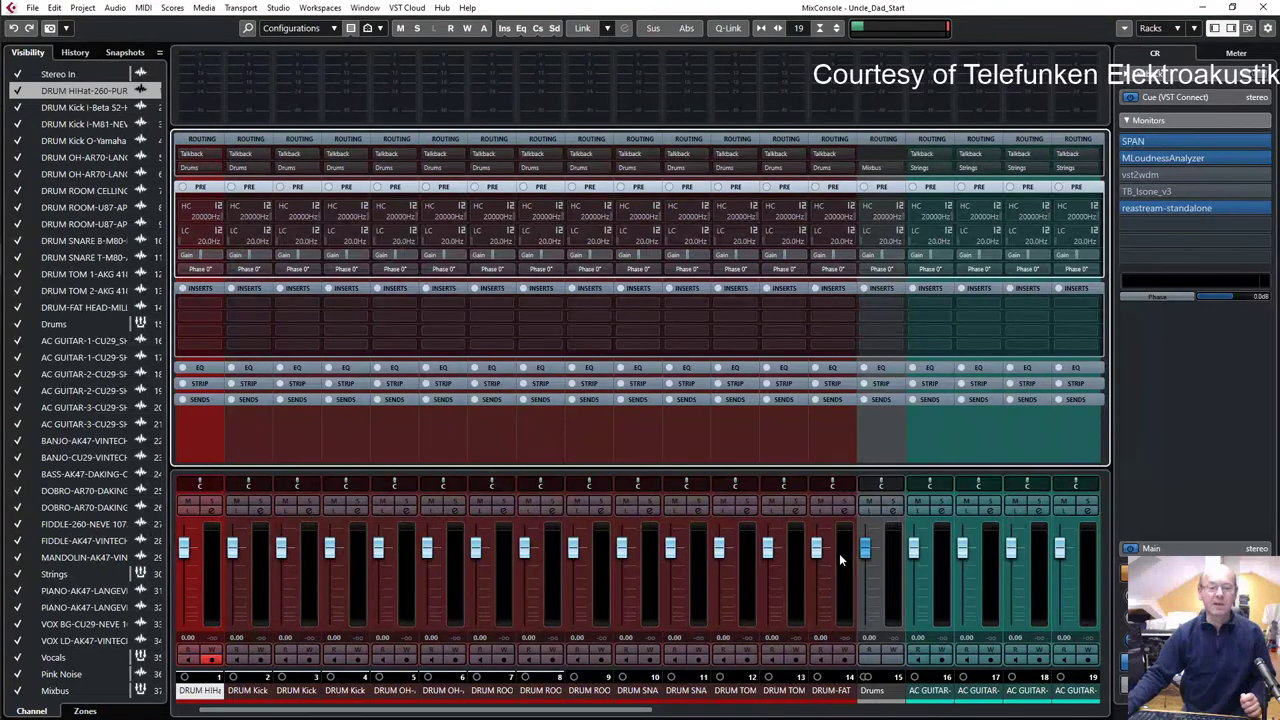
pyautogui.moveTo(634, 713); pyautogui.dragTo(577, 716)
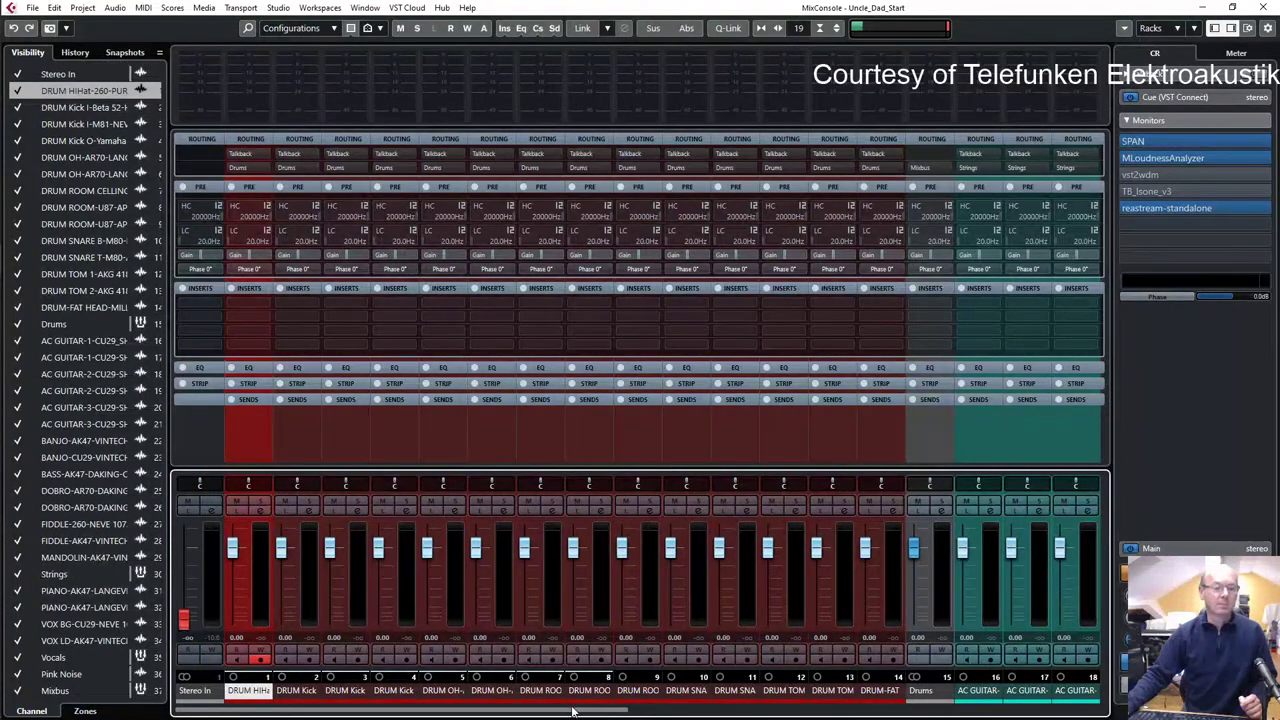
# - Return to the project window and pan the hi-hat and left overhead hard left and the right overhead hard right
pyautogui.press('F3')
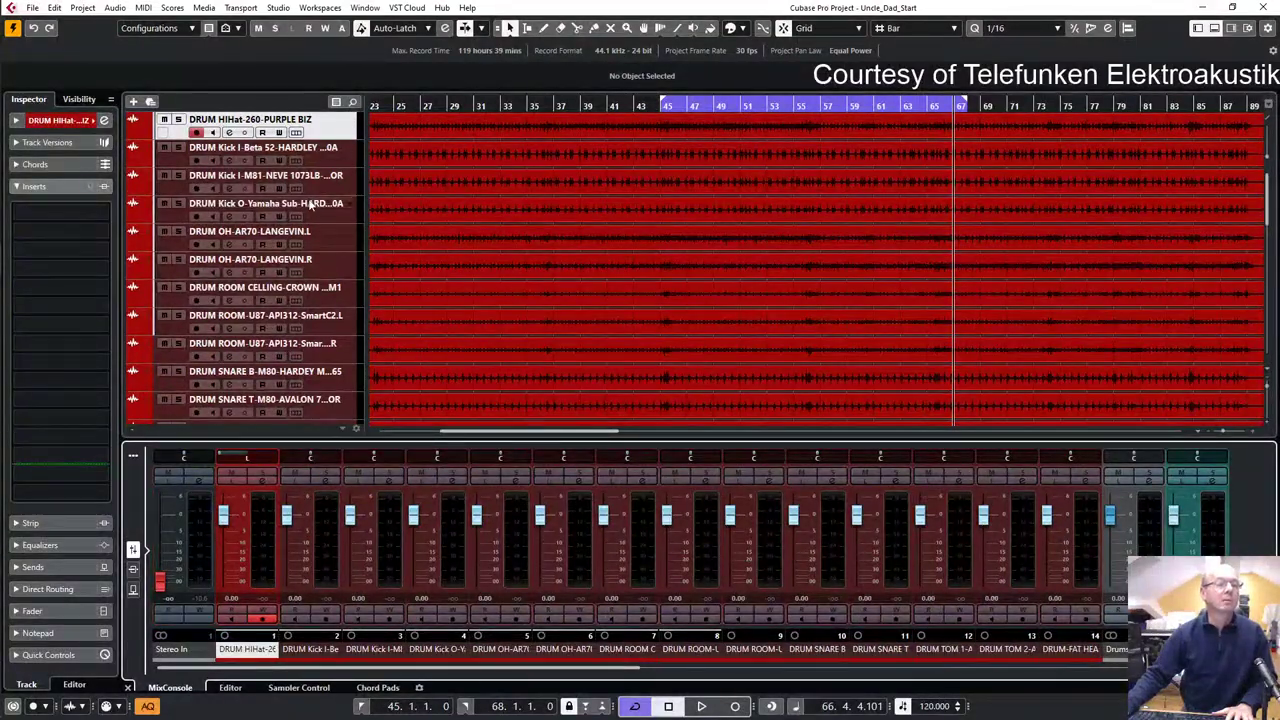
pyautogui.click(337, 237)
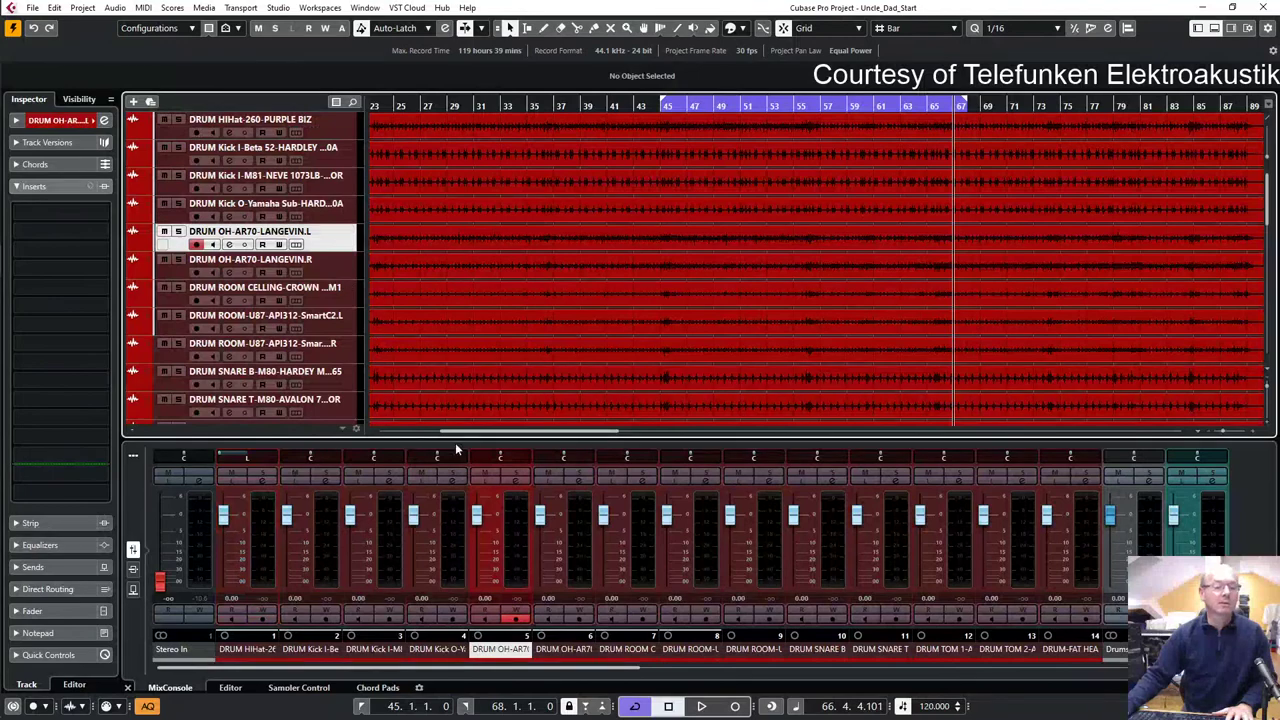
pyautogui.moveTo(500, 458); pyautogui.dragTo(463, 458)
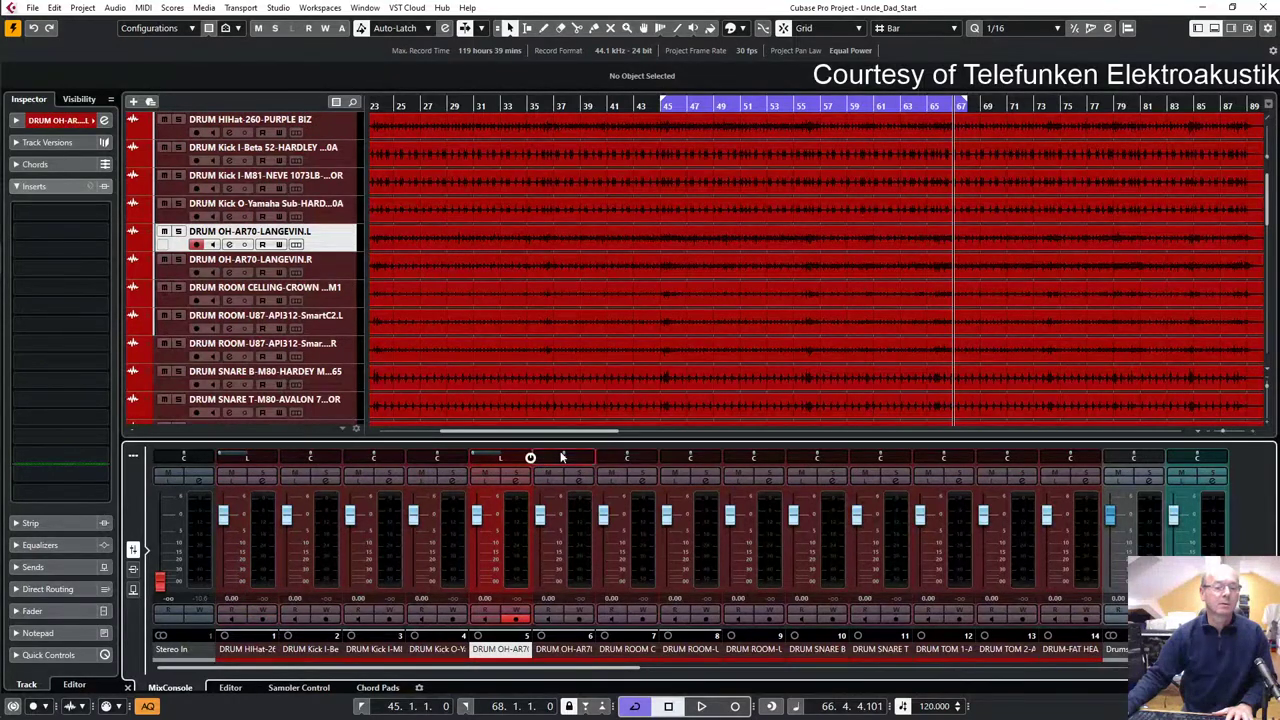
# - Pan the two U87 drum room channels hard left and hard right to match their L and R tracks
pyautogui.click(352, 330)
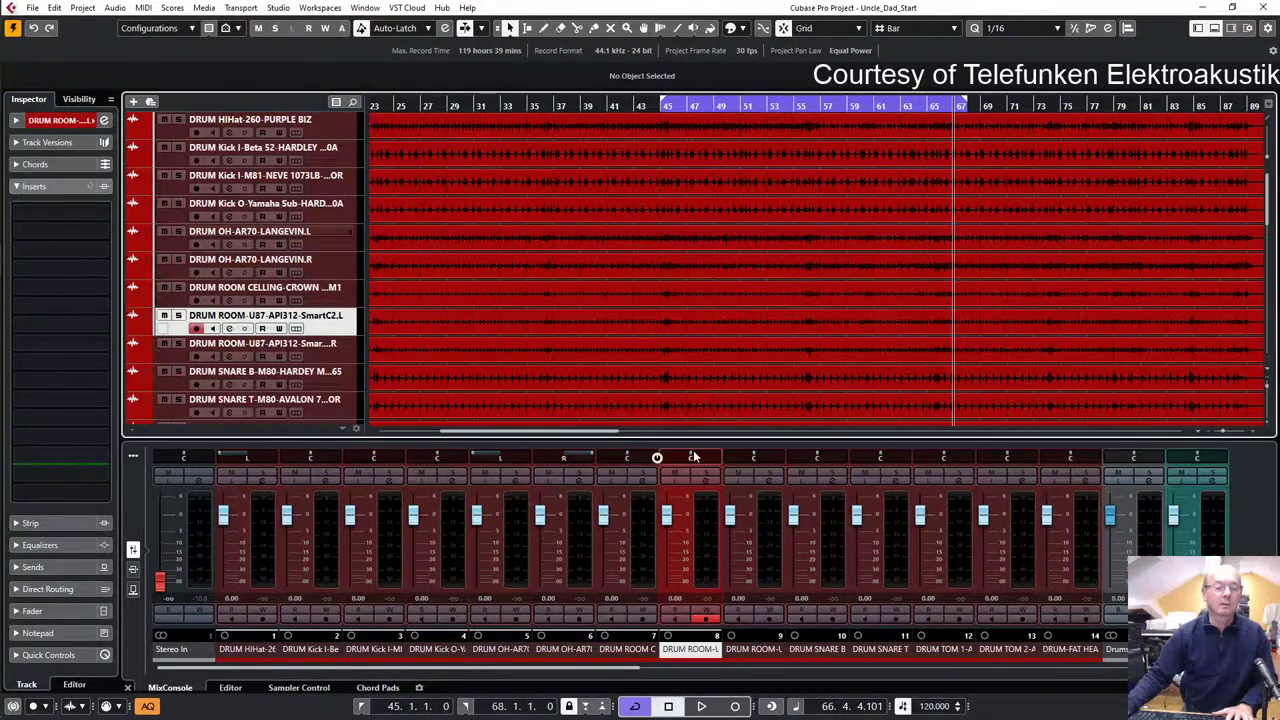
pyautogui.moveTo(694, 457); pyautogui.dragTo(660, 460)
pyautogui.moveTo(754, 459); pyautogui.dragTo(790, 459)
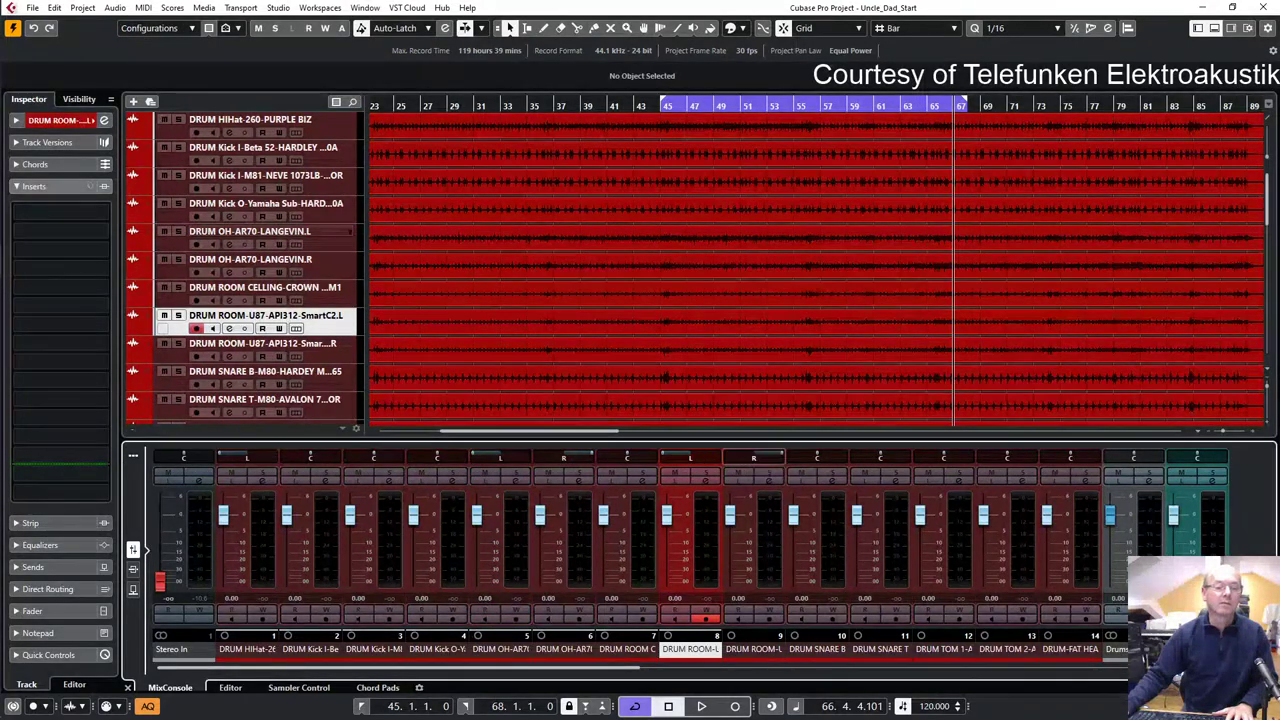
# - Pan the DRUM TOM 1 channel to L52 and the DRUM-FAT HEAD channel to R77
pyautogui.scroll(-2, 318, 252)
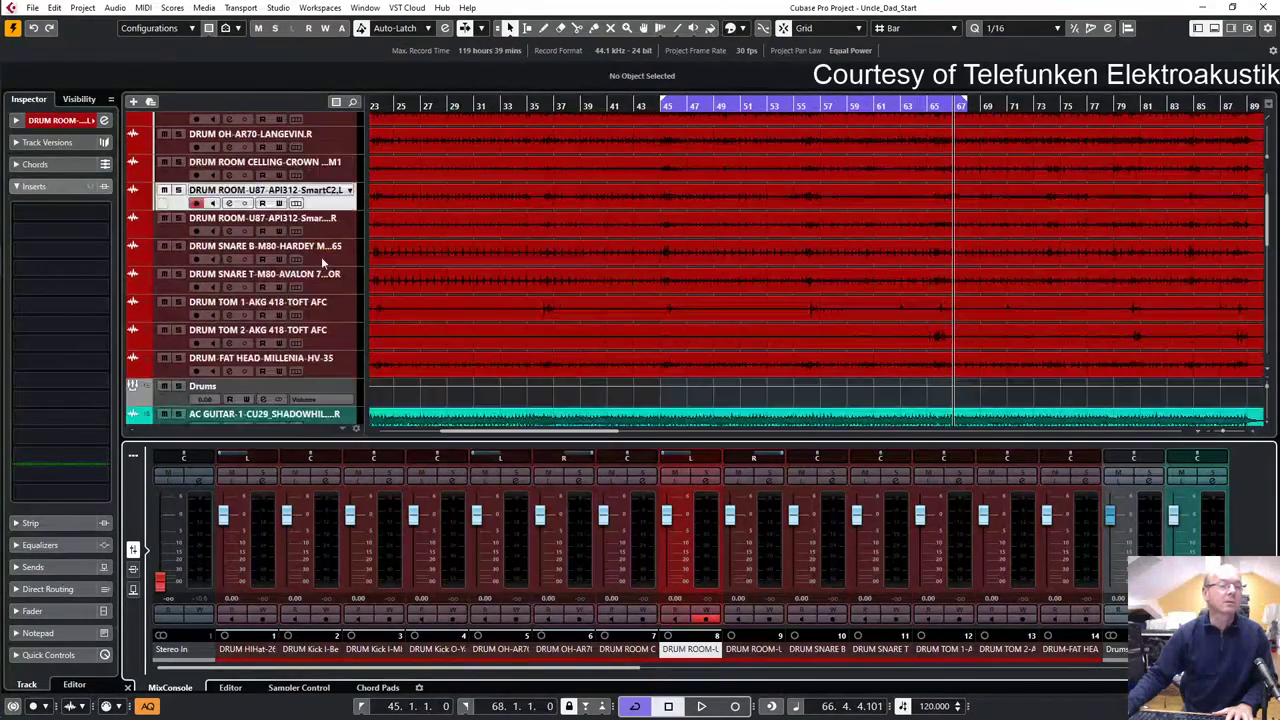
pyautogui.scroll(-2, 321, 256)
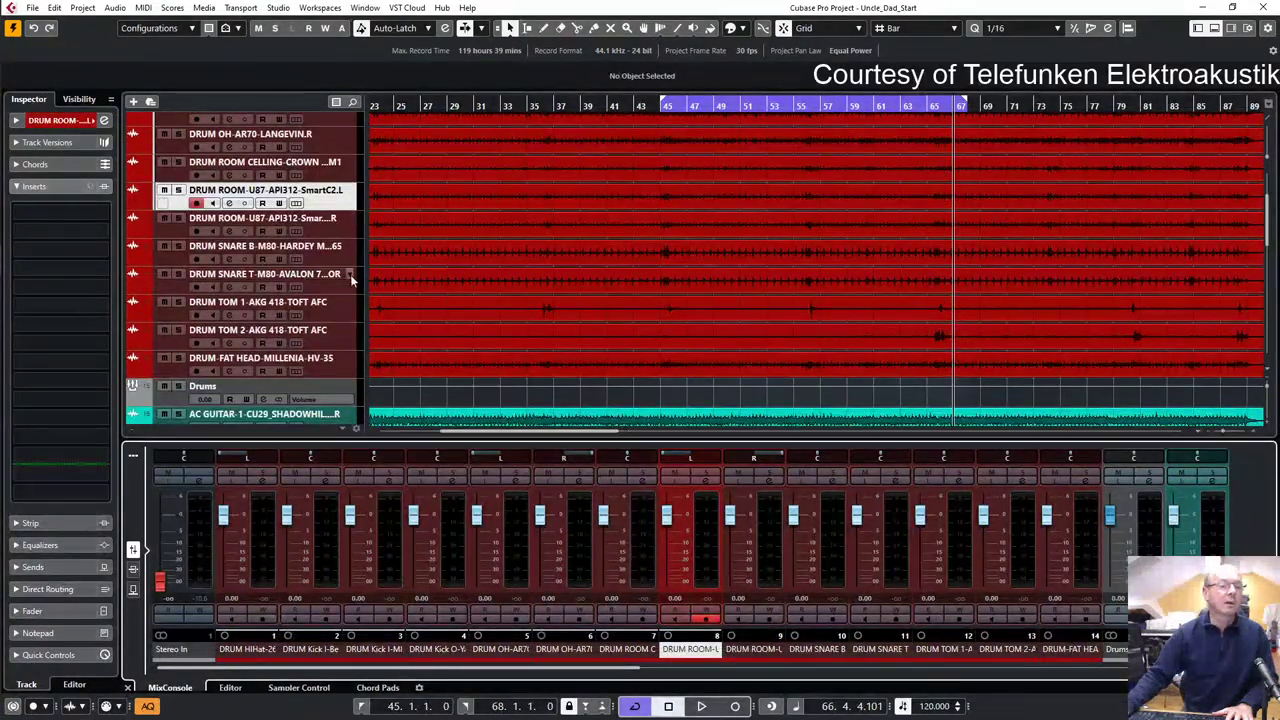
pyautogui.rightClick(350, 308)
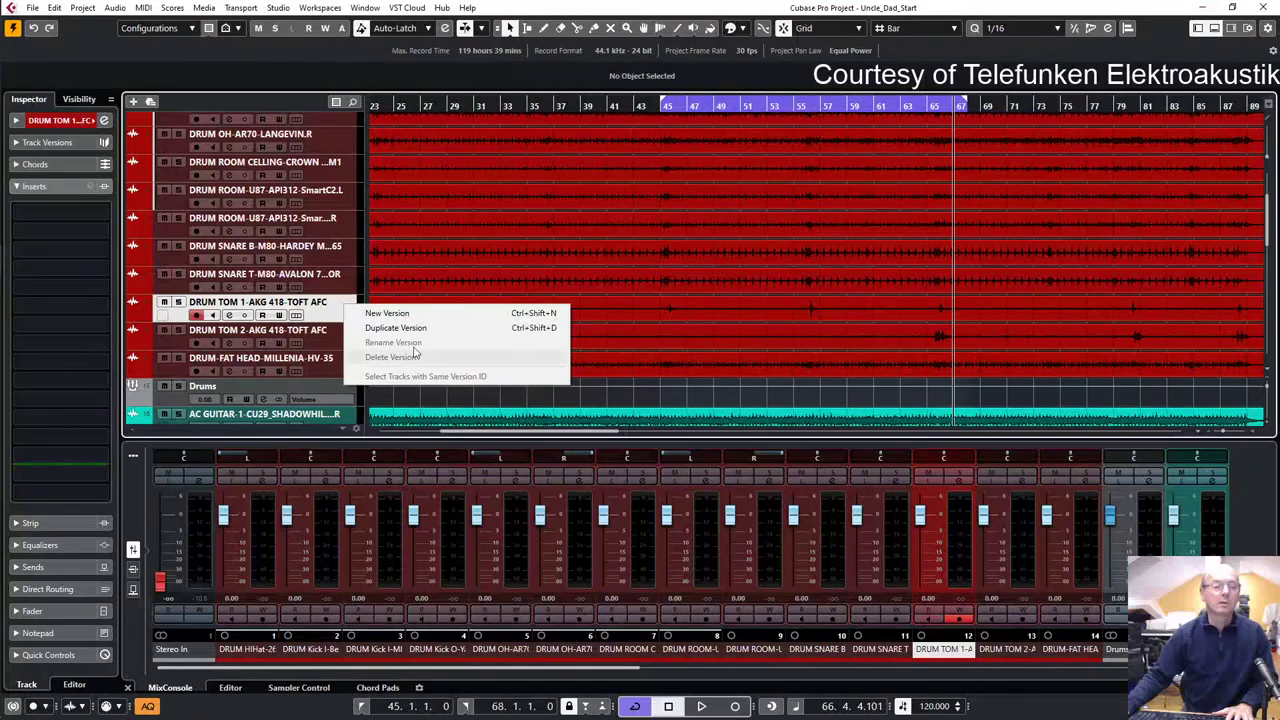
pyautogui.click(319, 317)
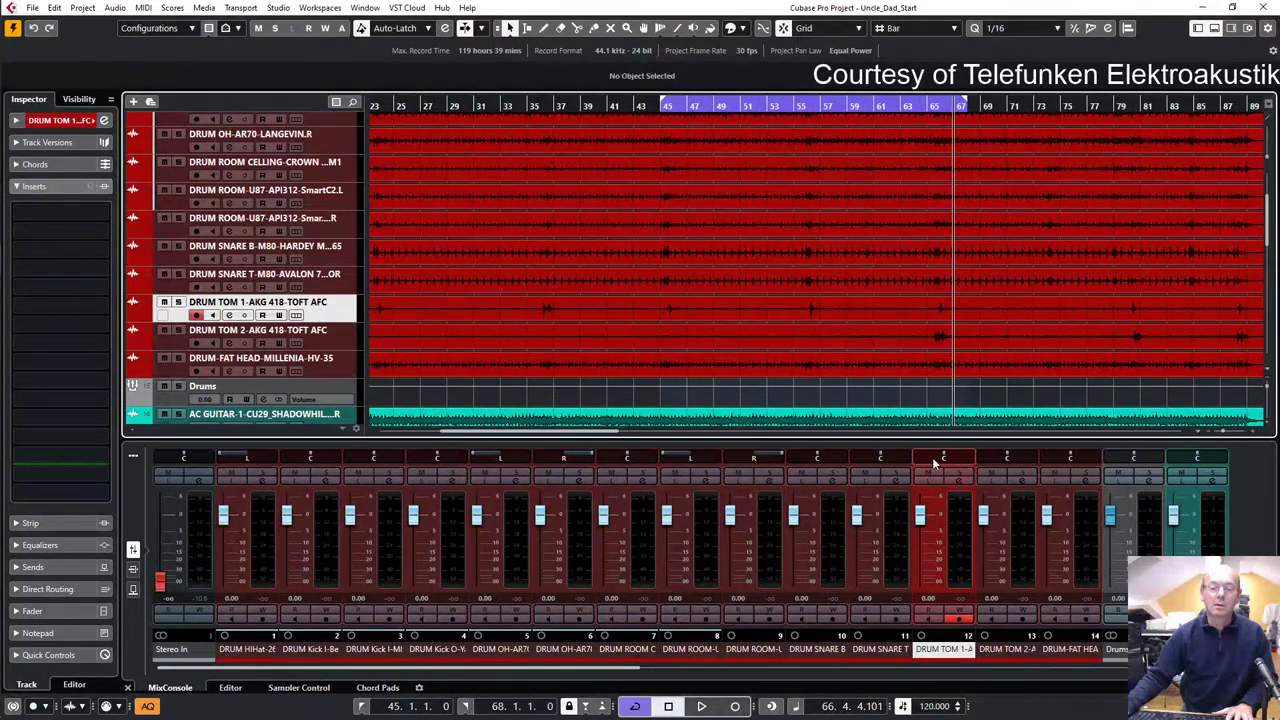
pyautogui.moveTo(942, 458); pyautogui.dragTo(922, 458)
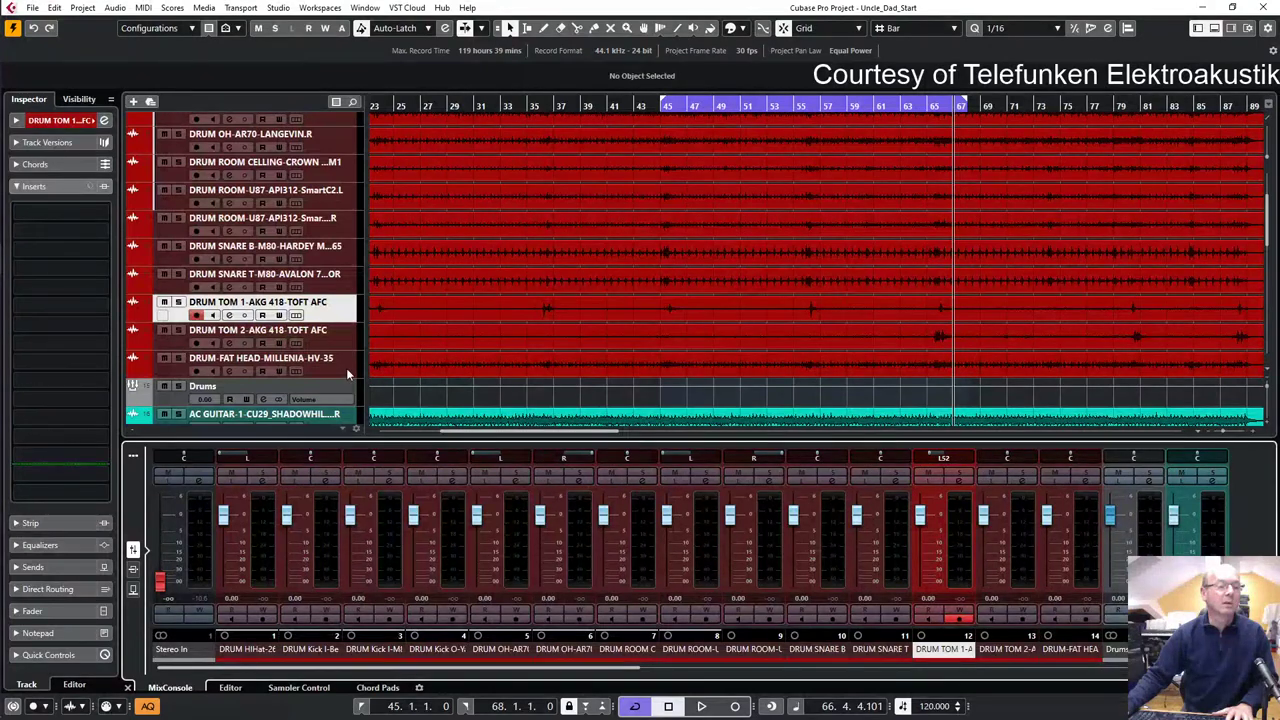
pyautogui.click(348, 374)
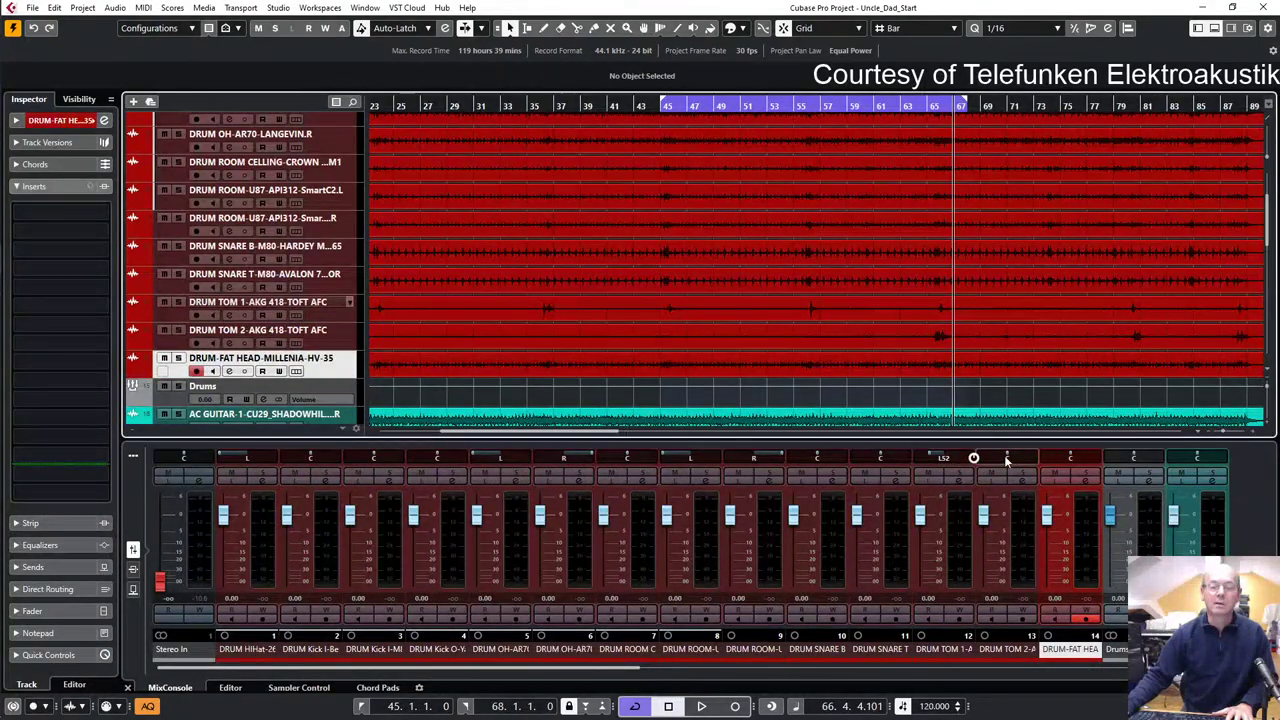
pyautogui.moveTo(1071, 457); pyautogui.dragTo(1096, 457)
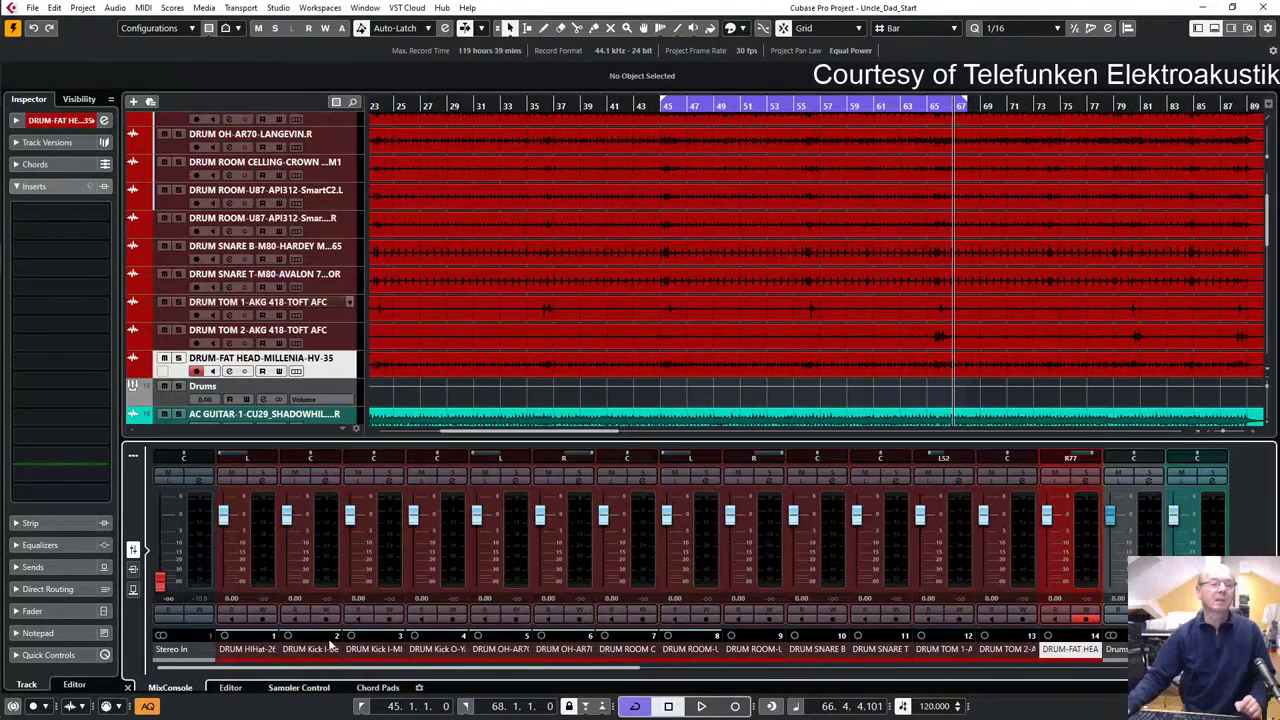
# - Pan both AC GUITAR-1 channels hard left and both AC GUITAR-2 channels hard right
pyautogui.scroll(-6, 363, 240)
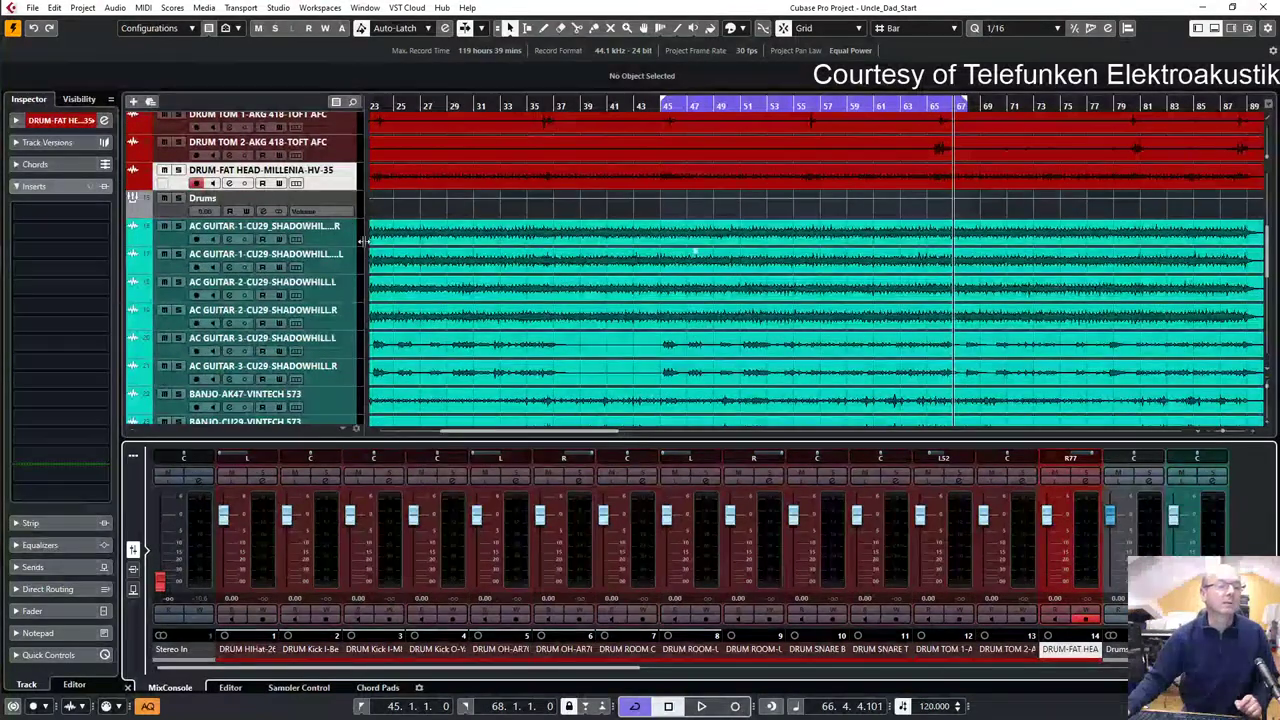
pyautogui.click(342, 240)
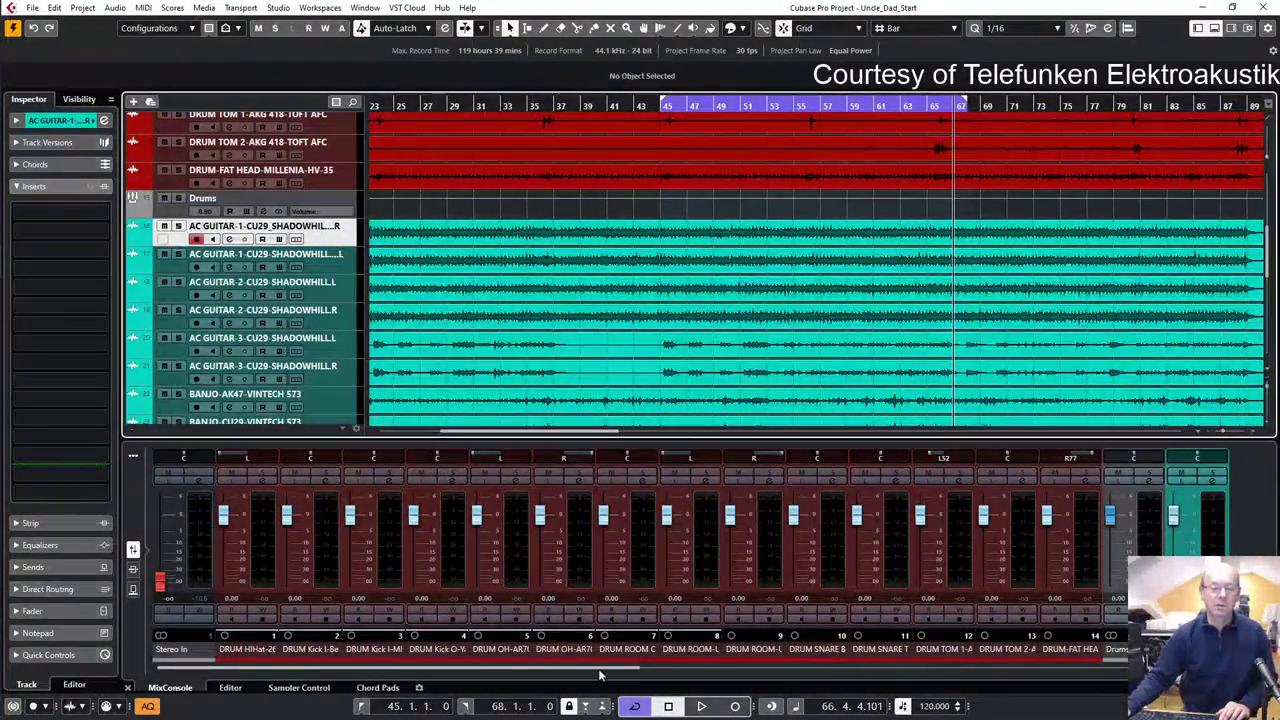
pyautogui.moveTo(599, 669); pyautogui.dragTo(853, 668)
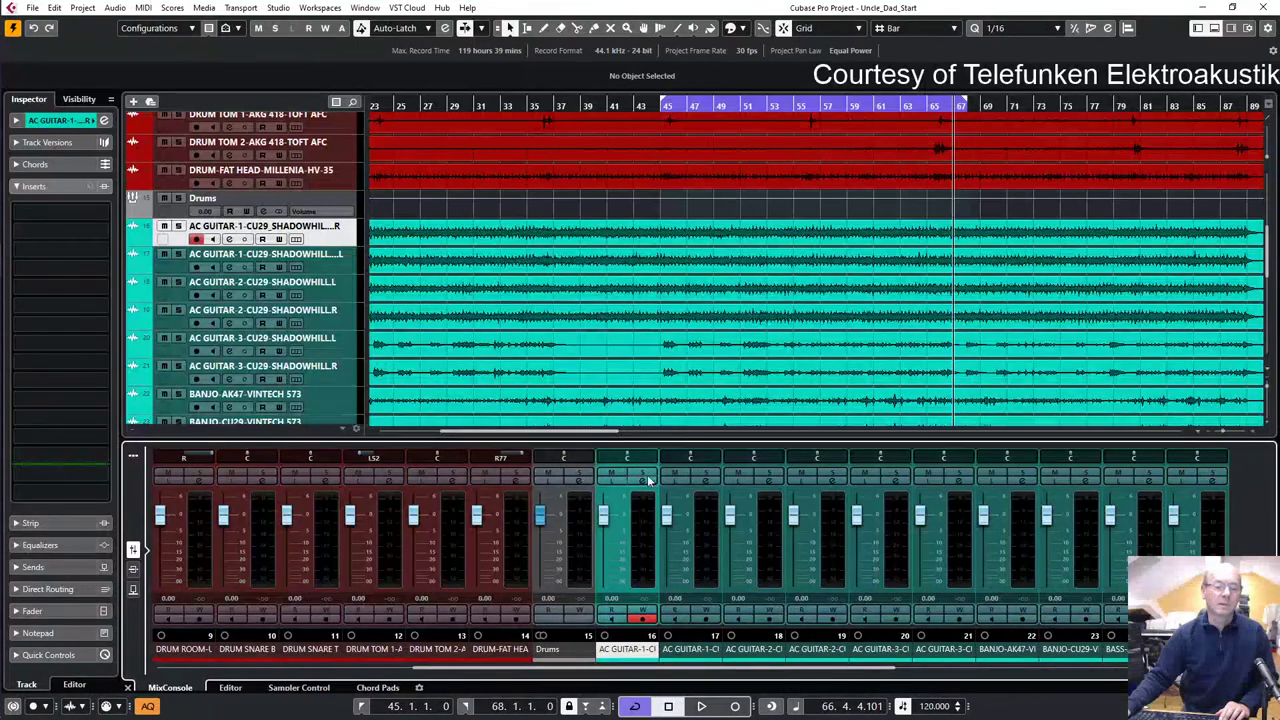
pyautogui.moveTo(636, 459); pyautogui.dragTo(577, 462)
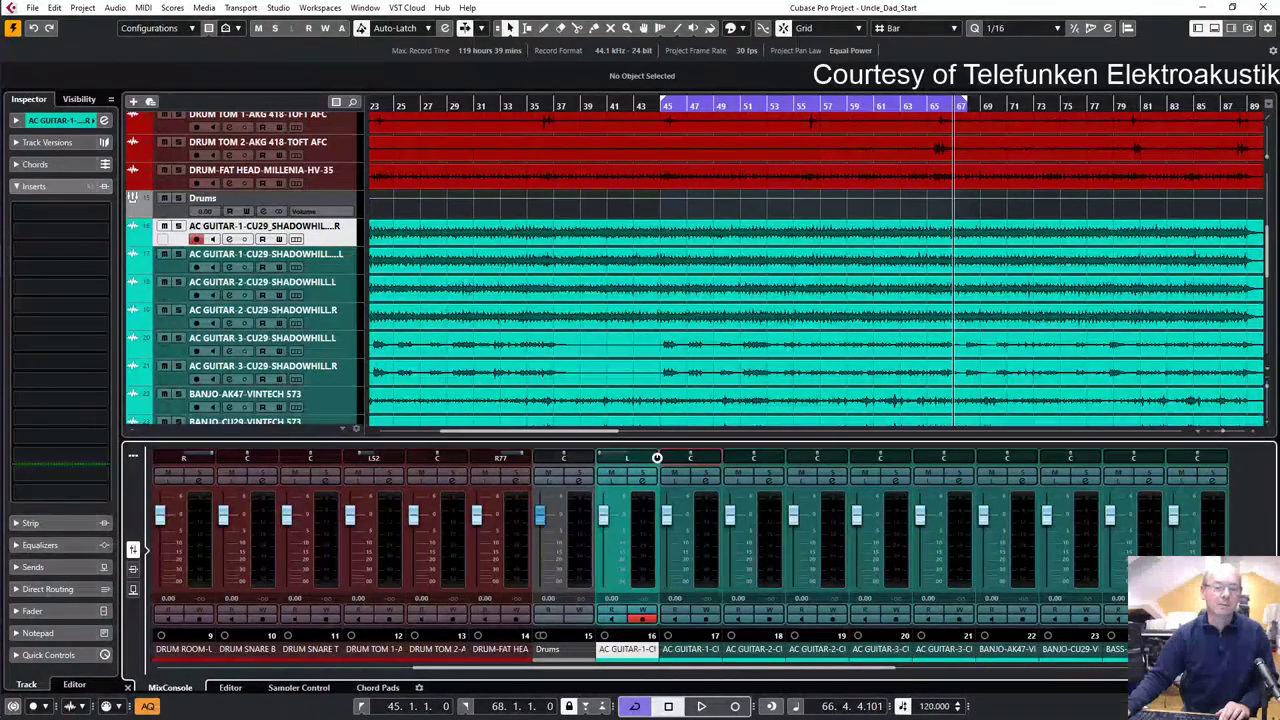
pyautogui.moveTo(656, 457); pyautogui.dragTo(620, 459)
pyautogui.click(334, 296)
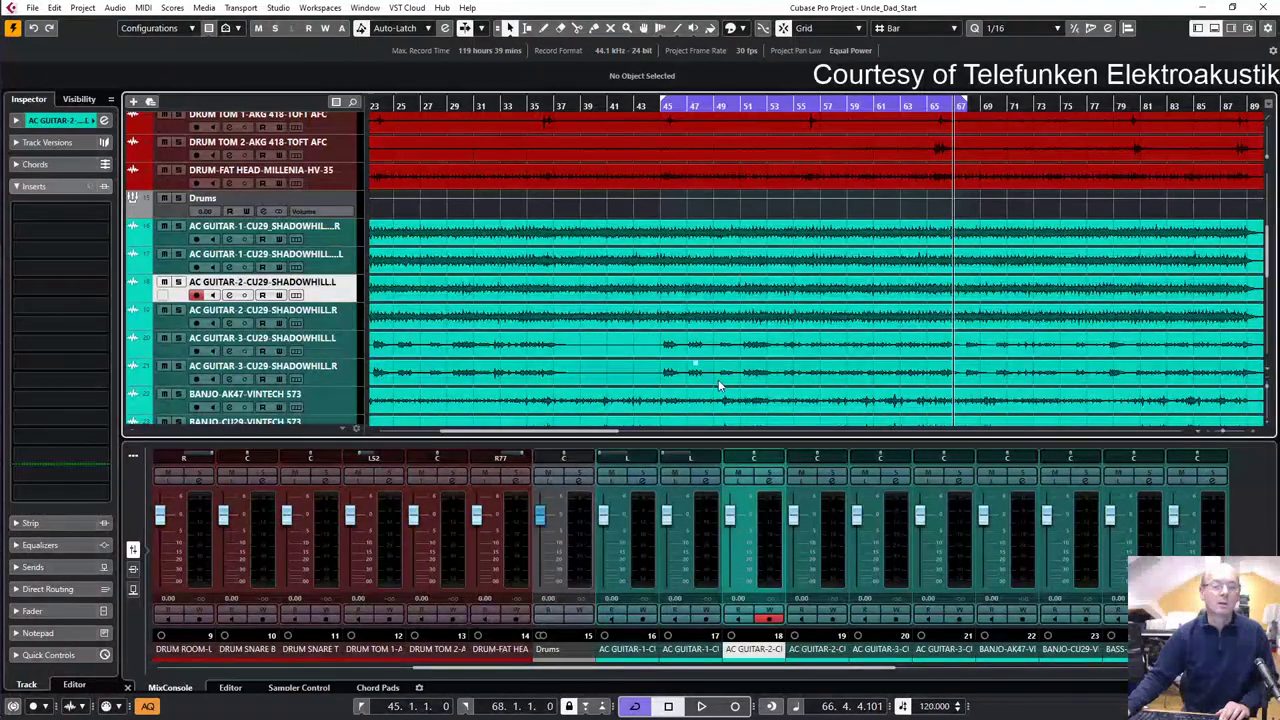
pyautogui.moveTo(754, 457); pyautogui.dragTo(862, 463)
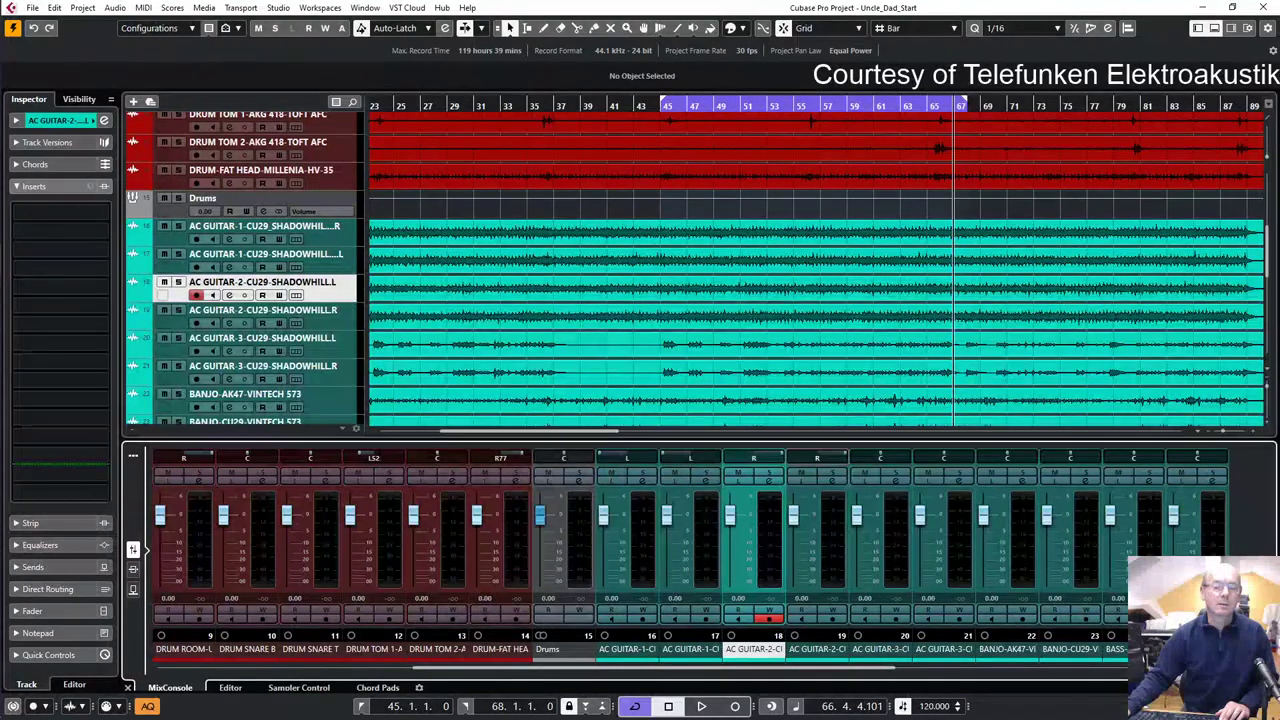
# - Leave the AC GUITAR-3 pair centred and pan the BANJO-AK47 channel to L52 and the BANJO-CU29 channel to L50
pyautogui.click(340, 350)
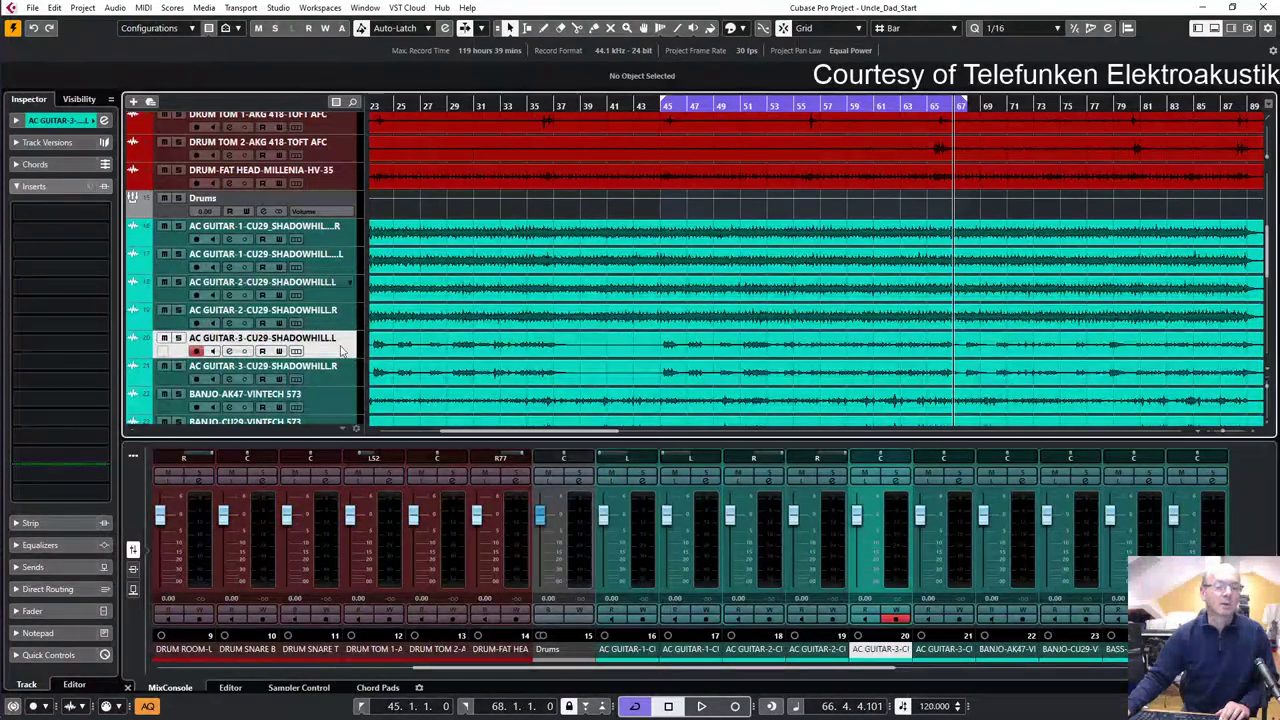
pyautogui.scroll(-4, 333, 300)
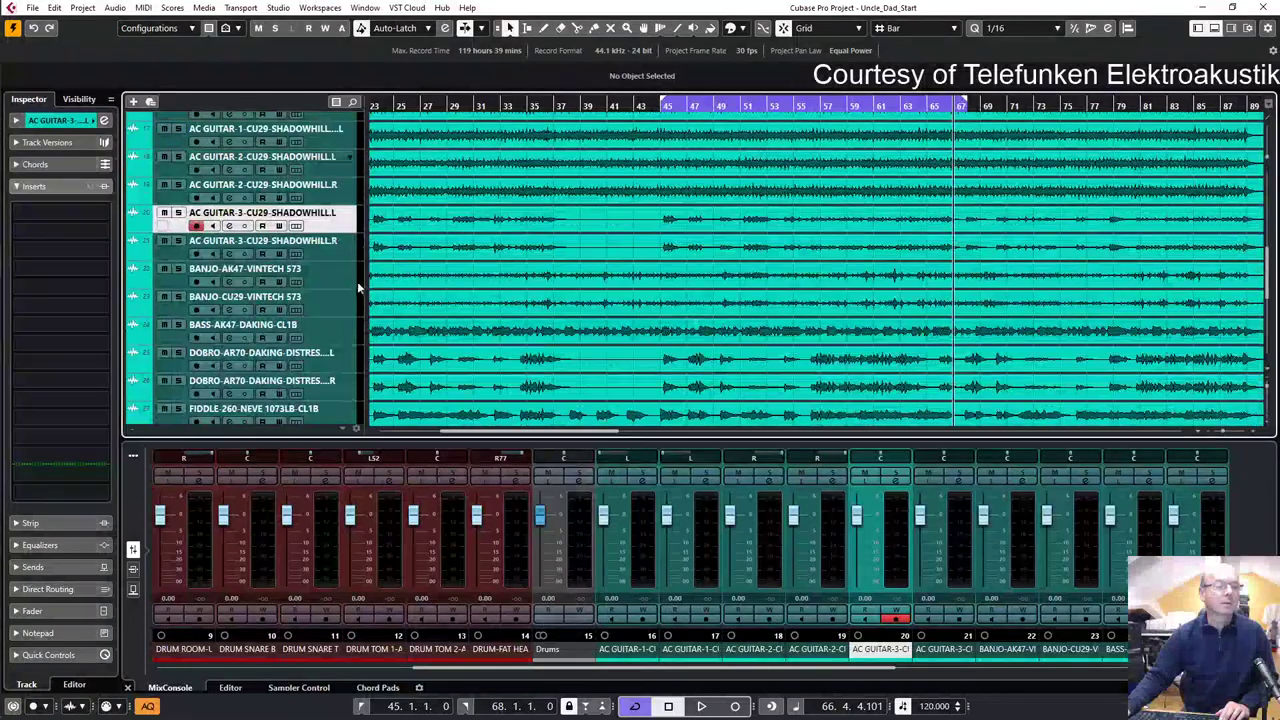
pyautogui.click(354, 280)
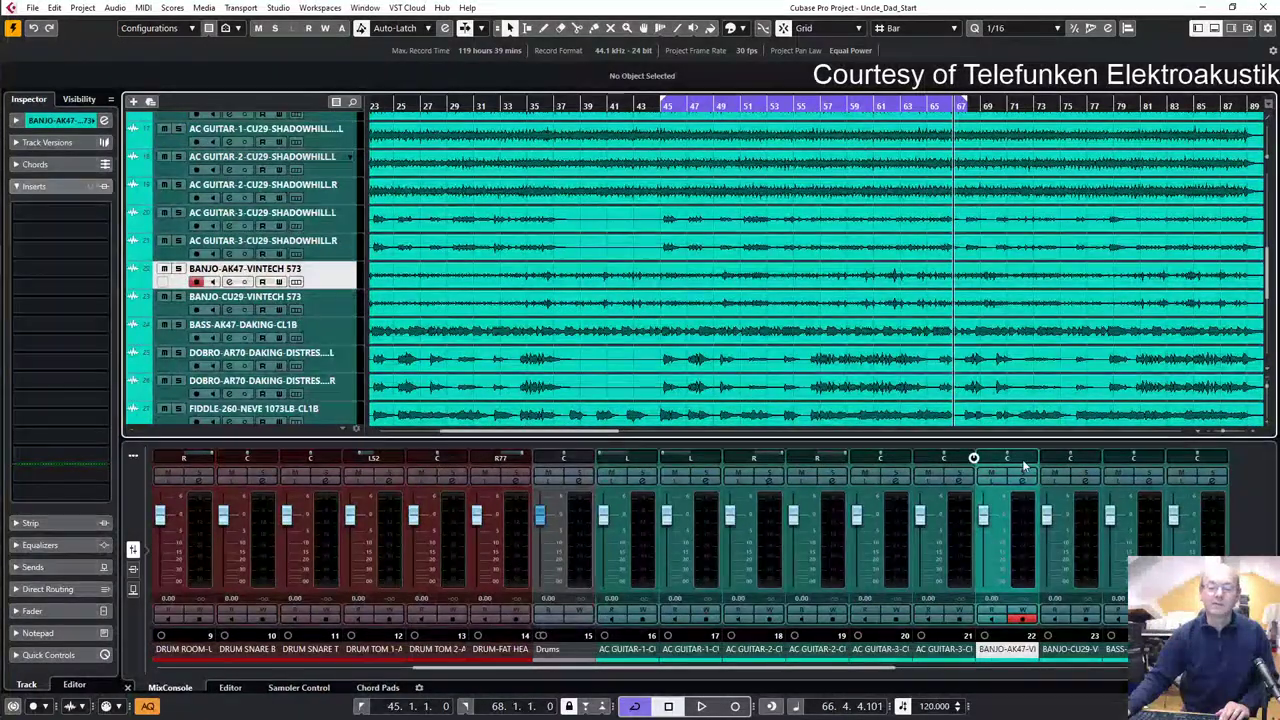
pyautogui.moveTo(1007, 458); pyautogui.dragTo(994, 458)
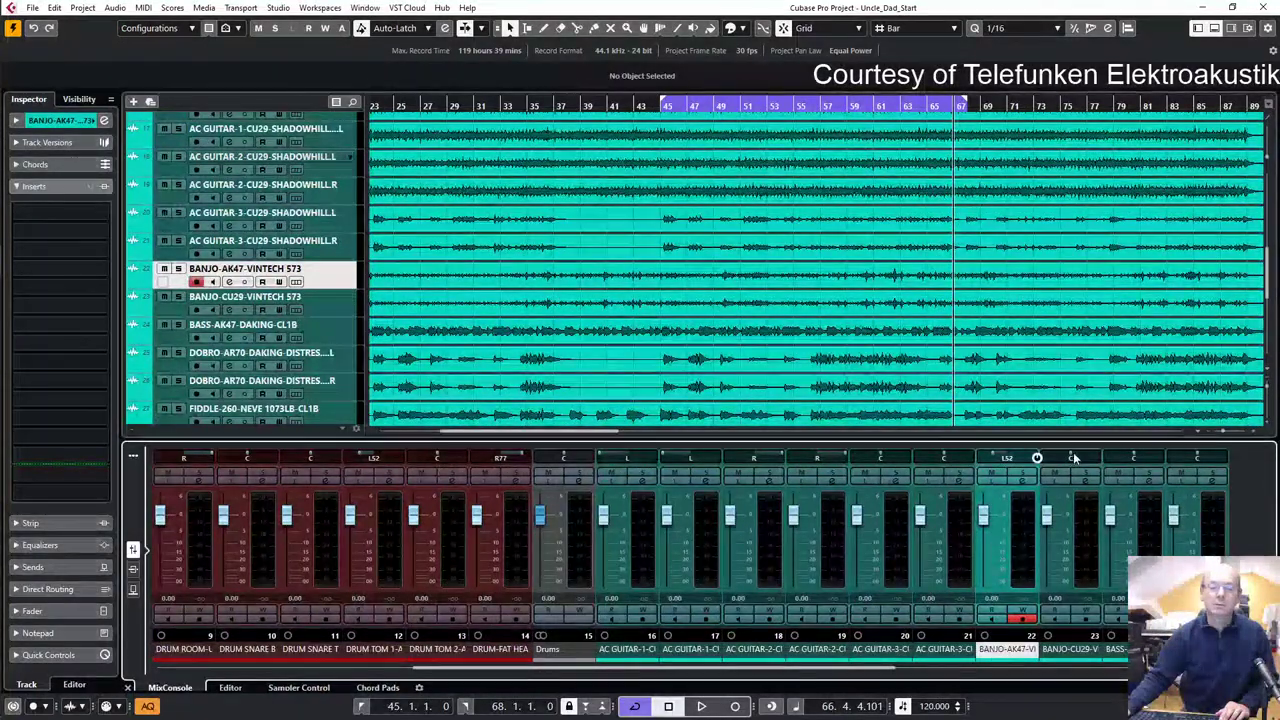
pyautogui.moveTo(1074, 458); pyautogui.dragTo(1061, 458)
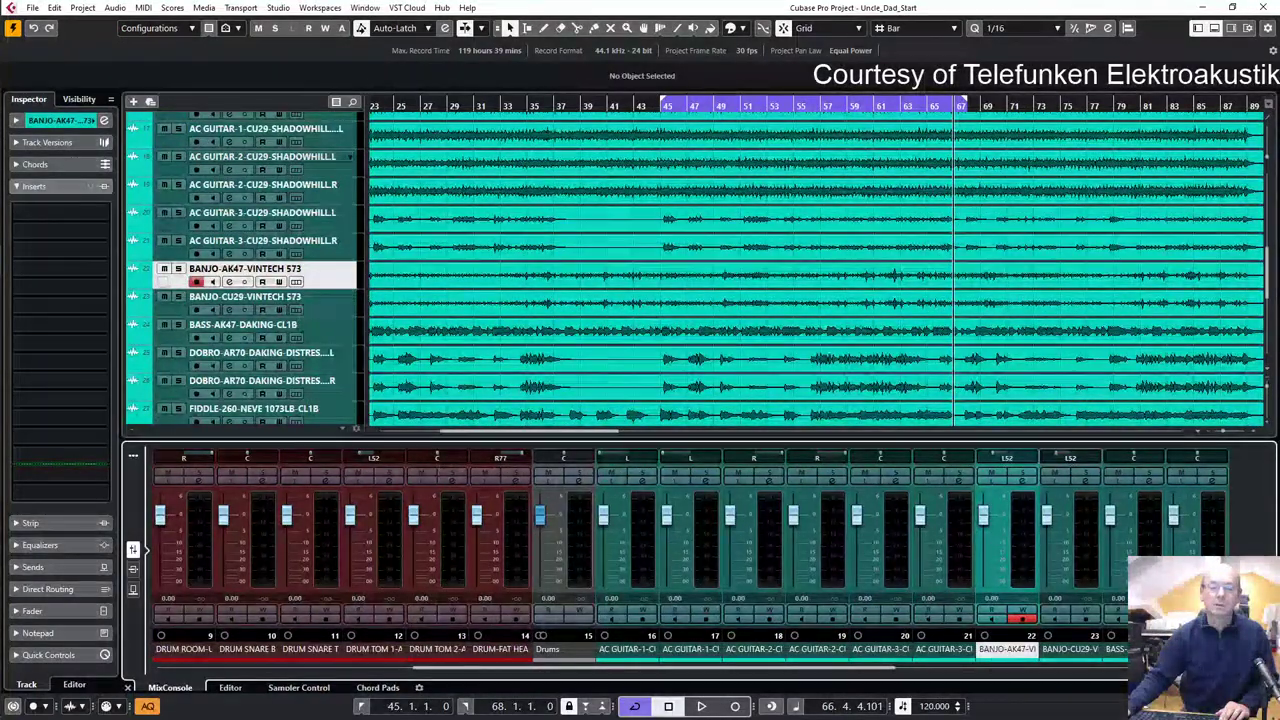
# - Pan the two DOBRO channels to R66 and R75 and the MANDOLIN channel hard right
pyautogui.click(334, 338)
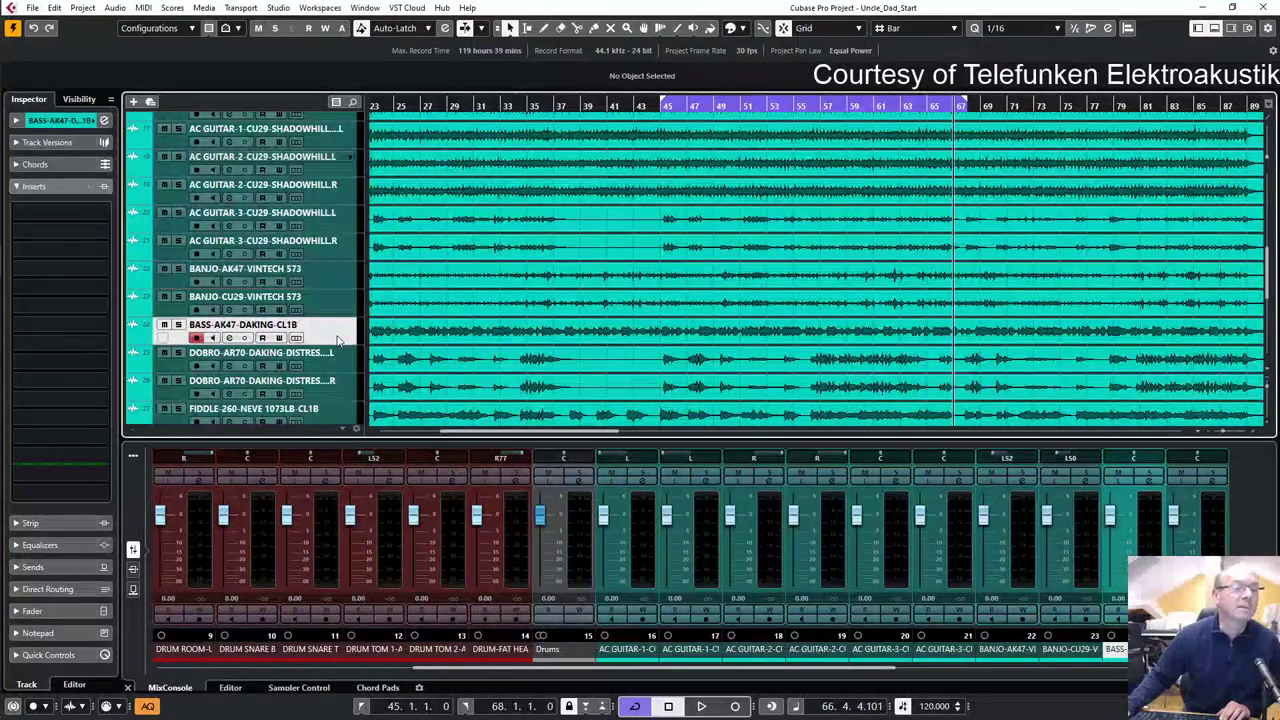
pyautogui.click(342, 358)
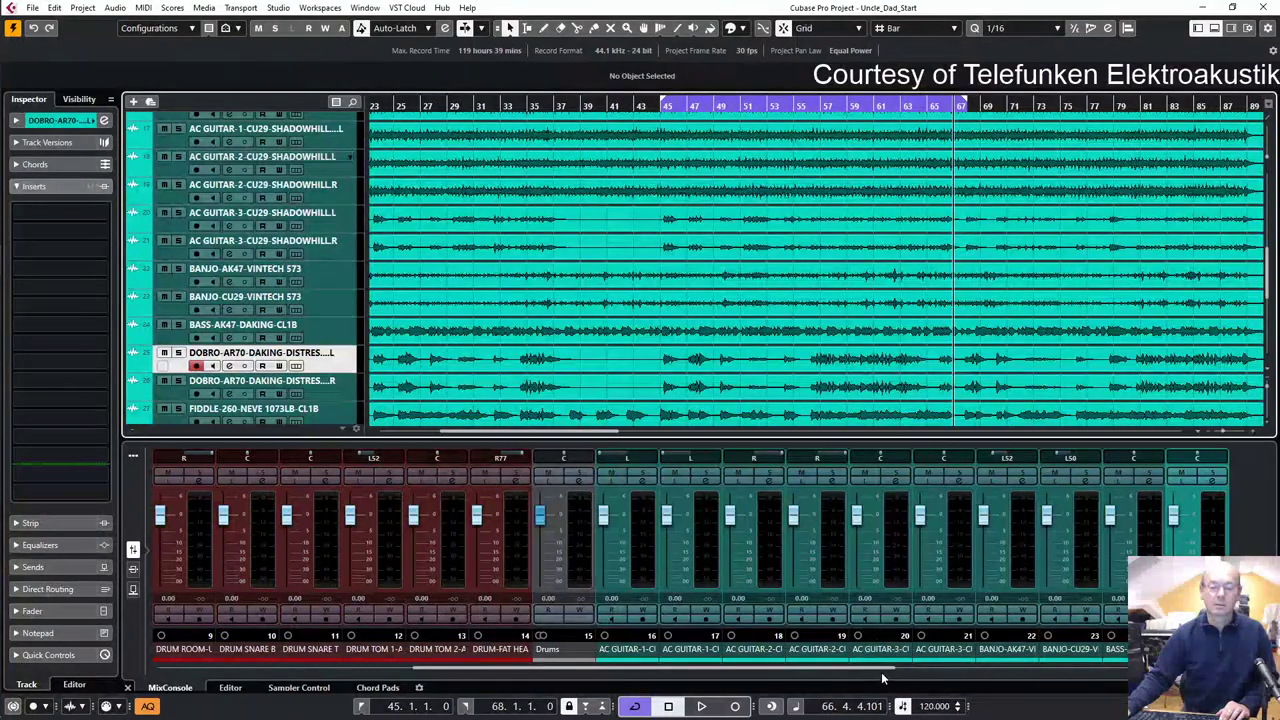
pyautogui.moveTo(881, 668); pyautogui.dragTo(991, 669)
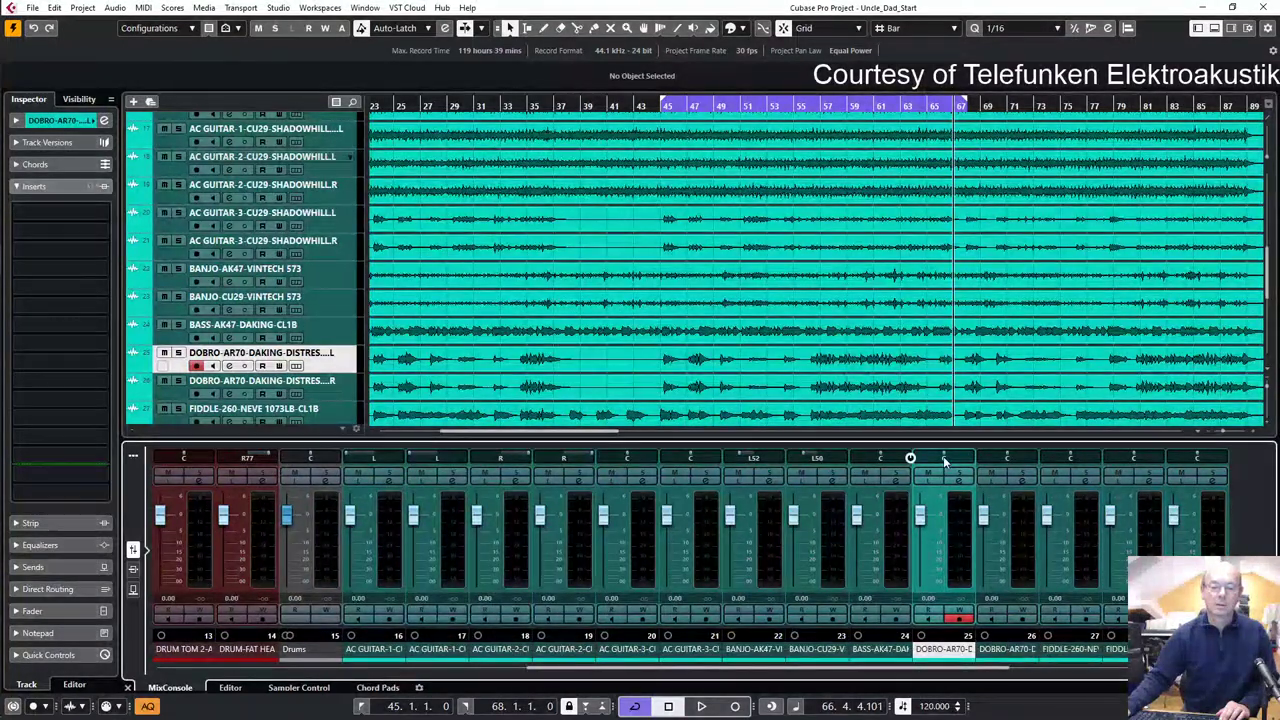
pyautogui.moveTo(944, 460); pyautogui.dragTo(1033, 458)
pyautogui.scroll(-4, 310, 284)
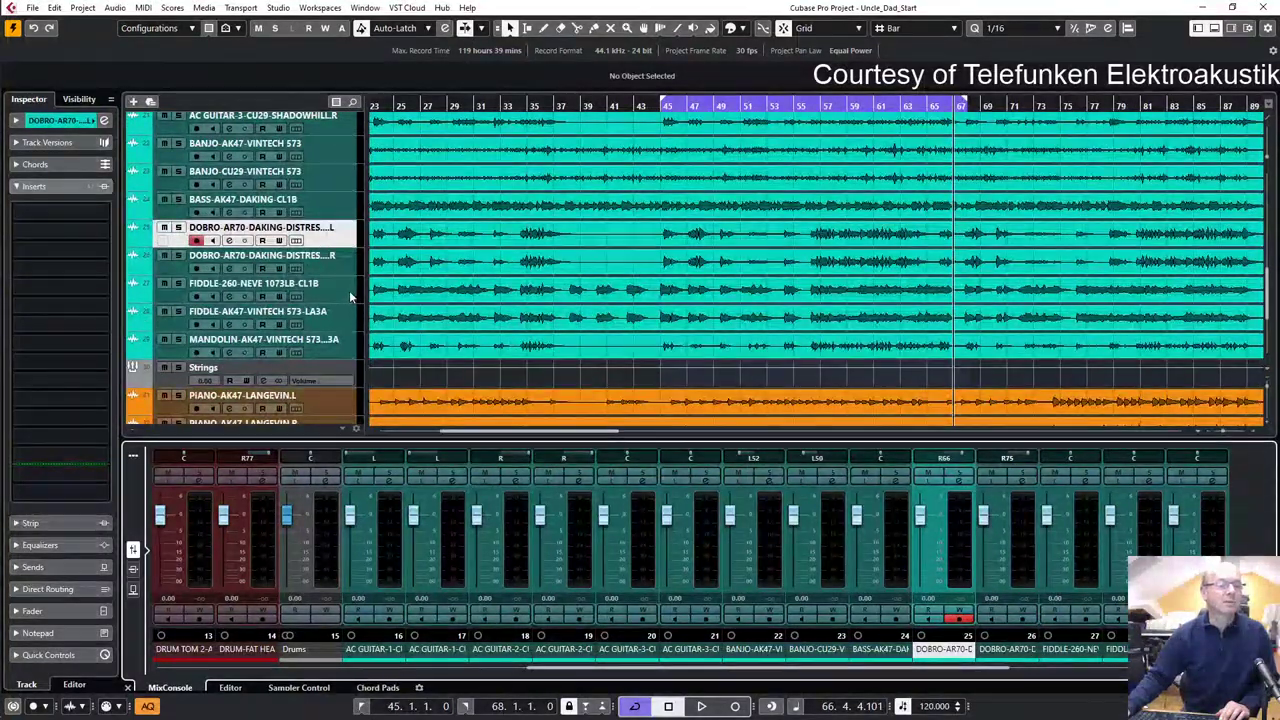
pyautogui.click(356, 338)
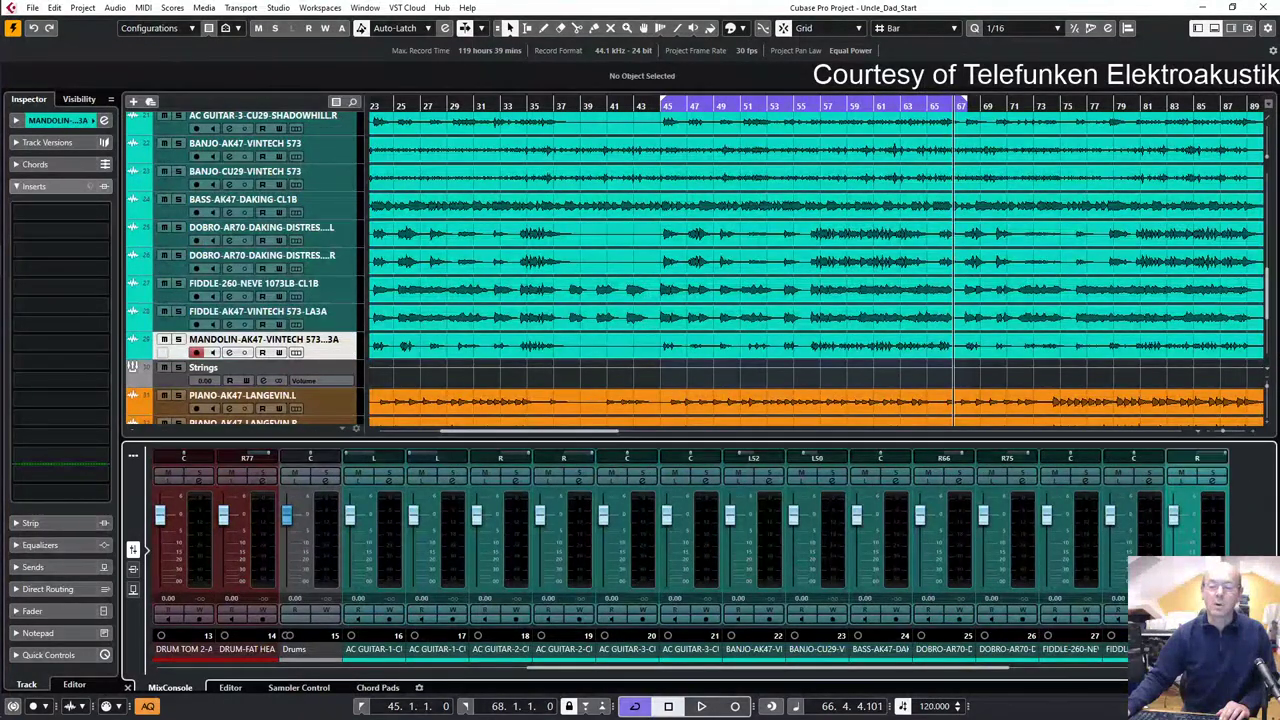
# - Pan the PIANO L and R channels hard left and hard right and the VOX BG channel to R36
pyautogui.moveTo(775, 669); pyautogui.dragTo(945, 669)
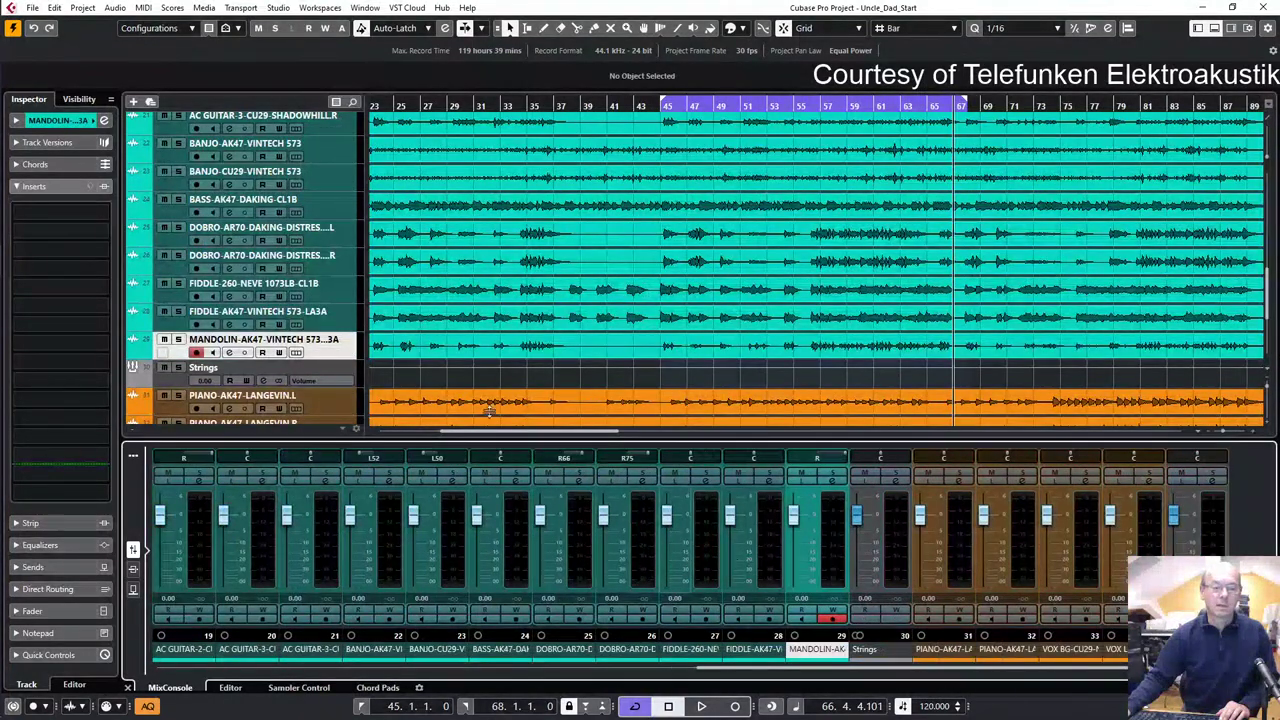
pyautogui.scroll(-3, 302, 212)
pyautogui.click(332, 279)
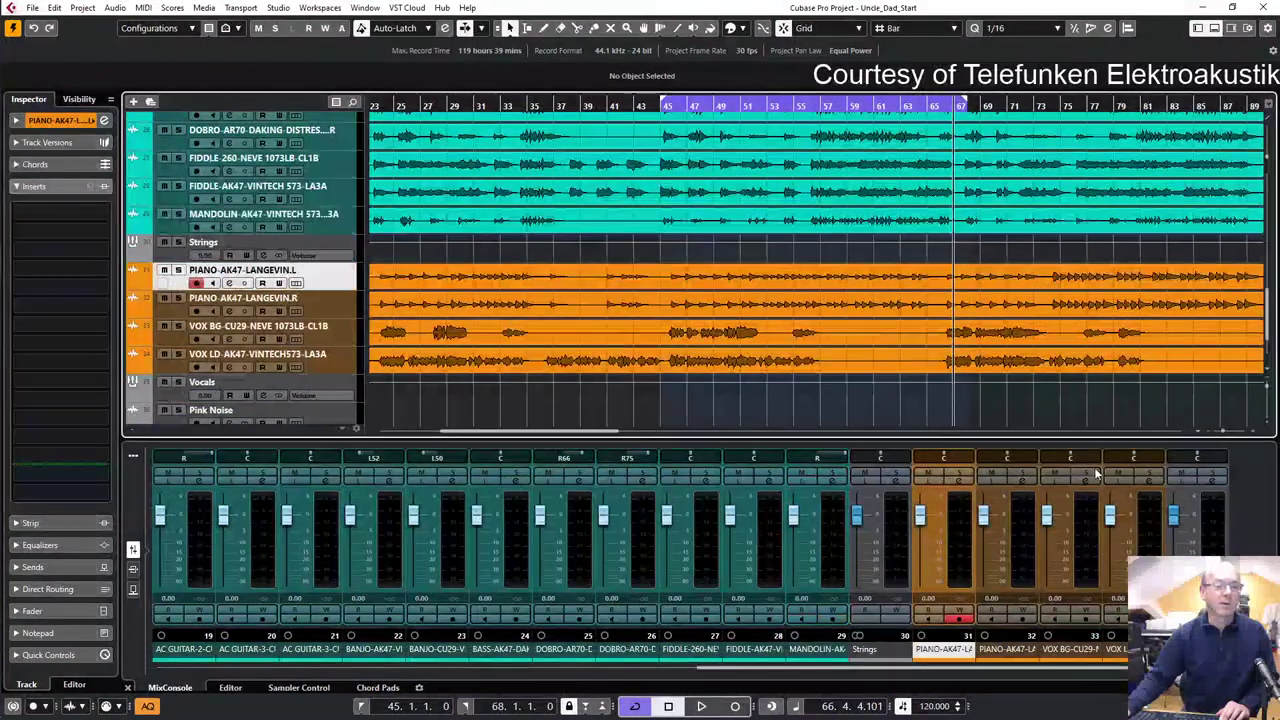
pyautogui.moveTo(940, 460); pyautogui.dragTo(914, 458)
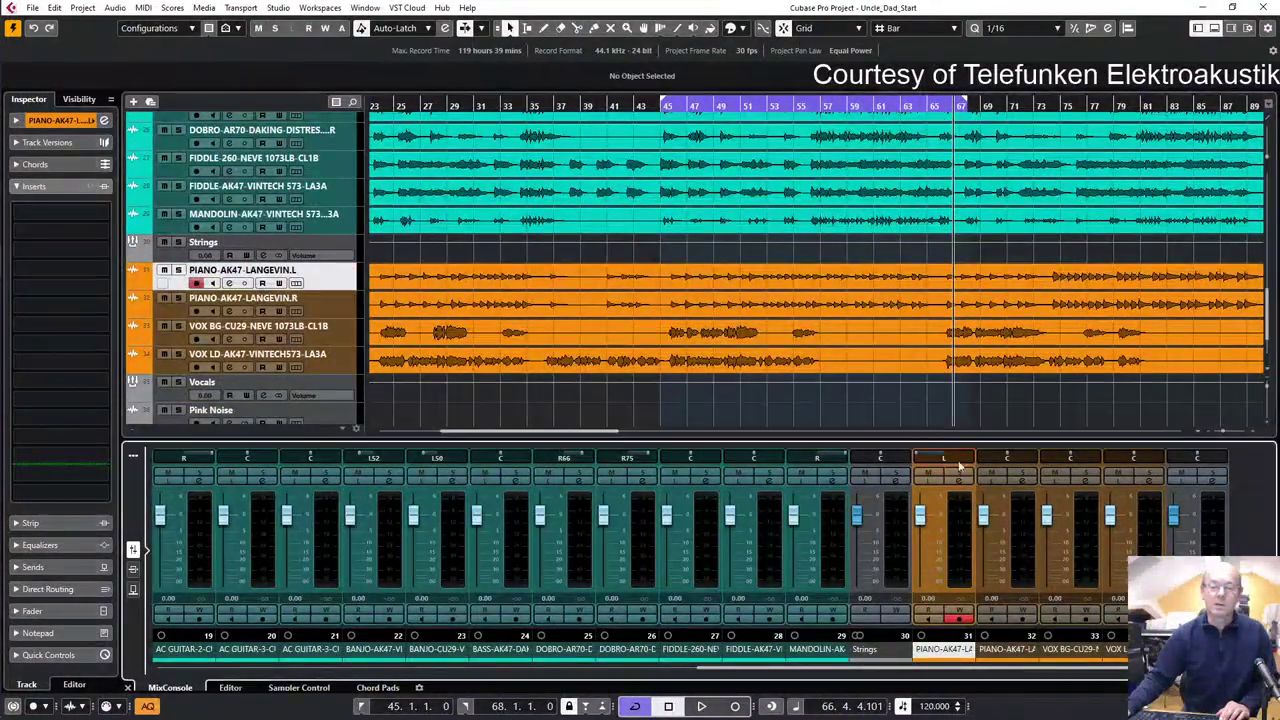
pyautogui.moveTo(1013, 460); pyautogui.dragTo(1040, 460)
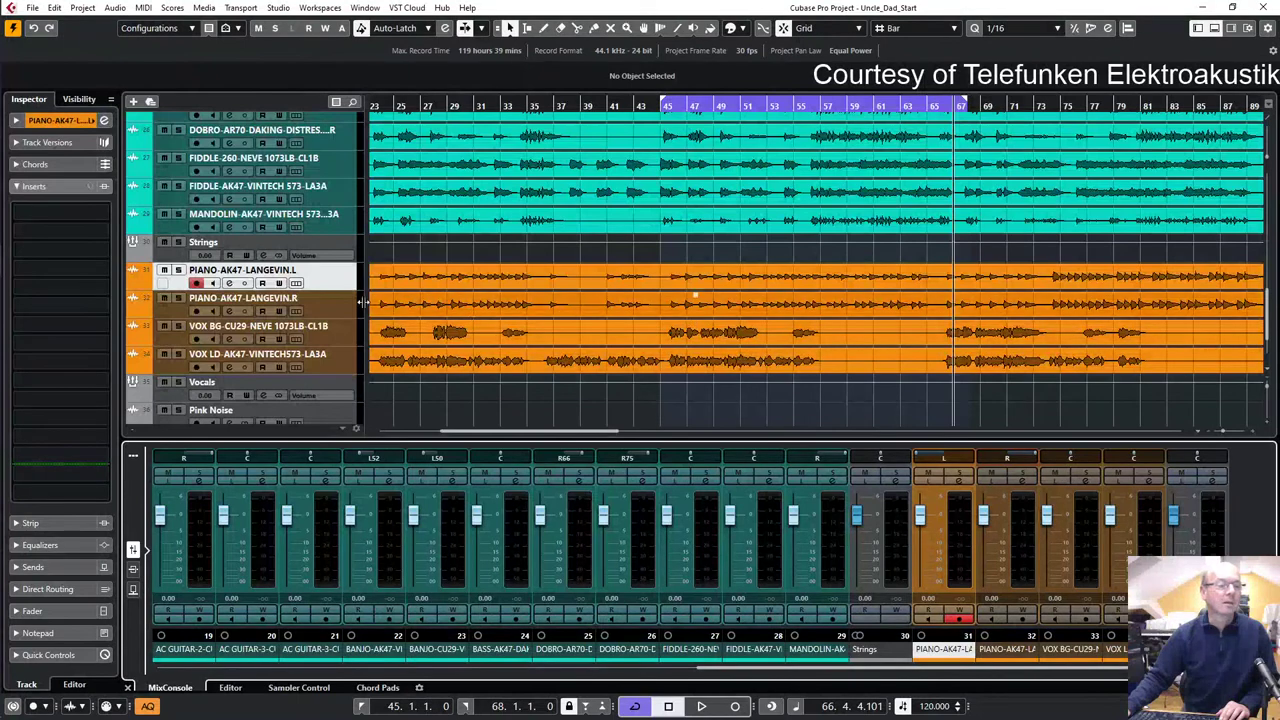
pyautogui.click(336, 328)
pyautogui.click(340, 366)
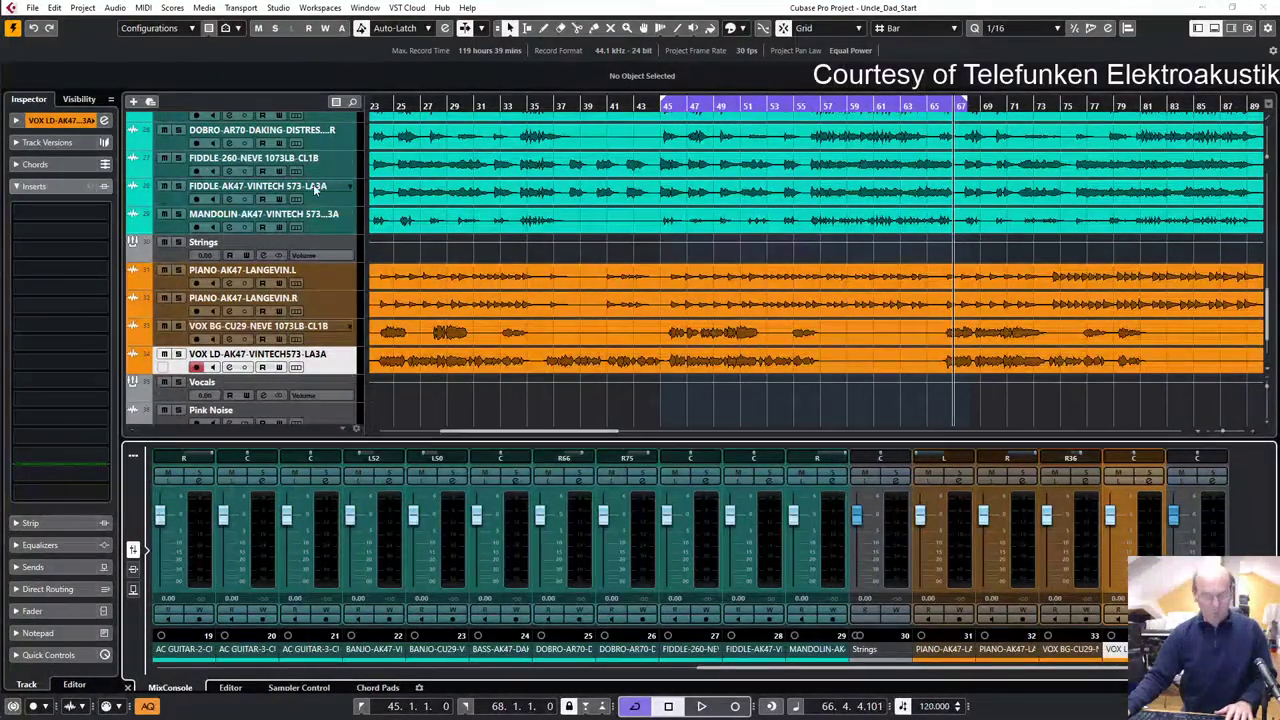
# - In the full MixConsole, solo the Pink Noise channel and activate its TestGenerator insert
pyautogui.press('F3')
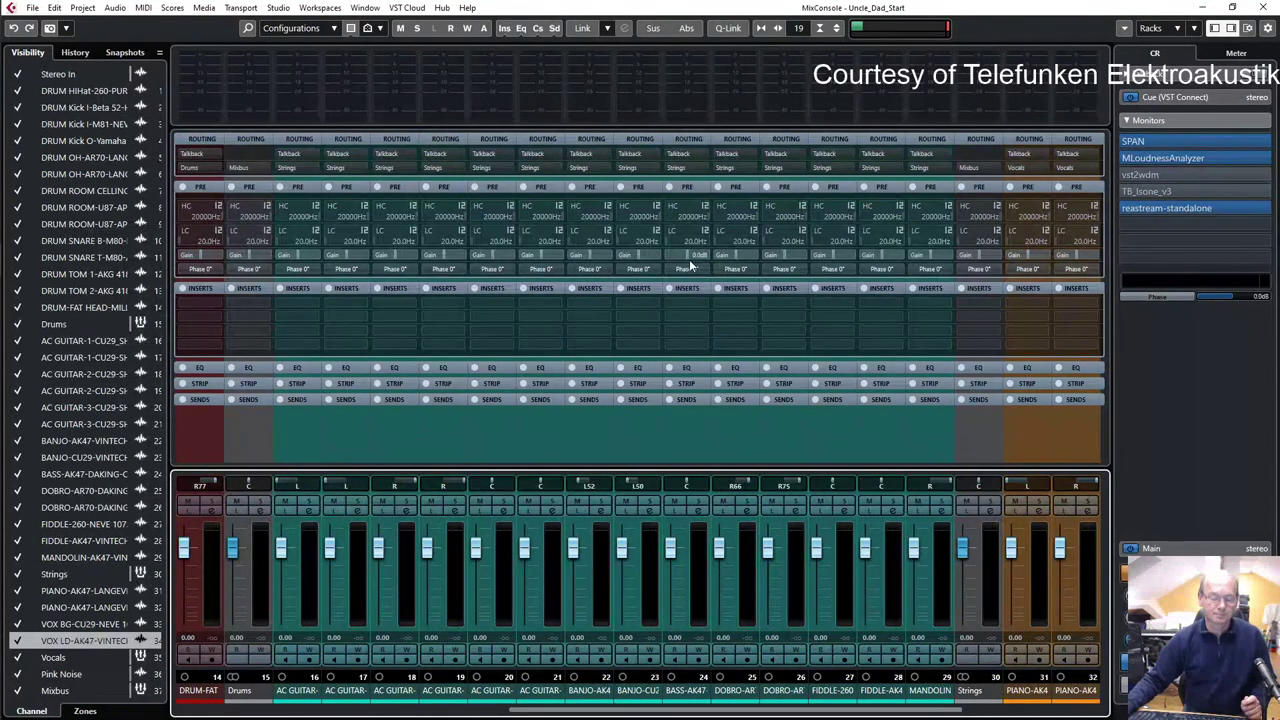
pyautogui.moveTo(952, 710); pyautogui.dragTo(1097, 711)
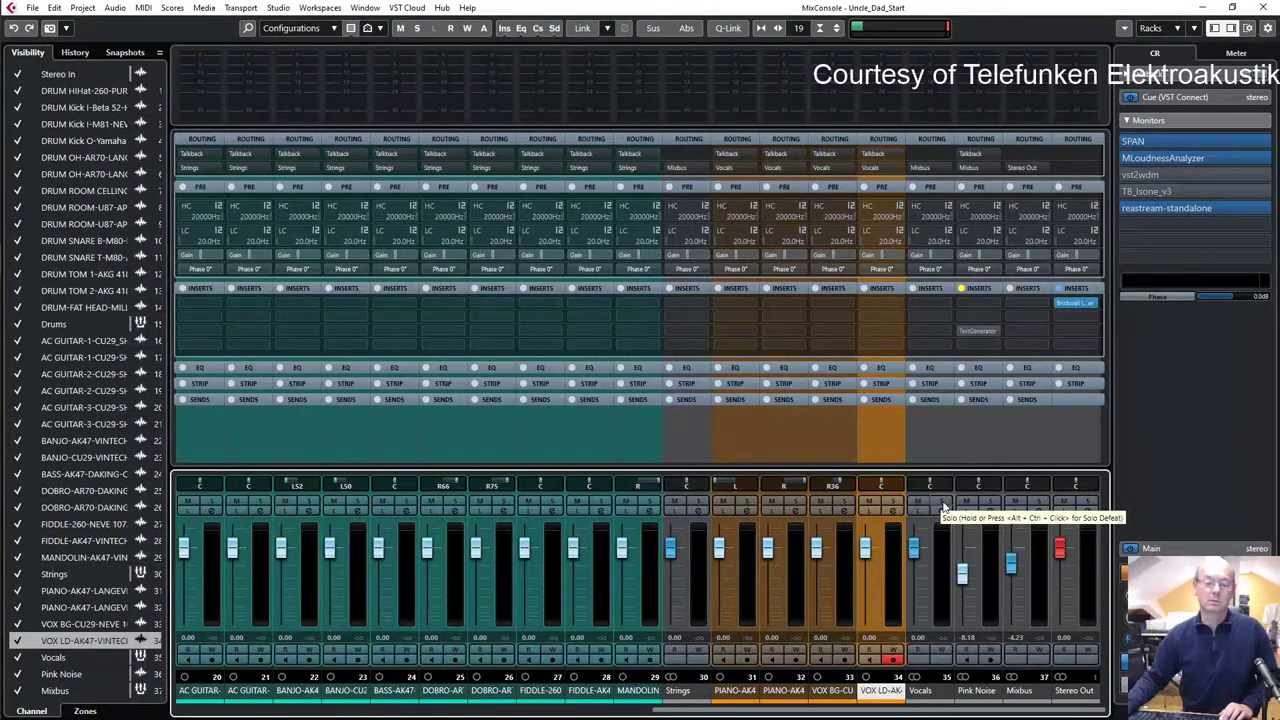
pyautogui.click(996, 505)
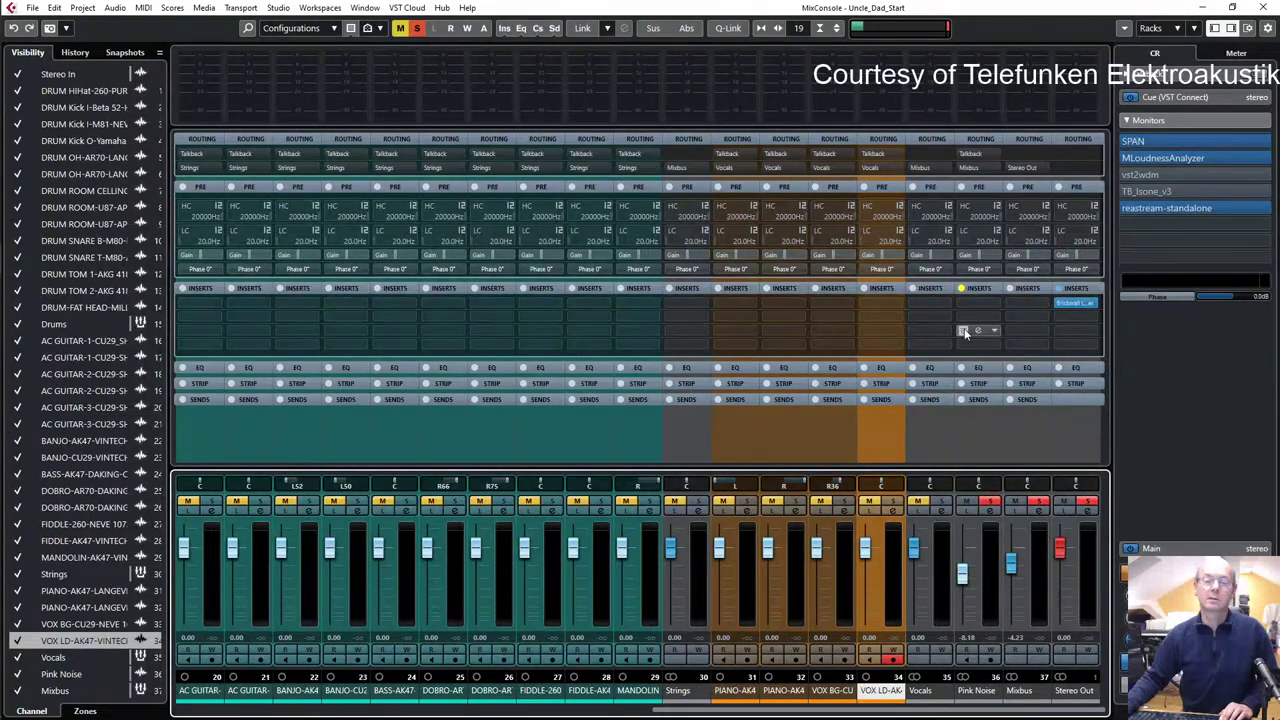
pyautogui.click(962, 330)
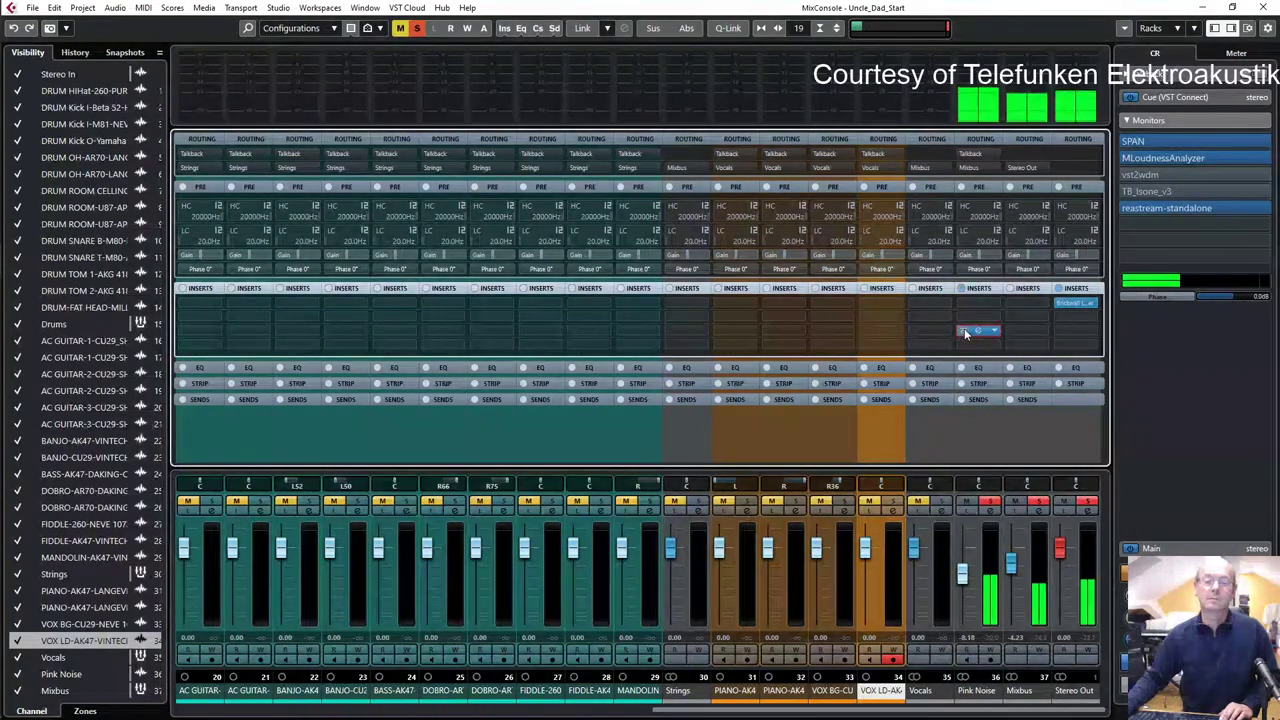
# - Show the loudness meter and raise the Pink Noise fader to -4.97 and the Mixbus fader to 1.61
pyautogui.click(1232, 54)
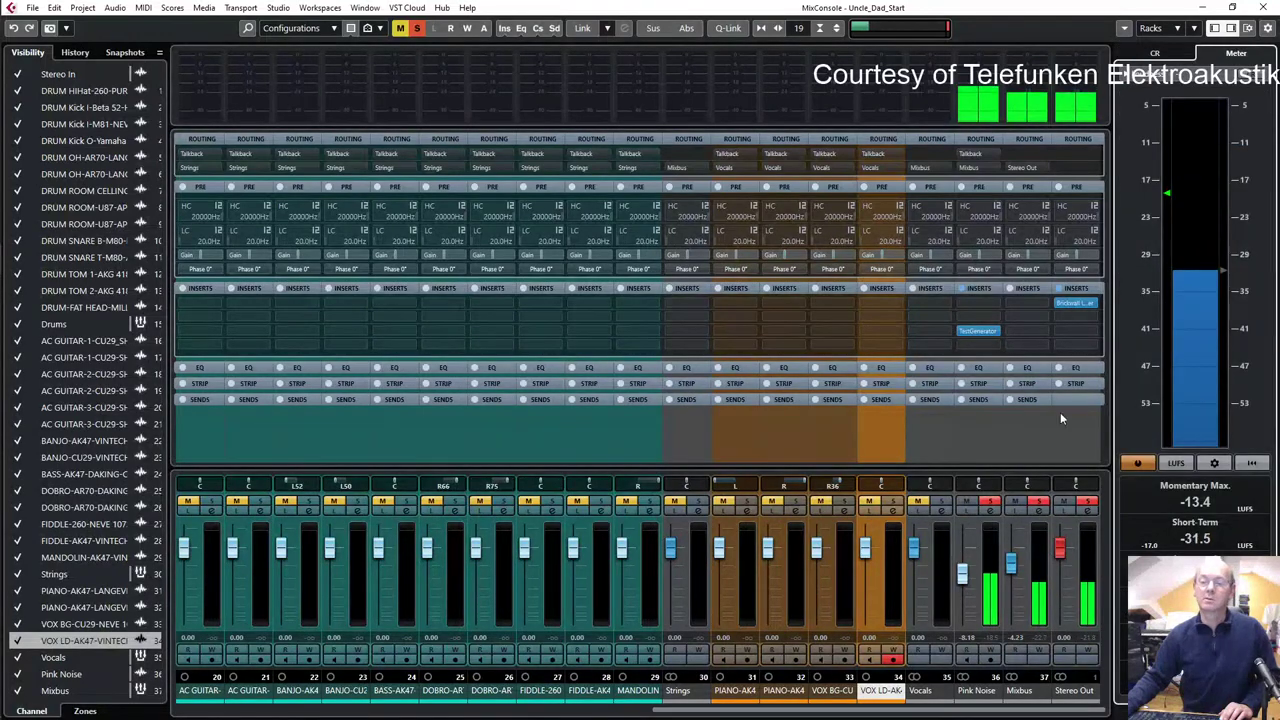
pyautogui.moveTo(963, 573); pyautogui.dragTo(965, 570)
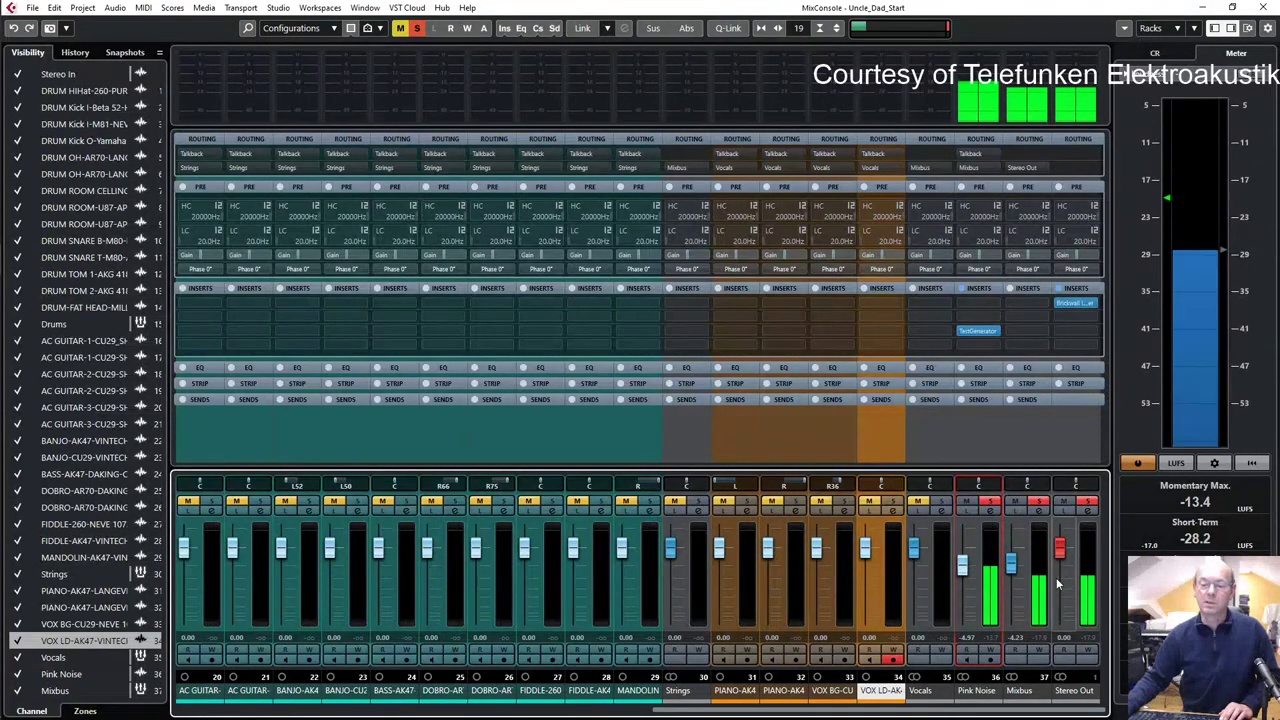
pyautogui.moveTo(1012, 564); pyautogui.dragTo(1012, 546)
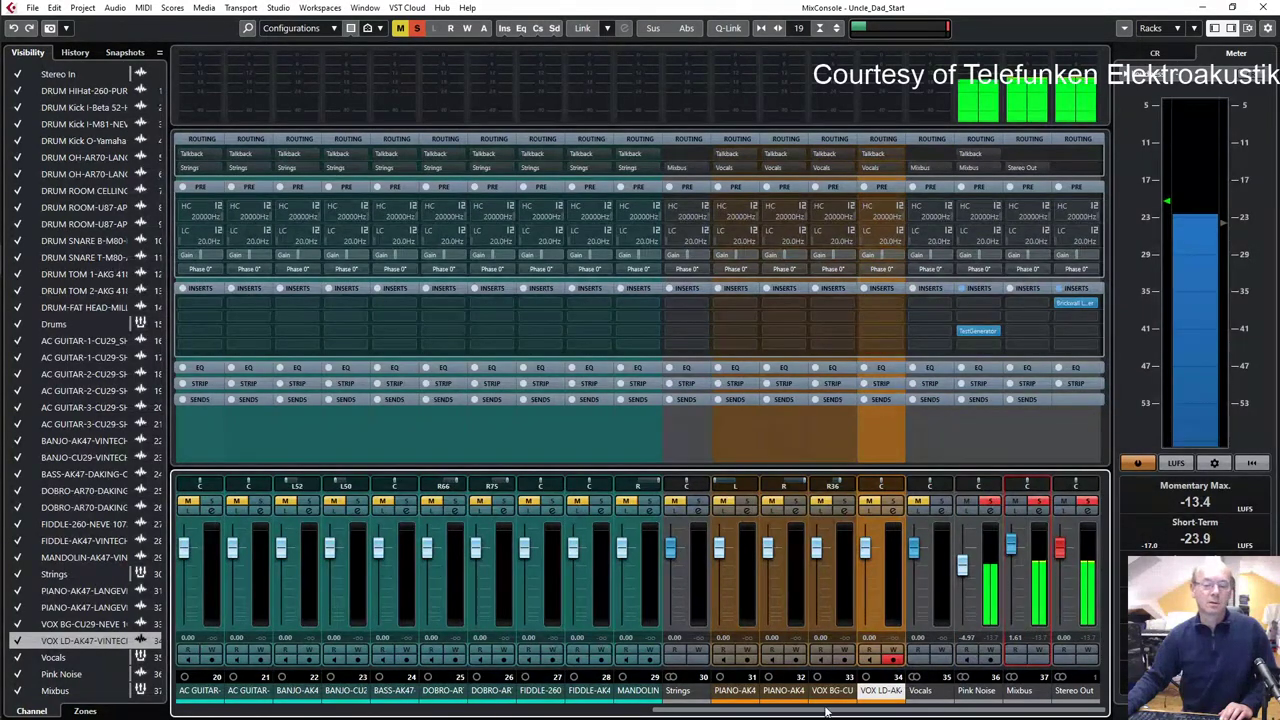
# - Return to the drum tracks in the project window and start playback from the cycle start at bar 45
pyautogui.moveTo(826, 711); pyautogui.dragTo(345, 714)
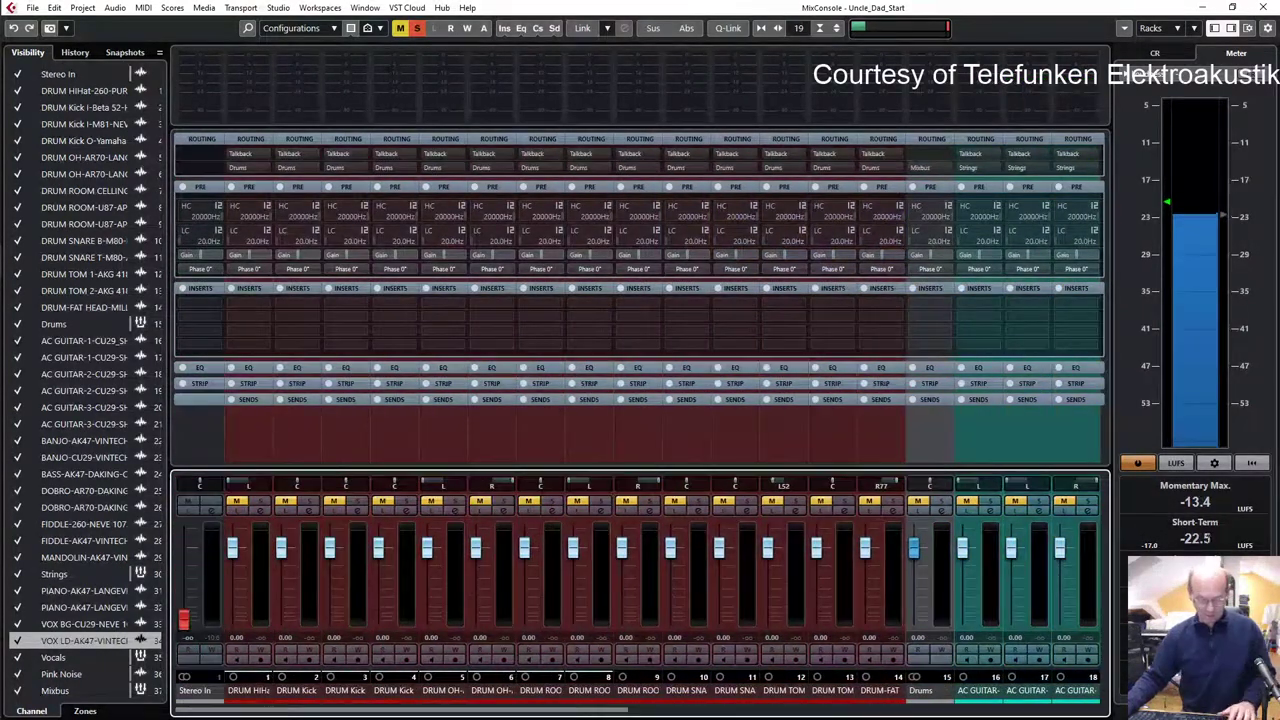
pyautogui.press('F3')
pyautogui.scroll(10, 696, 268)
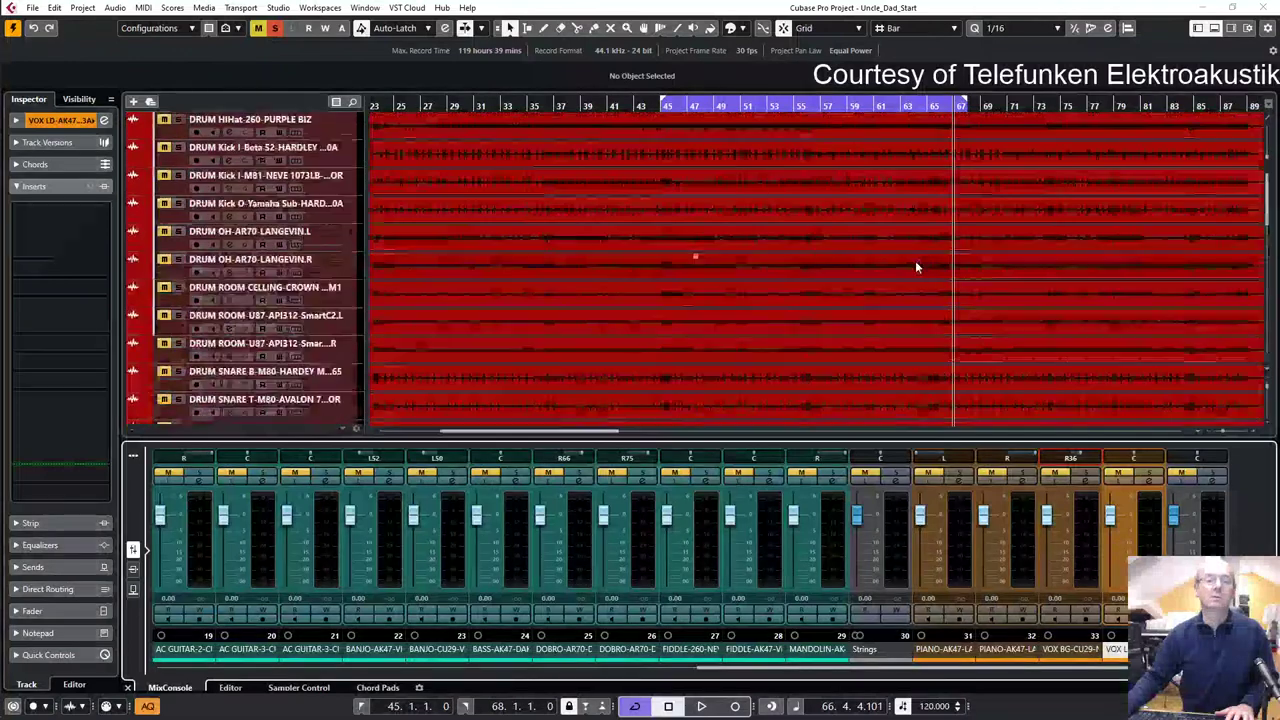
pyautogui.press('KP_1')
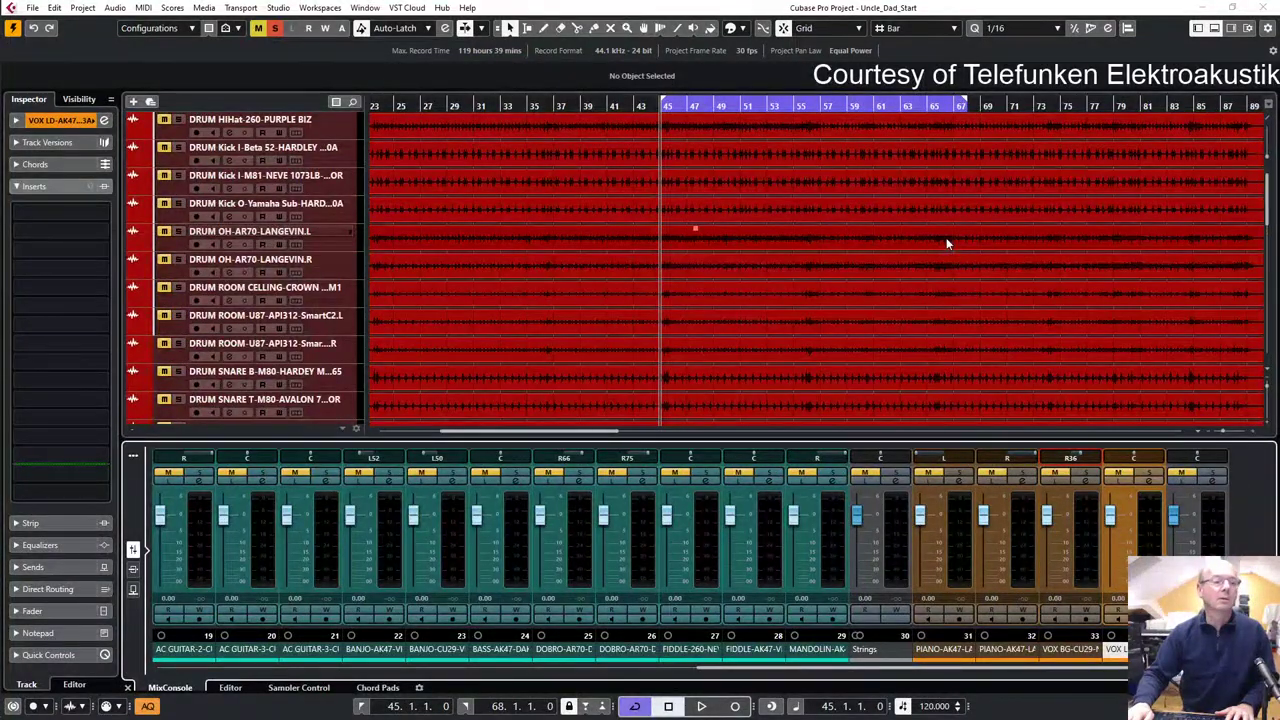
pyautogui.press('space')
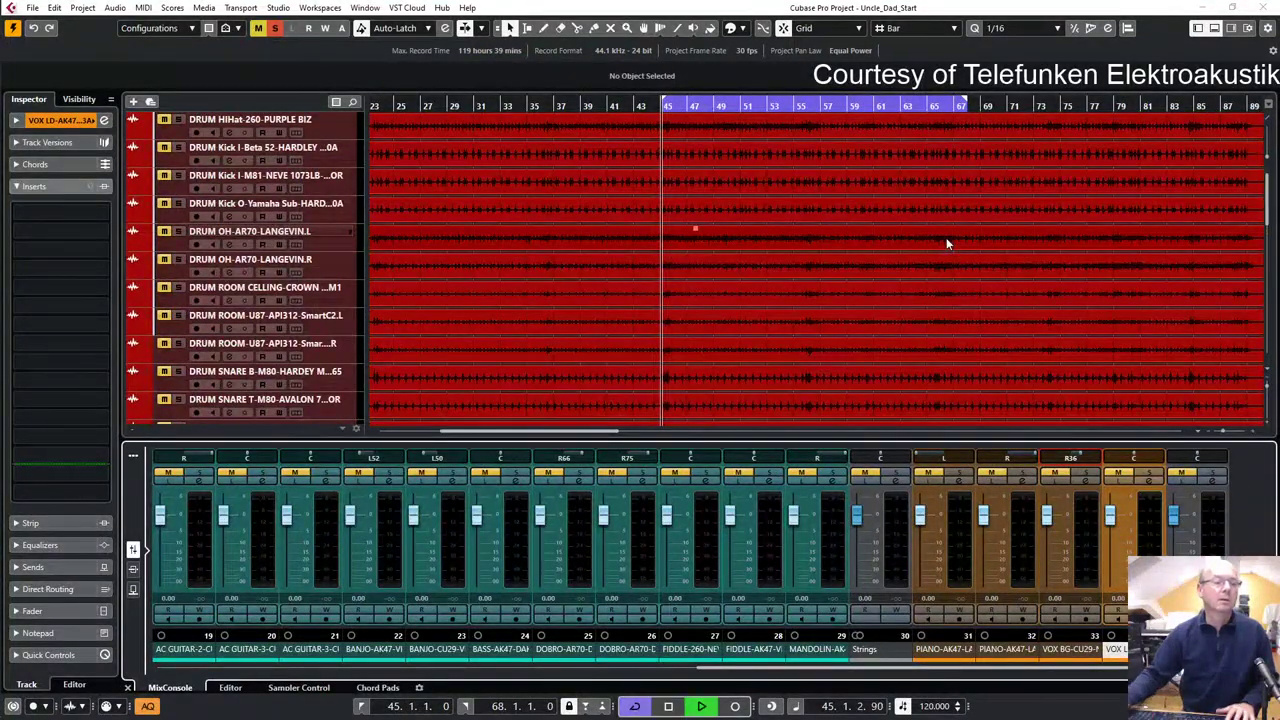
# - Solo the DRUM HiHat channel and lower its pre gain to about -14.1 dB in the full MixConsole
pyautogui.click(180, 121)
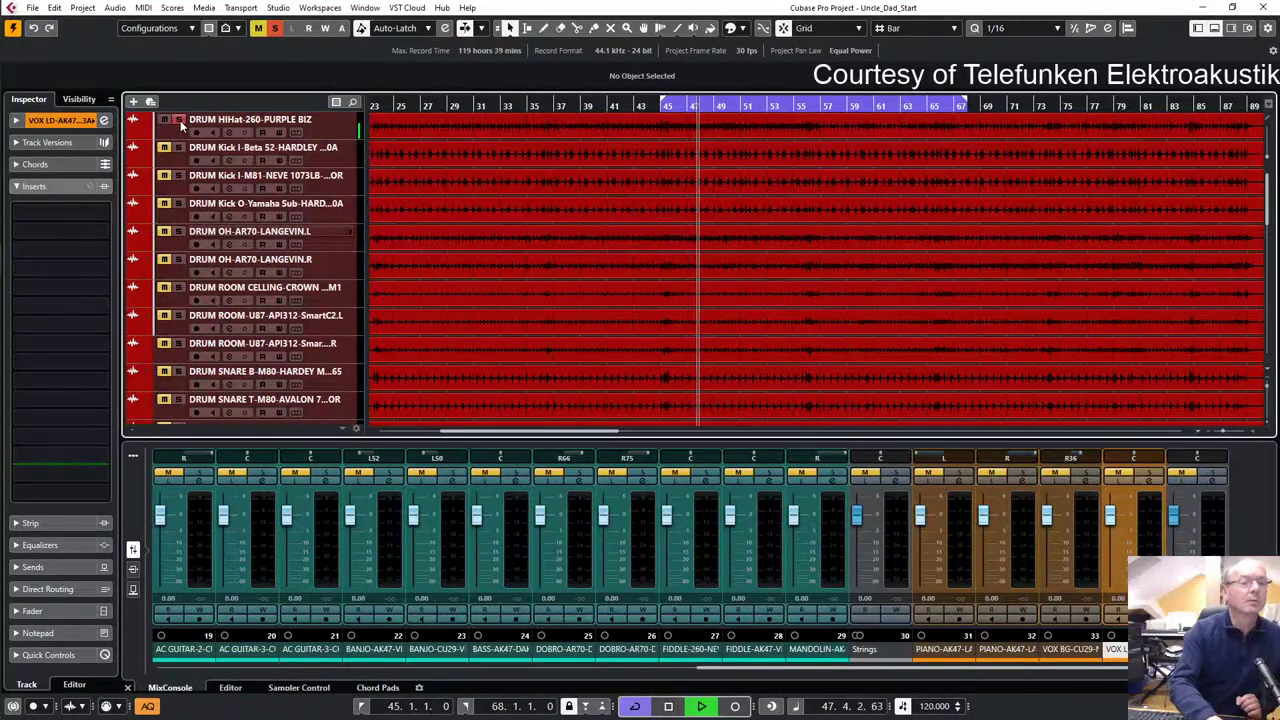
pyautogui.click(181, 124)
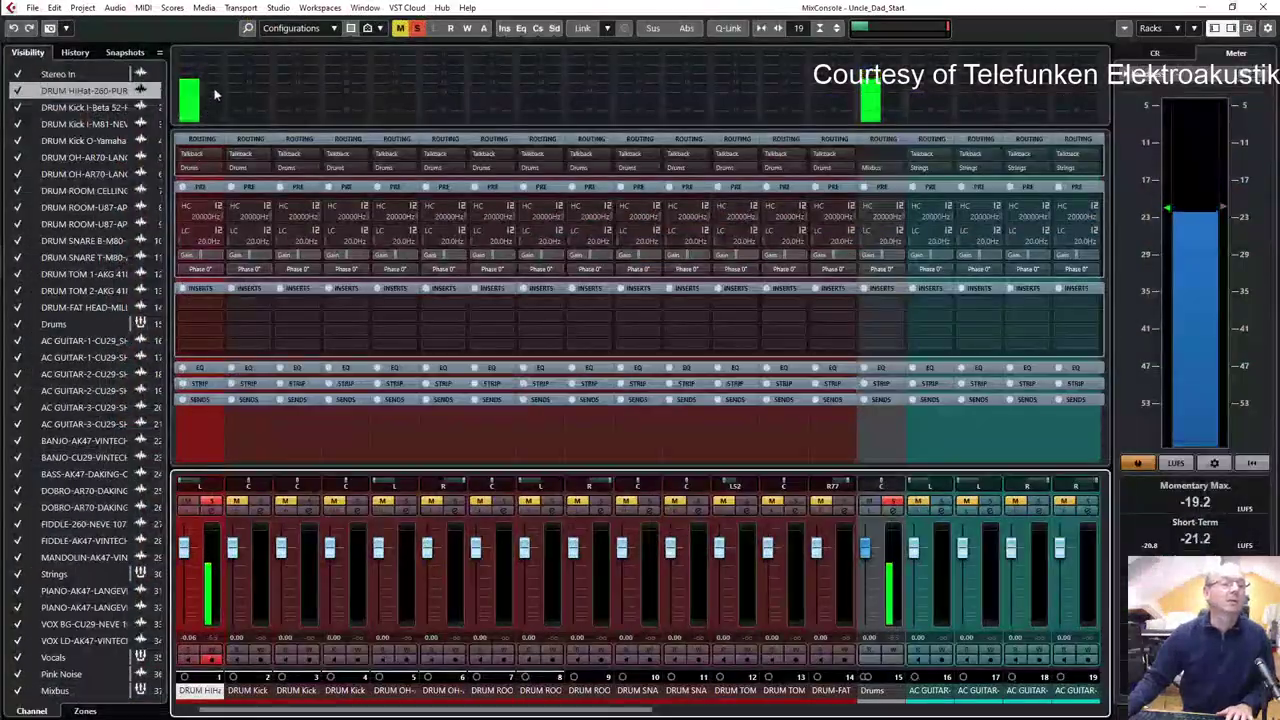
pyautogui.moveTo(200, 257); pyautogui.dragTo(185, 257)
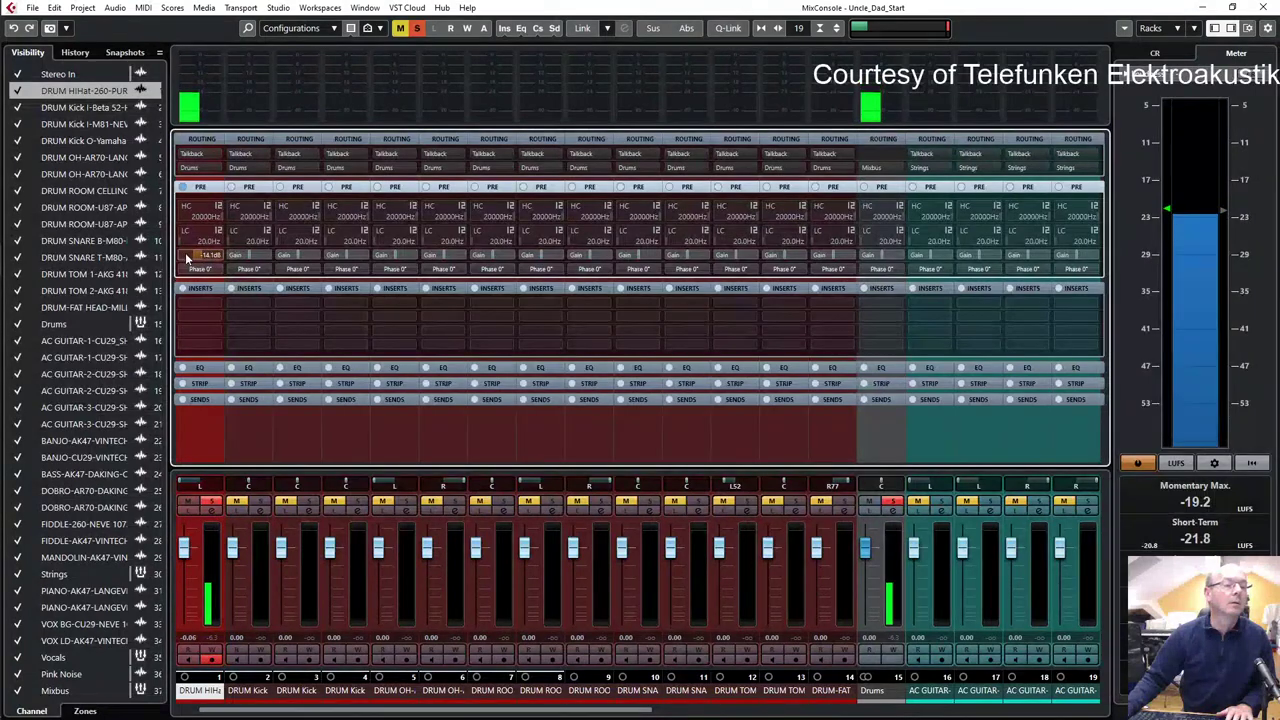
# - Solo only the DRUM Kick I-Beta 52 channel and lower its pre gain to about -3.7 dB
pyautogui.click(260, 502)
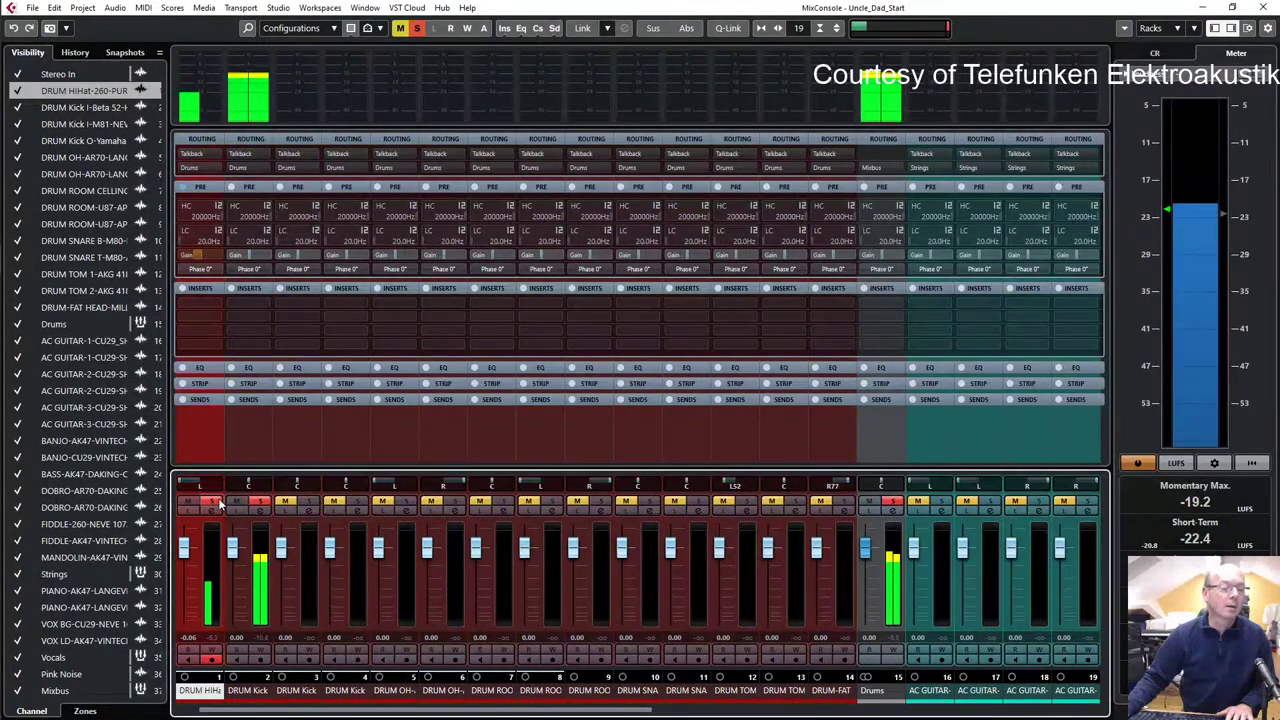
pyautogui.click(212, 502)
pyautogui.click(249, 255)
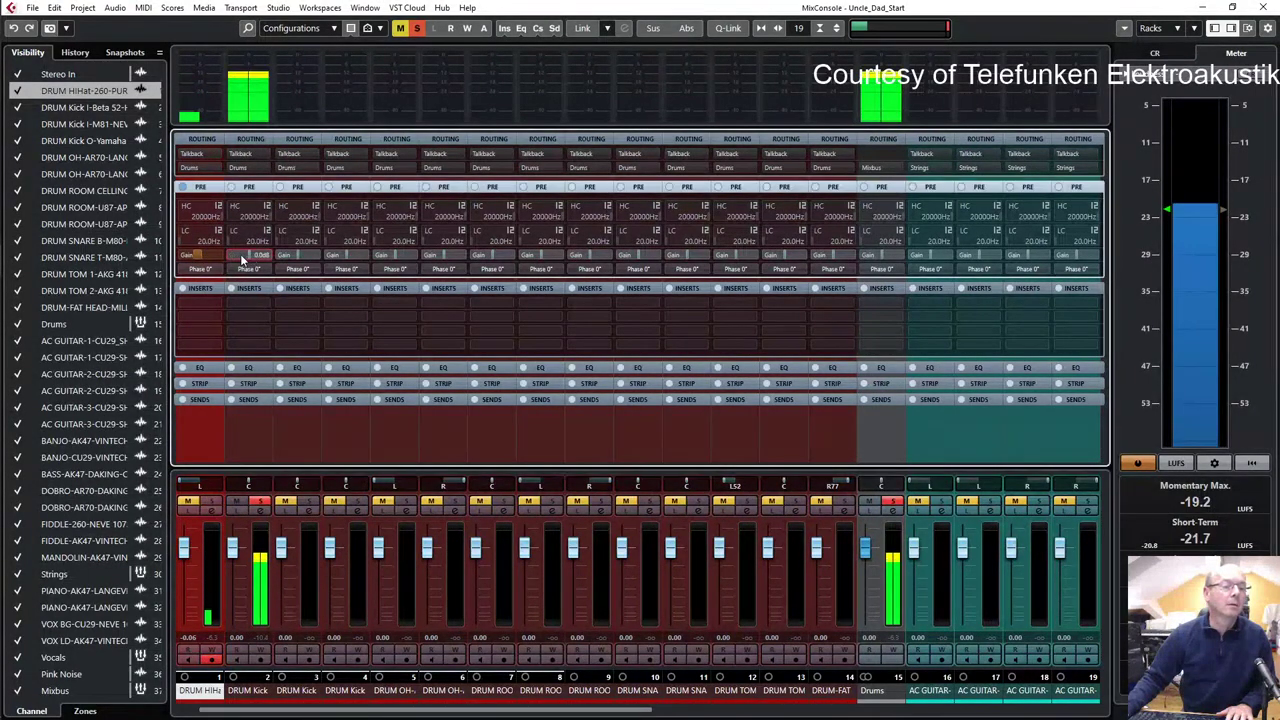
pyautogui.moveTo(249, 258); pyautogui.dragTo(233, 261)
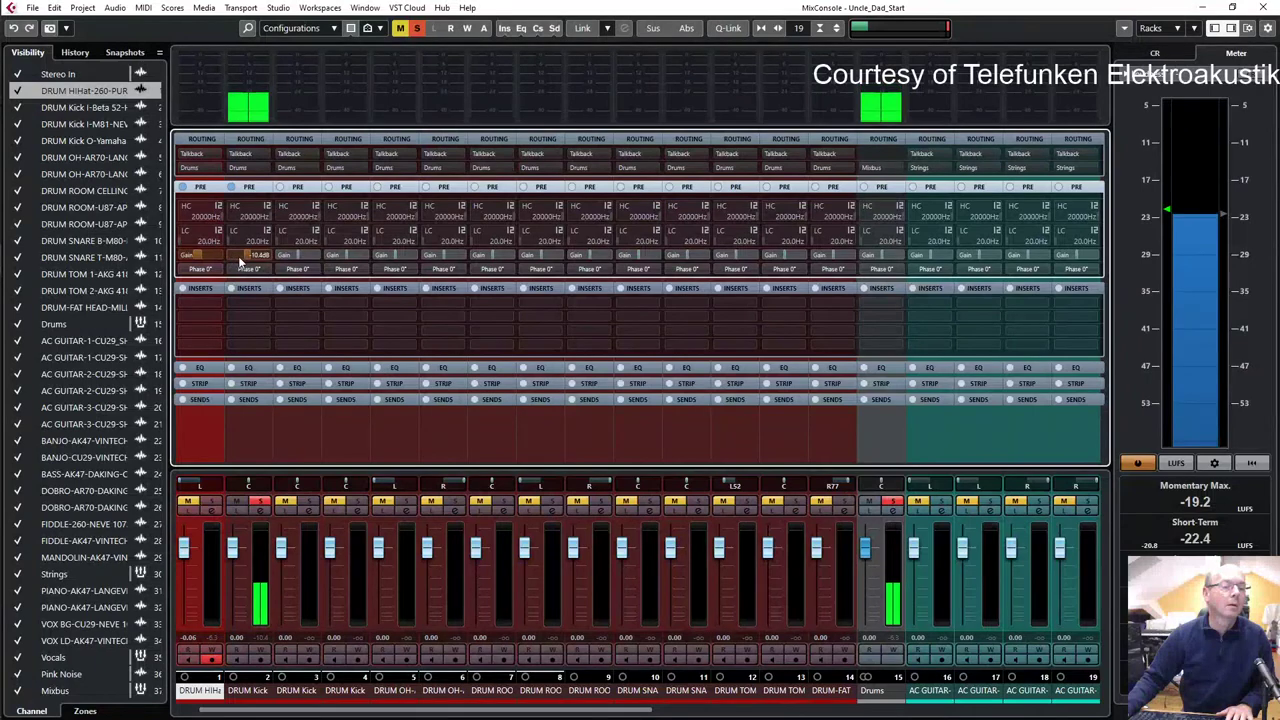
pyautogui.moveTo(237, 254); pyautogui.dragTo(238, 250)
pyautogui.scroll(3, 238, 252)
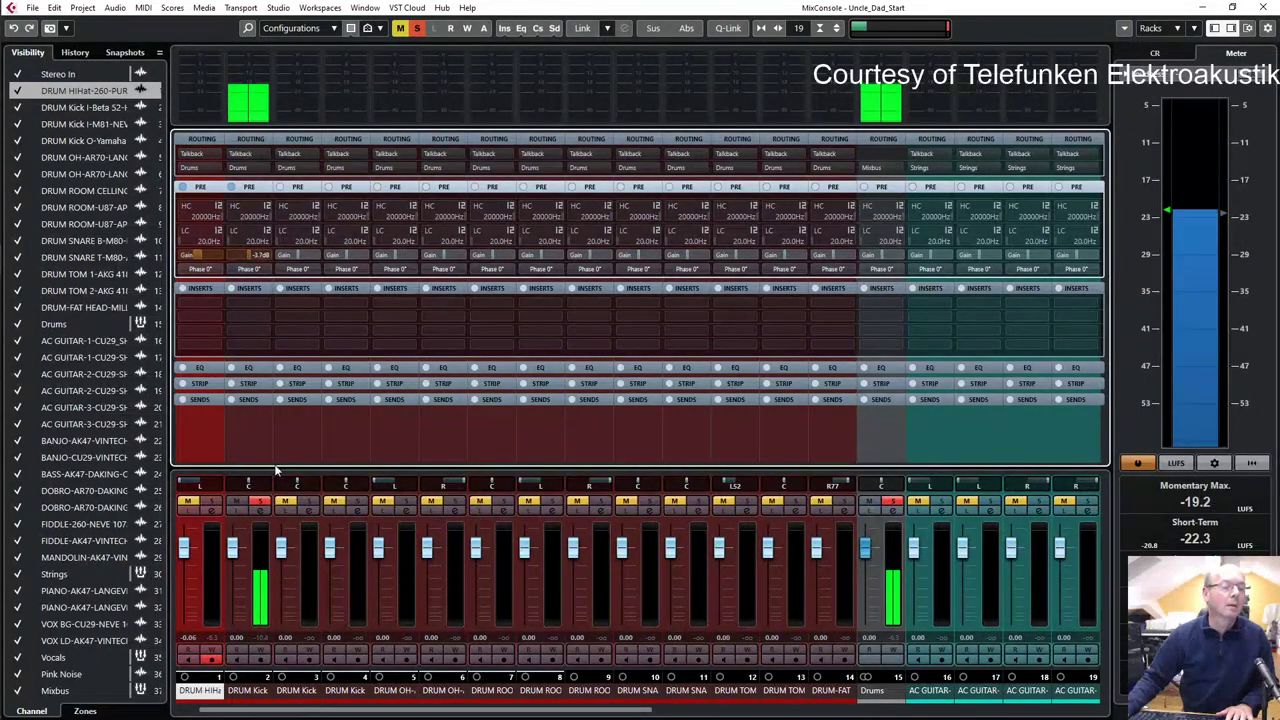
# - Solo and gain-stage the remaining two kick channels, setting the pre gain to about -4.7 dB on Kick I-M81 and -3.8 dB on Kick O-Yamaha
pyautogui.click(309, 501)
pyautogui.click(261, 501)
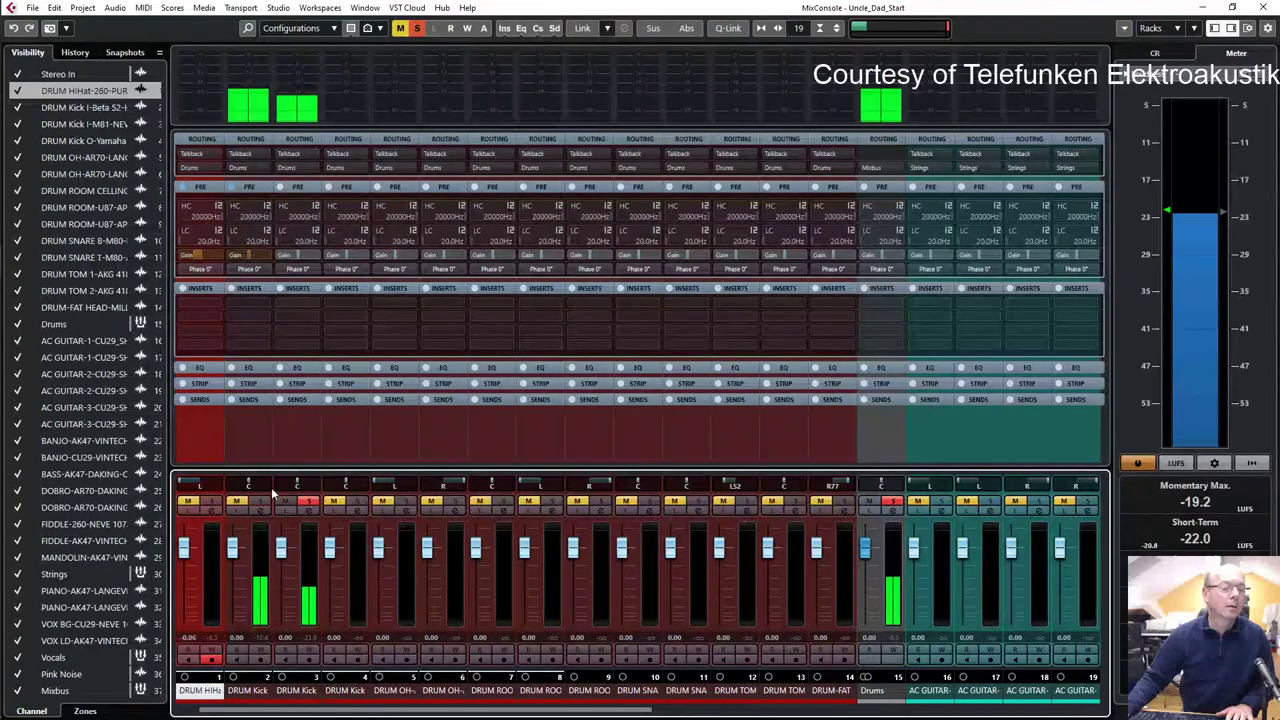
pyautogui.click(299, 256)
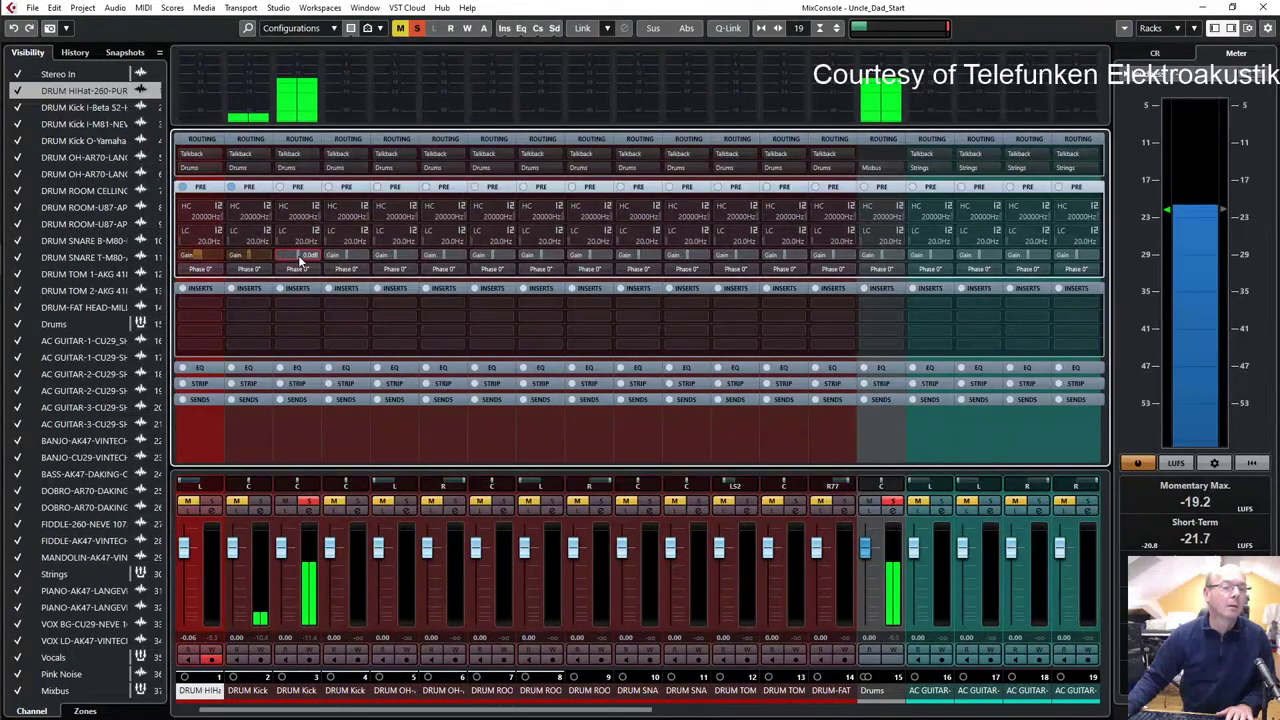
pyautogui.scroll(-10, 296, 256)
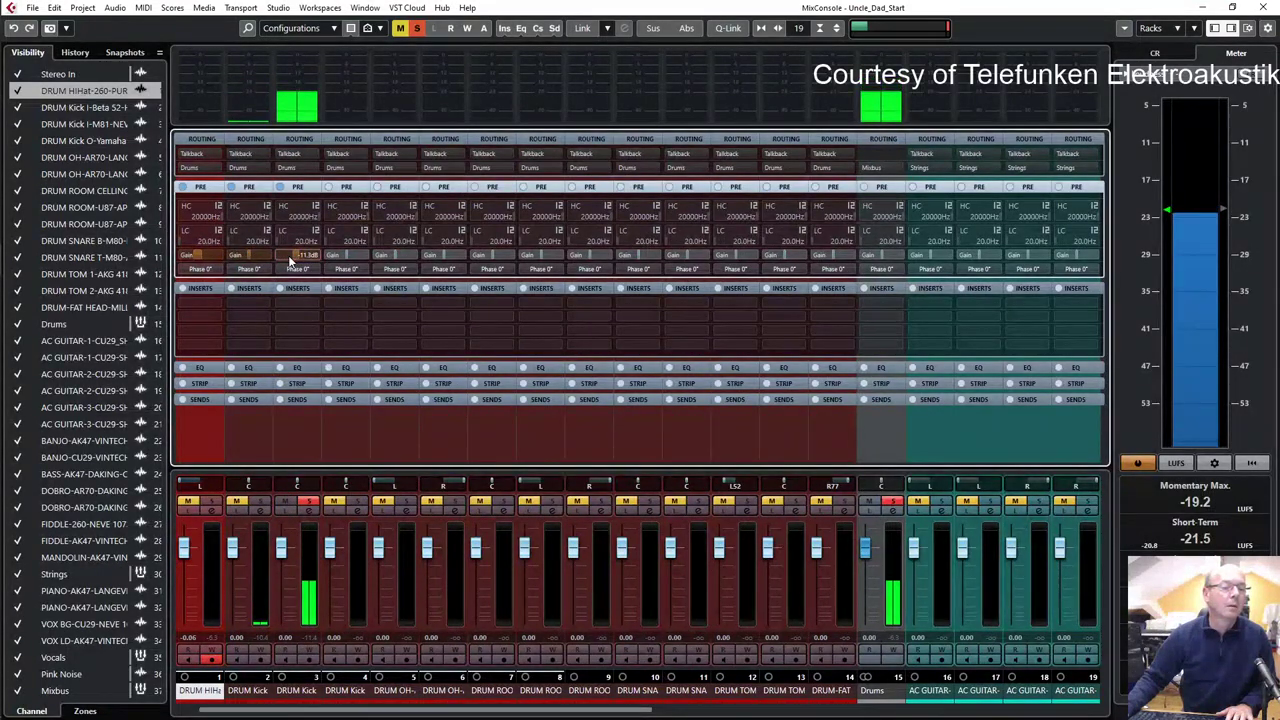
pyautogui.scroll(7, 292, 256)
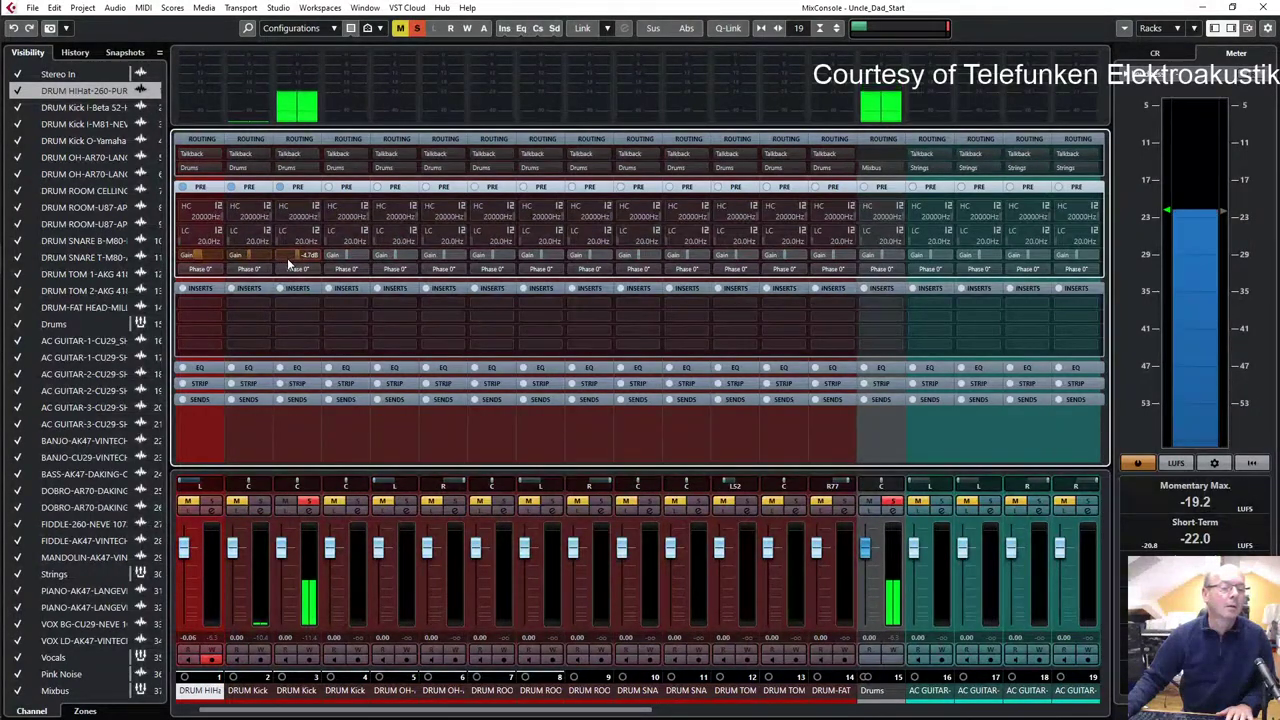
pyautogui.scroll(-1, 287, 258)
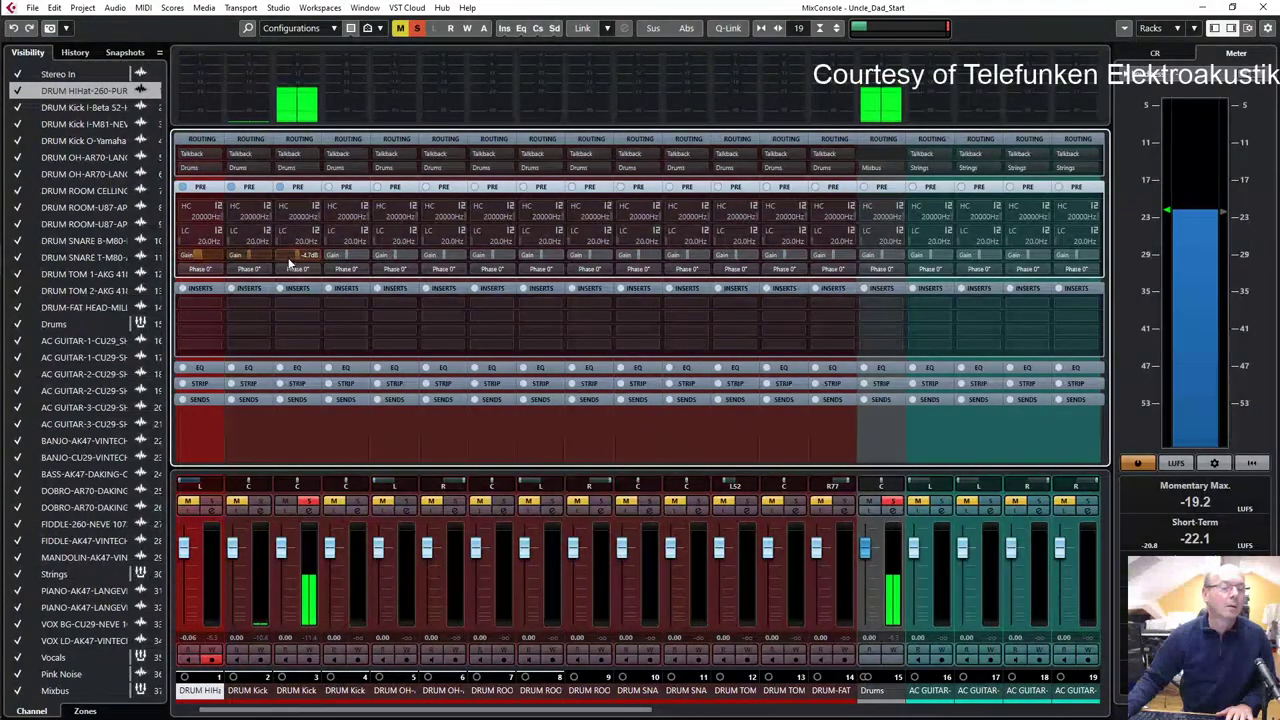
pyautogui.click(356, 502)
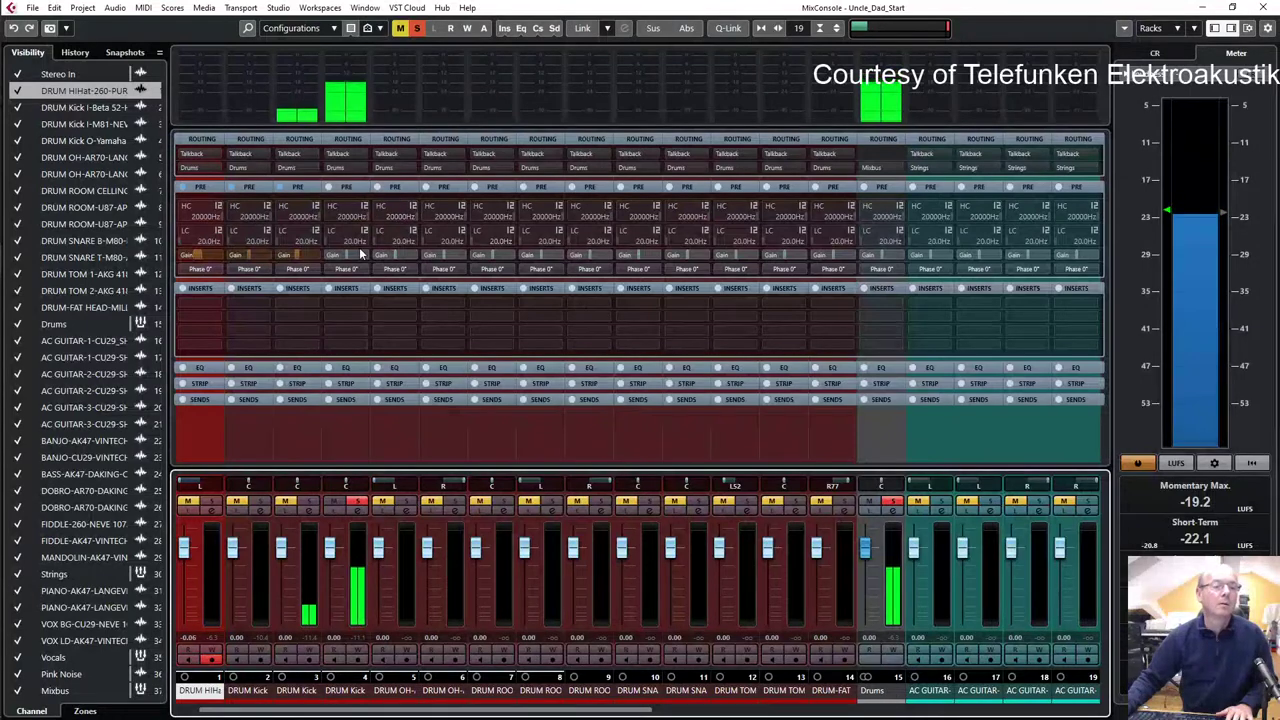
pyautogui.scroll(-4, 361, 258)
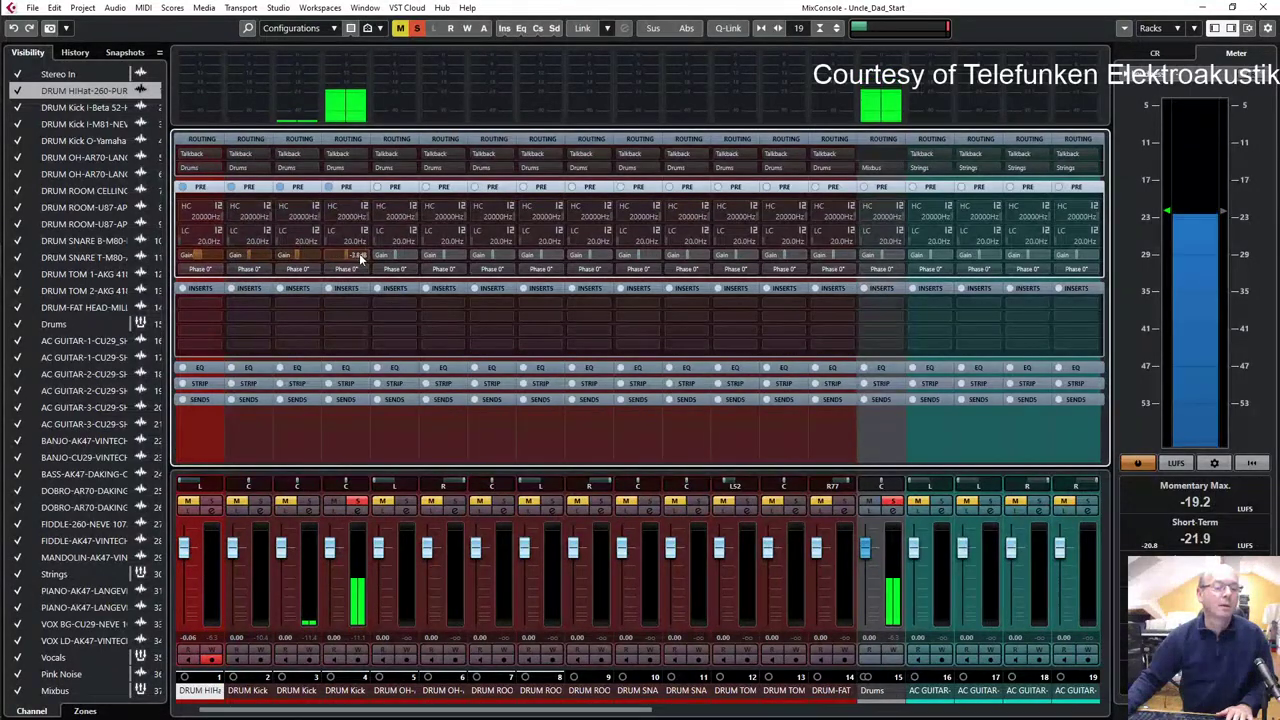
# - Solo only the left-panned DRUM OH channel and lower its pre gain to about -9.6 dB
pyautogui.click(405, 502)
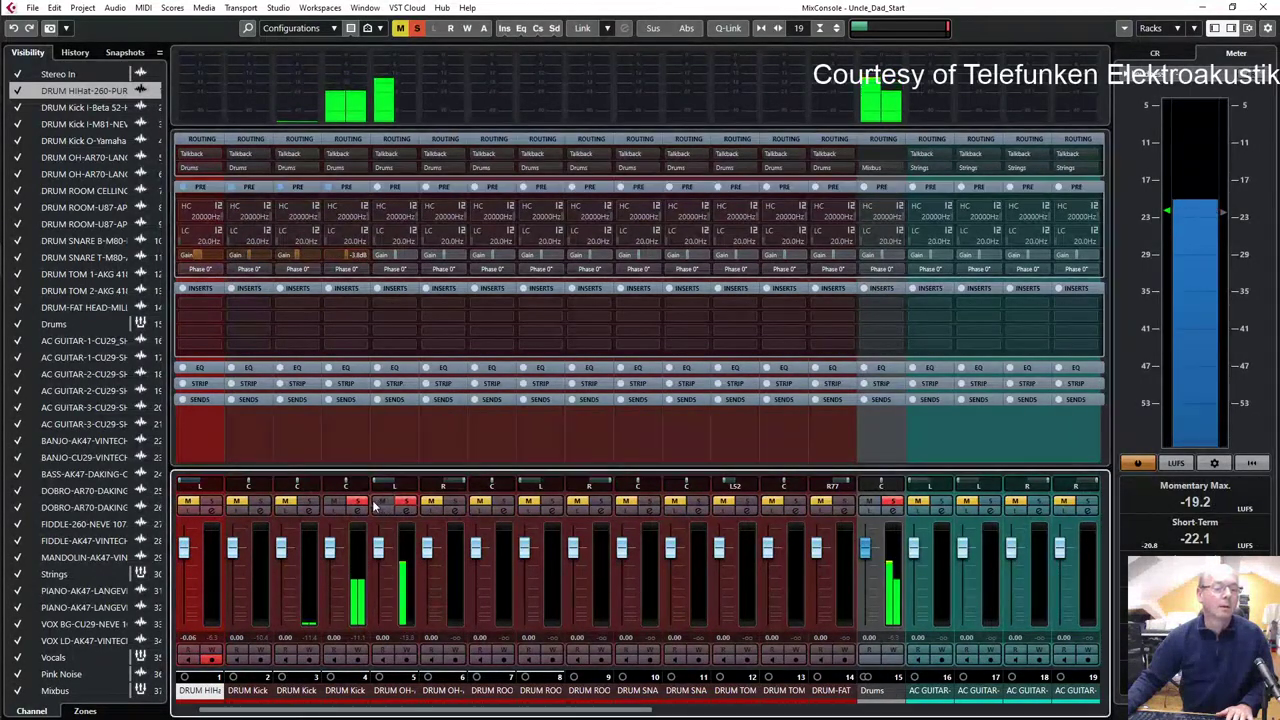
pyautogui.click(357, 502)
pyautogui.scroll(-2, 401, 256)
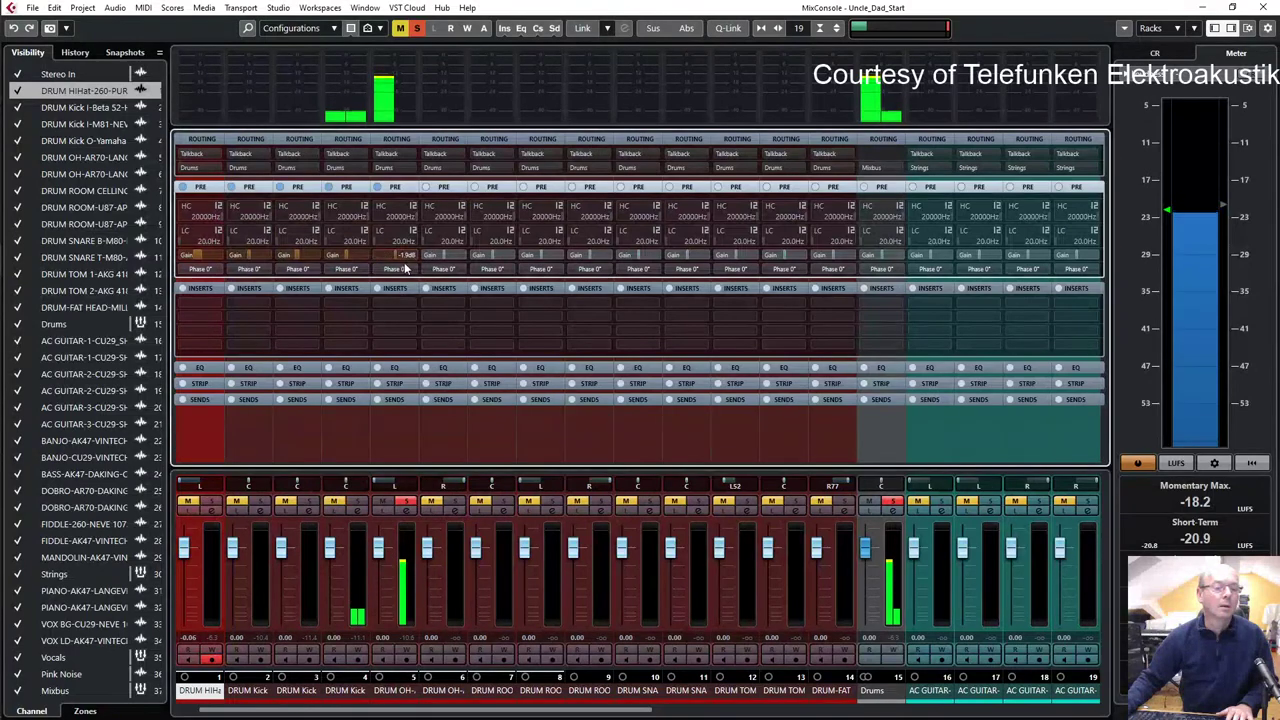
pyautogui.scroll(-2, 405, 262)
pyautogui.scroll(-8, 408, 260)
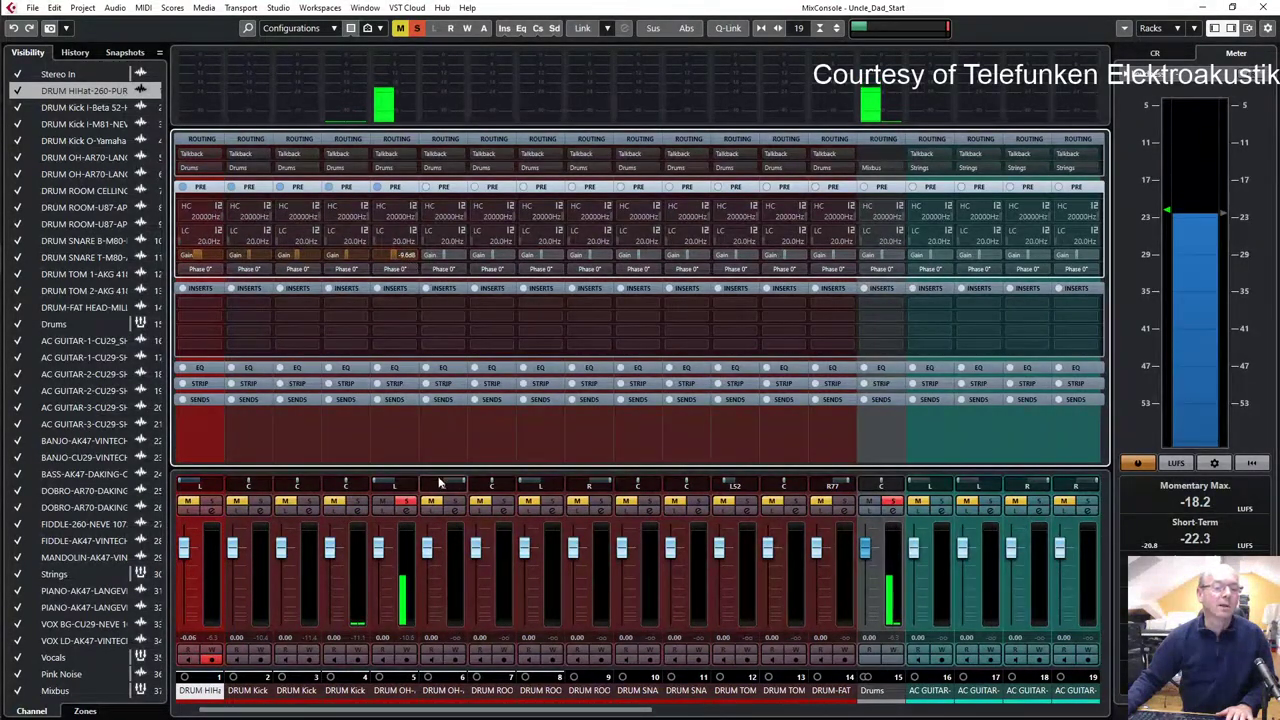
# - Switch the solo to the right-panned DRUM OH channel and lower its pre gain to about -9.6 dB
pyautogui.click(455, 501)
pyautogui.click(405, 501)
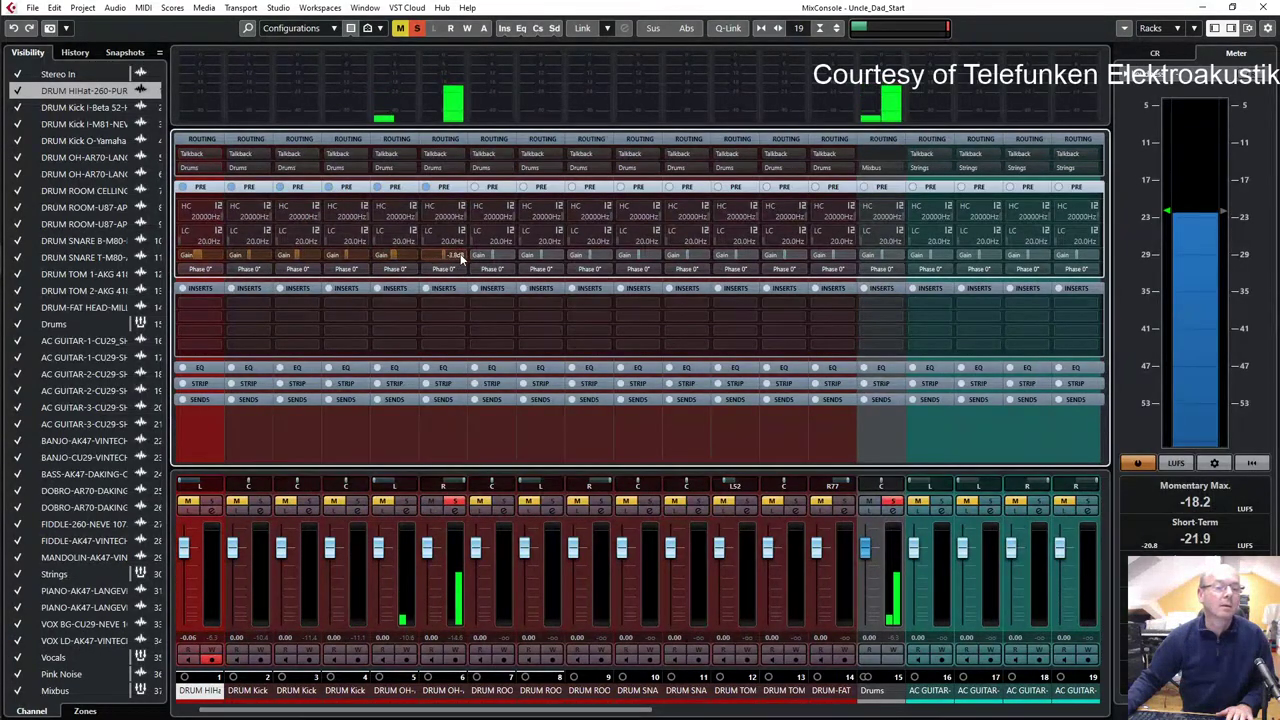
pyautogui.scroll(-1, 461, 260)
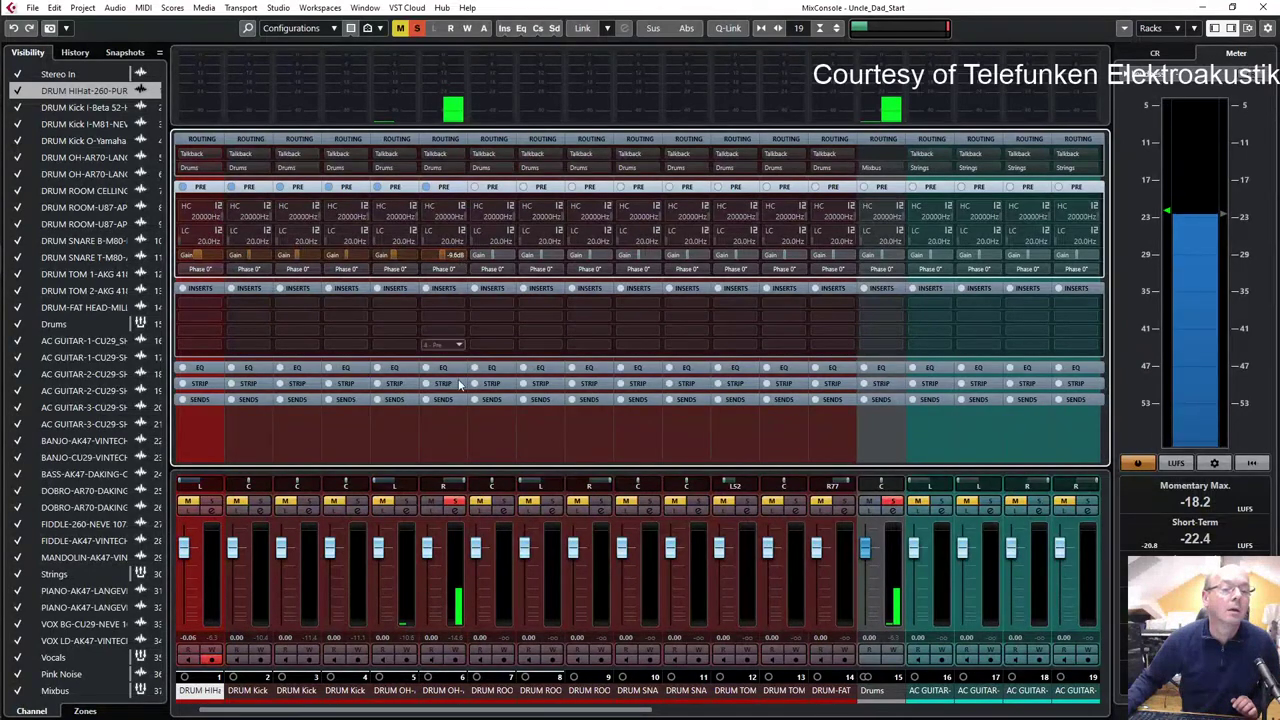
# - Switch the solo to the centre-panned DRUM ROOM channel and lower its pre gain slightly
pyautogui.click(456, 501)
pyautogui.click(503, 501)
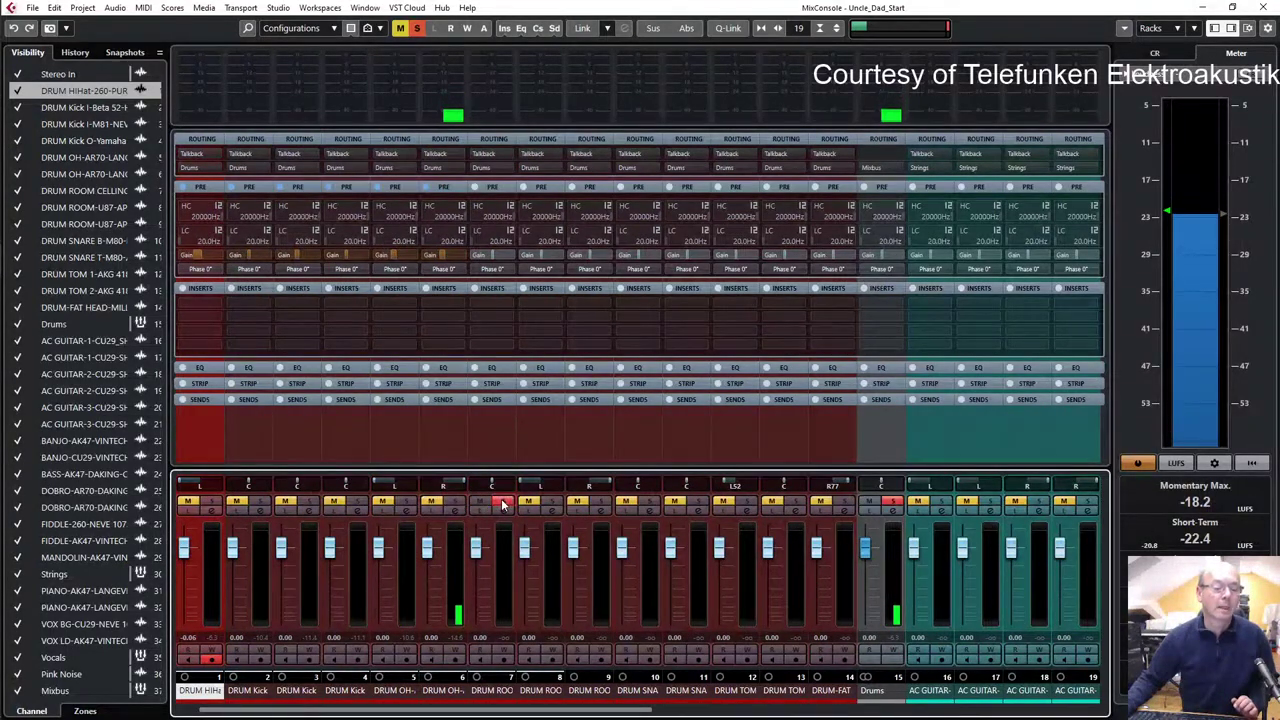
pyautogui.scroll(-1, 503, 259)
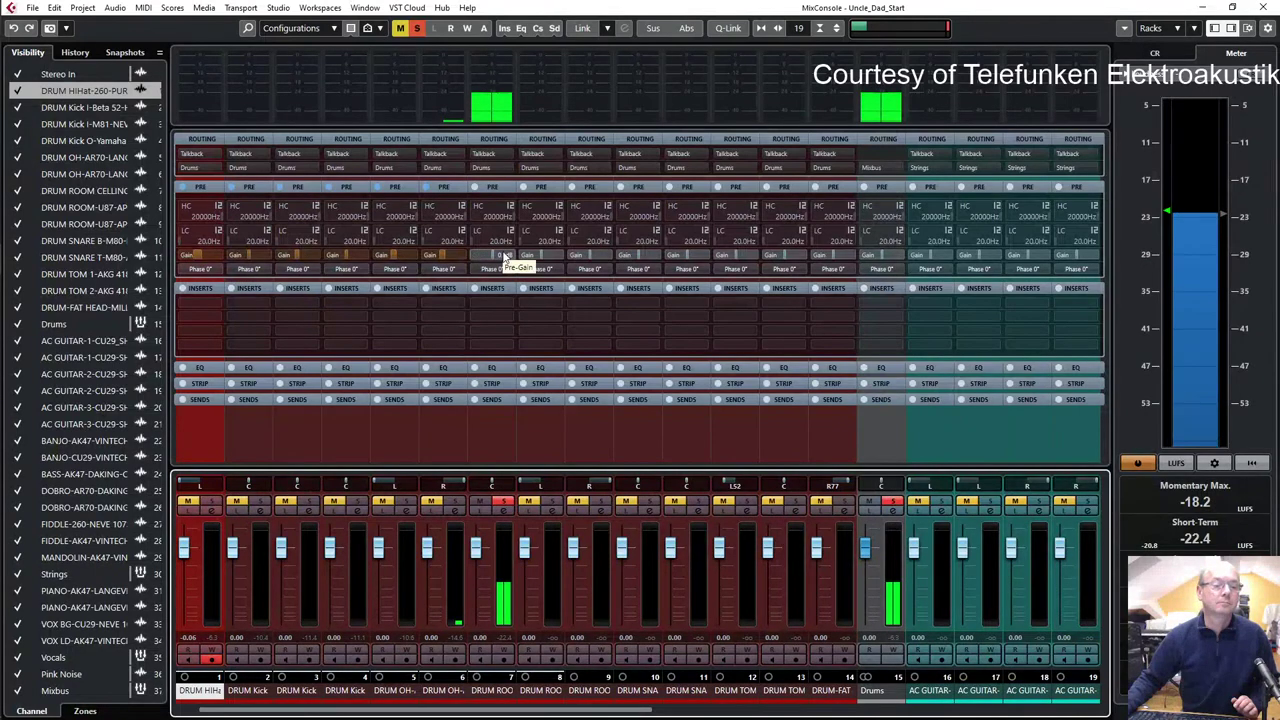
# - Solo the two U87 room channels and lower their pre gains to about -11.3 dB on the left-panned and -14.1 dB on the right-panned one
pyautogui.click(552, 501)
pyautogui.click(503, 501)
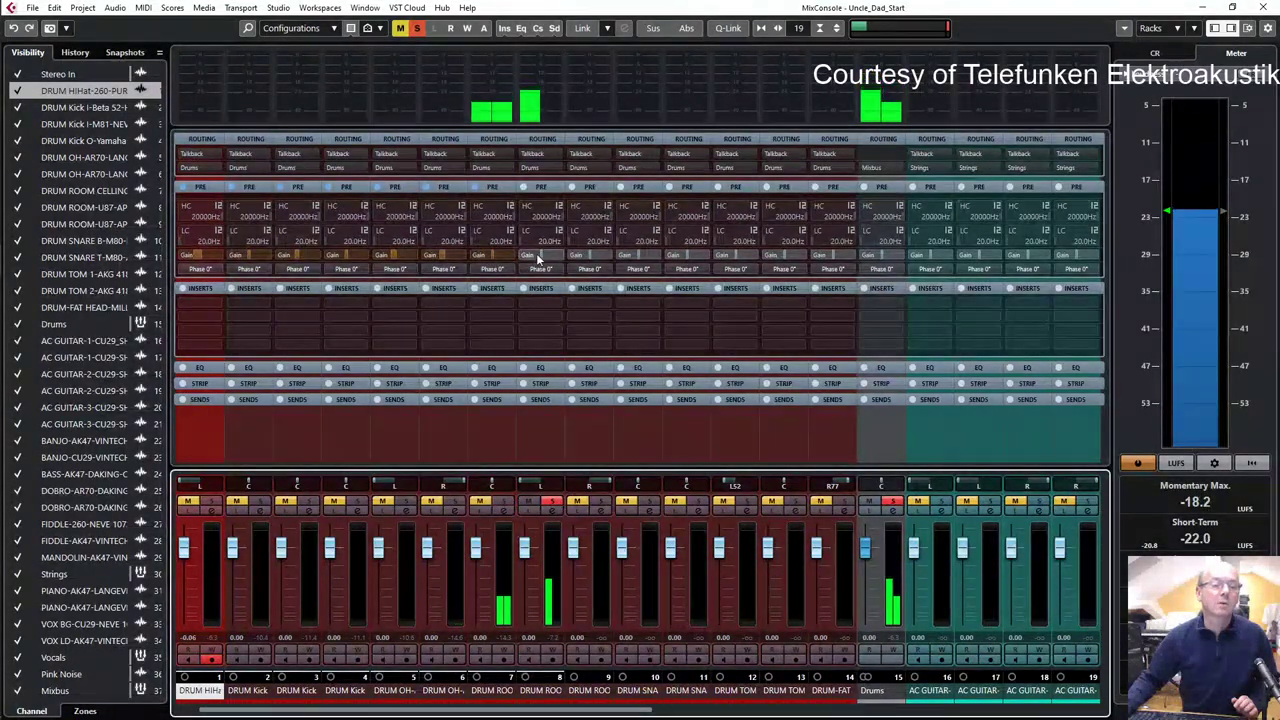
pyautogui.moveTo(538, 256); pyautogui.dragTo(527, 258)
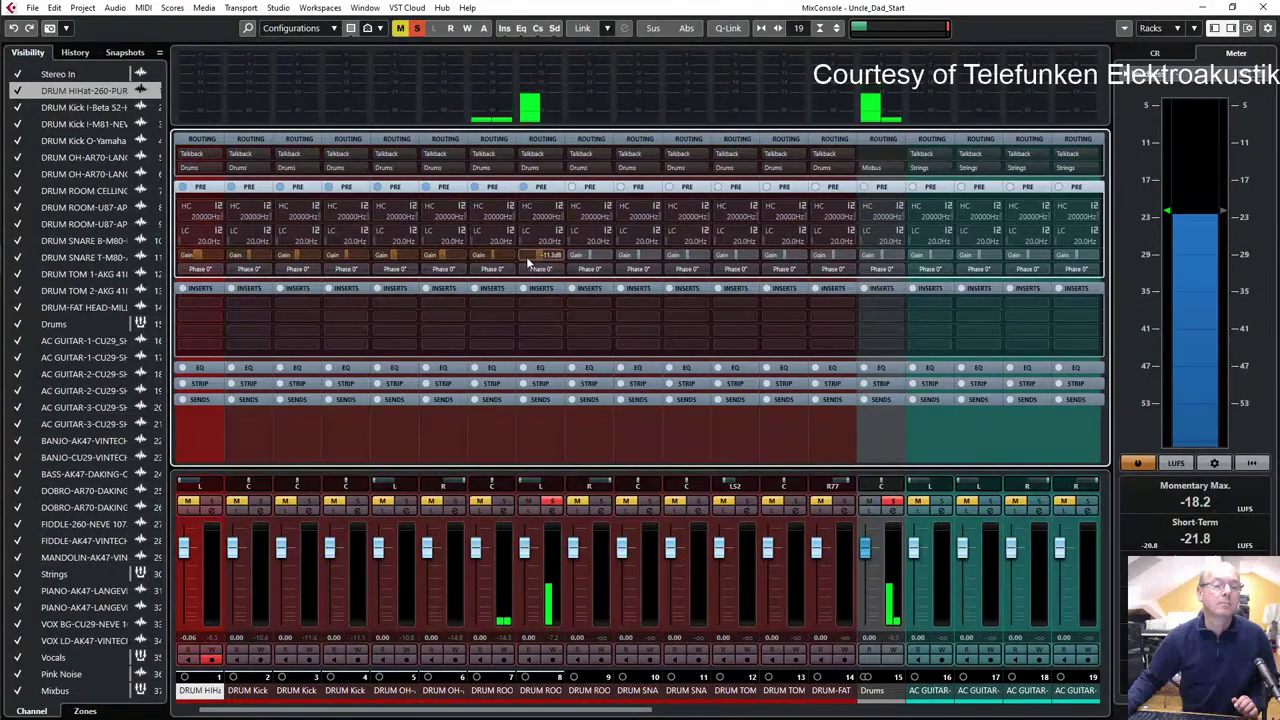
pyautogui.click(600, 501)
pyautogui.click(552, 501)
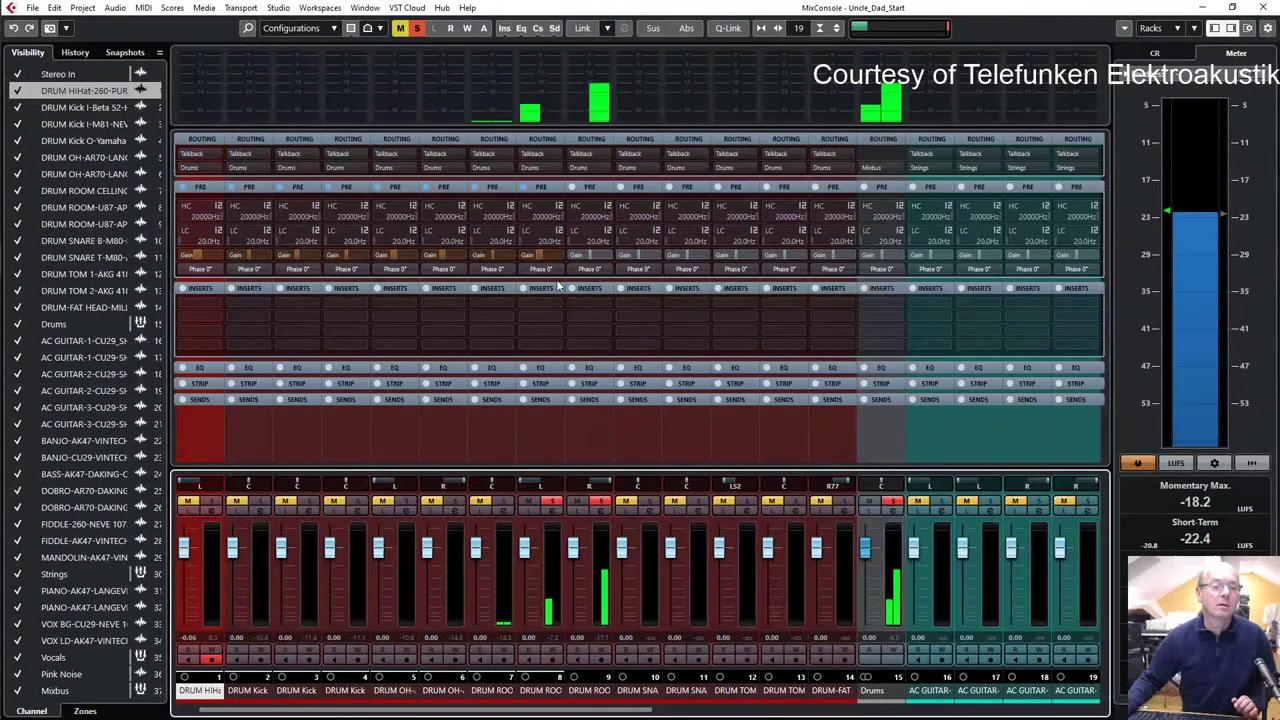
pyautogui.moveTo(589, 262); pyautogui.dragTo(579, 263)
# - Replace the room solos with the snare channels, lowering the pre gain to about -3.8 dB on SNARE B and -6.7 dB on SNARE T
pyautogui.click(651, 501)
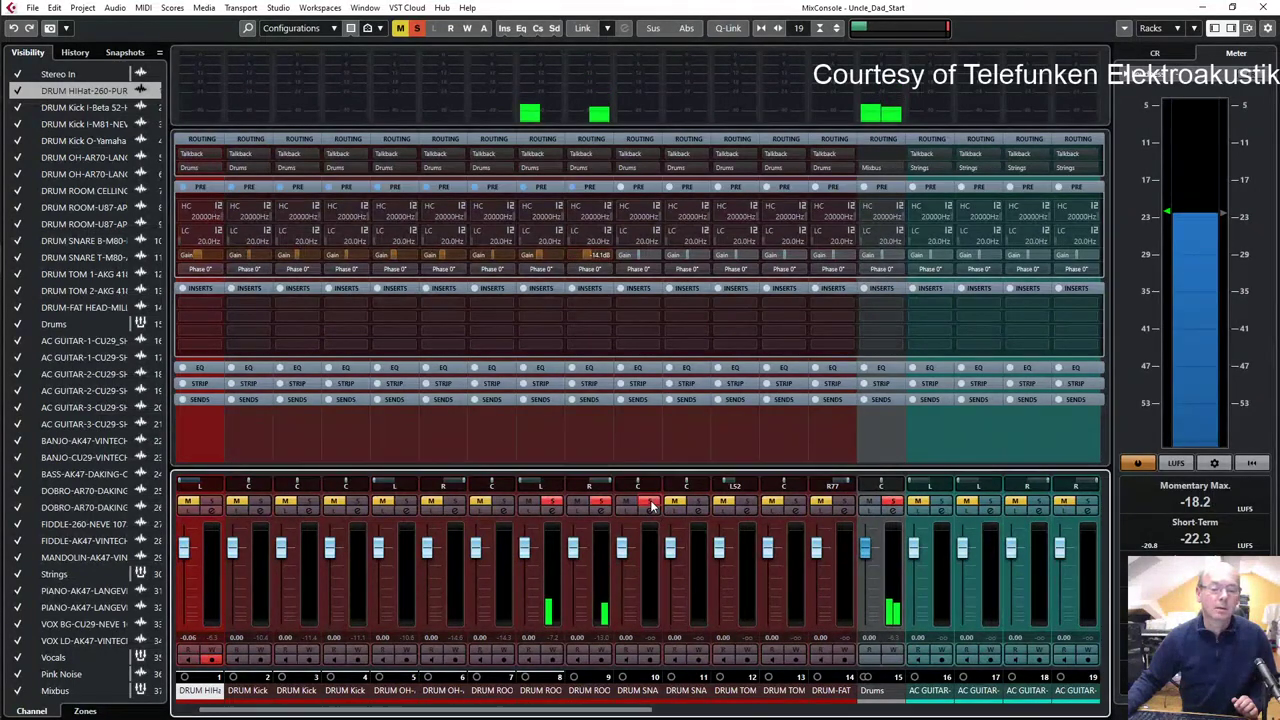
pyautogui.click(601, 501)
pyautogui.click(552, 502)
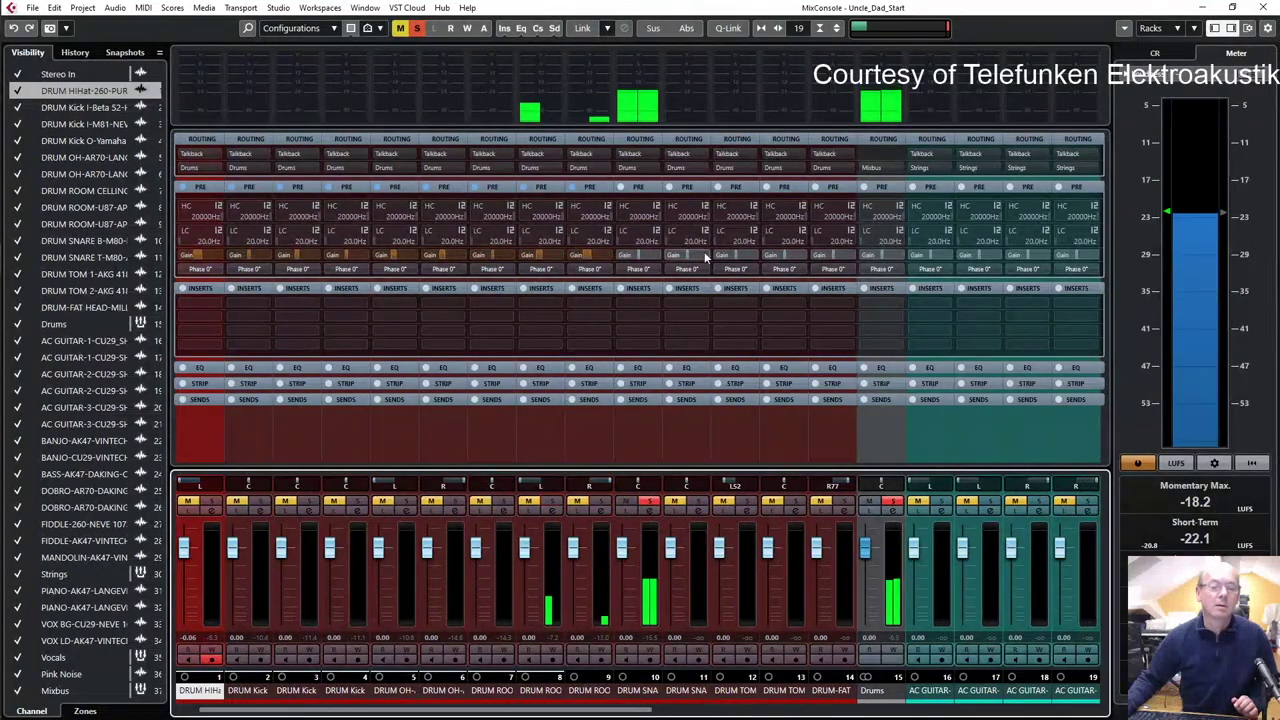
pyautogui.moveTo(651, 262); pyautogui.dragTo(649, 262)
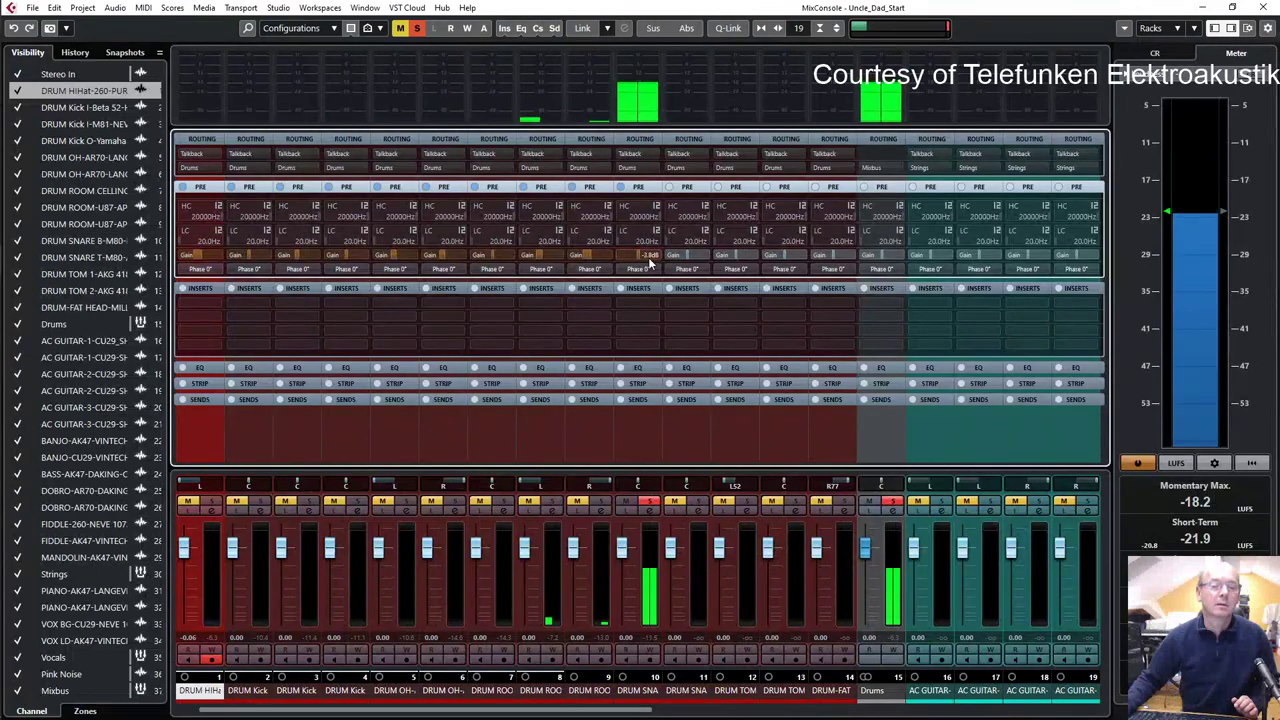
pyautogui.click(697, 500)
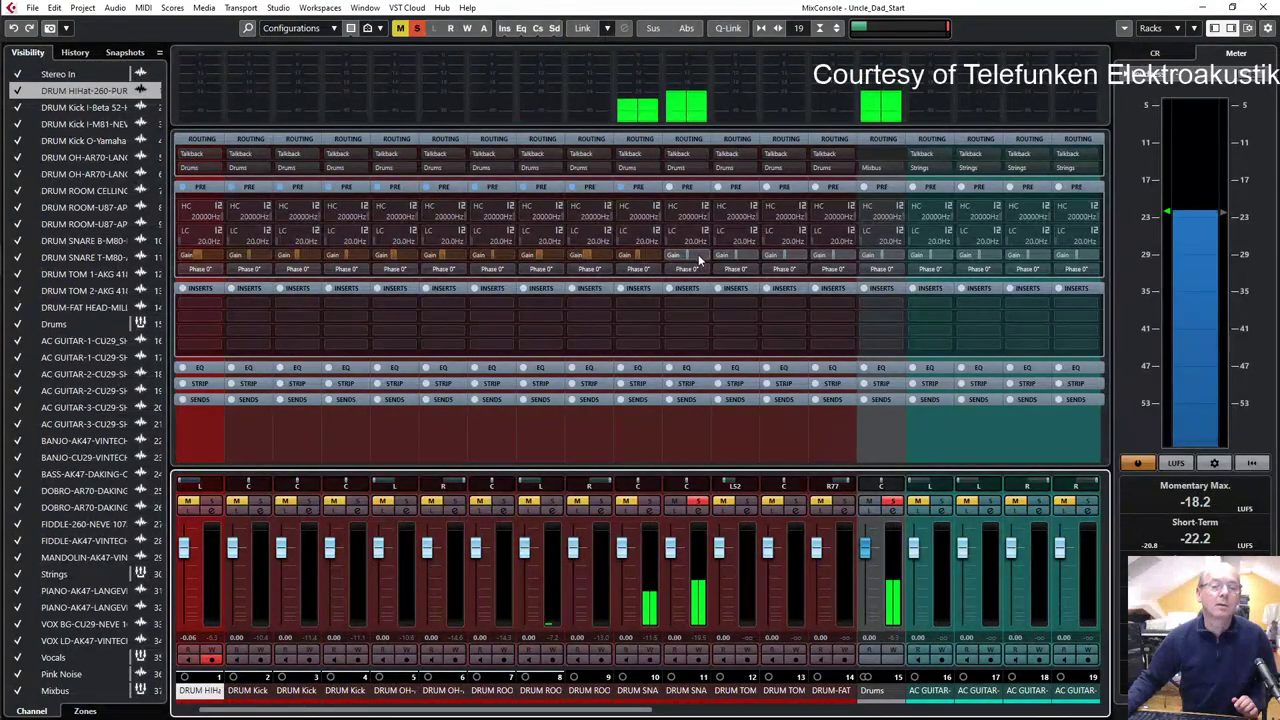
pyautogui.scroll(-6, 699, 257)
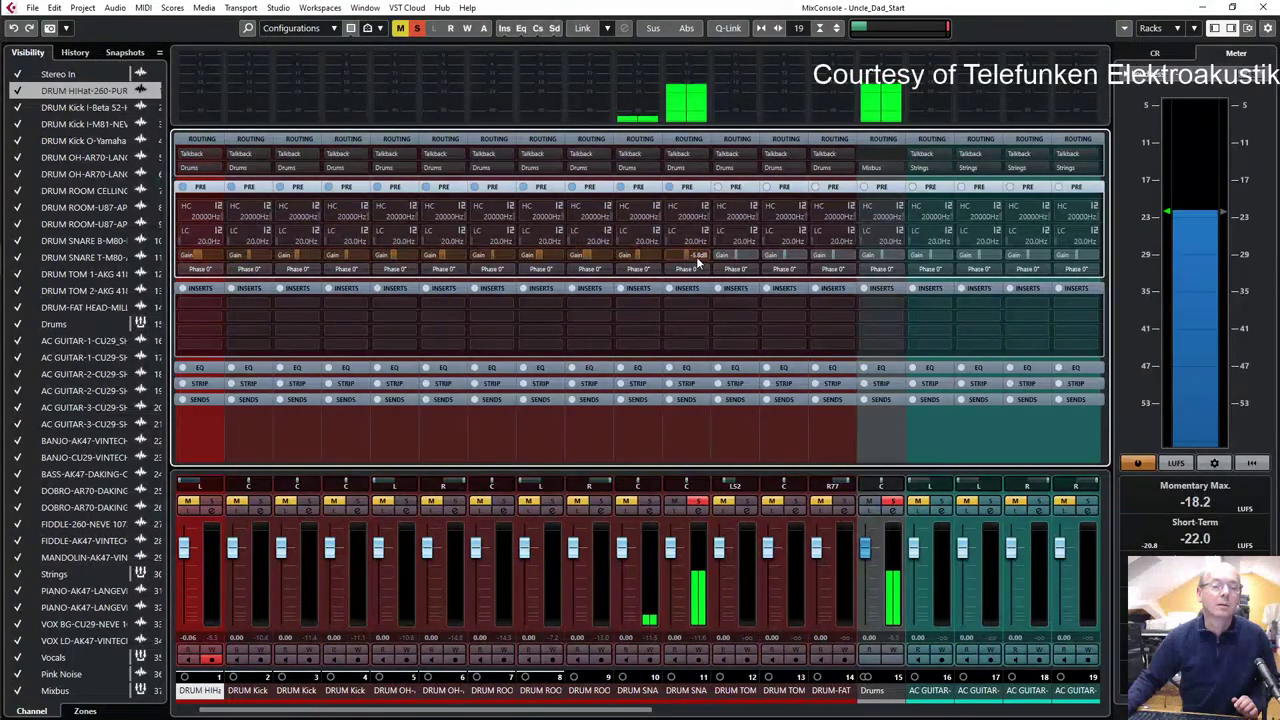
pyautogui.scroll(-1, 699, 260)
# - Solo the DRUM TOM 1 channel and lower its pre gain to match the reference loudness
pyautogui.click(746, 500)
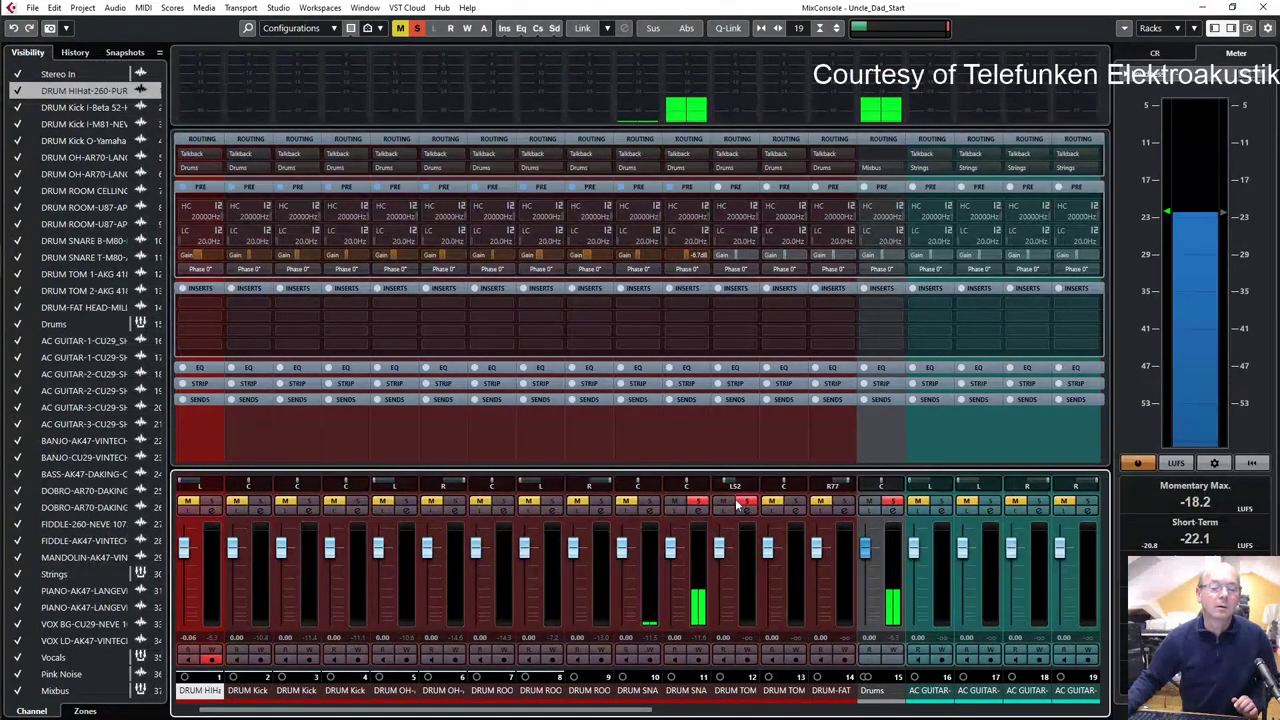
pyautogui.scroll(-5, 750, 258)
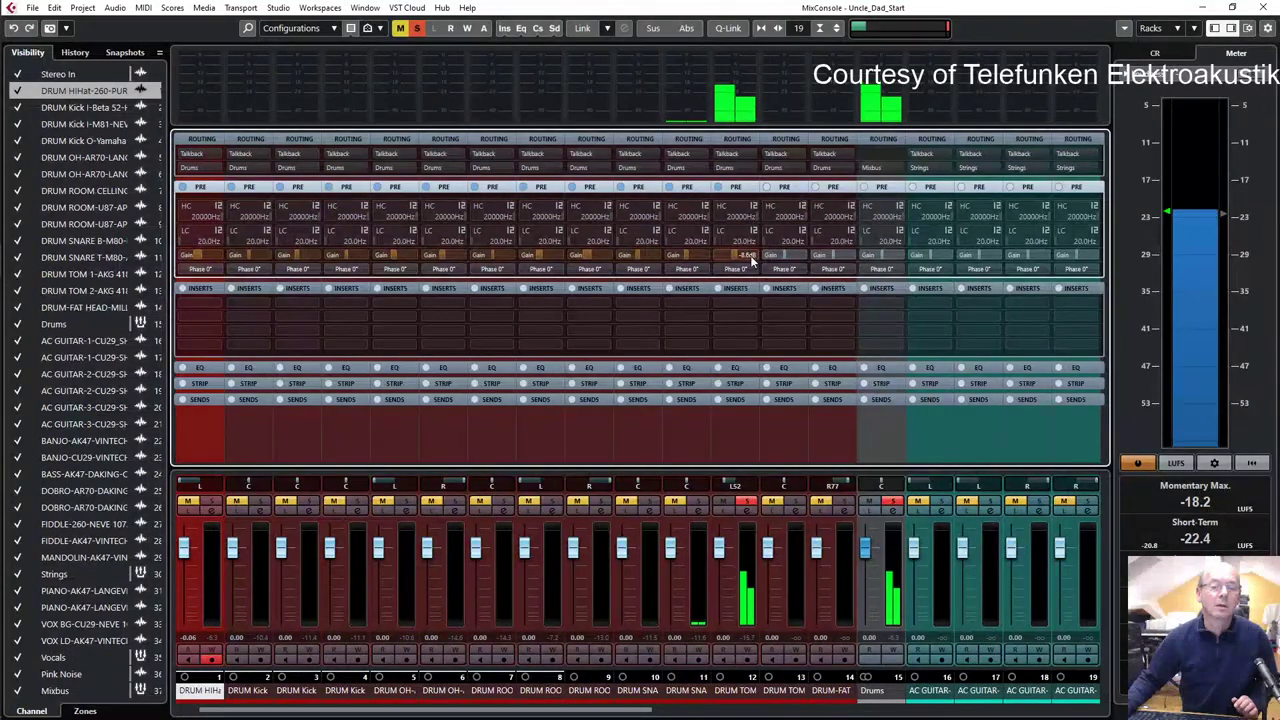
pyautogui.scroll(-4, 752, 262)
# - Solo the DRUM TOM 2 channel and lower its pre gain to about -12.5 dB
pyautogui.click(795, 500)
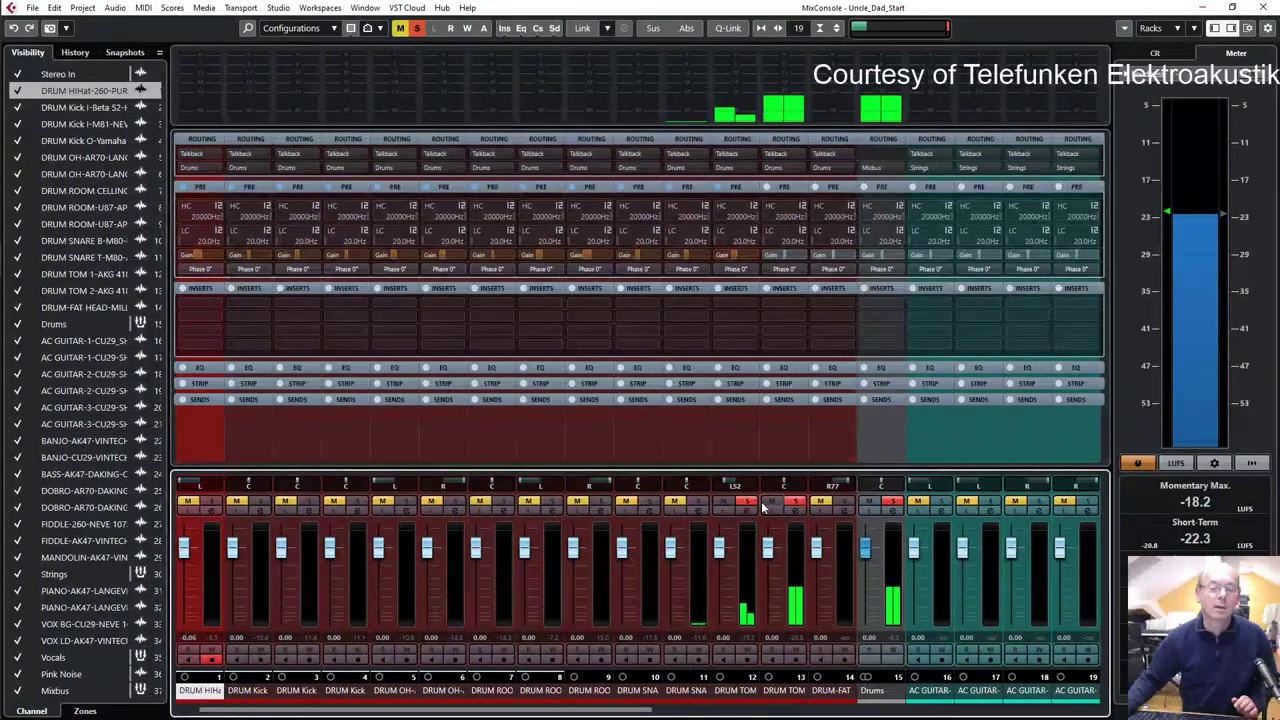
pyautogui.click(790, 256)
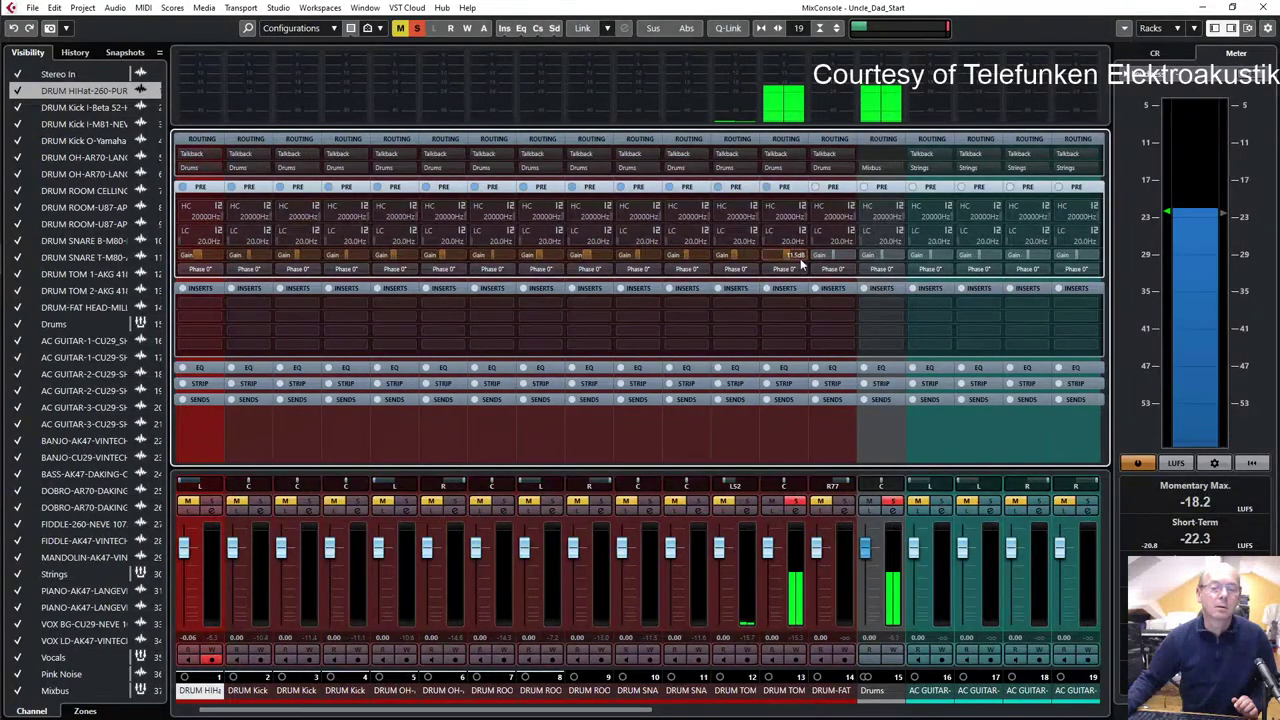
pyautogui.moveTo(800, 262)
pyautogui.mouseDown()
pyautogui.moveTo(817, 266)
pyautogui.moveTo(795, 267)
pyautogui.mouseUp()
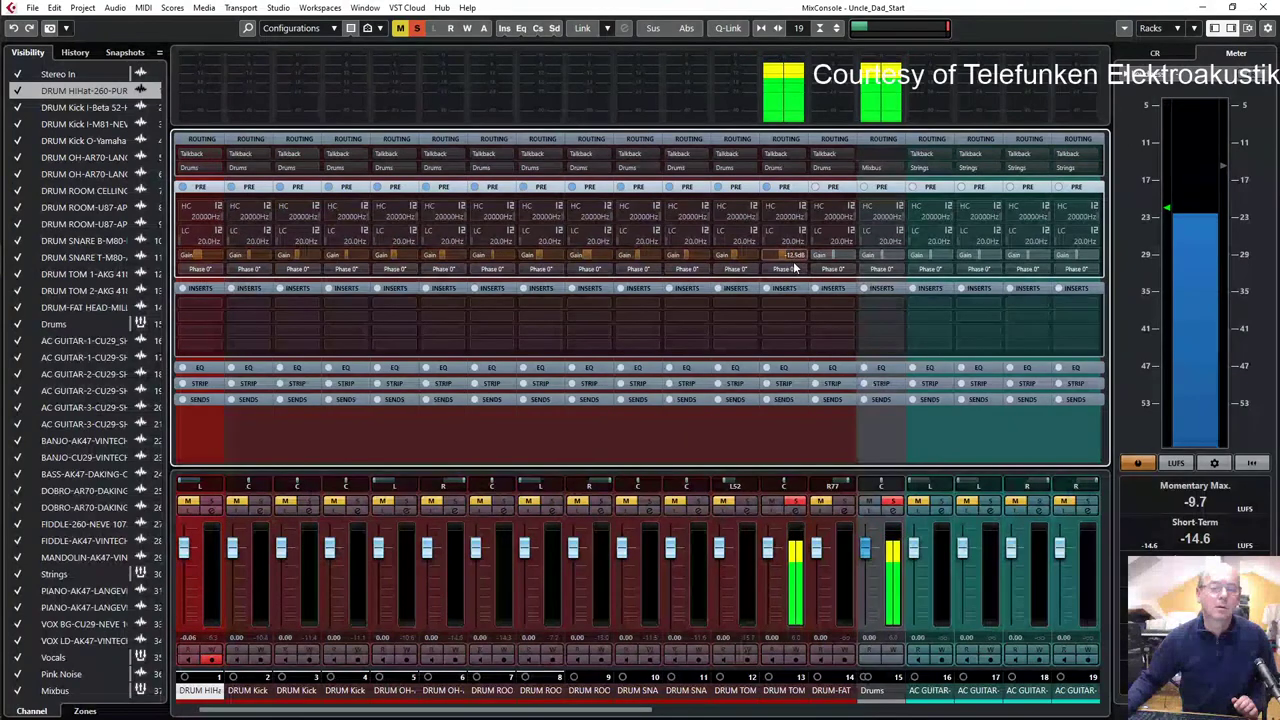
# - Switch the solo from DRUM TOM 2 to the DRUM-FAT HEAD channel and lower its pre gain to about -7.1 dB
pyautogui.click(792, 505)
pyautogui.click(842, 501)
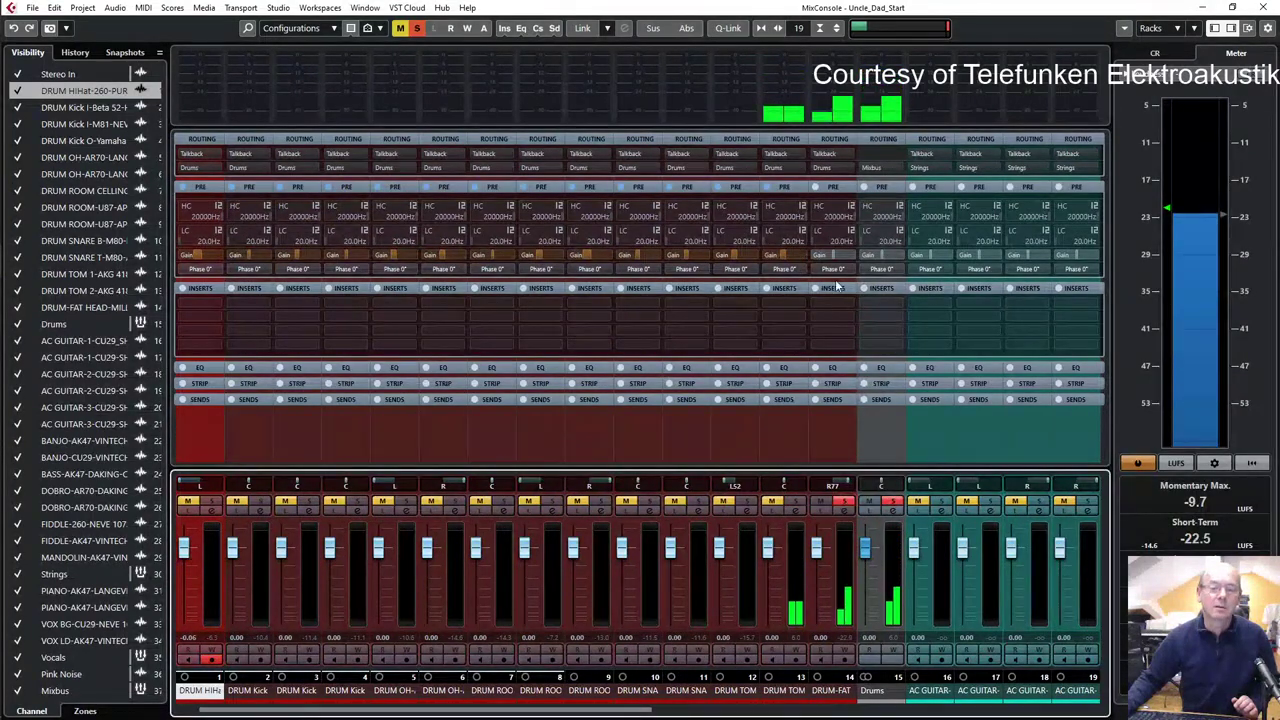
pyautogui.moveTo(833, 255)
pyautogui.mouseDown()
pyautogui.moveTo(848, 262)
pyautogui.moveTo(834, 263)
pyautogui.mouseUp()
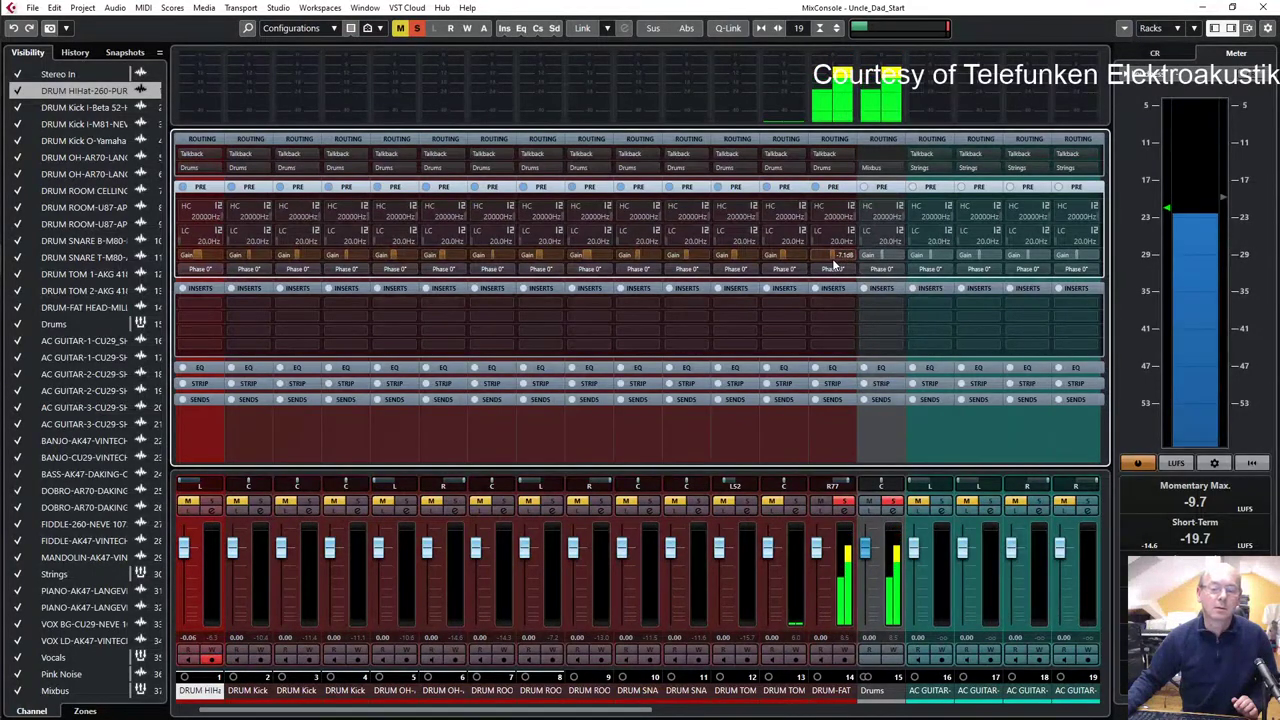
# - Solo the AC GUITAR channels 16 and 17 one at a time, lowering pre gain to about -7.1 dB and -12.7 dB respectively
pyautogui.click(943, 503)
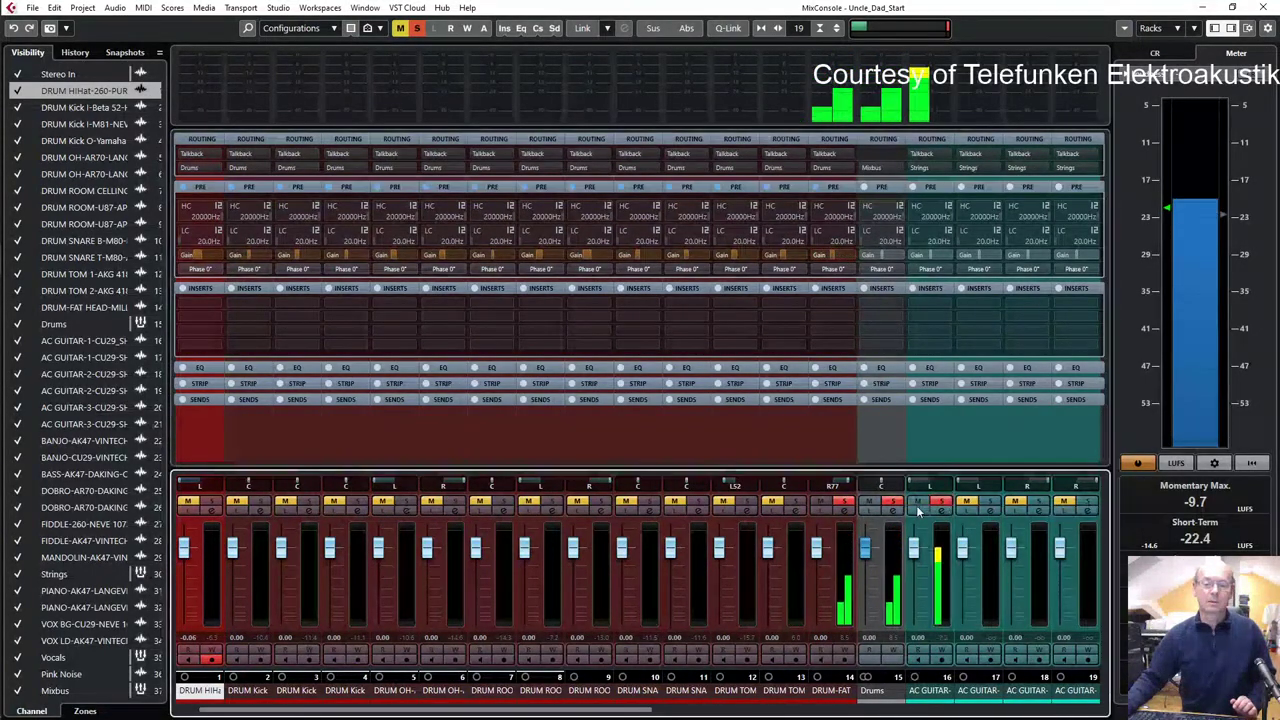
pyautogui.click(925, 256)
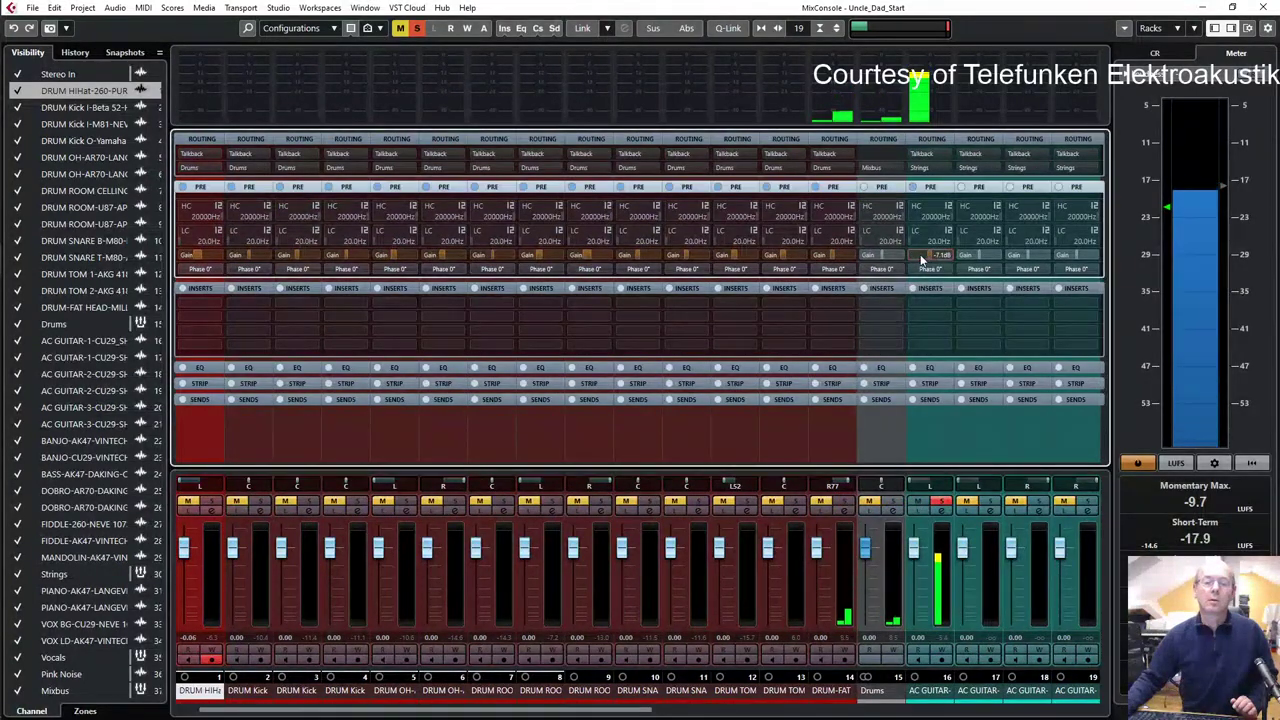
pyautogui.click(990, 503)
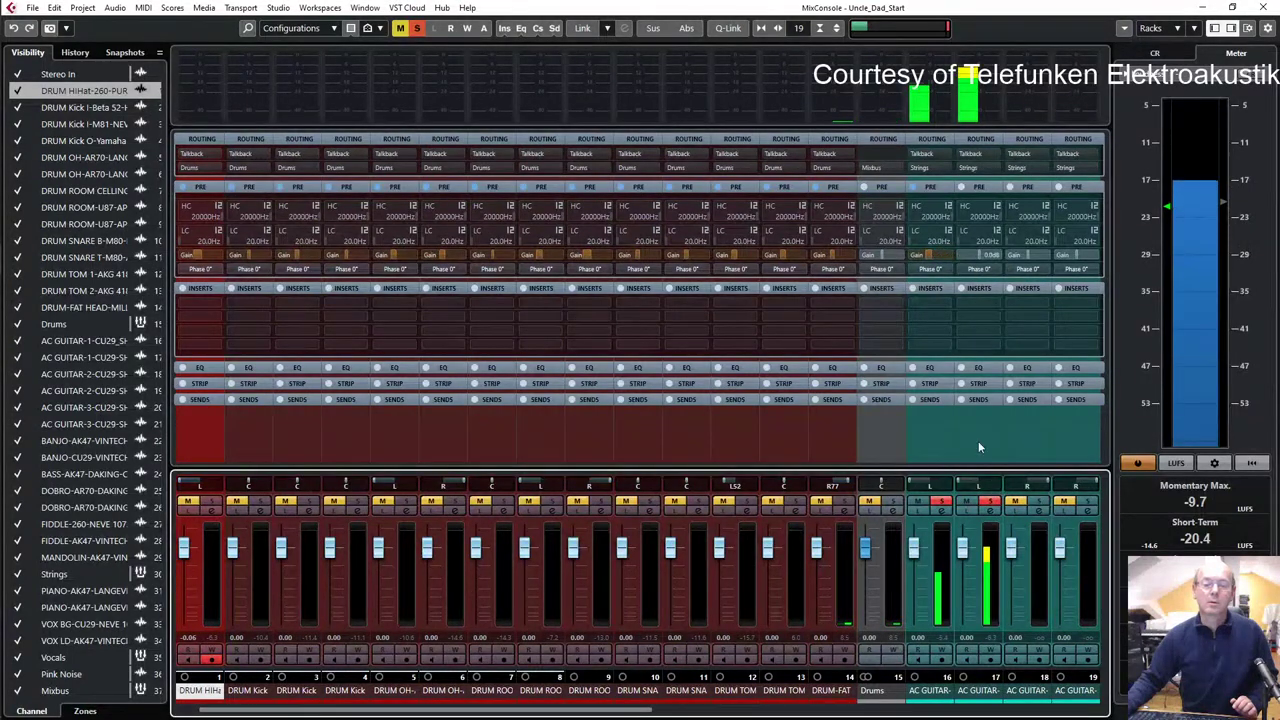
pyautogui.click(945, 503)
pyautogui.click(968, 257)
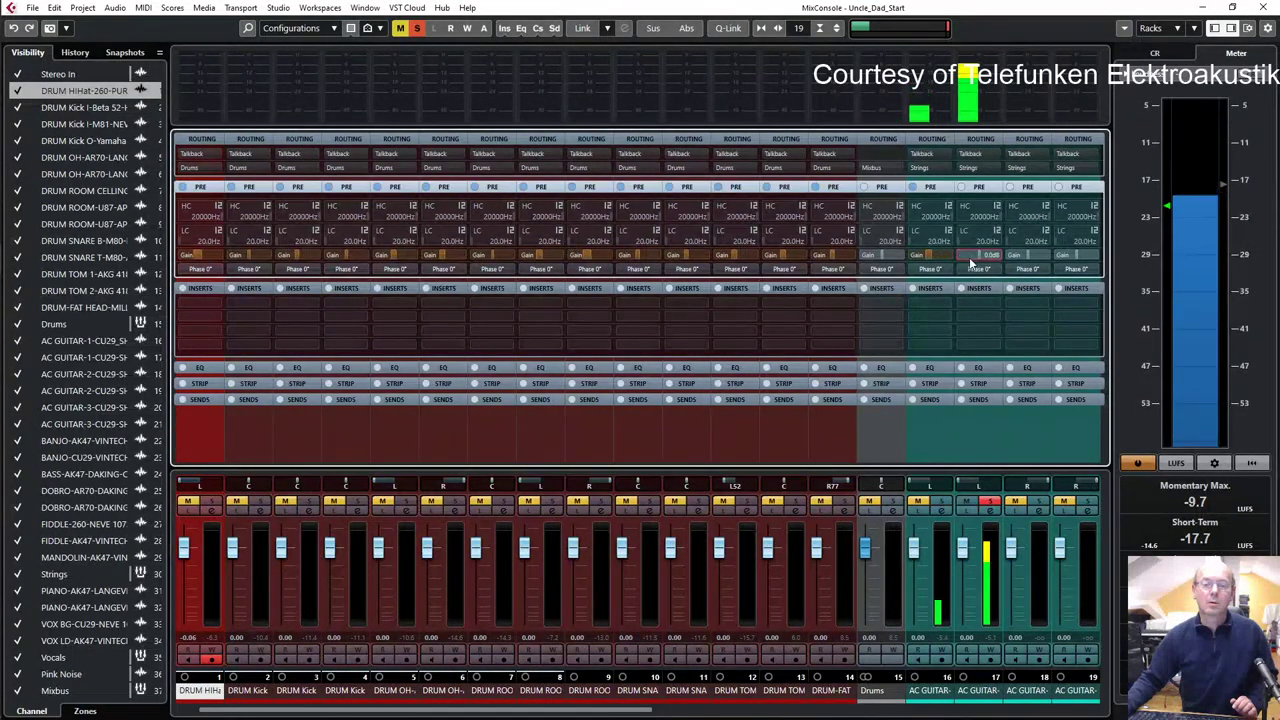
pyautogui.moveTo(965, 257); pyautogui.dragTo(962, 257)
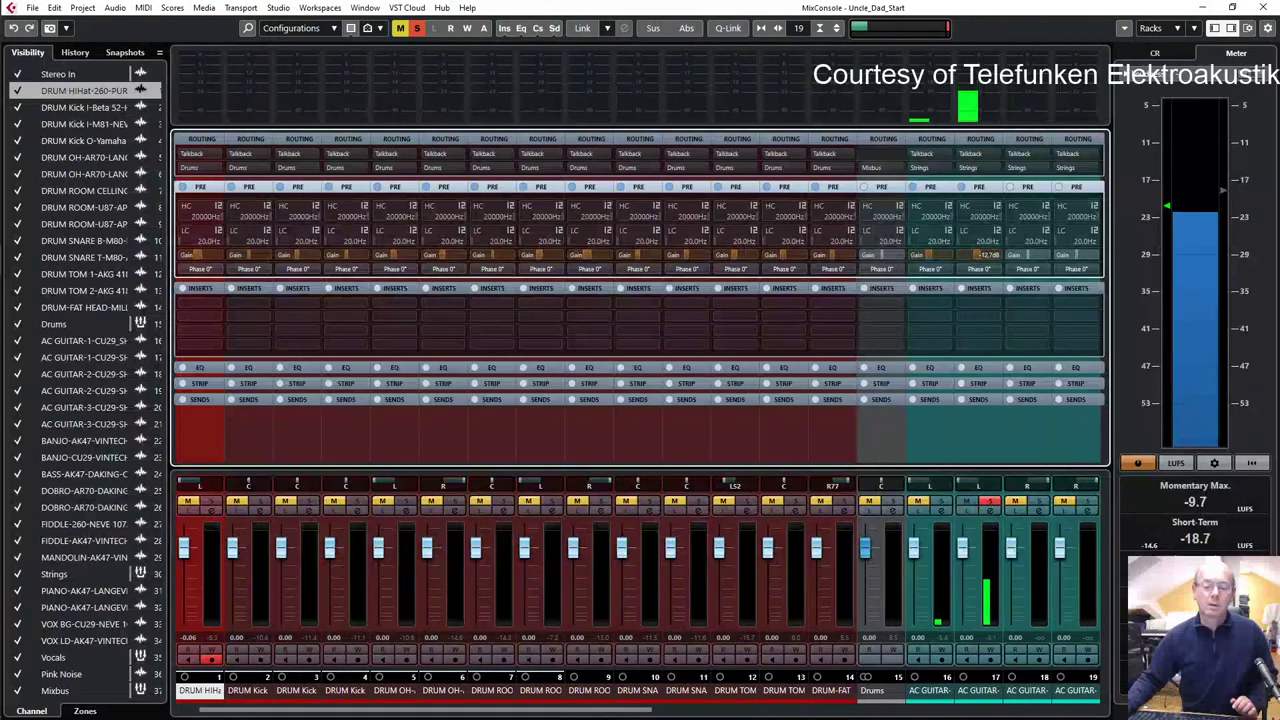
# - Solo the AC GUITAR channels 18 and 19 one at a time, lowering pre gain to about -15.5 dB and -9.0 dB respectively
pyautogui.click(652, 713)
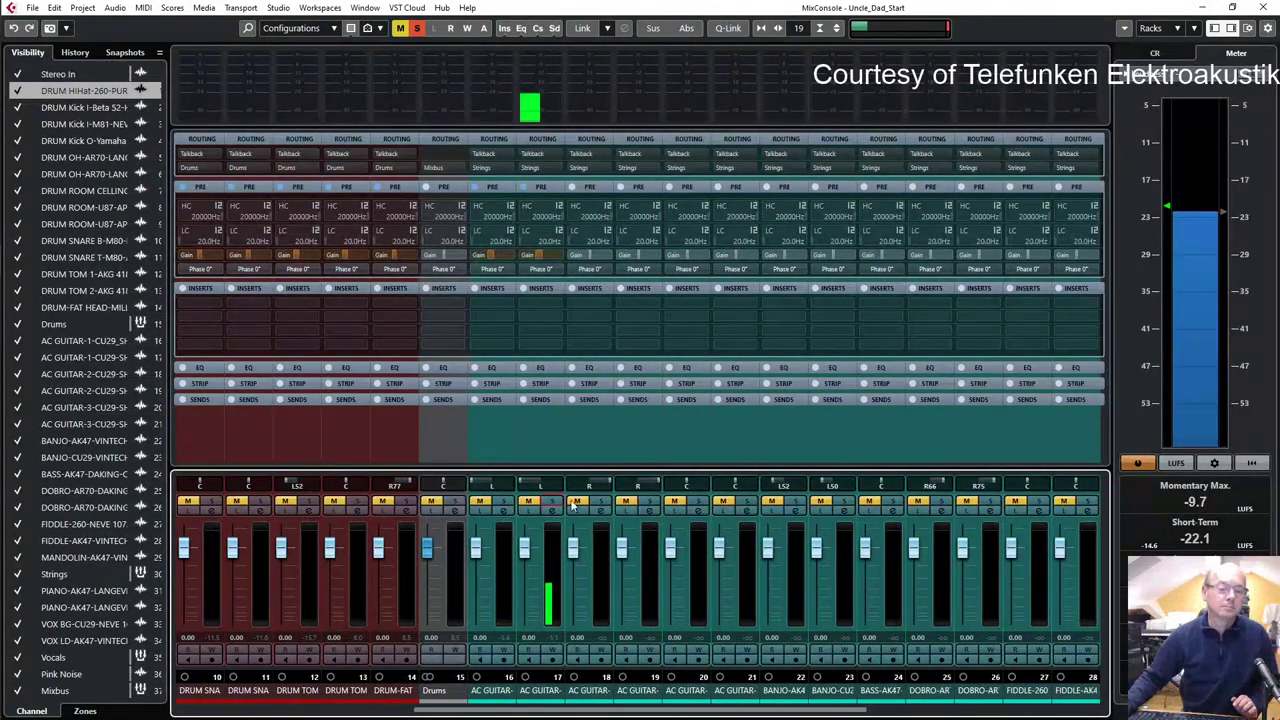
pyautogui.scroll(-10, 590, 257)
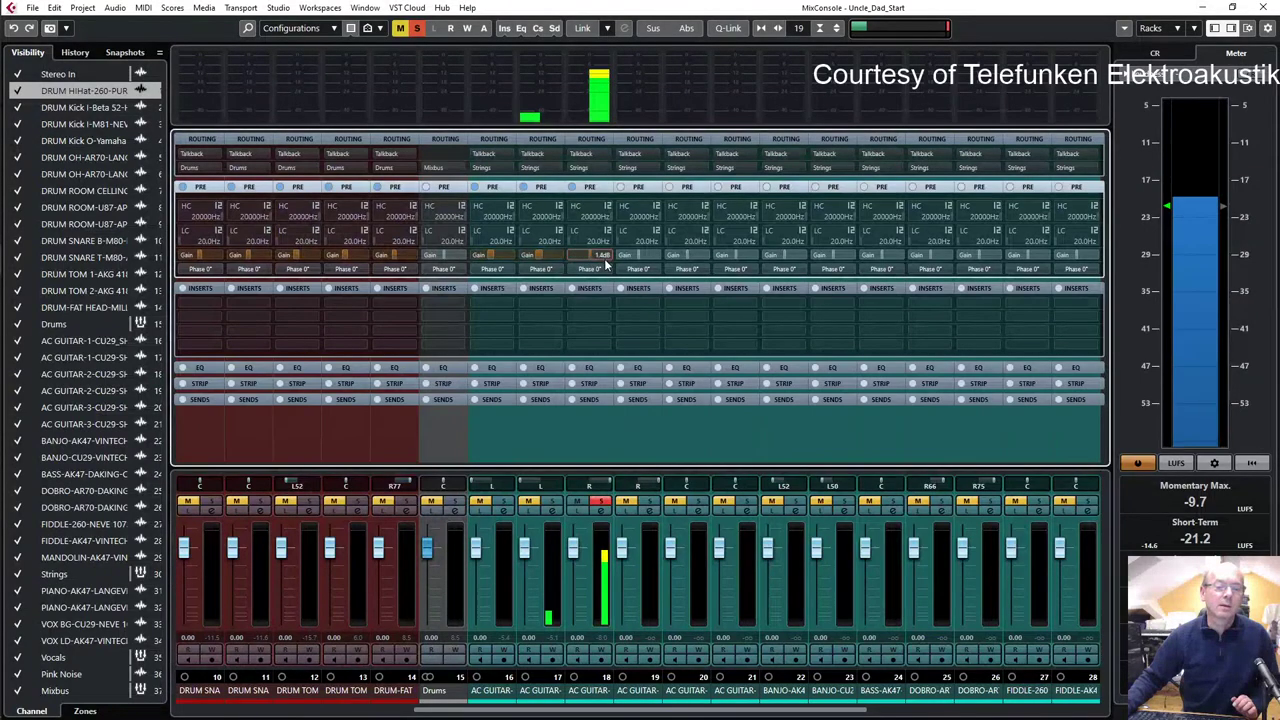
pyautogui.scroll(-3, 596, 257)
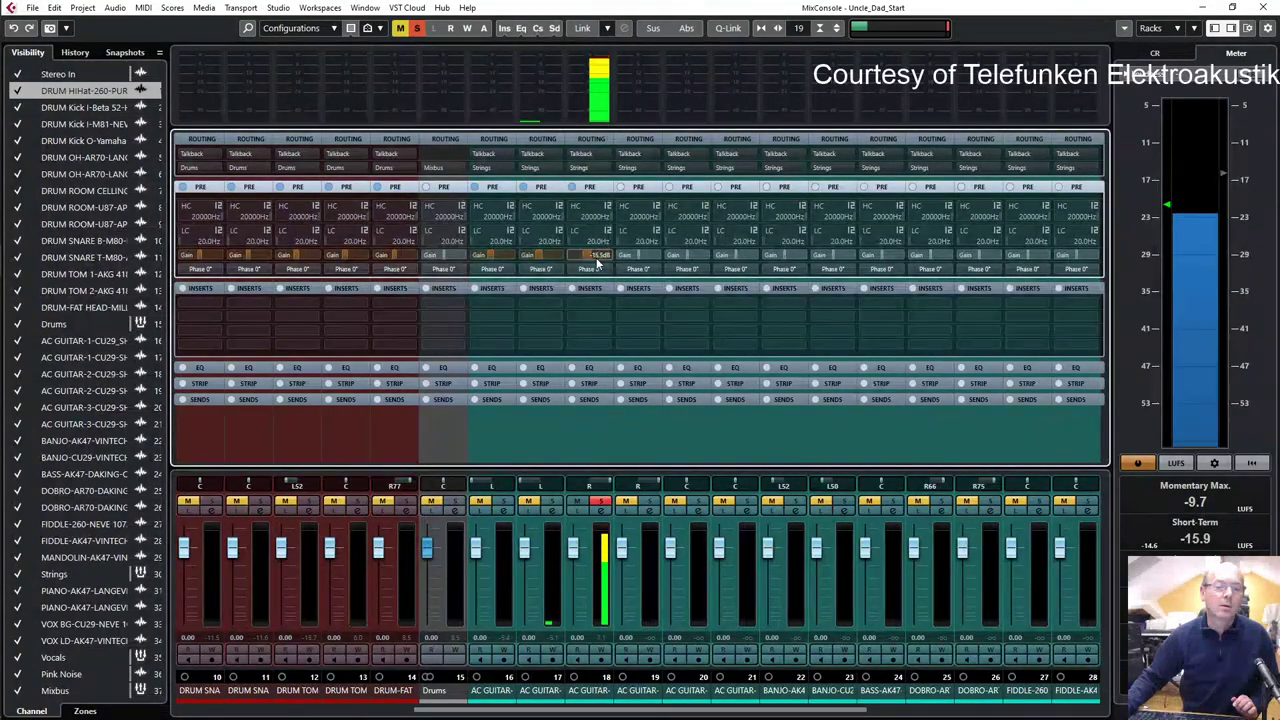
pyautogui.click(648, 502)
pyautogui.click(600, 501)
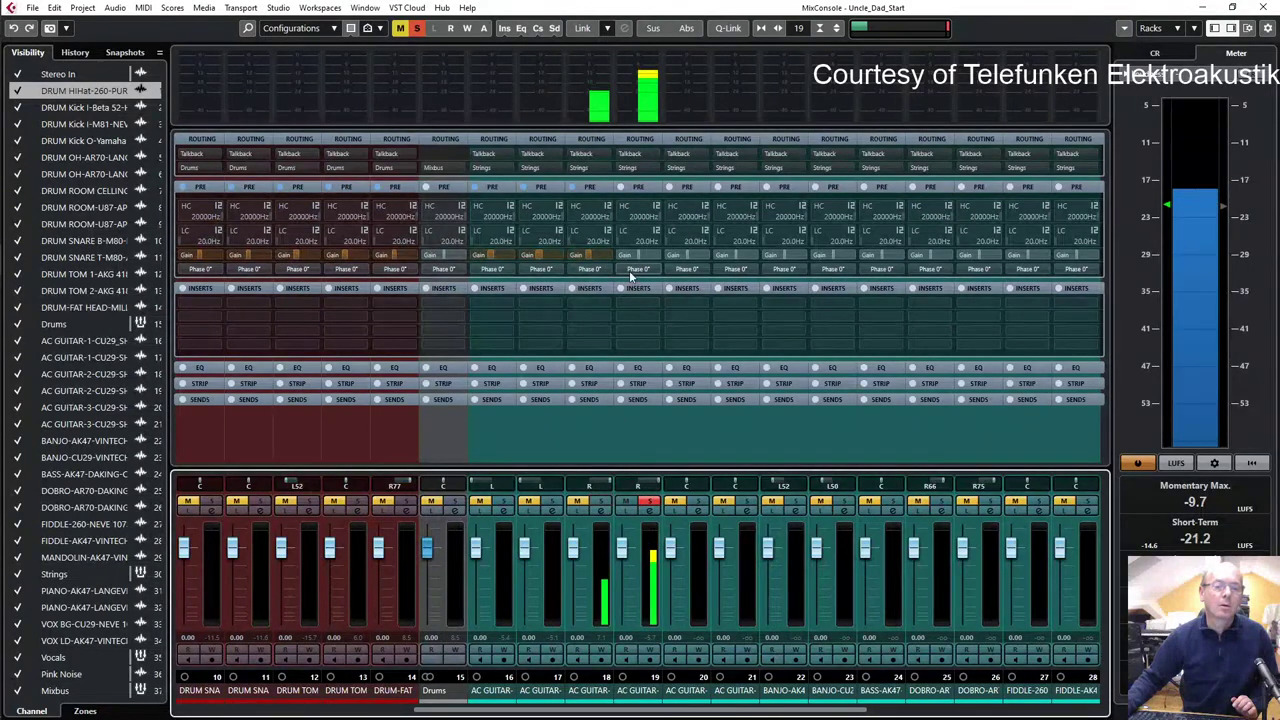
pyautogui.moveTo(636, 257); pyautogui.dragTo(625, 259)
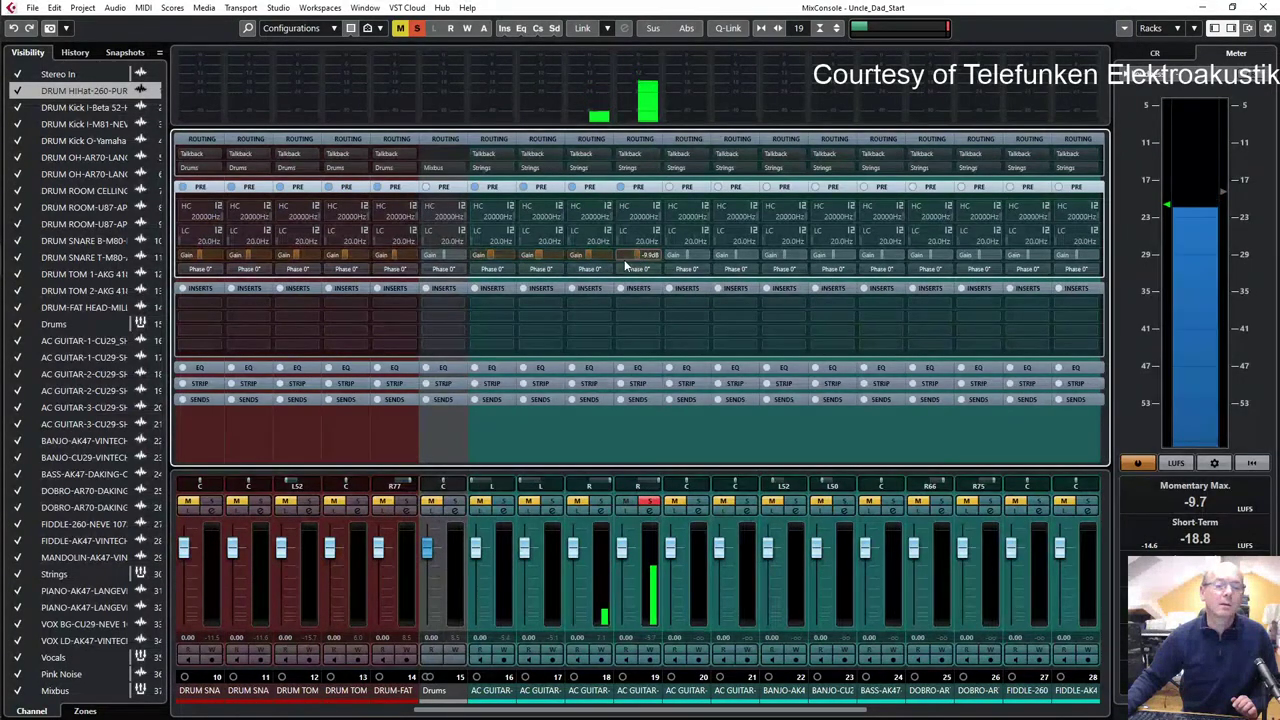
# - Solo the AC GUITAR channels 20 and 21 one at a time, lowering pre gain to about -9.9 dB and -12.1 dB respectively
pyautogui.click(648, 502)
pyautogui.click(698, 502)
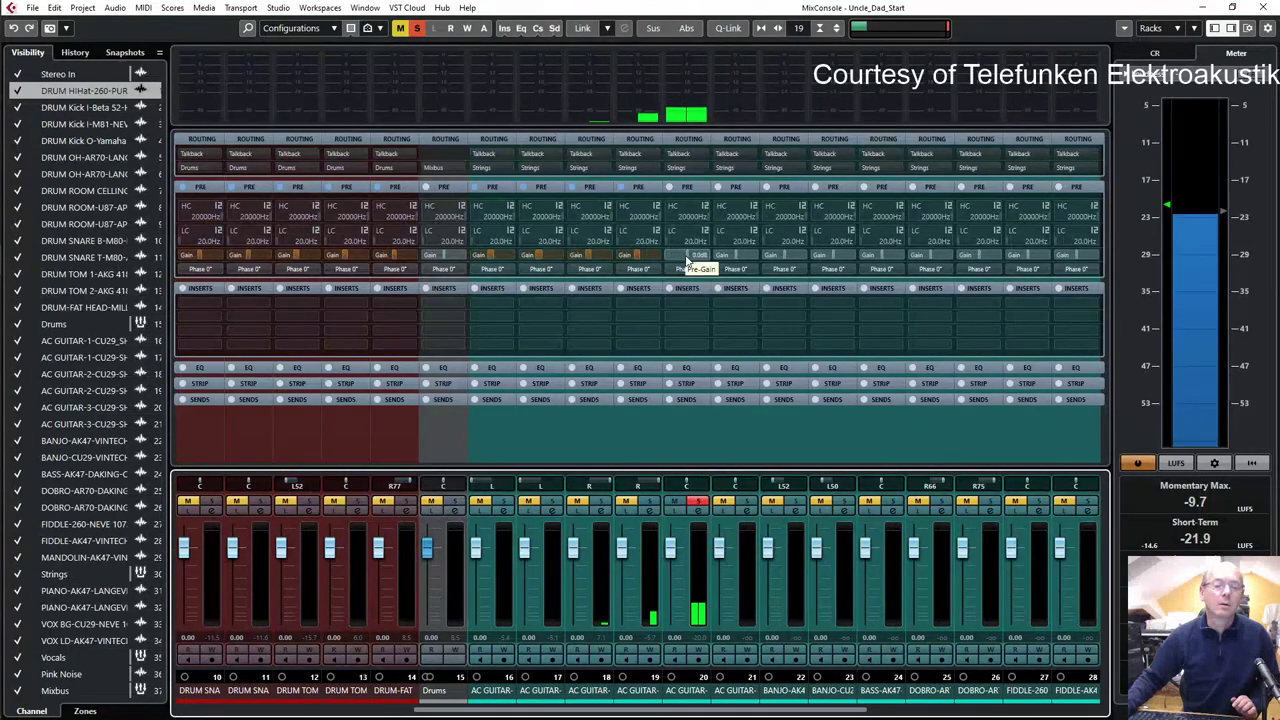
pyautogui.moveTo(689, 253); pyautogui.dragTo(680, 254)
pyautogui.click(747, 500)
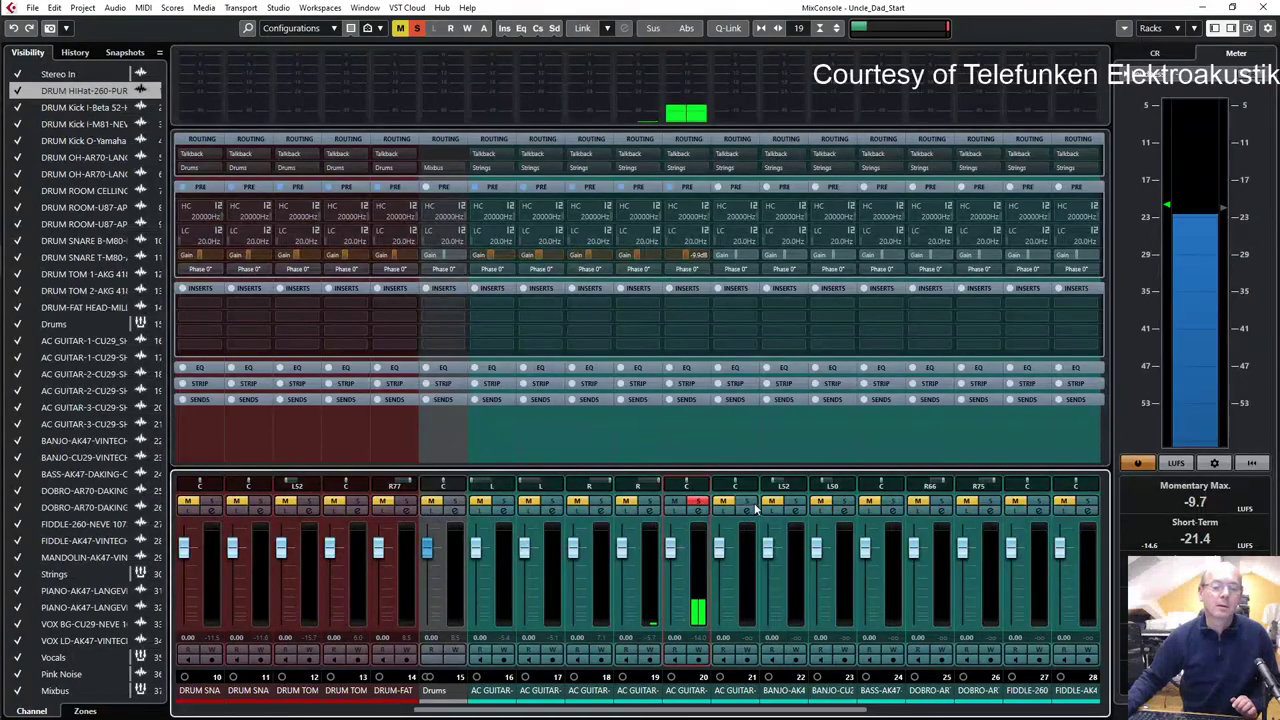
pyautogui.click(699, 501)
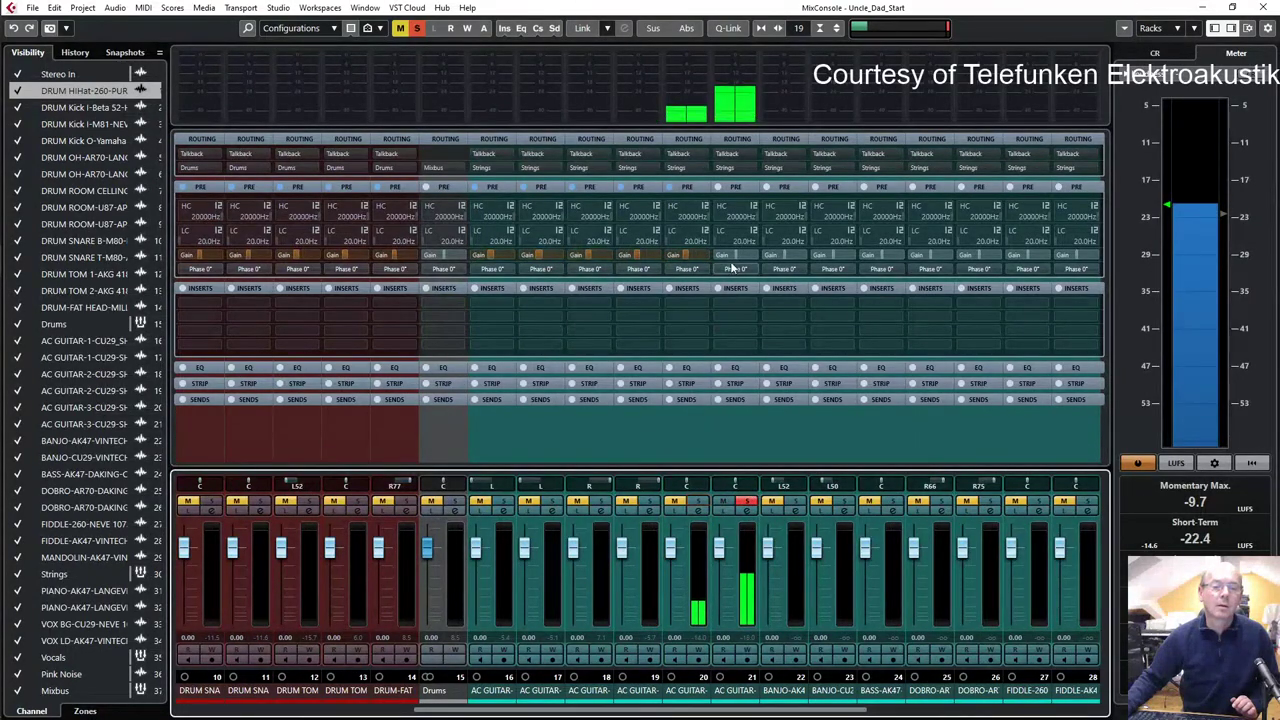
pyautogui.moveTo(729, 257); pyautogui.dragTo(727, 258)
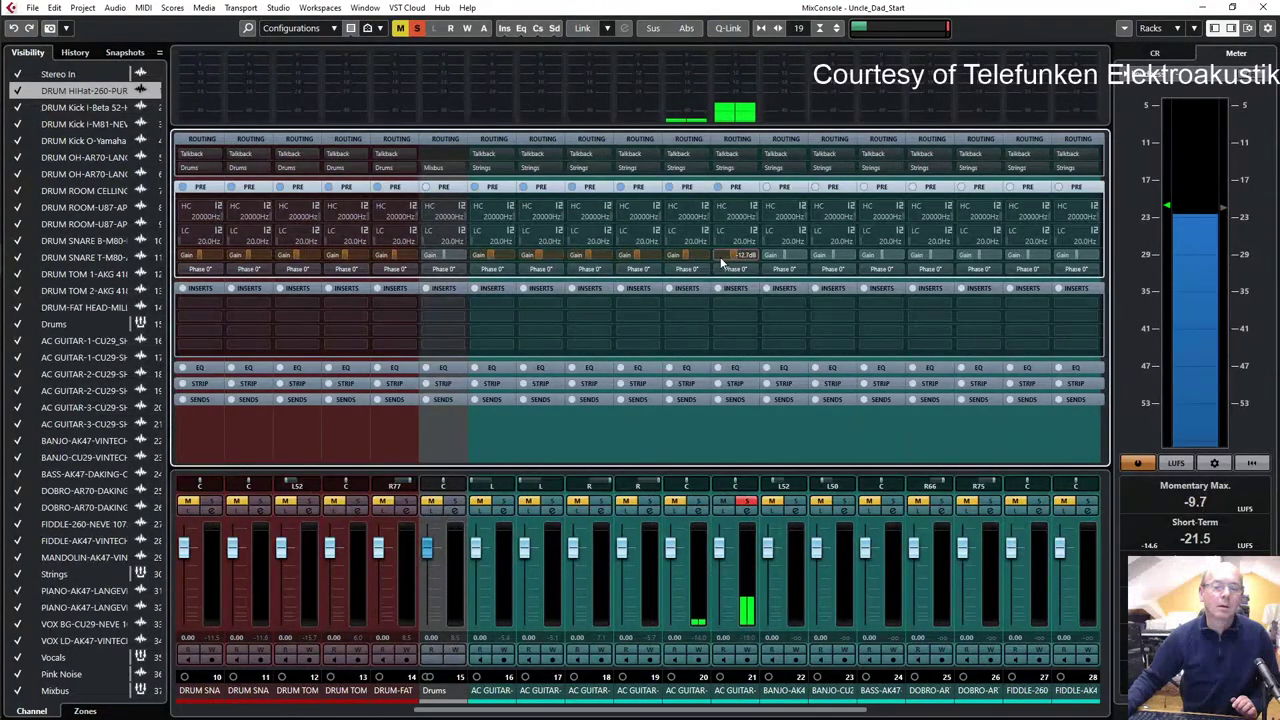
# - Solo the two BANJO channels one at a time, lowering pre gain to about -8.7 dB on channel 22 and -8.6 dB on channel 23
pyautogui.click(747, 500)
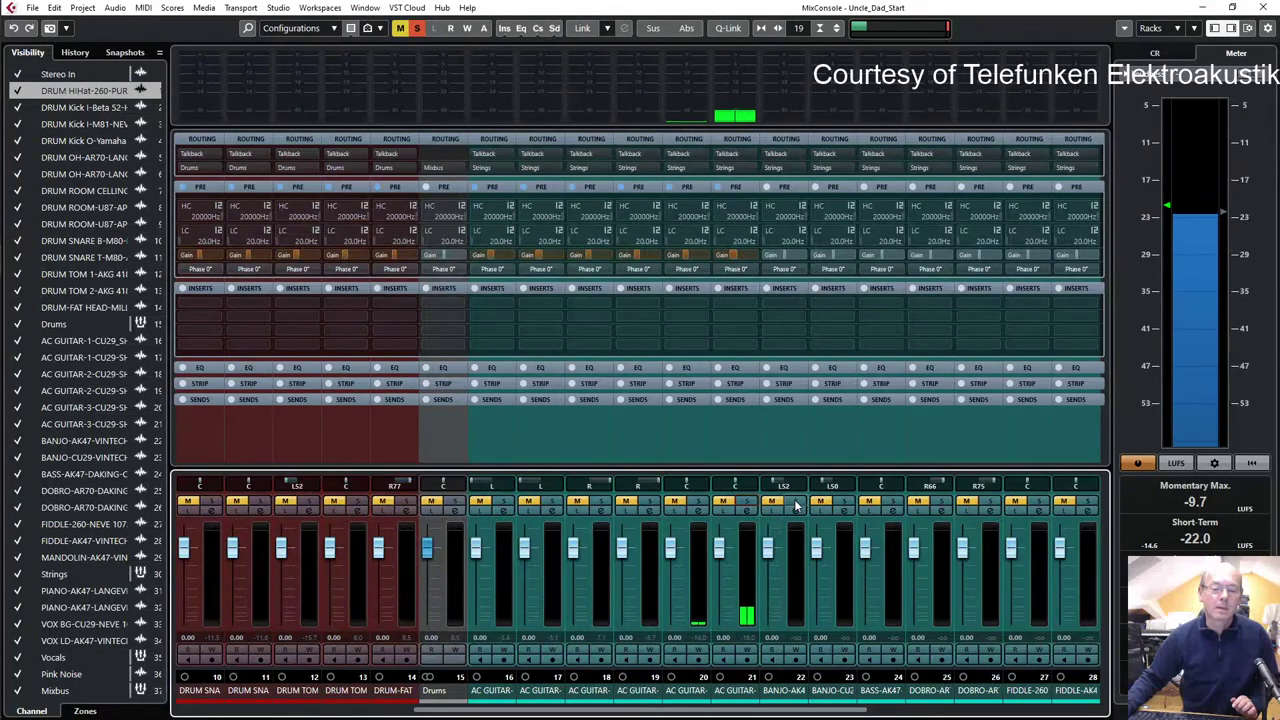
pyautogui.click(795, 501)
pyautogui.moveTo(785, 256); pyautogui.dragTo(776, 262)
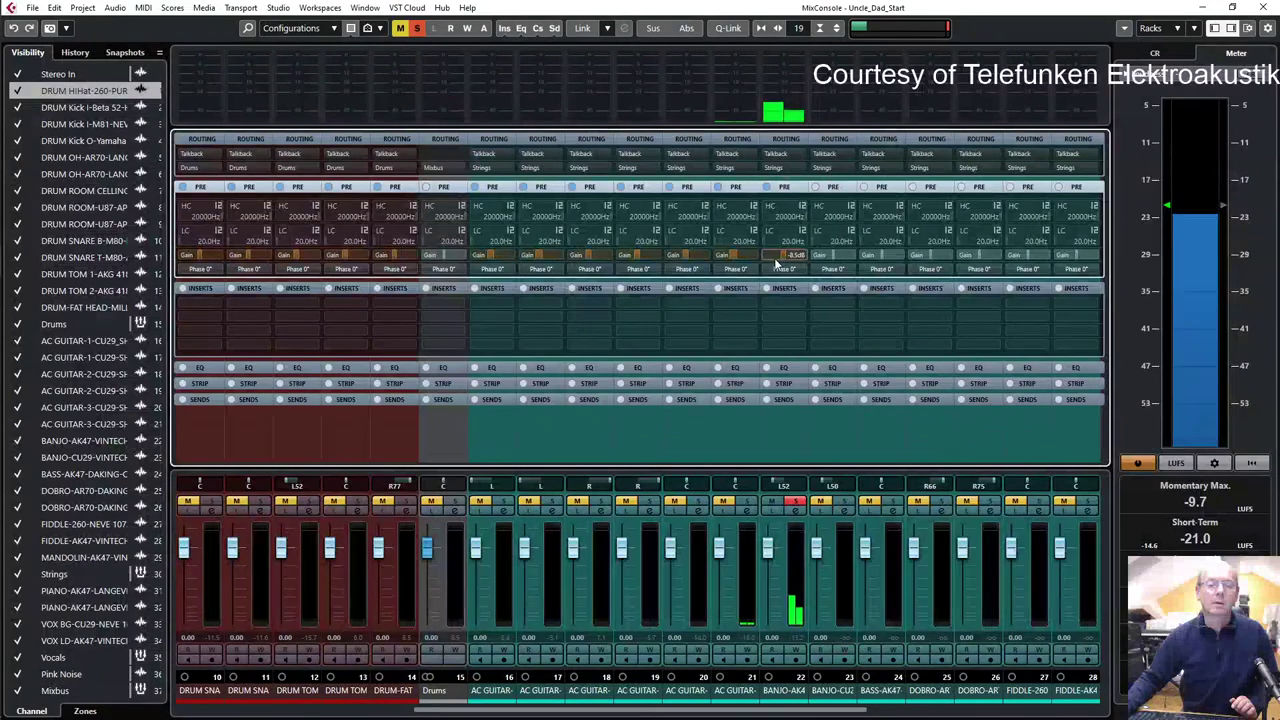
pyautogui.click(844, 501)
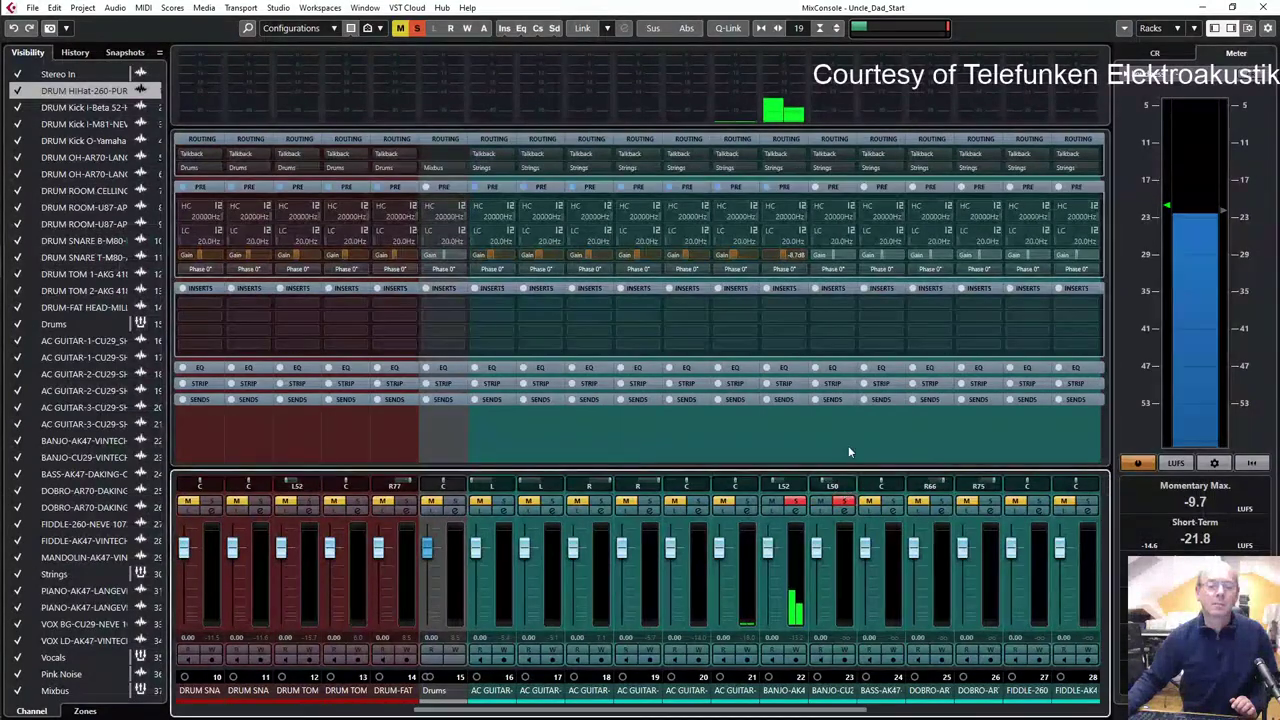
pyautogui.click(793, 505)
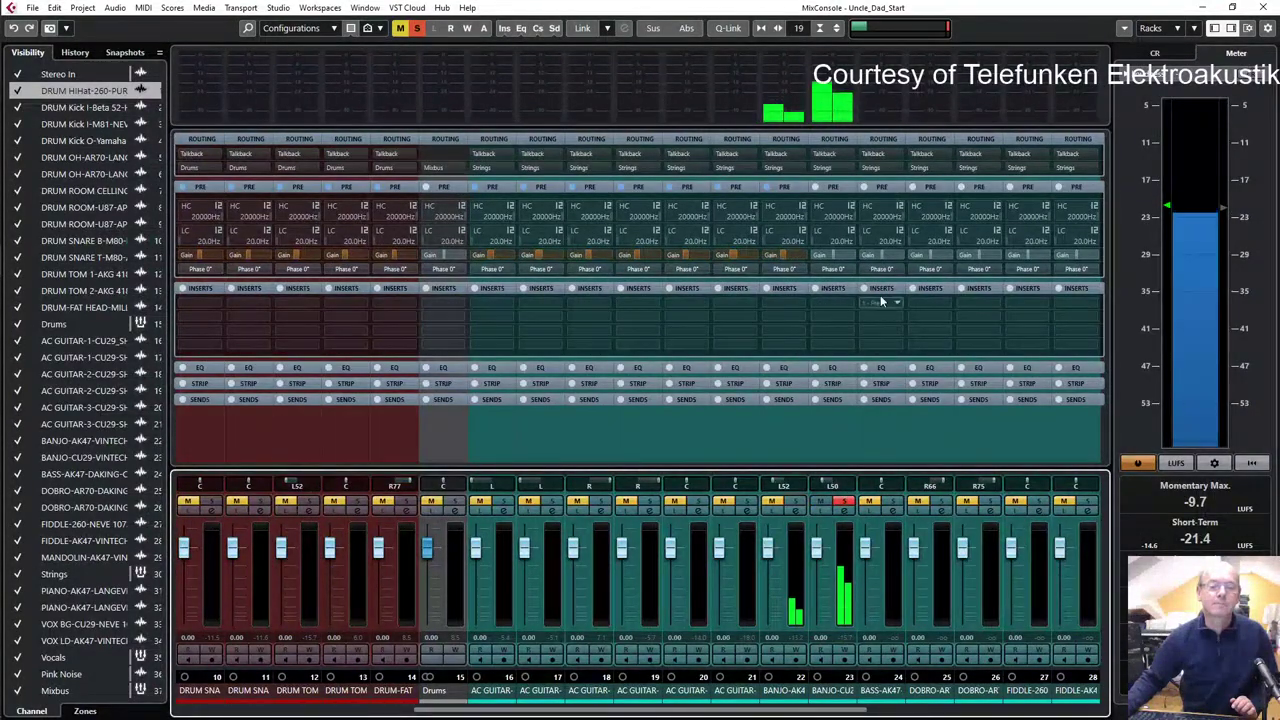
pyautogui.click(835, 256)
pyautogui.scroll(-1, 835, 260)
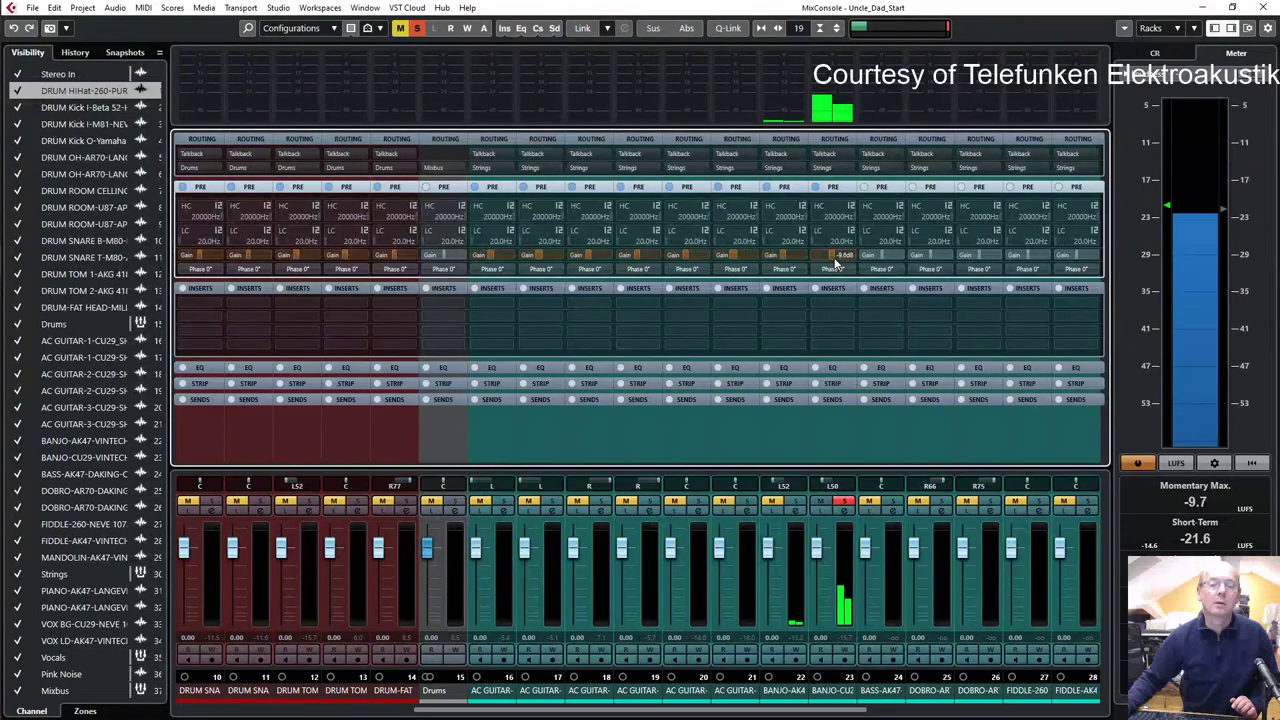
pyautogui.scroll(-1, 836, 260)
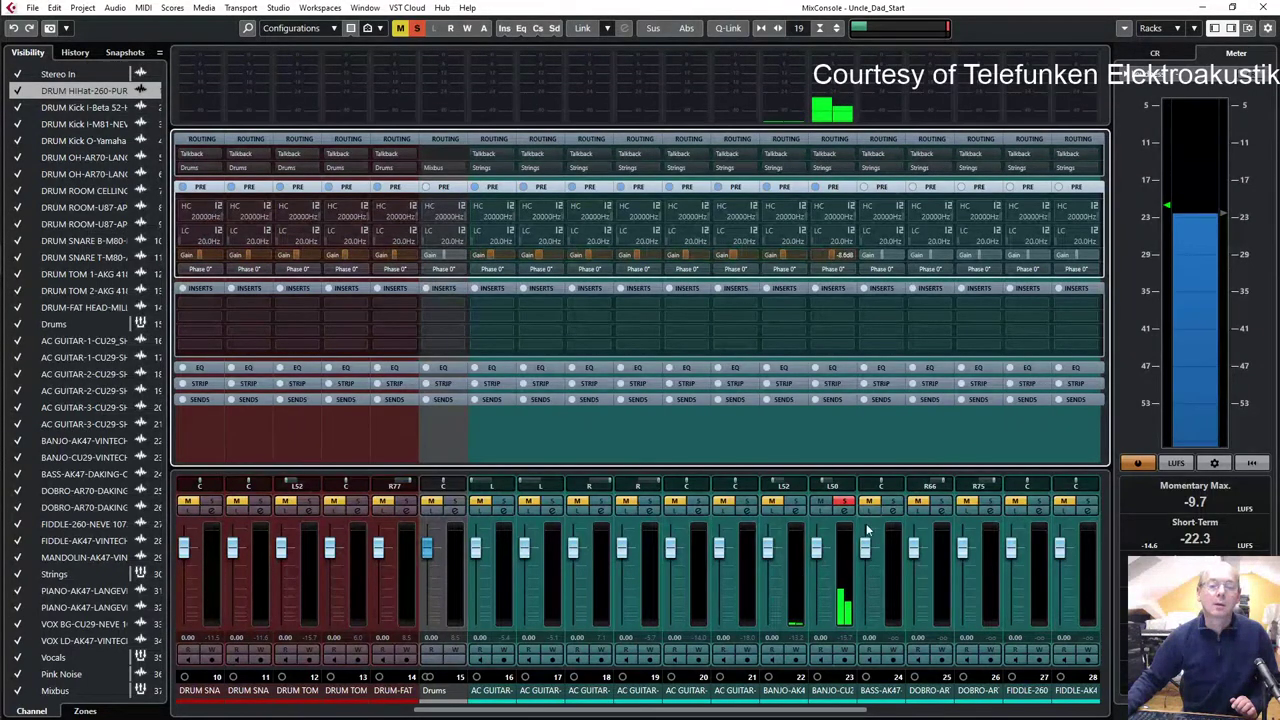
# - Switch the solo from the second BANJO to the BASS channel, lower its pre gain to match the reference loudness, and unsolo it
pyautogui.click(844, 501)
pyautogui.click(893, 501)
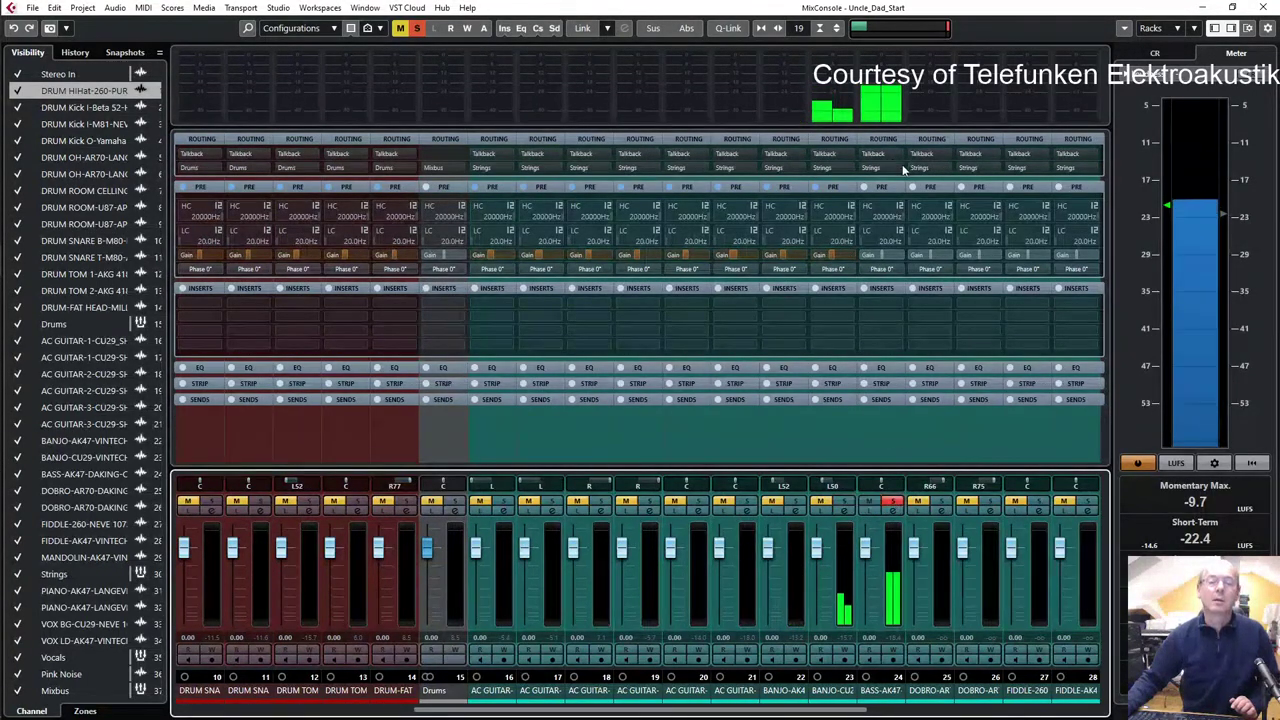
pyautogui.click(884, 256)
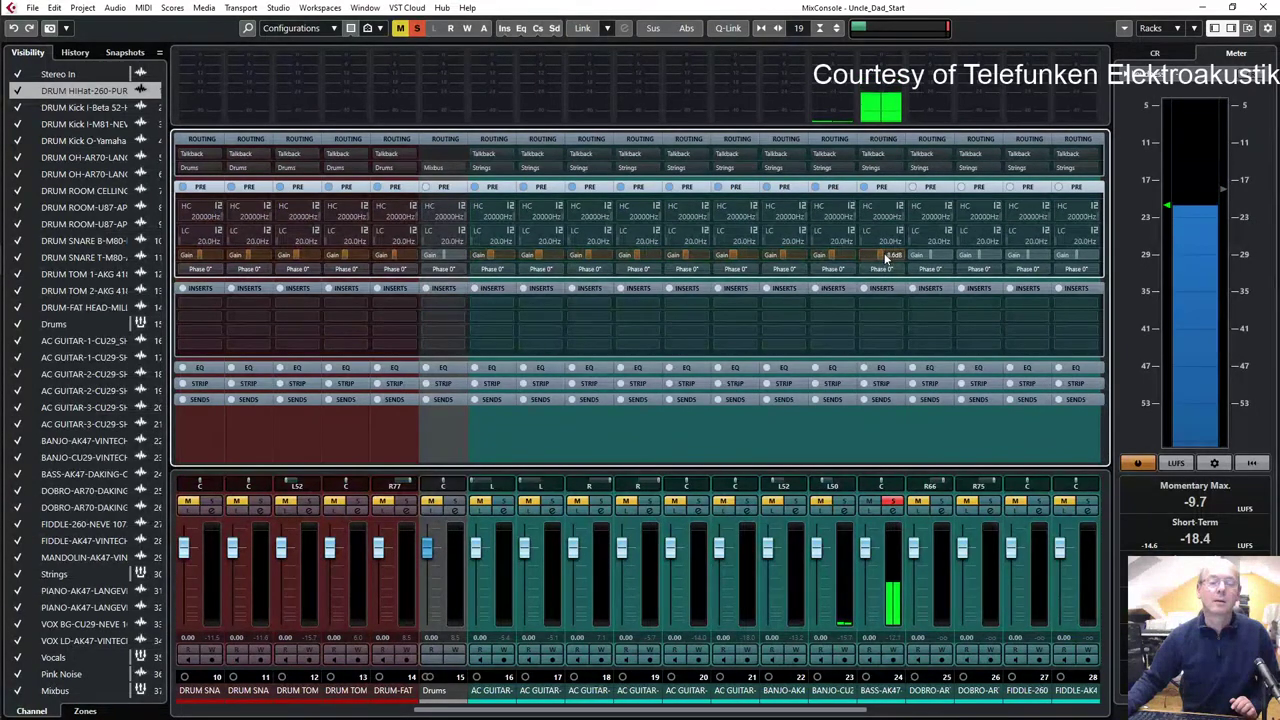
pyautogui.click(893, 501)
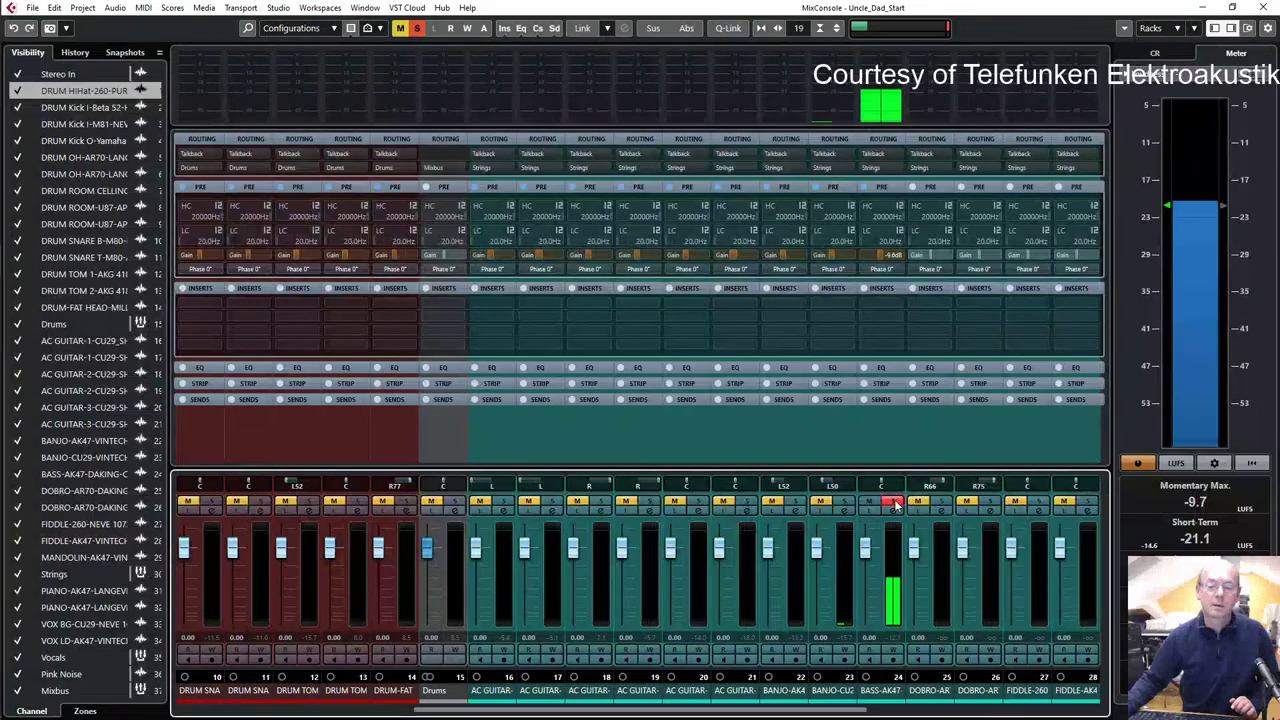
# - Solo the two DOBRO channels one at a time, lowering pre gain to about -8.8 dB on channel 25 and -8.6 dB on channel 26
pyautogui.click(940, 502)
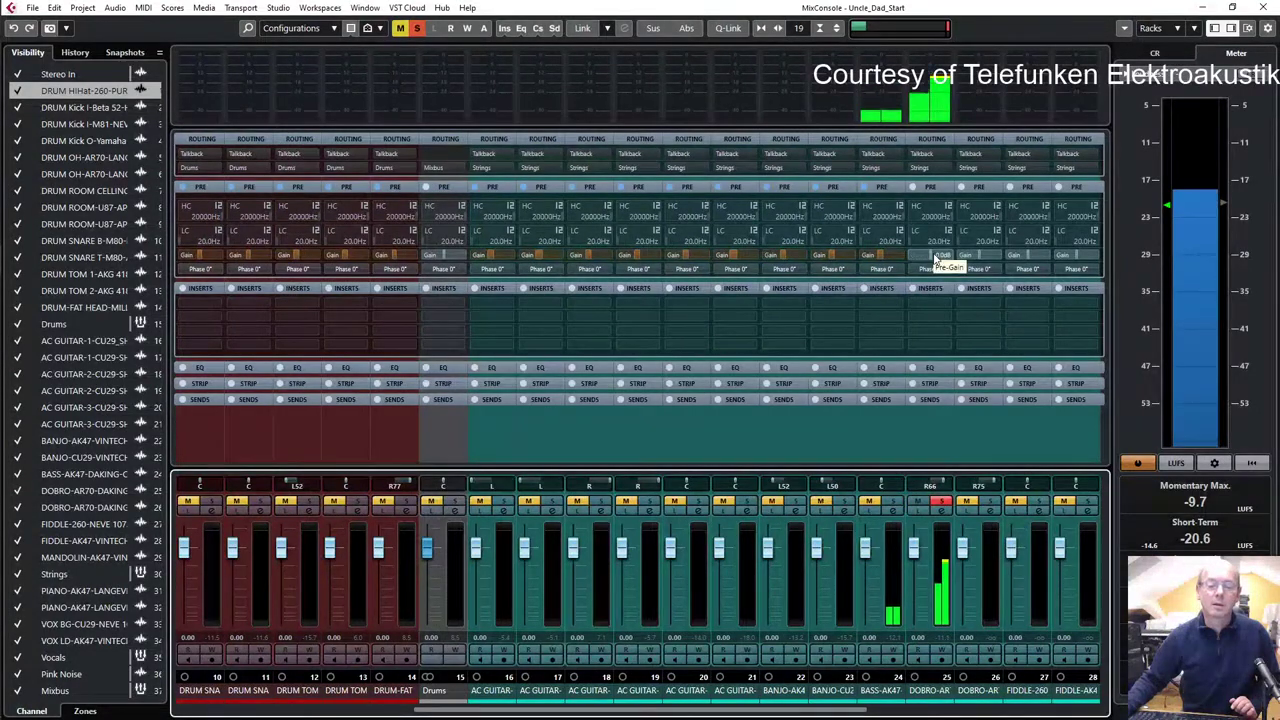
pyautogui.click(933, 256)
pyautogui.scroll(-3, 933, 258)
pyautogui.scroll(-4, 932, 257)
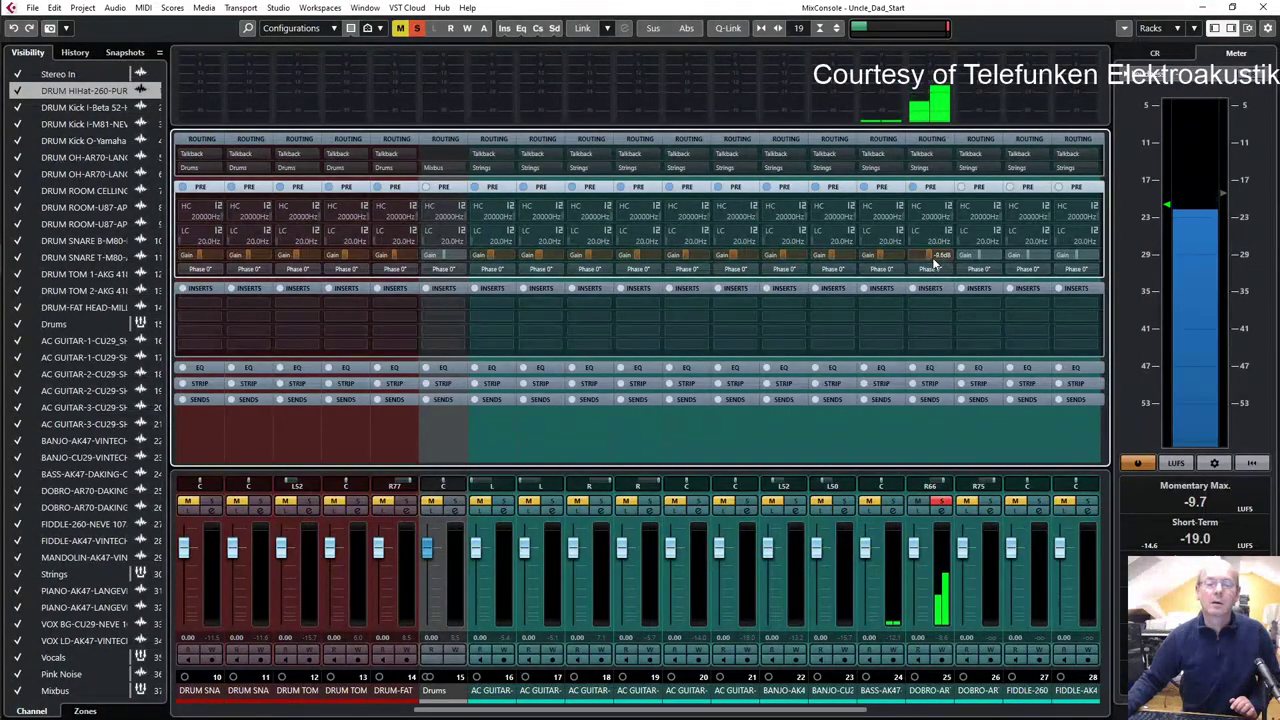
pyautogui.click(941, 502)
pyautogui.click(992, 502)
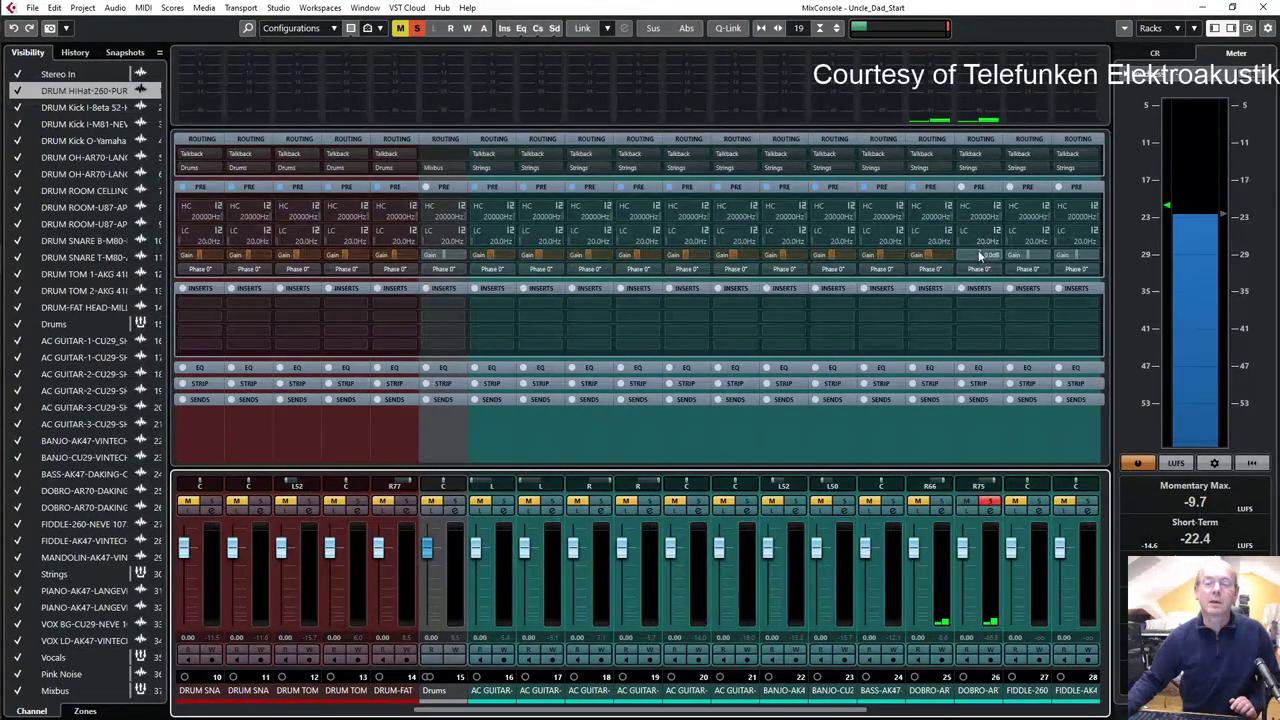
pyautogui.scroll(-3, 979, 256)
pyautogui.scroll(-8, 978, 262)
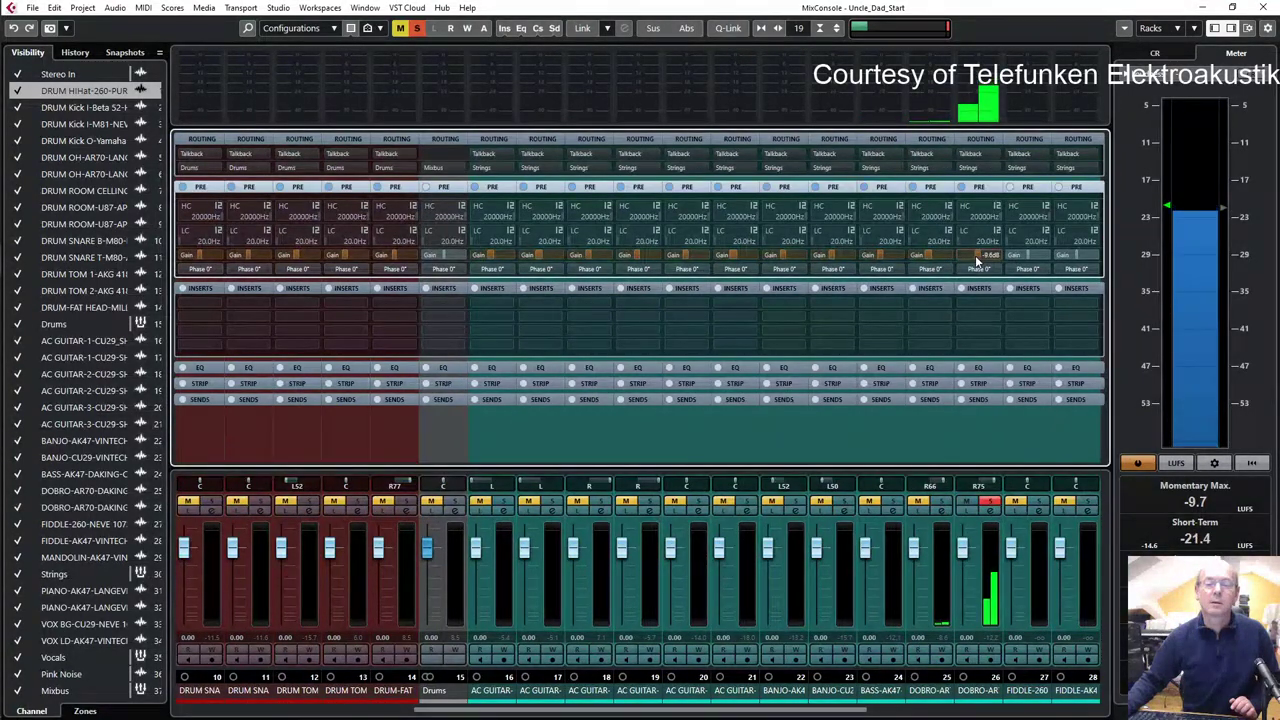
# - Solo the two FIDDLE channels one at a time, lowering pre gain to about -6.7 dB on channel 27 and -7.7 dB on channel 28
pyautogui.click(827, 710)
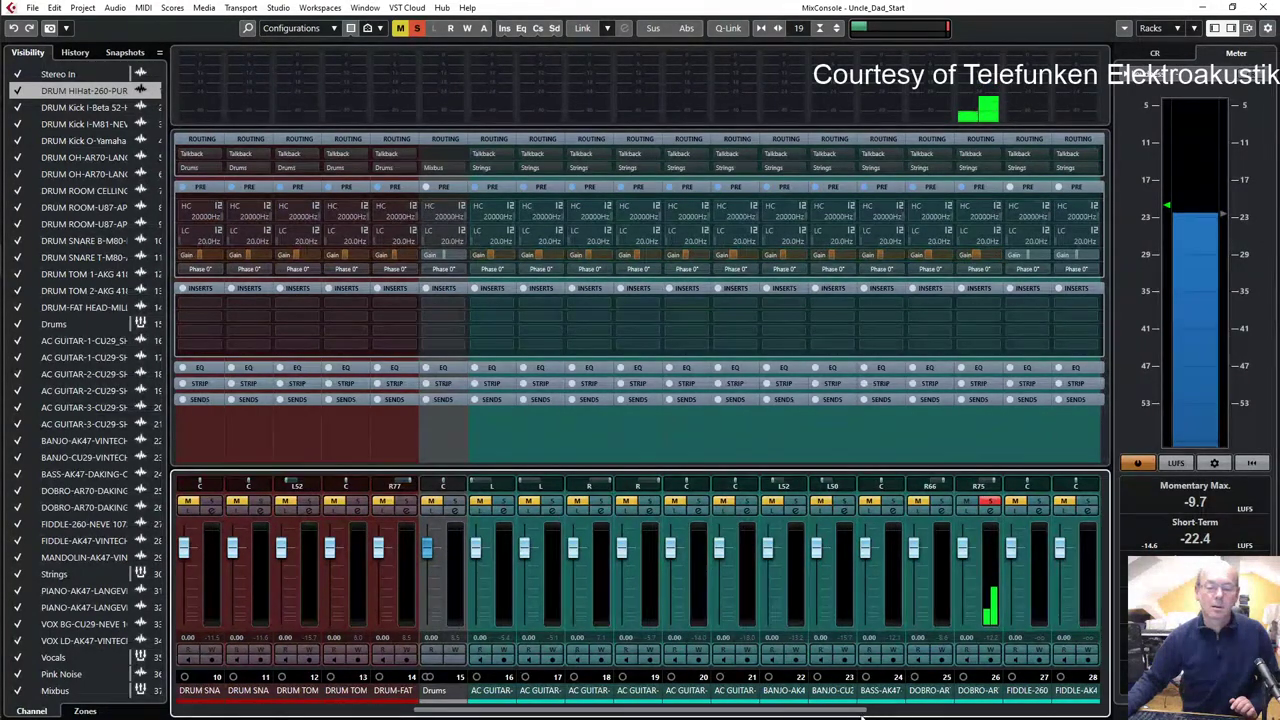
pyautogui.moveTo(862, 716); pyautogui.dragTo(1000, 710)
pyautogui.hscroll(1, 1062, 716)
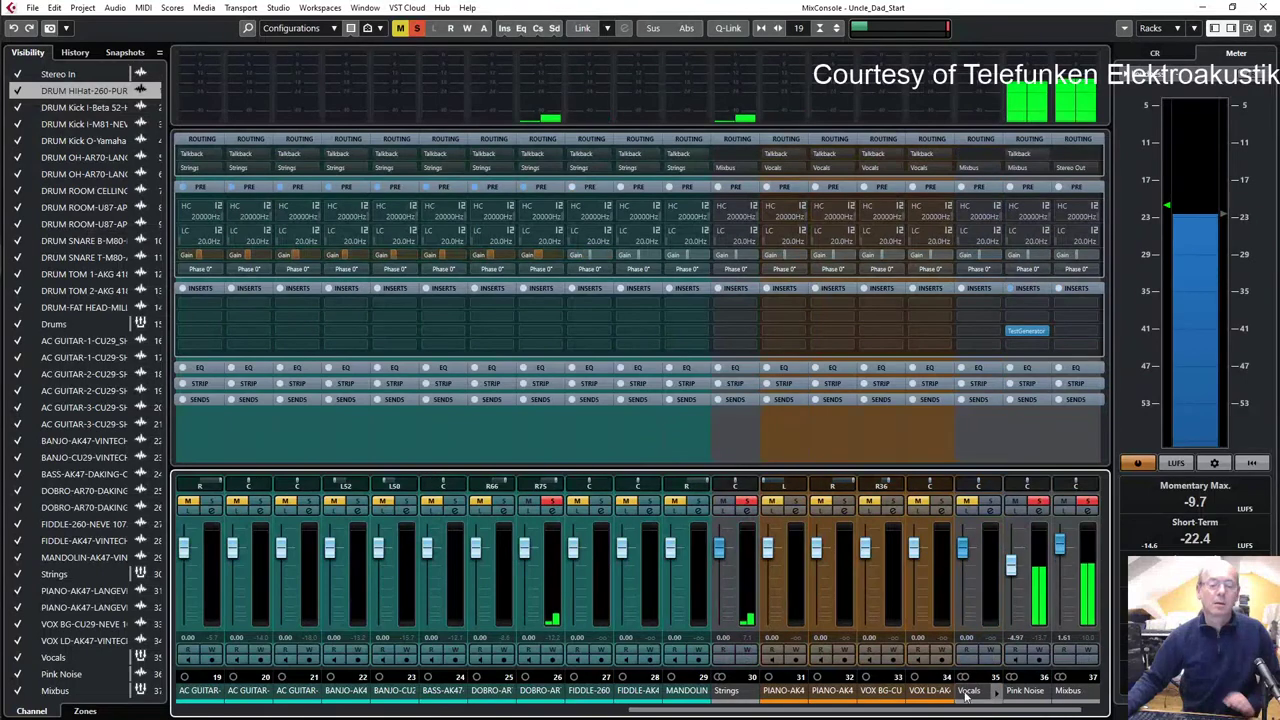
pyautogui.click(607, 502)
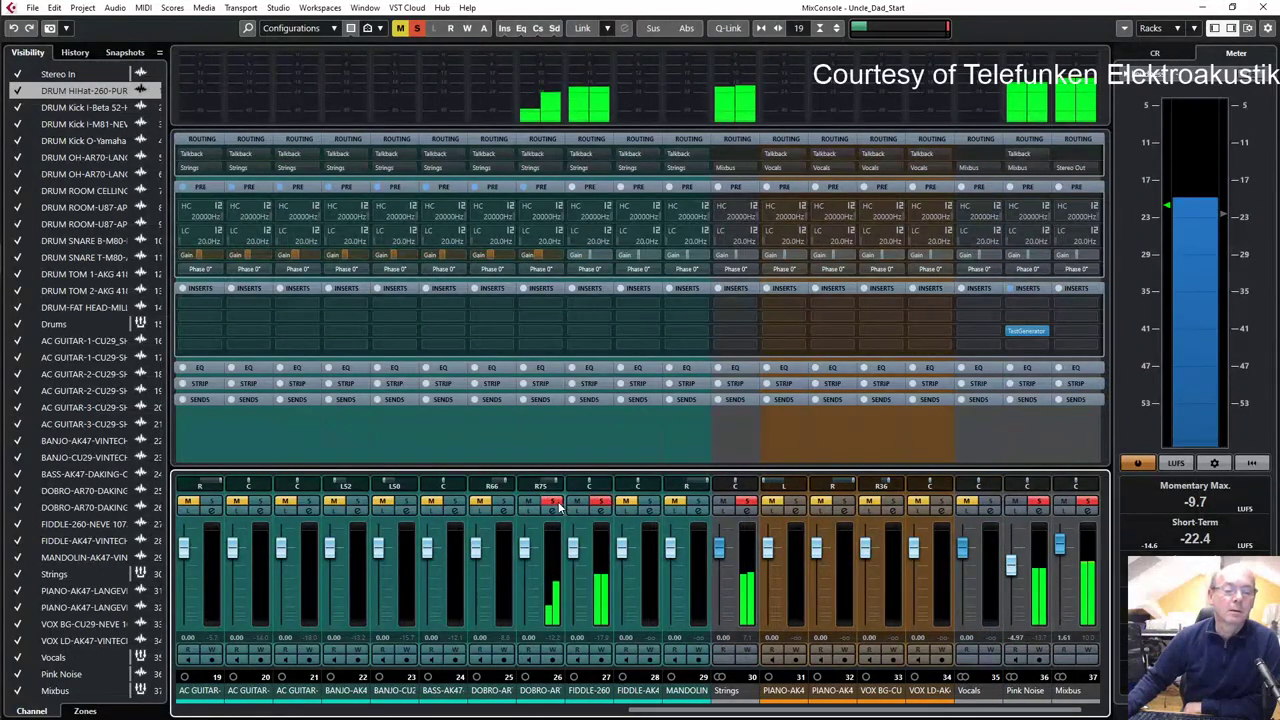
pyautogui.scroll(-3, 583, 256)
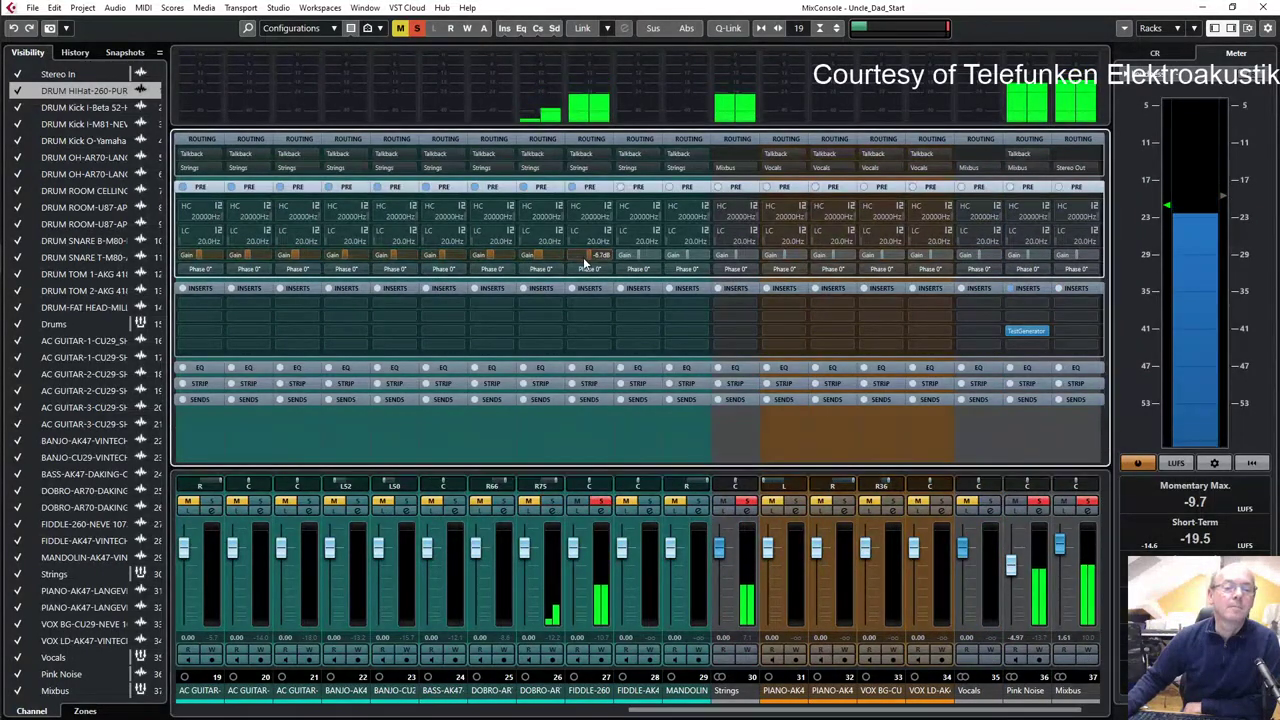
pyautogui.click(648, 503)
pyautogui.scroll(-3, 623, 252)
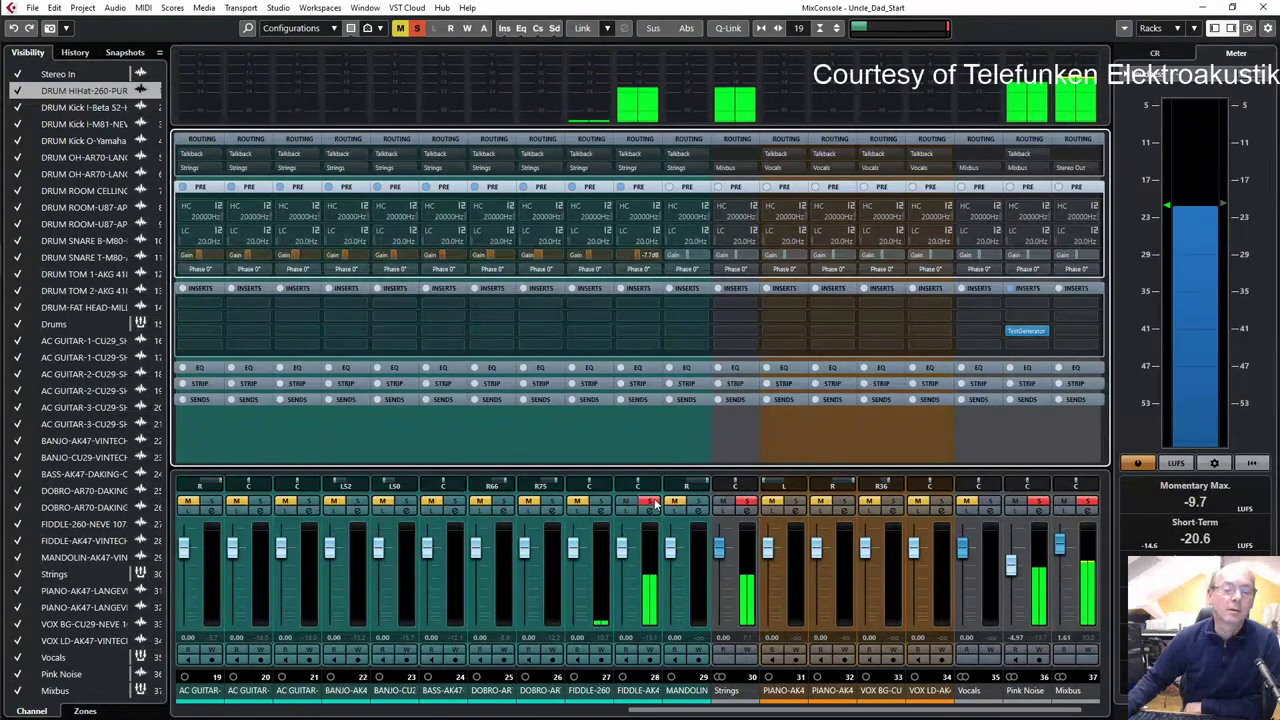
# - Switch the solo from the second FIDDLE to the MANDOLIN channel and lower its pre gain to about -8.6 dB
pyautogui.click(697, 502)
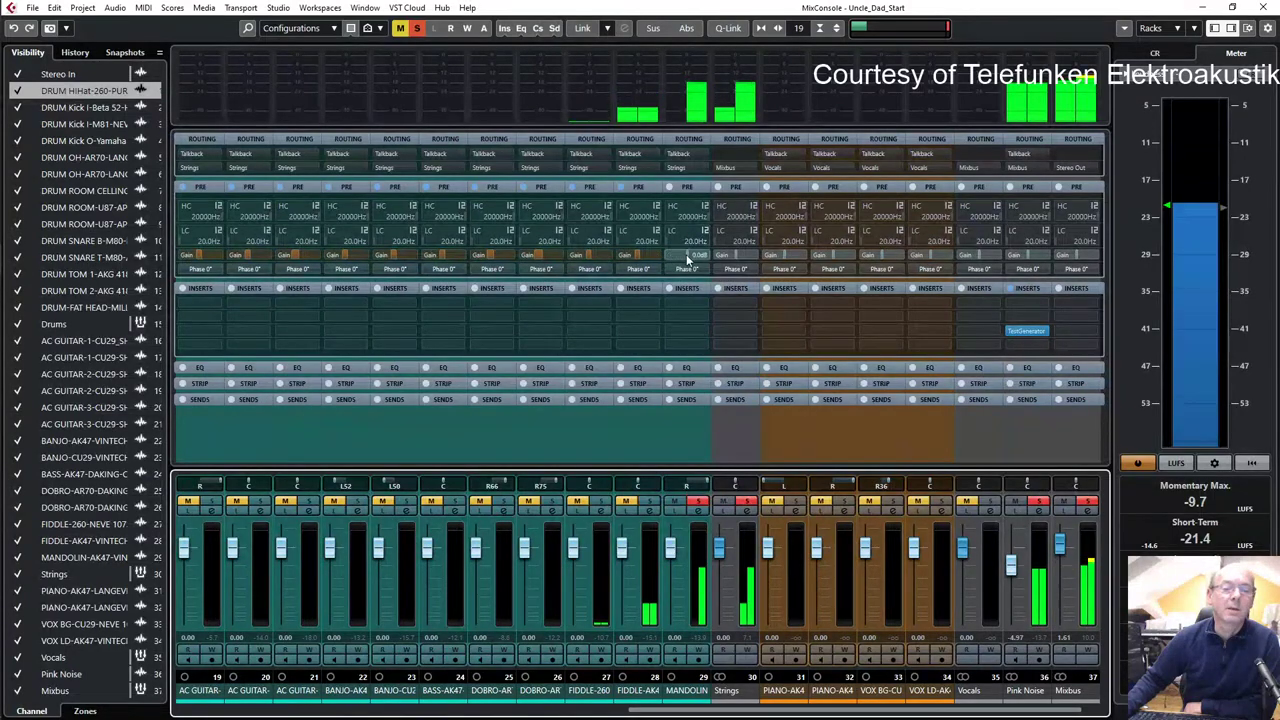
pyautogui.scroll(-3, 684, 254)
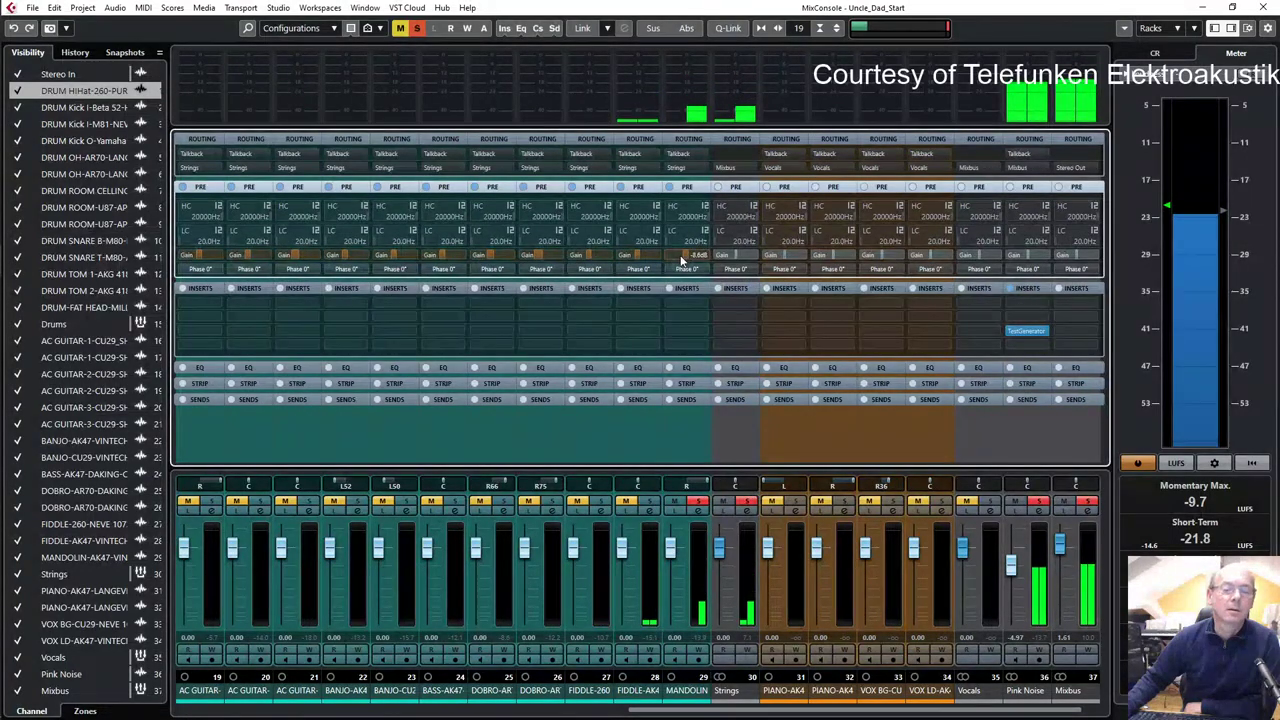
pyautogui.scroll(-6, 684, 256)
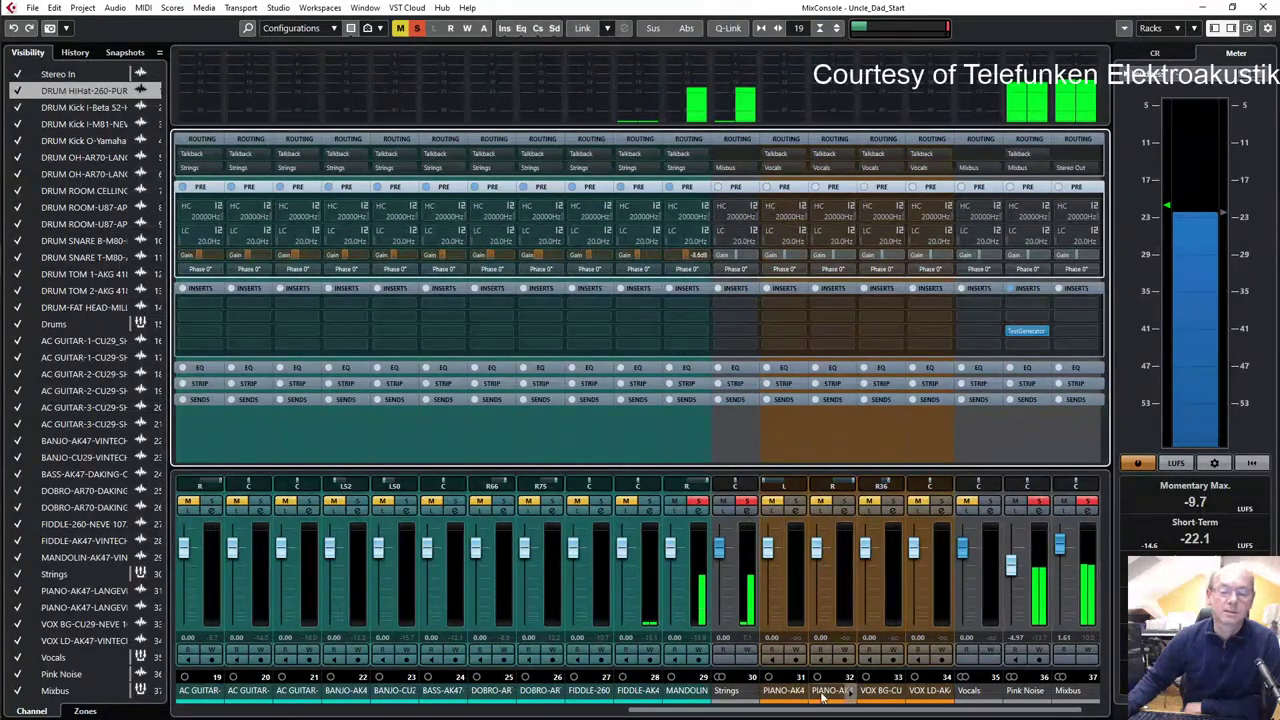
# - Solo the two PIANO channels one at a time, lowering pre gain to about -9.8 dB on channel 31 and -7.7 dB on channel 32
pyautogui.click(795, 504)
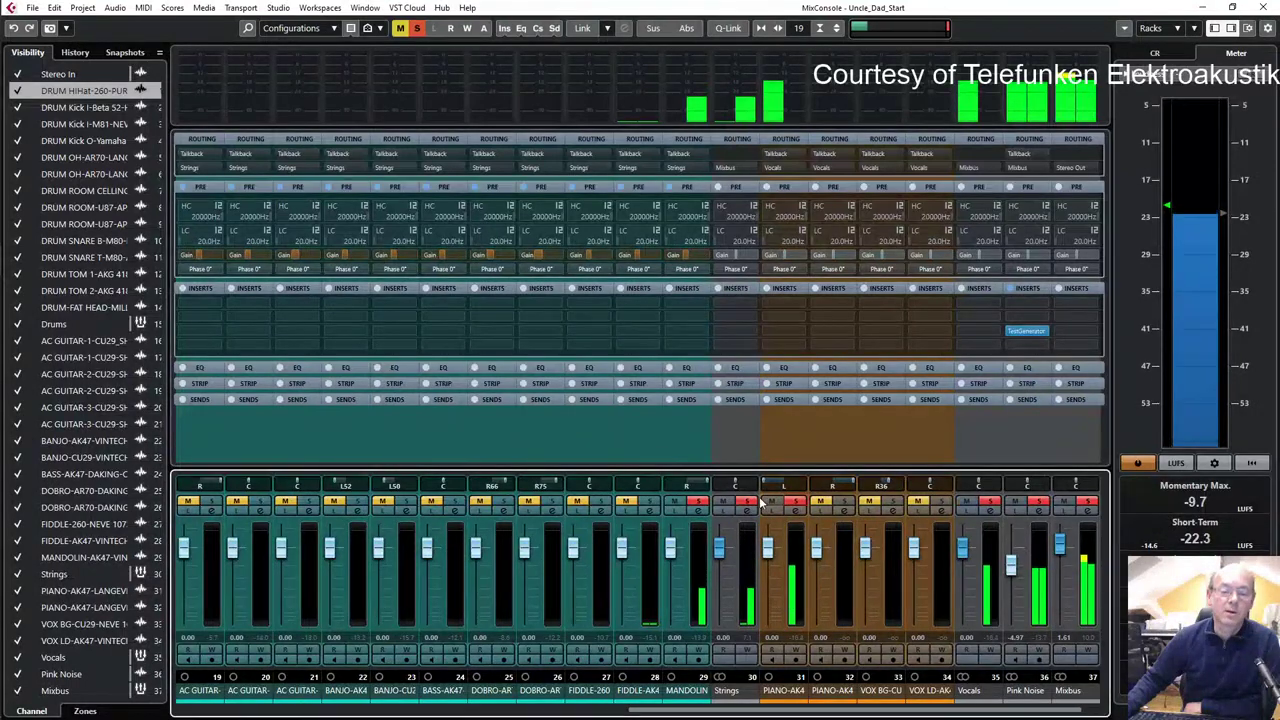
pyautogui.click(702, 507)
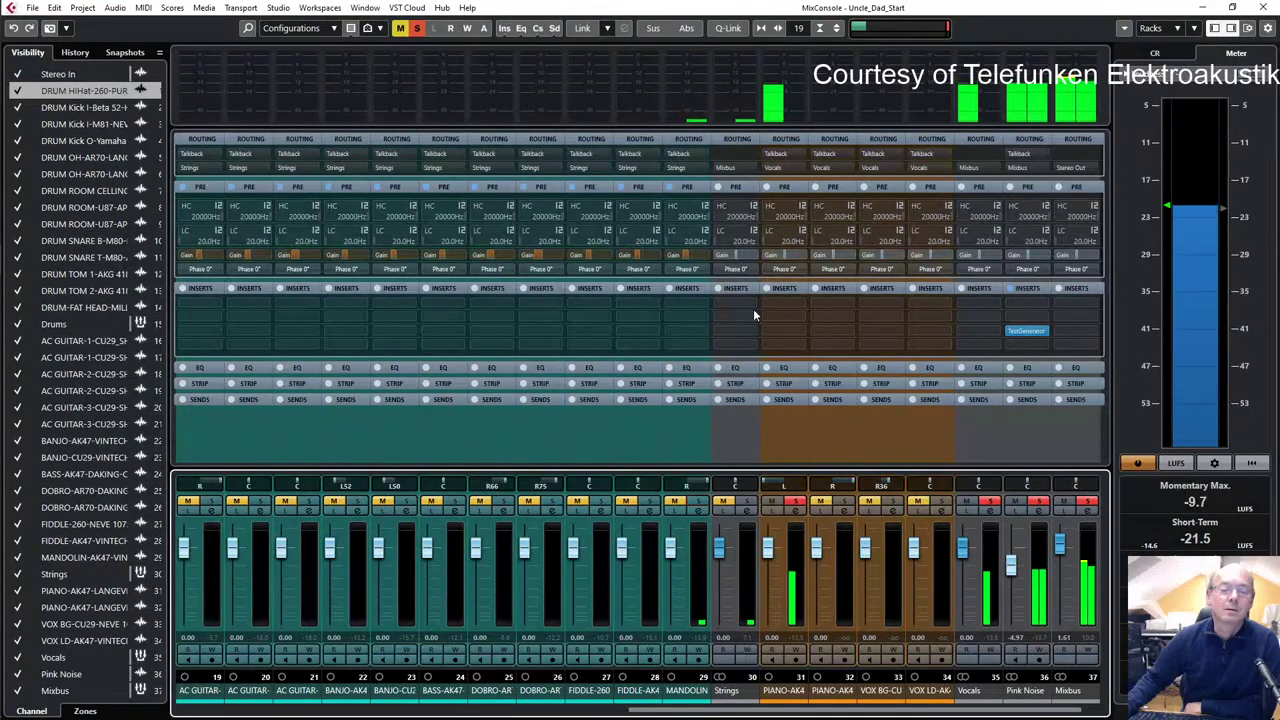
pyautogui.click(775, 255)
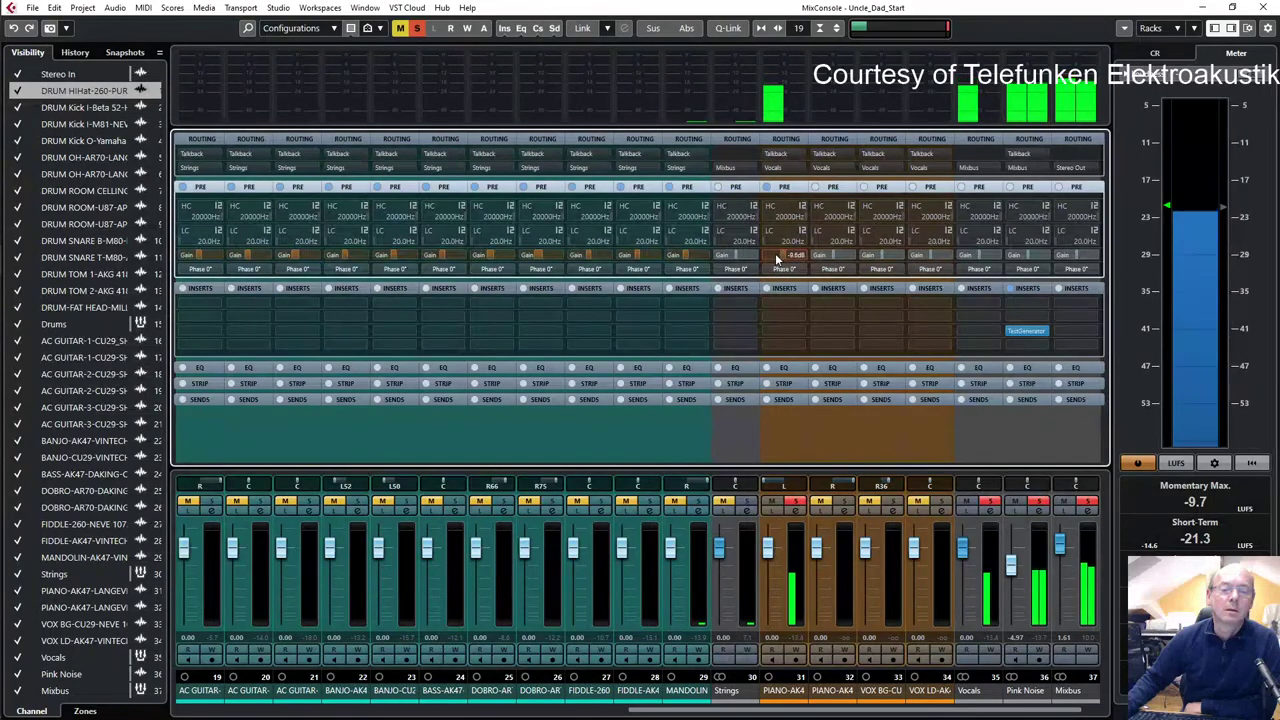
pyautogui.click(847, 503)
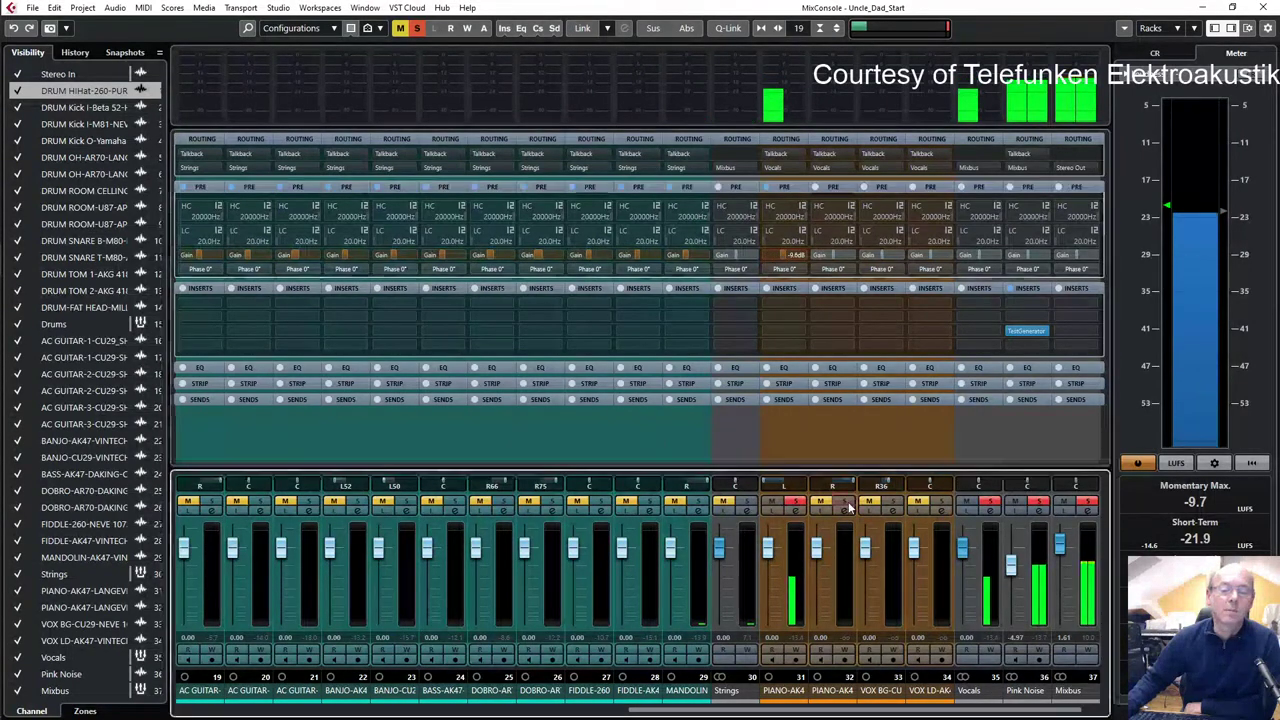
pyautogui.click(796, 503)
pyautogui.scroll(-2, 821, 256)
pyautogui.scroll(-6, 821, 256)
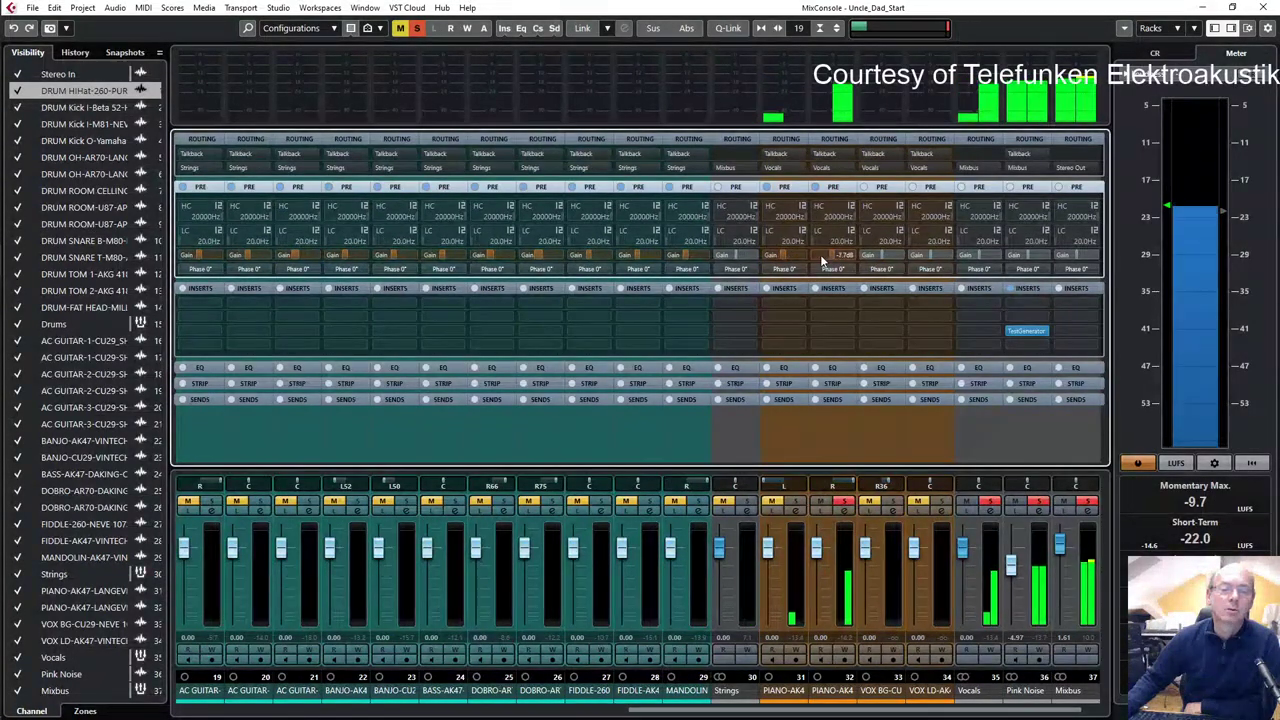
# - Switch the solo from the second PIANO to the VOX LD channel and check in the project window where the lead vocal sings
pyautogui.click(846, 505)
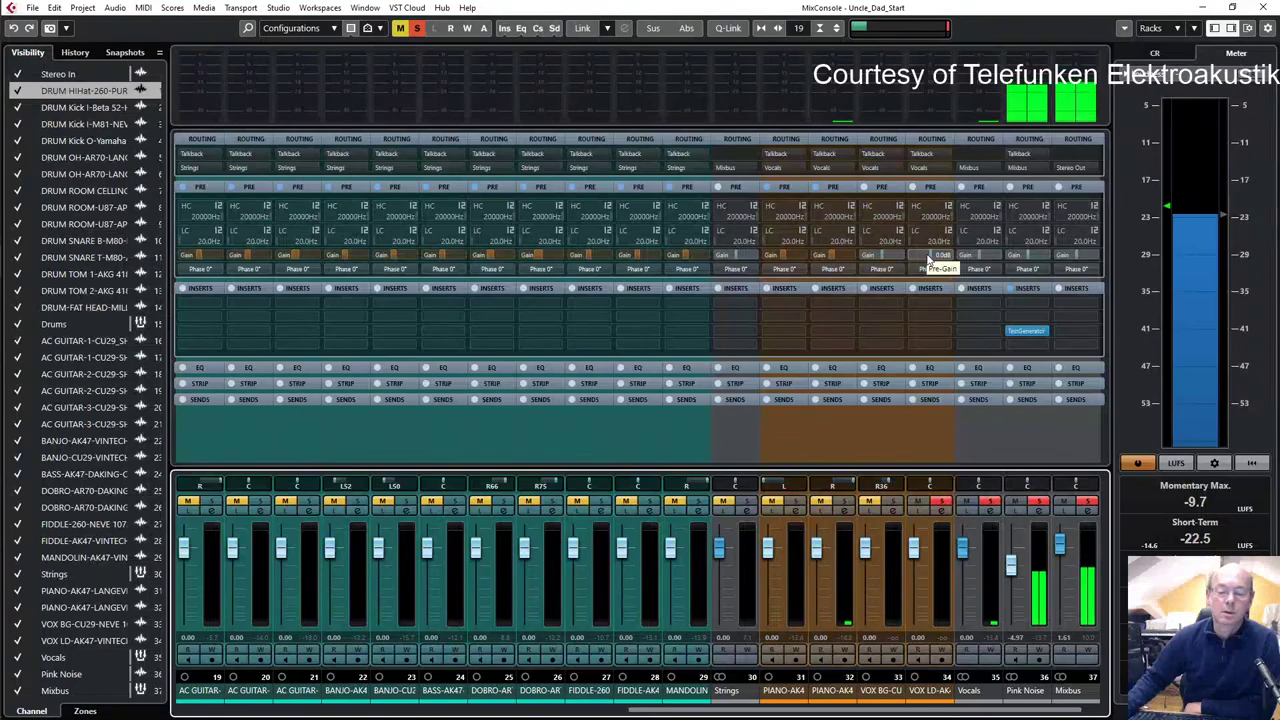
pyautogui.press('F3')
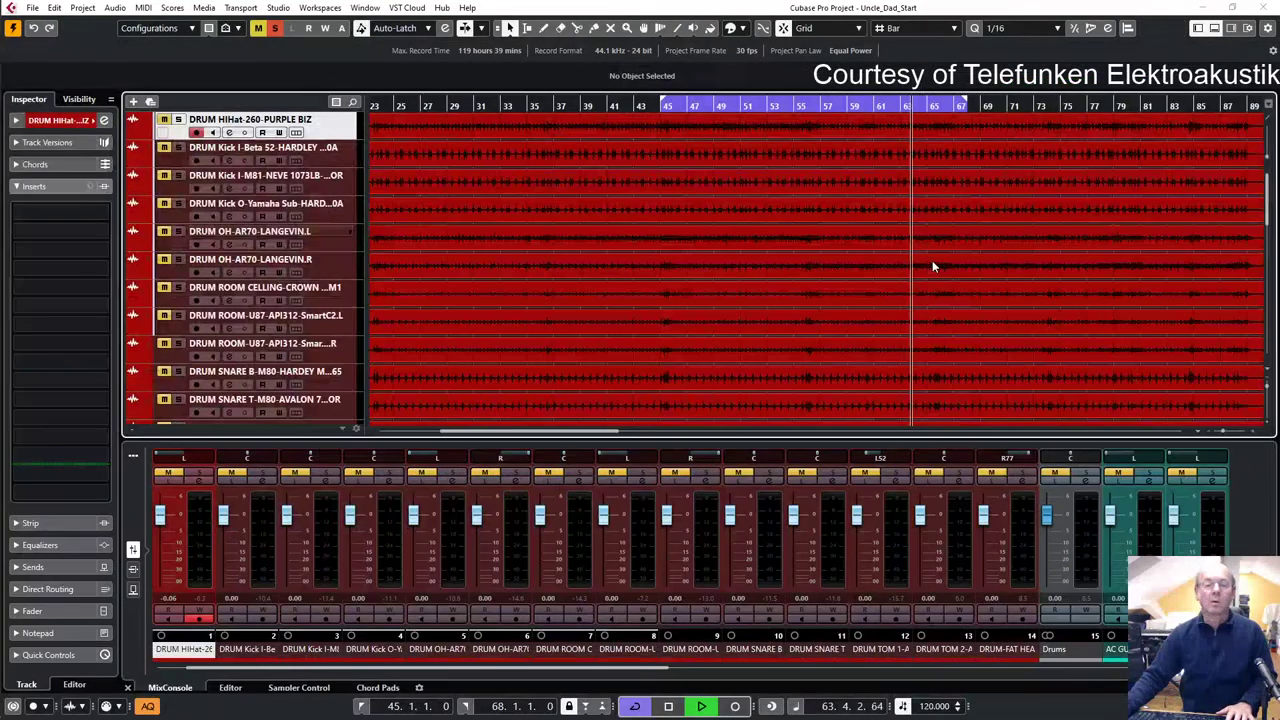
pyautogui.scroll(-15, 932, 260)
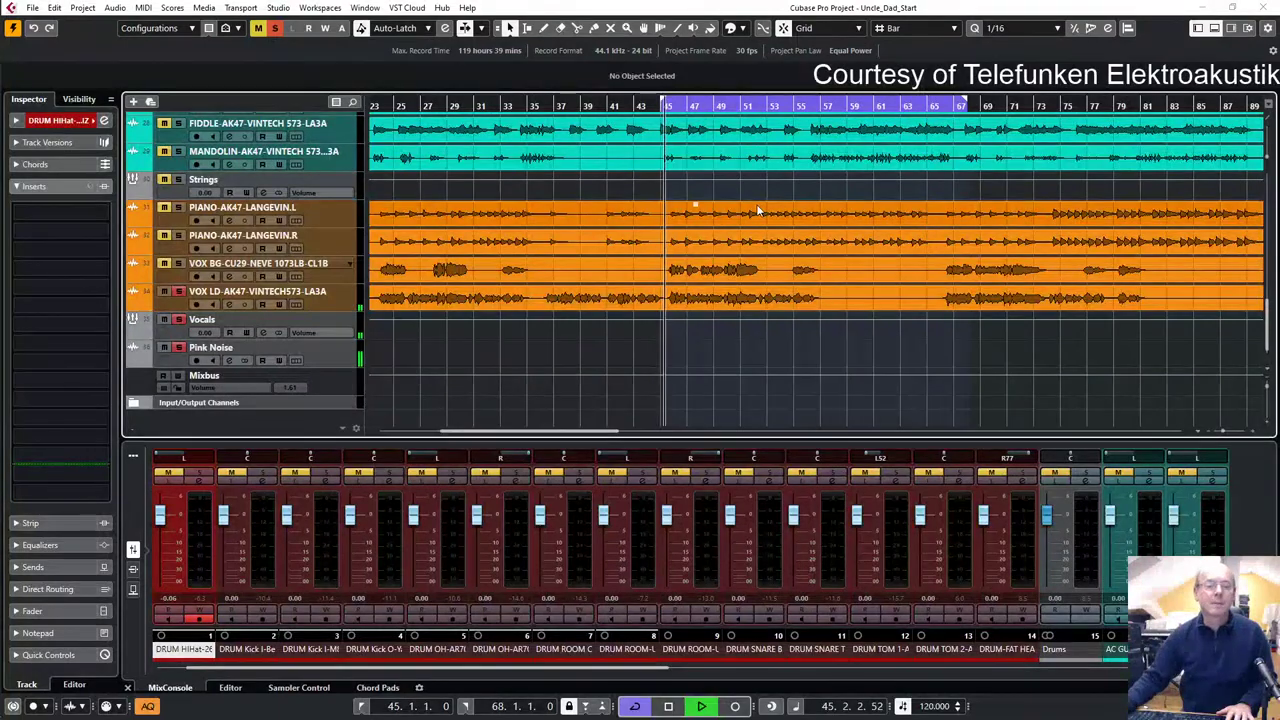
pyautogui.press('F3')
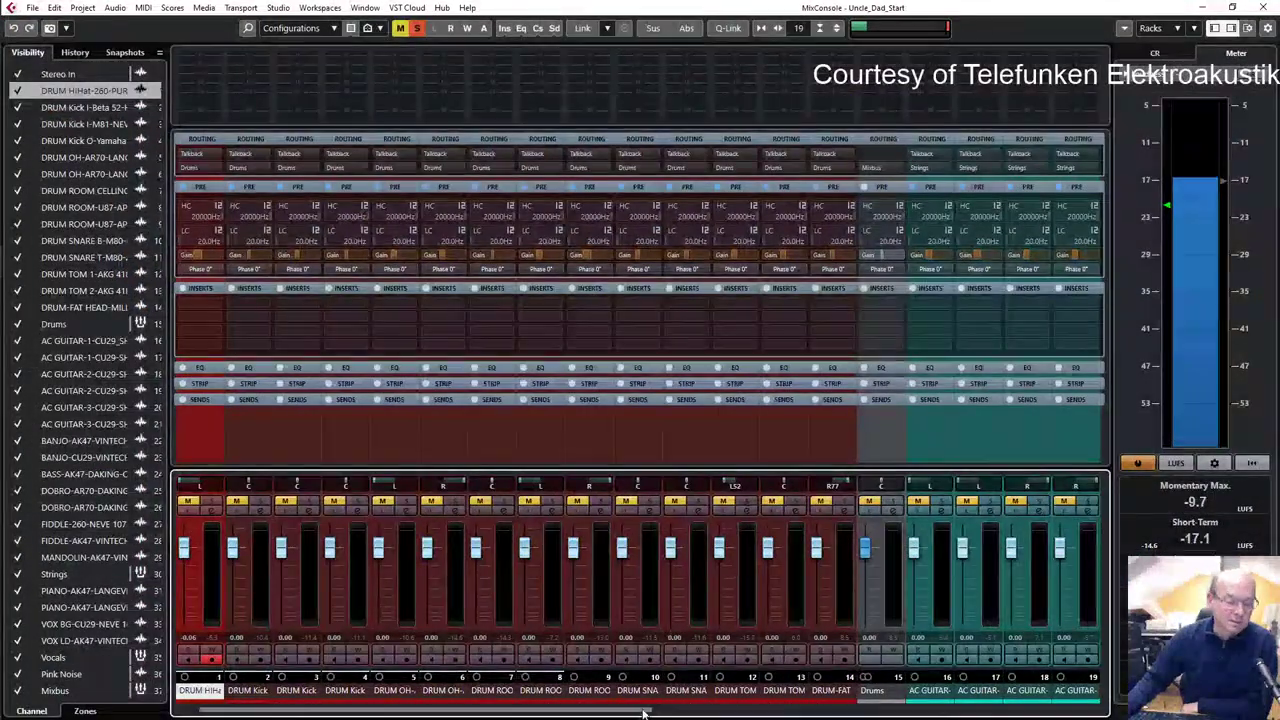
# - Lower the pre gain of the soloed VOX LD channel to about -11.5 dB
pyautogui.moveTo(645, 713); pyautogui.dragTo(1095, 713)
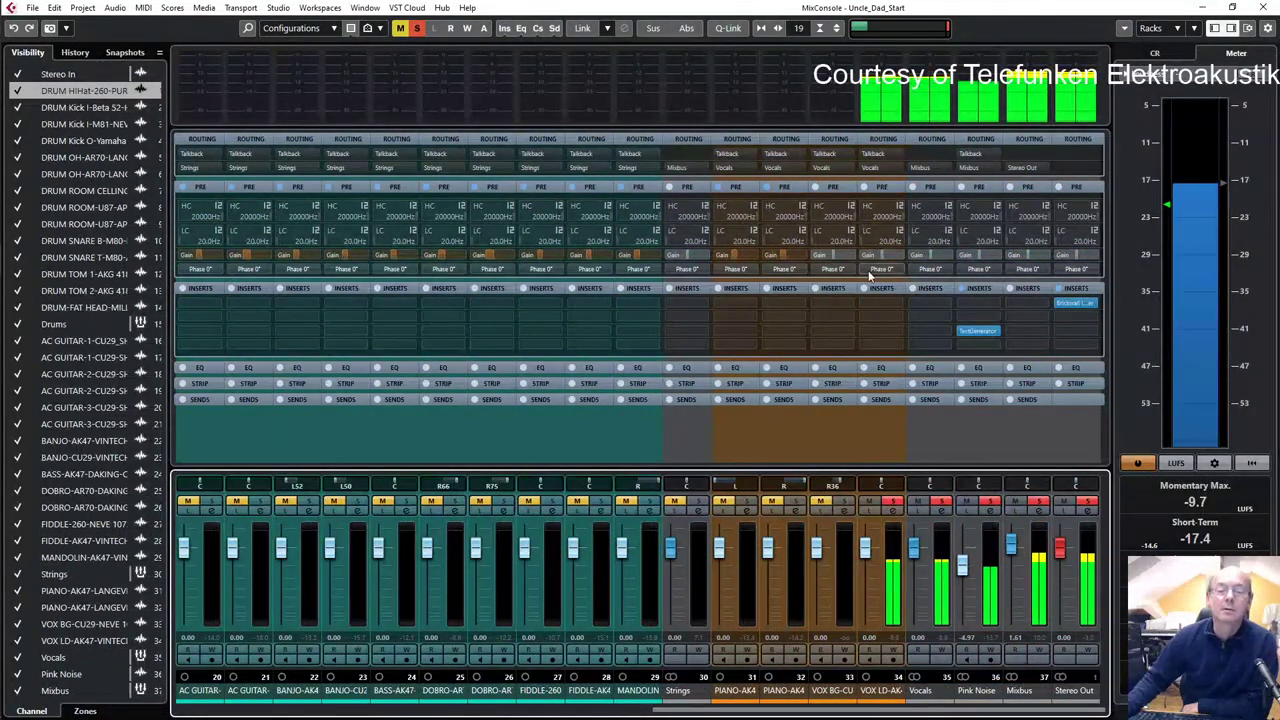
pyautogui.moveTo(883, 254); pyautogui.dragTo(881, 256)
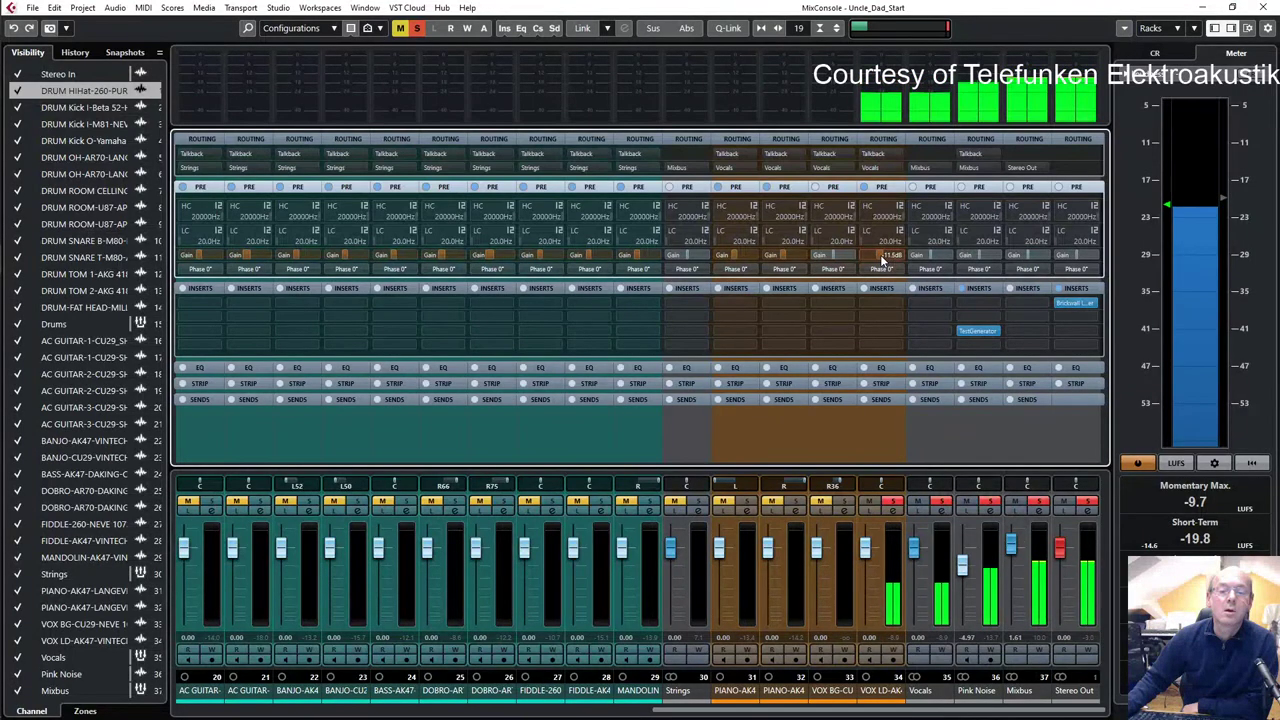
pyautogui.click(893, 511)
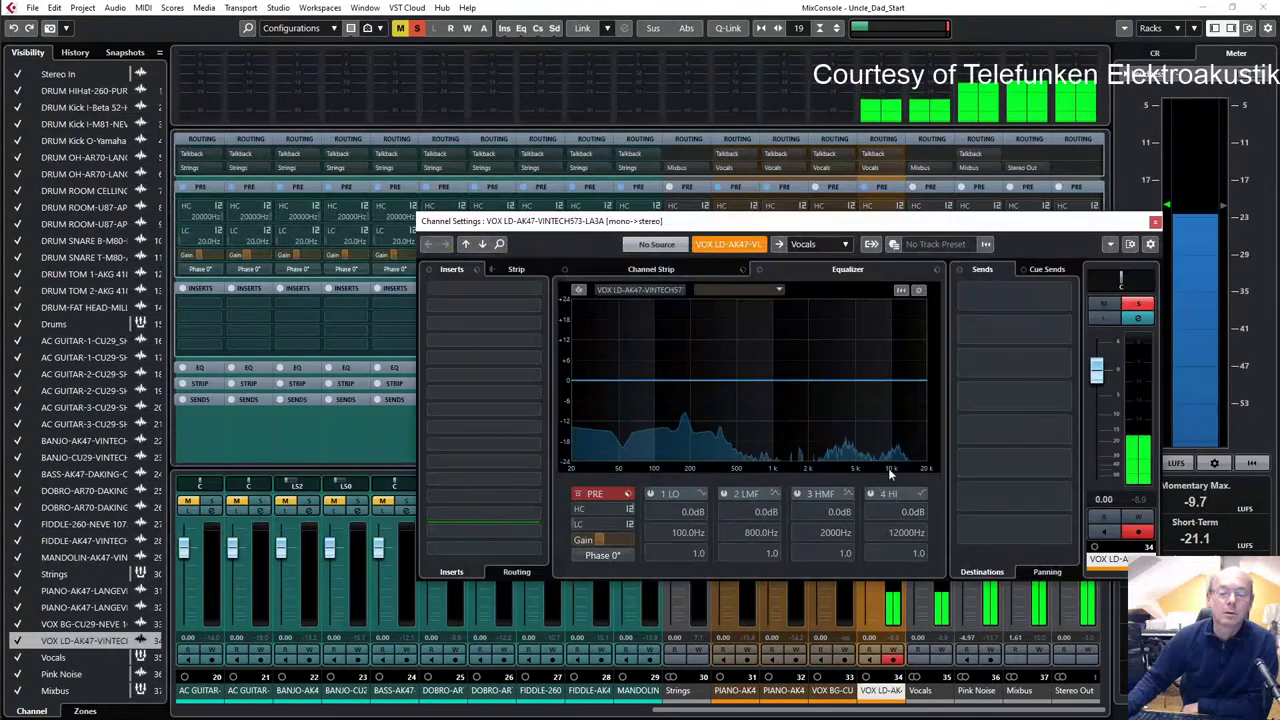
pyautogui.click(1155, 222)
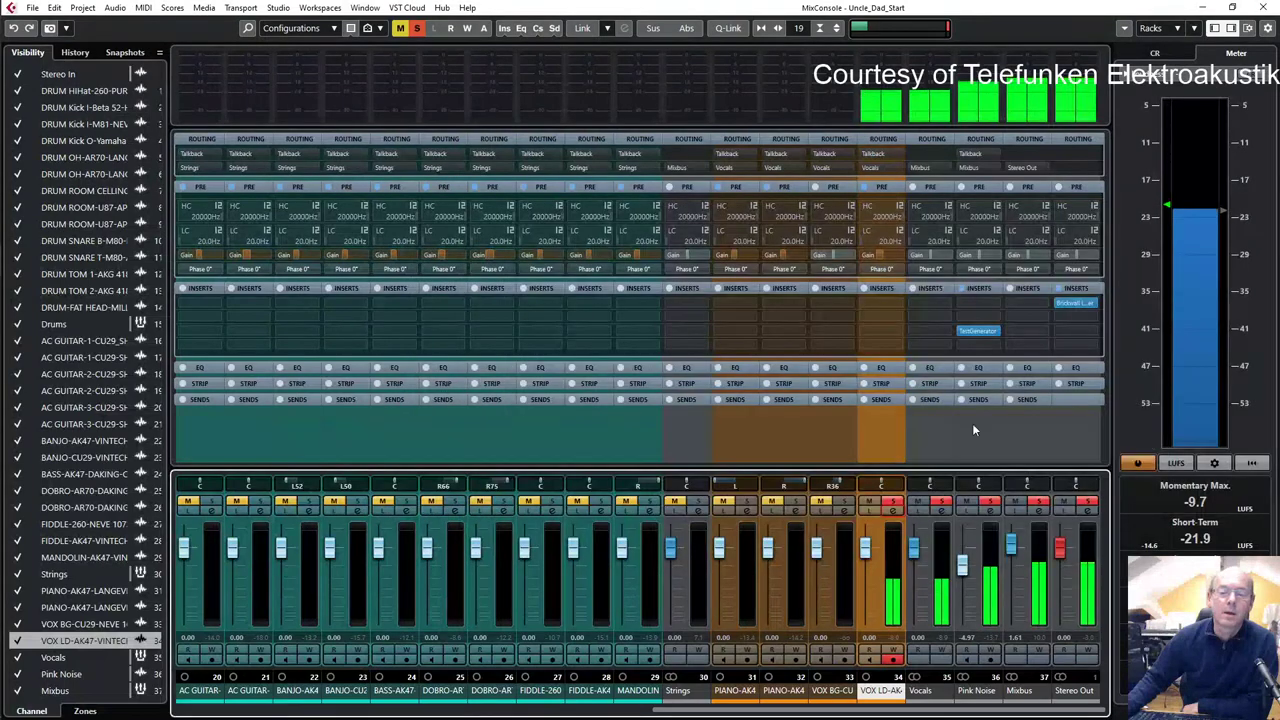
# - Switch the solo from VOX LD to the VOX BG channel and lower its pre gain to match the reference loudness
pyautogui.click(896, 502)
pyautogui.click(844, 502)
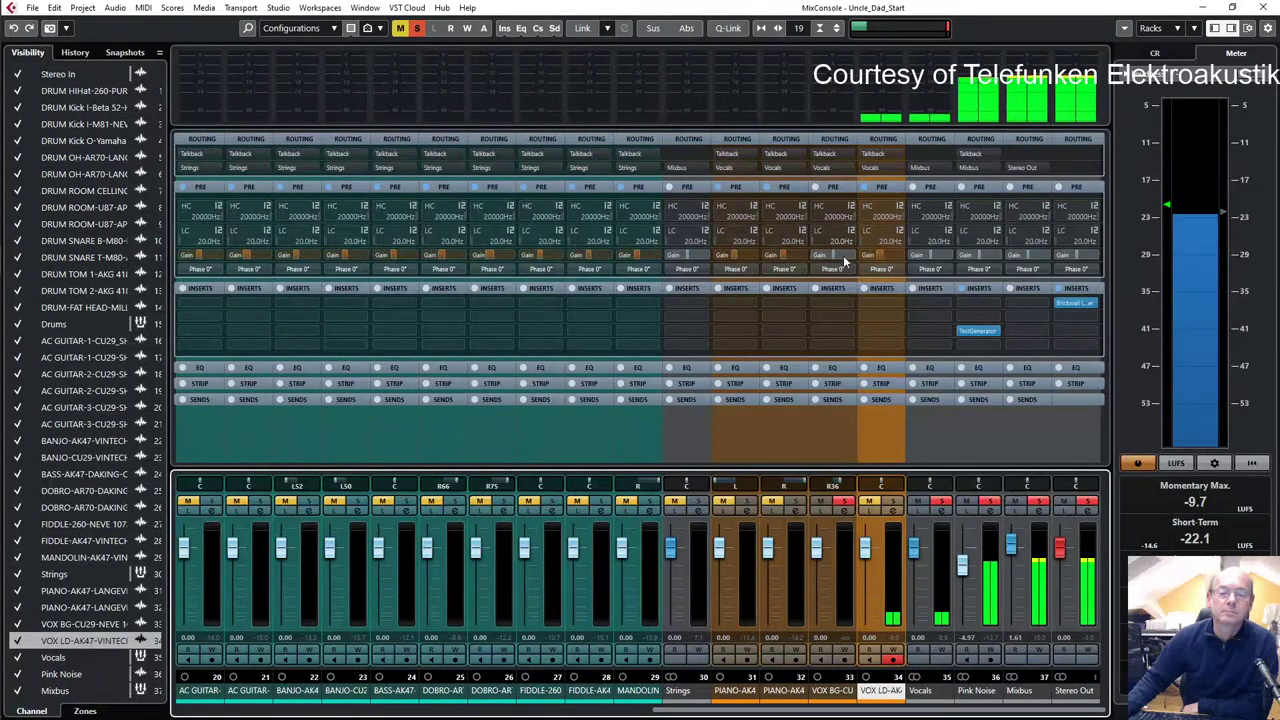
pyautogui.click(844, 259)
pyautogui.scroll(-4, 844, 258)
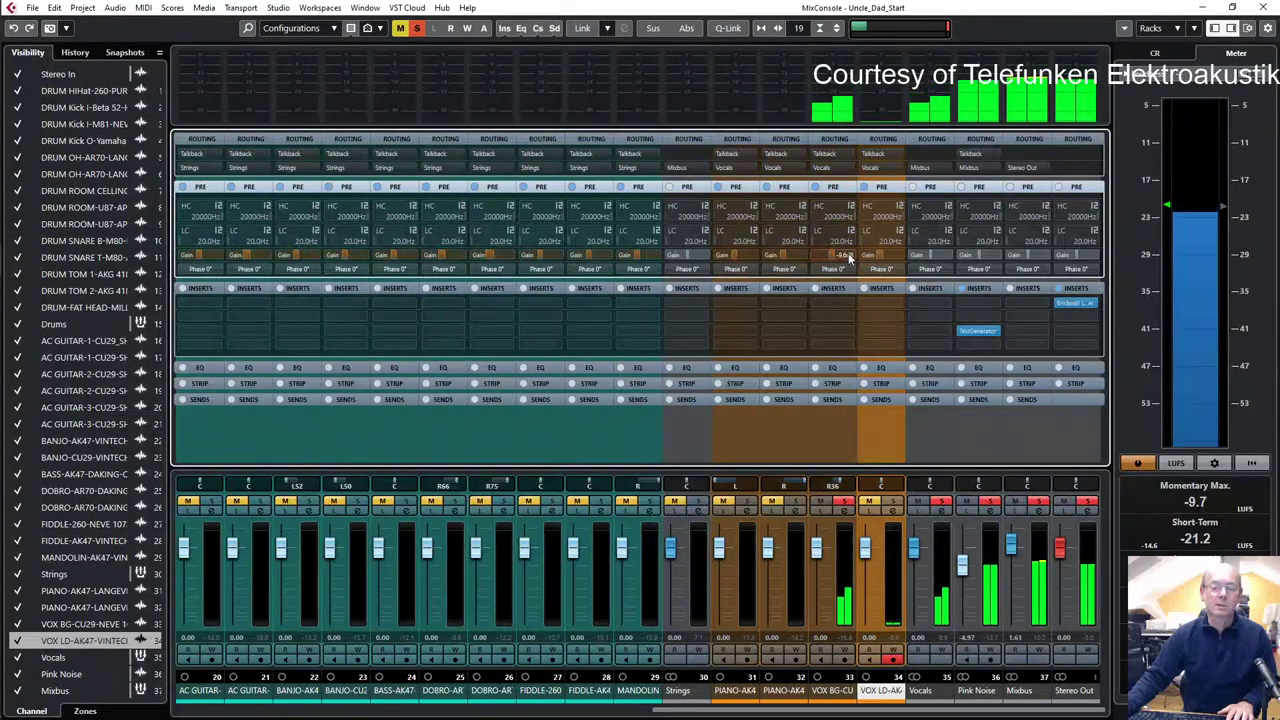
# - Clear all solos and channel mutes, leaving only the Pink Noise channel muted
pyautogui.click(970, 507)
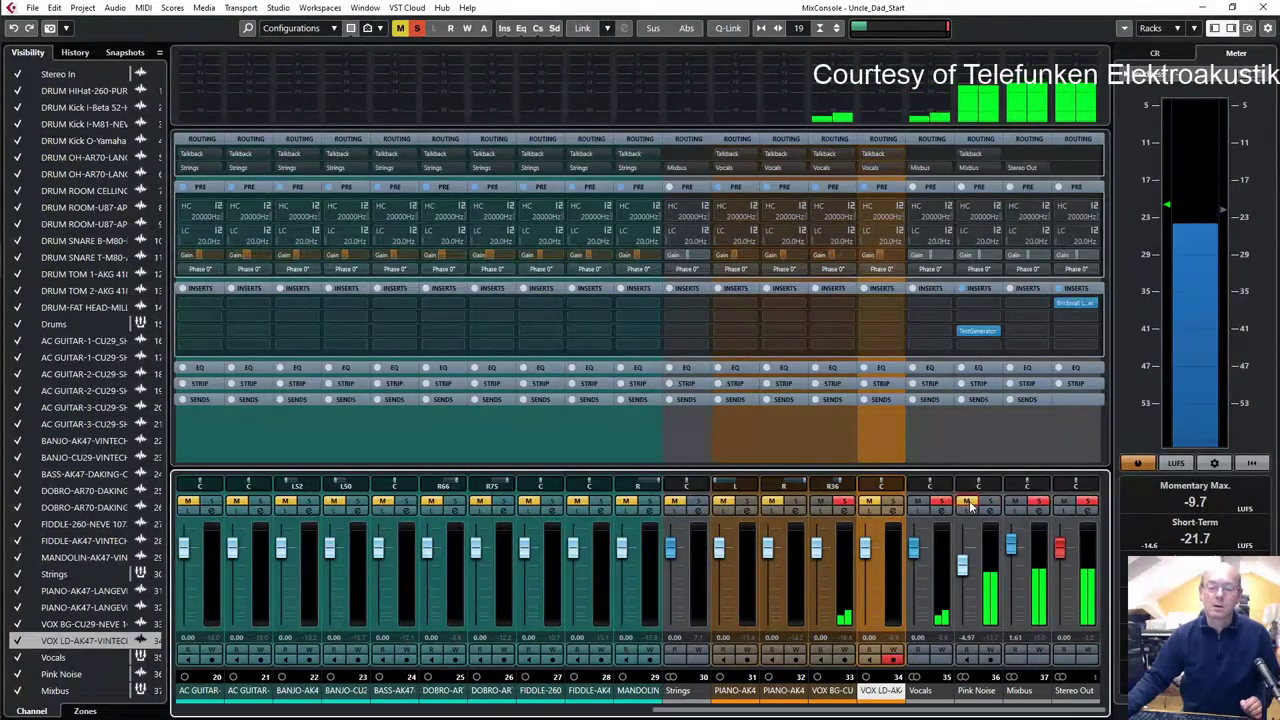
pyautogui.click(418, 29)
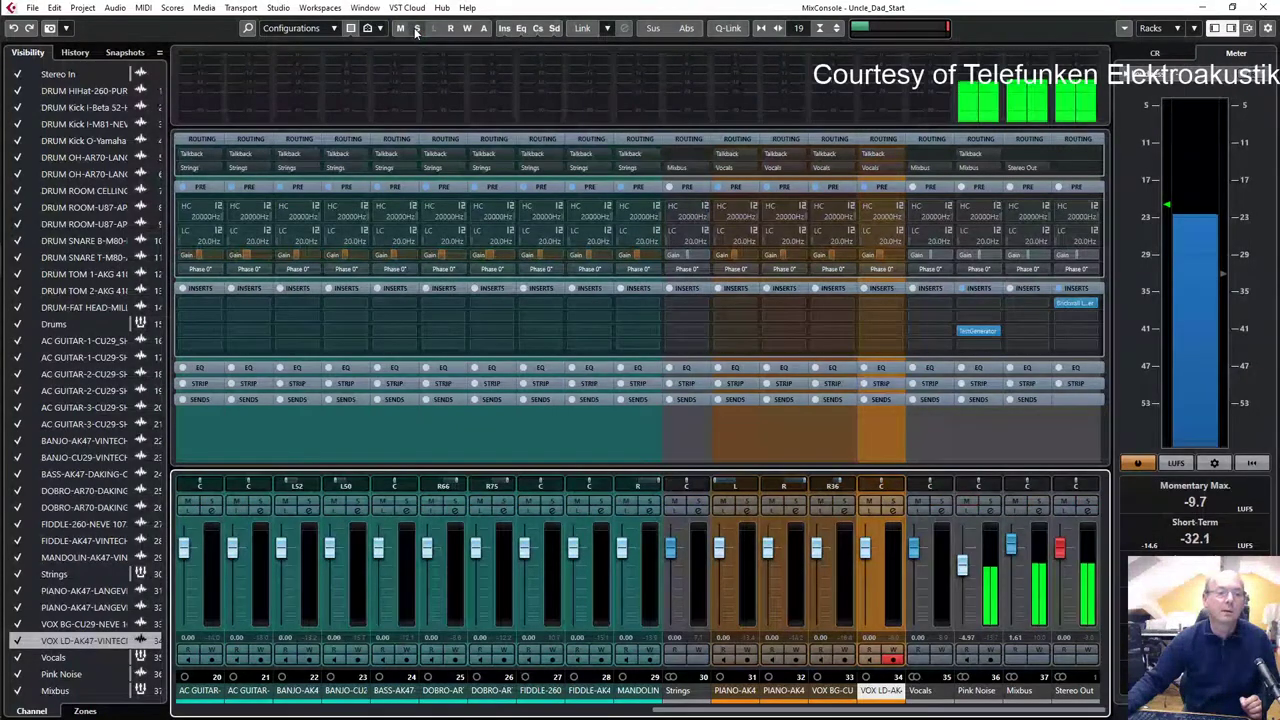
pyautogui.click(965, 503)
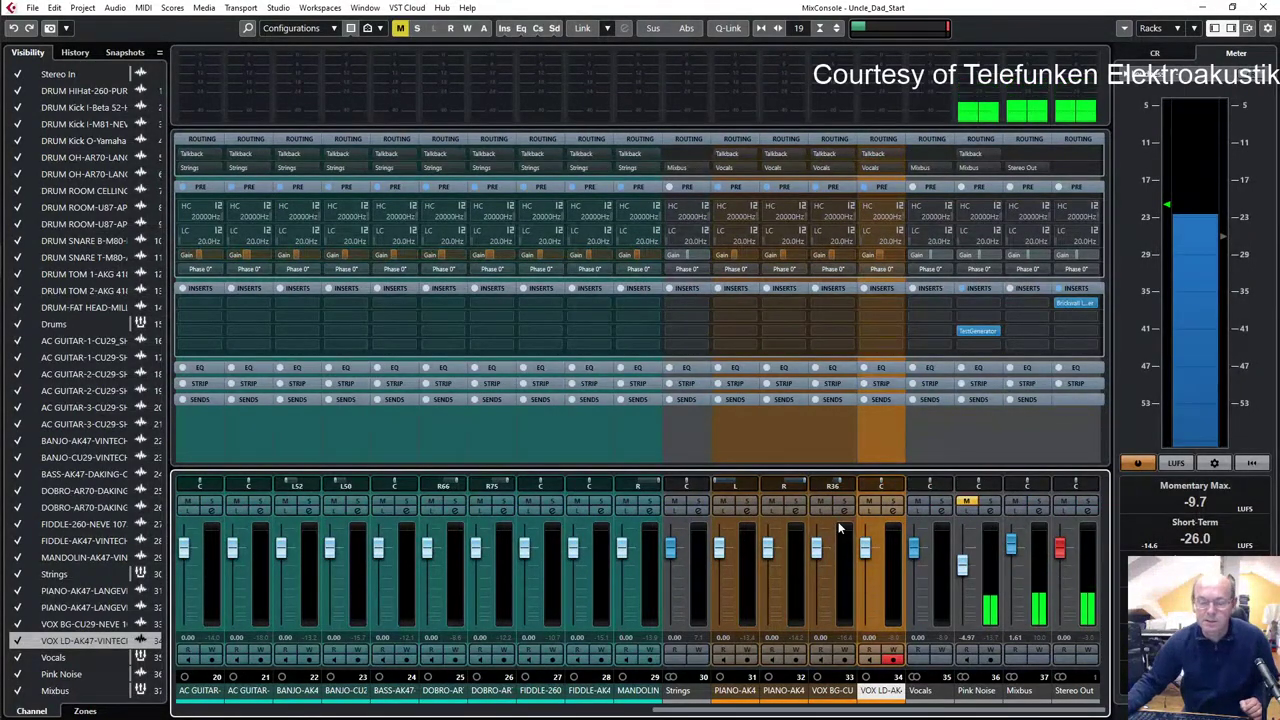
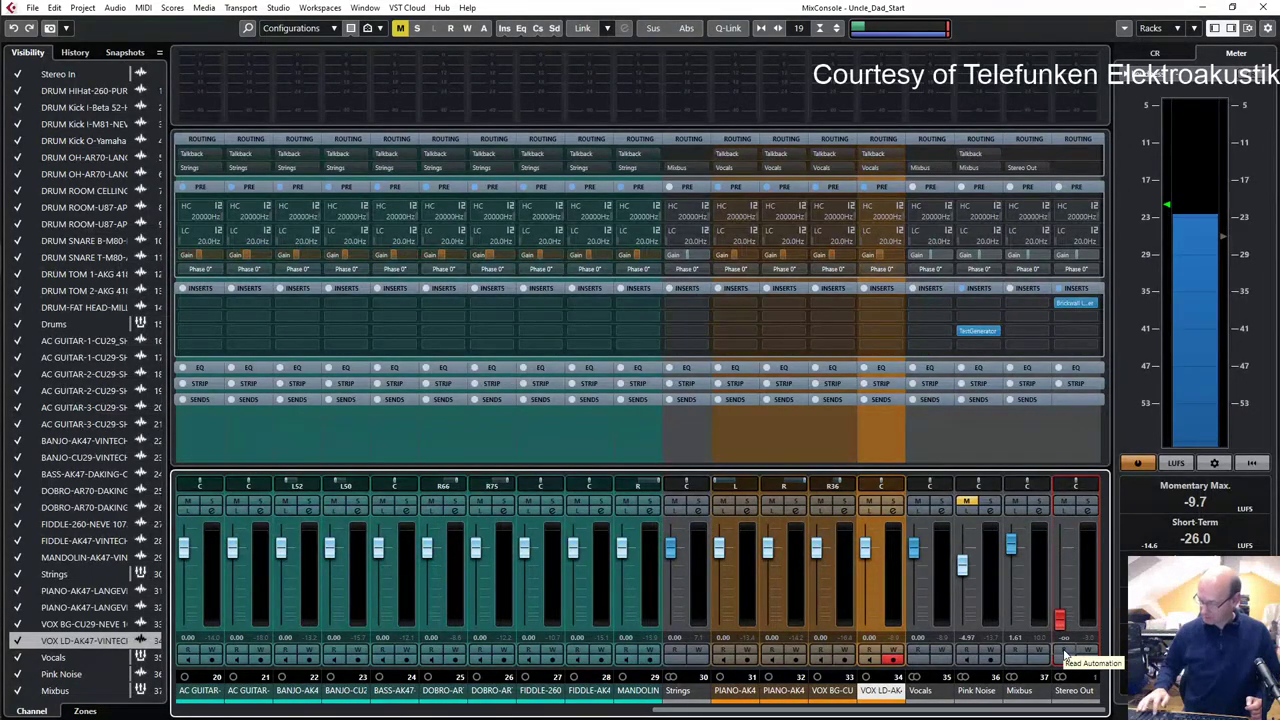
# - Play the gain-staged mix to check the Mixbus level, and recall MixConsole Snapshot 2 for comparison
pyautogui.press('space')
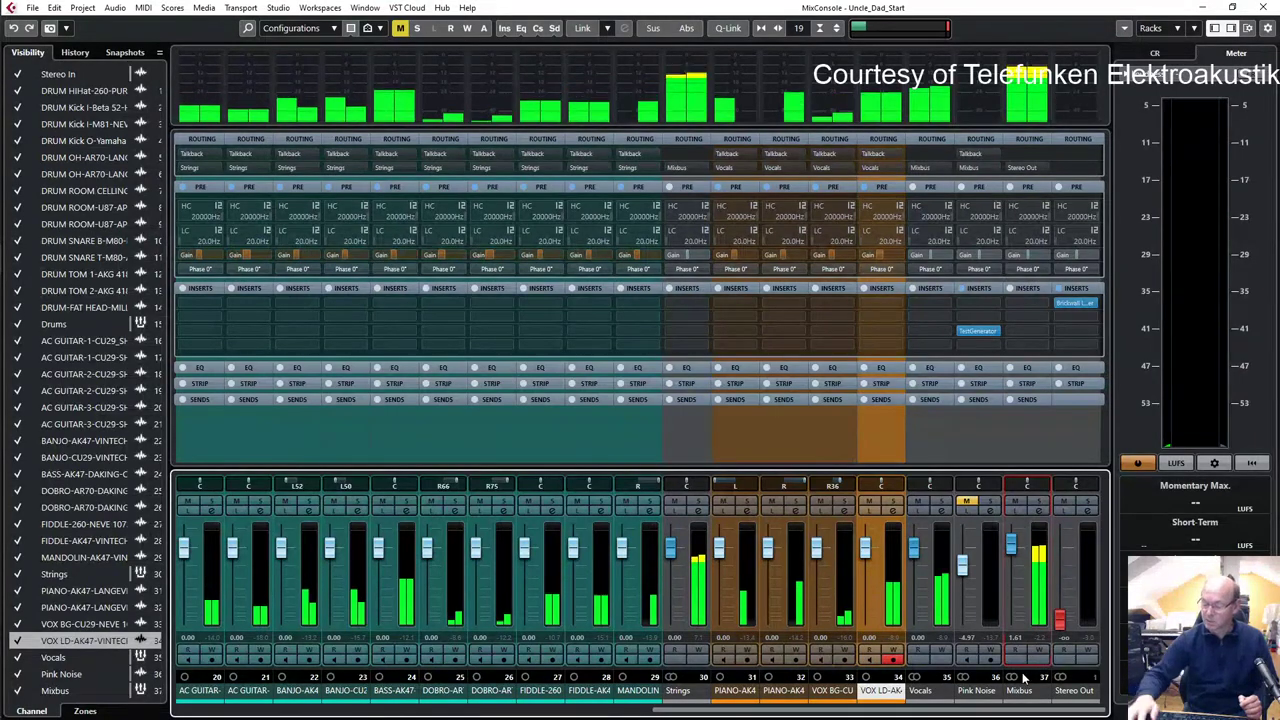
pyautogui.click(66, 28)
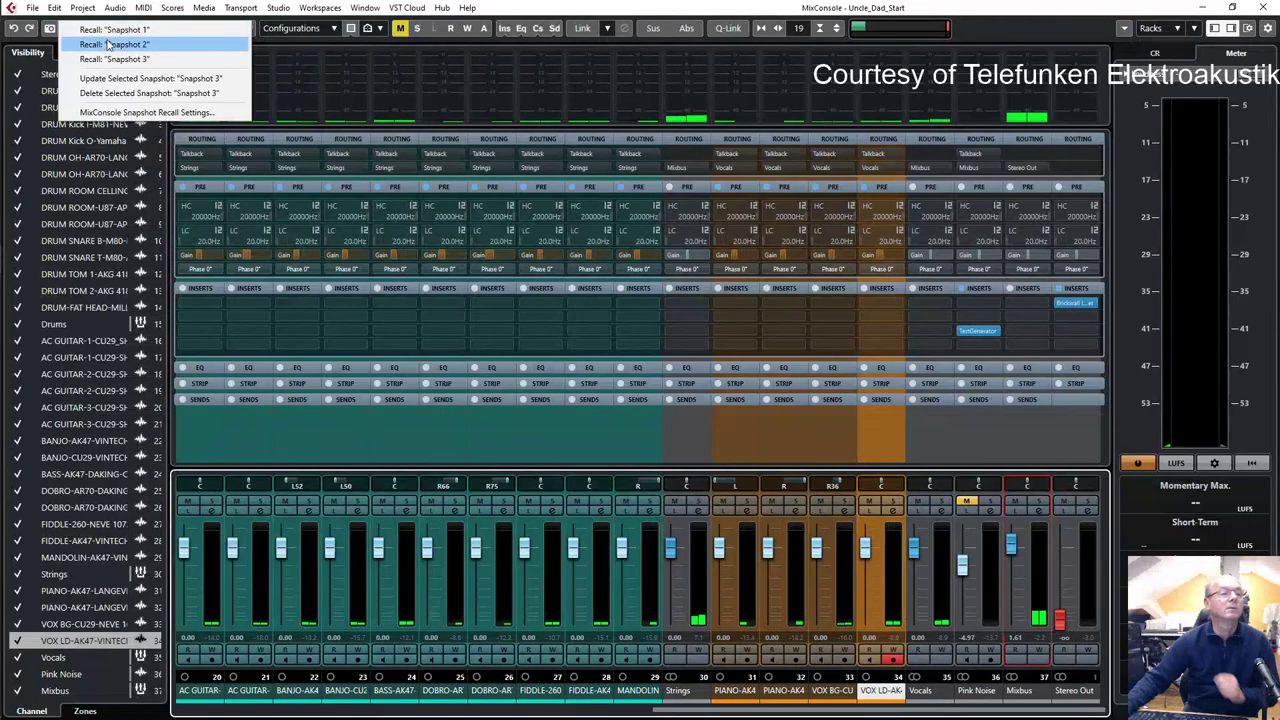
pyautogui.click(112, 45)
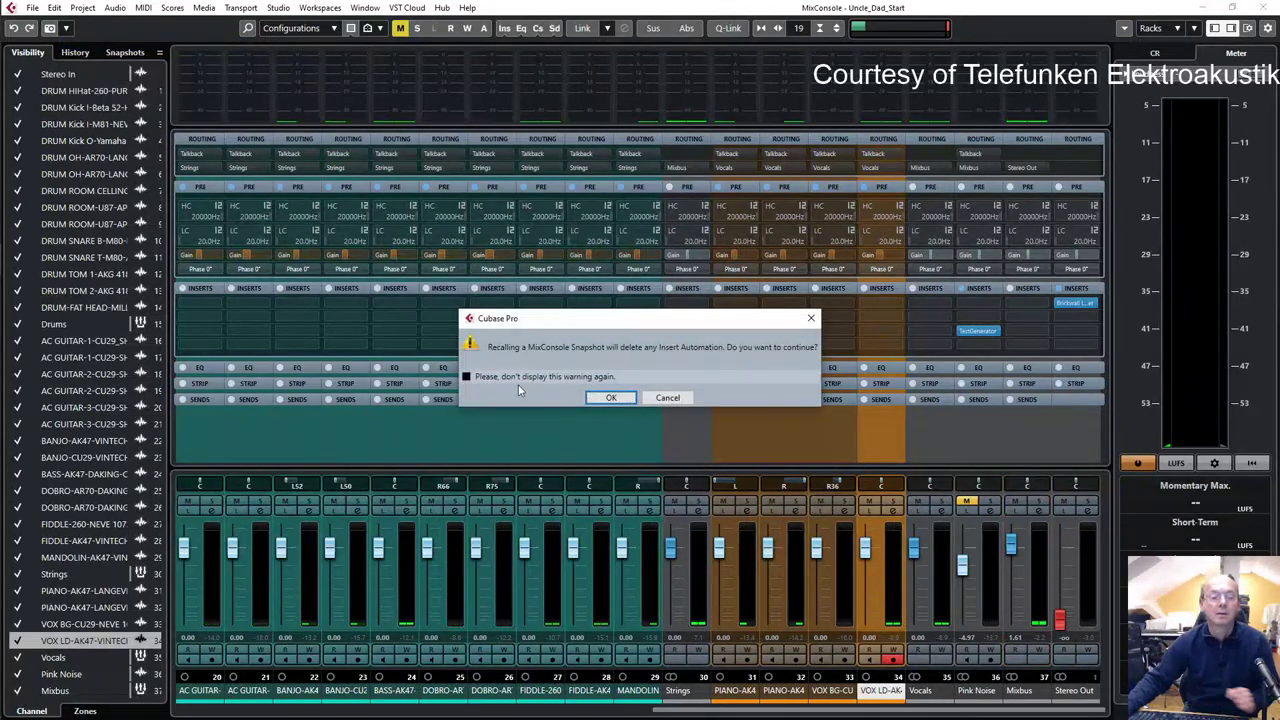
pyautogui.click(610, 398)
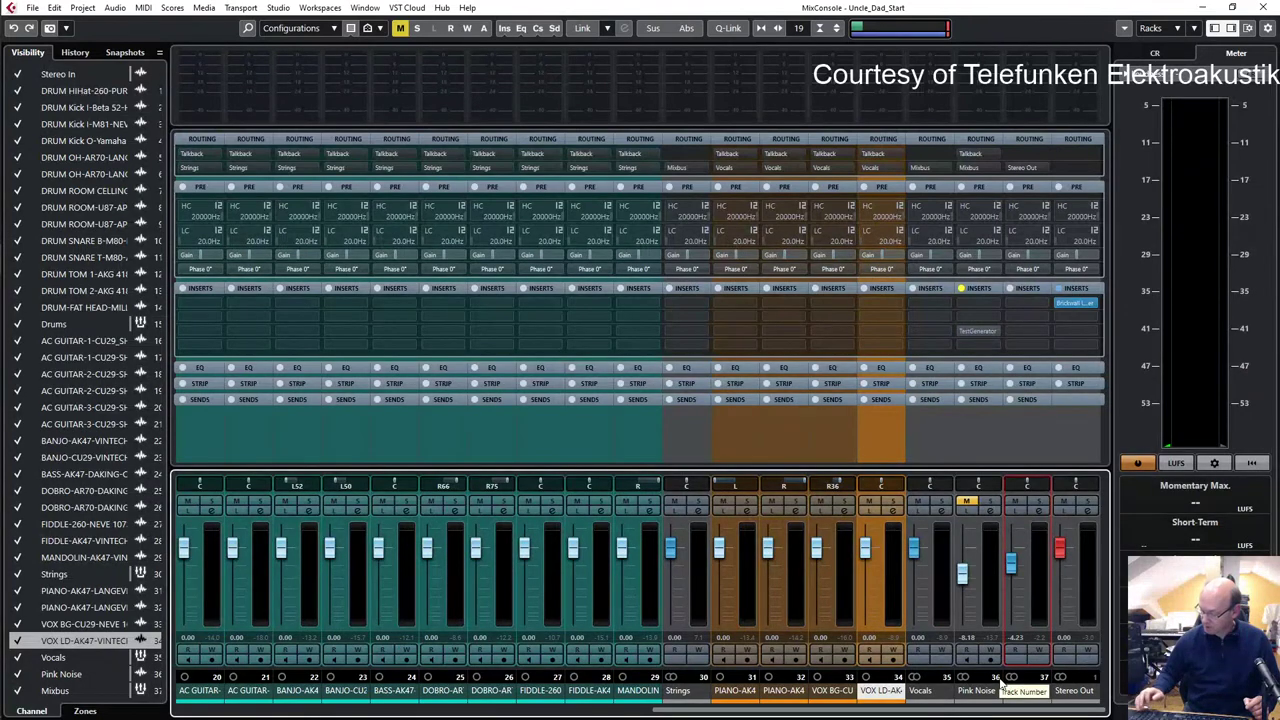
# - Pull the Stereo Out fader all the way down and play the Snapshot 2 mix
pyautogui.press('space')
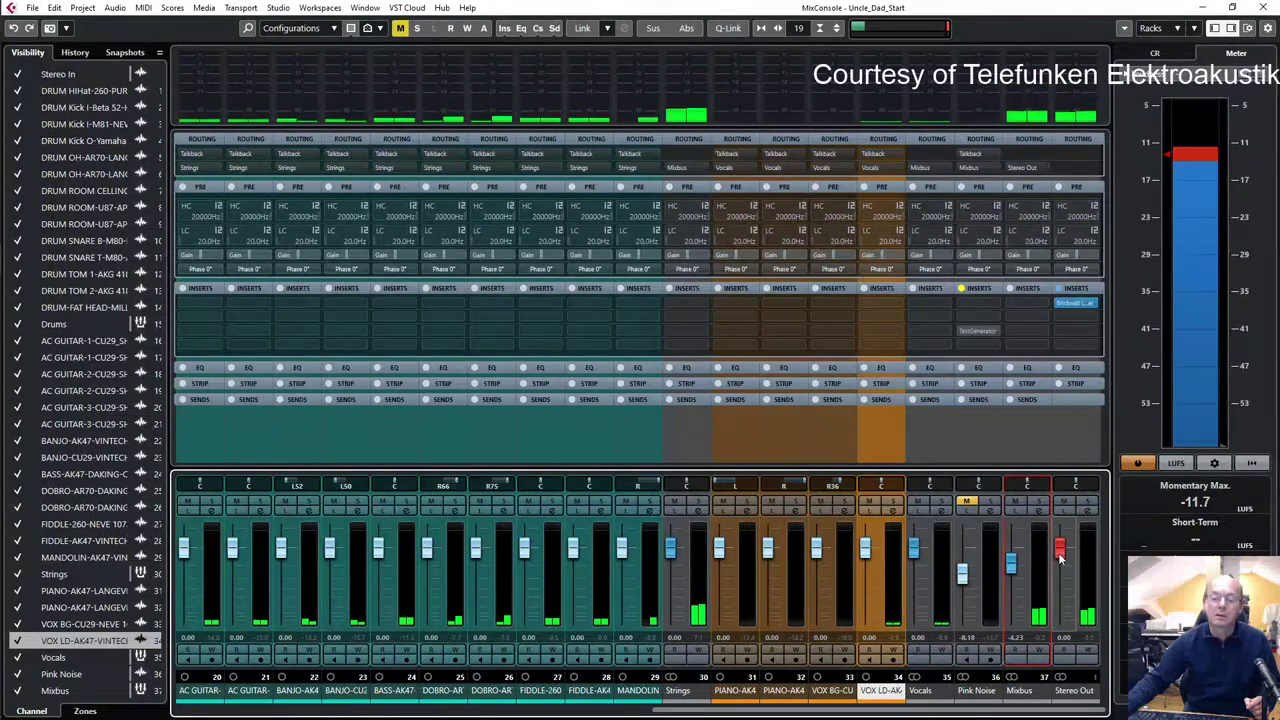
pyautogui.moveTo(1060, 548); pyautogui.dragTo(1067, 630)
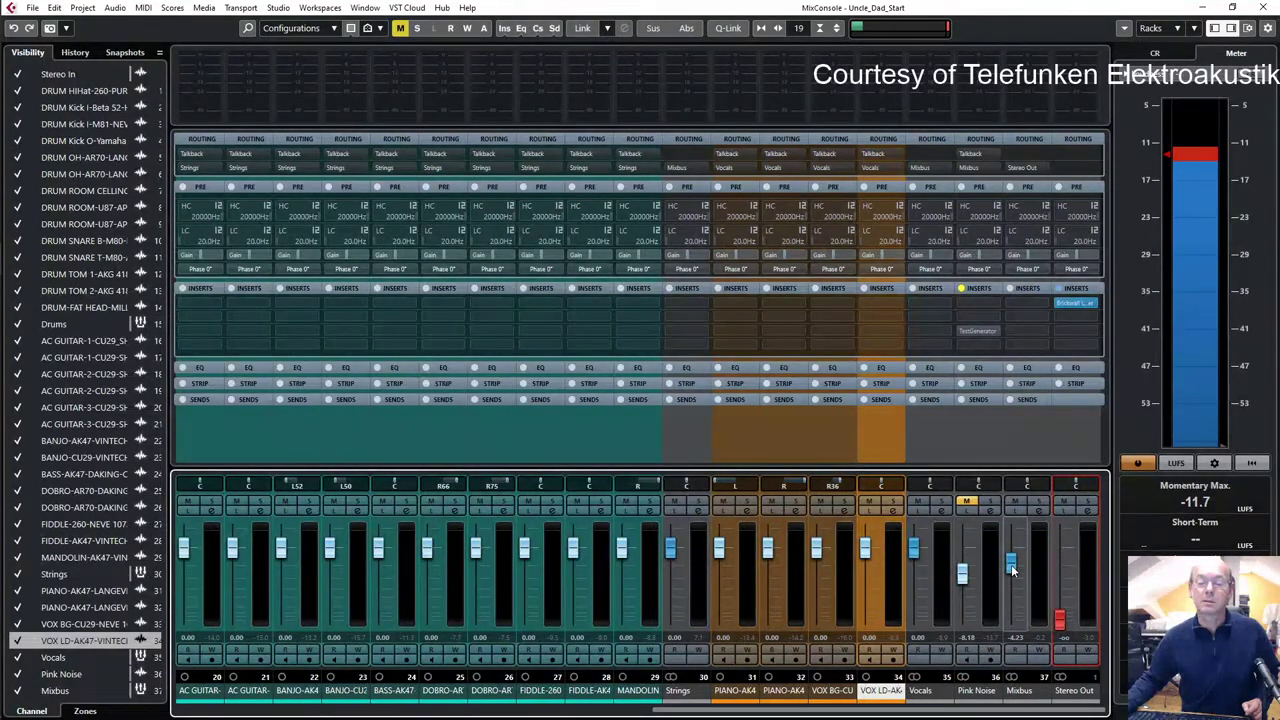
pyautogui.press('space')
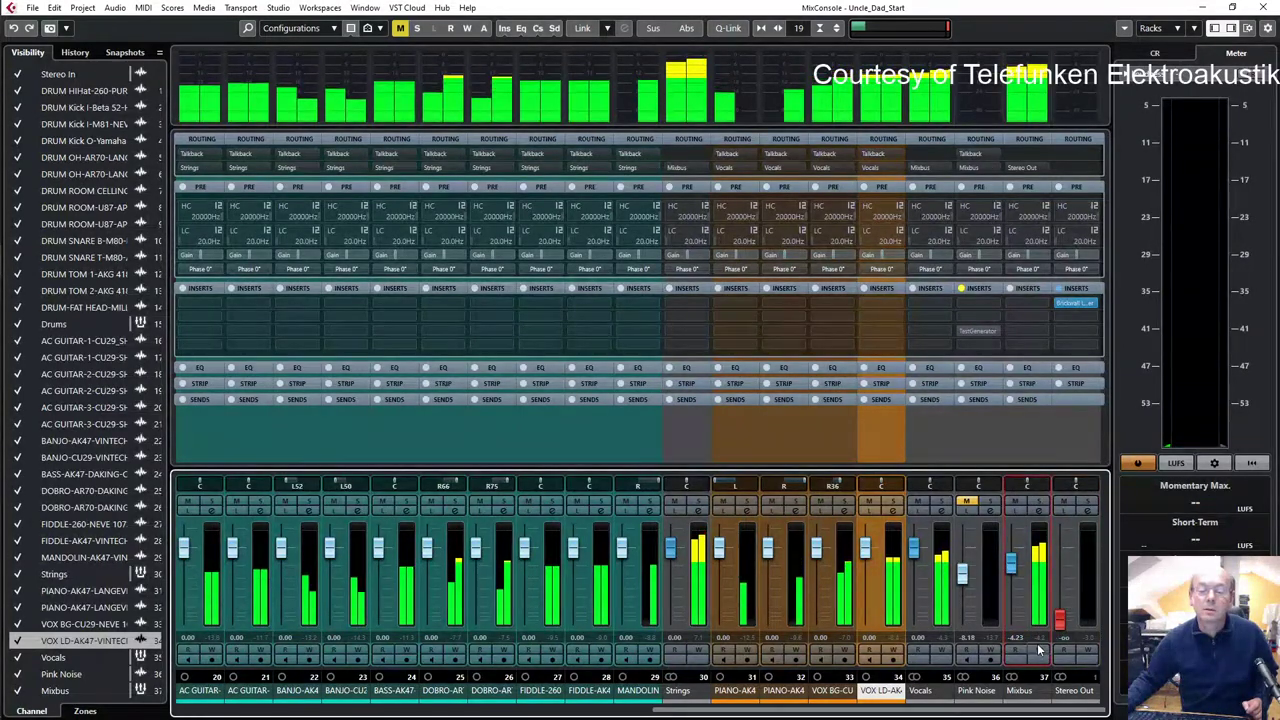
# - Adjust the Mixbus fader during playback, settling at about -4.71 dB
pyautogui.moveTo(1015, 568); pyautogui.dragTo(1011, 577)
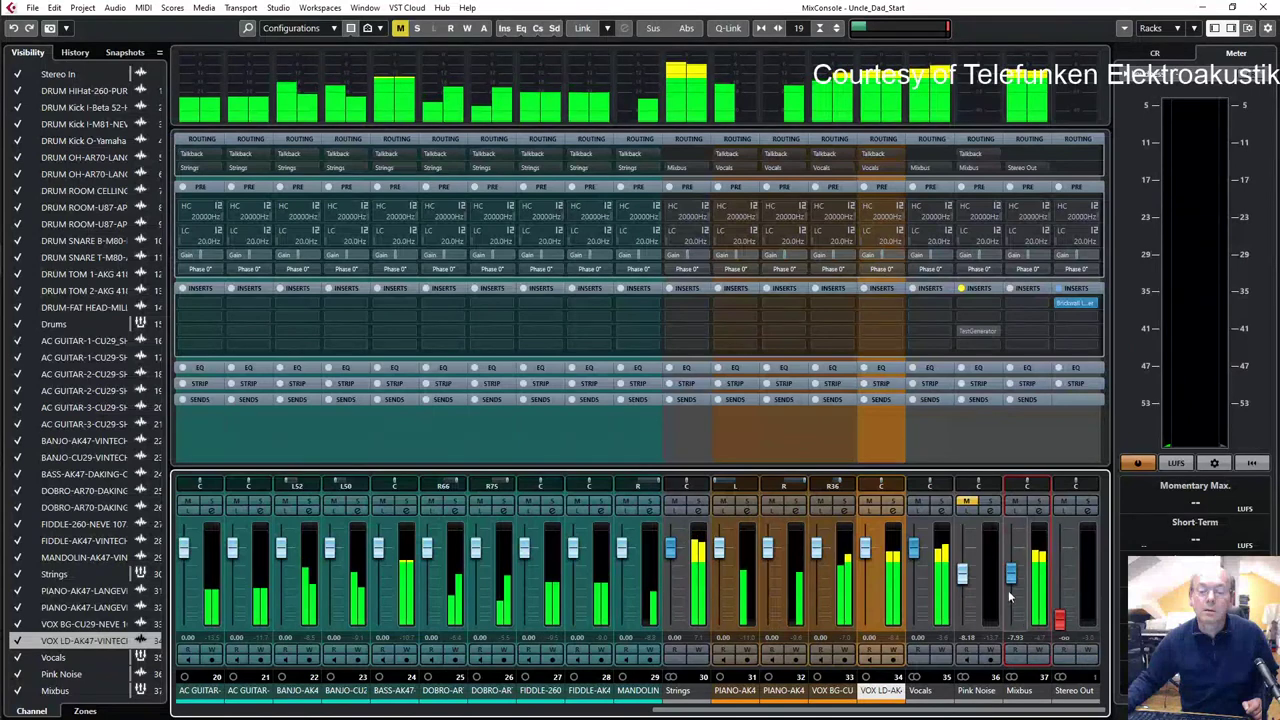
pyautogui.moveTo(1012, 582); pyautogui.dragTo(1012, 579)
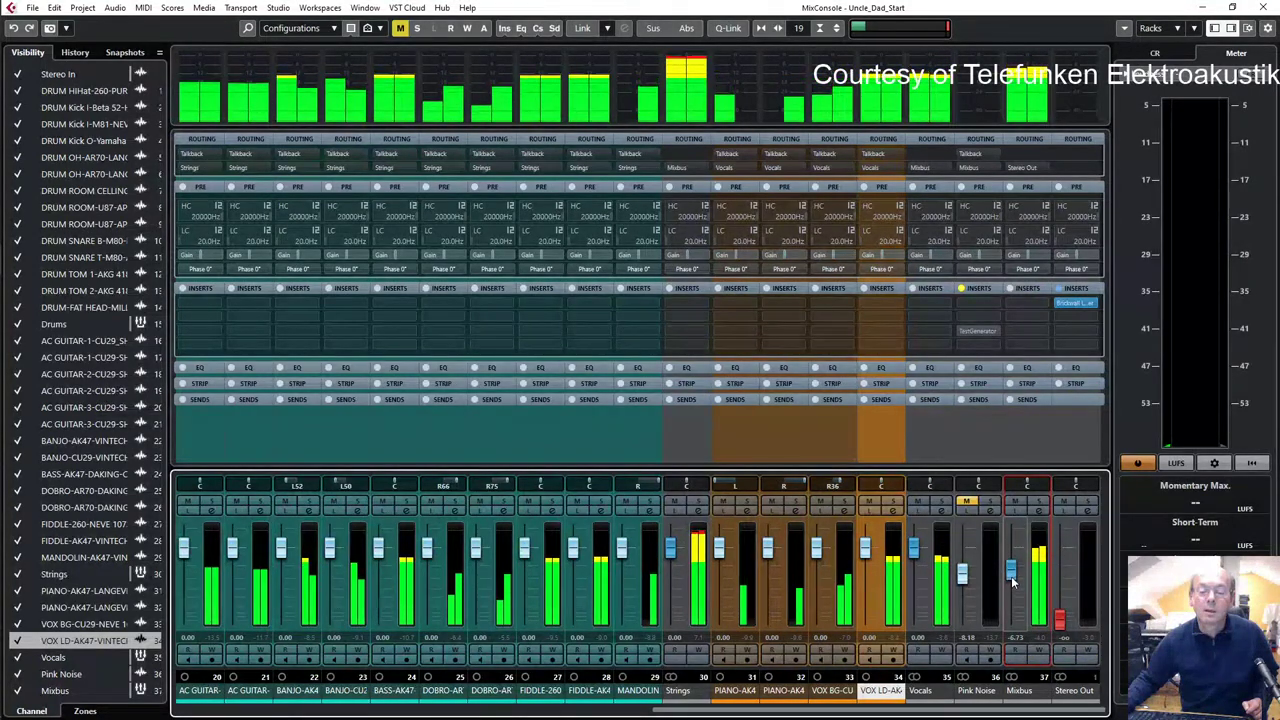
pyautogui.moveTo(1012, 582); pyautogui.dragTo(1012, 580)
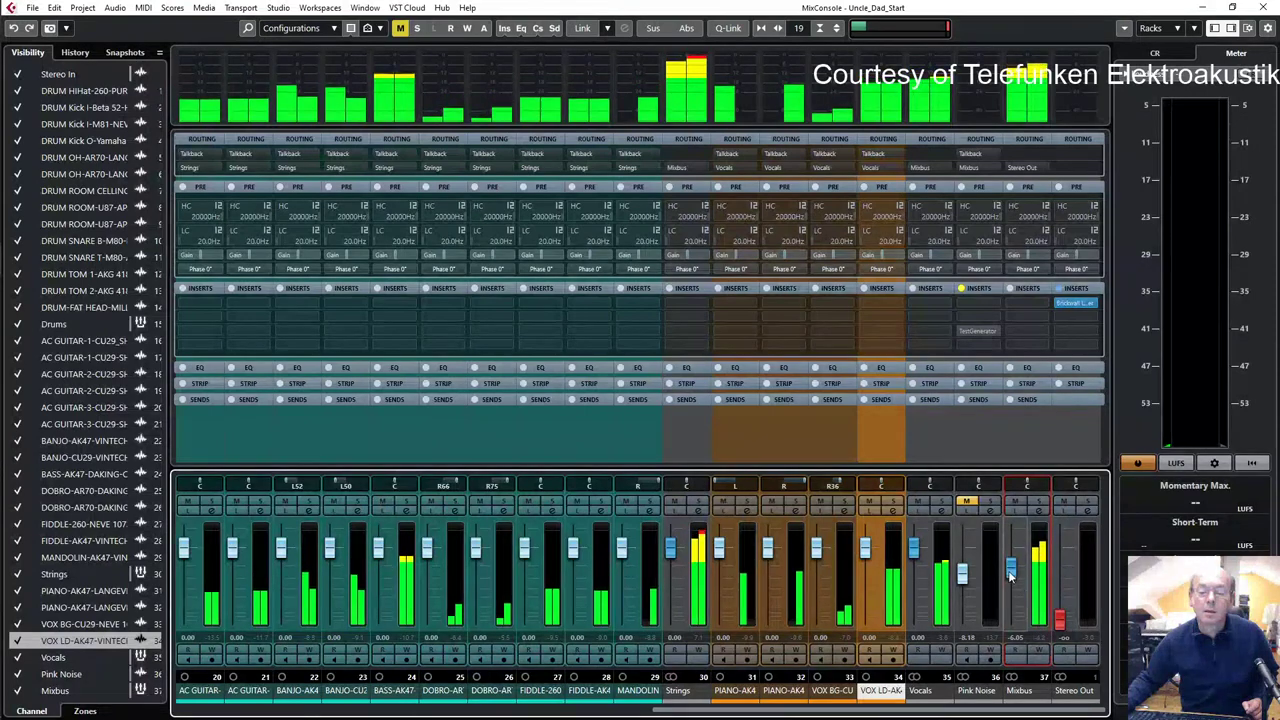
pyautogui.moveTo(1012, 567); pyautogui.dragTo(1012, 573)
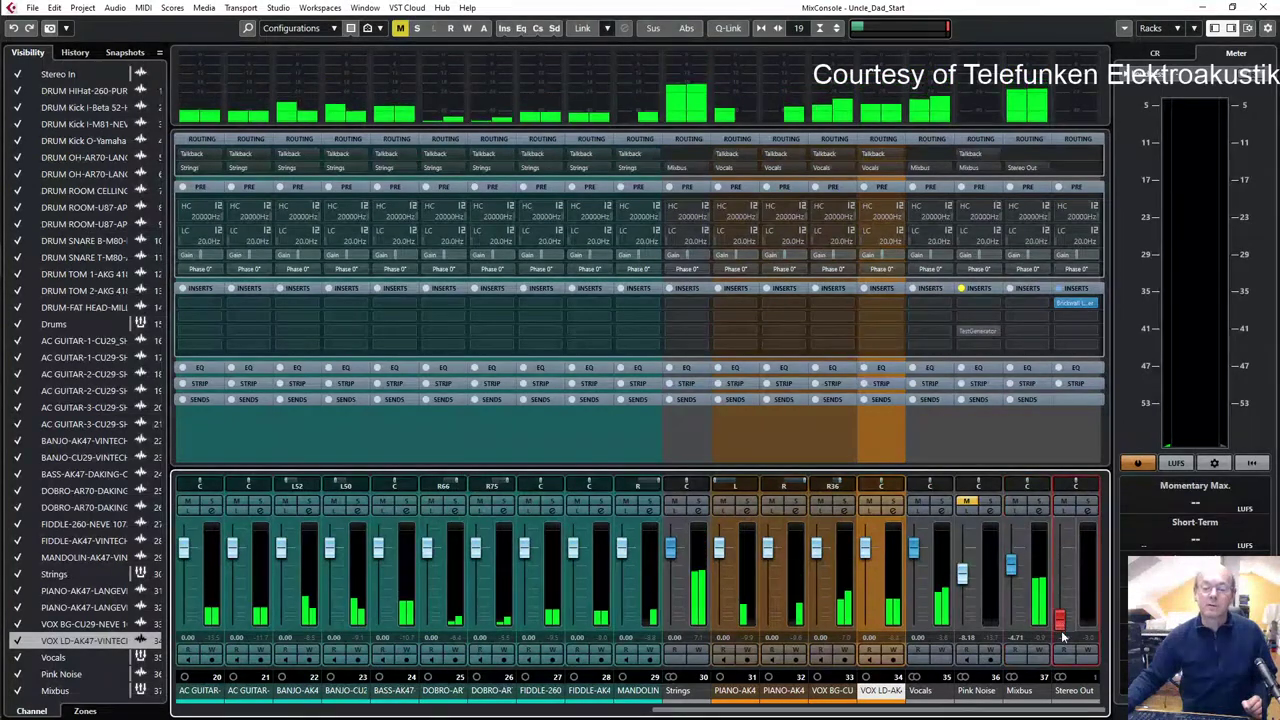
# - Set the Stereo Out level to 0 dB and update Snapshot 2 with the current mixer settings
pyautogui.write('0')
pyautogui.press('Return')
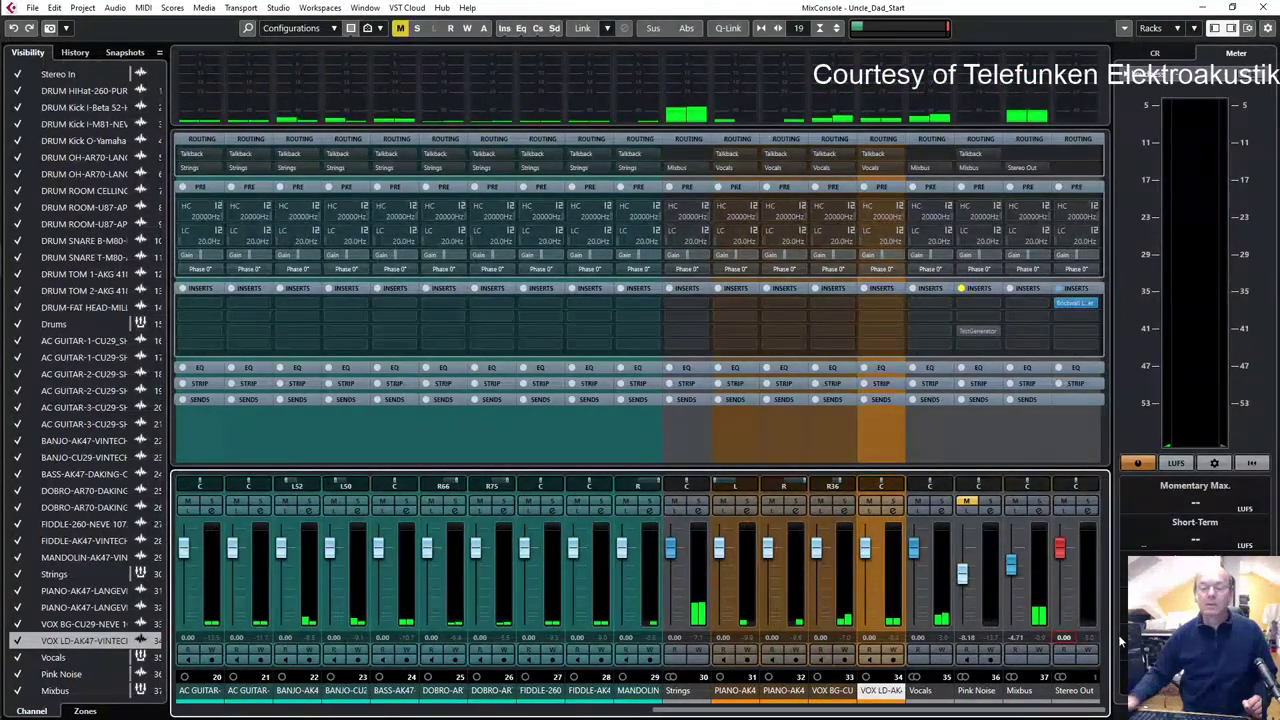
pyautogui.click(66, 28)
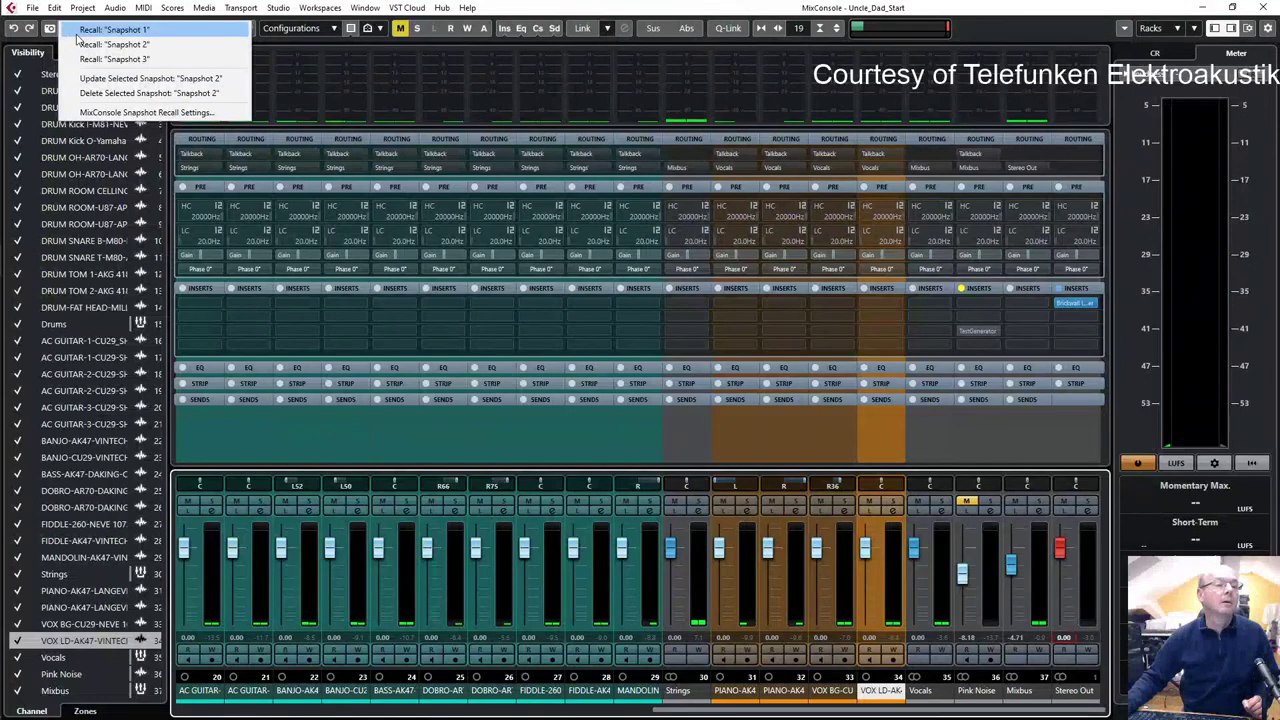
pyautogui.click(116, 78)
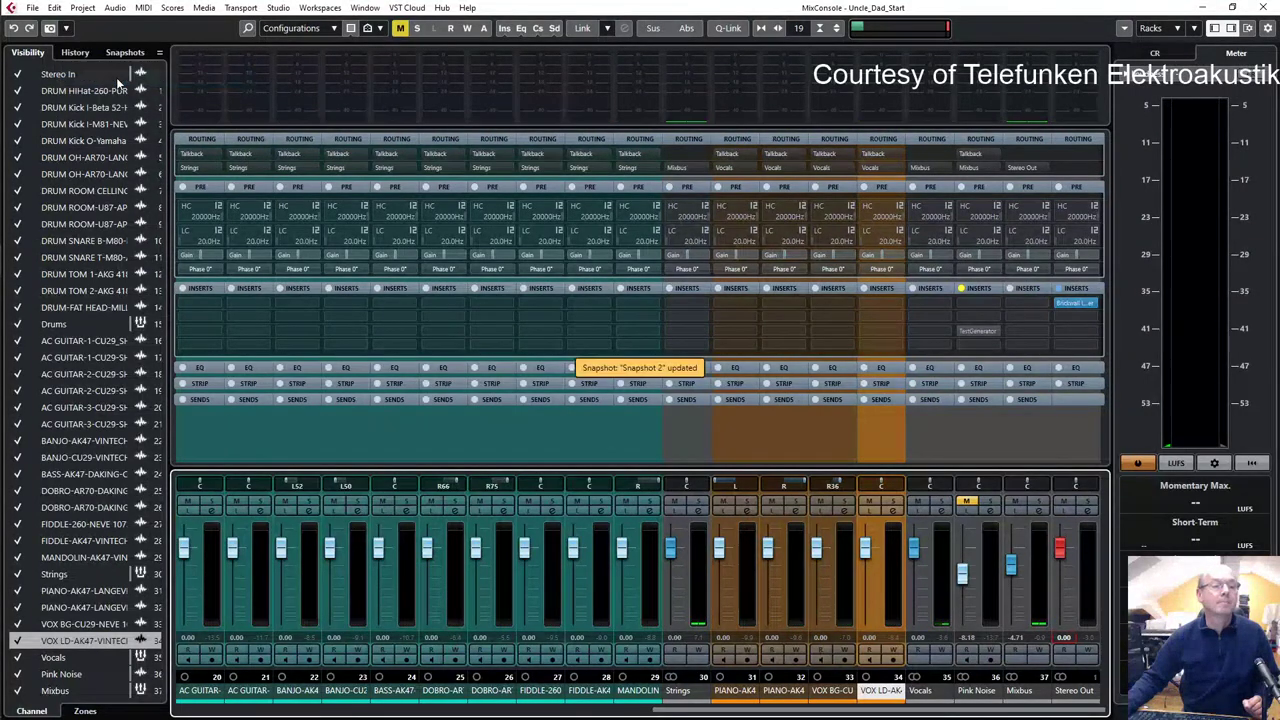
# - Recall MixConsole Snapshot 3 and accept the deletion of insert automation
pyautogui.click(67, 29)
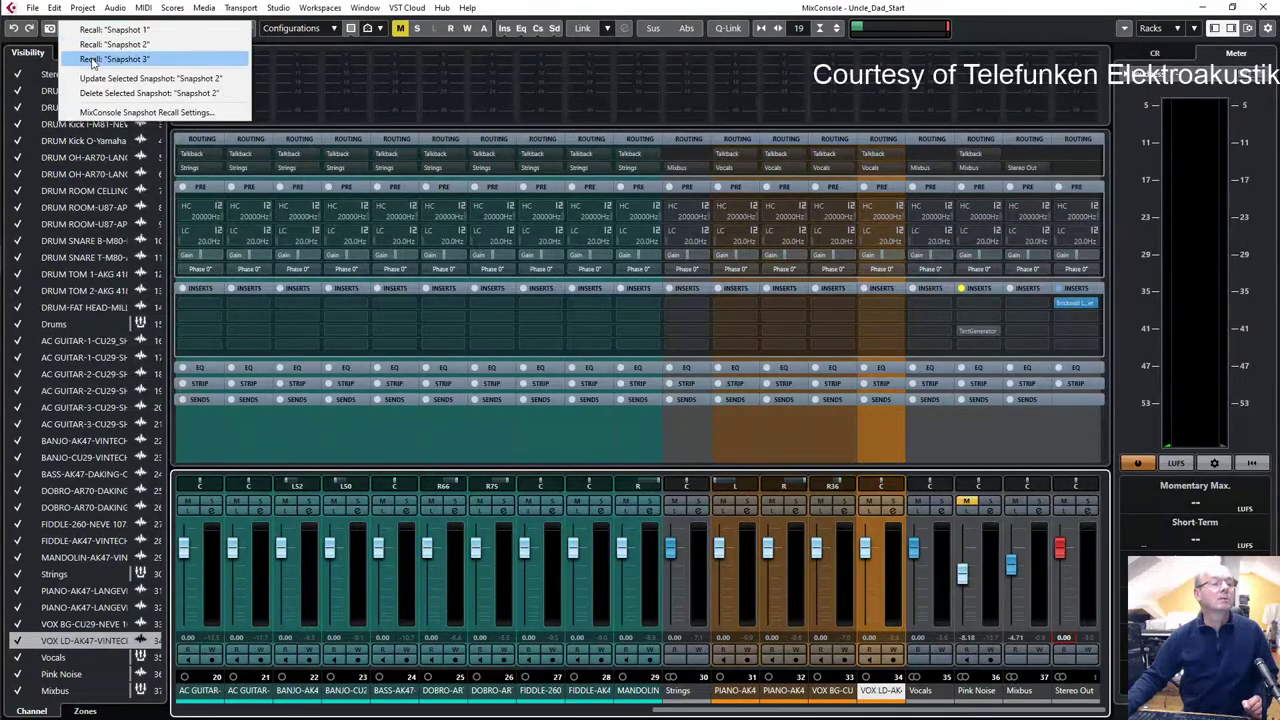
pyautogui.click(92, 60)
pyautogui.click(607, 400)
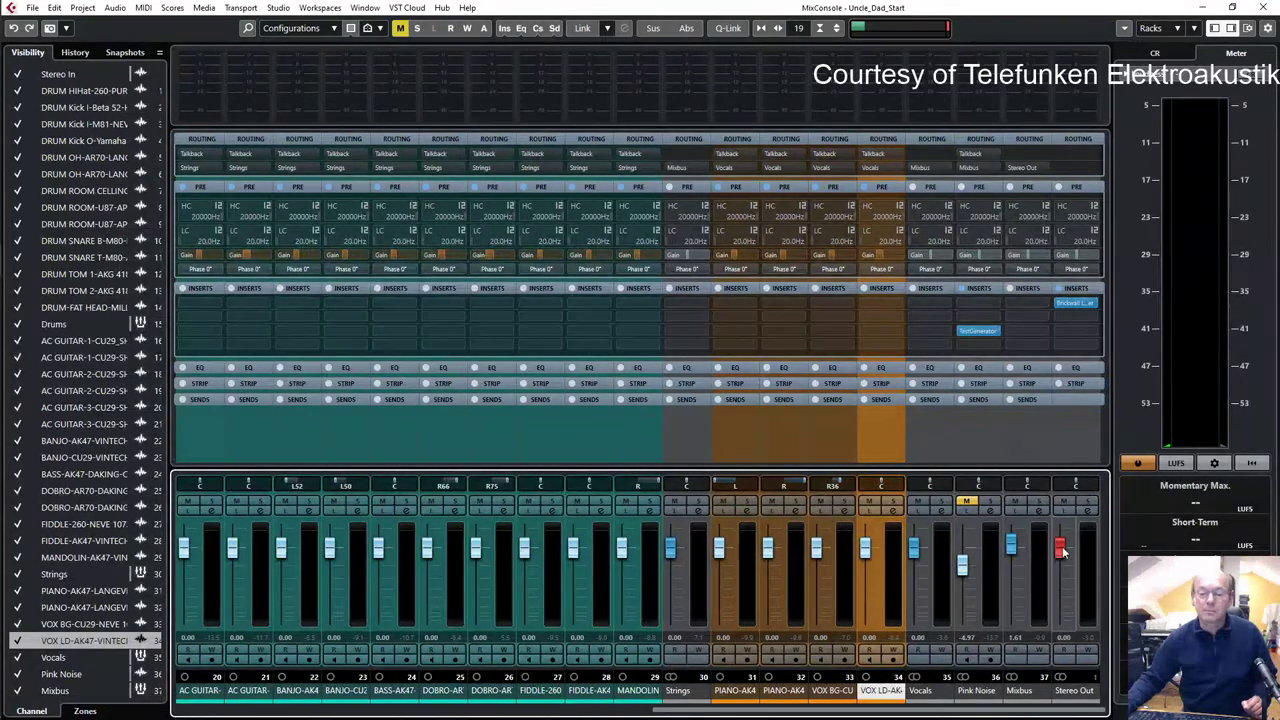
# - Play the Snapshot 3 mix with the Stereo Out fader pulled fully down, and reset Stereo Out to 0 dB
pyautogui.moveTo(1056, 568); pyautogui.dragTo(1080, 647)
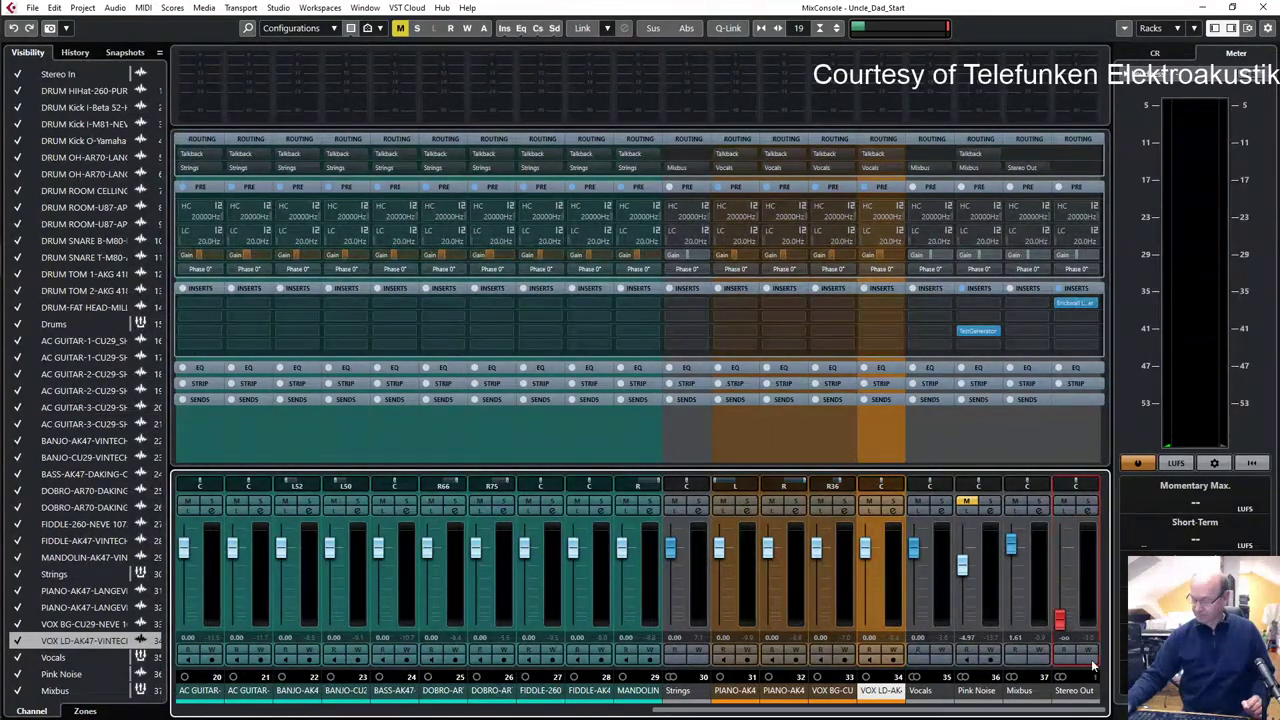
pyautogui.press('space')
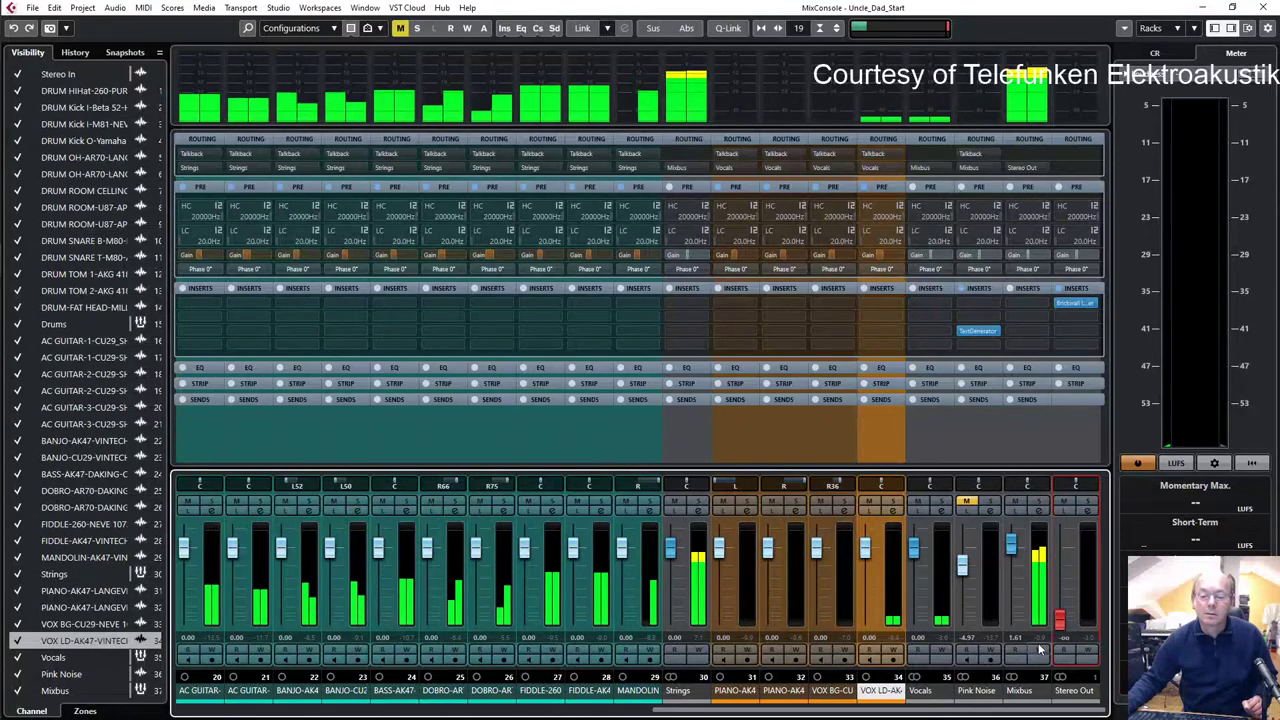
pyautogui.click(1045, 660)
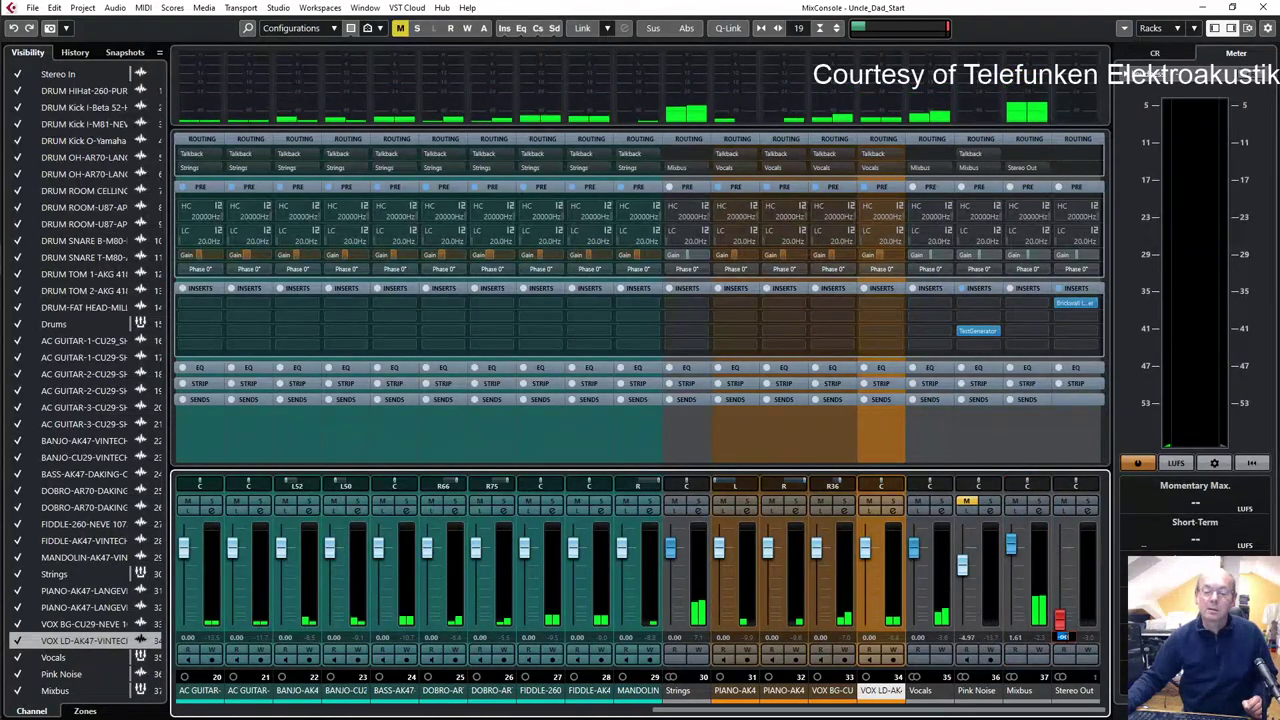
pyautogui.write('0')
pyautogui.press('Return')
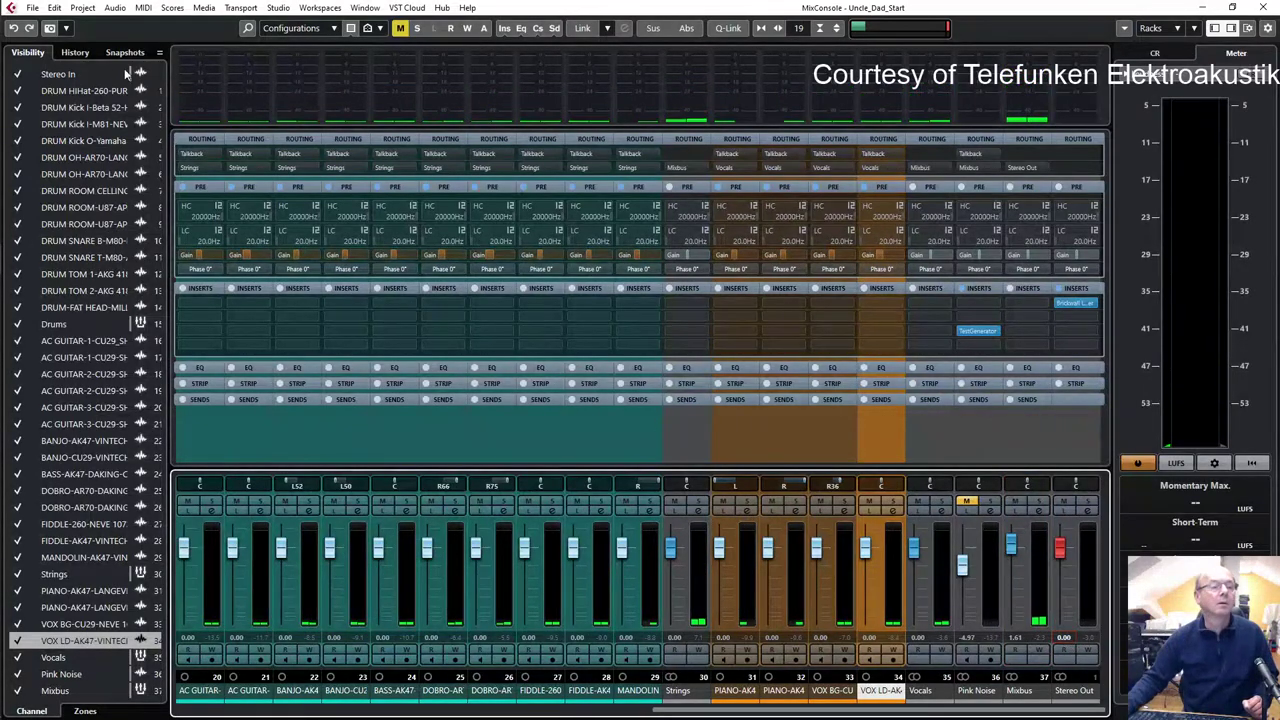
# - Recall MixConsole Snapshot 1, accepting the deletion of insert automation, and update that snapshot with the current mixer settings
pyautogui.click(68, 29)
pyautogui.click(120, 70)
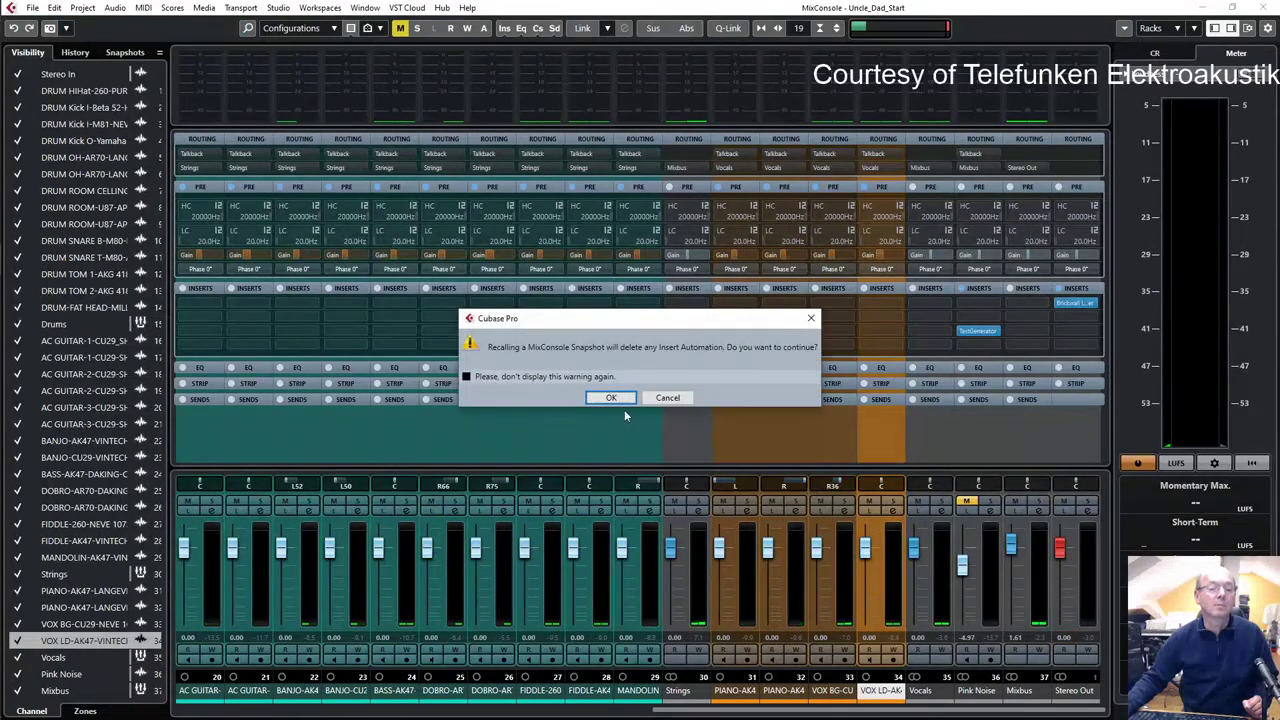
pyautogui.click(611, 398)
pyautogui.click(67, 29)
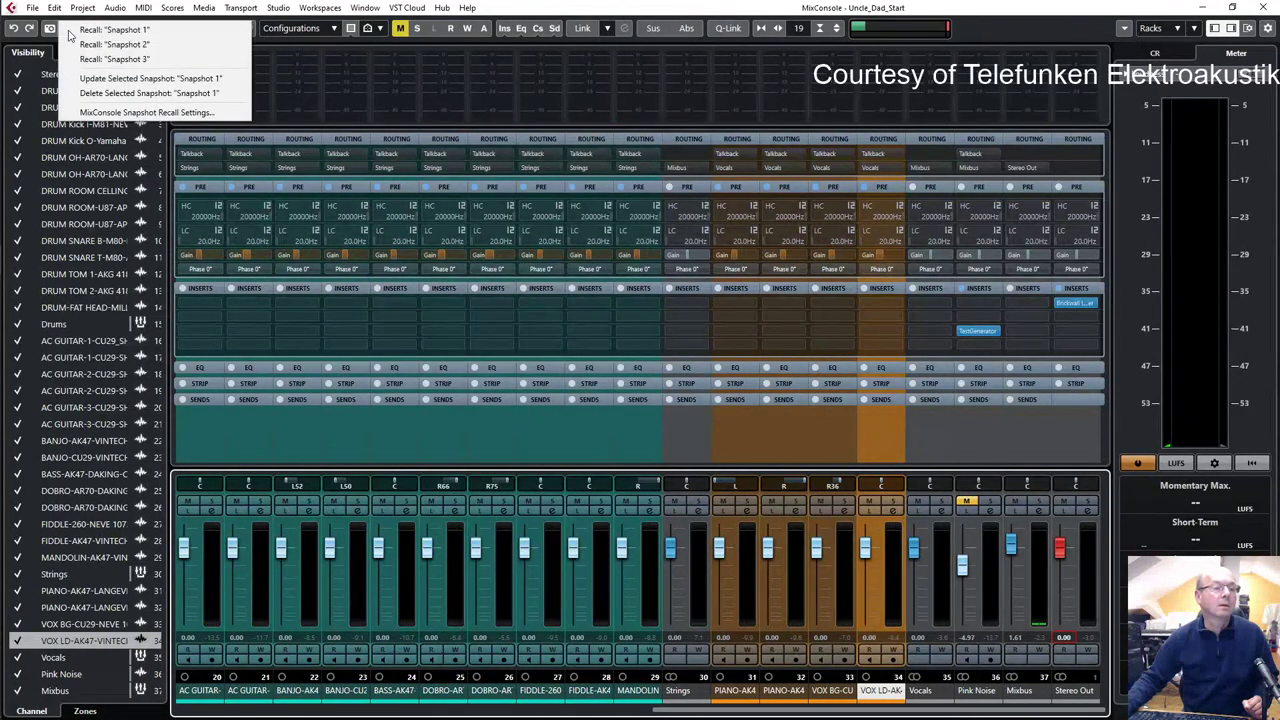
pyautogui.click(105, 79)
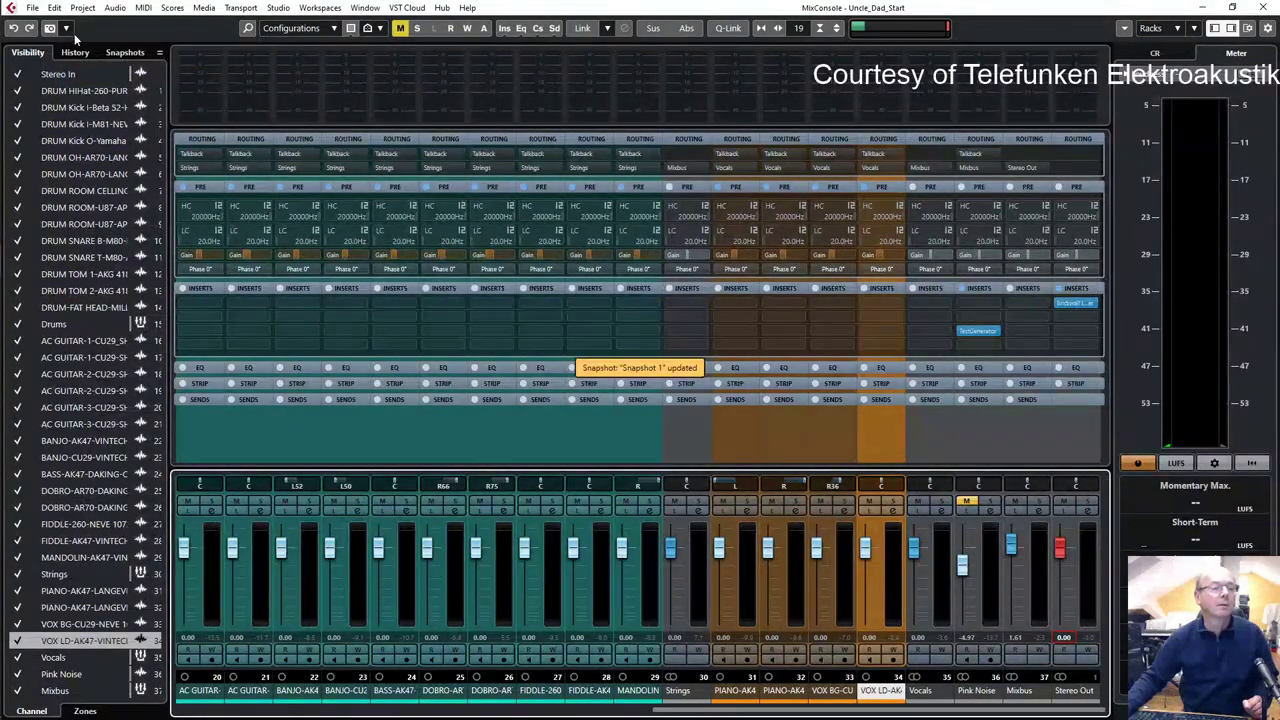
# - Recall MixConsole Snapshot 3 followed by Snapshot 1, accepting the deletion of insert automation each time
pyautogui.click(66, 28)
pyautogui.click(101, 59)
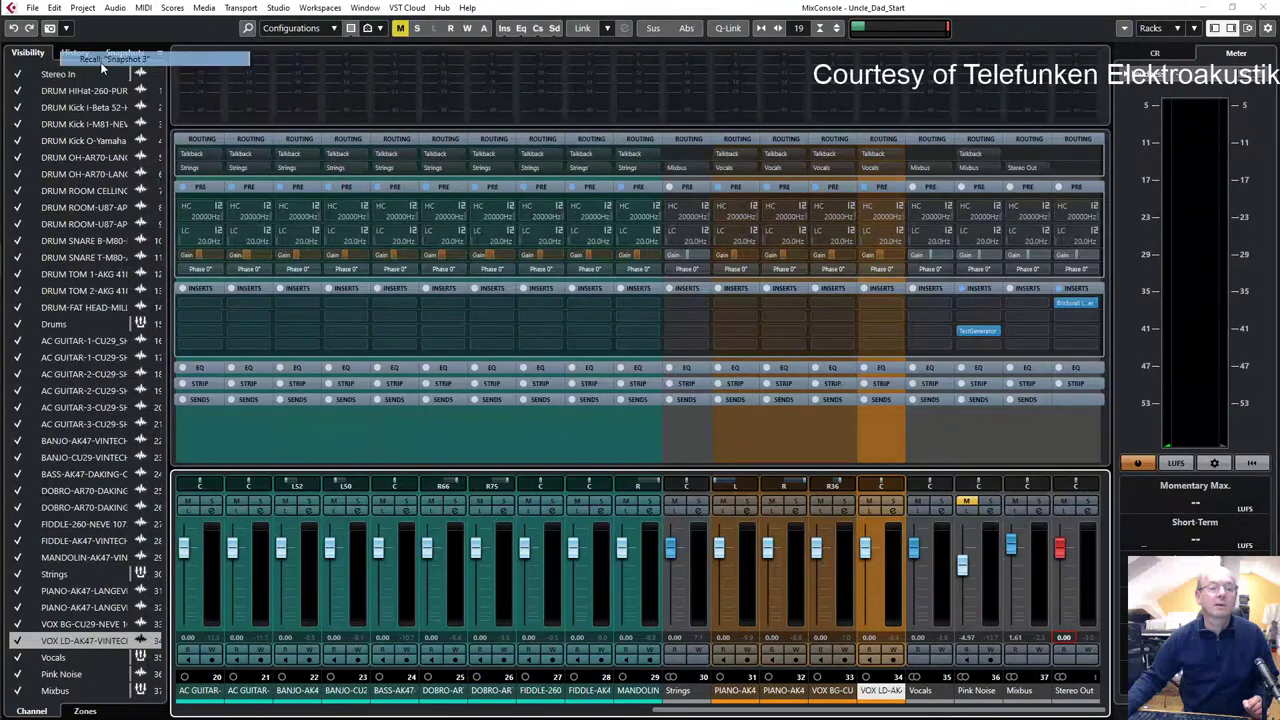
pyautogui.click(607, 398)
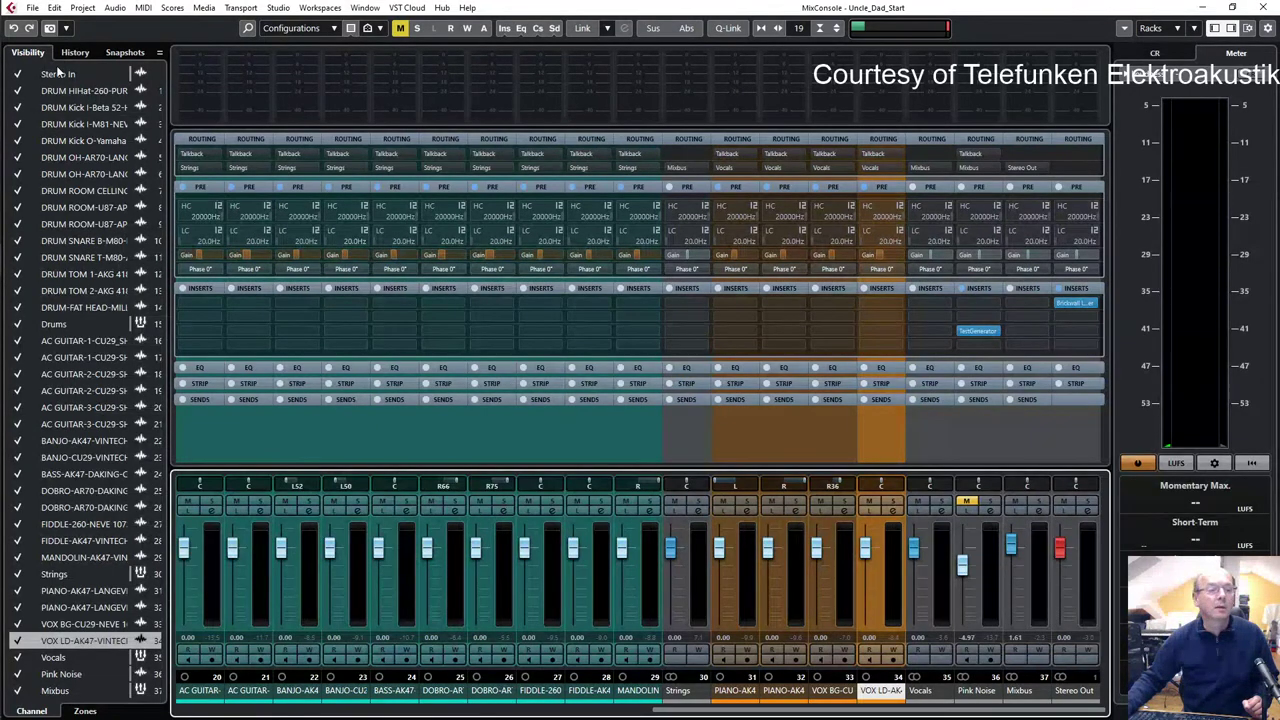
pyautogui.click(68, 29)
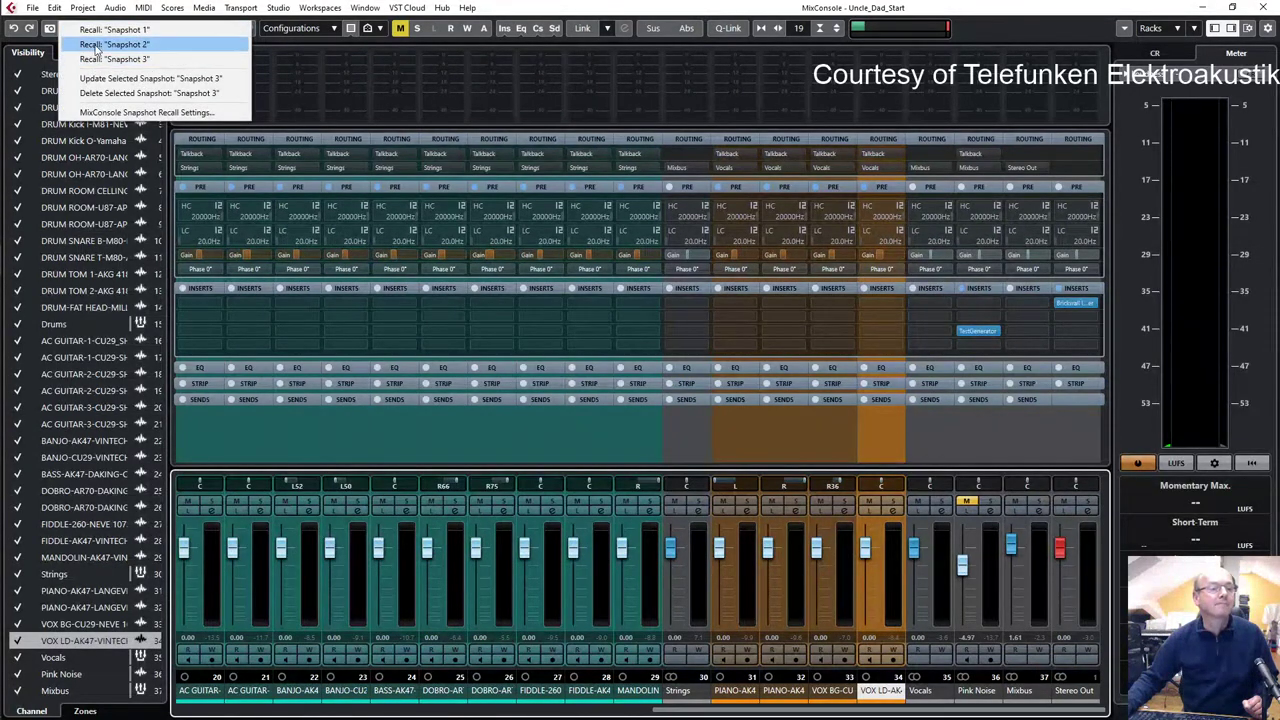
pyautogui.click(100, 33)
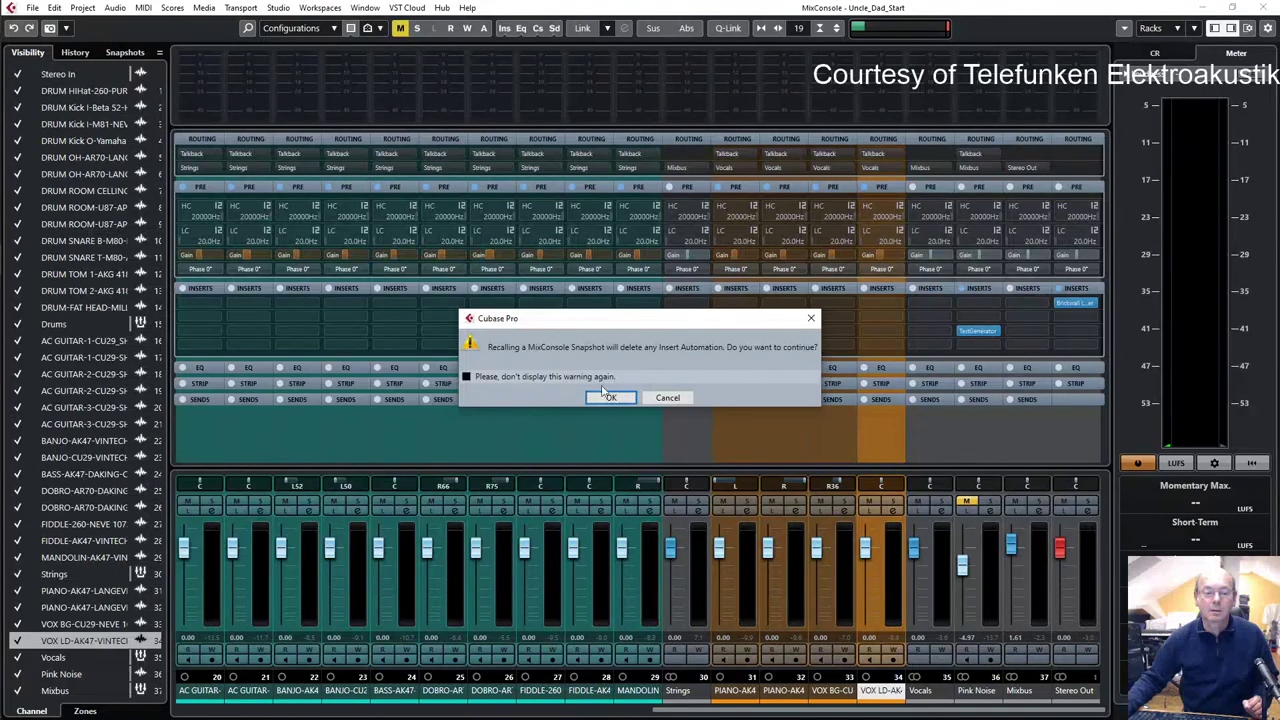
pyautogui.click(608, 397)
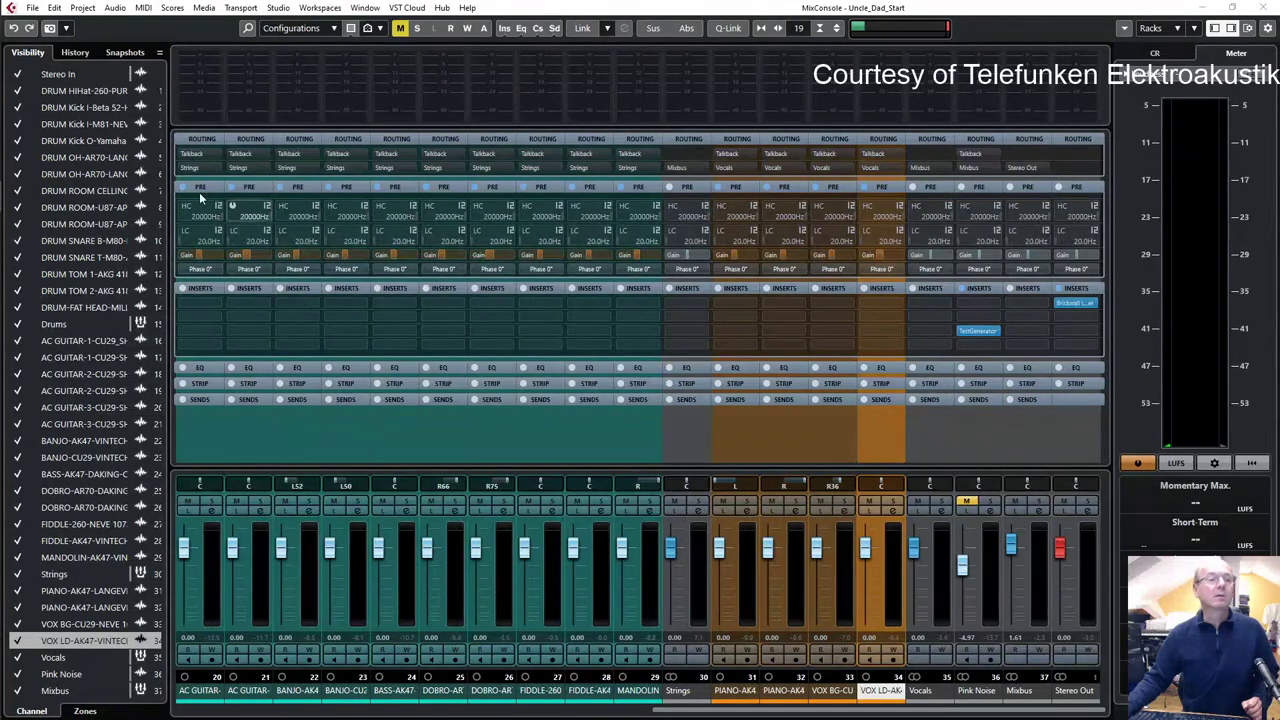
# - Recall MixConsole Snapshot 1 again and accept the deletion of insert automation
pyautogui.click(65, 28)
pyautogui.click(75, 31)
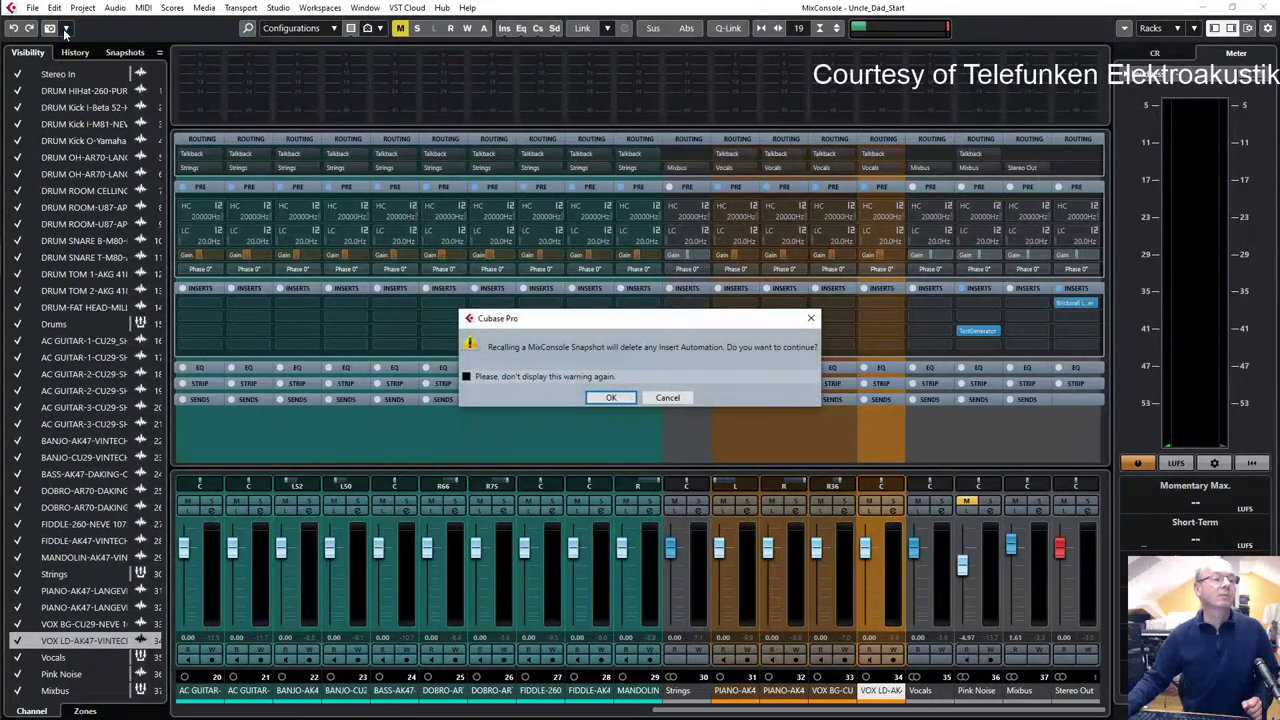
pyautogui.click(668, 398)
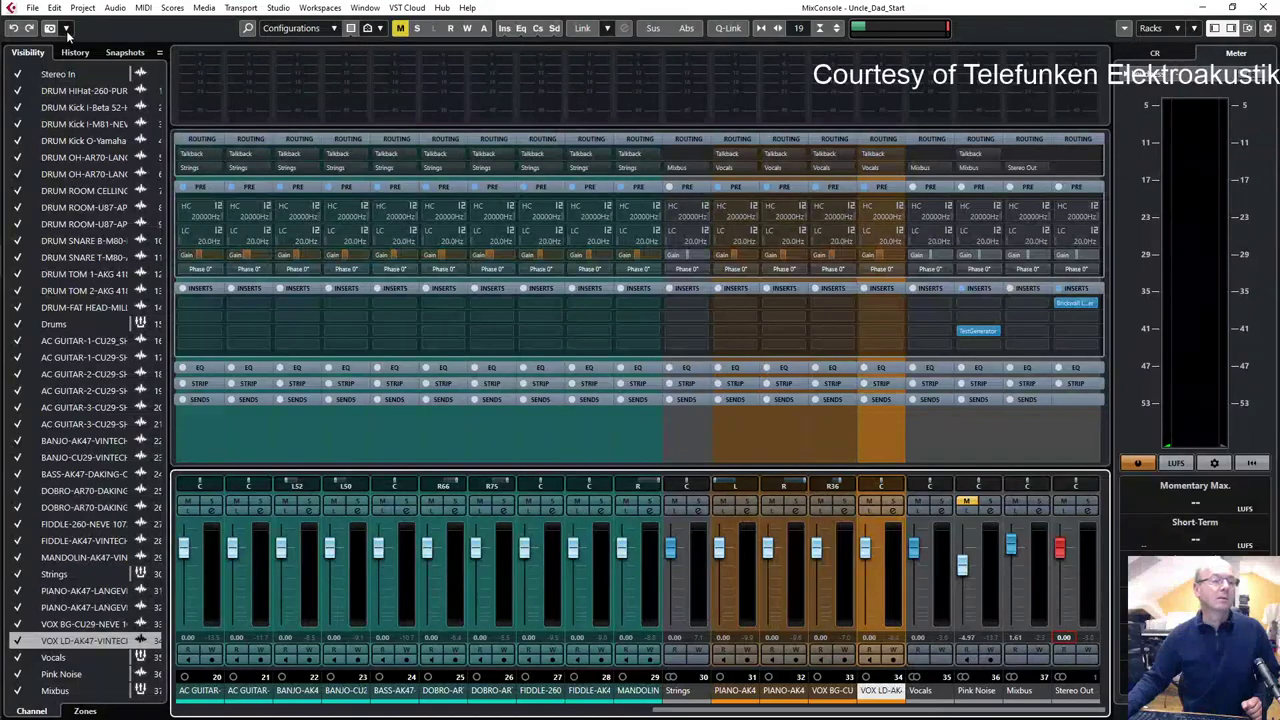
pyautogui.click(66, 28)
pyautogui.click(100, 36)
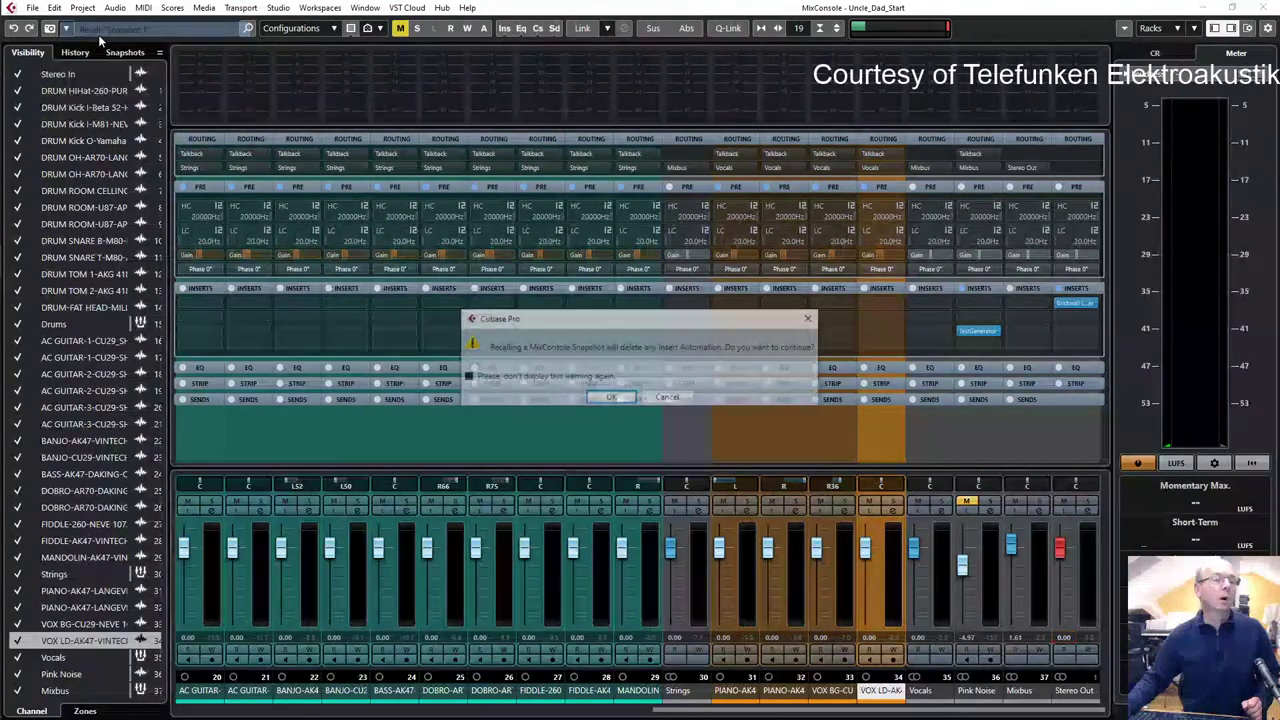
pyautogui.click(612, 398)
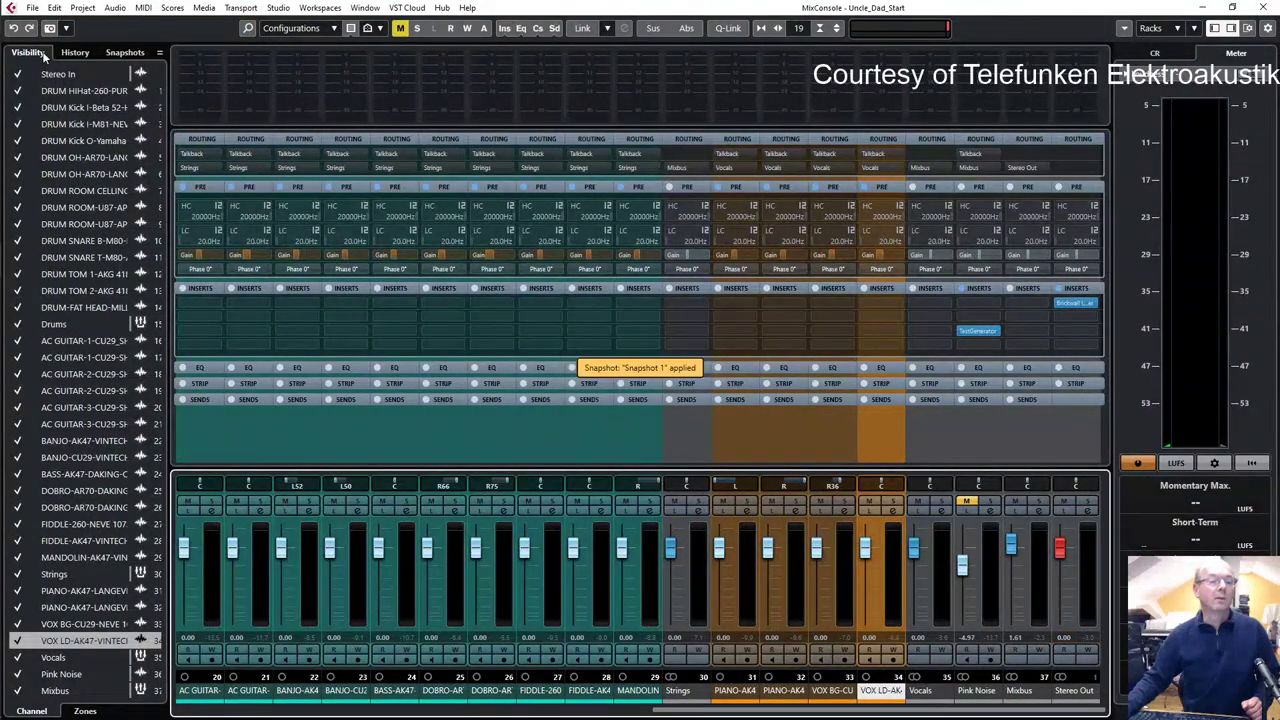
# - Play the unstaged mix with Snapshot 2 recalled, and switch to the gain-staged Snapshot 3 during playback
pyautogui.click(64, 30)
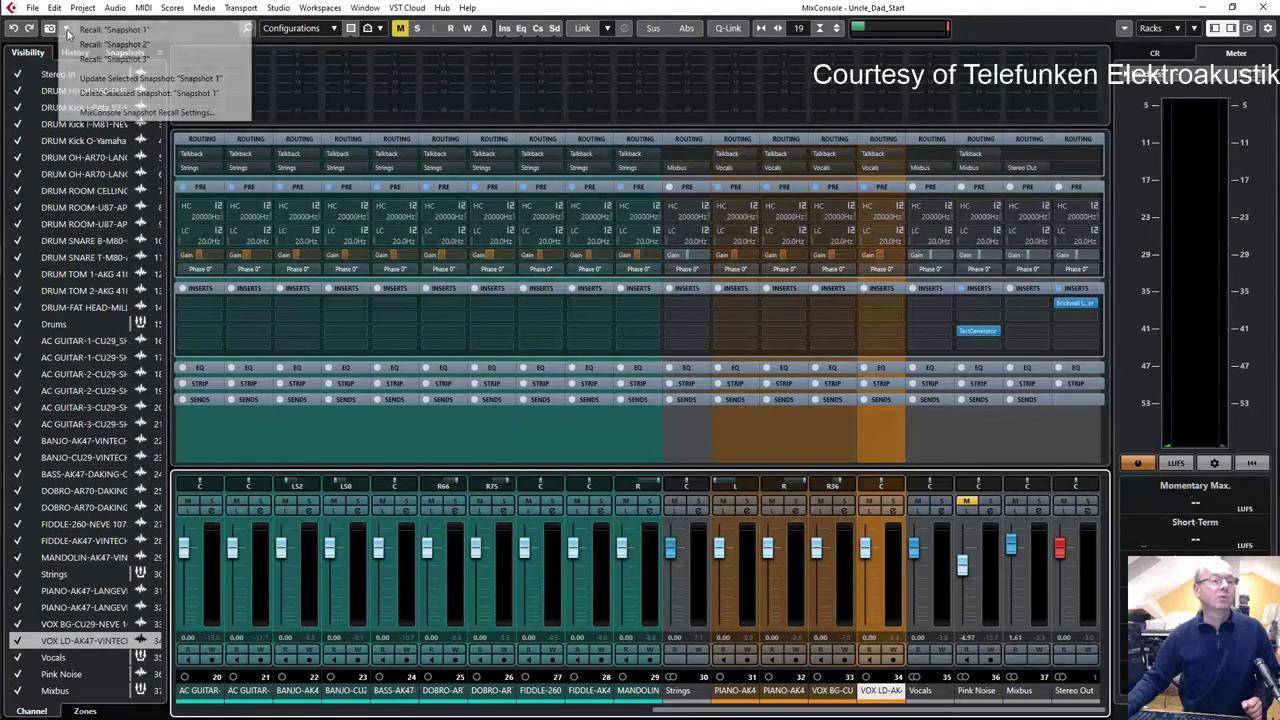
pyautogui.click(116, 46)
pyautogui.click(611, 398)
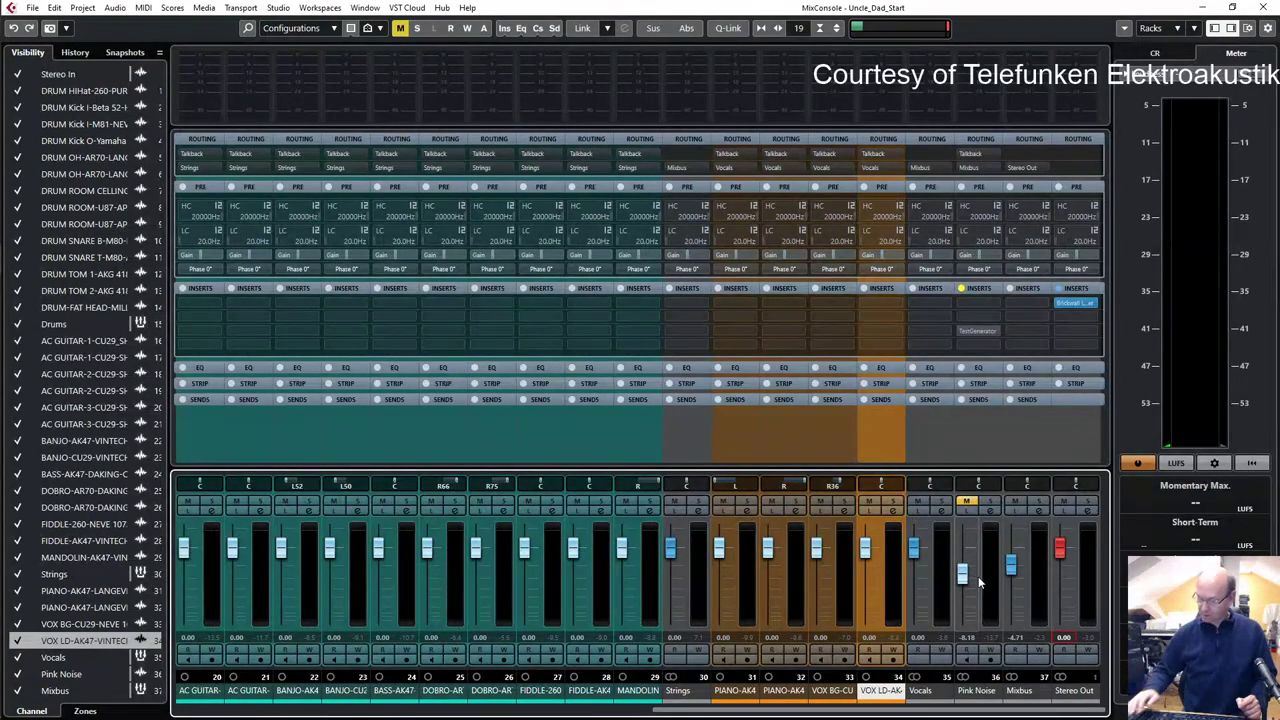
pyautogui.press('space')
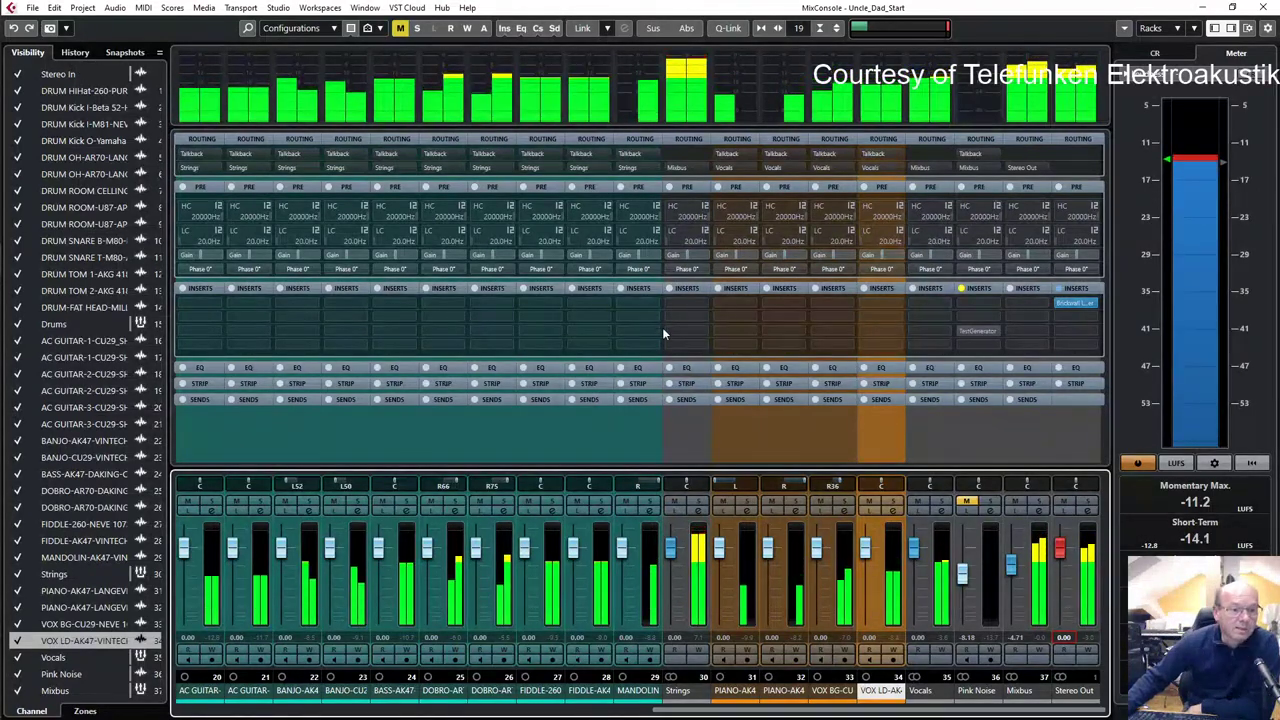
pyautogui.click(66, 27)
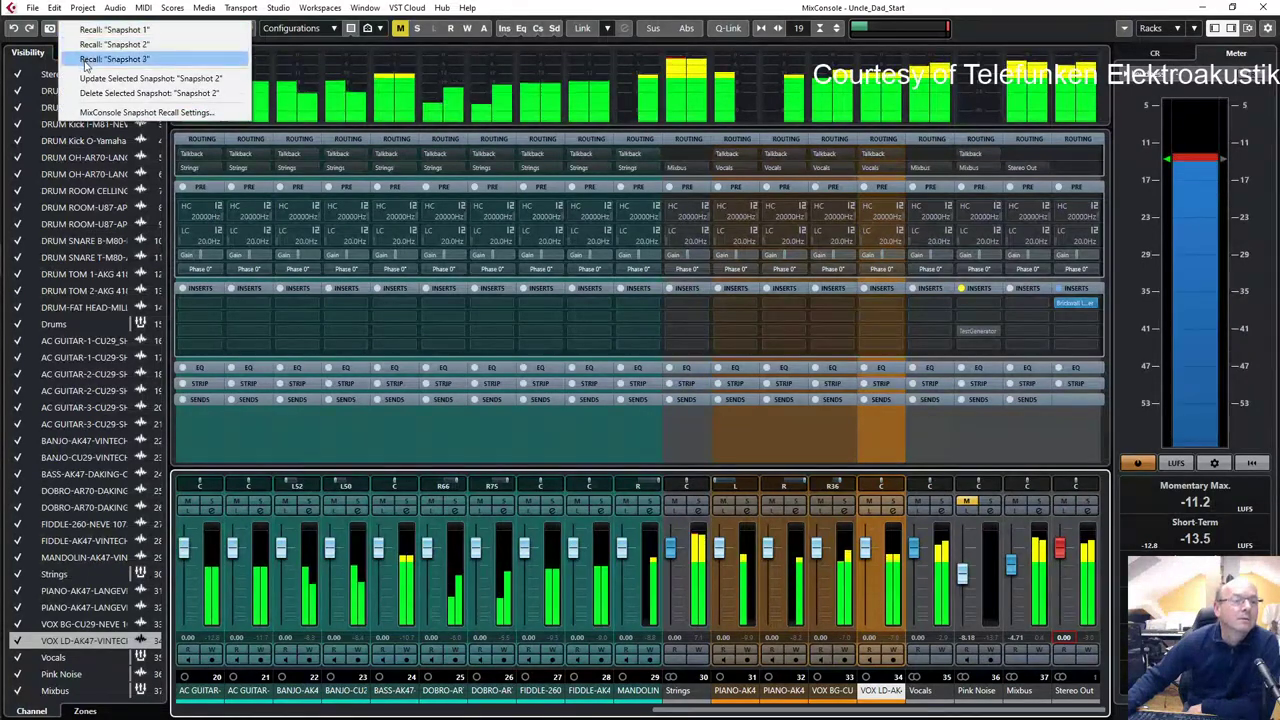
pyautogui.click(100, 44)
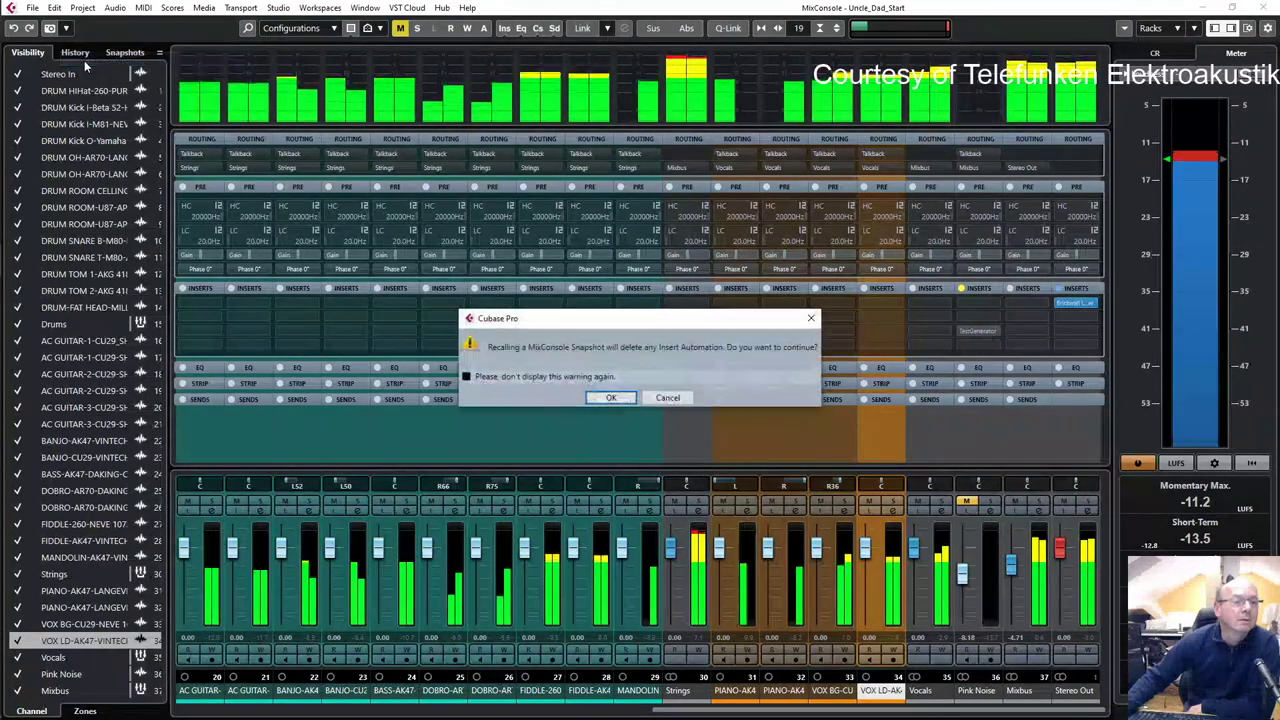
pyautogui.click(612, 398)
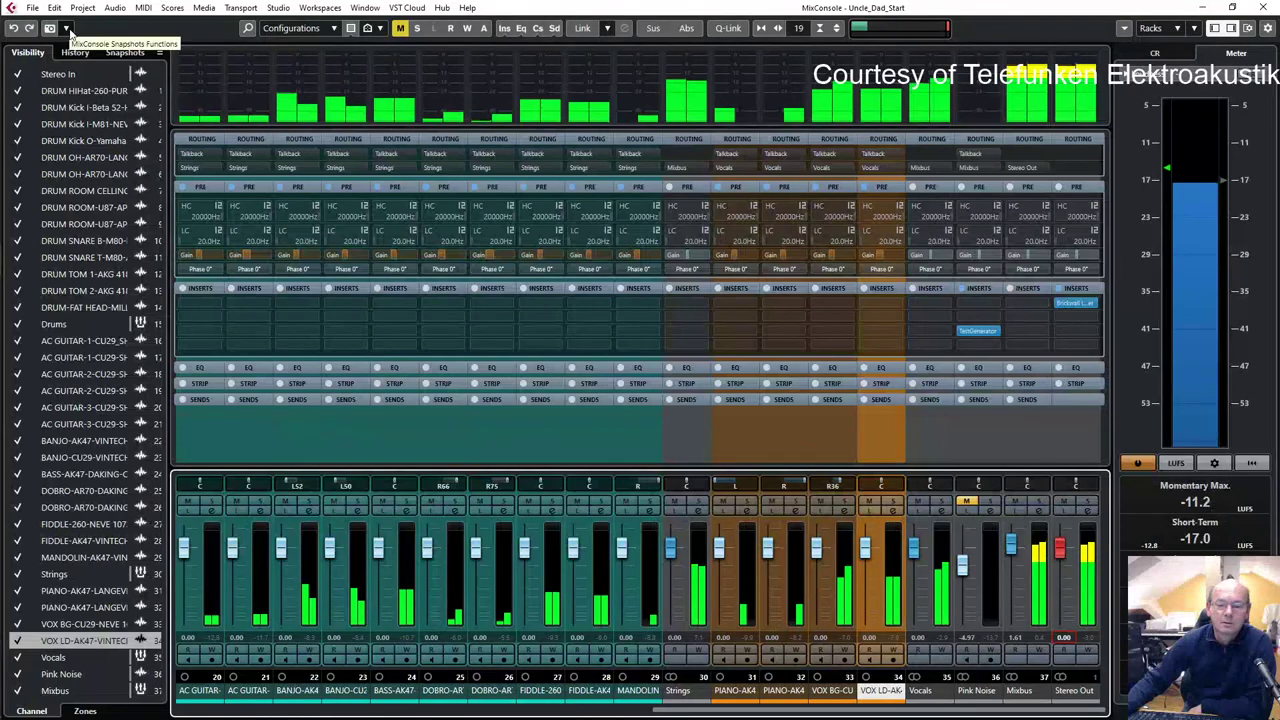
# - Go back to Snapshot 2, restart playback, and recall the gain-staged Snapshot 3 while the mix plays for comparison
pyautogui.click(68, 30)
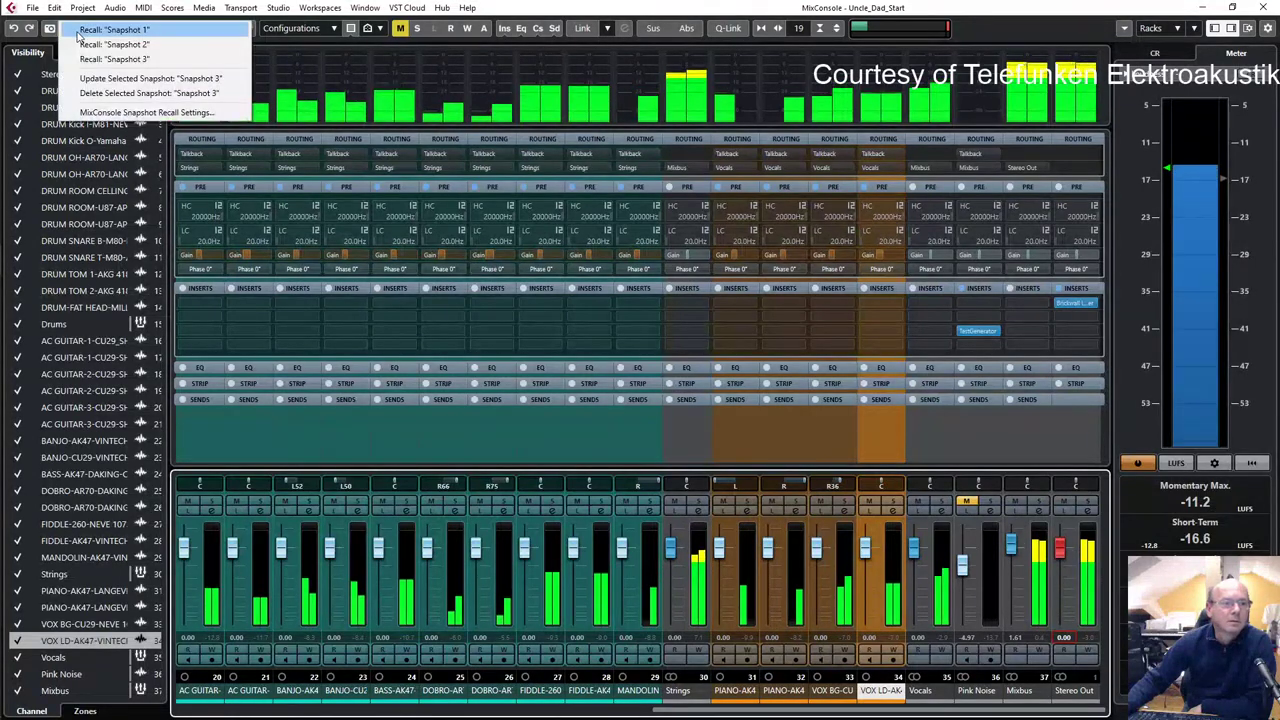
pyautogui.click(95, 30)
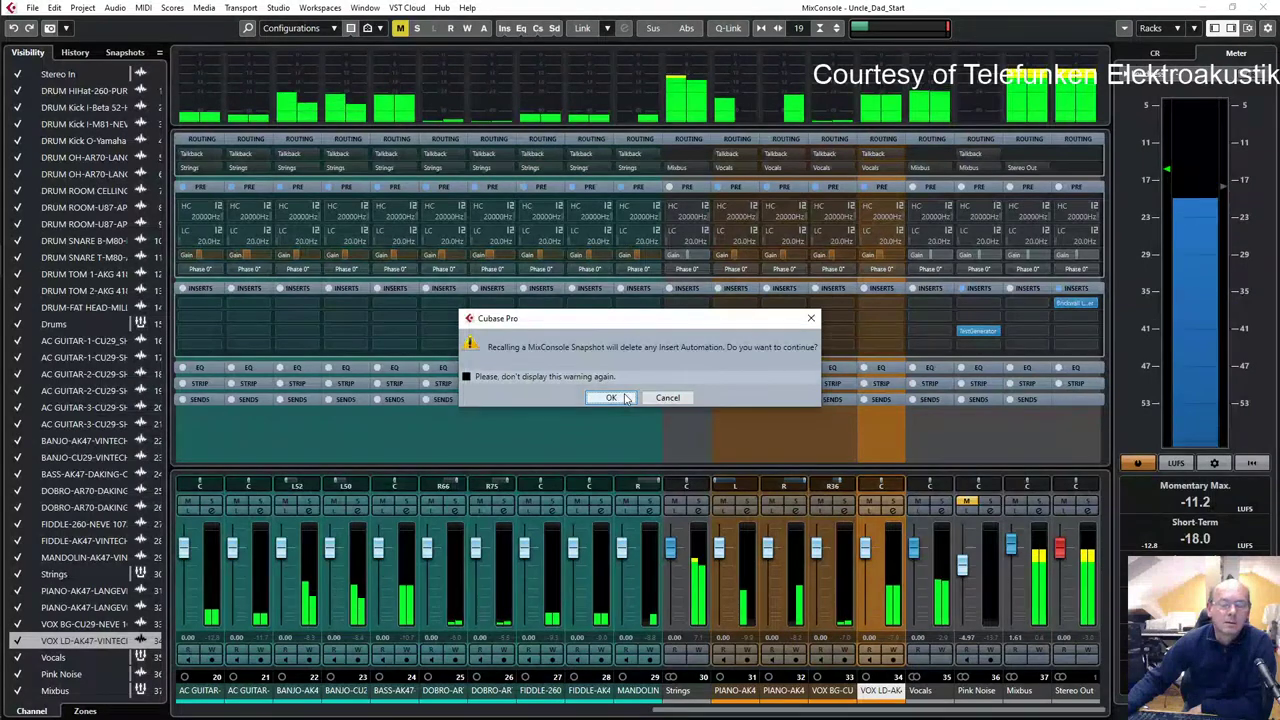
pyautogui.click(611, 398)
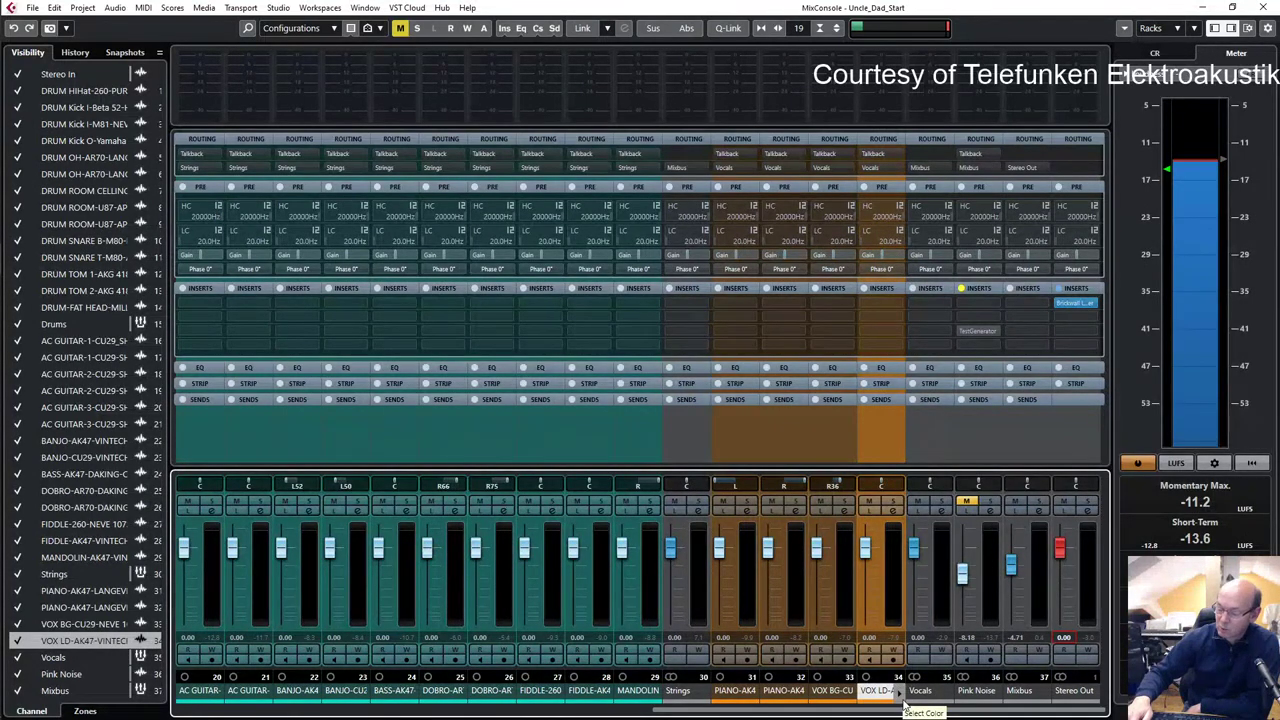
pyautogui.press('space')
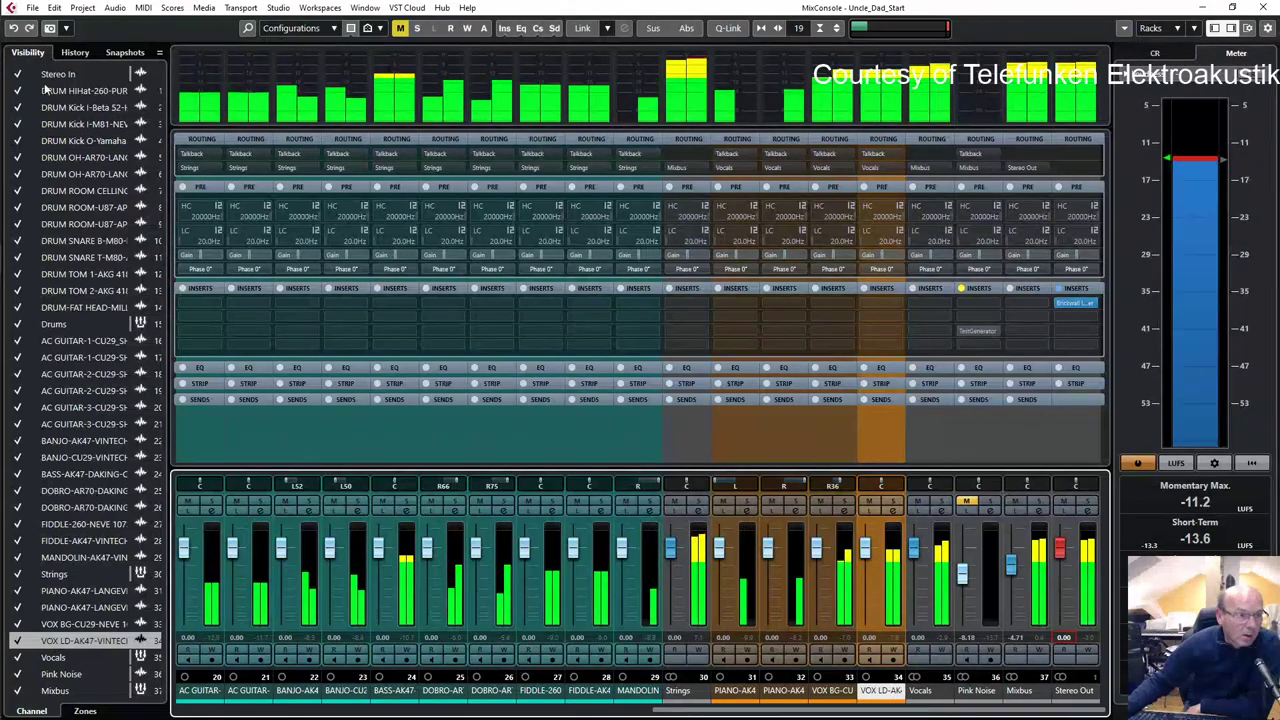
pyautogui.click(52, 27)
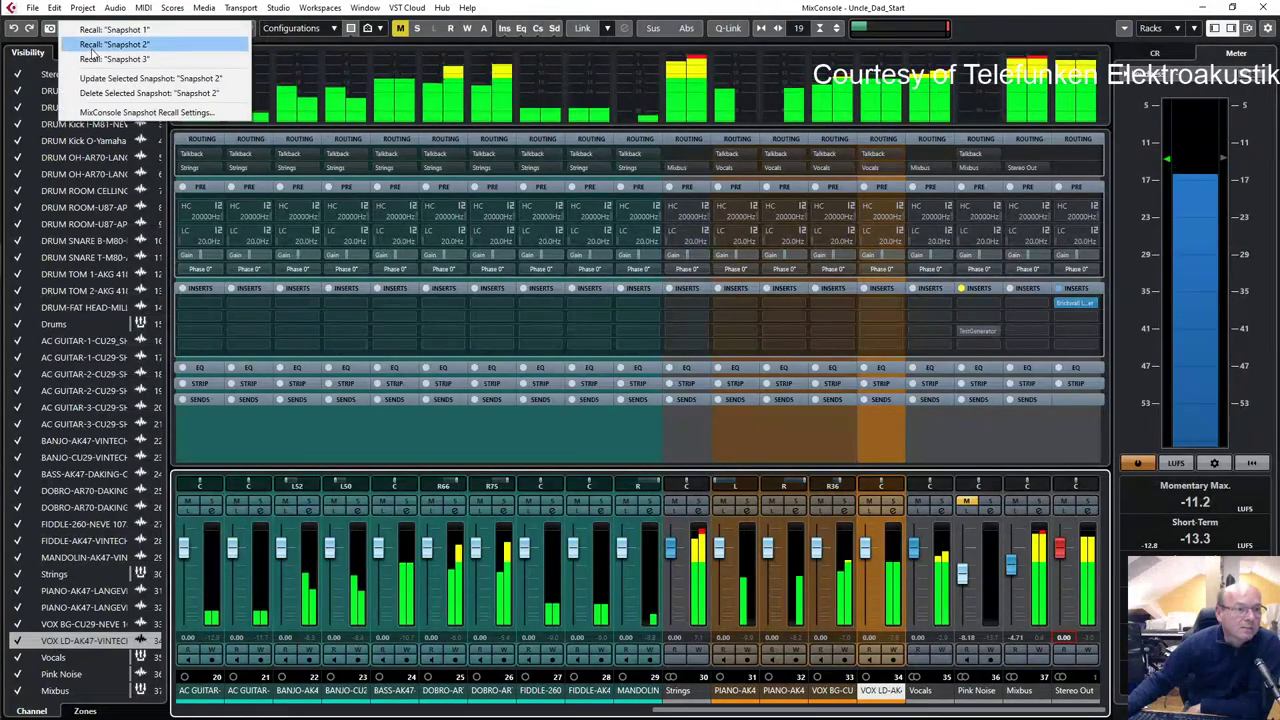
pyautogui.click(92, 45)
pyautogui.click(605, 397)
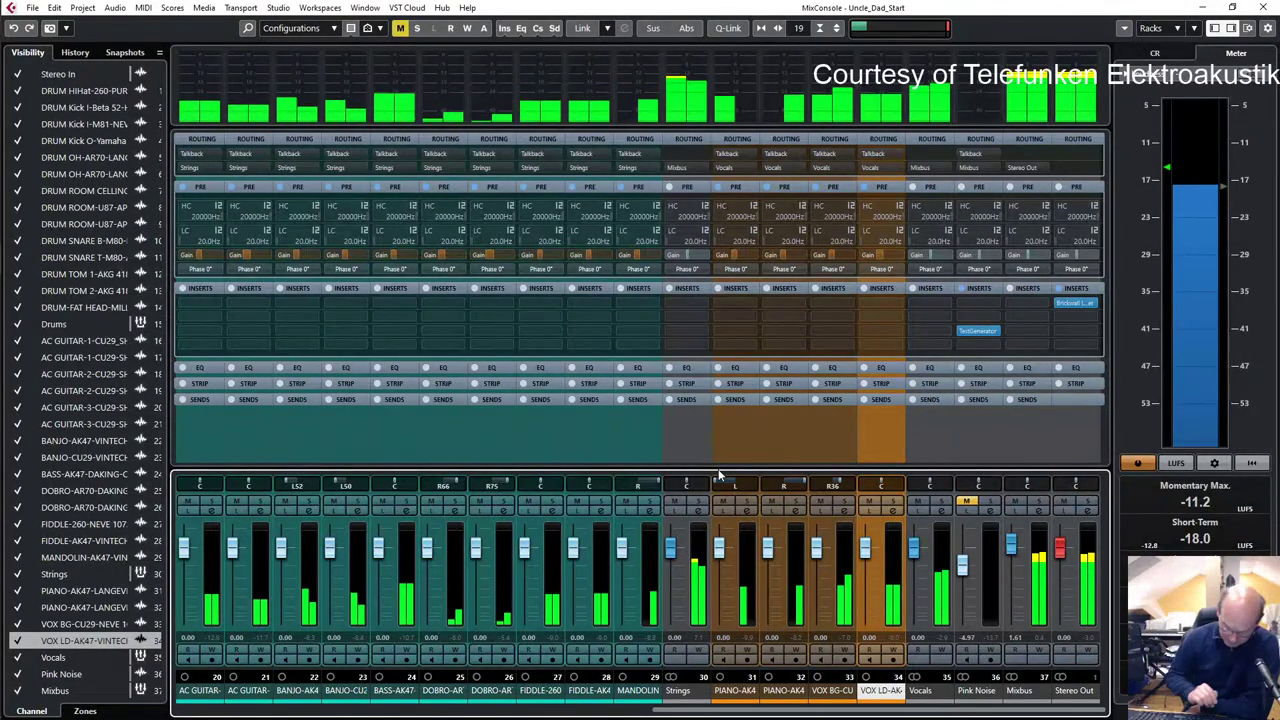
# - Stop playback, show the project window with its tracks, and return to the full MixConsole
pyautogui.press('space')
pyautogui.press('F3')
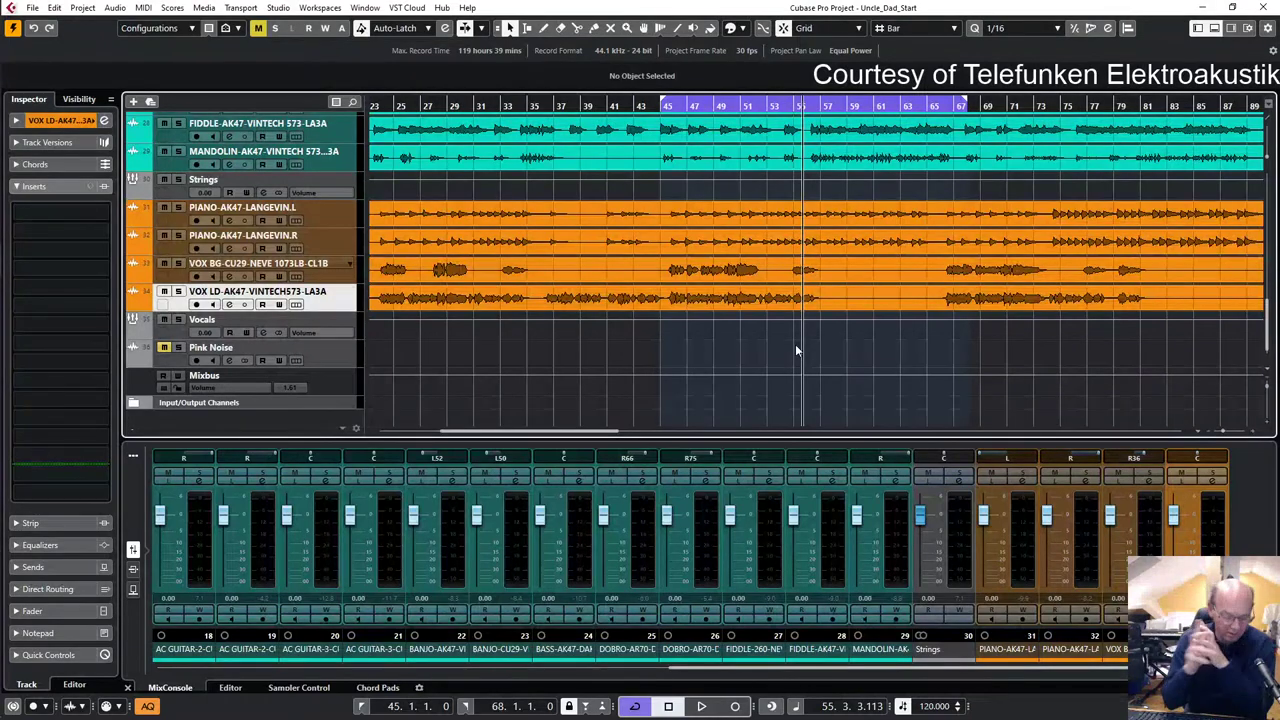
pyautogui.press('F3')
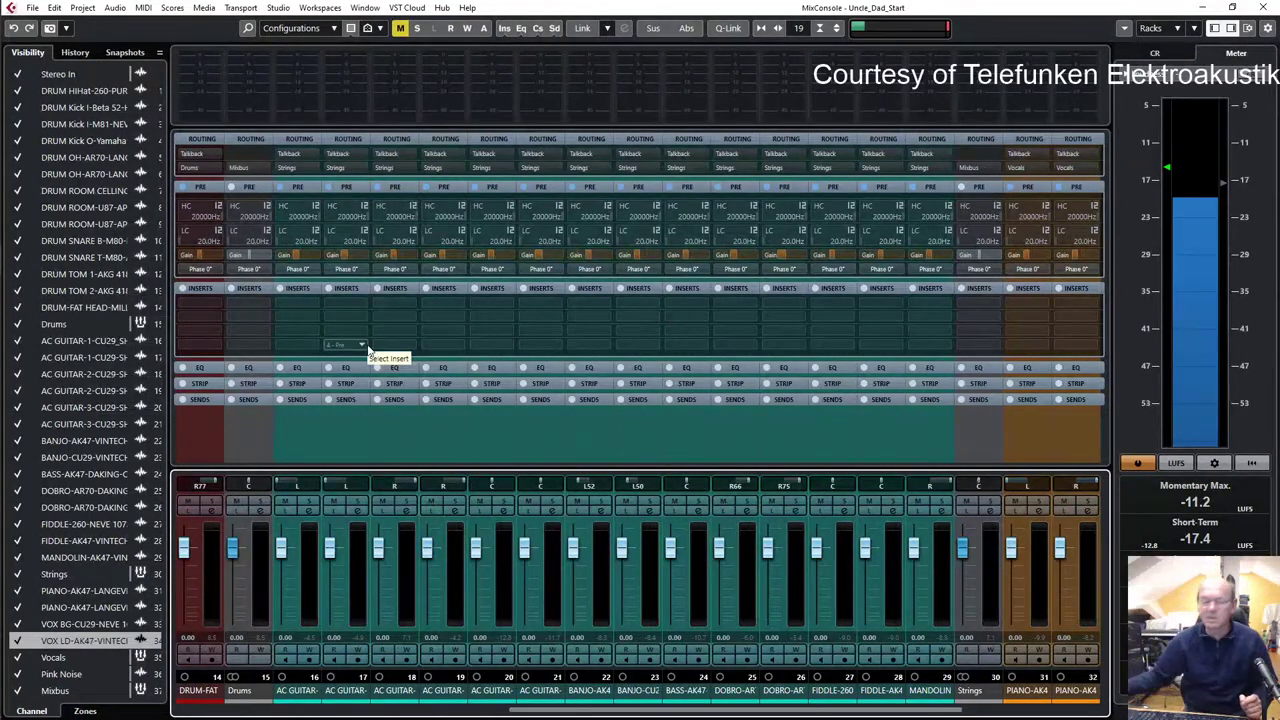
# - Recall MixConsole Snapshot 2 and play the unstaged mix, briefly viewing the project window during playback
pyautogui.click(67, 29)
pyautogui.click(99, 44)
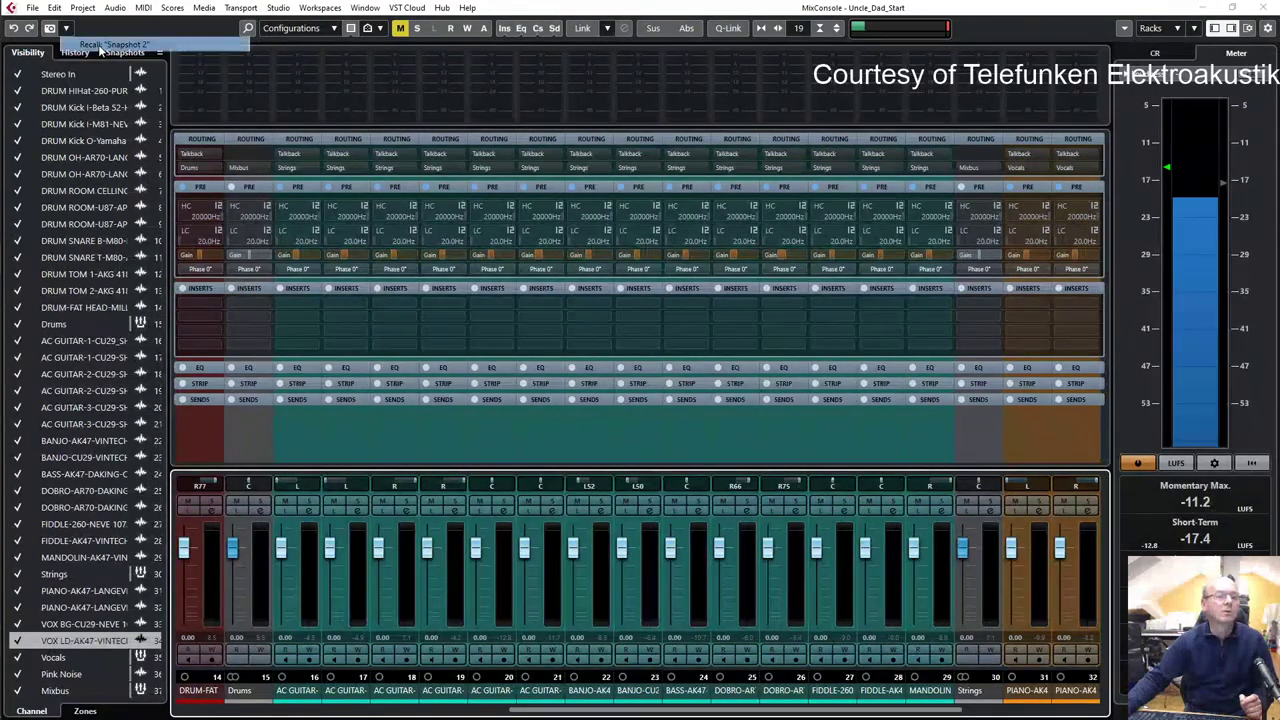
pyautogui.click(592, 399)
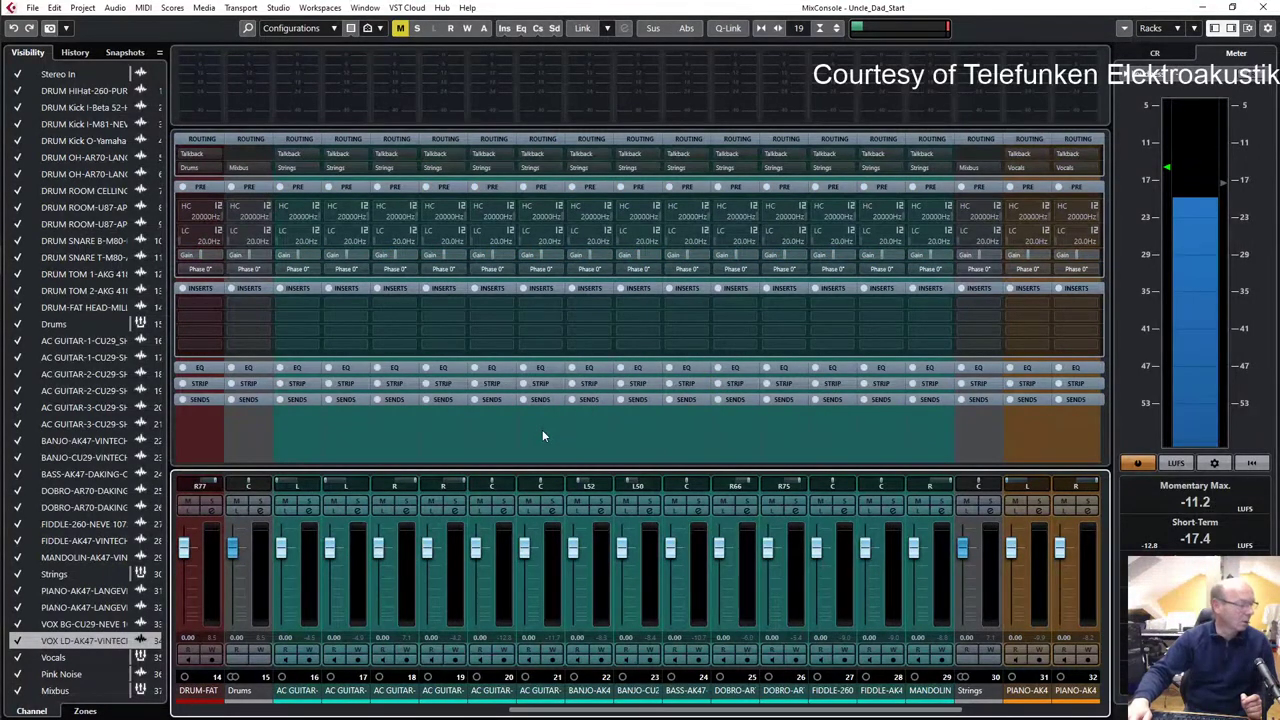
pyautogui.press('space')
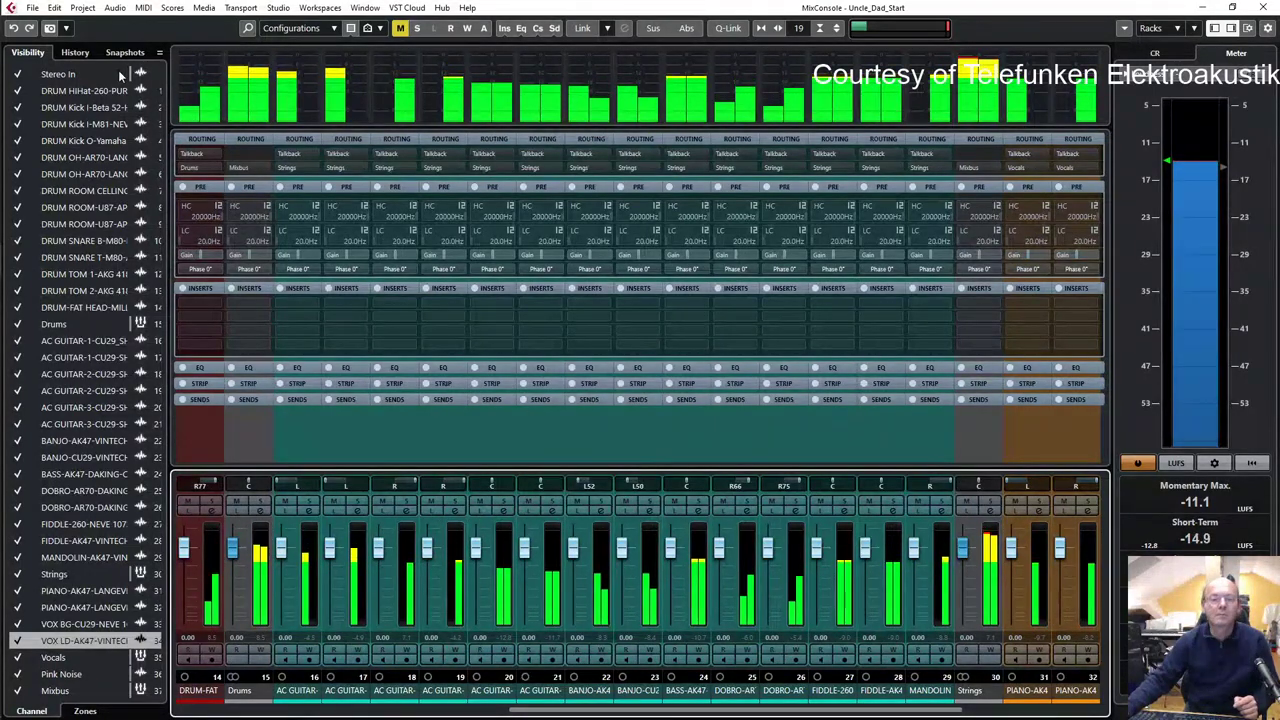
pyautogui.press('F3')
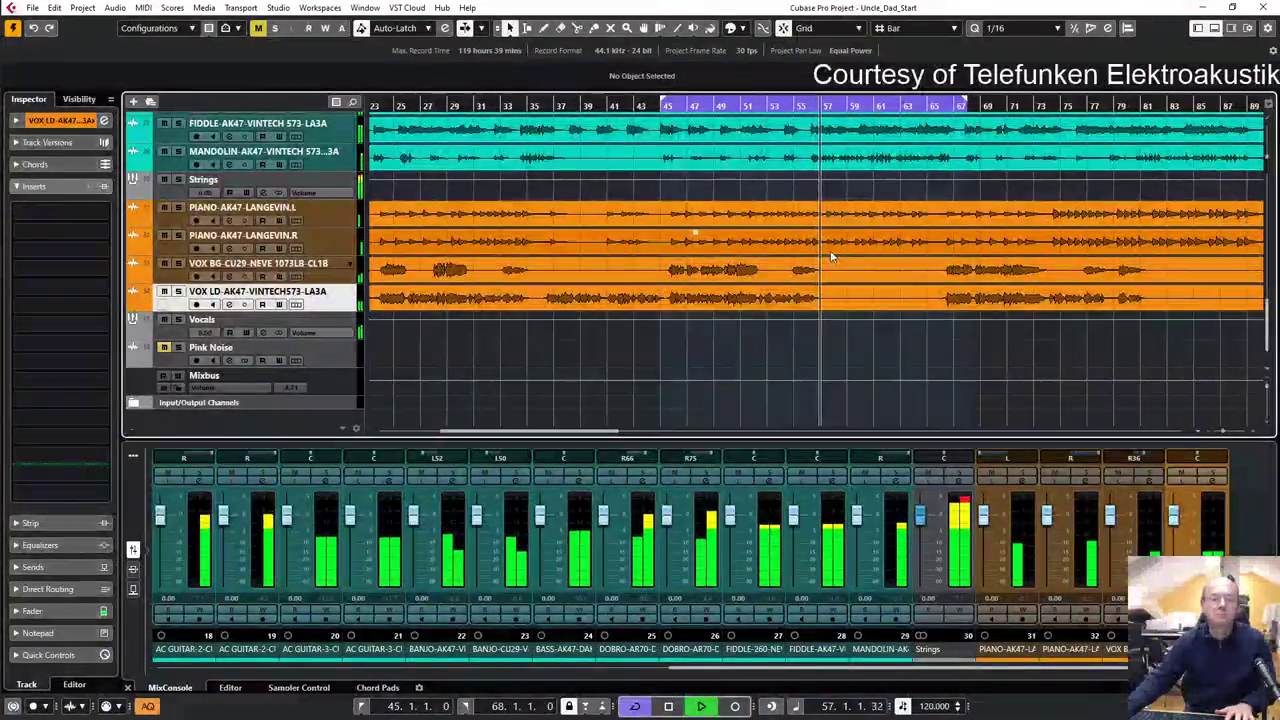
pyautogui.press('F3')
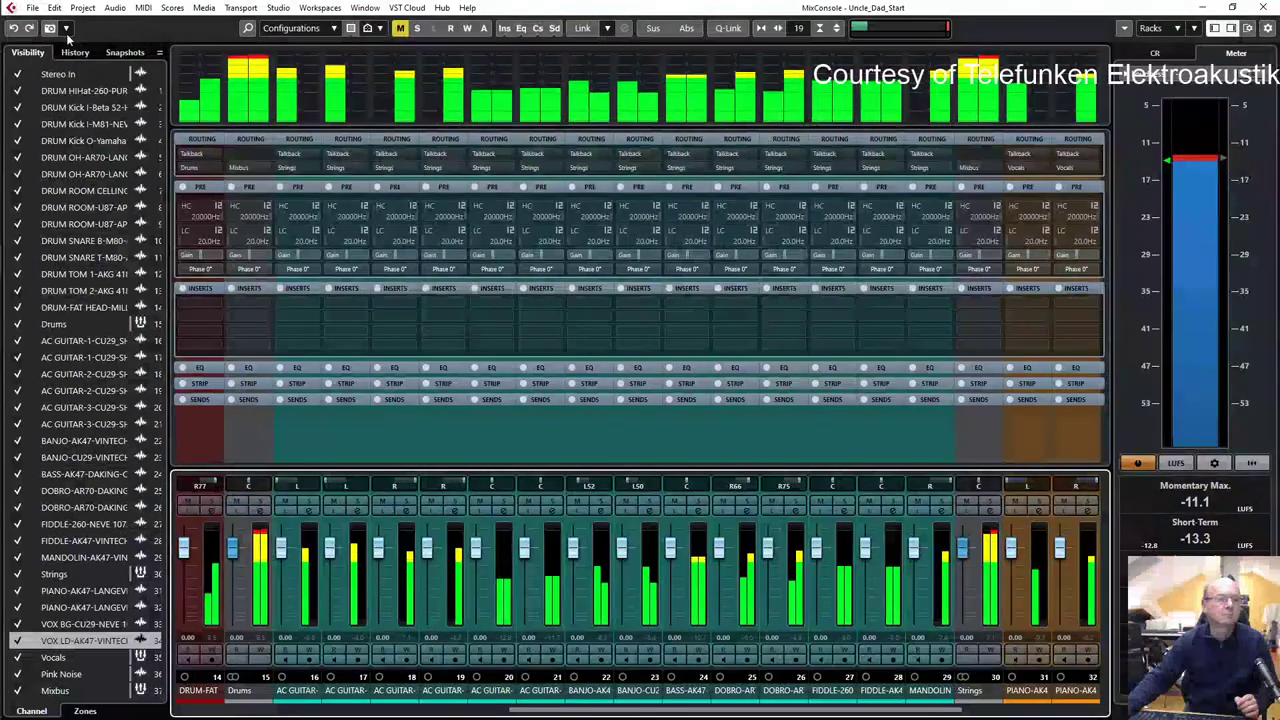
# - Recall the gain-staged MixConsole Snapshot 3 while the mix plays, accepting the insert automation deletion, and stop playback in the project window
pyautogui.click(66, 28)
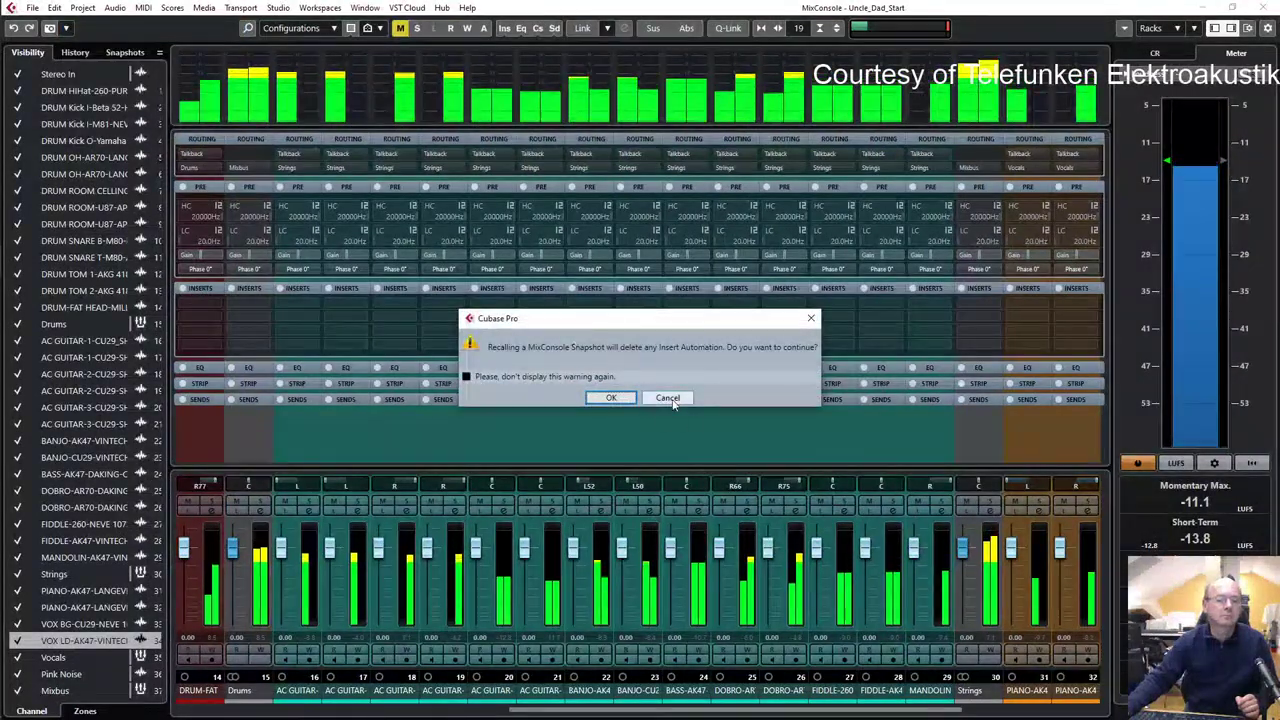
pyautogui.press('Return')
pyautogui.click(66, 28)
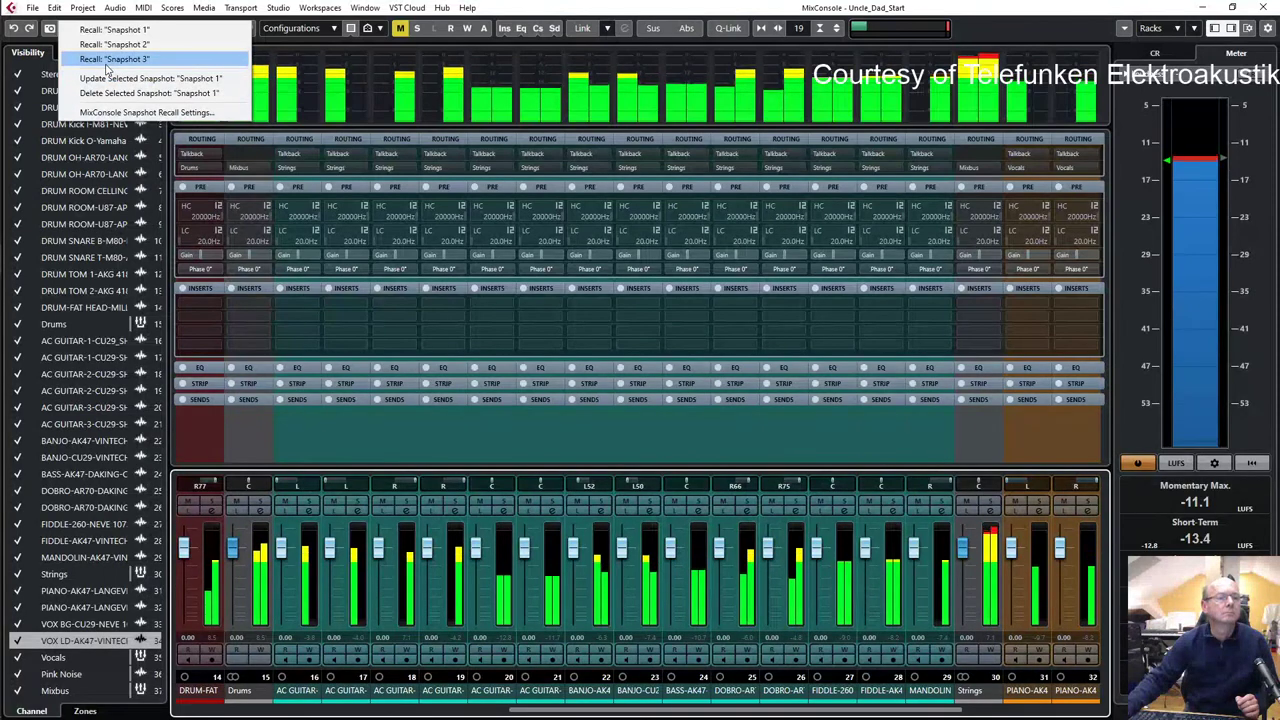
pyautogui.click(106, 60)
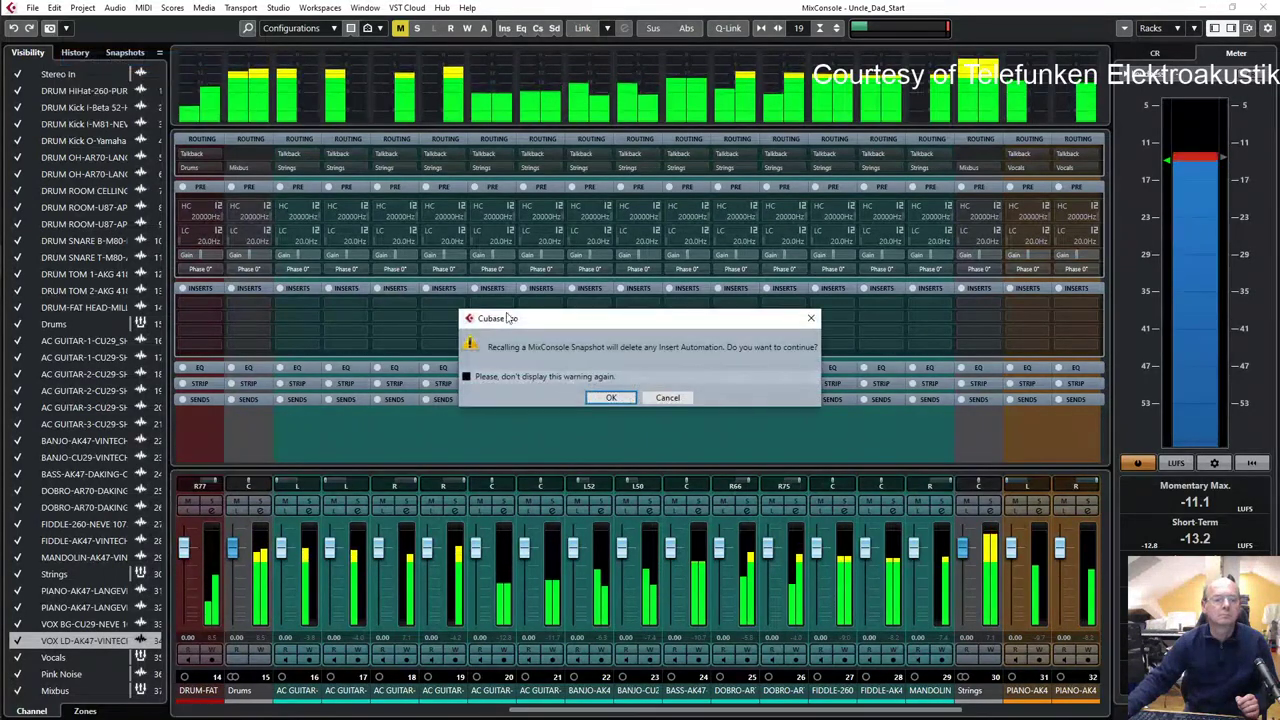
pyautogui.click(613, 398)
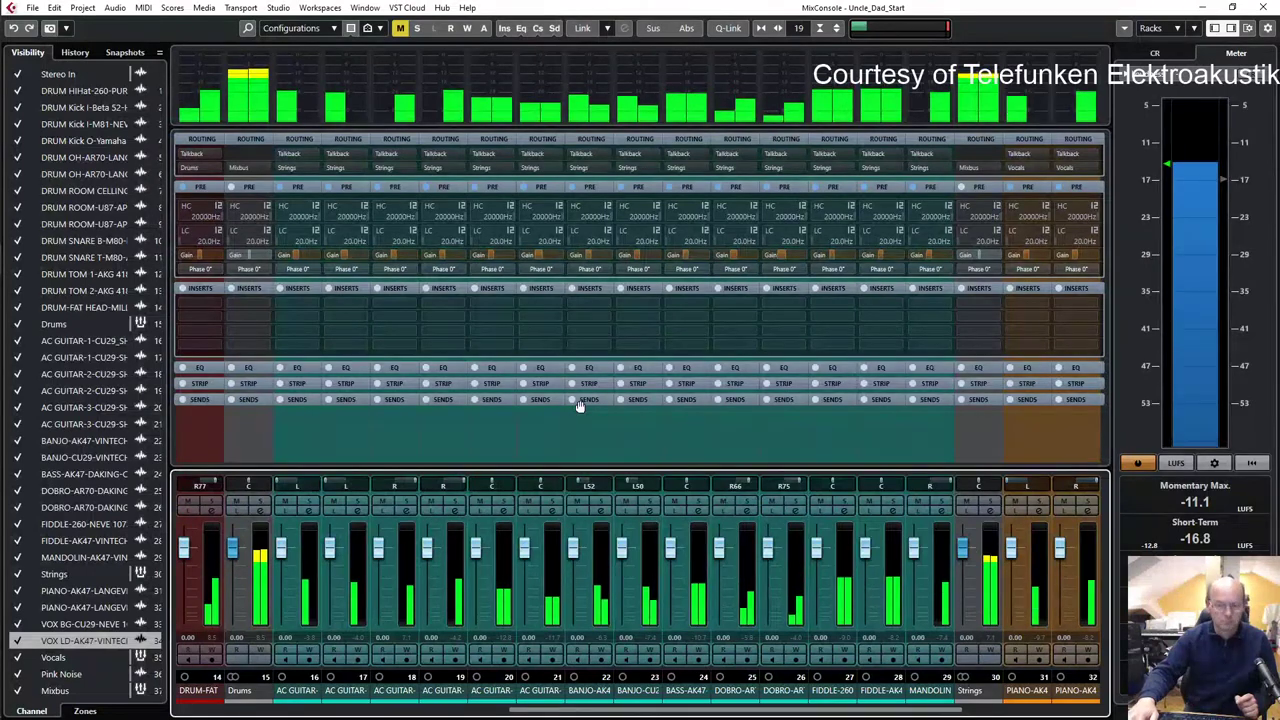
pyautogui.press('F3')
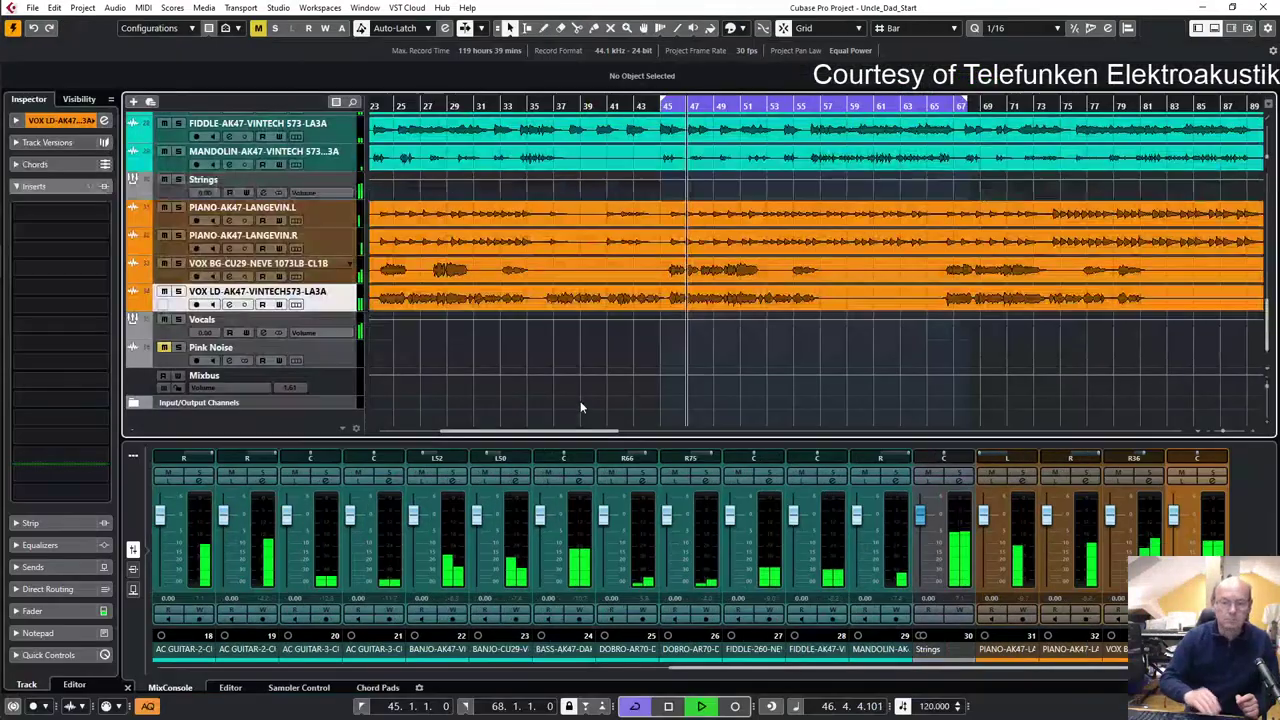
pyautogui.press('space')
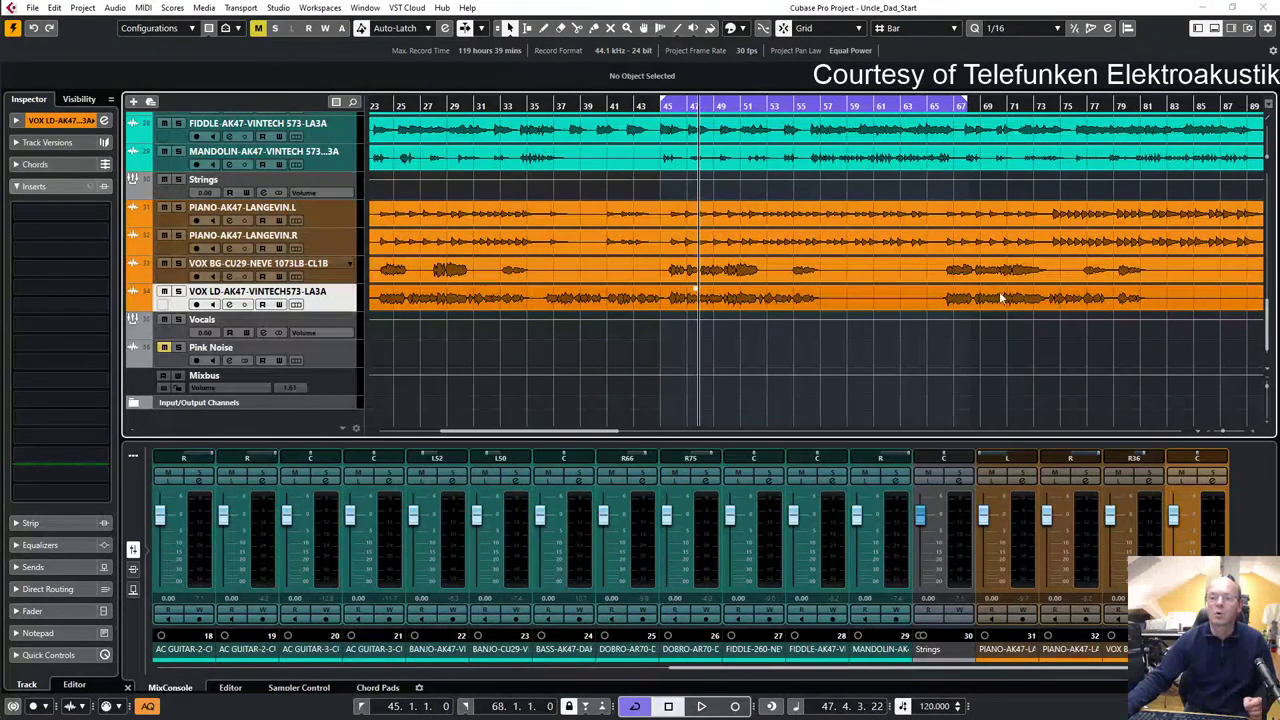
# - Switch from the Uncle_Dad_Start project to the open YouTube livestreaming window in Chrome
pyautogui.hotkey('alt', 'Tab')
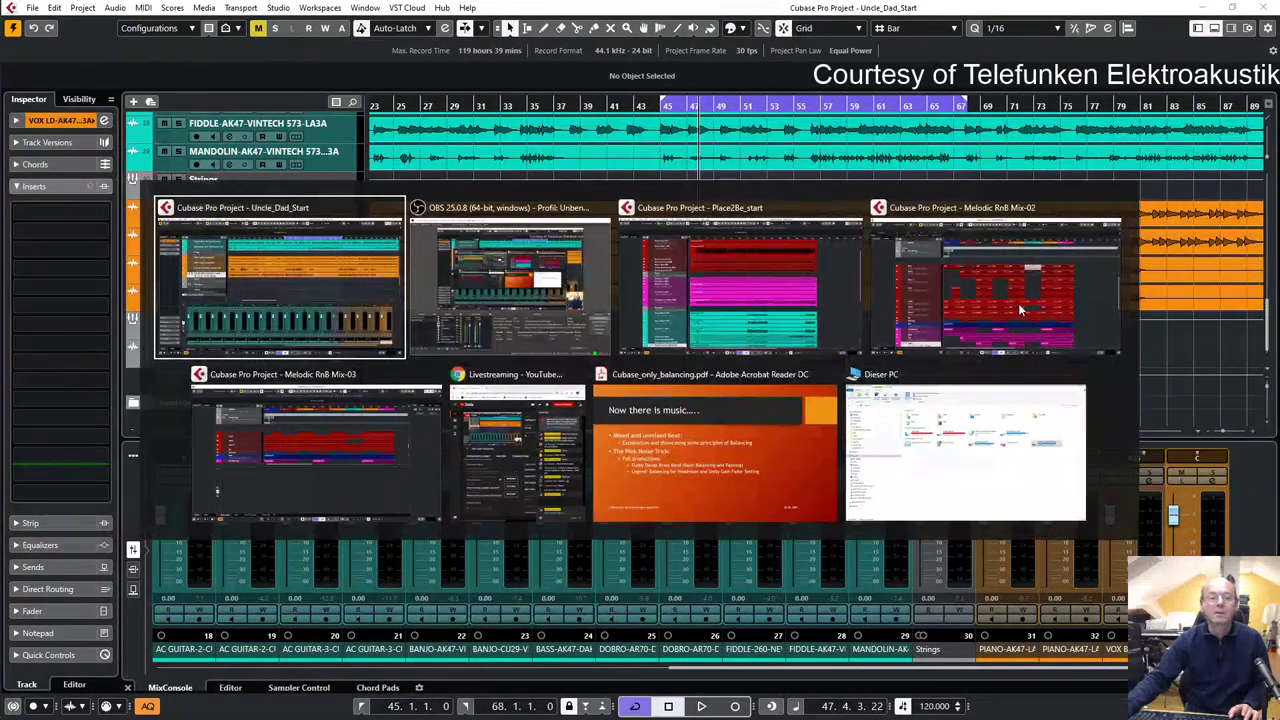
pyautogui.hotkey('alt', 'Tab')
pyautogui.hotkey('alt', 'Tab')
pyautogui.hotkey('alt', 'Tab')
pyautogui.hotkey('alt', 'Tab')
pyautogui.hotkey('alt', 'Tab')
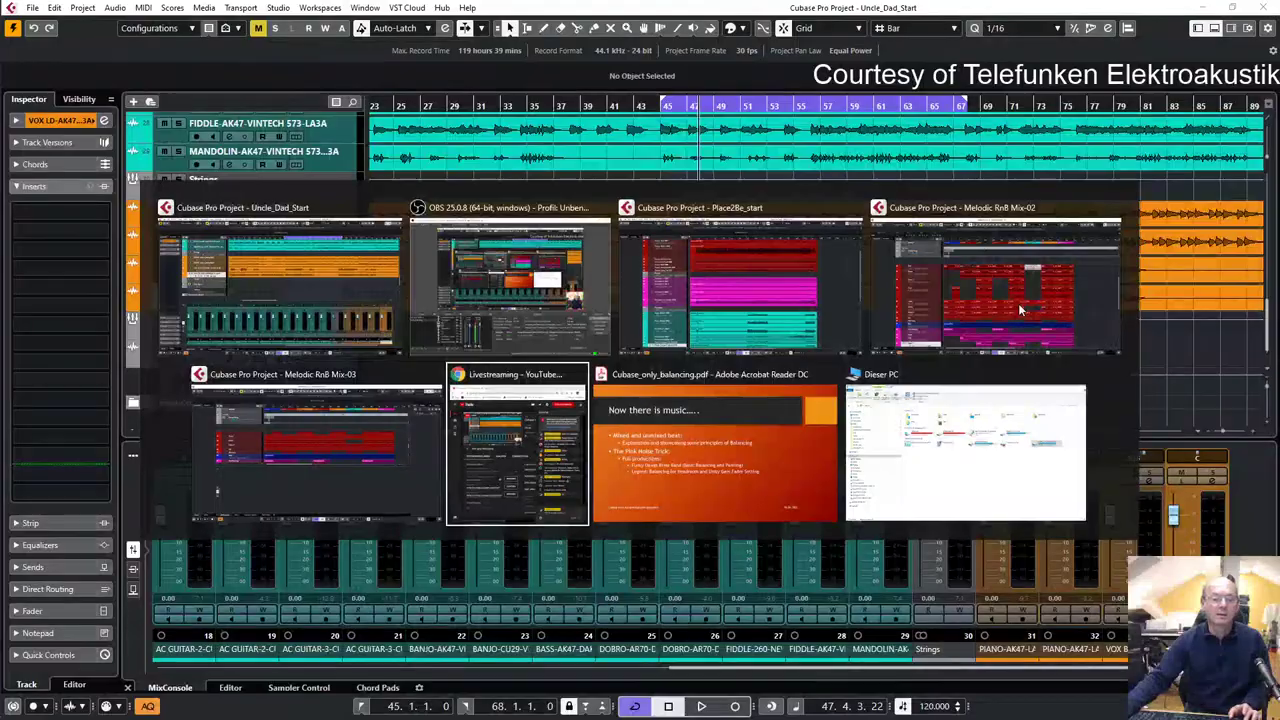